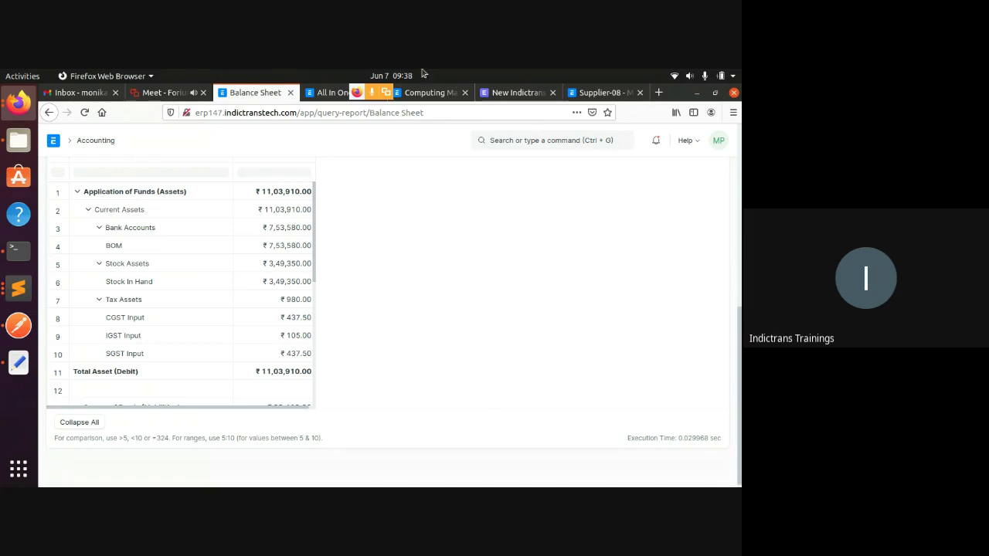
# - Examine the assets, liabilities and equity accounts in the Balance Sheet report
pyautogui.scroll(-1, 154, 319)
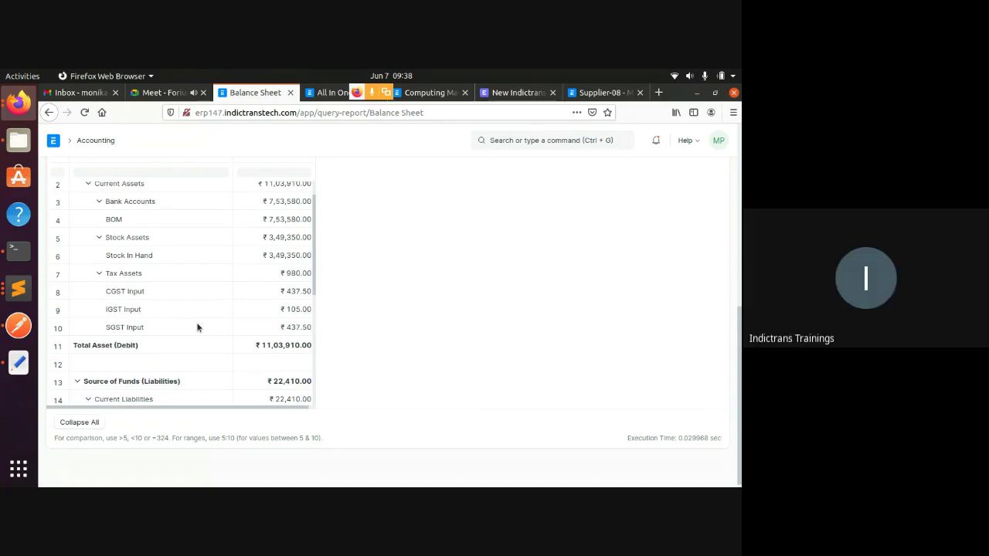
pyautogui.scroll(-1, 196, 327)
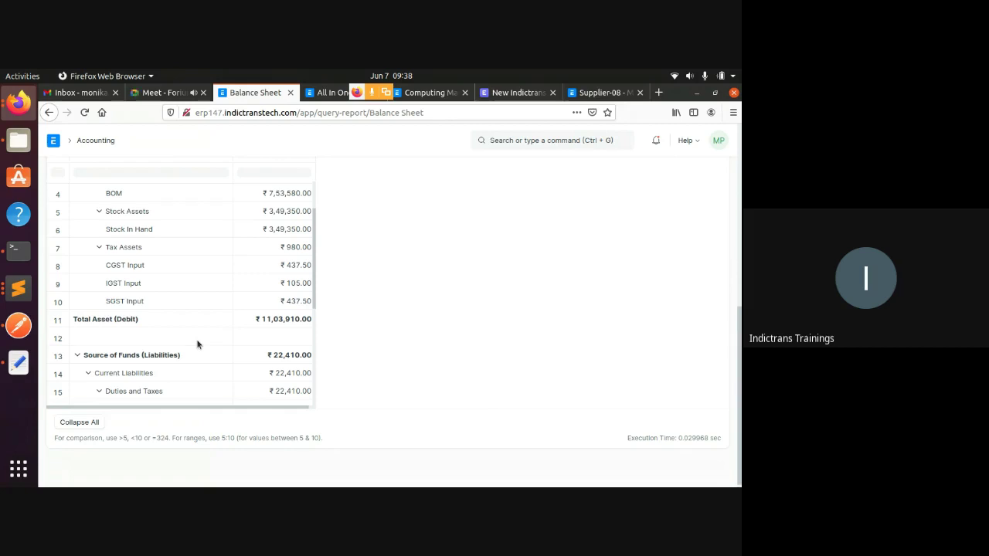
pyautogui.scroll(-3, 197, 345)
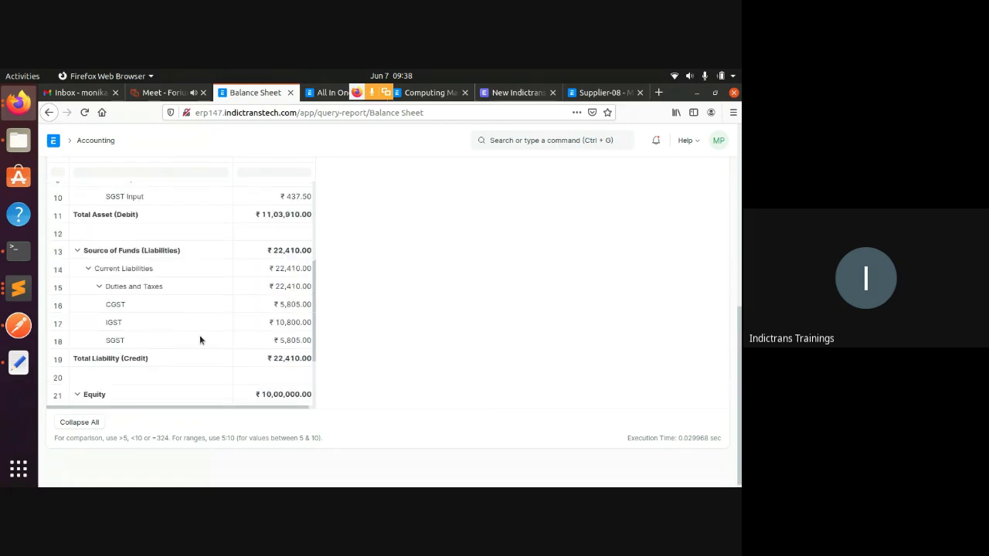
pyautogui.scroll(-1, 201, 340)
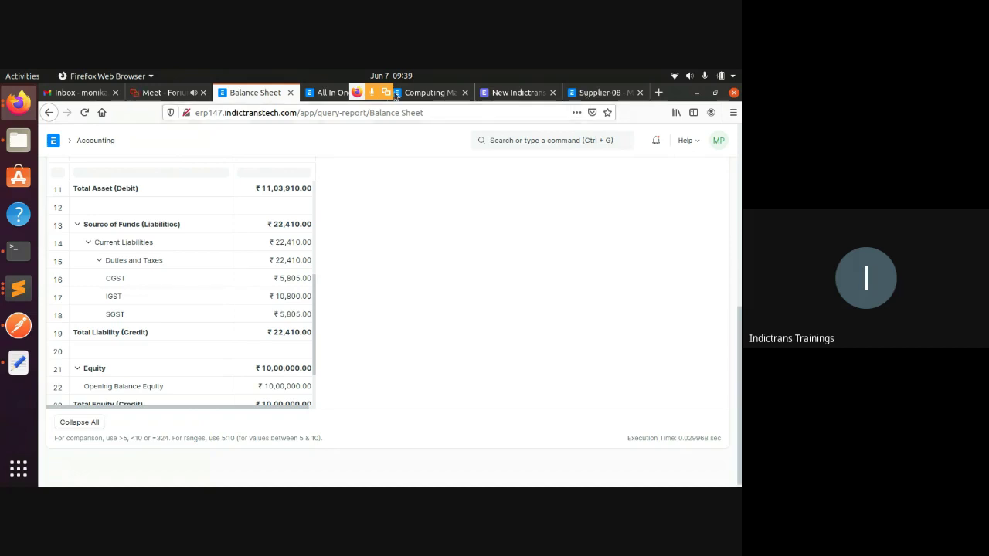
# - Open the Profit and Loss Statement report and review its income, expenses and profit for the year
pyautogui.click(526, 140)
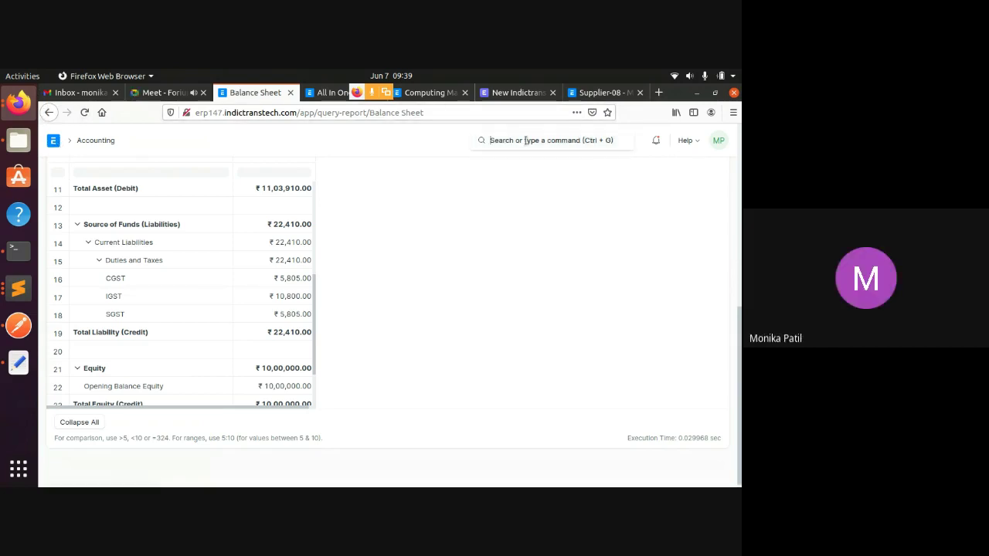
pyautogui.write('p')
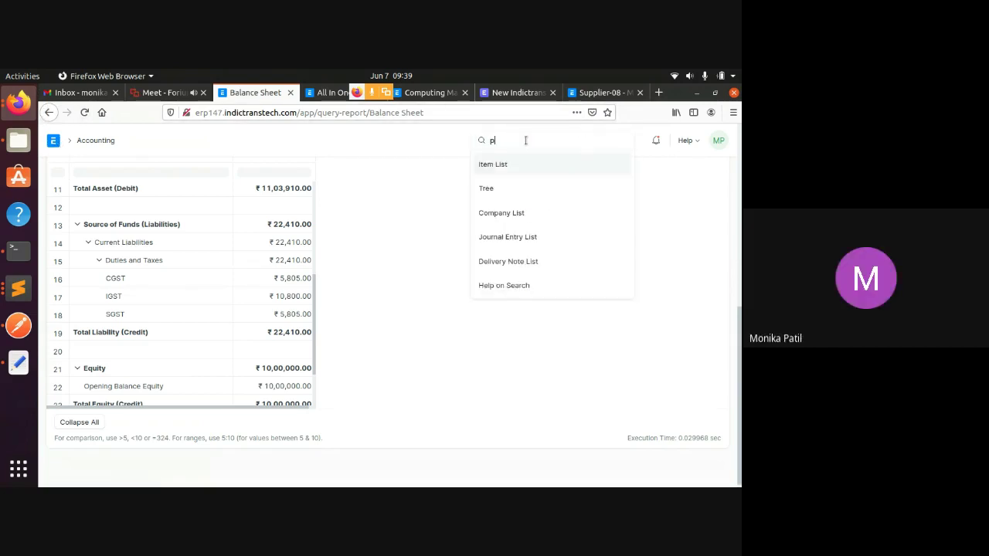
pyautogui.write('rofit')
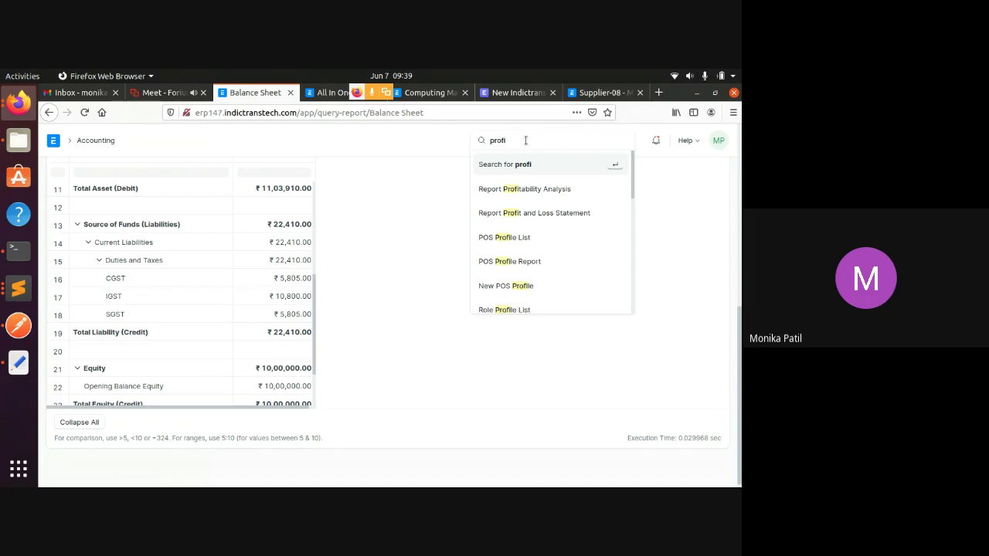
pyautogui.click(536, 217)
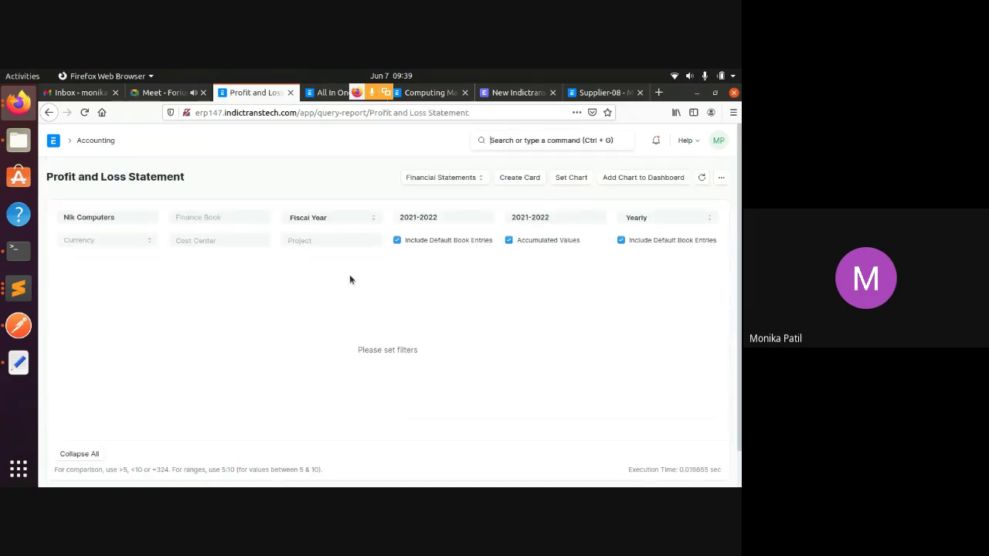
pyautogui.scroll(-5, 338, 309)
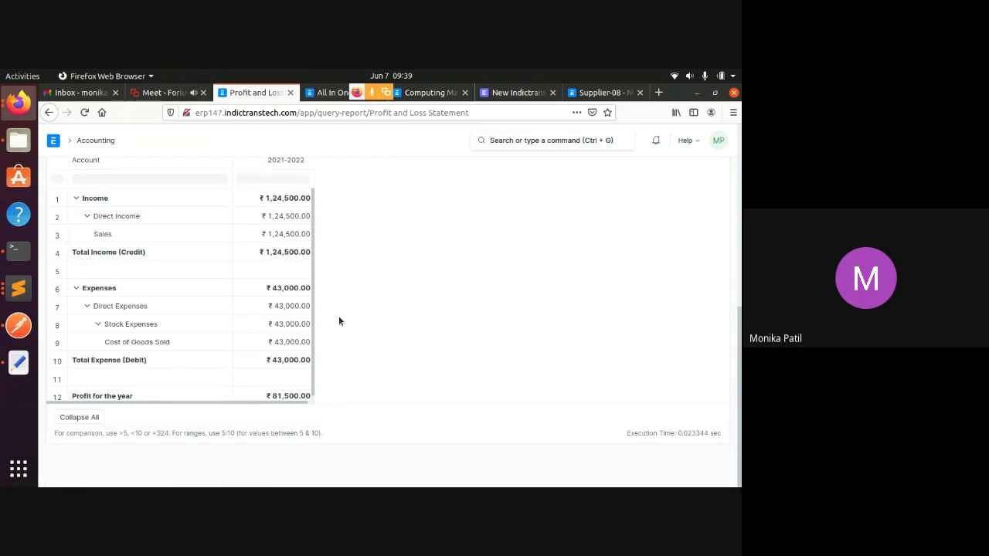
pyautogui.scroll(2, 339, 321)
pyautogui.scroll(-1, 338, 320)
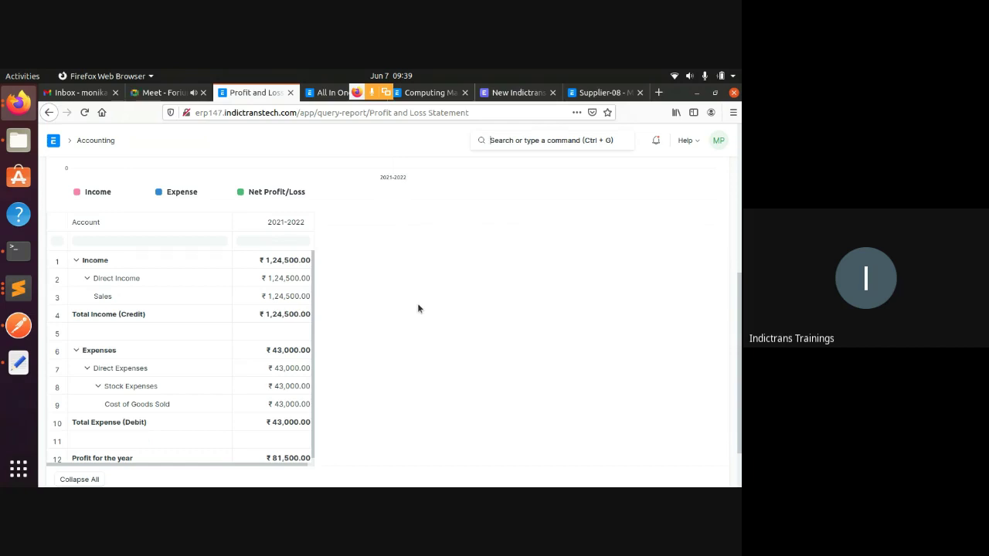
pyautogui.scroll(-1, 289, 353)
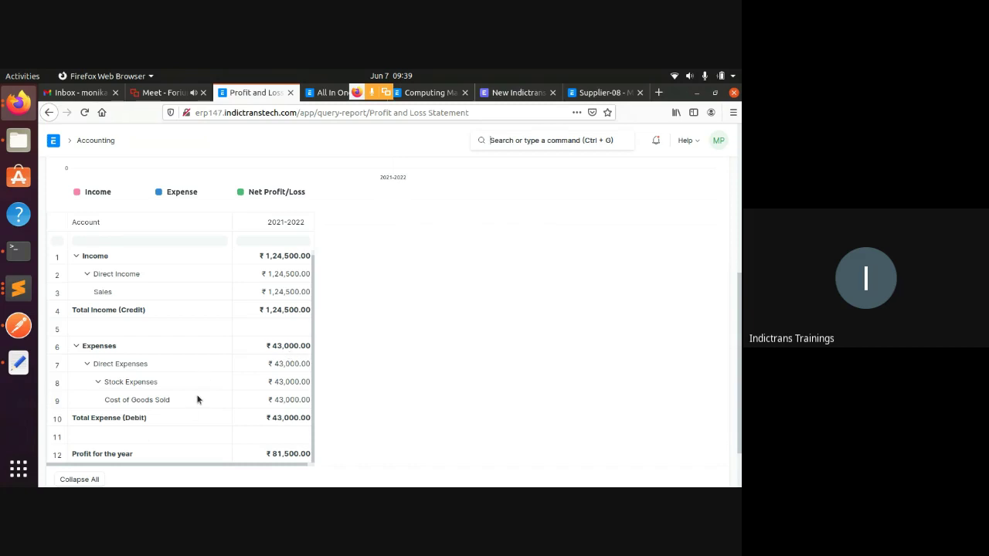
pyautogui.scroll(-1, 199, 401)
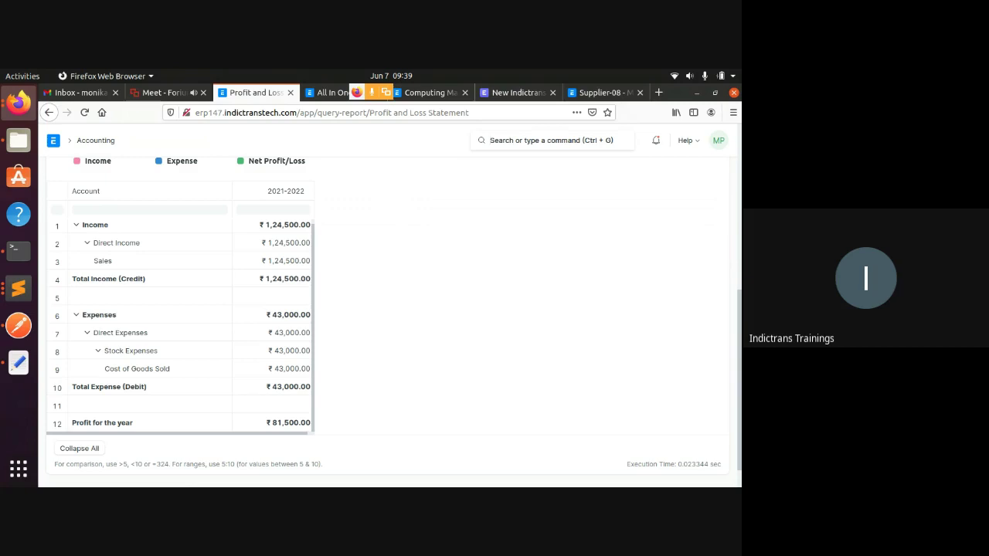
pyautogui.scroll(-1, 180, 338)
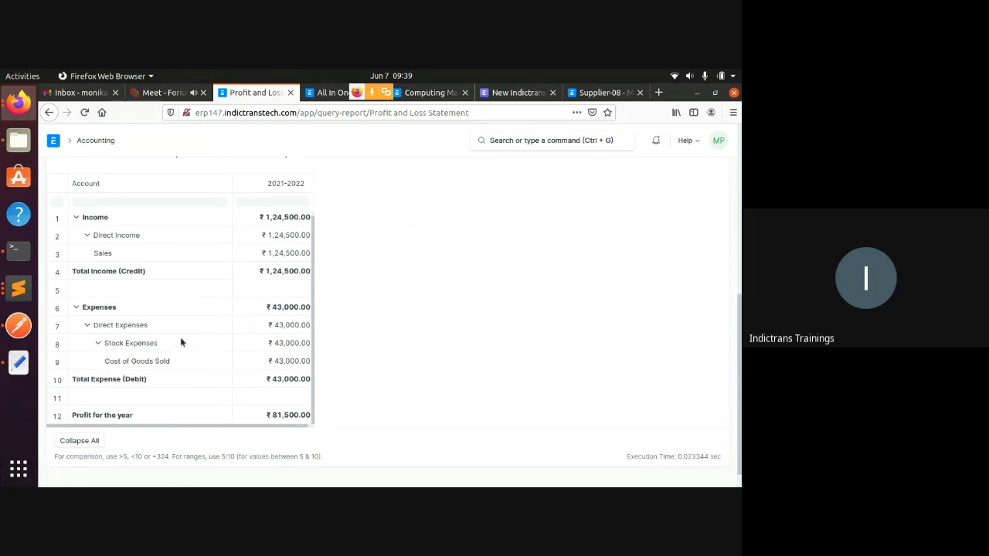
pyautogui.scroll(-1, 185, 352)
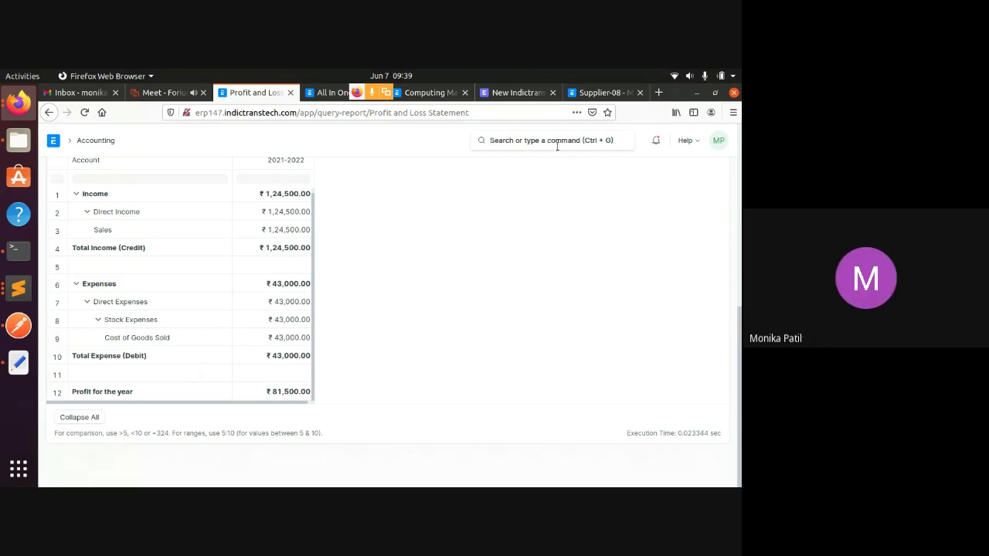
# - Open the Stock Ledger report and review its quantity, warehouse, valuation and voucher columns
pyautogui.write('stock ')
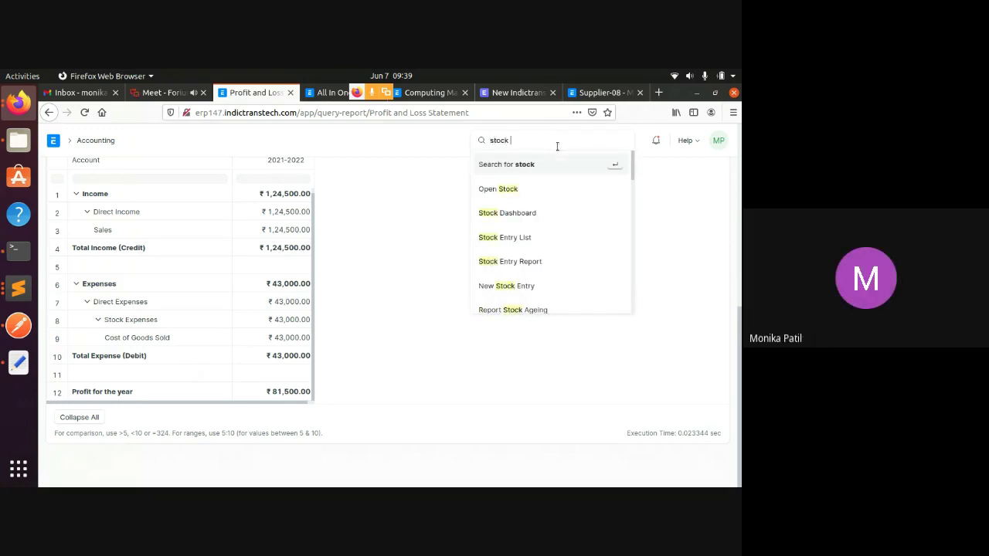
pyautogui.write('le')
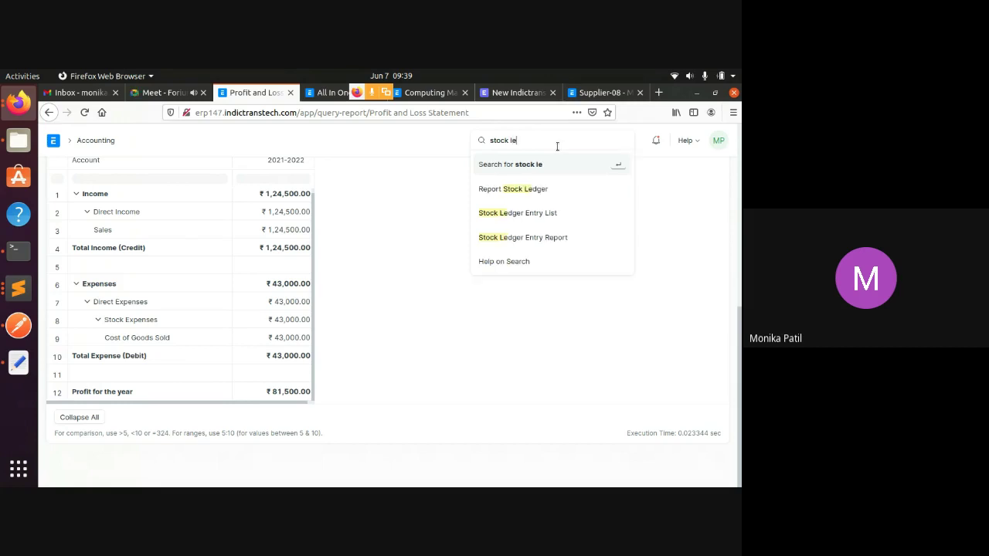
pyautogui.click(532, 192)
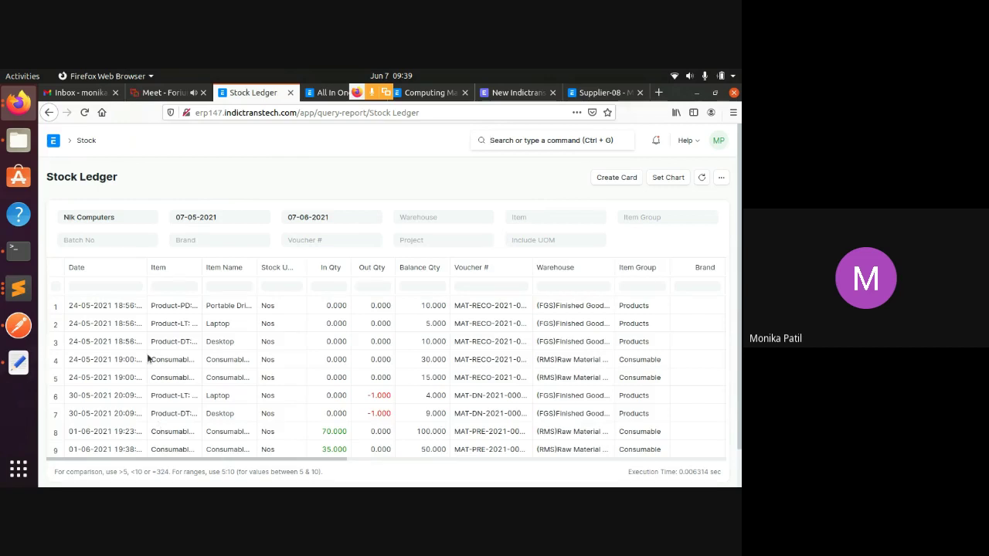
pyautogui.scroll(-1, 309, 364)
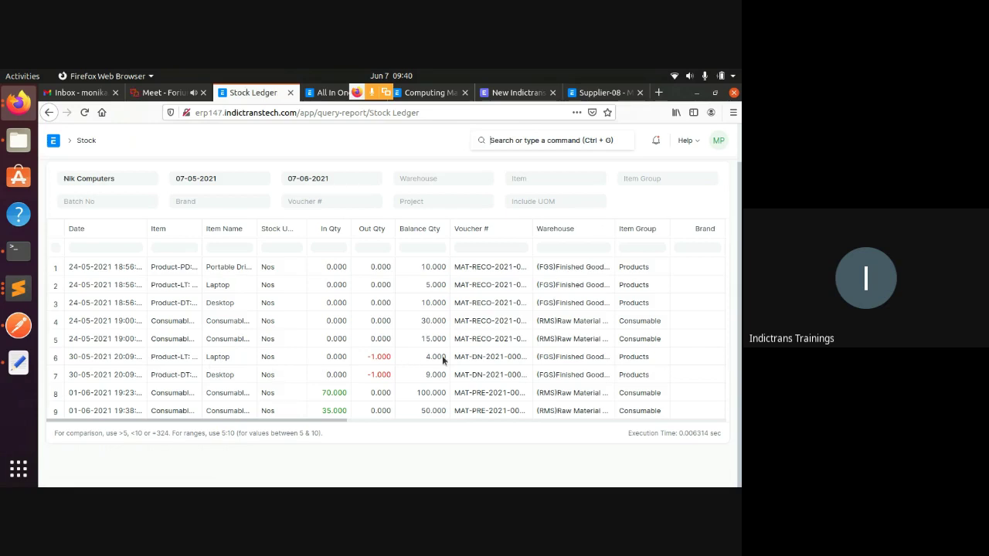
pyautogui.moveTo(327, 420); pyautogui.dragTo(608, 423)
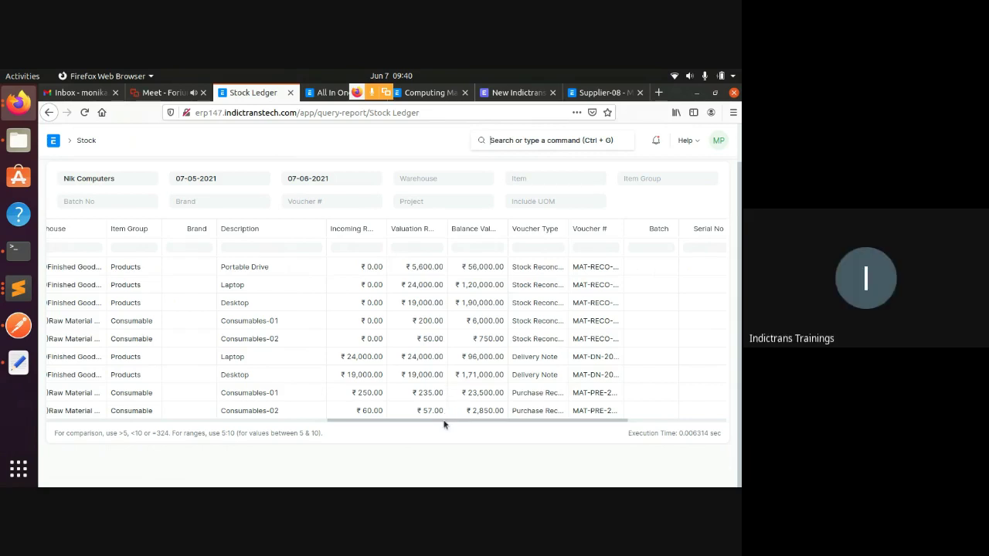
pyautogui.moveTo(444, 423)
pyautogui.mouseDown()
pyautogui.moveTo(483, 422)
pyautogui.moveTo(451, 425)
pyautogui.mouseUp()
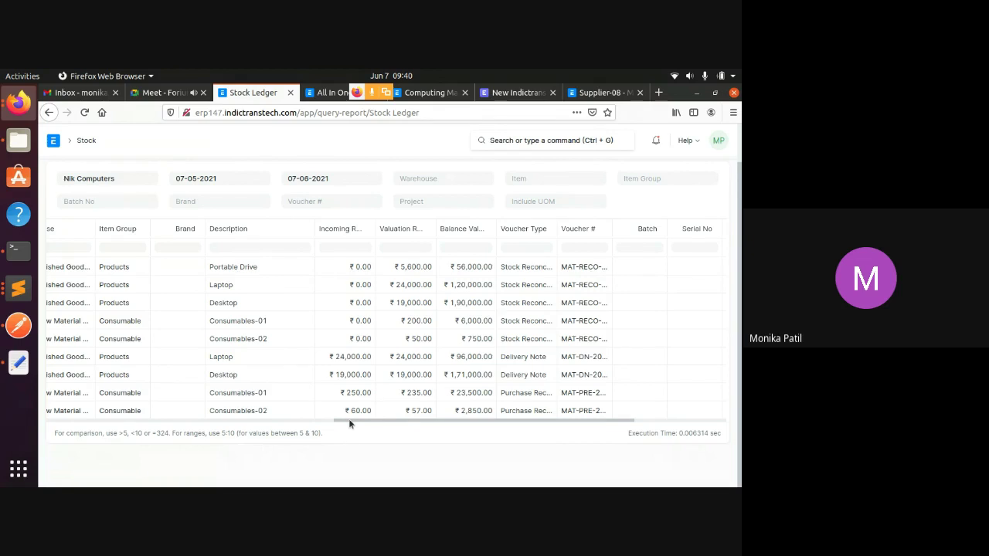
pyautogui.moveTo(351, 423); pyautogui.dragTo(210, 422)
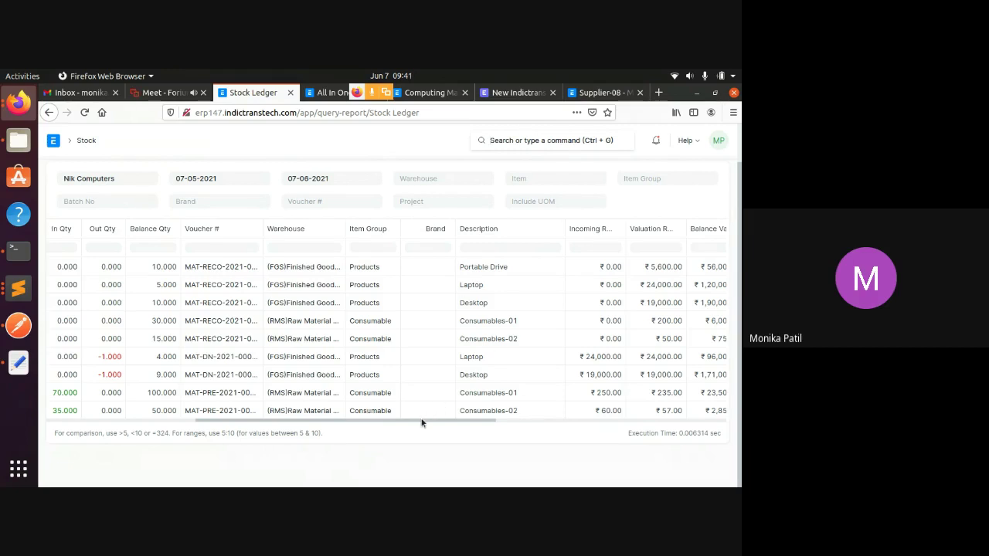
pyautogui.moveTo(422, 421); pyautogui.dragTo(242, 421)
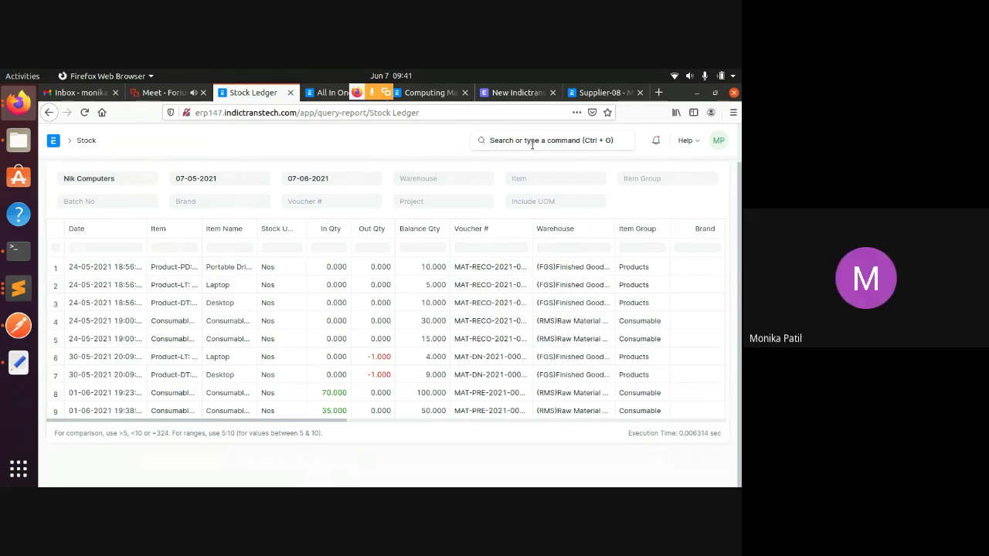
# - Open the Opportunity list and start a new opportunity
pyautogui.write('opp')
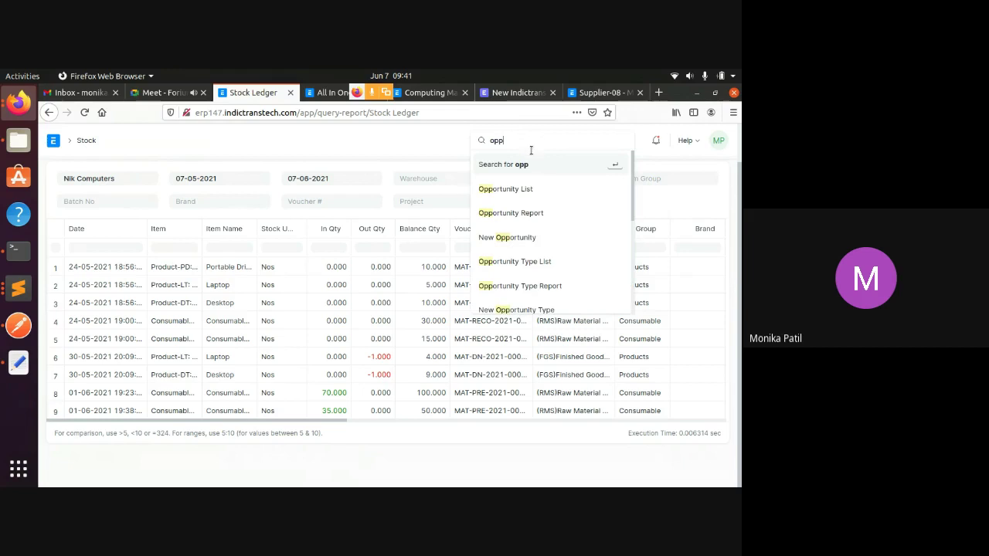
pyautogui.click(517, 195)
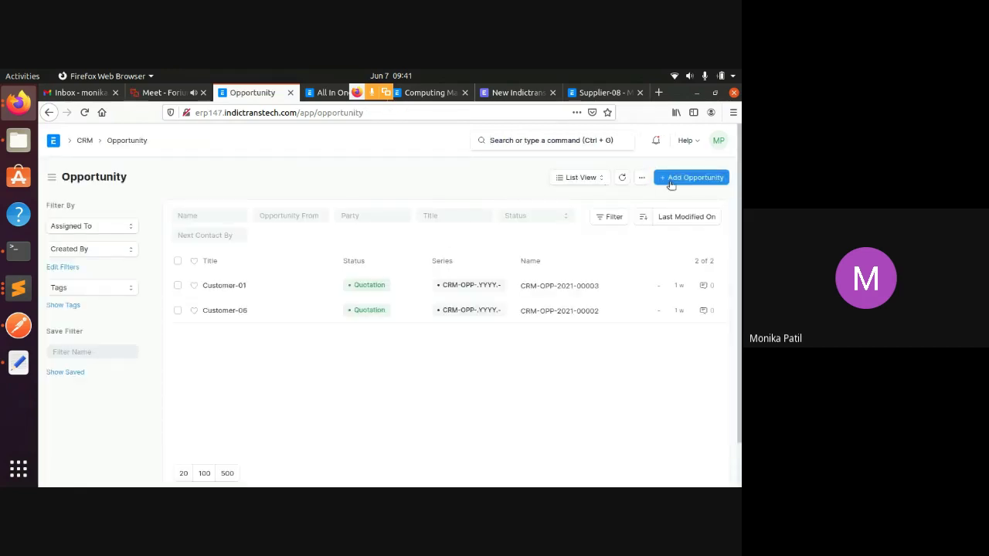
pyautogui.click(669, 182)
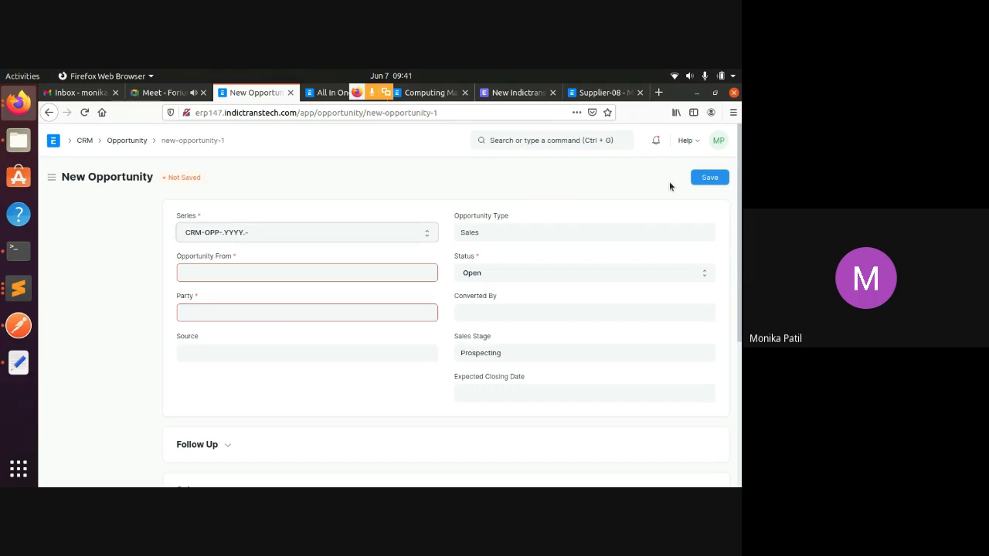
# - Set the opportunity's source type to Customer and select Customer-03 as the customer
pyautogui.click(374, 273)
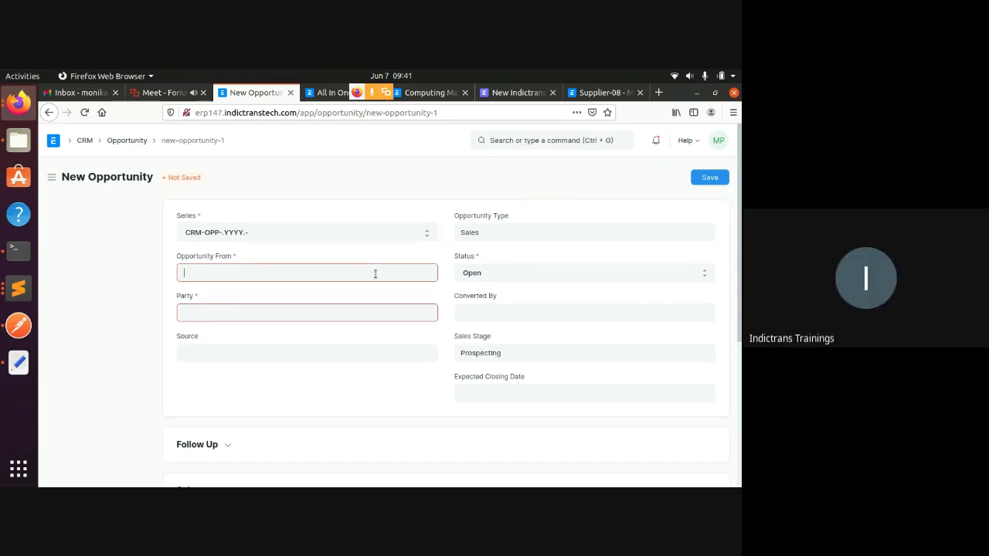
pyautogui.click(329, 304)
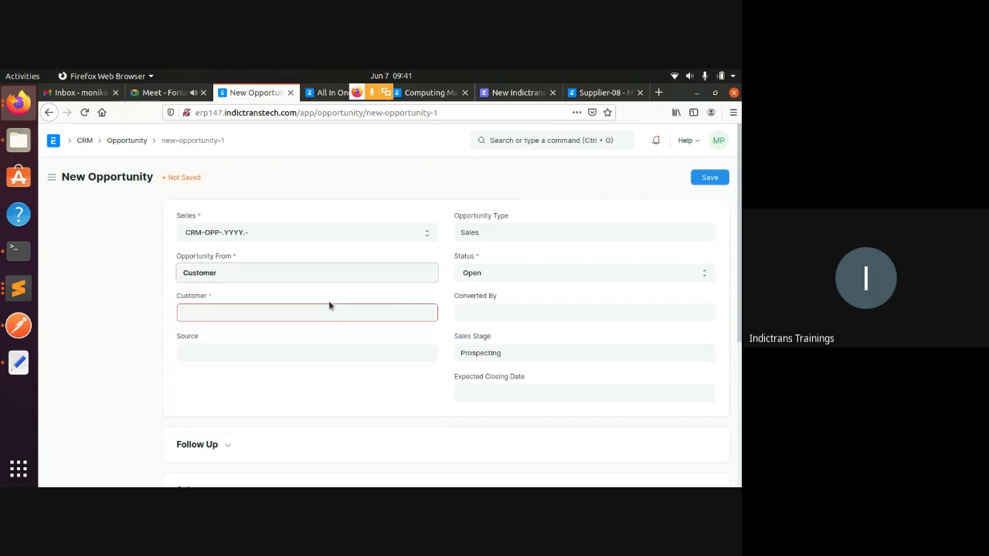
pyautogui.click(311, 314)
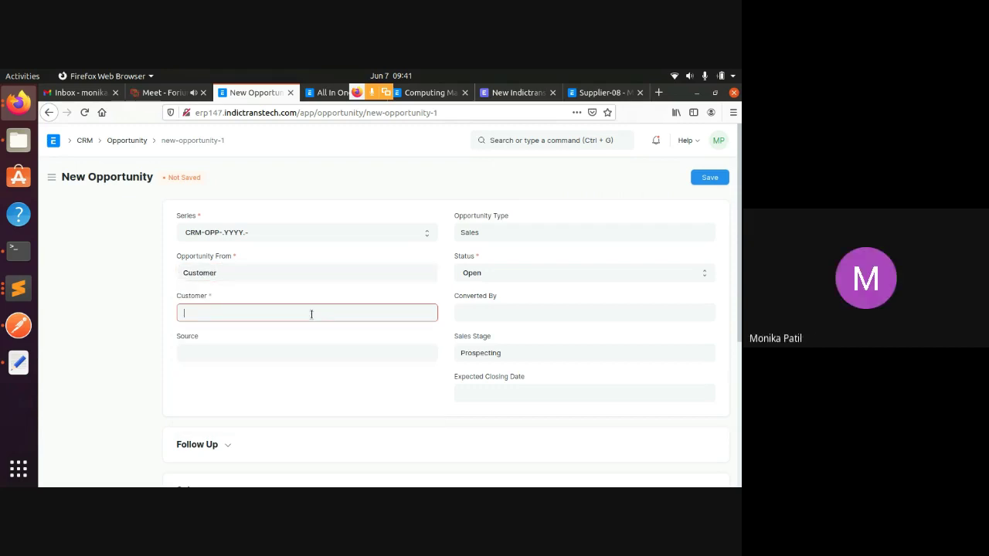
pyautogui.write('C')
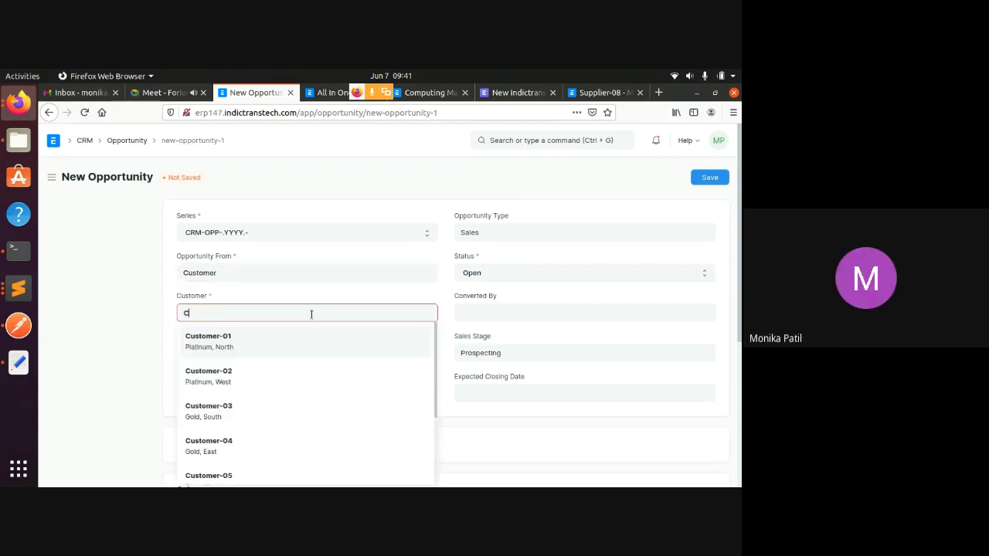
pyautogui.click(245, 410)
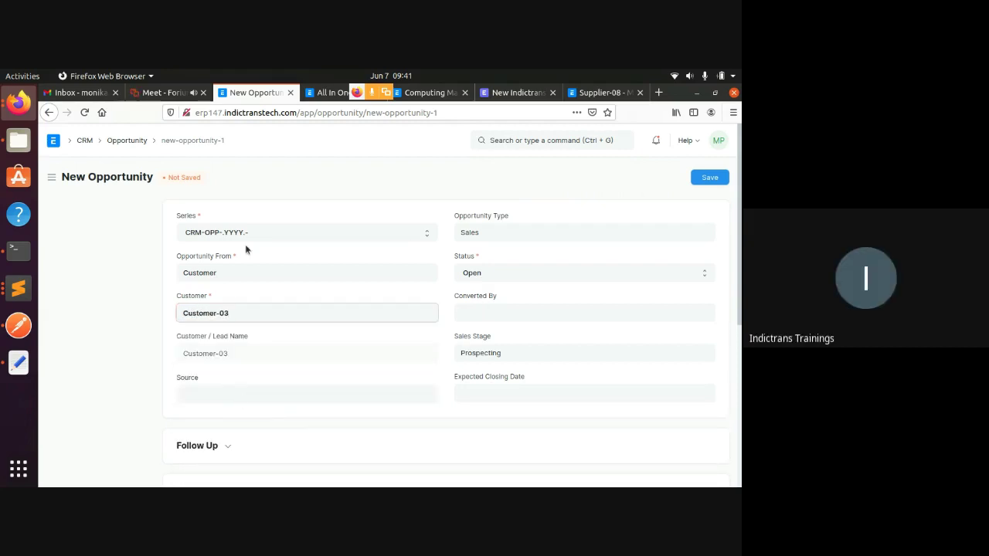
# - Examine the Sales and Contact Info sections of the new opportunity form
pyautogui.scroll(-3, 253, 278)
pyautogui.scroll(1, 261, 295)
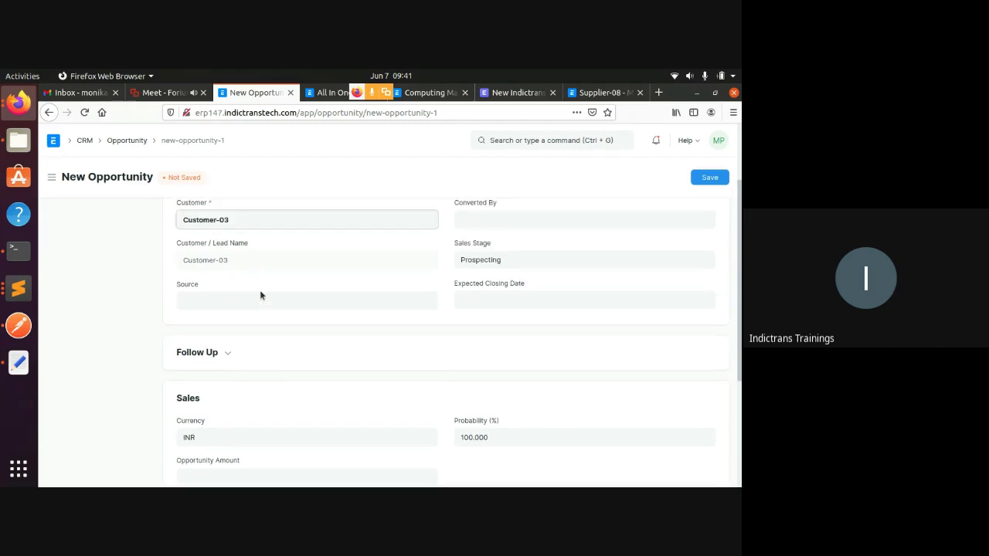
pyautogui.scroll(-3, 262, 292)
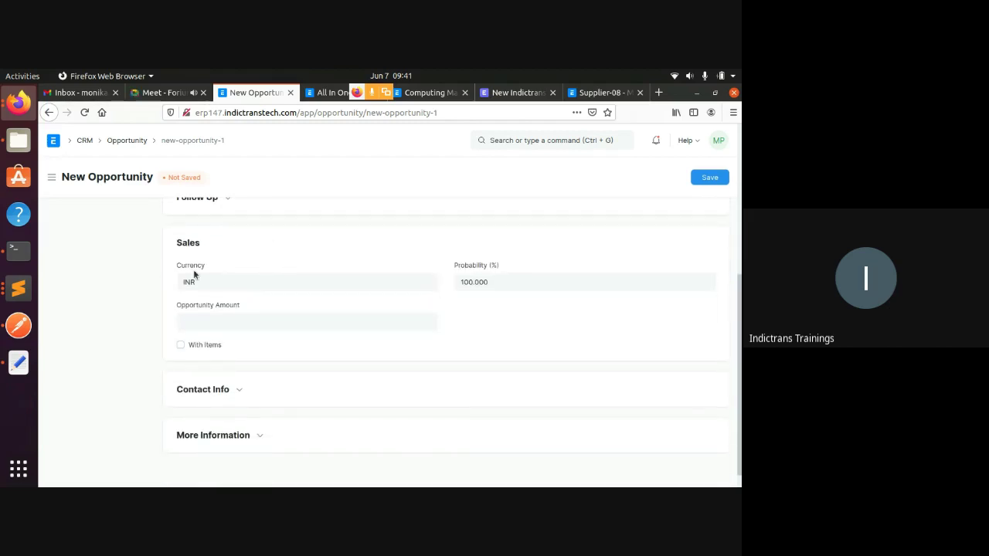
pyautogui.scroll(-2, 230, 315)
pyautogui.scroll(2, 260, 370)
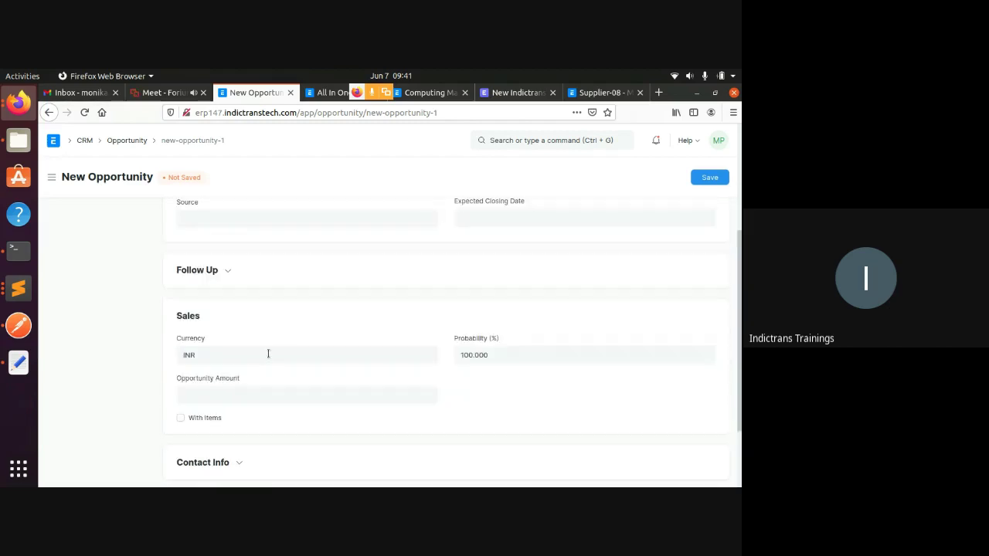
pyautogui.scroll(-2, 278, 375)
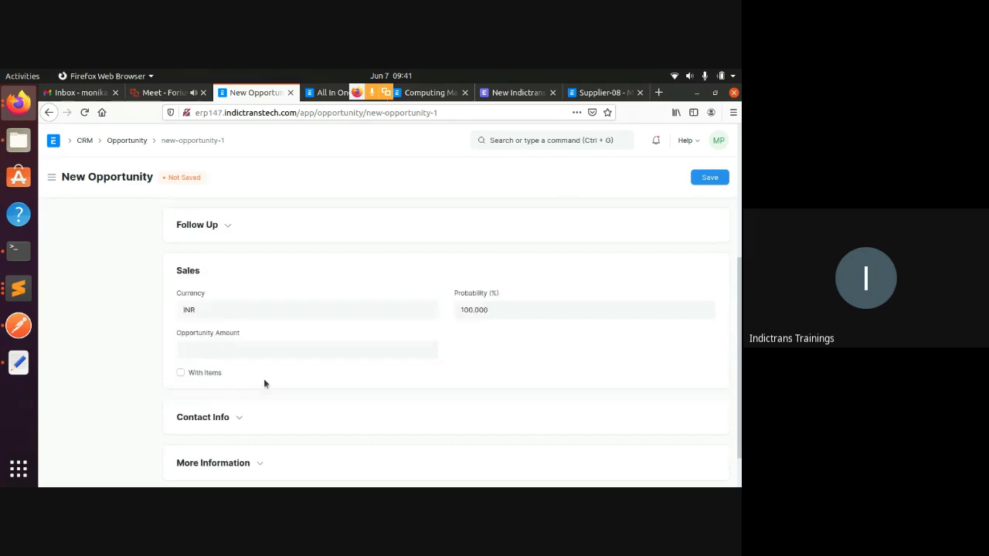
pyautogui.click(239, 371)
pyautogui.click(238, 371)
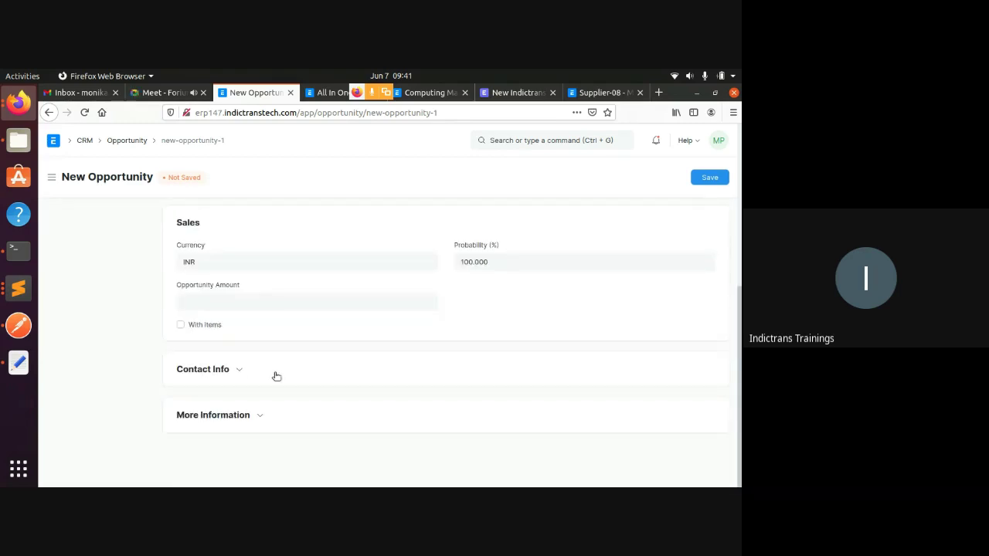
# - Browse the available lead sources and set the opportunity's source to Walk In
pyautogui.scroll(5, 281, 373)
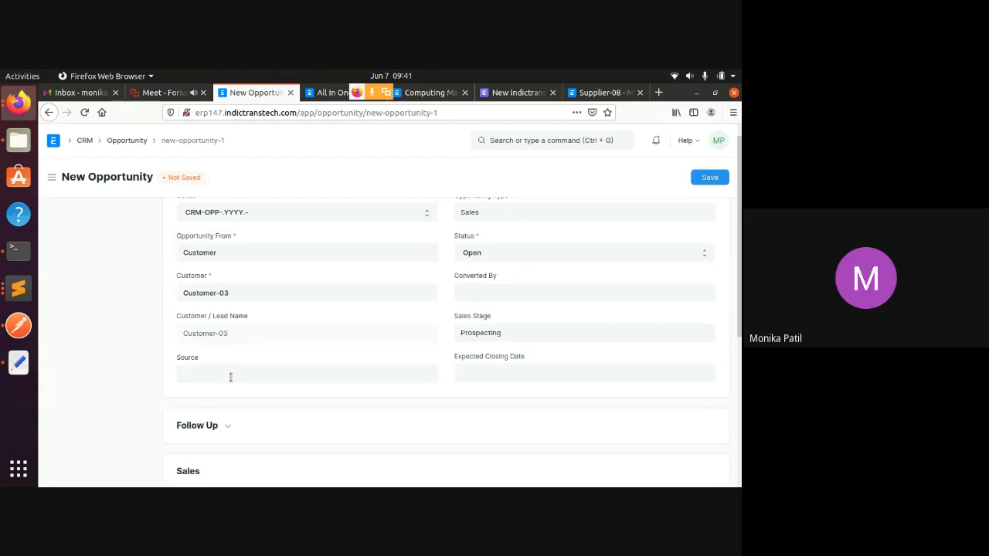
pyautogui.click(302, 371)
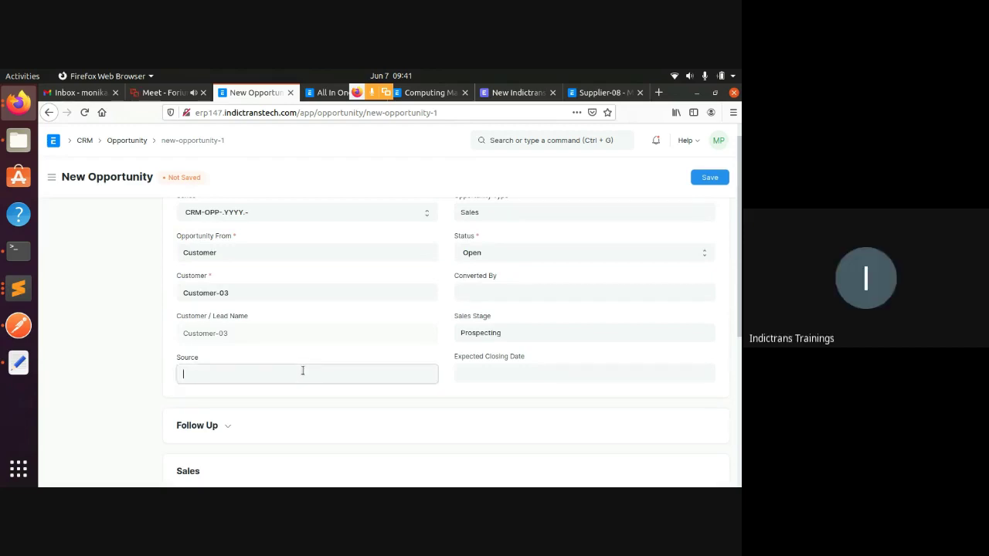
pyautogui.scroll(-2, 259, 403)
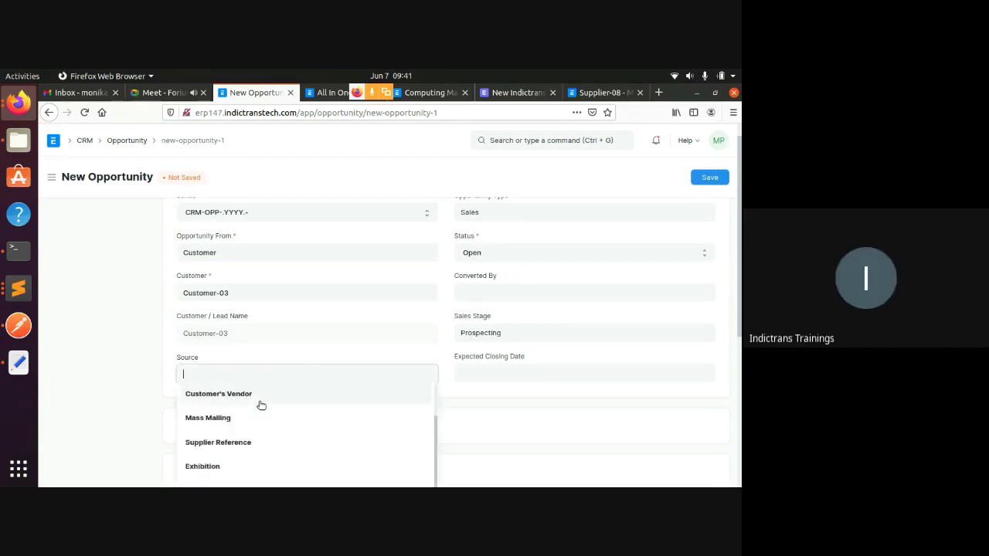
pyautogui.scroll(-2, 259, 403)
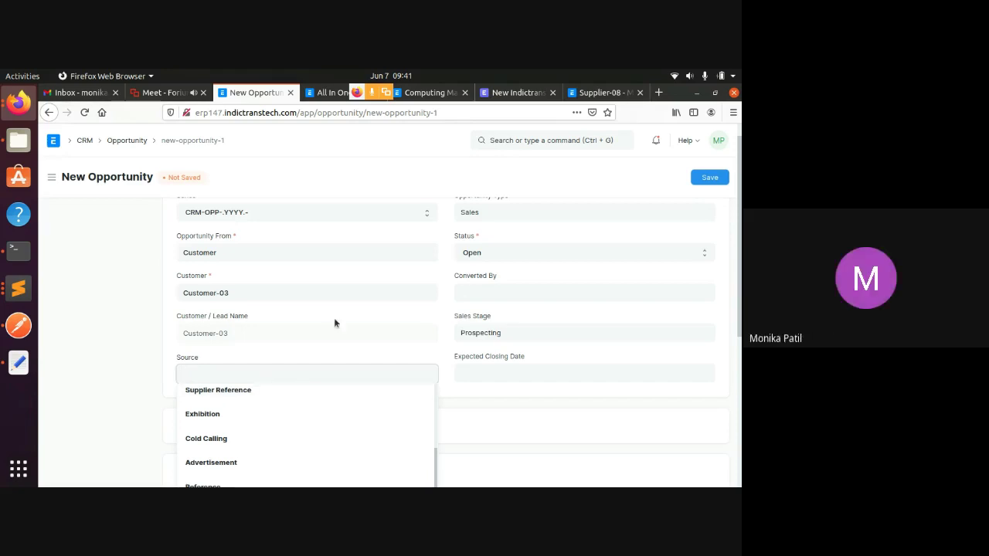
pyautogui.scroll(-2, 333, 318)
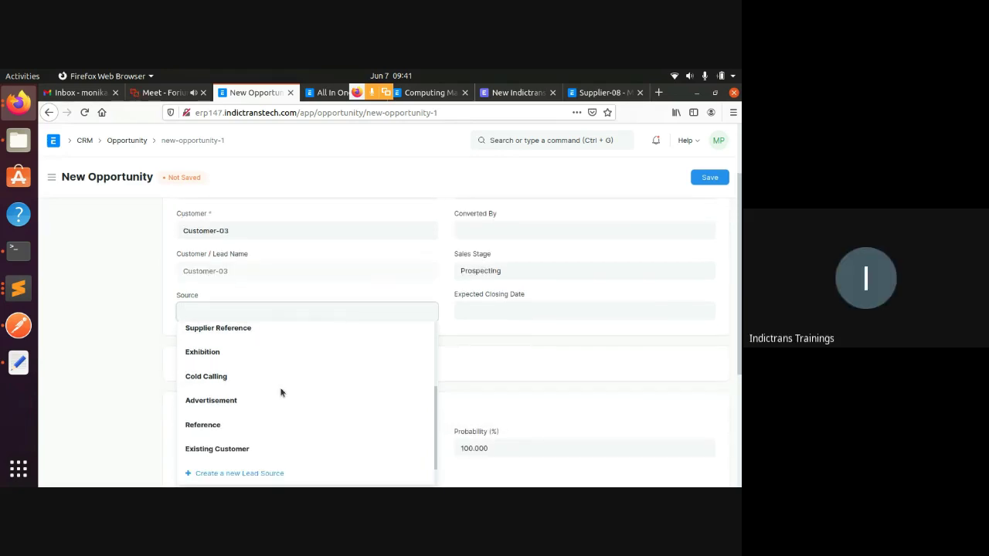
pyautogui.scroll(1, 273, 387)
pyautogui.scroll(3, 272, 386)
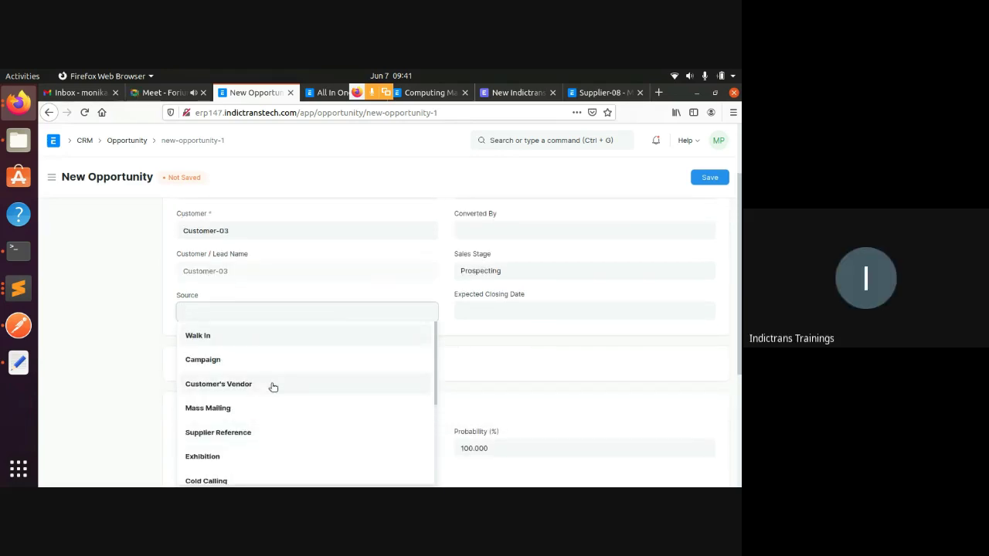
pyautogui.scroll(-1, 236, 389)
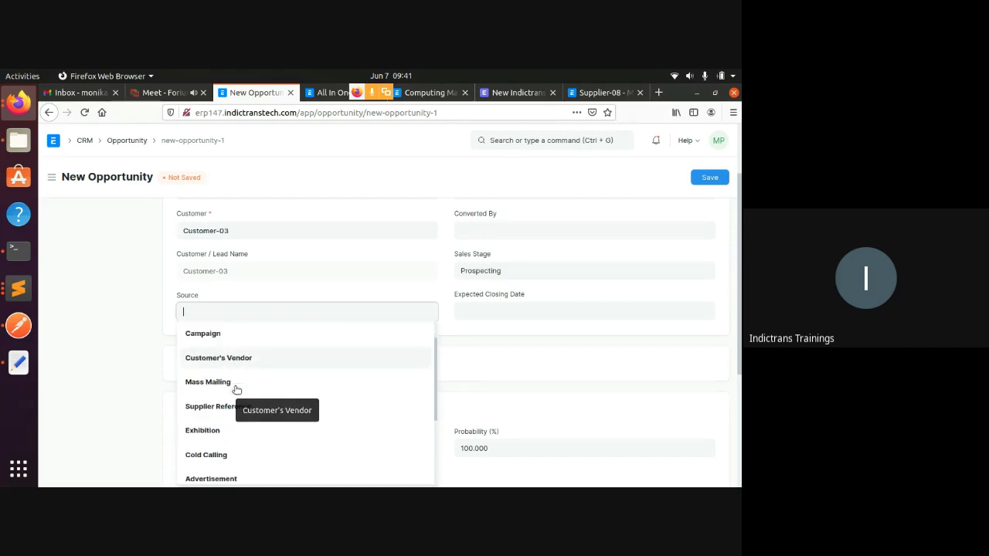
pyautogui.scroll(1, 232, 375)
pyautogui.click(222, 338)
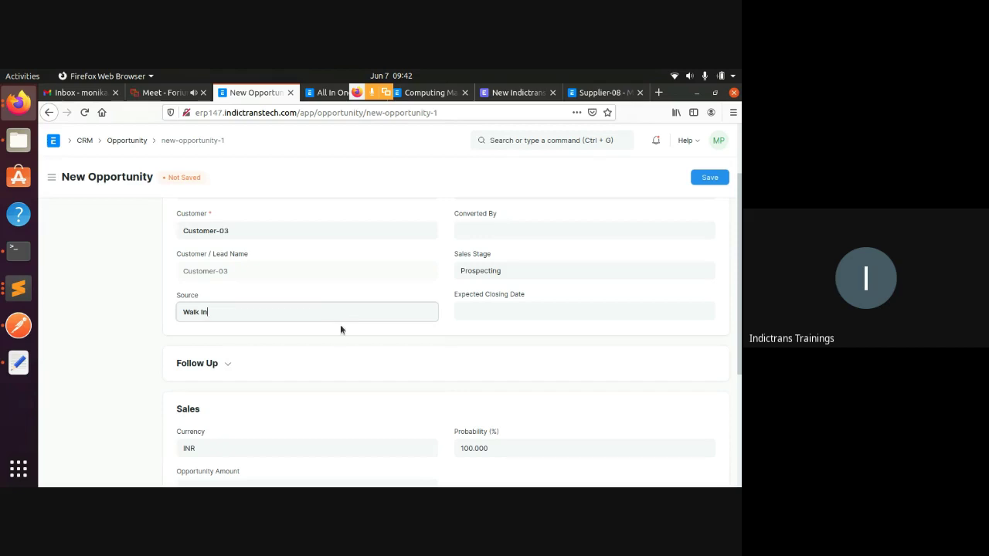
# - Save the new opportunity for Customer-03
pyautogui.scroll(1, 341, 330)
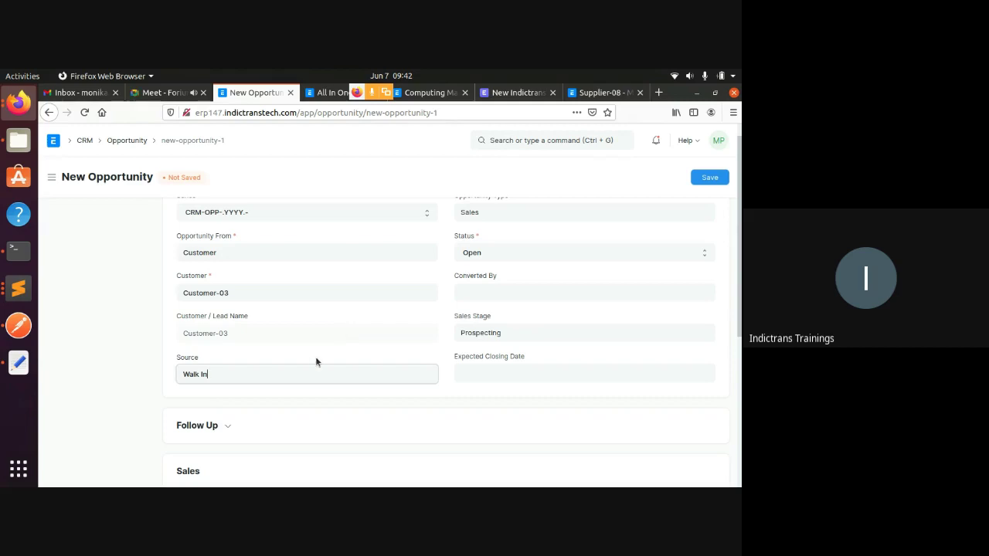
pyautogui.click(281, 376)
pyautogui.scroll(1, 281, 377)
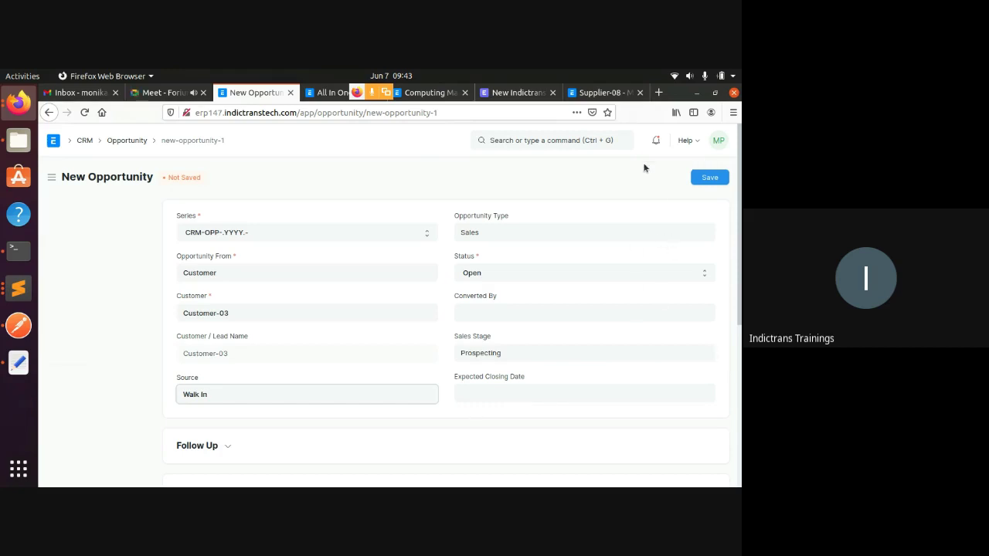
pyautogui.click(712, 177)
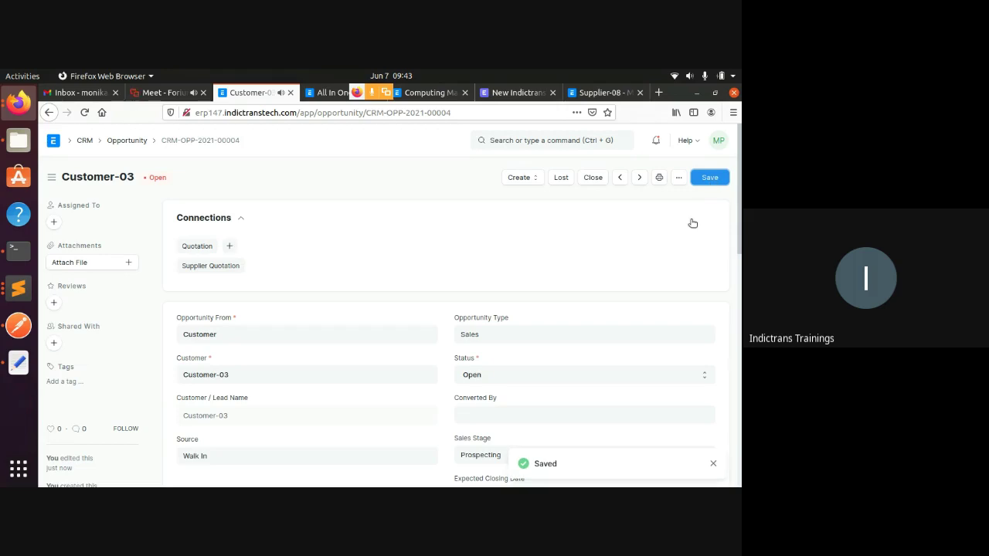
# - Start a new quotation linked to the saved Customer-03 opportunity
pyautogui.scroll(-3, 635, 244)
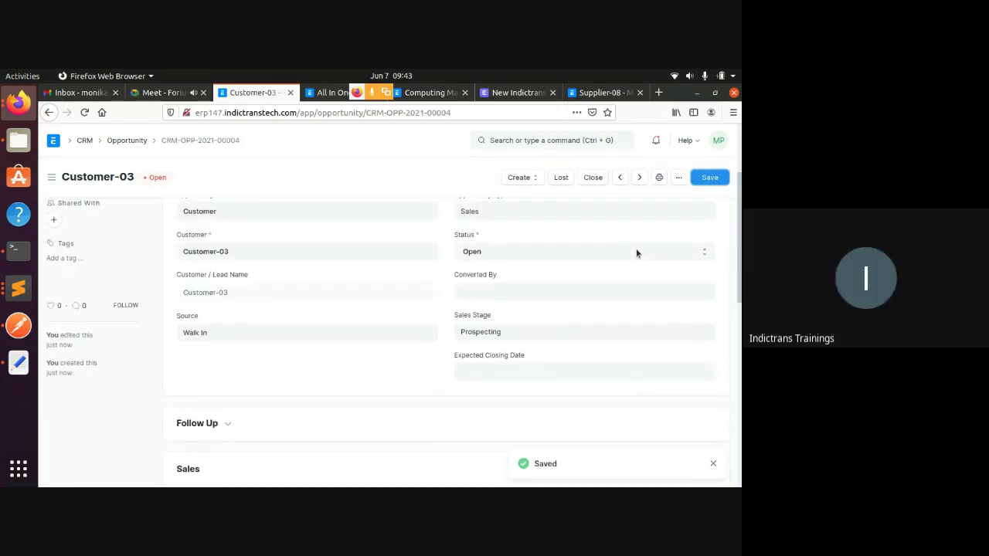
pyautogui.scroll(2, 635, 248)
pyautogui.scroll(1, 636, 252)
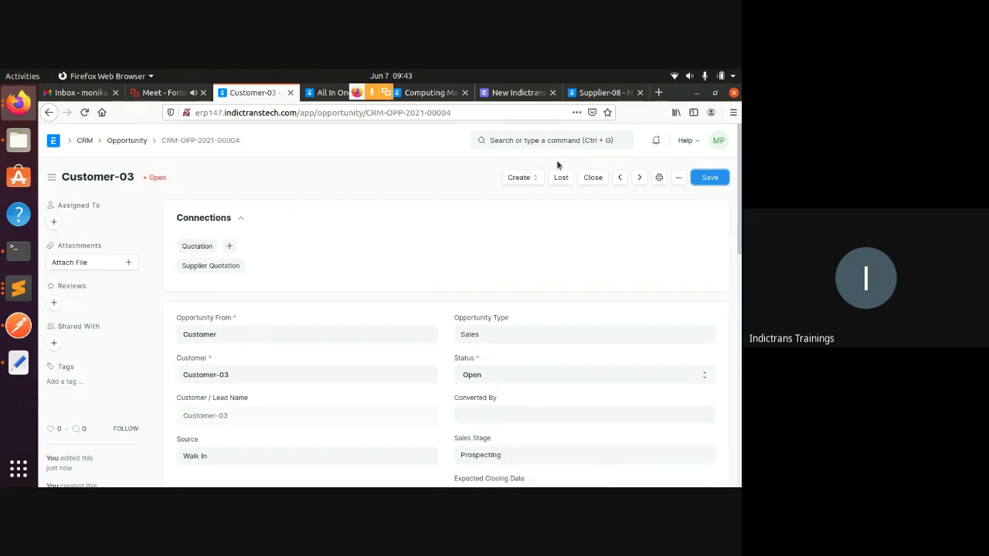
pyautogui.click(545, 140)
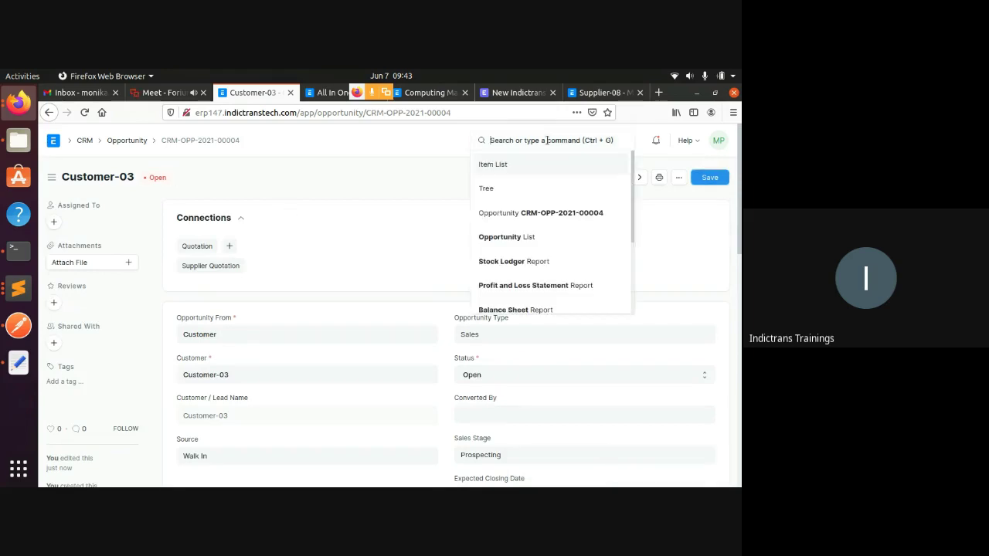
pyautogui.click(366, 187)
pyautogui.click(230, 248)
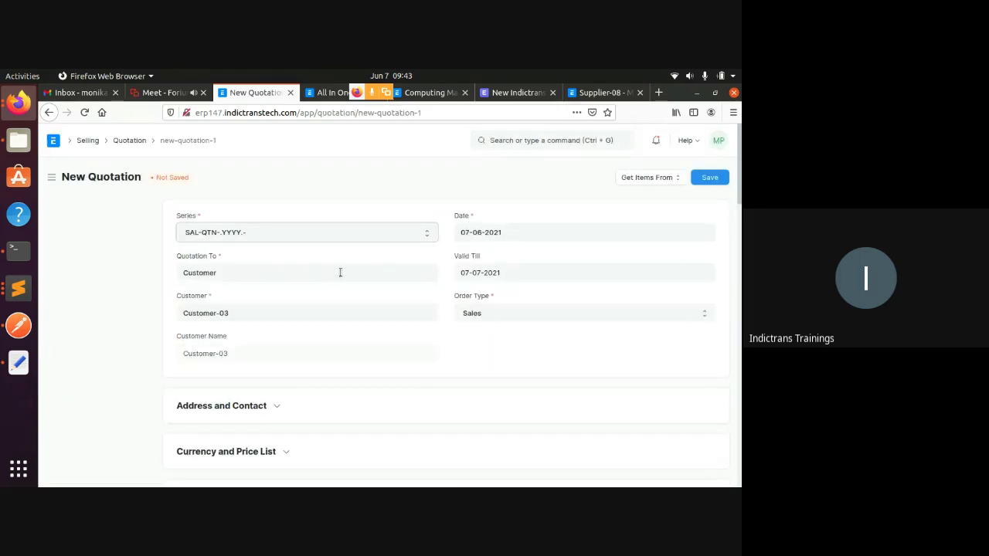
# - Examine the new quotation's customer details, Address and Contact section and empty Items table
pyautogui.scroll(-2, 340, 272)
pyautogui.scroll(-3, 297, 267)
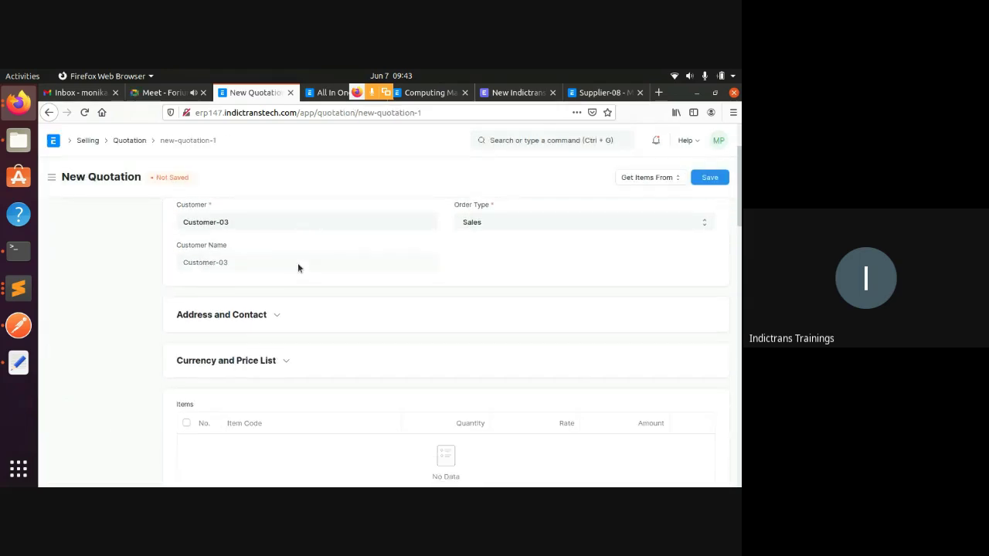
pyautogui.click(297, 254)
pyautogui.scroll(-1, 296, 254)
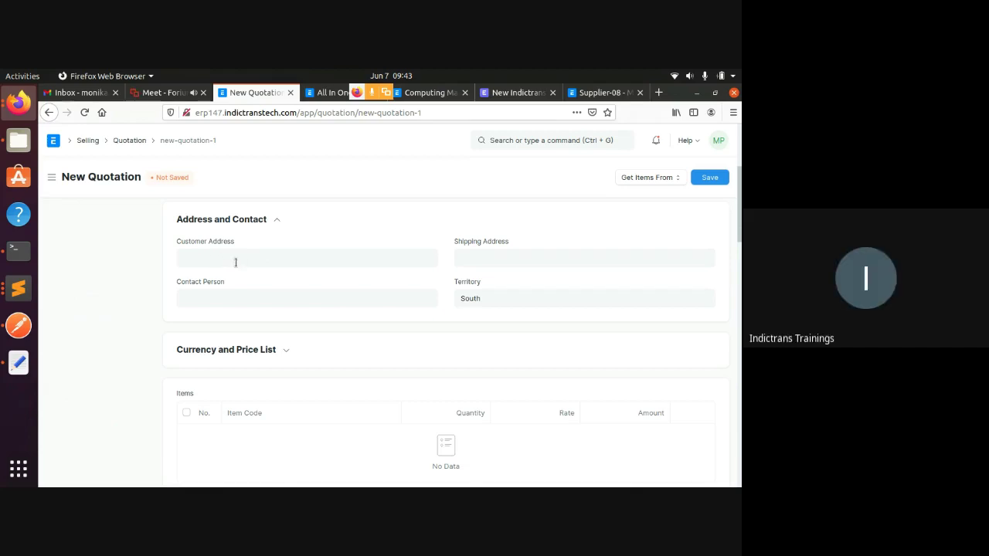
pyautogui.click(278, 220)
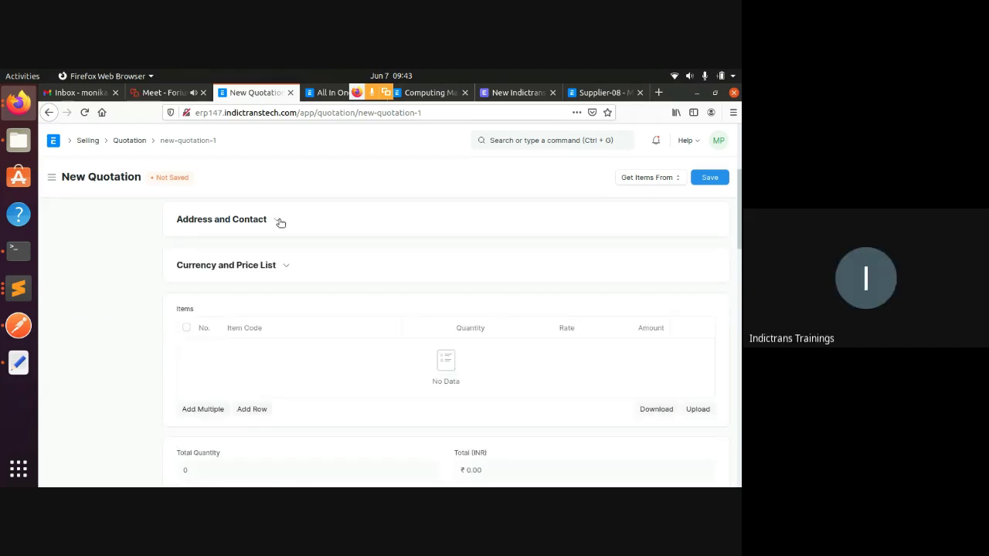
pyautogui.click(280, 222)
pyautogui.click(280, 222)
pyautogui.scroll(-1, 335, 300)
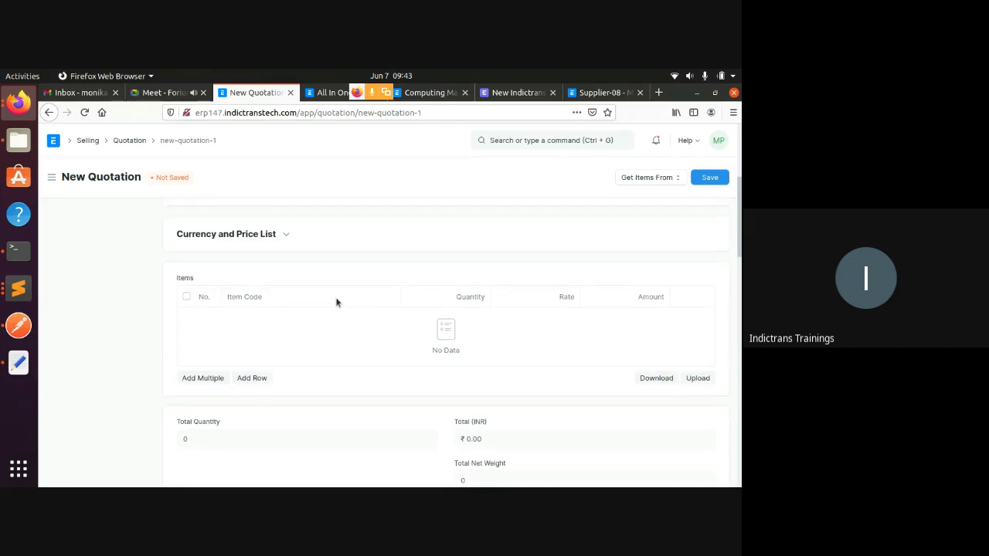
pyautogui.scroll(-2, 336, 302)
pyautogui.scroll(4, 335, 301)
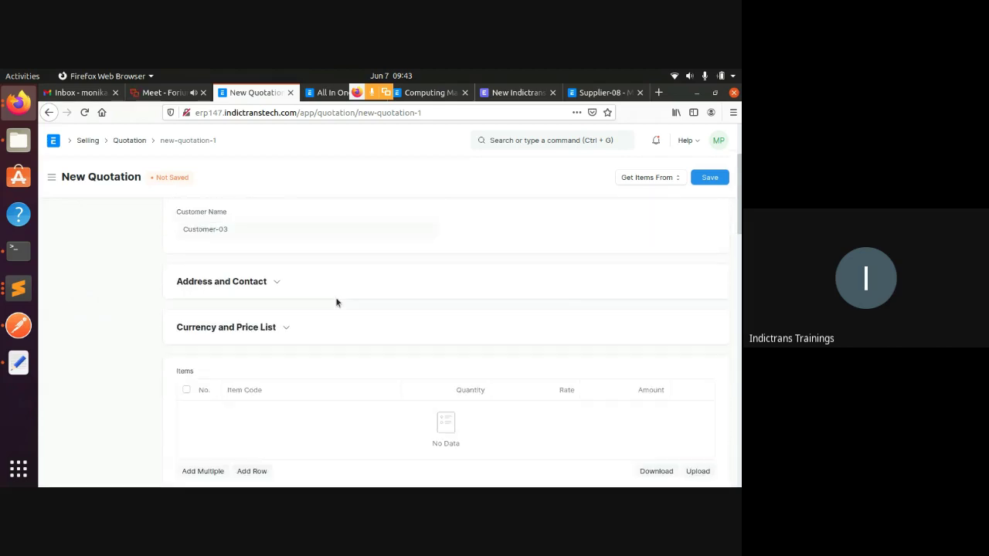
pyautogui.scroll(-3, 335, 302)
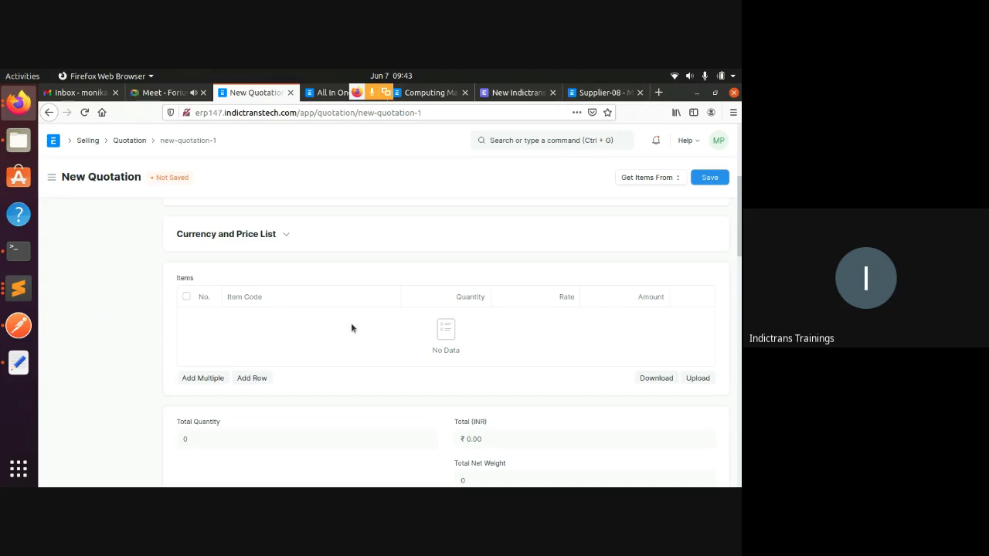
# - Set the quotation's price list to Gold in the Currency and Price List section
pyautogui.click(287, 234)
pyautogui.doubleClick(511, 277)
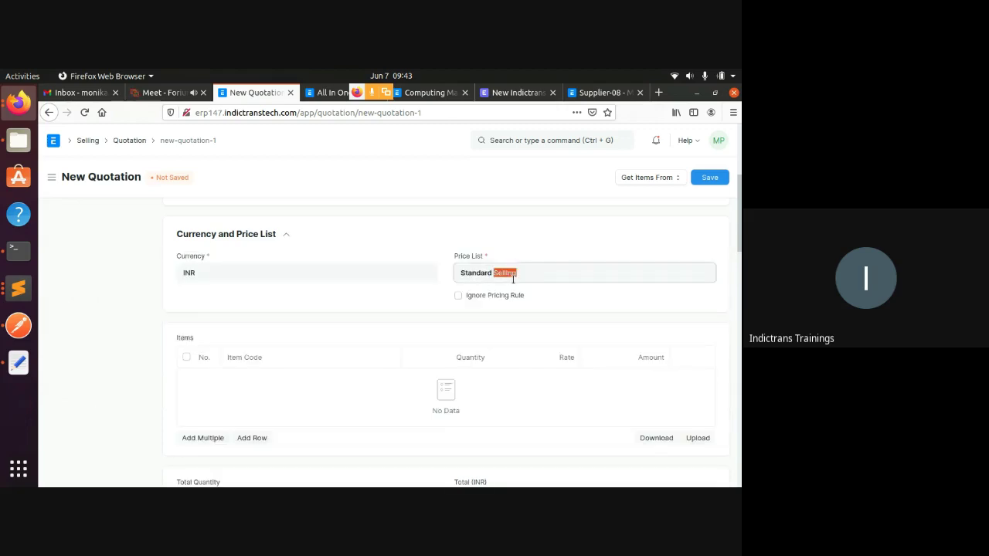
pyautogui.hotkey('ctrl', 'a')
pyautogui.press('BackSpace')
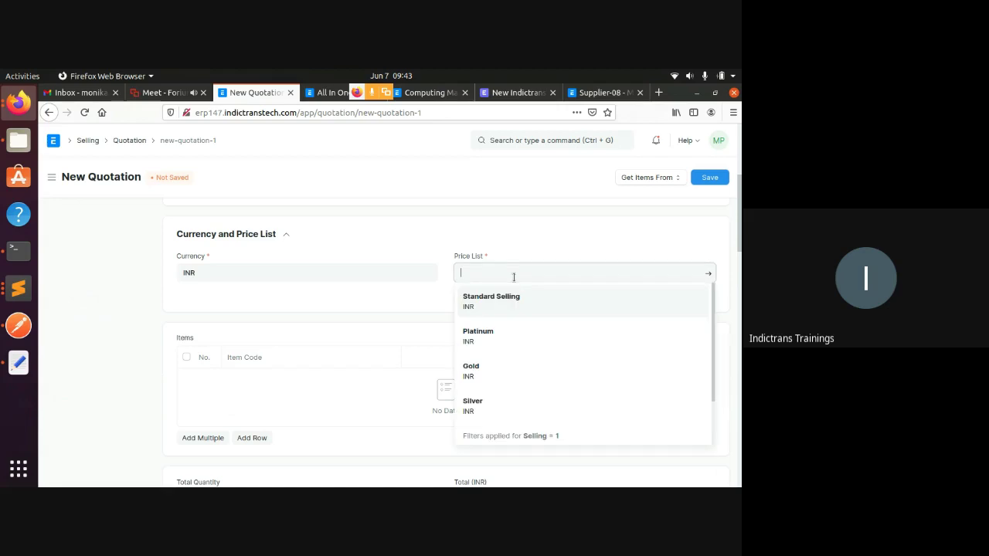
pyautogui.write('g')
pyautogui.click(506, 301)
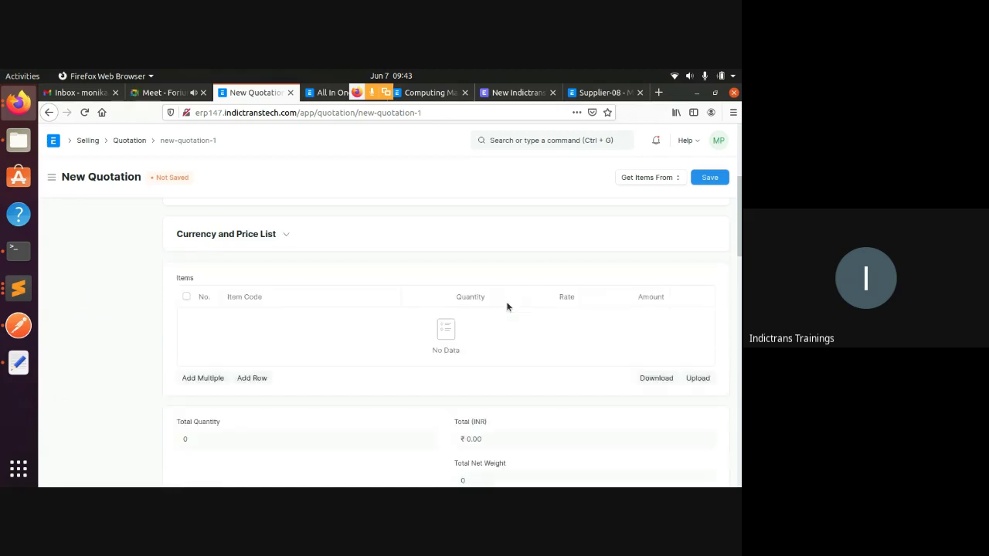
pyautogui.scroll(3, 506, 307)
pyautogui.click(450, 325)
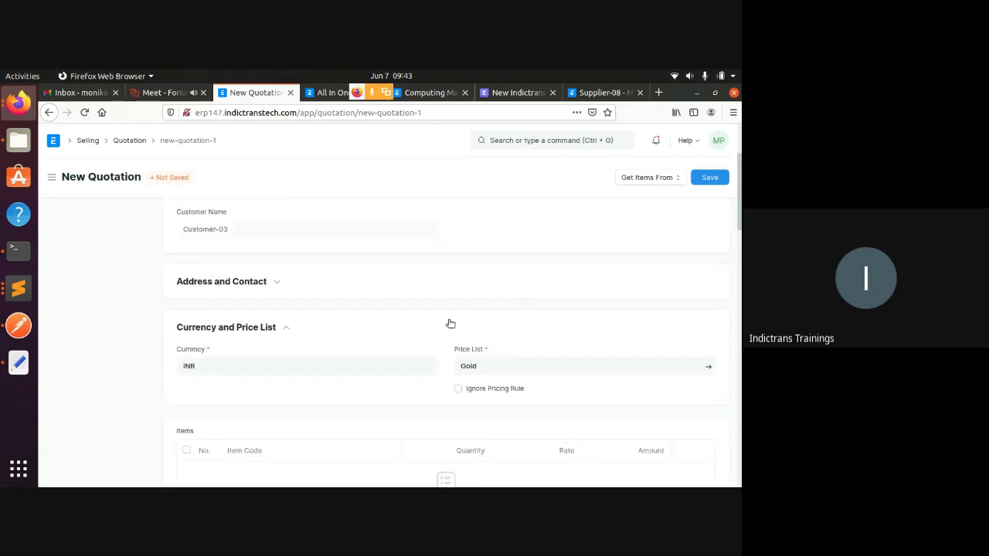
# - Add the laptop item Product-LT to the quotation's items table with a quantity of 10
pyautogui.scroll(-2, 450, 324)
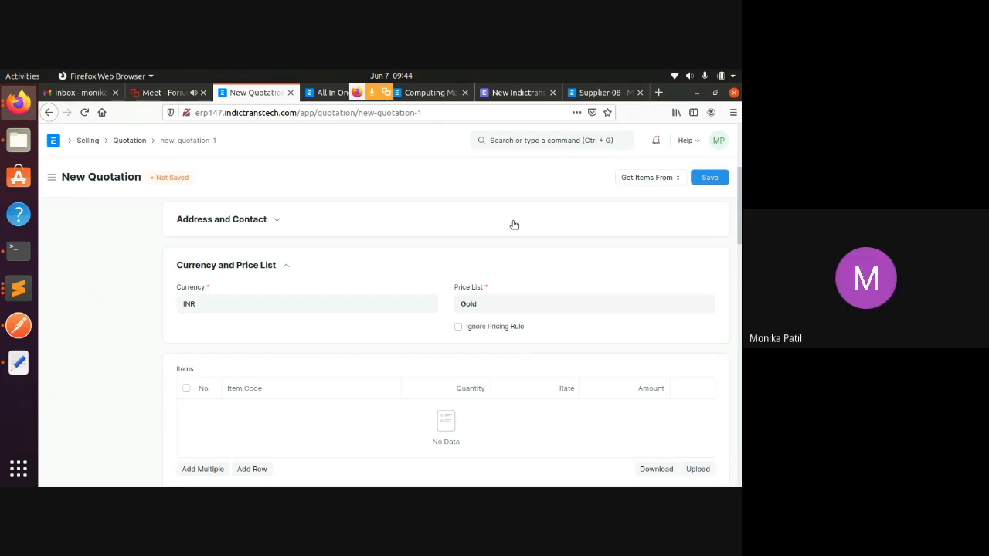
pyautogui.scroll(-3, 551, 276)
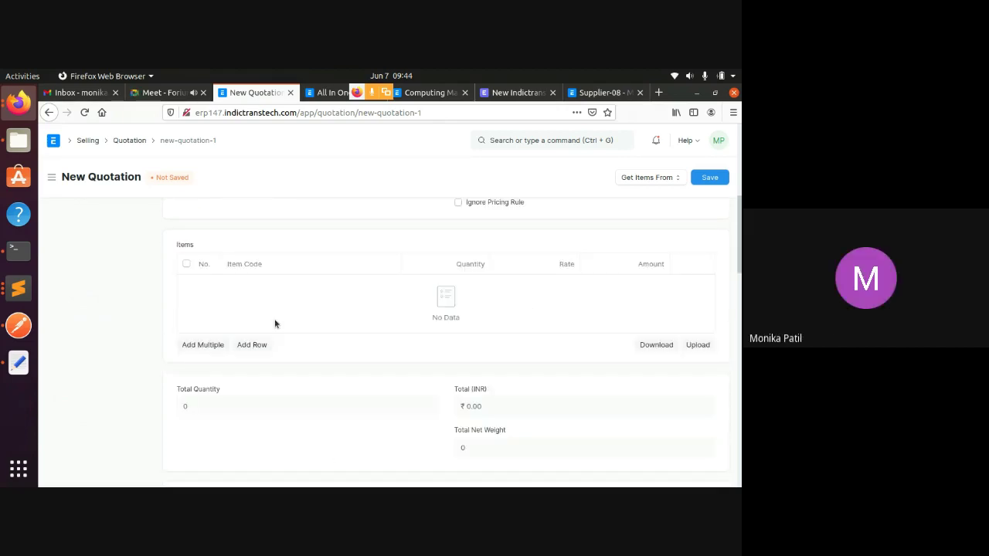
pyautogui.scroll(2, 324, 332)
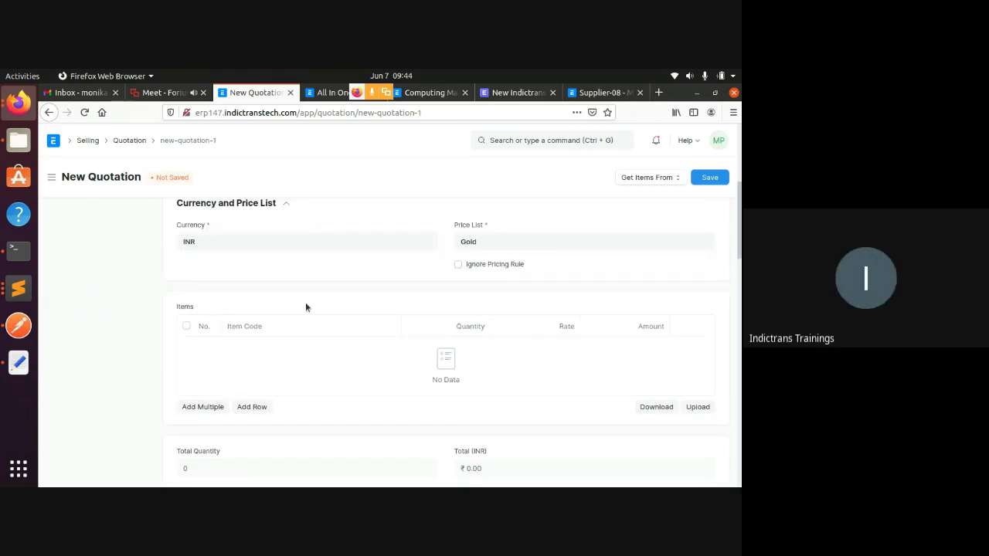
pyautogui.scroll(-1, 306, 302)
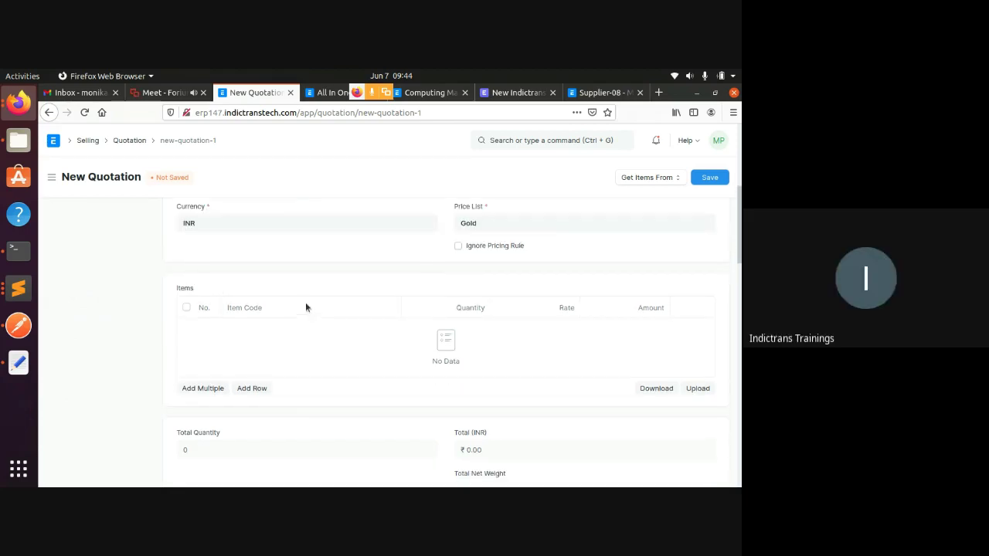
pyautogui.click(249, 378)
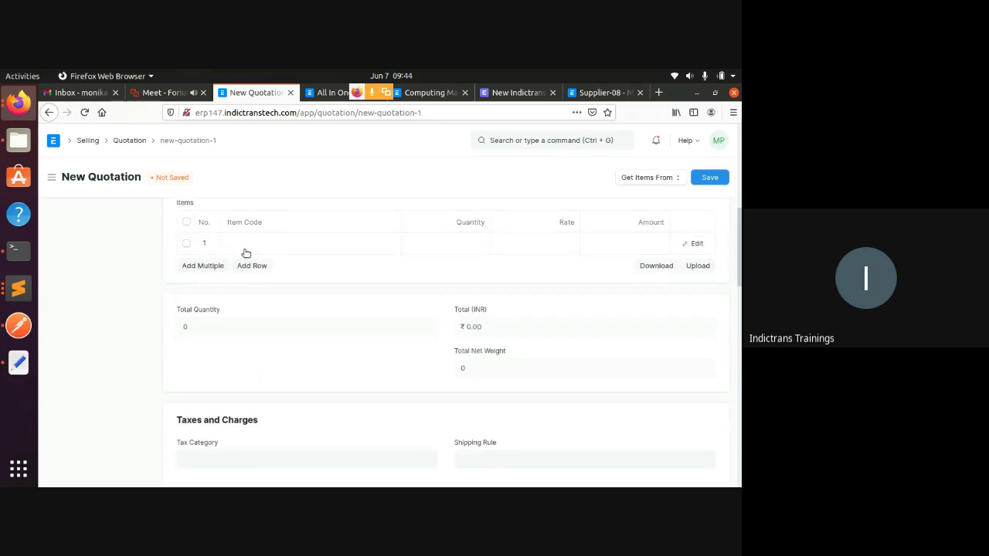
pyautogui.click(244, 248)
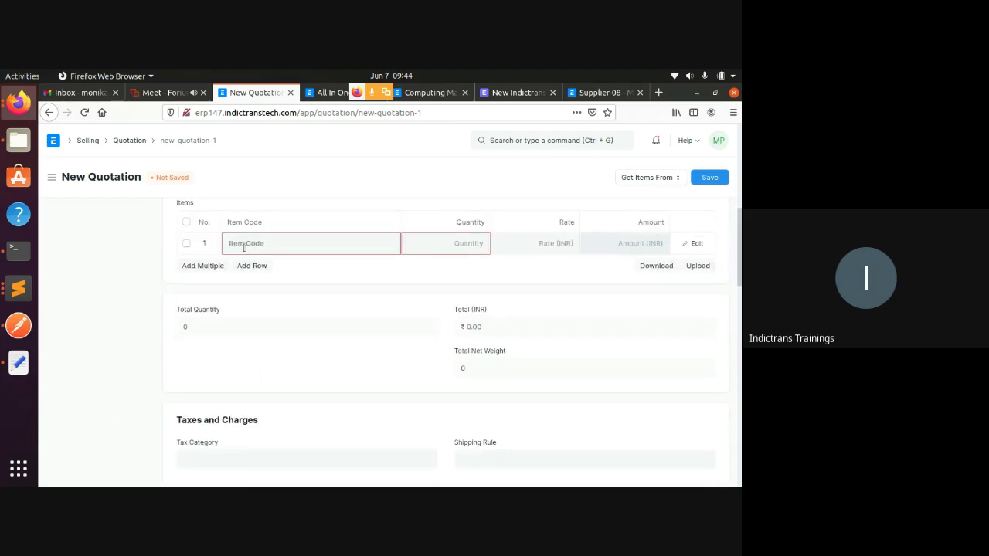
pyautogui.write('la')
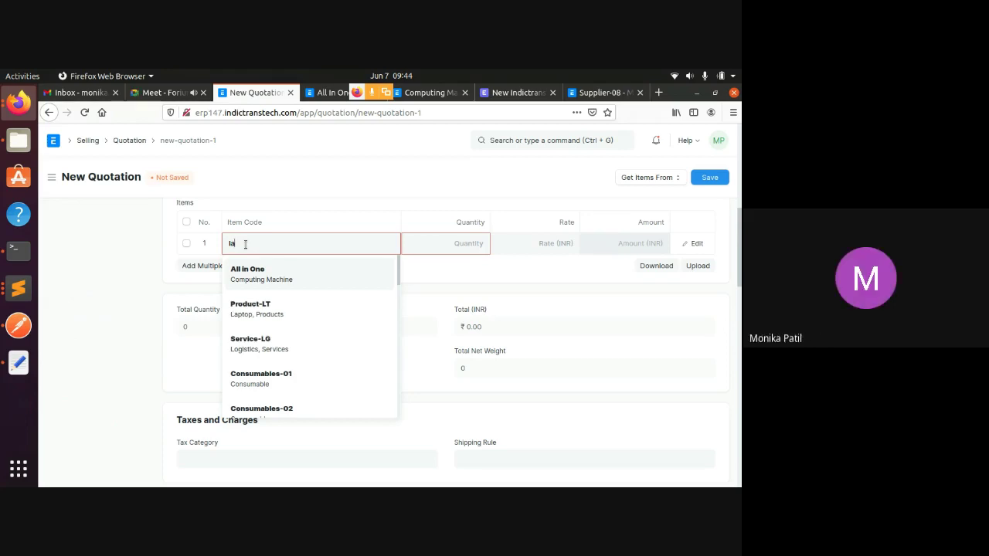
pyautogui.click(257, 275)
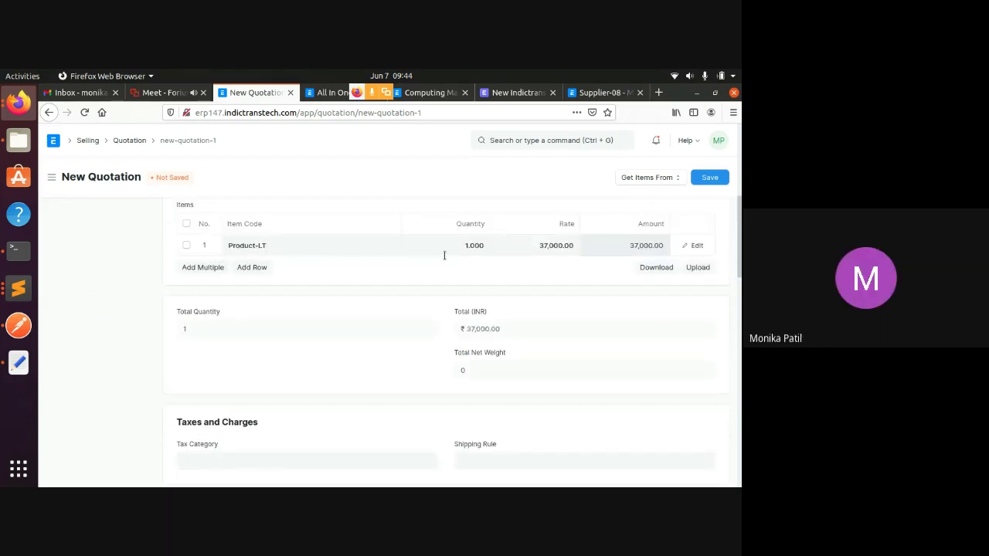
pyautogui.click(486, 244)
pyautogui.write('10')
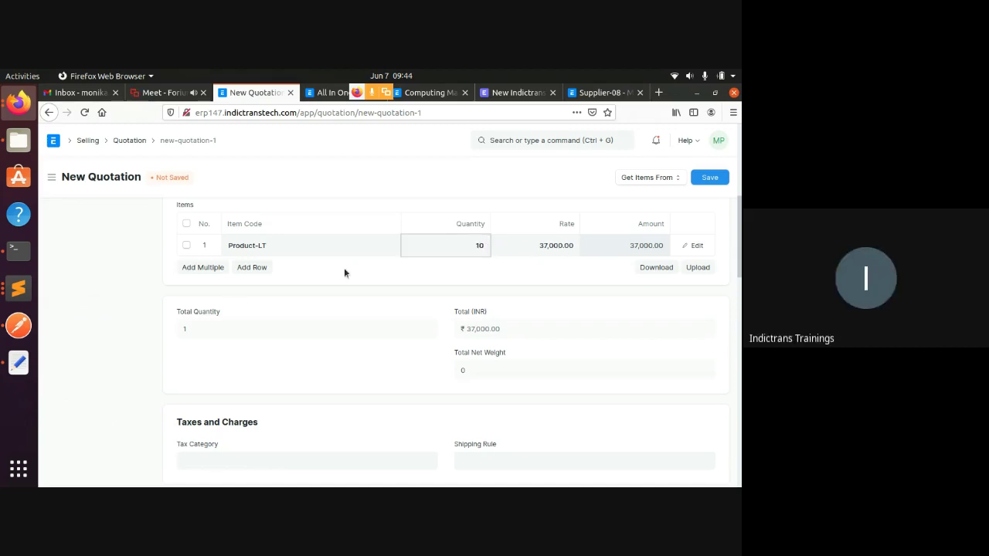
# - Add the desktop item Product-DT as a second row in the quotation's items table with a quantity of 10
pyautogui.click(253, 268)
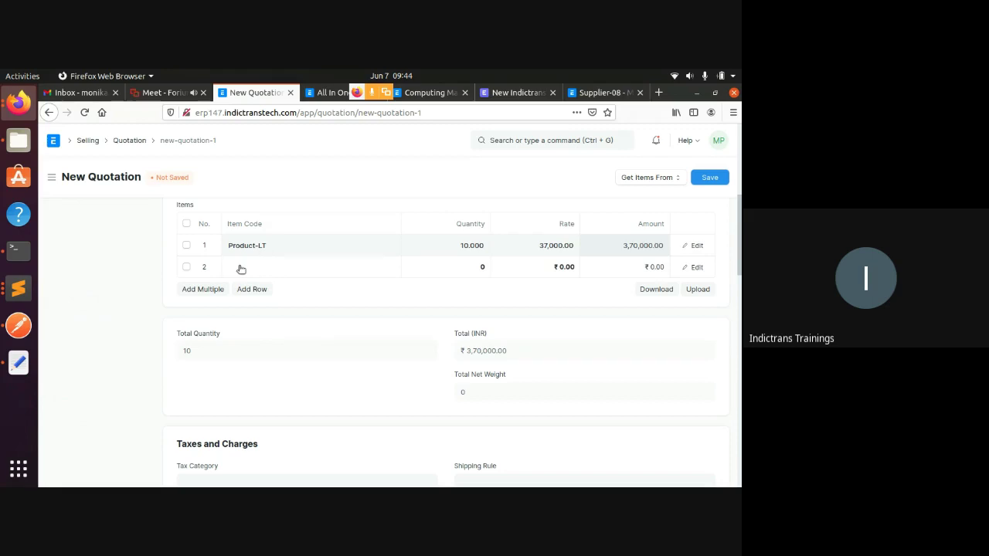
pyautogui.click(239, 266)
pyautogui.write('de')
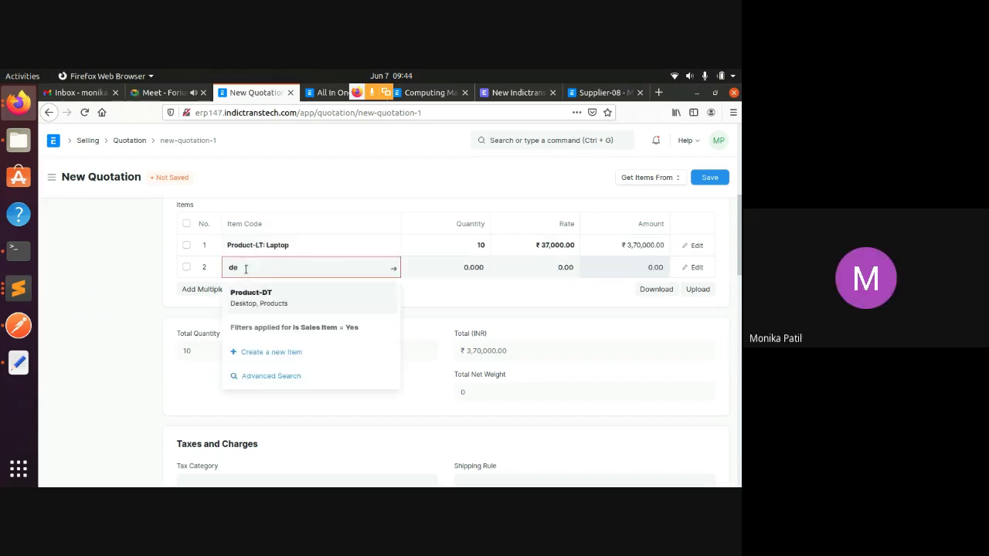
pyautogui.click(253, 290)
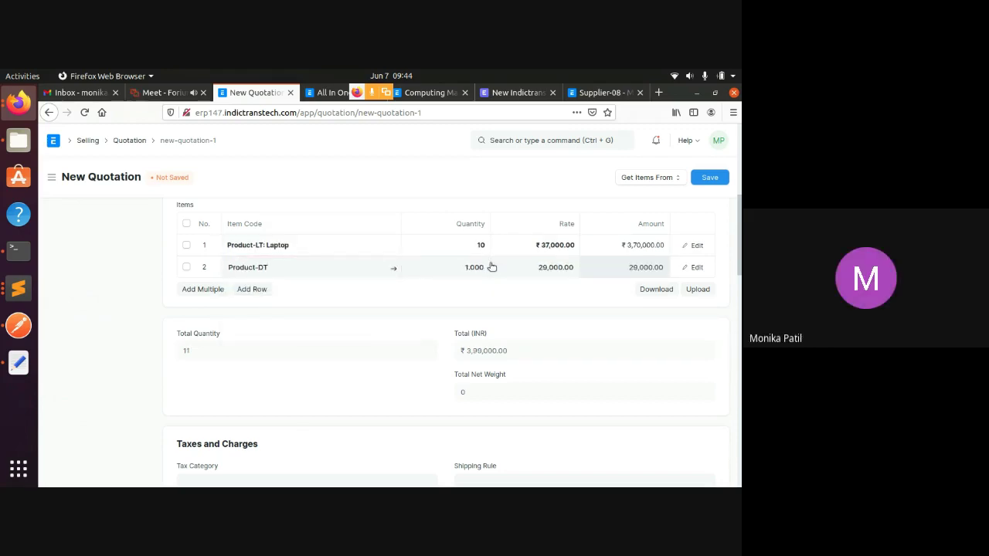
pyautogui.click(456, 265)
pyautogui.press('BackSpace')
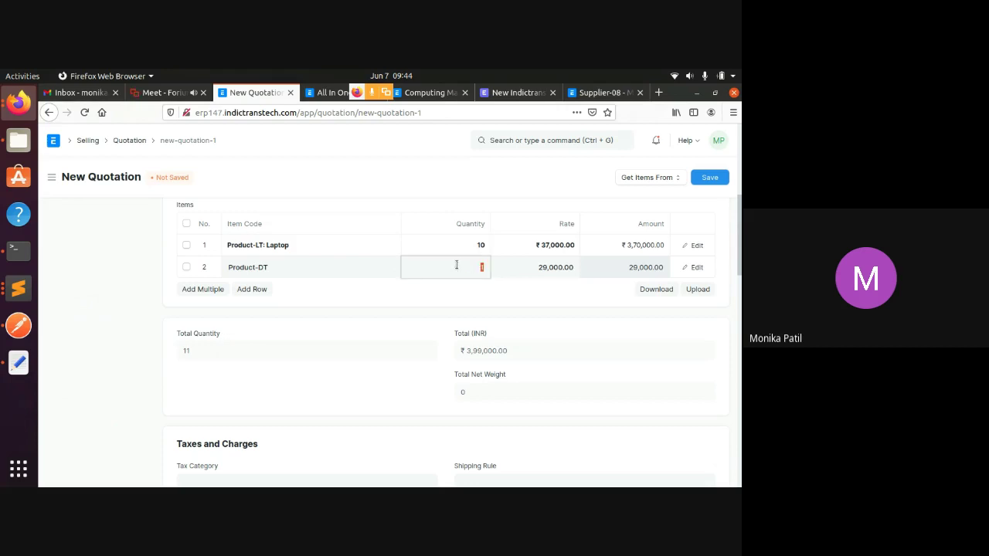
pyautogui.write('10')
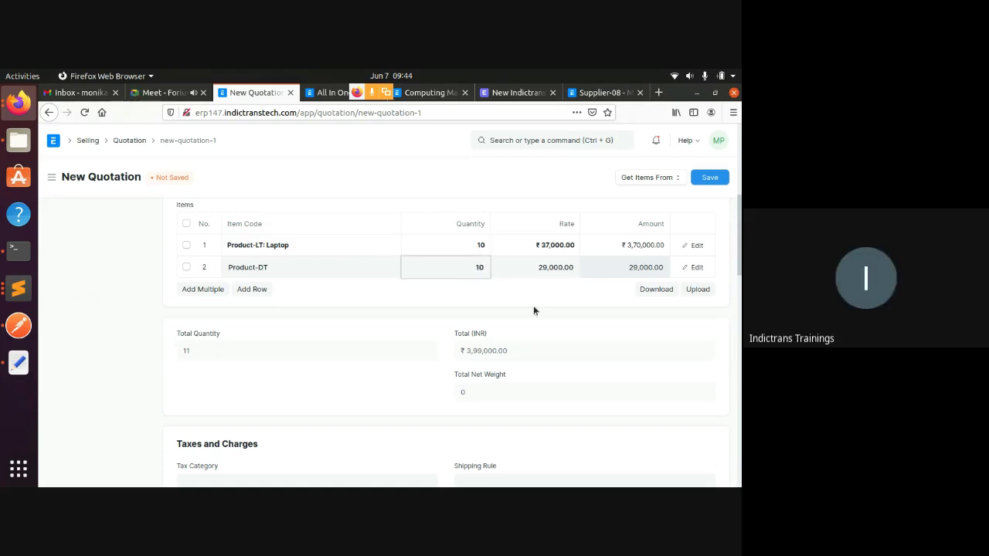
pyautogui.click(533, 309)
# - Apply the In State GST - NC sales taxes and charges template to the quotation
pyautogui.scroll(-3, 533, 303)
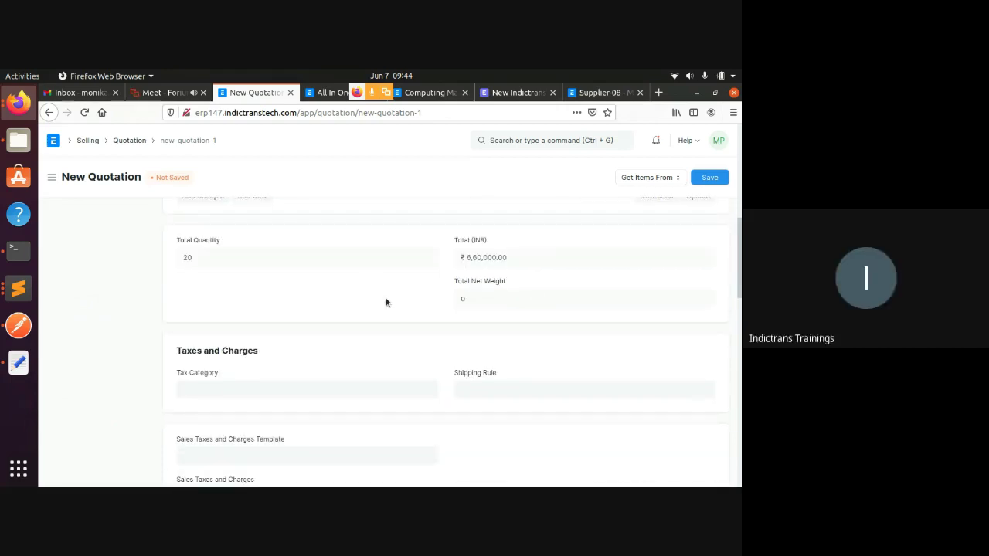
pyautogui.scroll(-3, 348, 303)
pyautogui.scroll(-2, 248, 304)
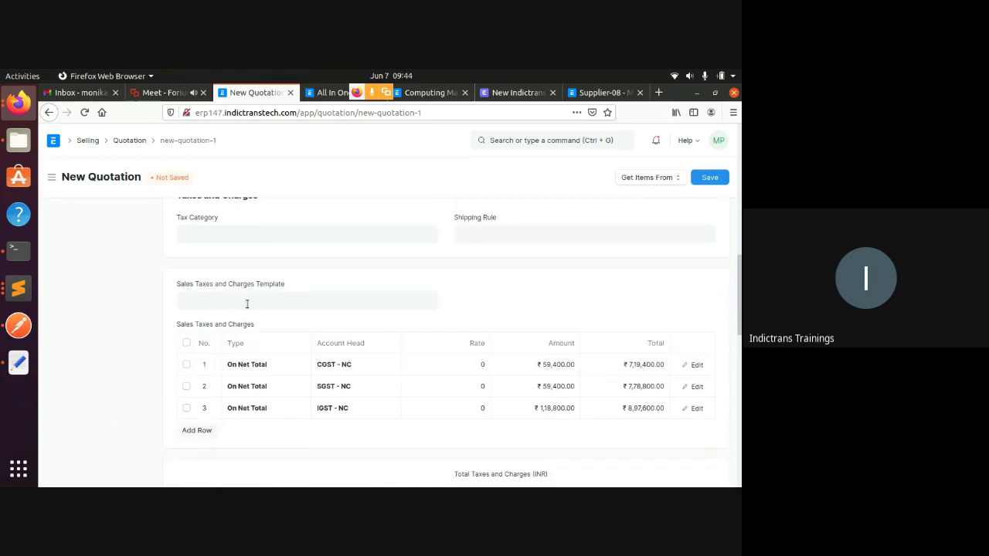
pyautogui.click(245, 305)
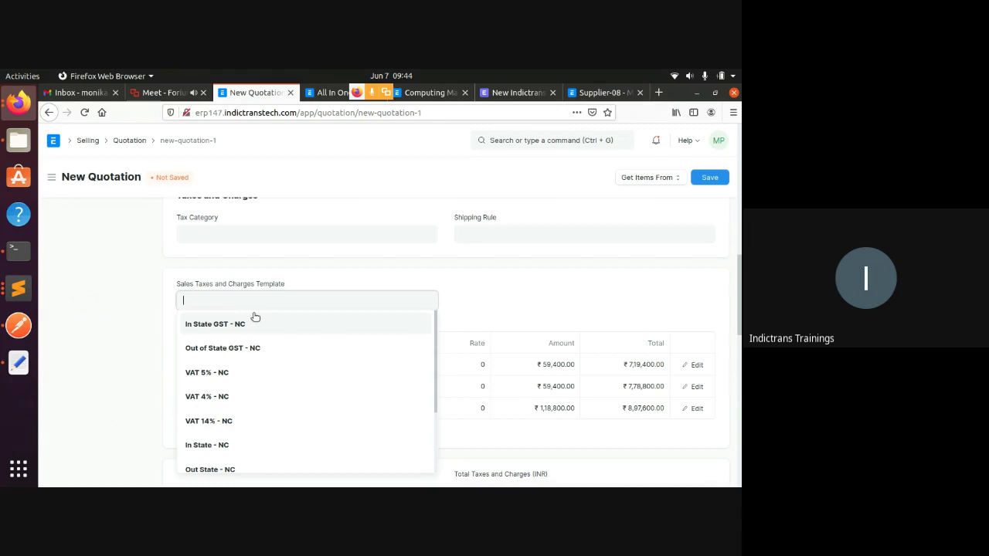
pyautogui.click(236, 327)
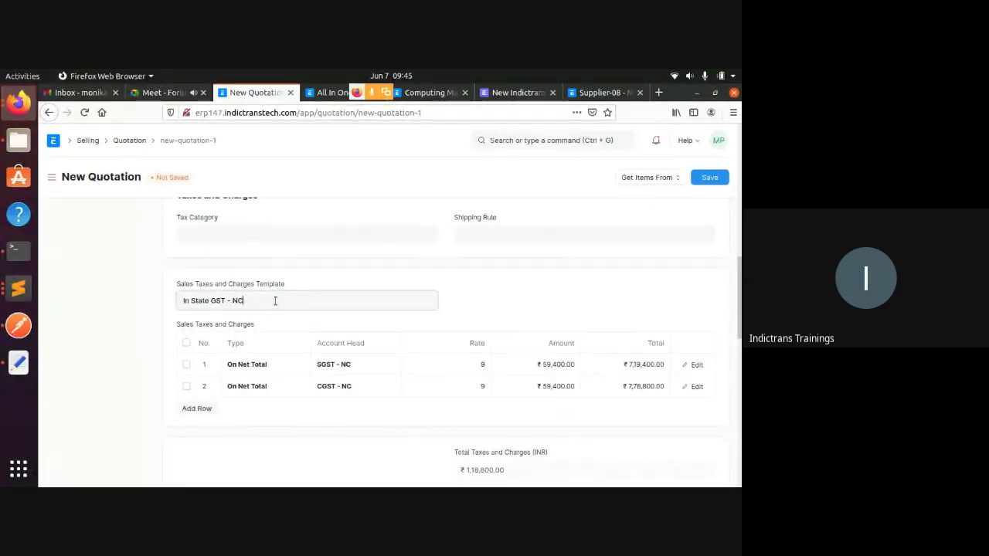
# - Change the quotation's sales taxes and charges template to In State - NC
pyautogui.scroll(-1, 275, 301)
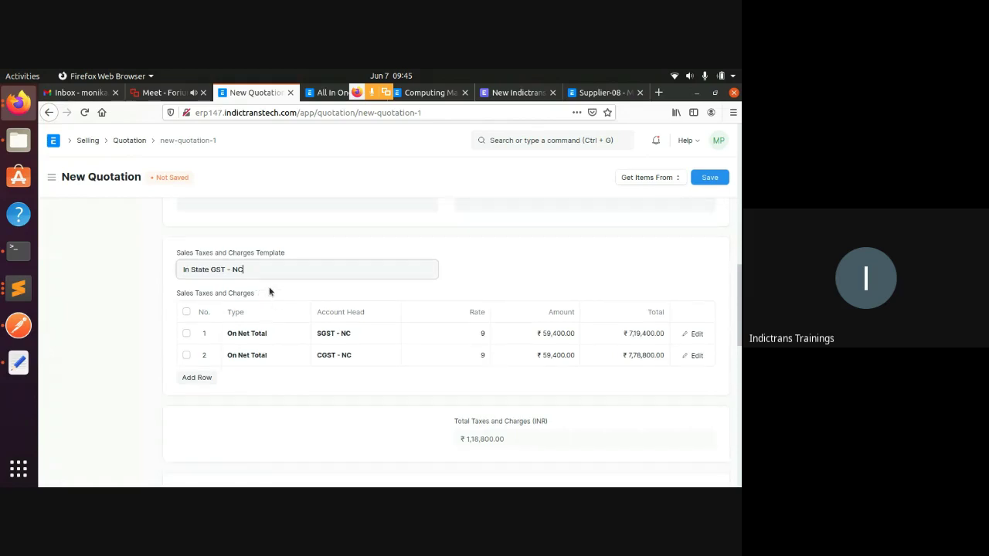
pyautogui.click(263, 274)
pyautogui.press('BackSpace')
pyautogui.press('BackSpace')
pyautogui.press('BackSpace')
pyautogui.press('BackSpace')
pyautogui.press('BackSpace')
pyautogui.press('BackSpace')
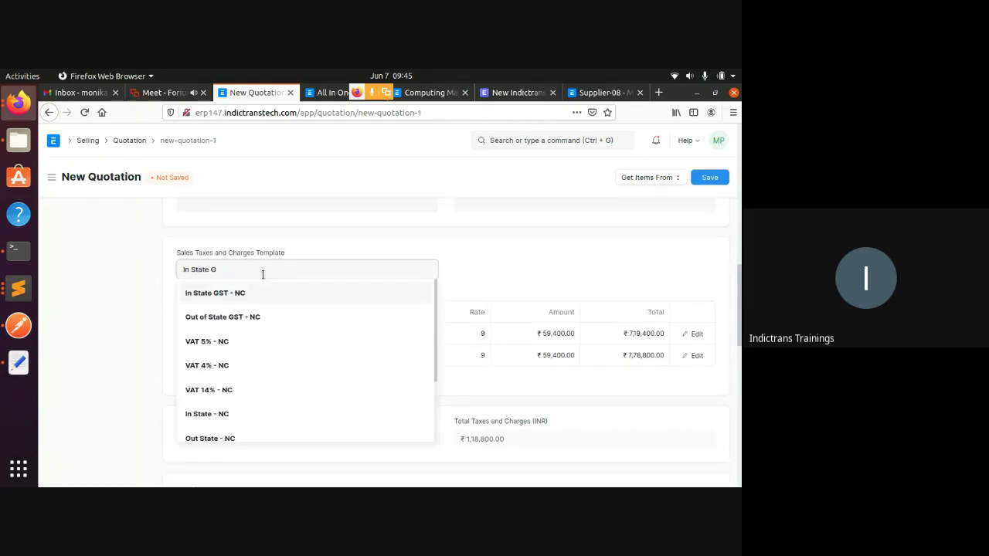
pyautogui.press('BackSpace')
pyautogui.press('BackSpace')
pyautogui.press('BackSpace')
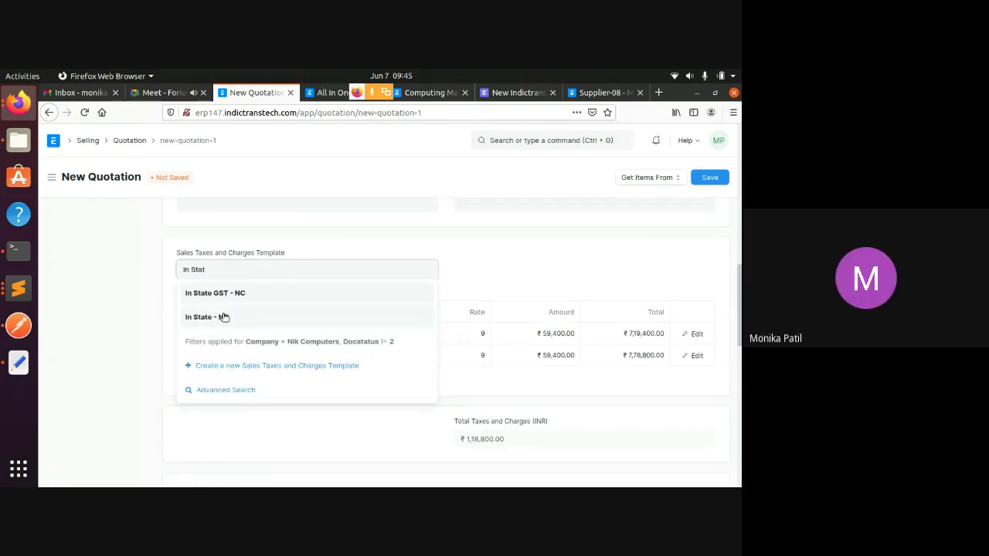
pyautogui.click(223, 316)
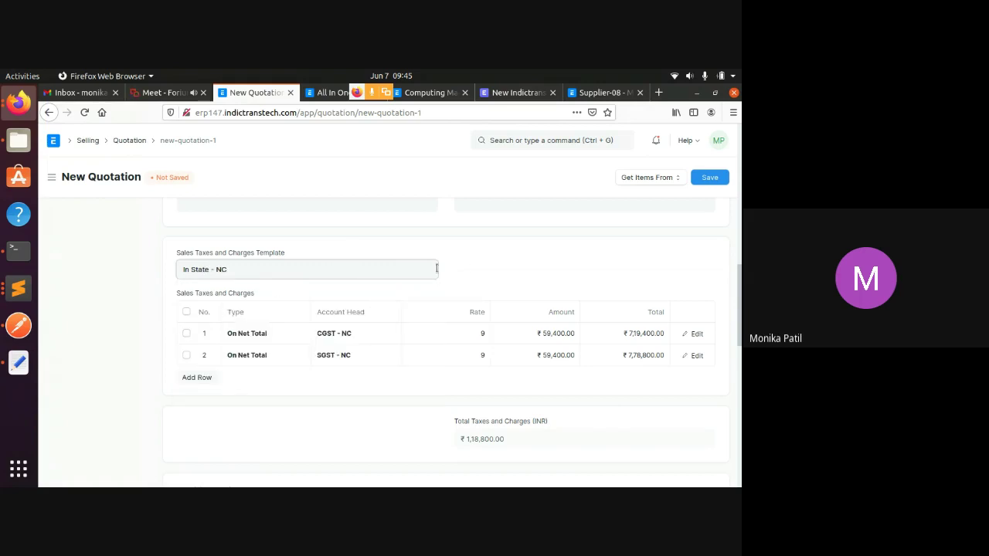
# - Examine the quotation's tax rows, grand total, payment terms and More Information section
pyautogui.scroll(-1, 470, 265)
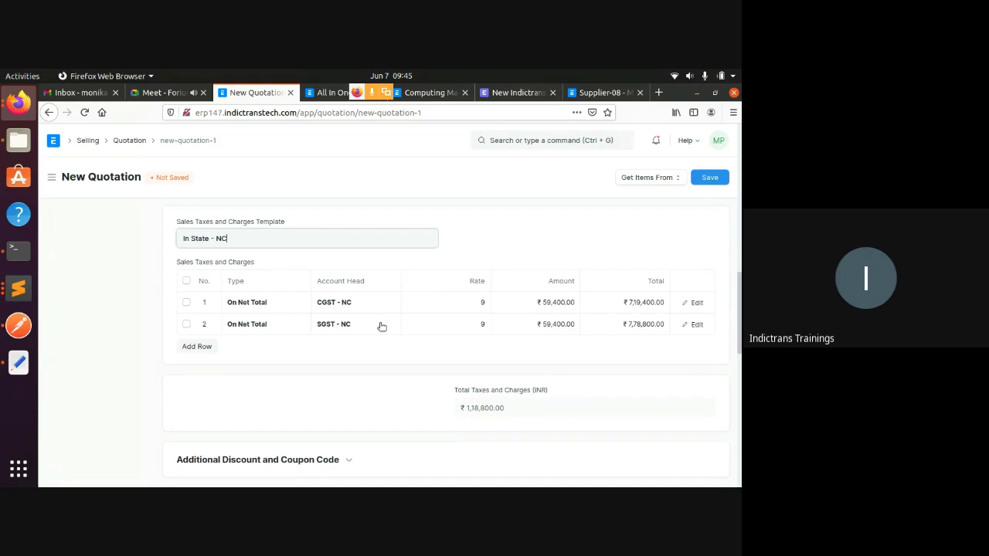
pyautogui.scroll(-4, 381, 326)
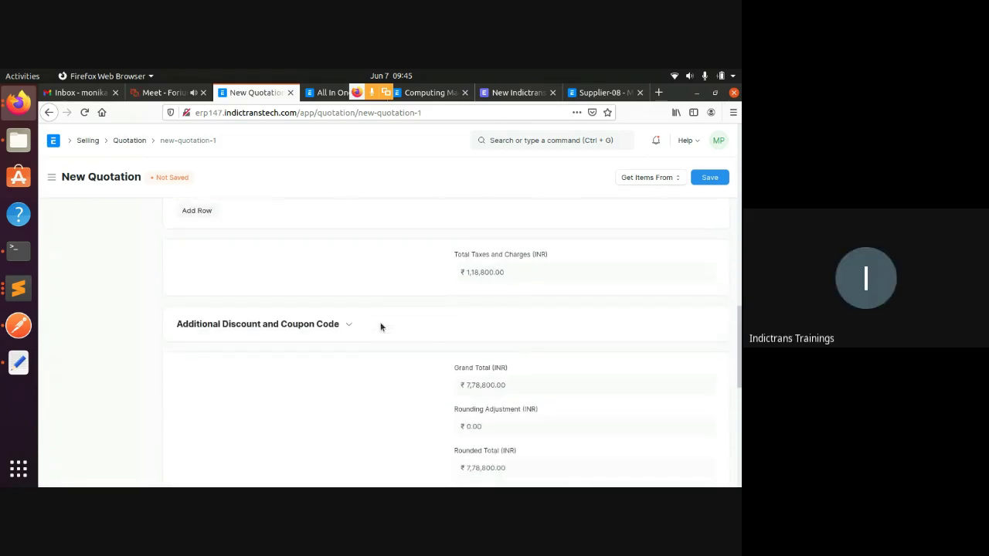
pyautogui.scroll(-7, 381, 326)
pyautogui.scroll(-4, 251, 326)
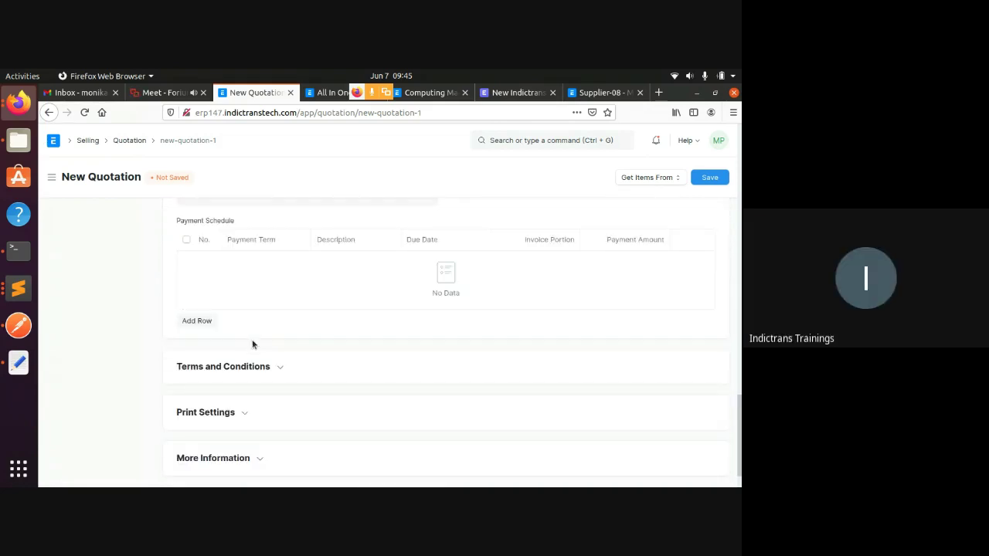
pyautogui.scroll(14, 397, 311)
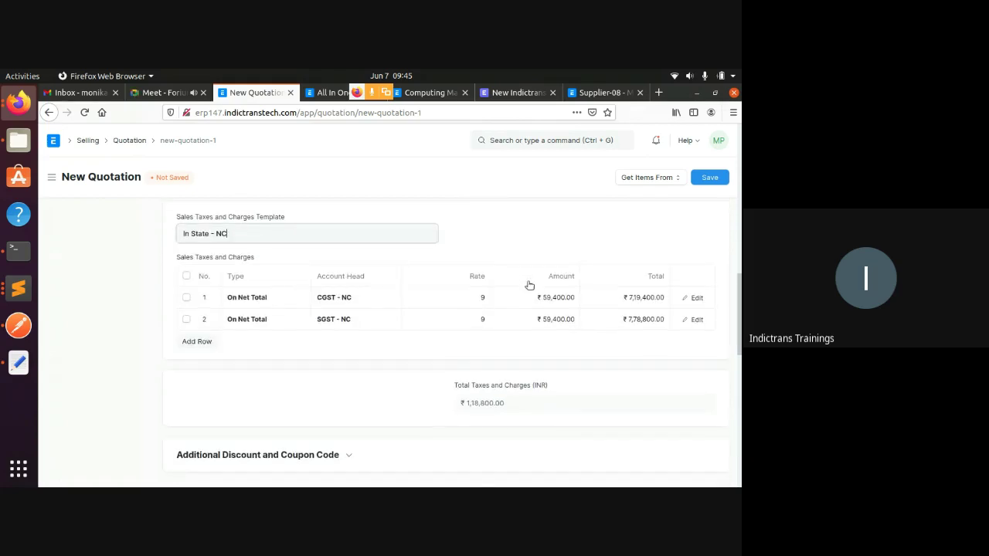
pyautogui.scroll(-4, 286, 294)
pyautogui.scroll(2, 289, 295)
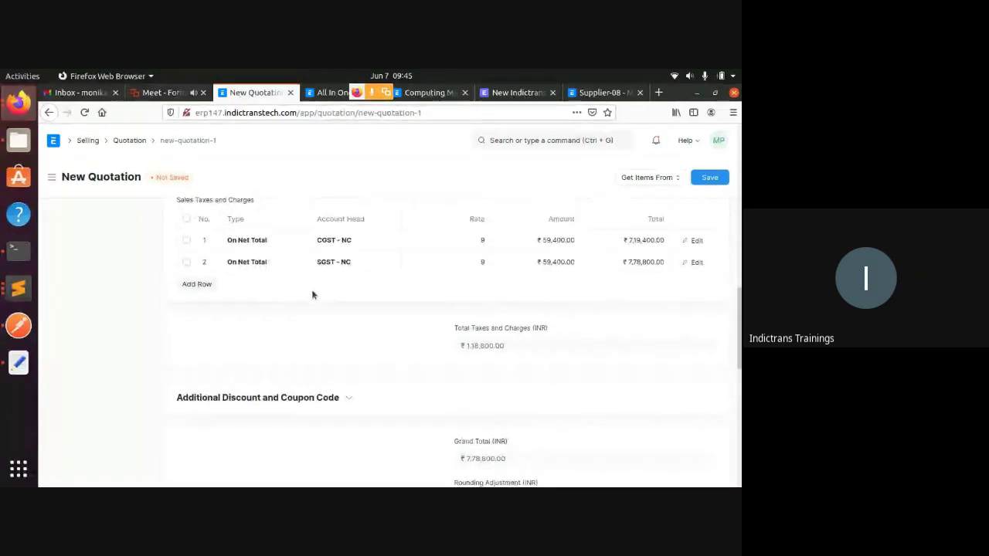
pyautogui.scroll(-1, 473, 342)
pyautogui.scroll(-3, 483, 332)
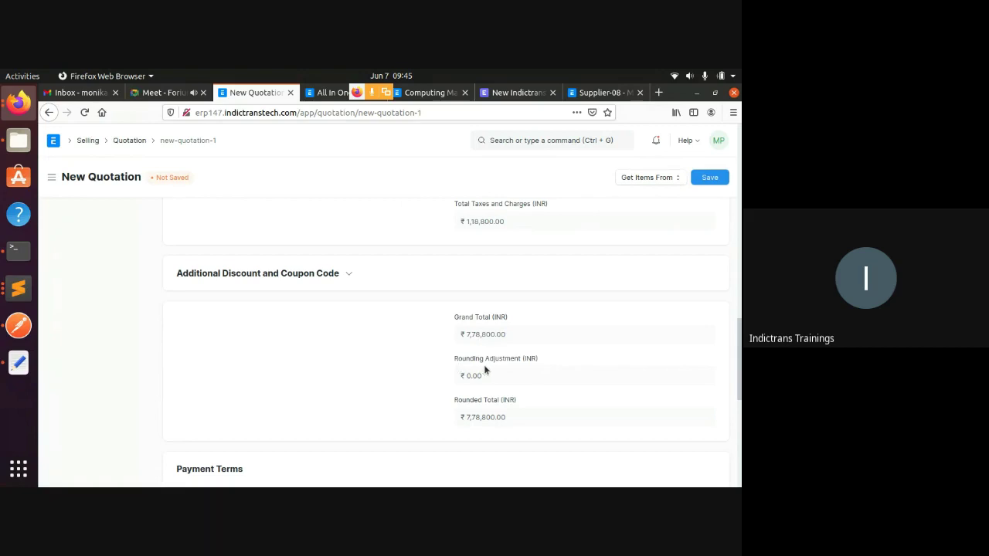
pyautogui.scroll(-6, 399, 360)
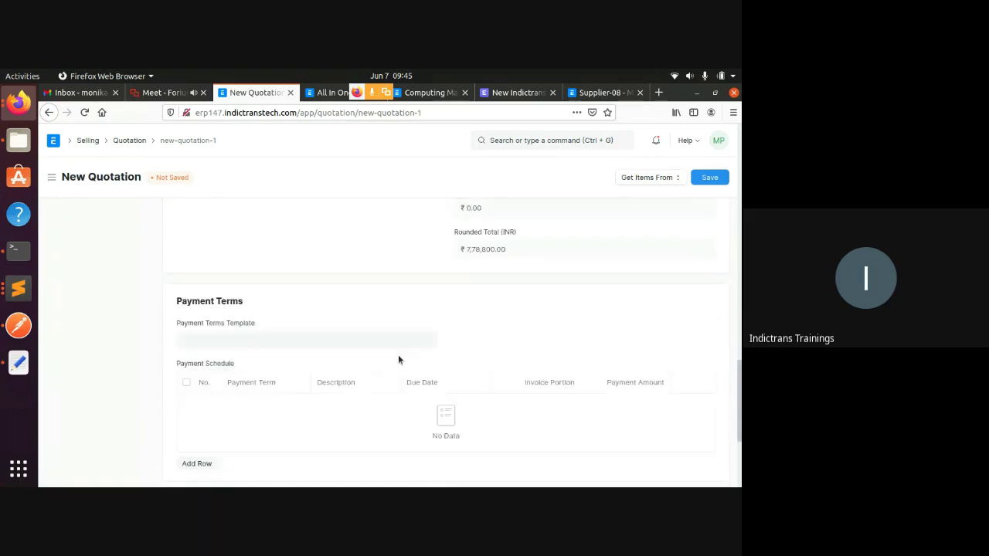
pyautogui.scroll(-5, 399, 358)
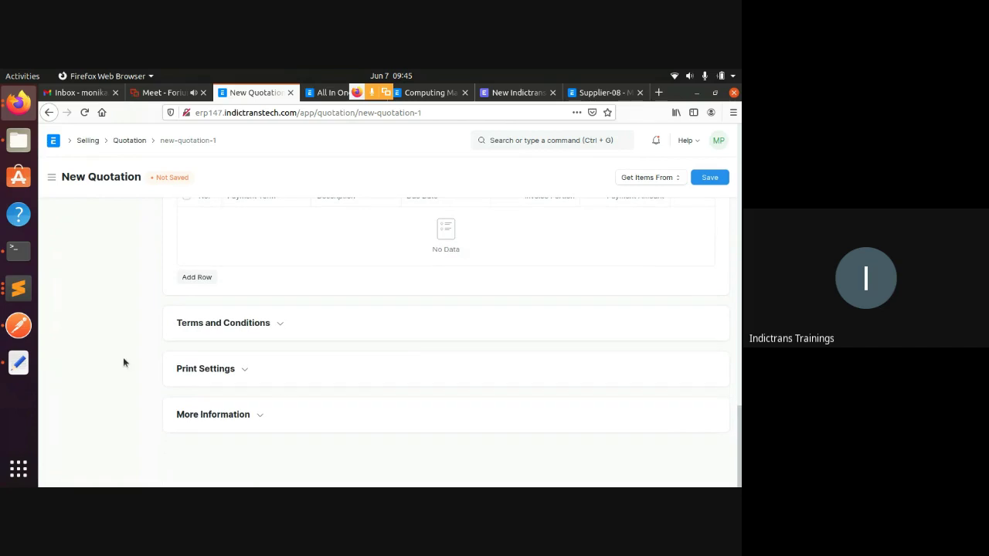
pyautogui.click(271, 420)
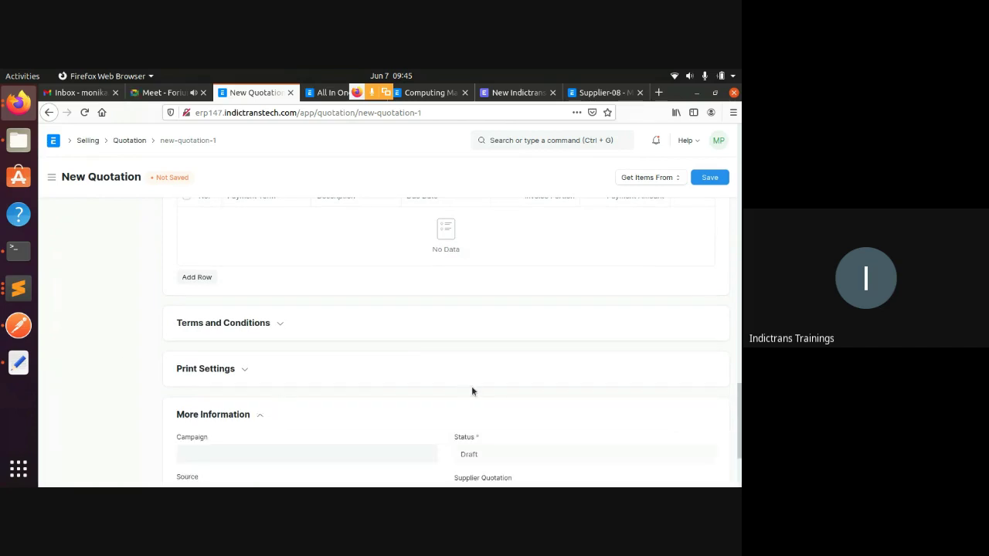
pyautogui.scroll(-4, 473, 392)
pyautogui.scroll(15, 438, 350)
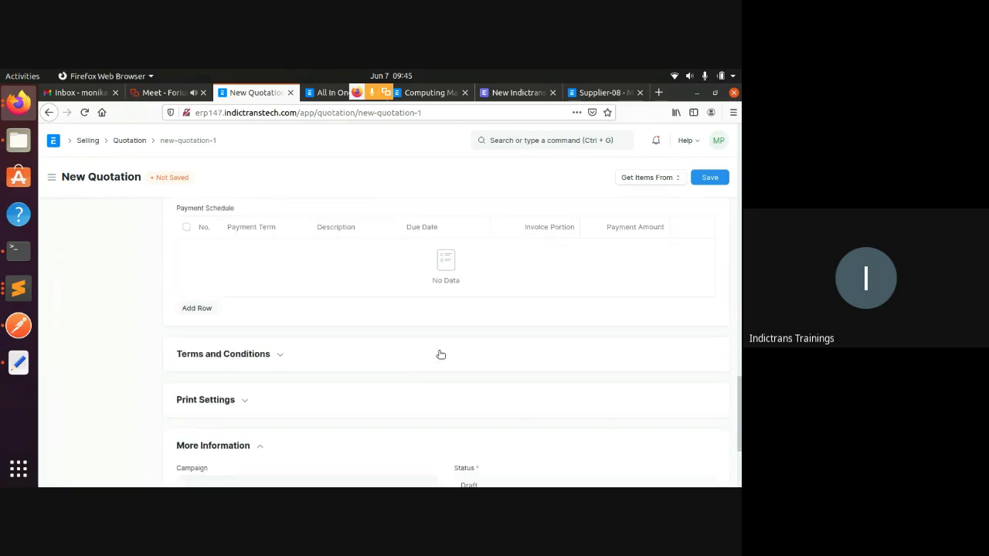
pyautogui.scroll(5, 443, 343)
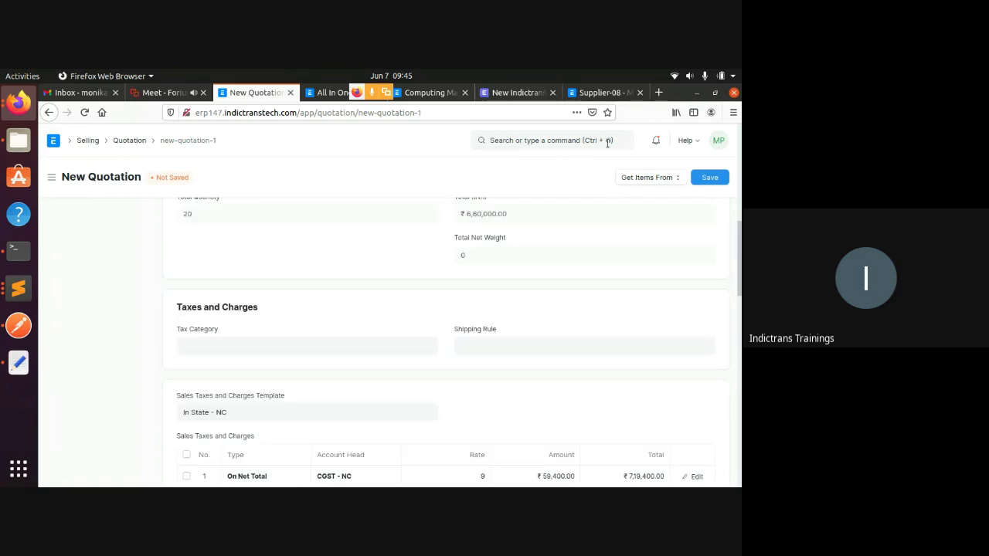
# - Save the Customer-03 quotation and permanently submit it
pyautogui.click(710, 180)
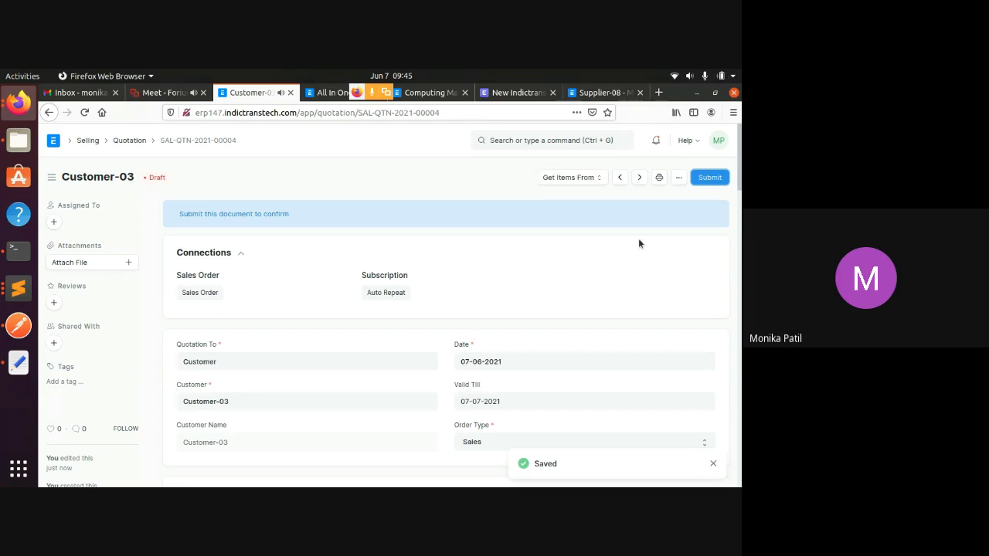
pyautogui.scroll(-5, 602, 321)
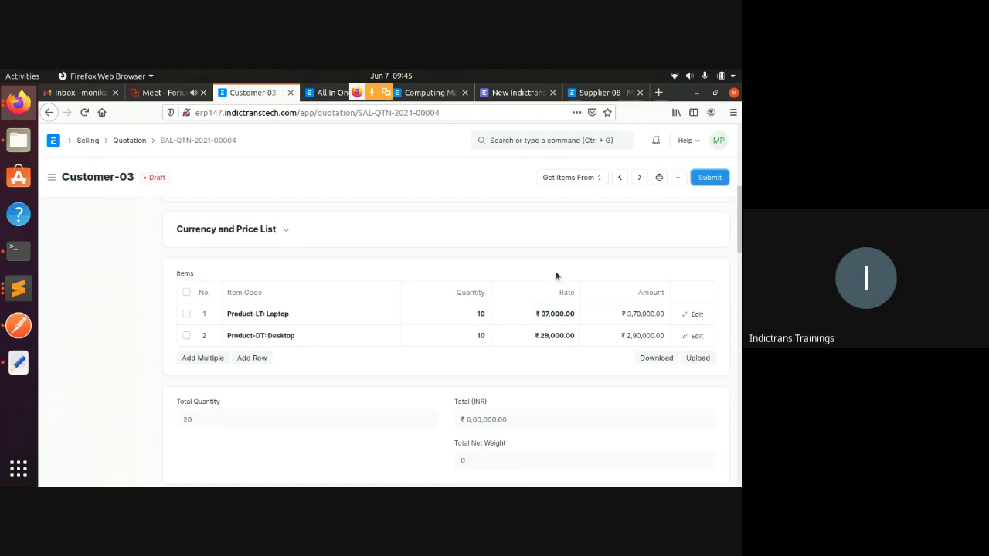
pyautogui.click(707, 179)
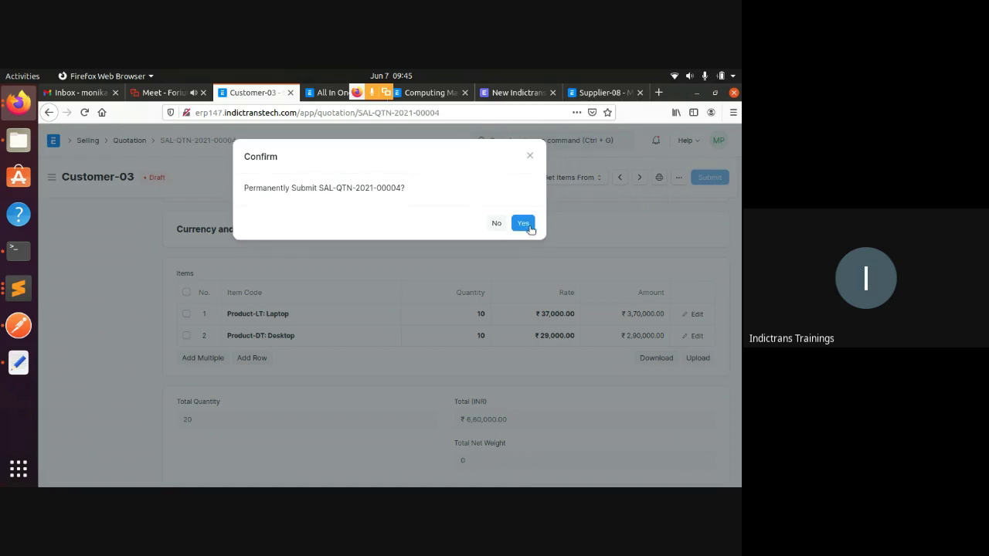
pyautogui.click(526, 223)
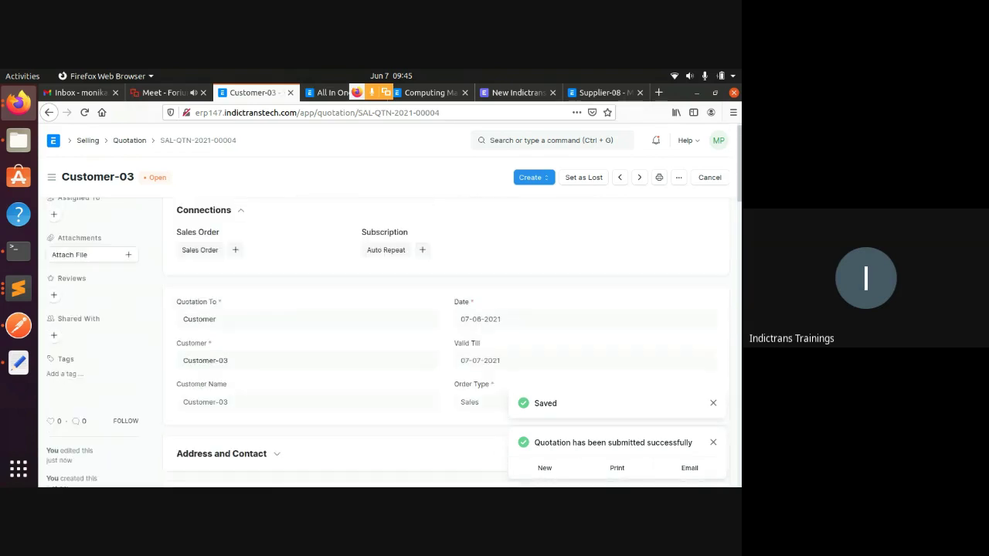
# - Create a new sales order from the submitted Customer-03 quotation's connections
pyautogui.scroll(-1, 447, 340)
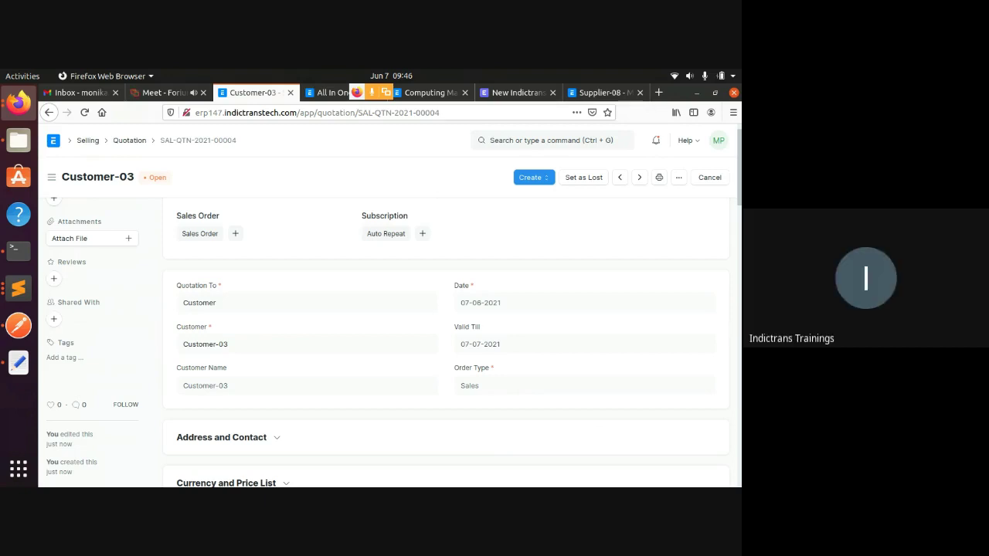
pyautogui.scroll(1, 390, 309)
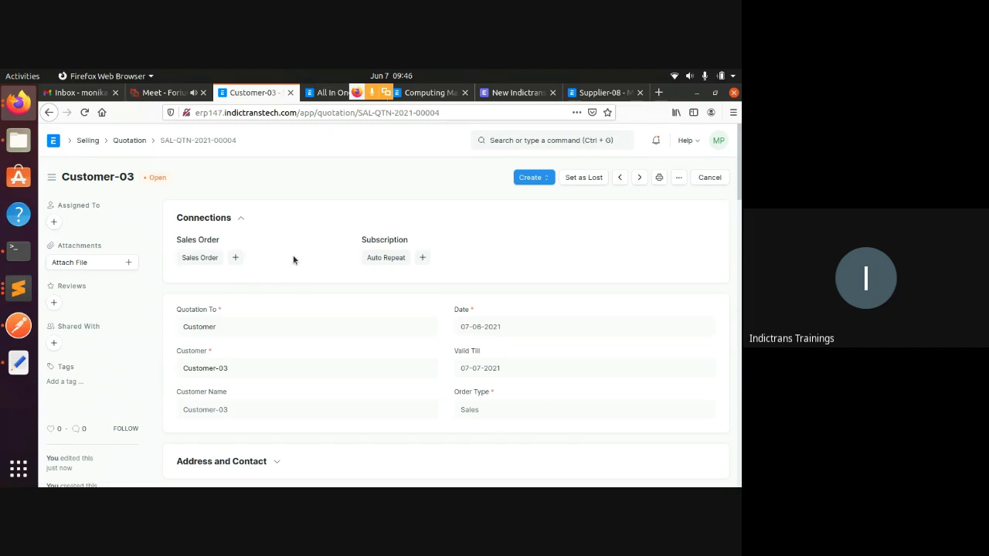
pyautogui.click(235, 257)
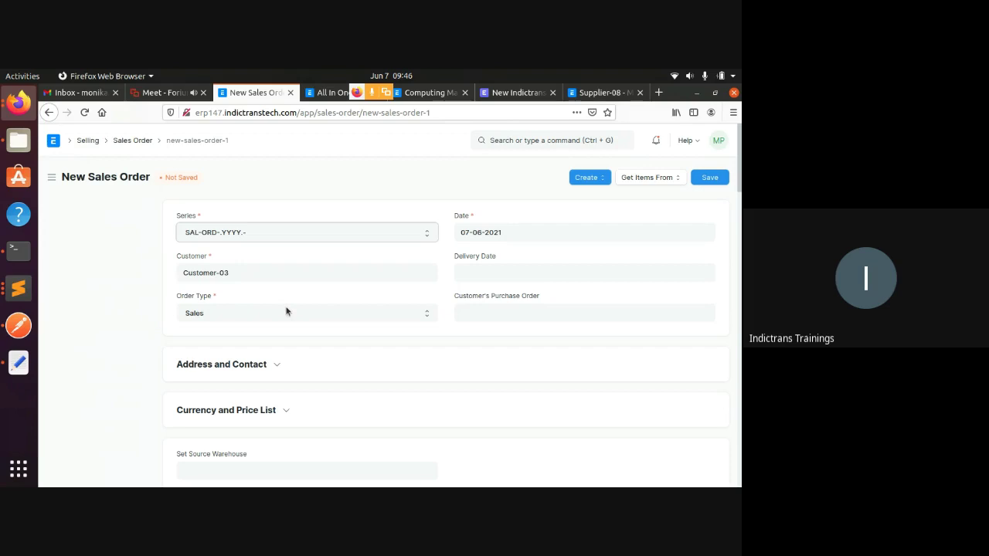
# - Set the new sales order's delivery date to 07-06-2021 and check its item rows
pyautogui.click(477, 267)
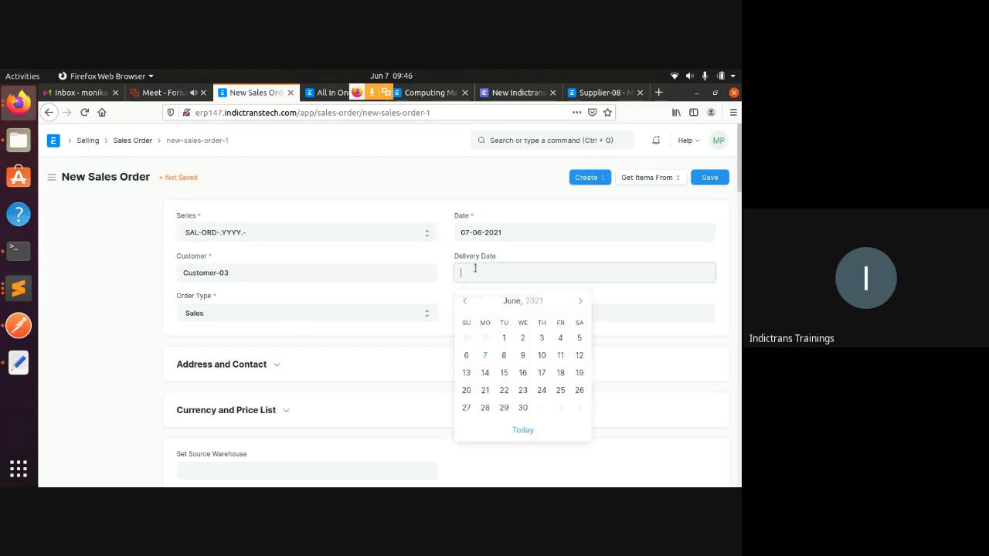
pyautogui.click(486, 355)
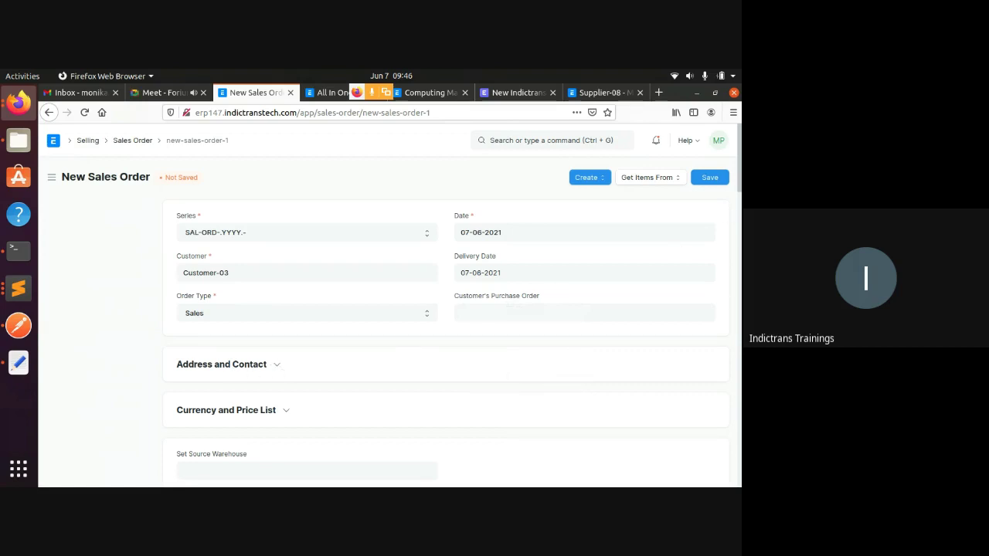
pyautogui.scroll(-5, 446, 343)
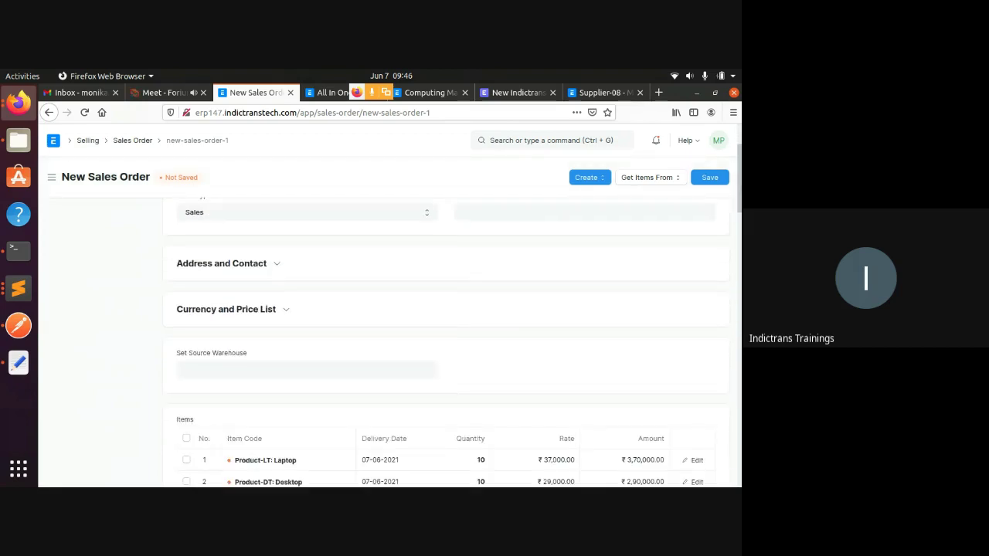
pyautogui.scroll(1, 287, 249)
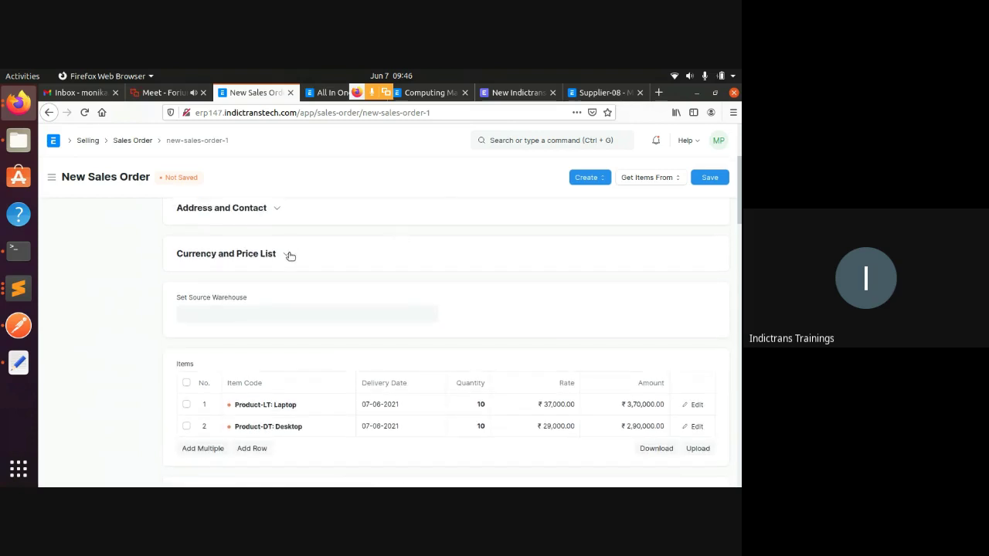
# - Check the new sales order's currency and price list, its total and its sales taxes and charges table
pyautogui.click(286, 253)
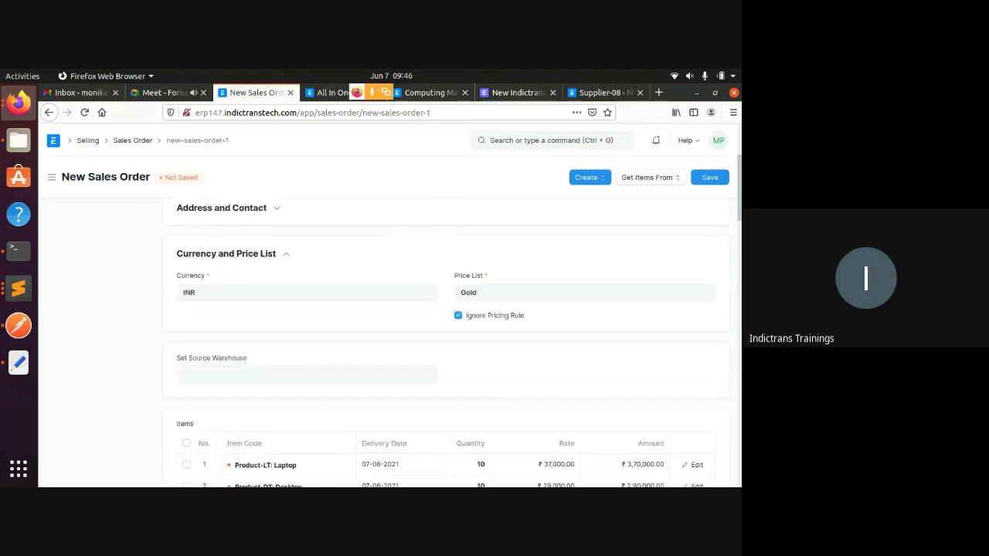
pyautogui.scroll(-10, 446, 340)
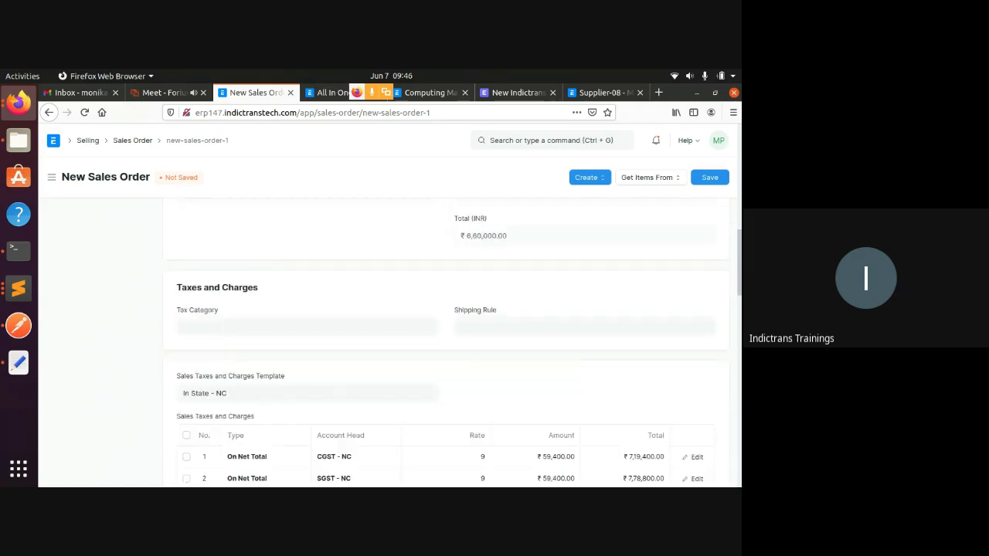
pyautogui.scroll(-3, 446, 340)
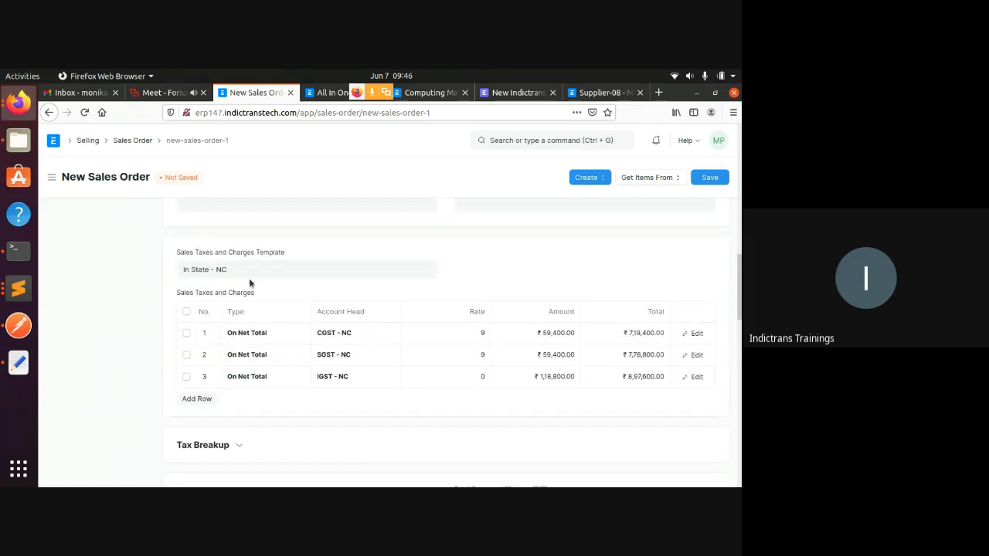
# - Reselect In State - NC as the order's sales taxes and charges template and clear the template again
pyautogui.tripleClick(256, 273)
pyautogui.press('BackSpace')
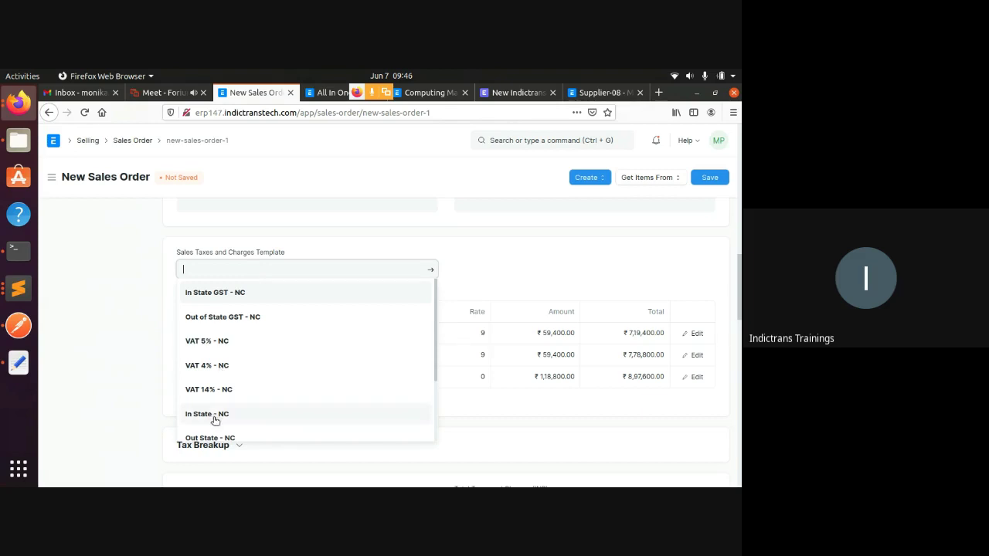
pyautogui.click(211, 417)
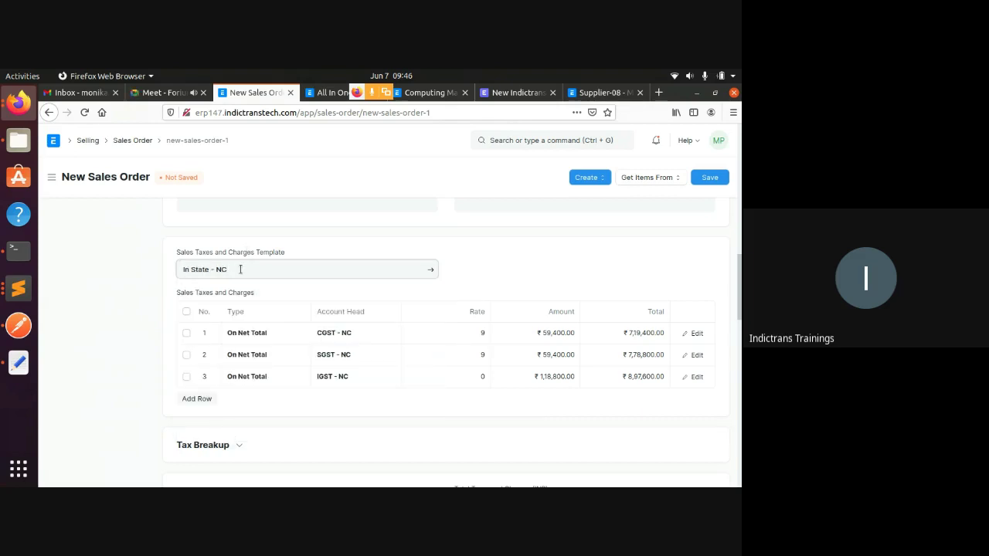
pyautogui.moveTo(240, 269); pyautogui.dragTo(184, 270)
pyautogui.press('BackSpace')
pyautogui.scroll(3, 231, 275)
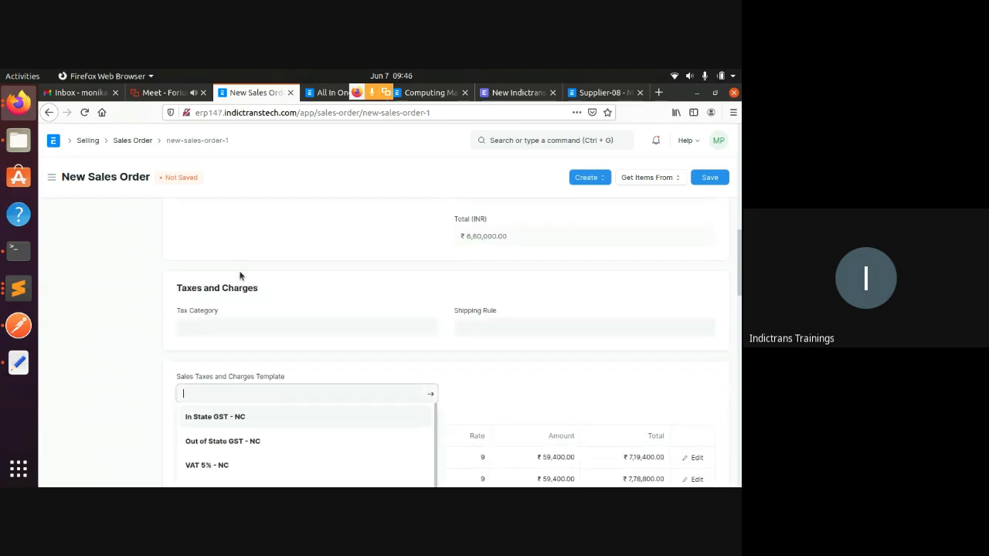
# - Set the sales order's tax category to In state and its sales taxes and charges template to In State - NC
pyautogui.click(208, 328)
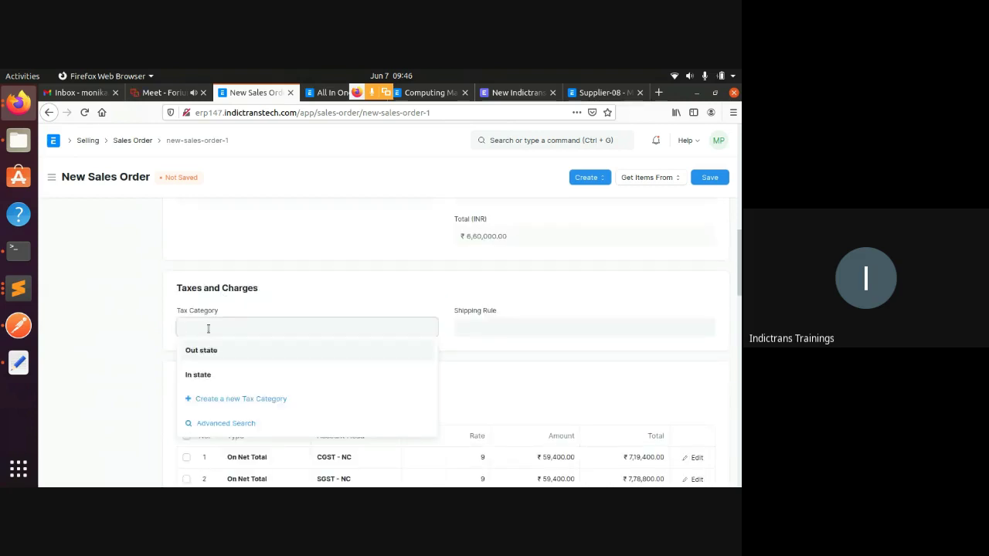
pyautogui.click(207, 374)
pyautogui.scroll(-4, 220, 363)
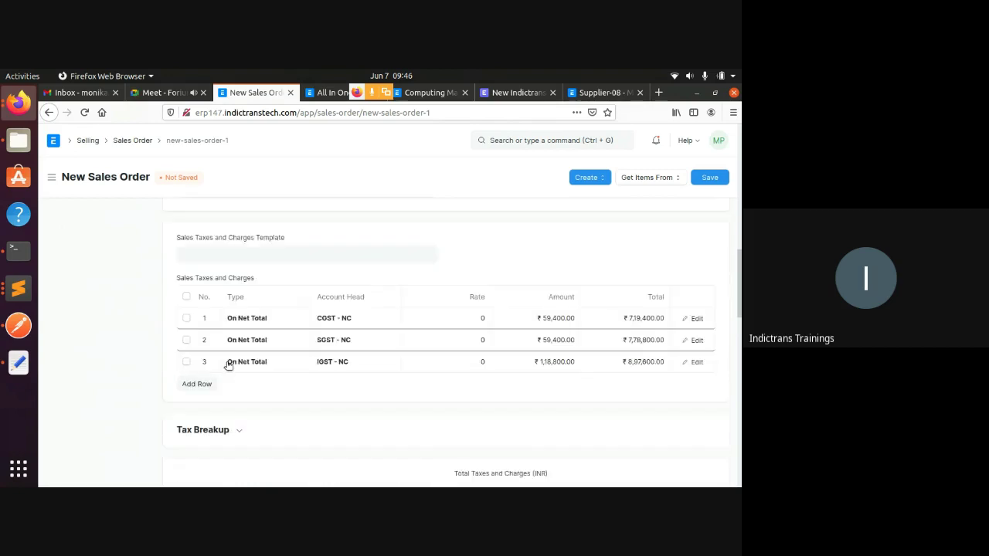
pyautogui.click(189, 239)
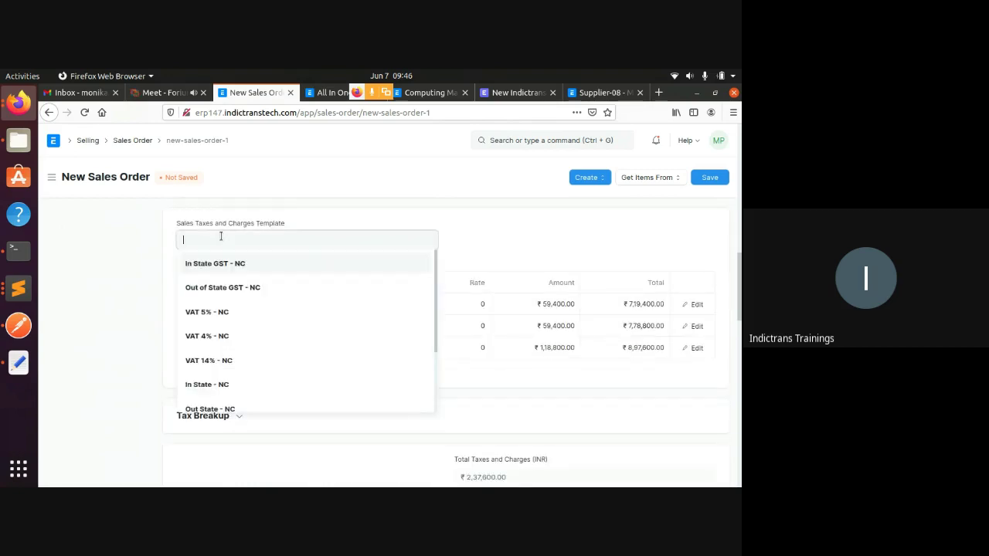
pyautogui.click(222, 385)
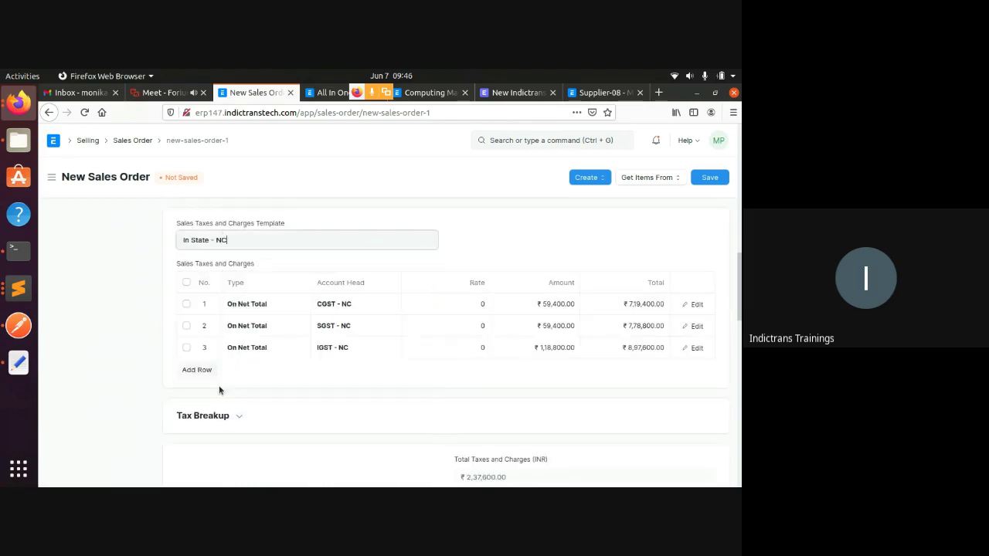
pyautogui.scroll(2, 236, 301)
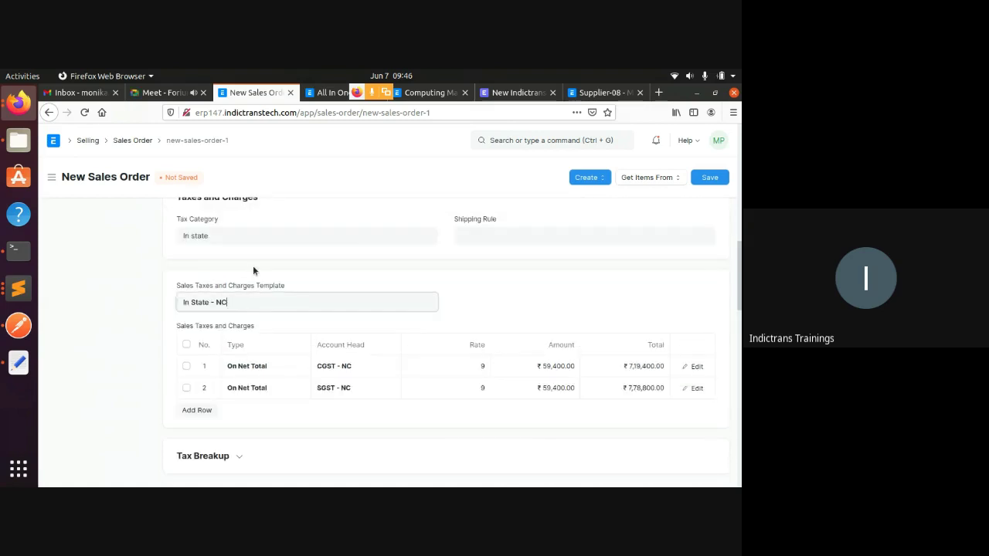
# - Clear the sales order's tax category and choose In State - NC as its sales taxes and charges template
pyautogui.tripleClick(243, 232)
pyautogui.press('BackSpace')
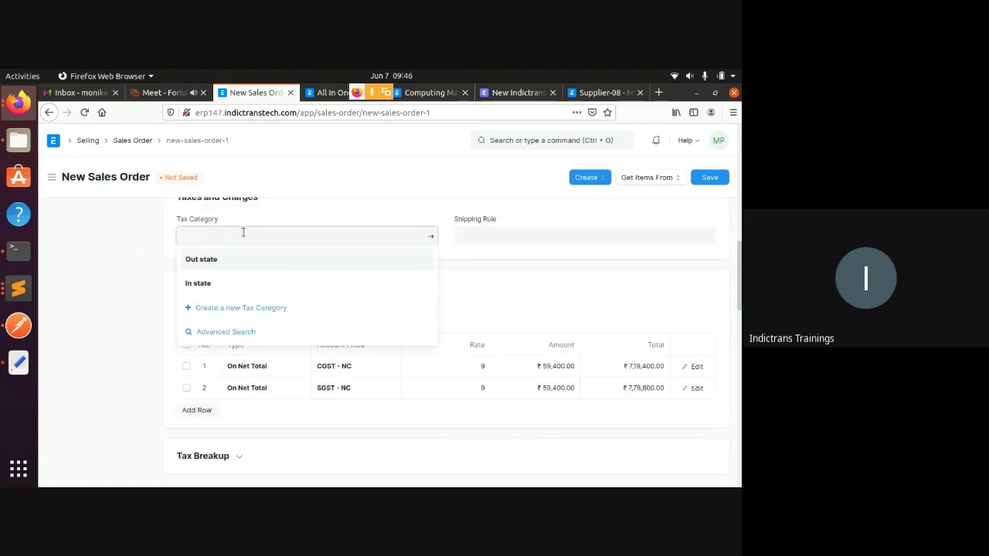
pyautogui.click(518, 296)
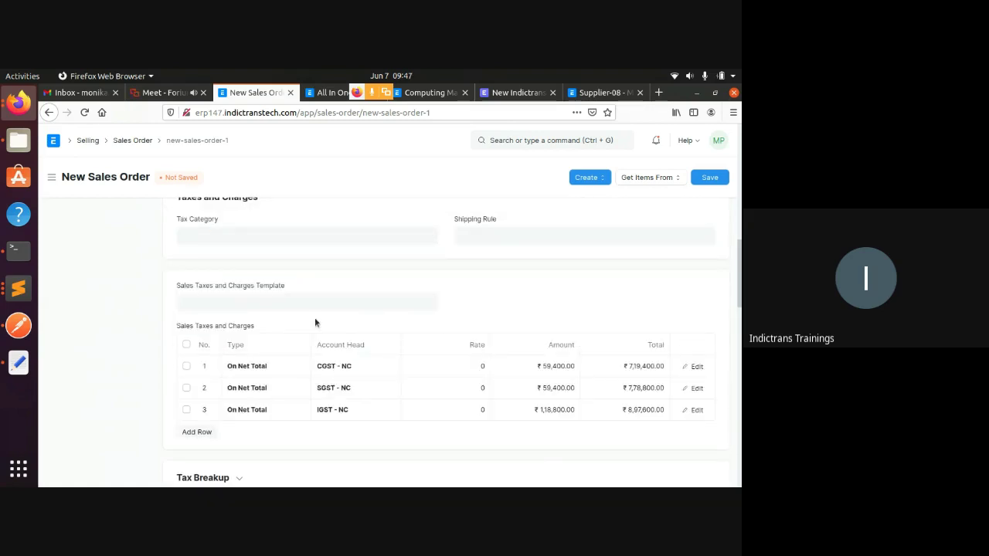
pyautogui.click(269, 309)
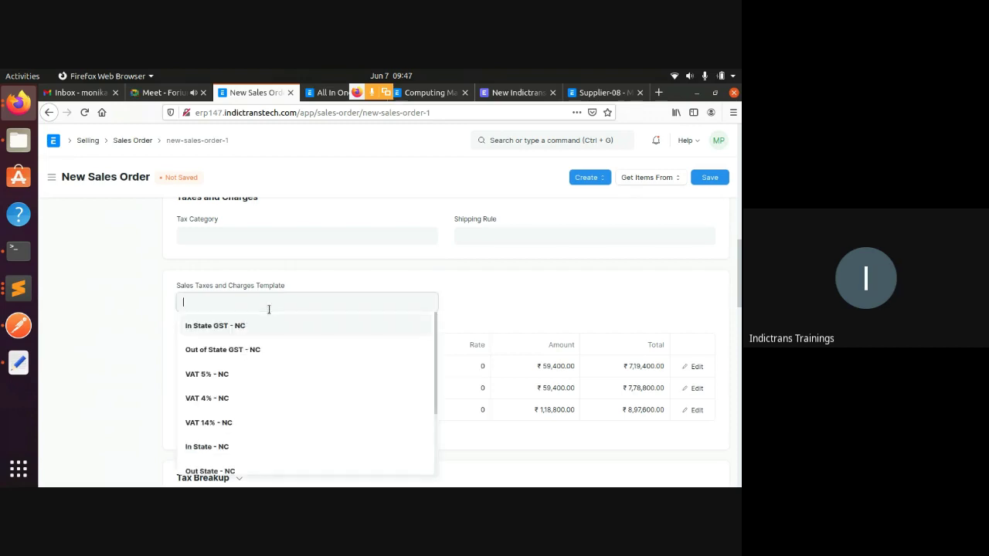
pyautogui.write('I')
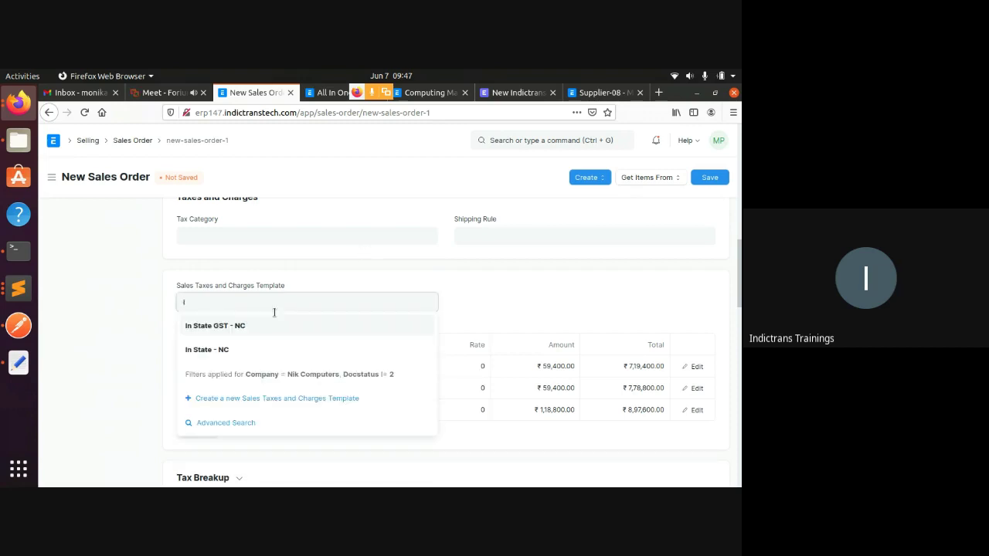
pyautogui.click(221, 348)
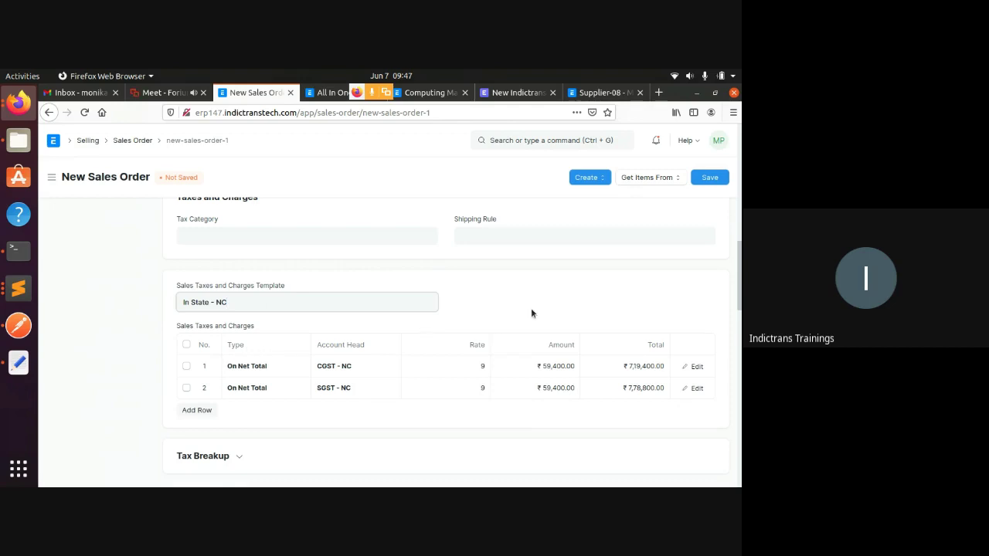
# - Save the Customer-03 sales order and review its tax rows, totals and item rows
pyautogui.click(710, 177)
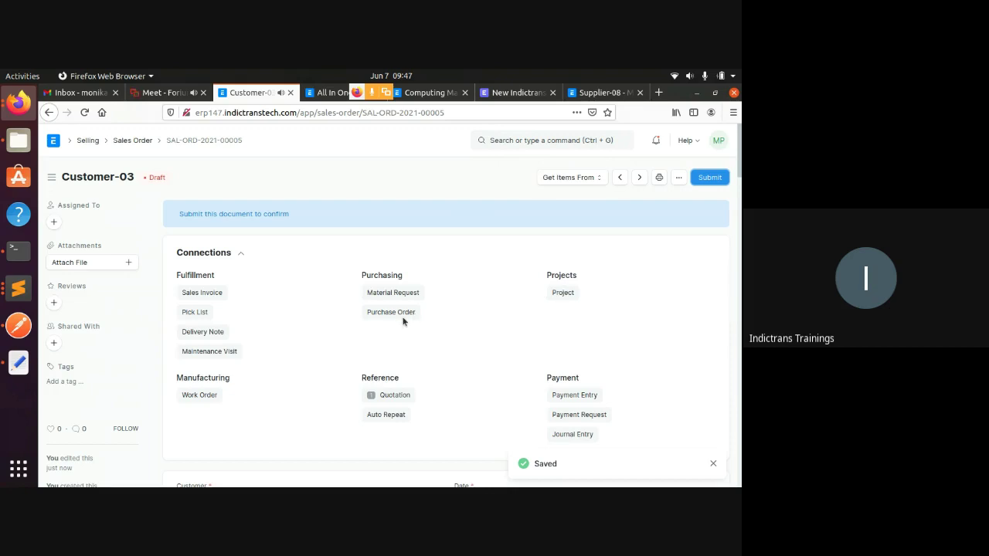
pyautogui.scroll(-2, 403, 321)
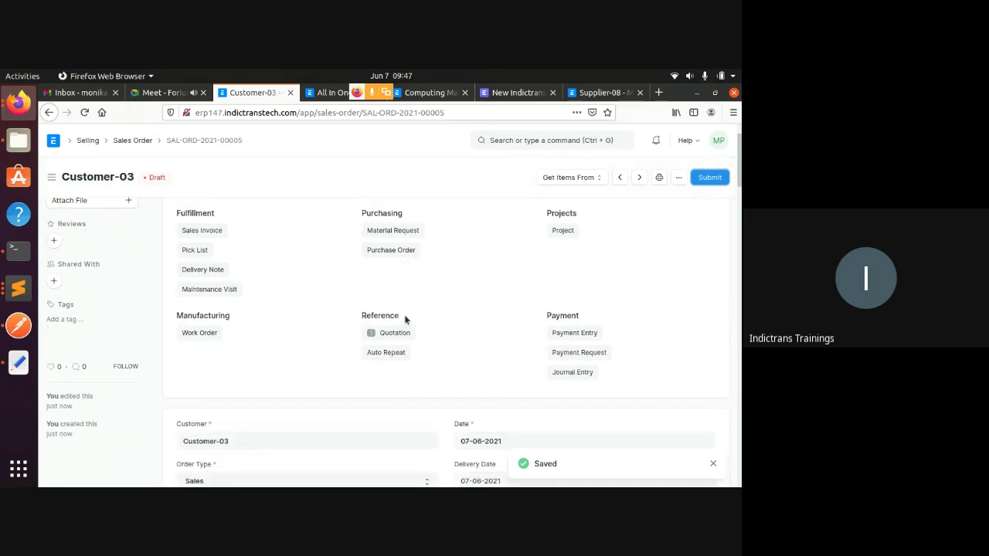
pyautogui.scroll(-15, 404, 315)
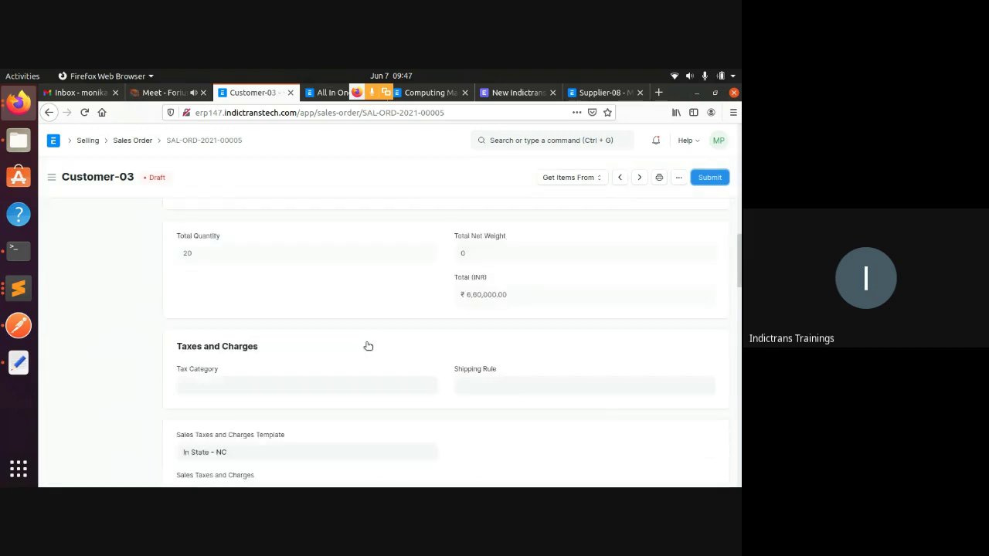
pyautogui.scroll(-4, 255, 379)
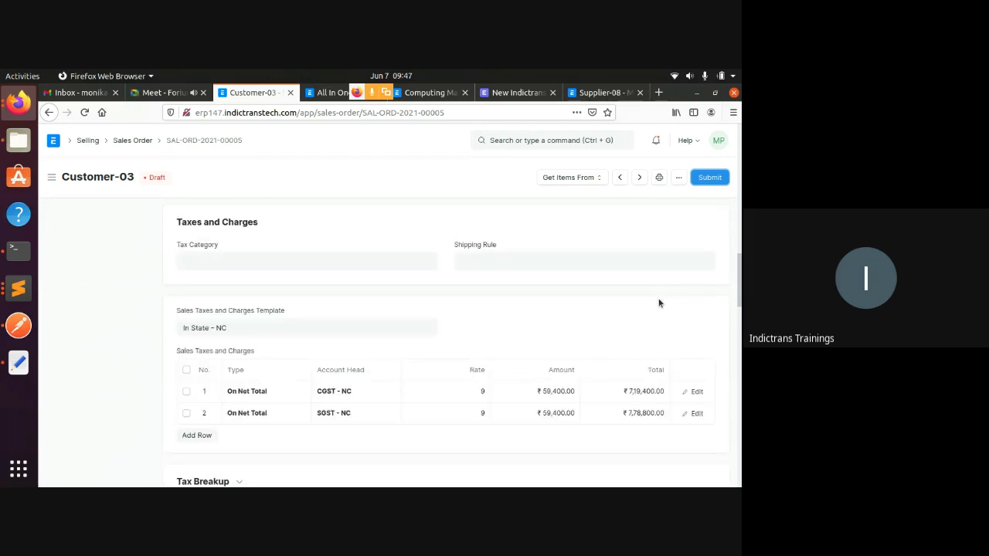
pyautogui.scroll(4, 659, 303)
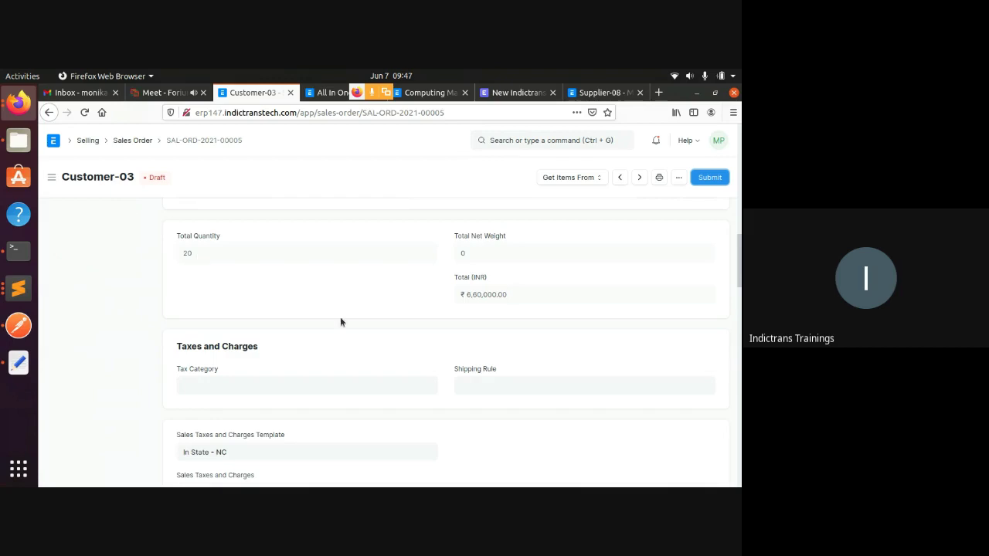
pyautogui.scroll(5, 340, 322)
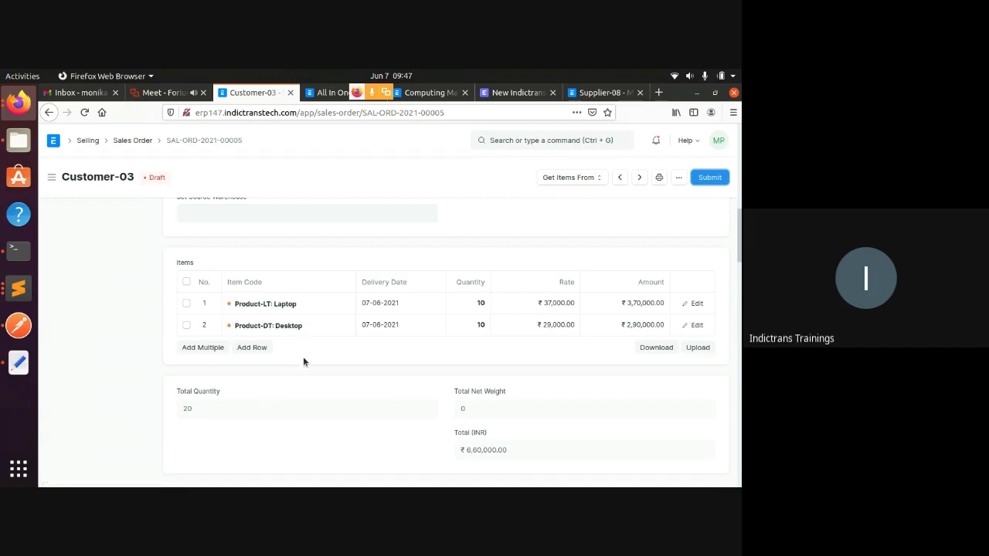
# - Set the quantity of both the Laptop and Desktop item rows to 1
pyautogui.click(481, 306)
pyautogui.doubleClick(481, 304)
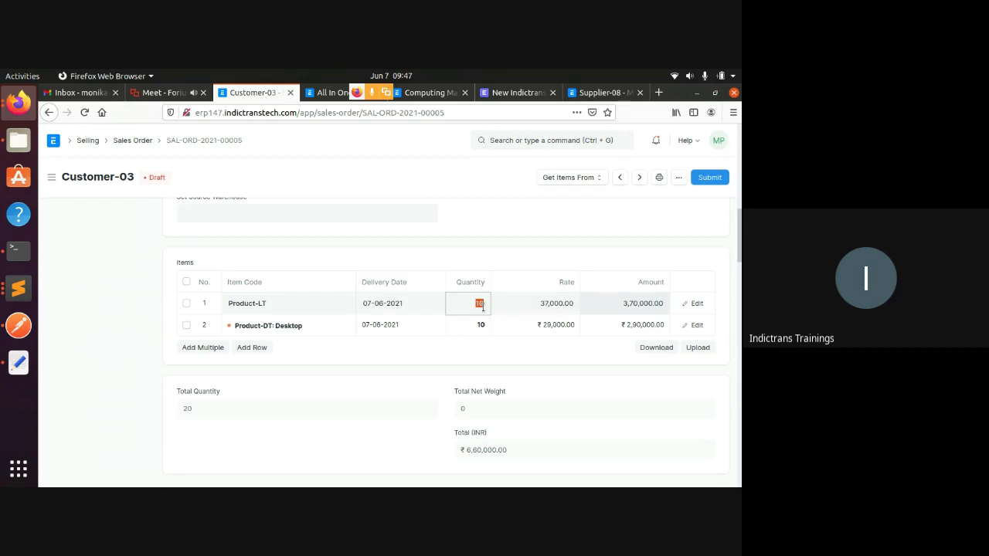
pyautogui.press('BackSpace')
pyautogui.write('1')
pyautogui.doubleClick(483, 324)
pyautogui.press('BackSpace')
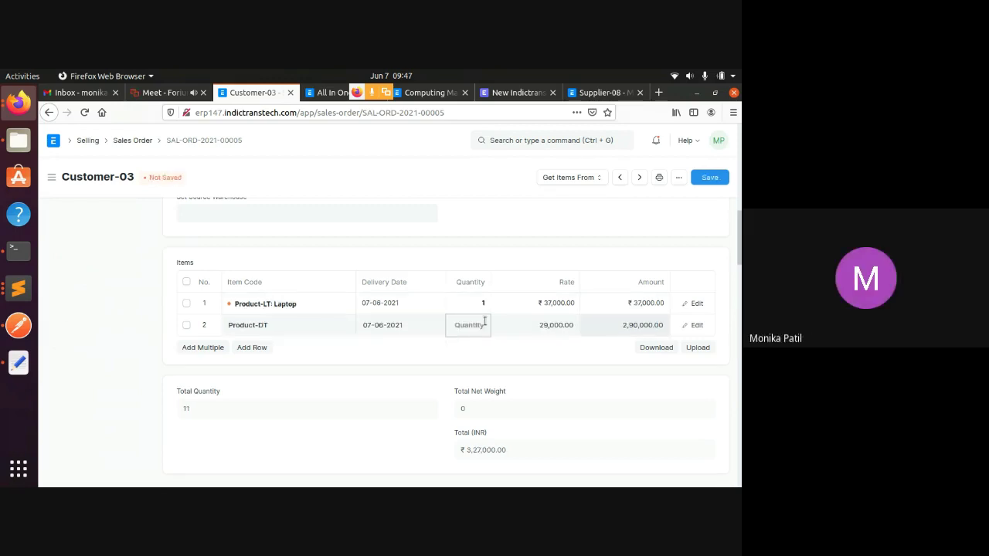
pyautogui.write('1')
pyautogui.click(476, 355)
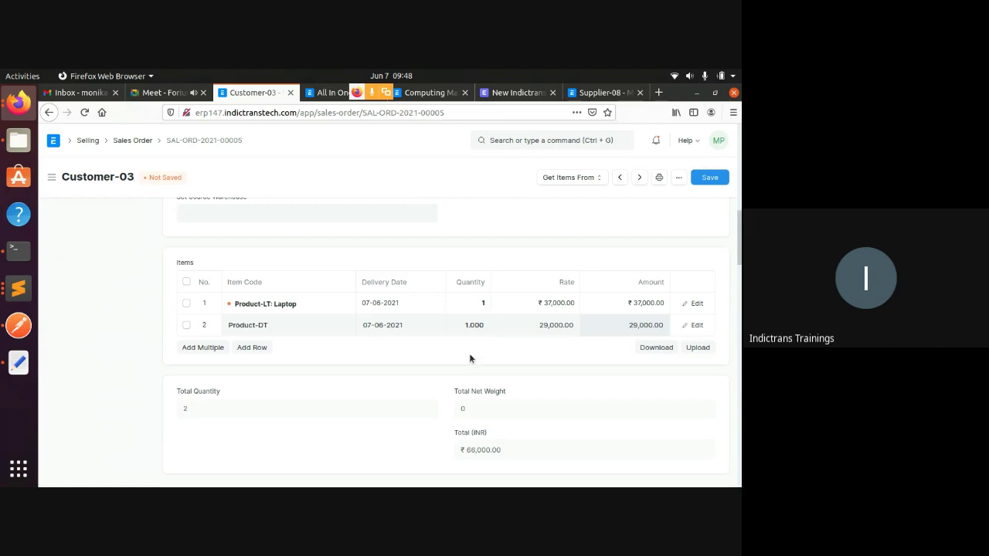
# - Clear the Laptop row's quantity and enter 1 again
pyautogui.click(477, 307)
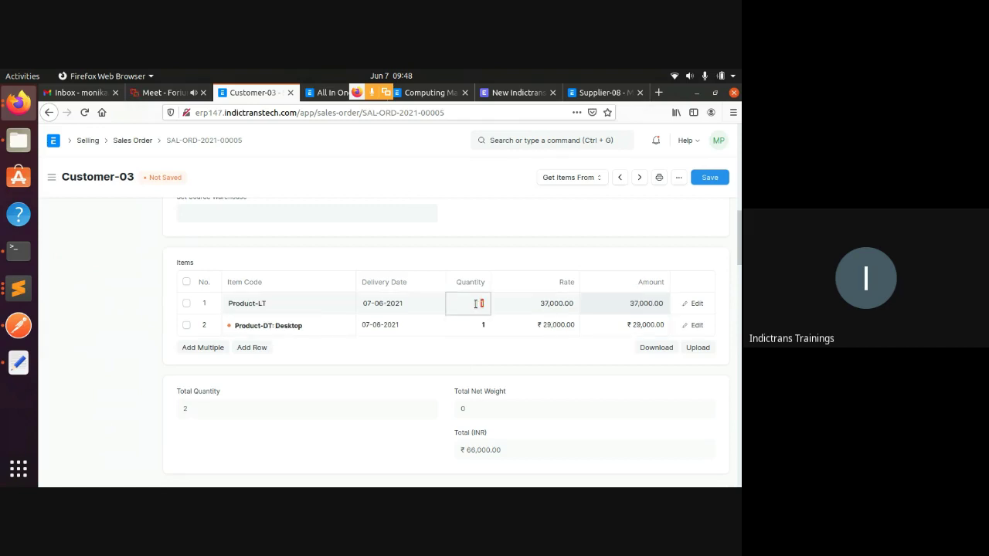
pyautogui.press('BackSpace')
pyautogui.click(460, 352)
pyautogui.click(479, 307)
pyautogui.write('1')
pyautogui.click(466, 348)
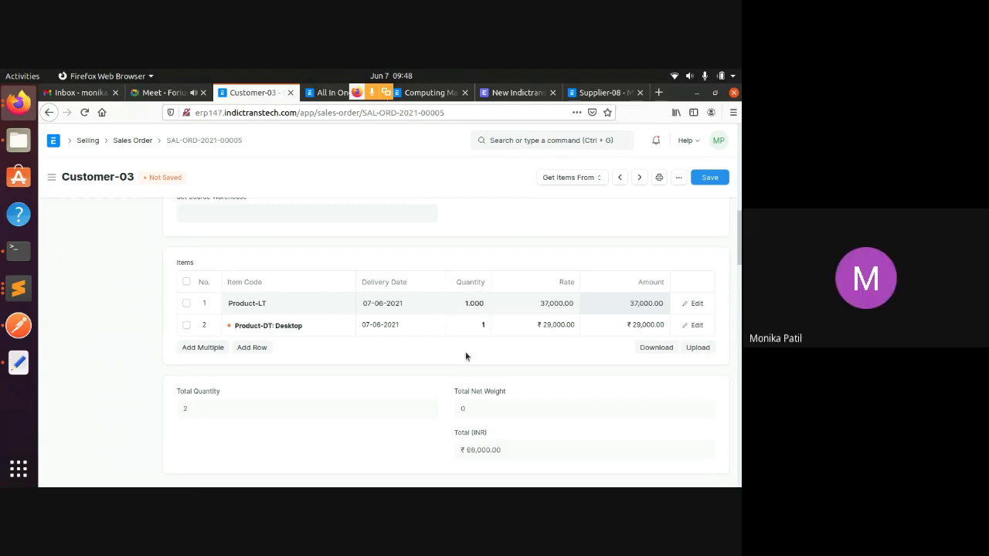
pyautogui.click(471, 325)
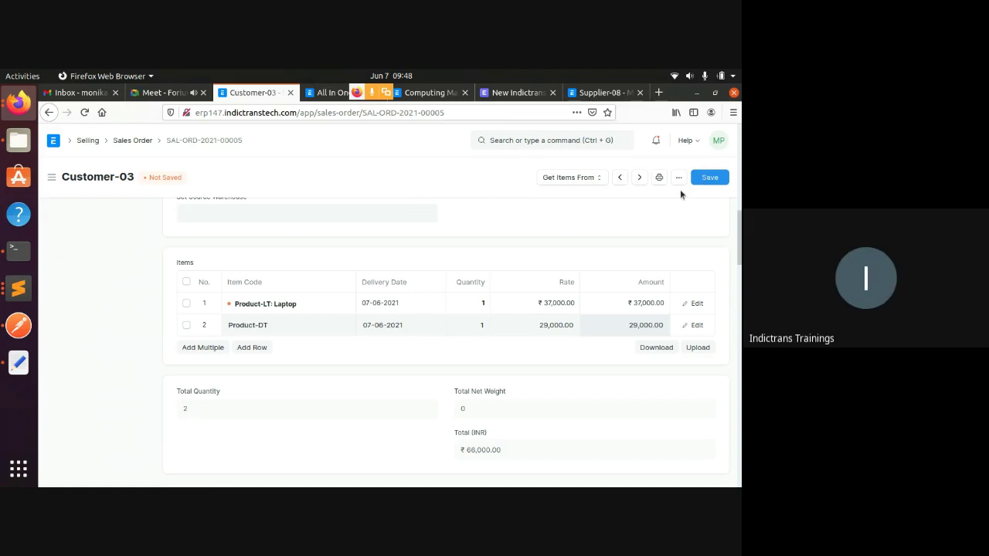
# - Set the quantities of the Laptop and Desktop rows to 10 and save the sales order
pyautogui.click(466, 303)
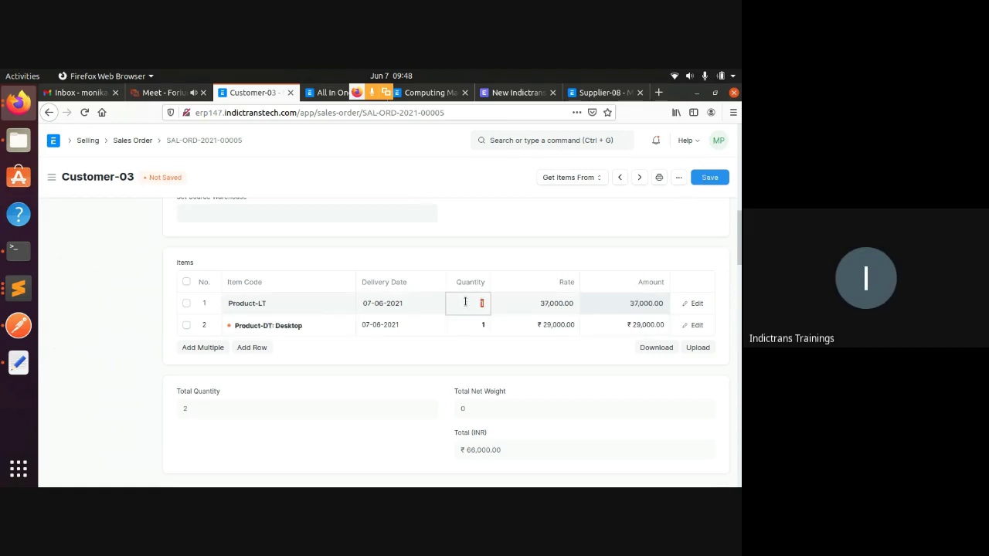
pyautogui.write('10')
pyautogui.click(474, 326)
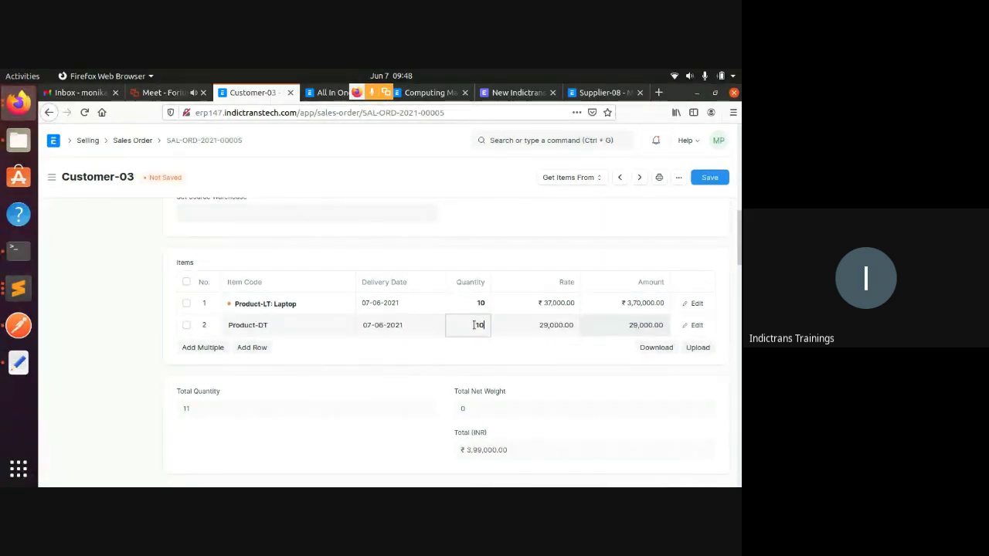
pyautogui.write('0')
pyautogui.click(710, 179)
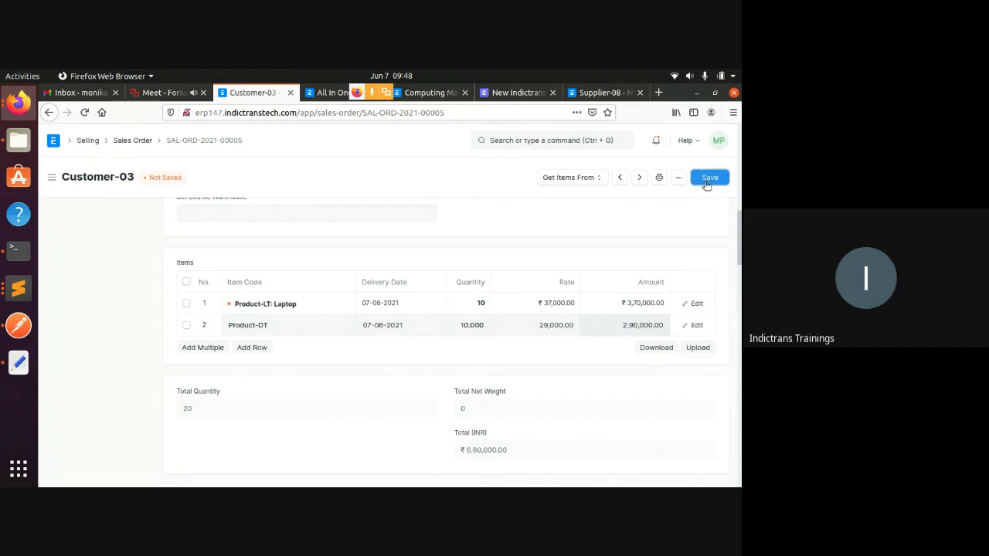
pyautogui.click(707, 180)
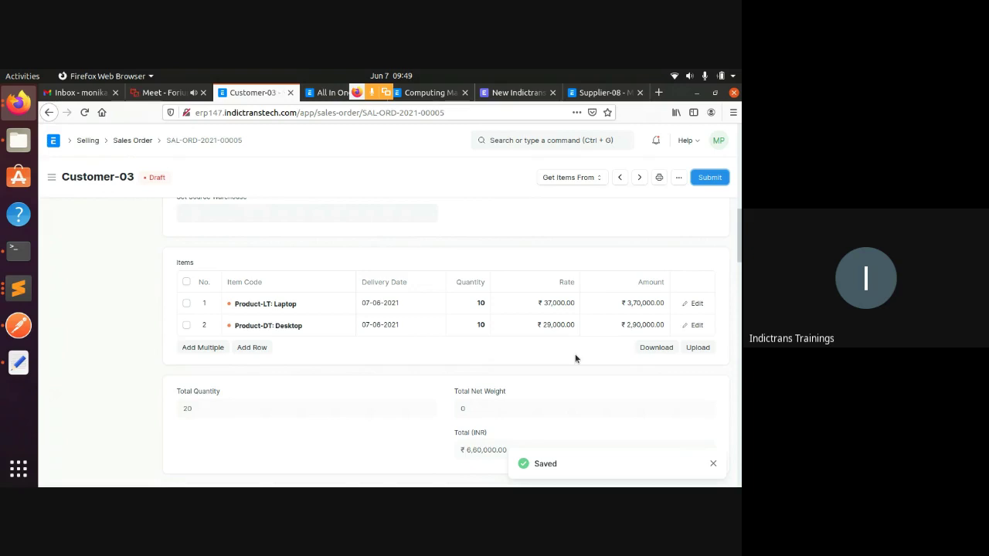
# - Permanently submit the Customer-03 sales order and check its item rows
pyautogui.click(711, 179)
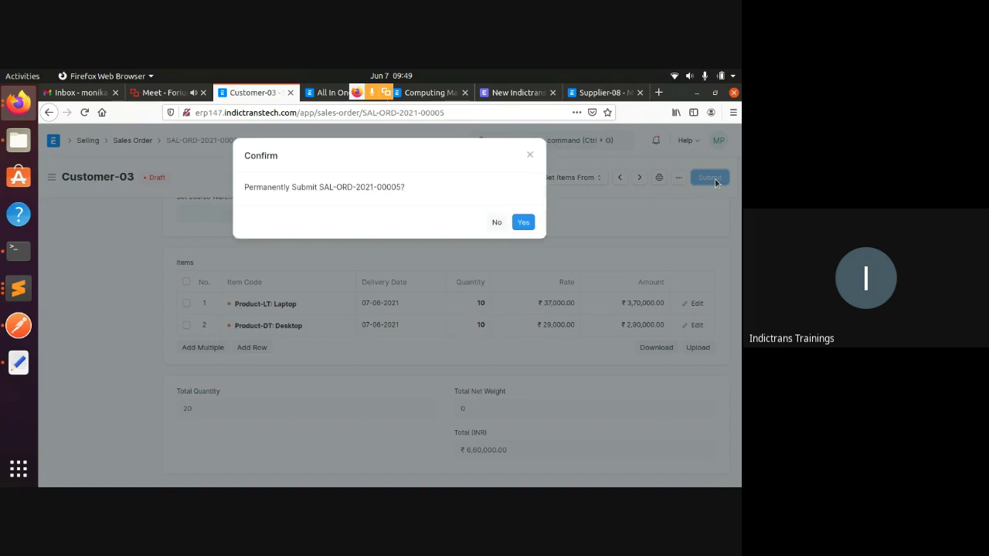
pyautogui.click(523, 223)
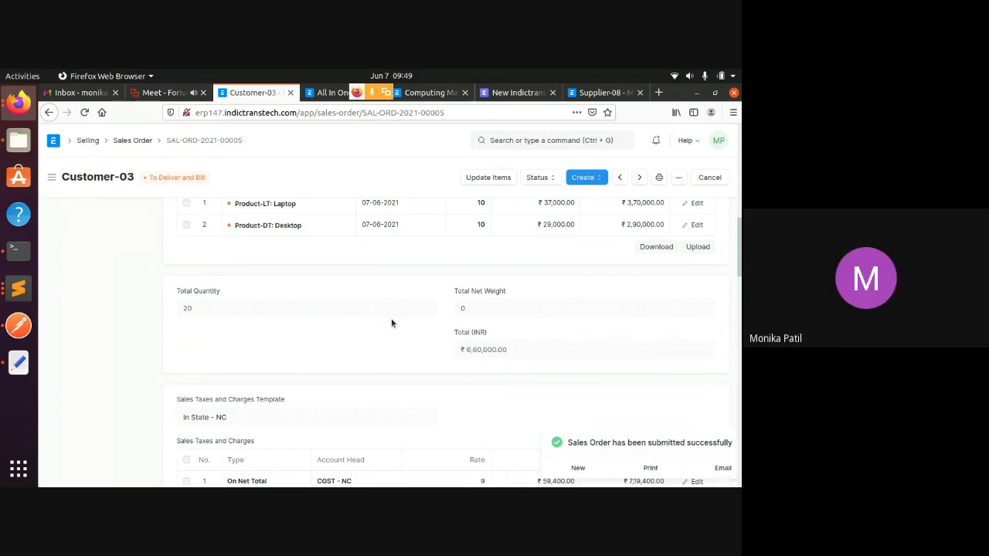
pyautogui.scroll(2, 391, 320)
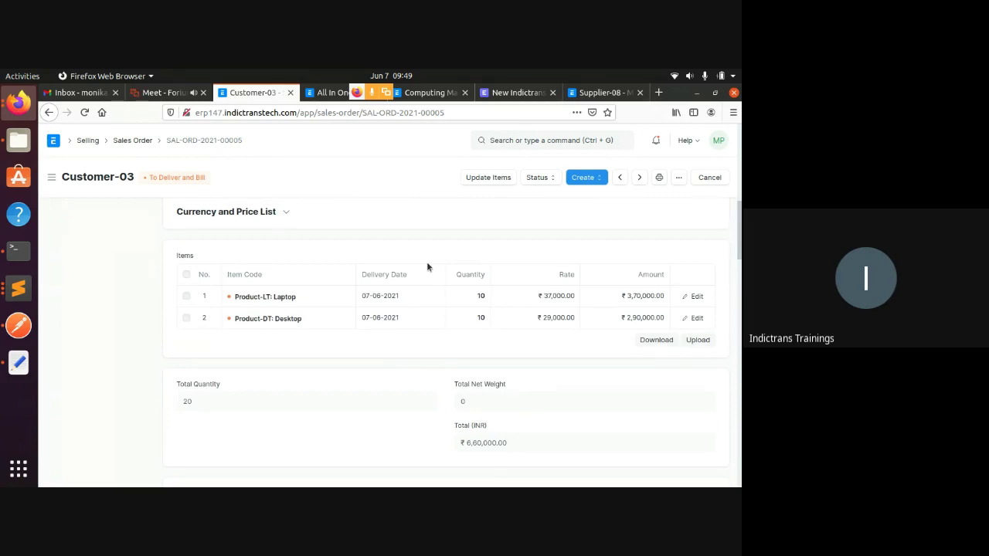
# - Create a delivery note from the Customer-03 sales order and check its item rows and taxes
pyautogui.scroll(10, 427, 261)
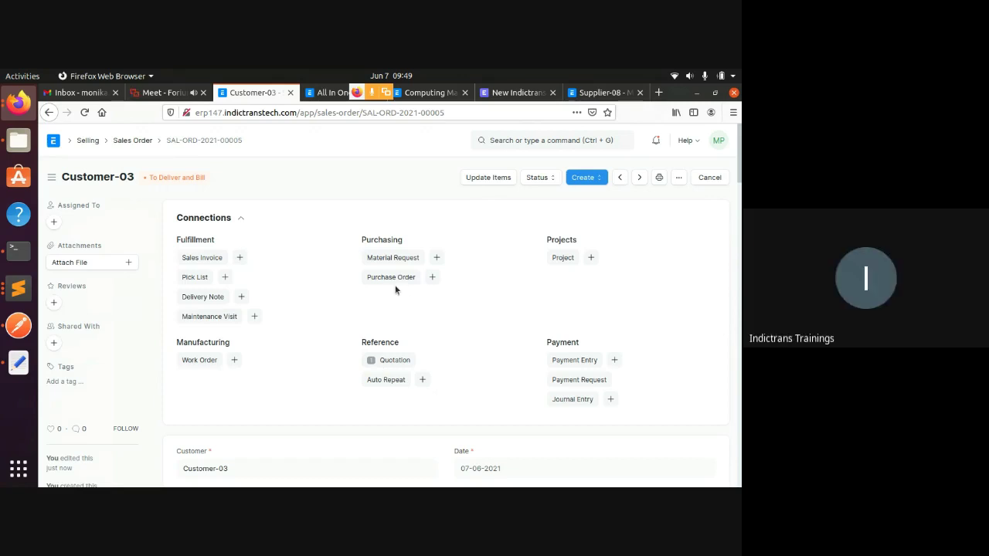
pyautogui.click(245, 297)
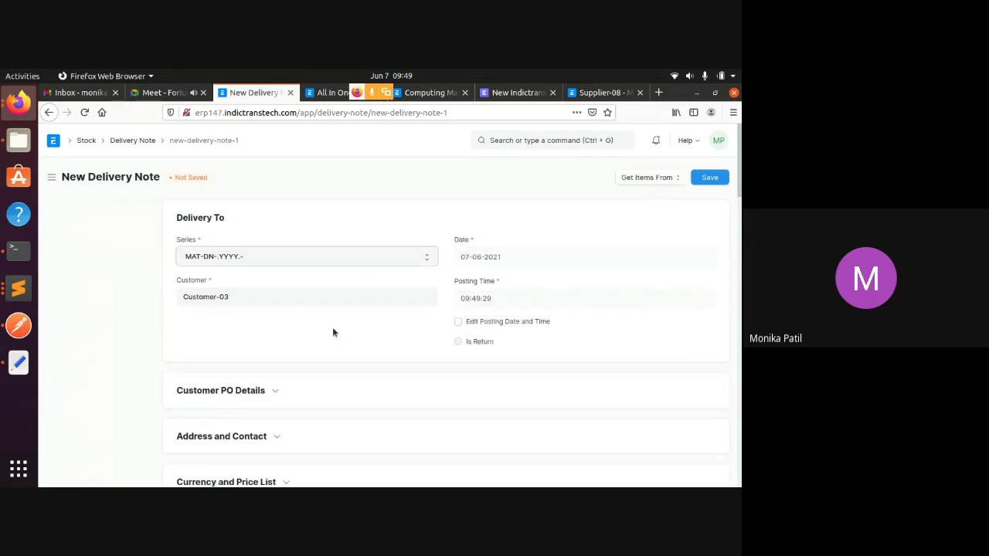
pyautogui.scroll(-3, 333, 328)
pyautogui.scroll(-1, 333, 332)
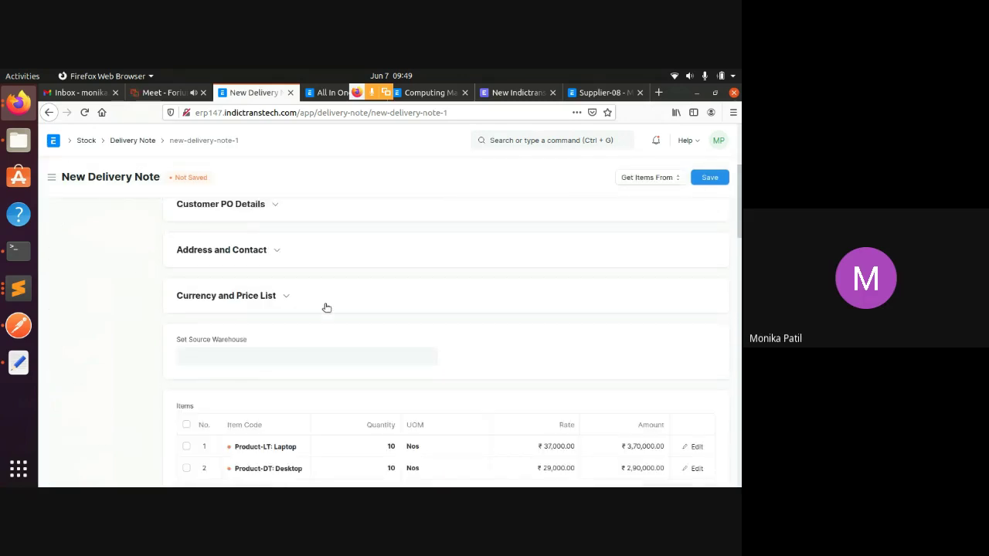
pyautogui.click(327, 301)
pyautogui.click(327, 300)
pyautogui.scroll(-3, 320, 305)
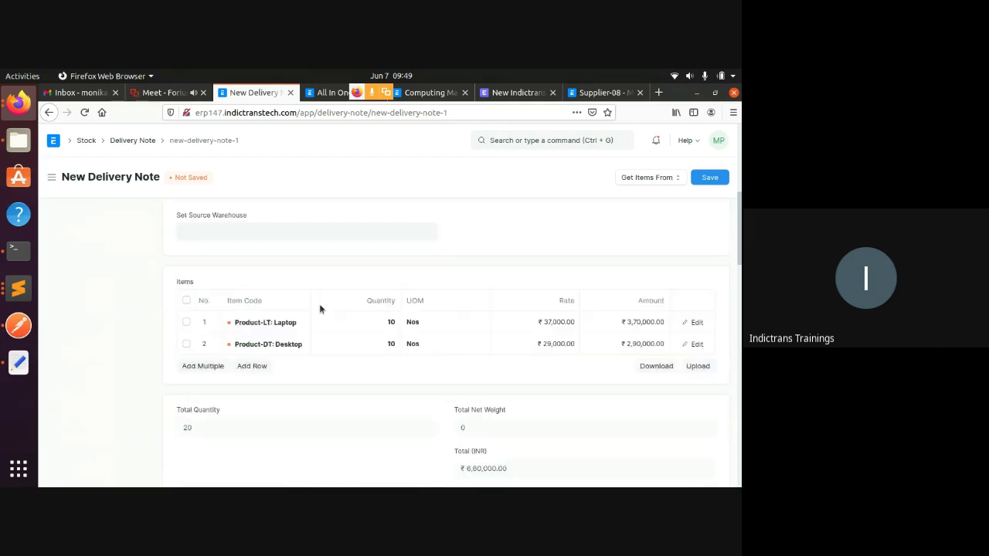
pyautogui.scroll(-4, 417, 357)
pyautogui.scroll(-3, 412, 367)
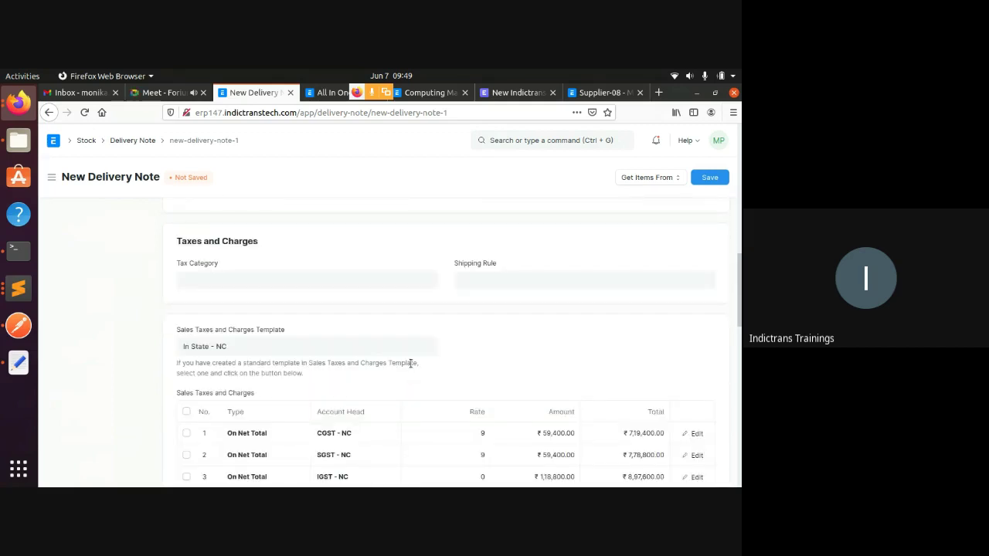
# - Clear the delivery note's sales taxes and charges template and select In State - NC again
pyautogui.scroll(-2, 324, 309)
pyautogui.click(255, 256)
pyautogui.hotkey('ctrl', 'shift', 'Left')
pyautogui.hotkey('ctrl', 'shift', 'Left')
pyautogui.hotkey('ctrl', 'shift', 'Left')
pyautogui.hotkey('ctrl', 'shift', 'Left')
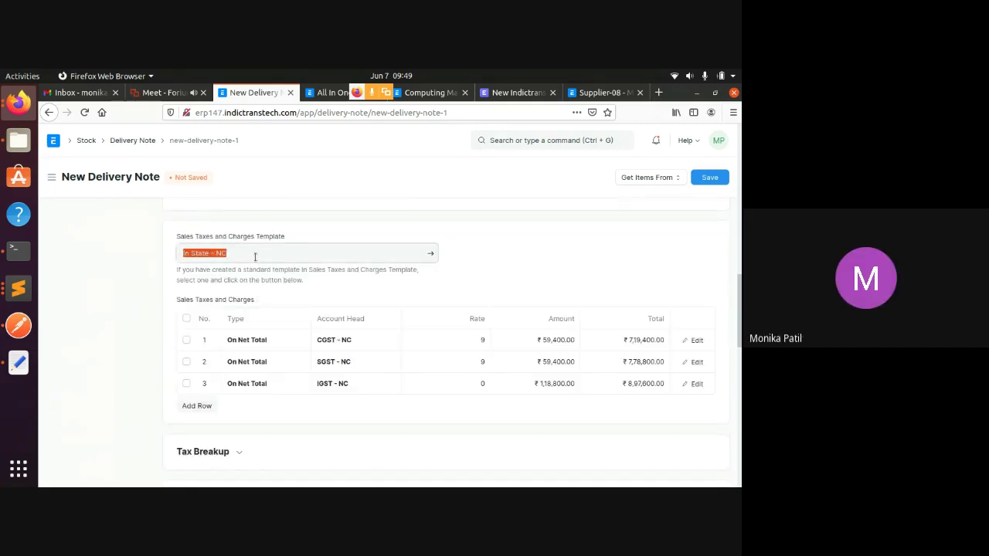
pyautogui.press('BackSpace')
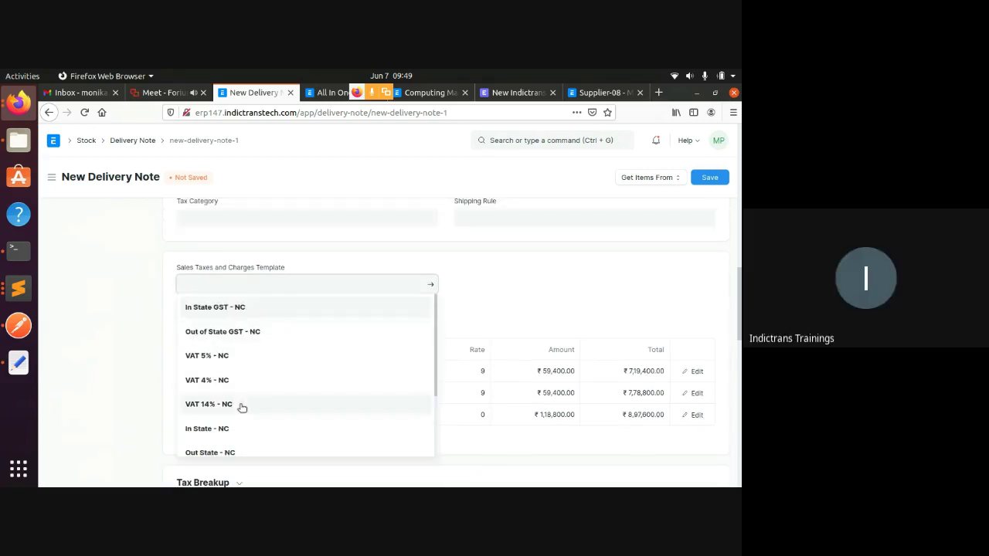
pyautogui.click(228, 428)
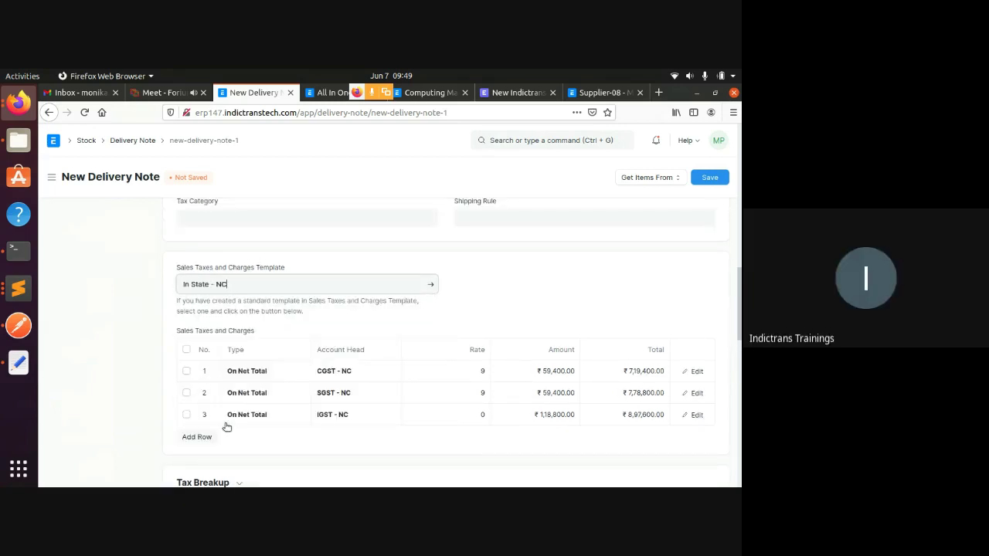
# - Set the tax category to In state with the In State - NC taxes template and try to save the delivery note
pyautogui.scroll(1, 247, 355)
pyautogui.click(267, 285)
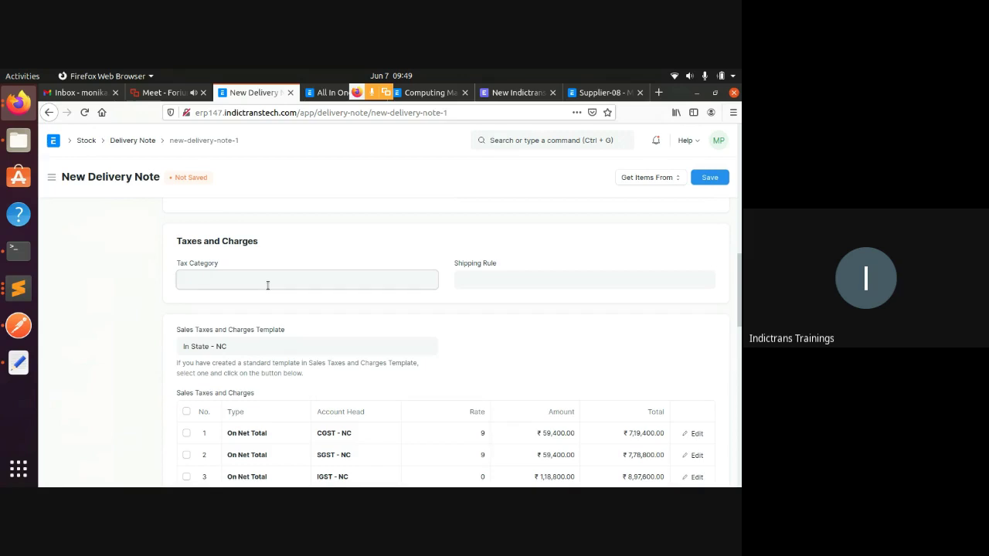
pyautogui.click(250, 331)
pyautogui.click(265, 343)
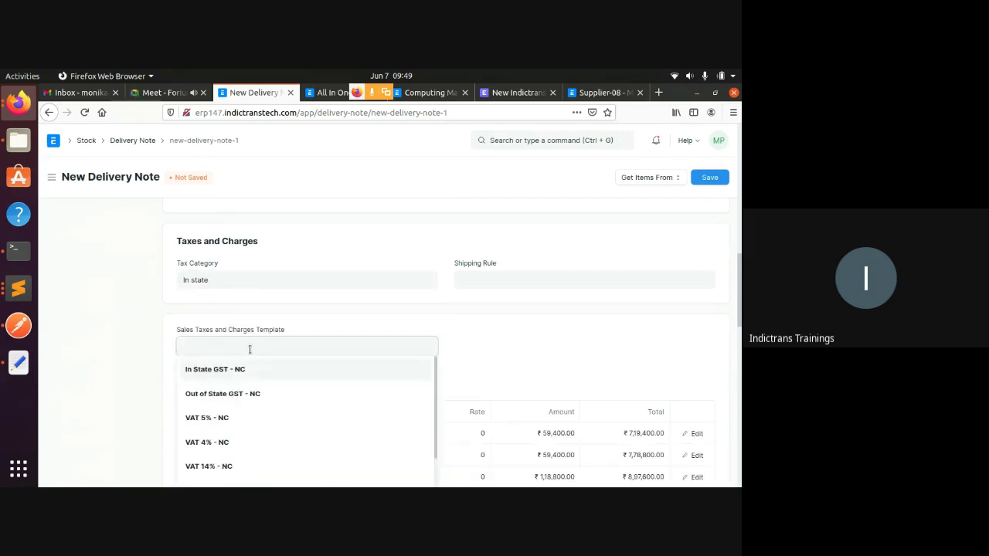
pyautogui.scroll(-2, 225, 443)
pyautogui.scroll(-1, 225, 442)
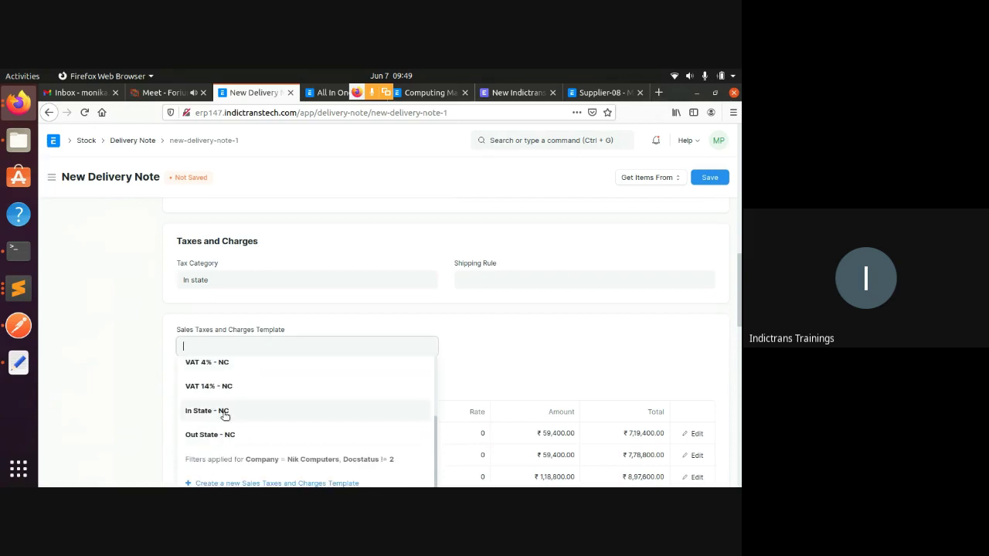
pyautogui.click(222, 411)
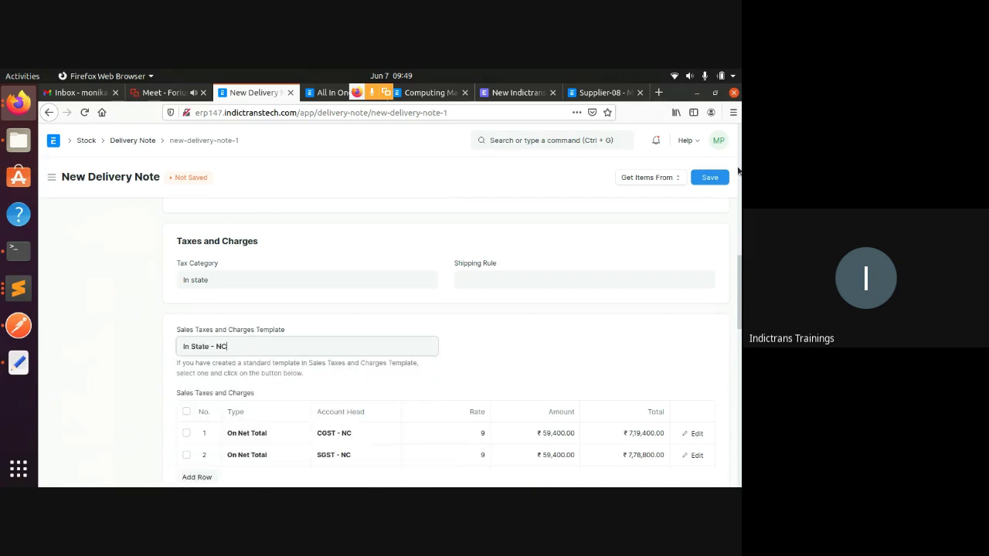
pyautogui.click(709, 178)
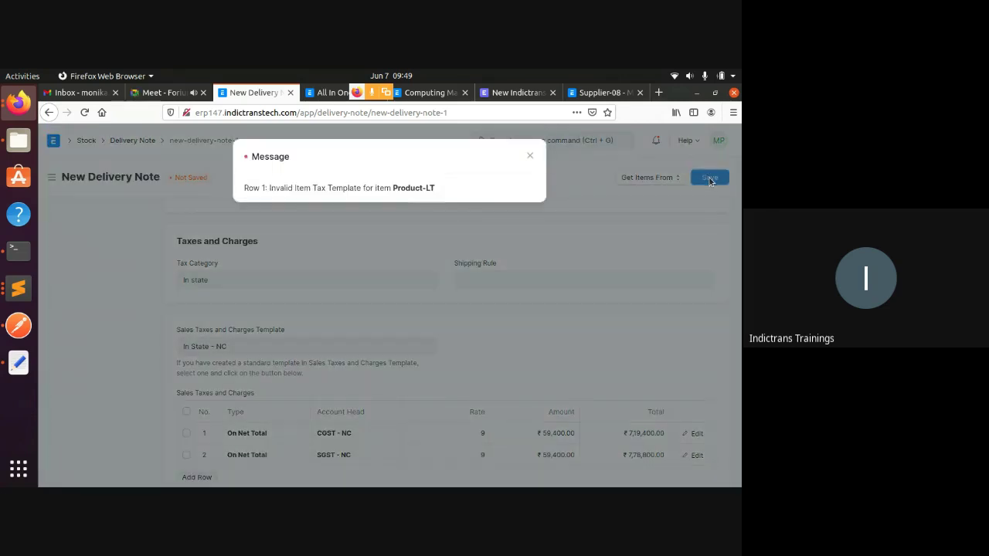
pyautogui.click(532, 153)
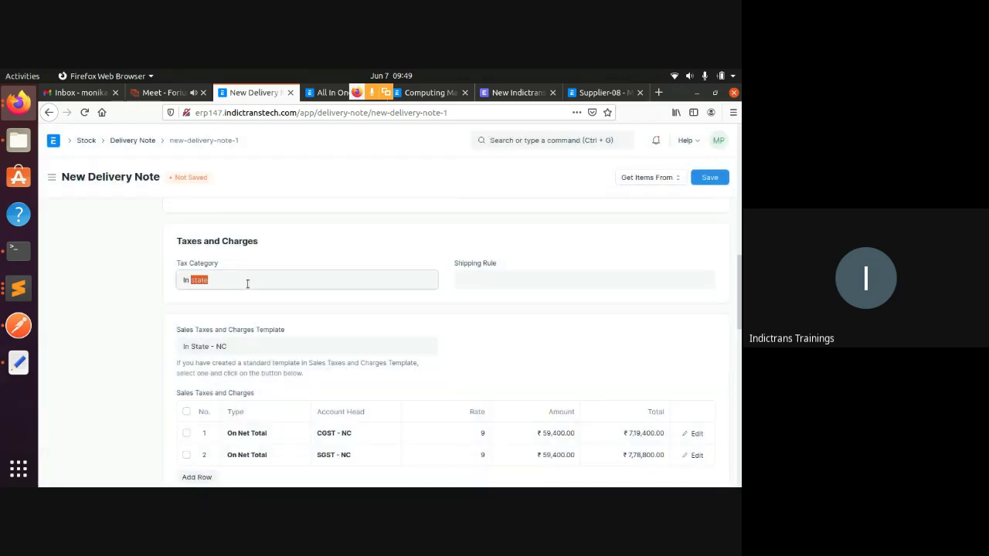
# - Save the delivery note with an empty tax category and the In State - NC sales taxes template reapplied
pyautogui.tripleClick(248, 283)
pyautogui.press('BackSpace')
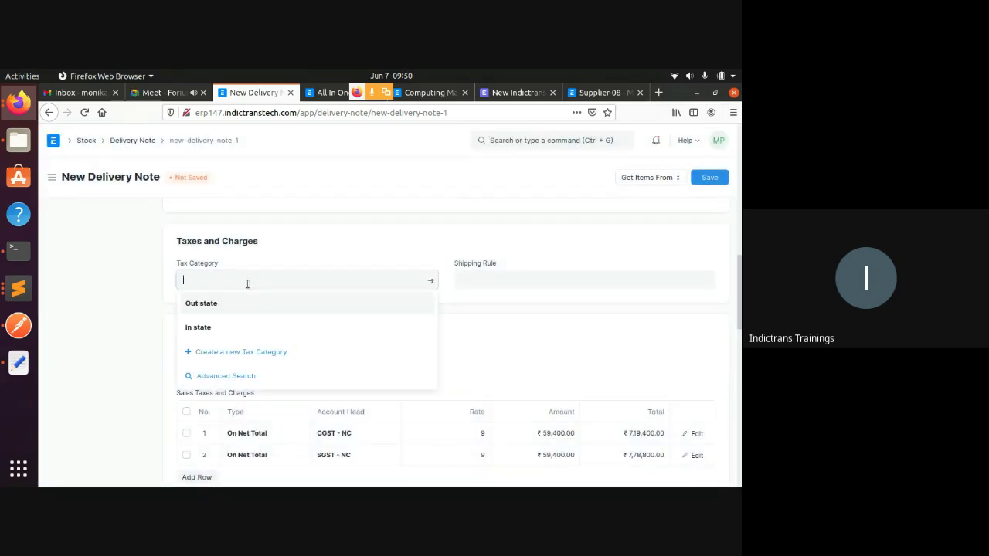
pyautogui.click(497, 327)
pyautogui.click(250, 345)
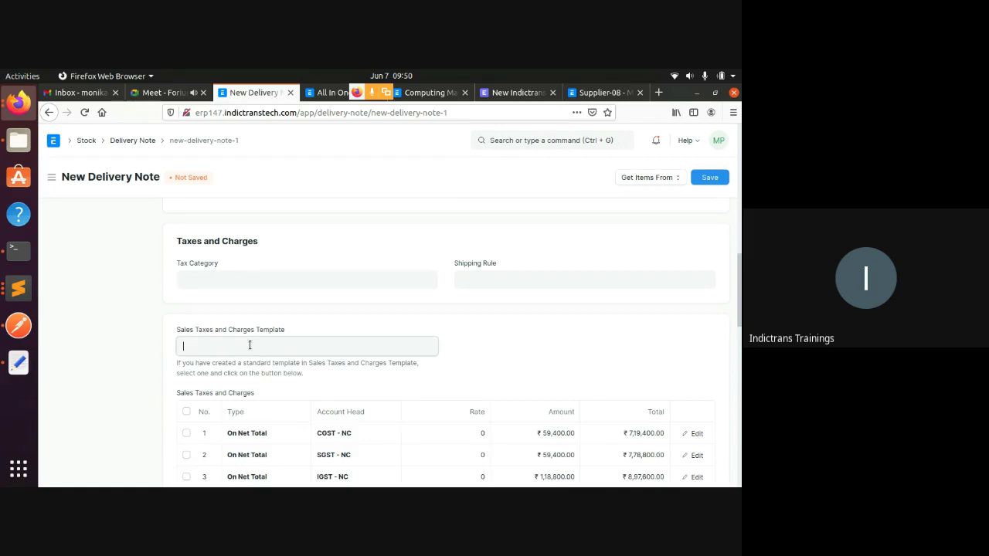
pyautogui.rightClick(249, 346)
pyautogui.scroll(-2, 221, 394)
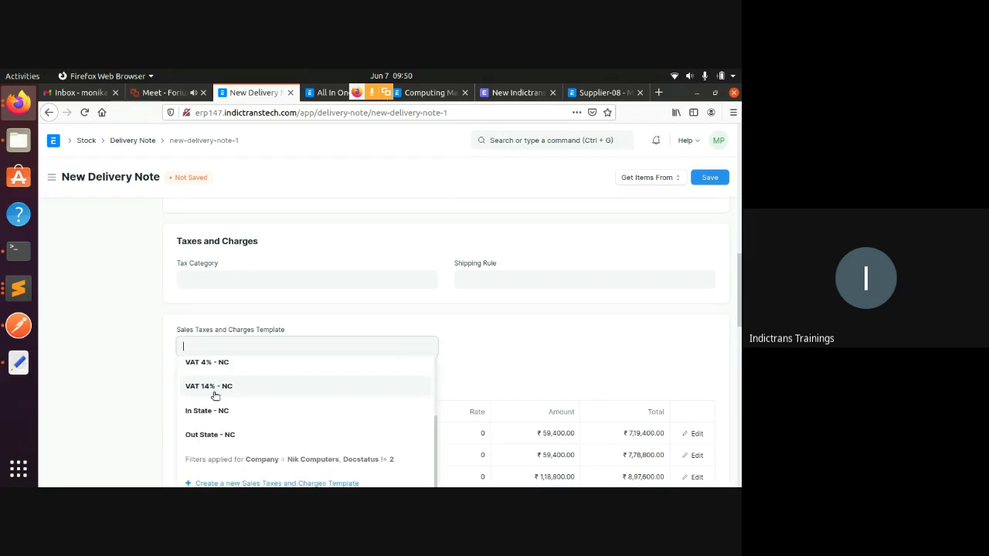
pyautogui.click(220, 411)
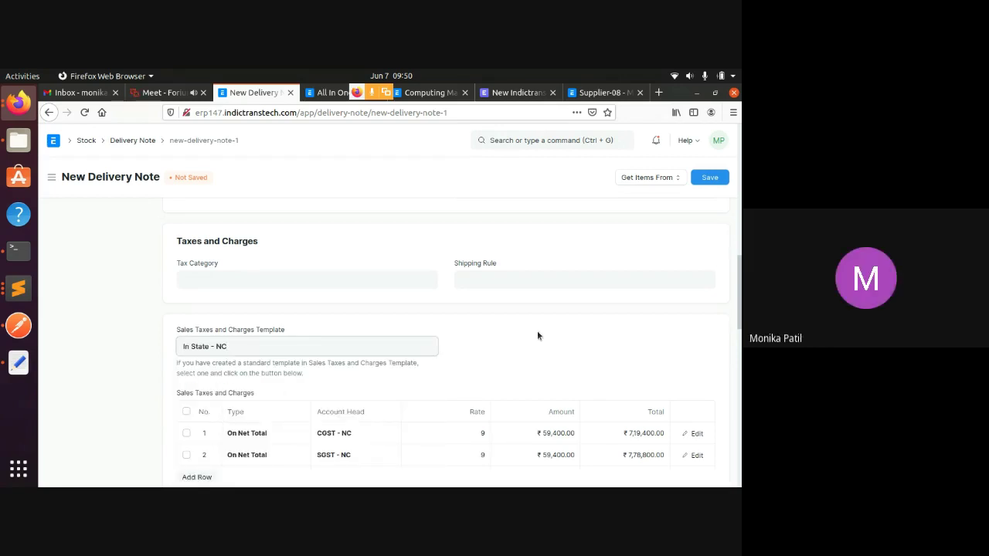
pyautogui.scroll(3, 547, 331)
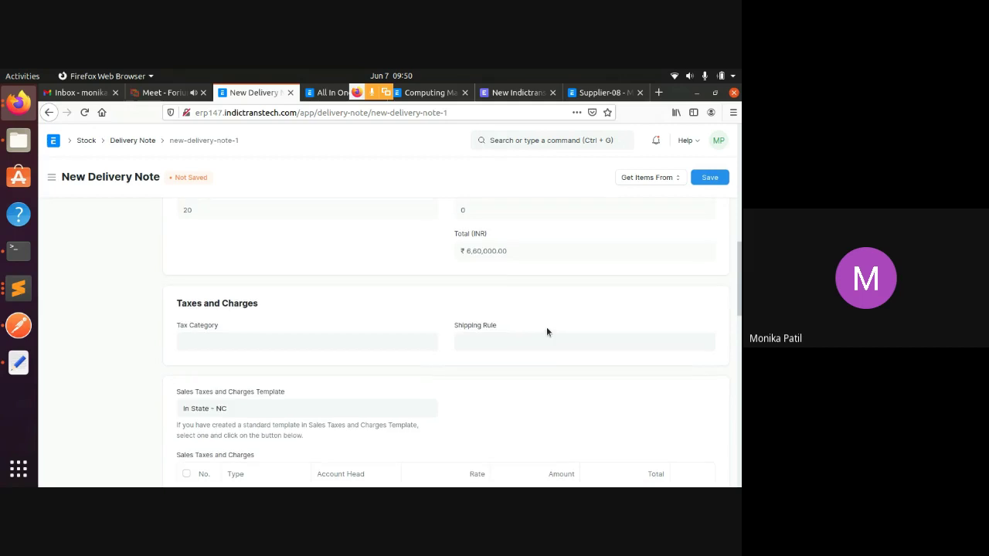
pyautogui.click(707, 180)
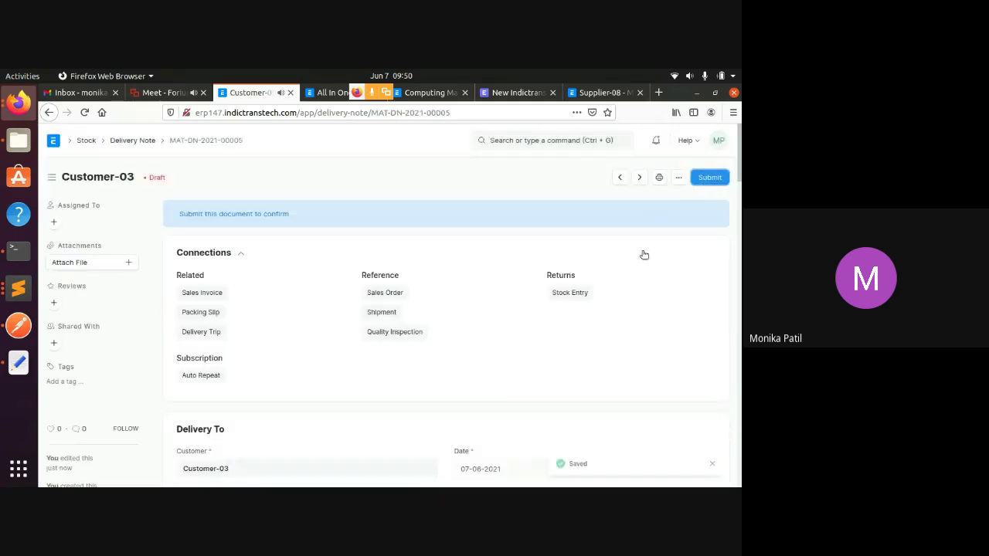
# - Check the saved delivery note's price list, items and taxes, and try to submit it
pyautogui.scroll(-5, 531, 294)
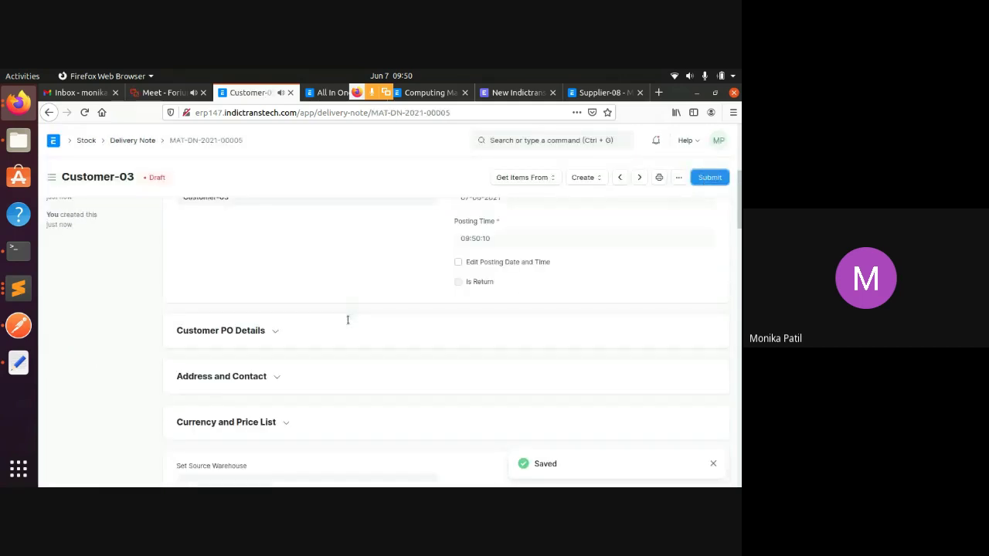
pyautogui.scroll(-3, 347, 320)
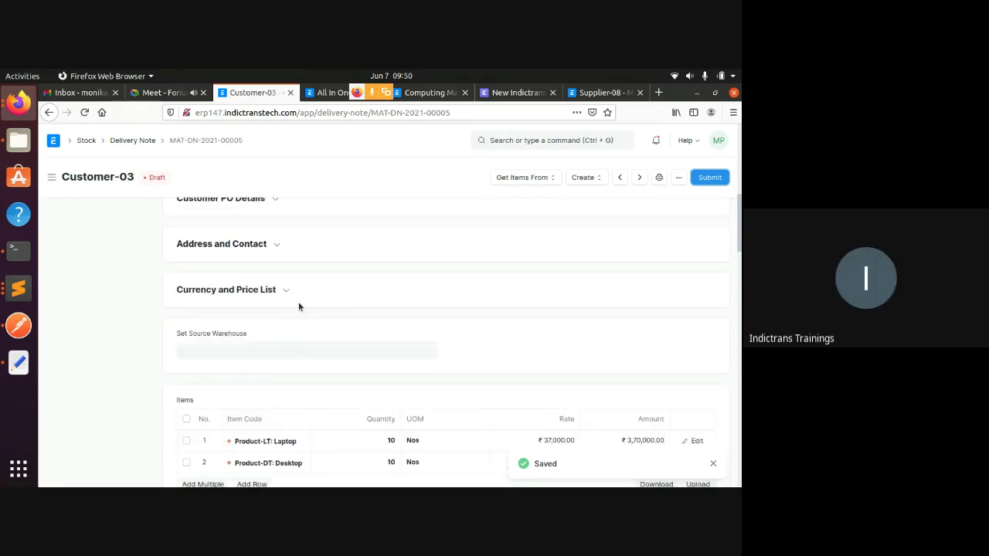
pyautogui.click(303, 294)
pyautogui.scroll(-4, 303, 293)
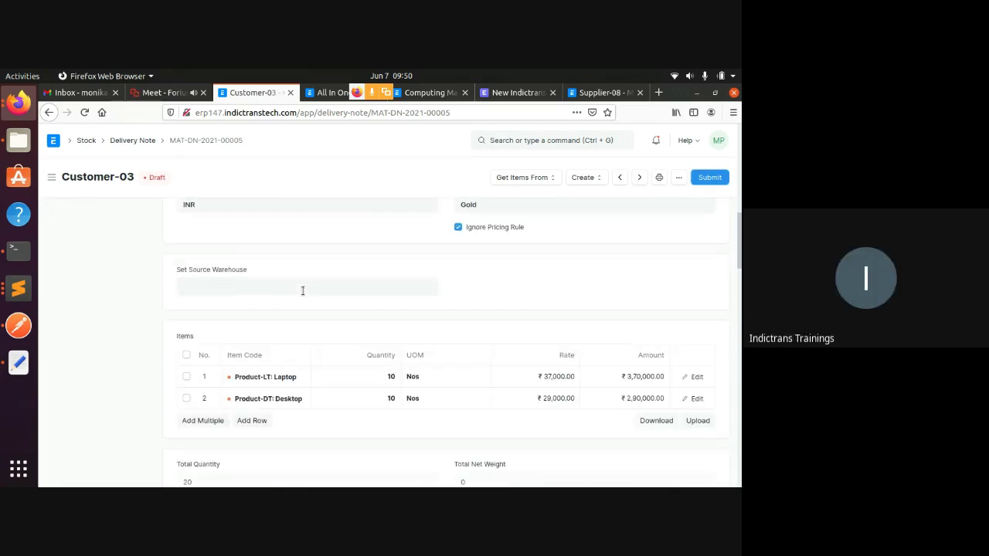
pyautogui.scroll(-5, 421, 361)
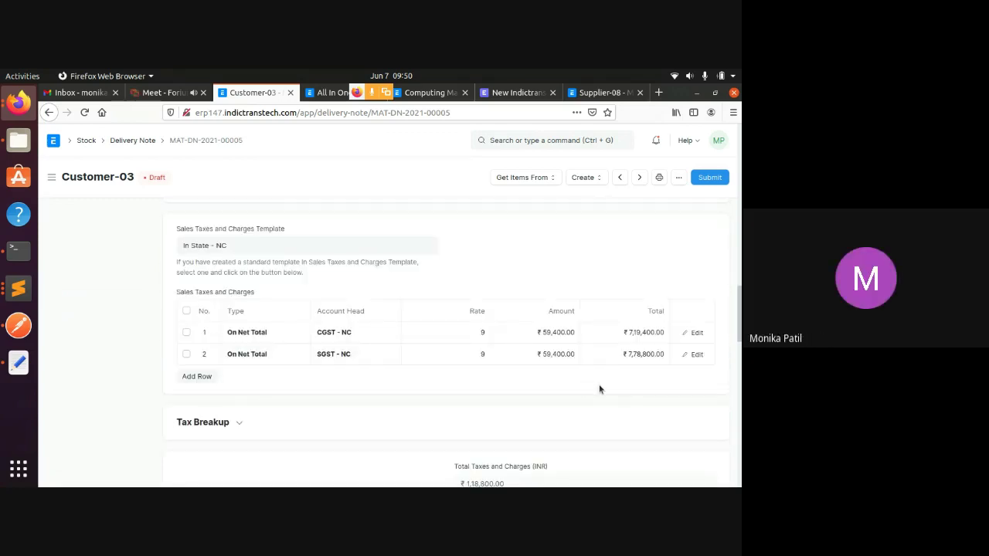
pyautogui.click(712, 177)
pyautogui.click(523, 224)
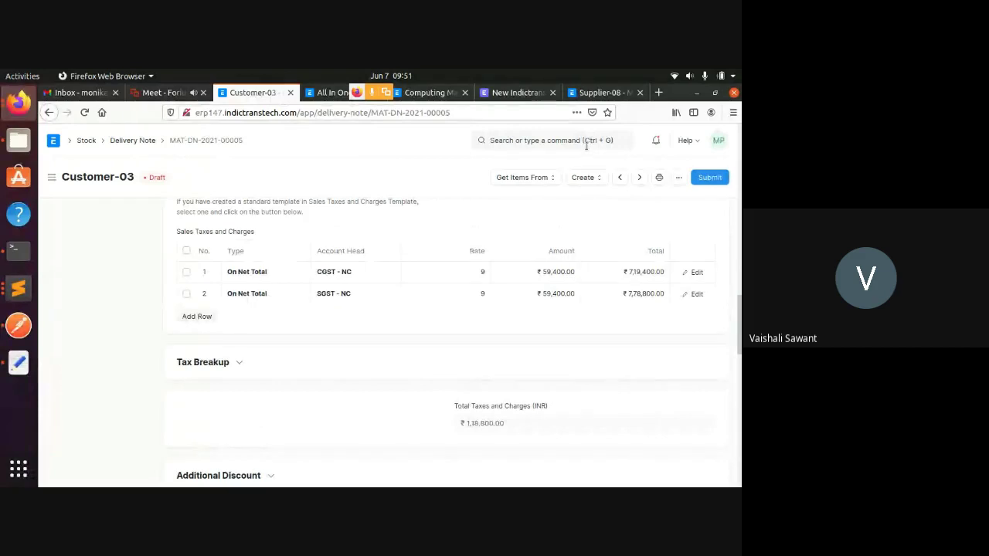
pyautogui.click(585, 140)
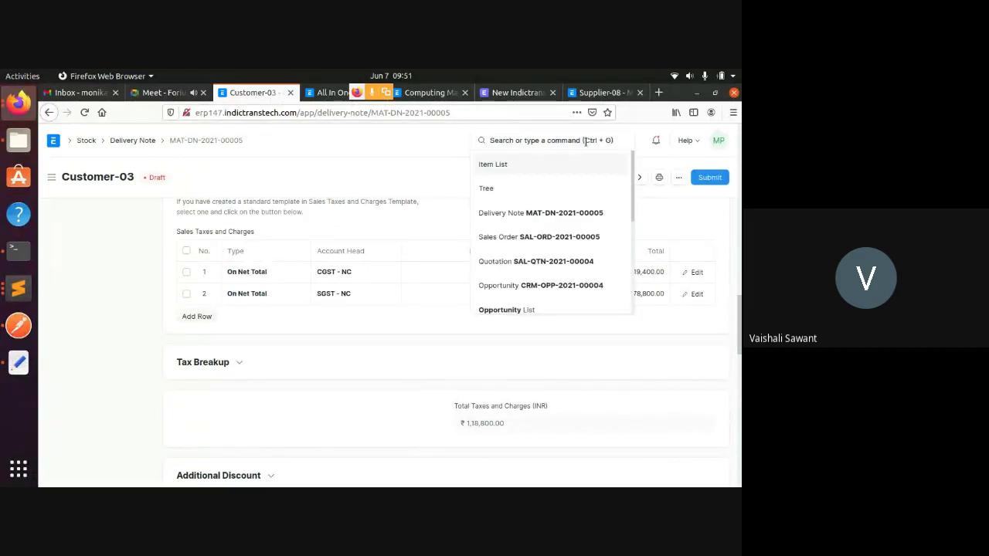
pyautogui.click(368, 317)
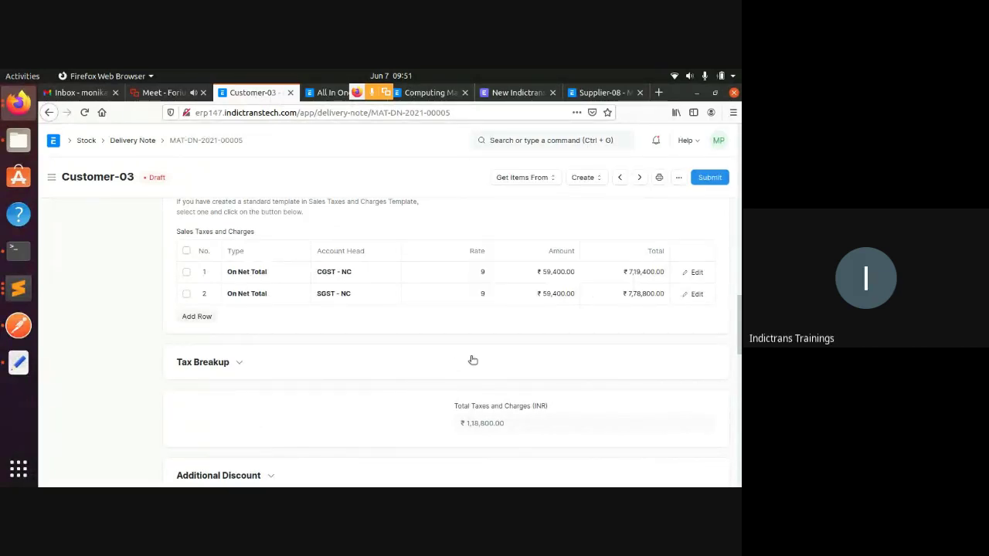
pyautogui.scroll(3, 470, 358)
pyautogui.scroll(10, 469, 359)
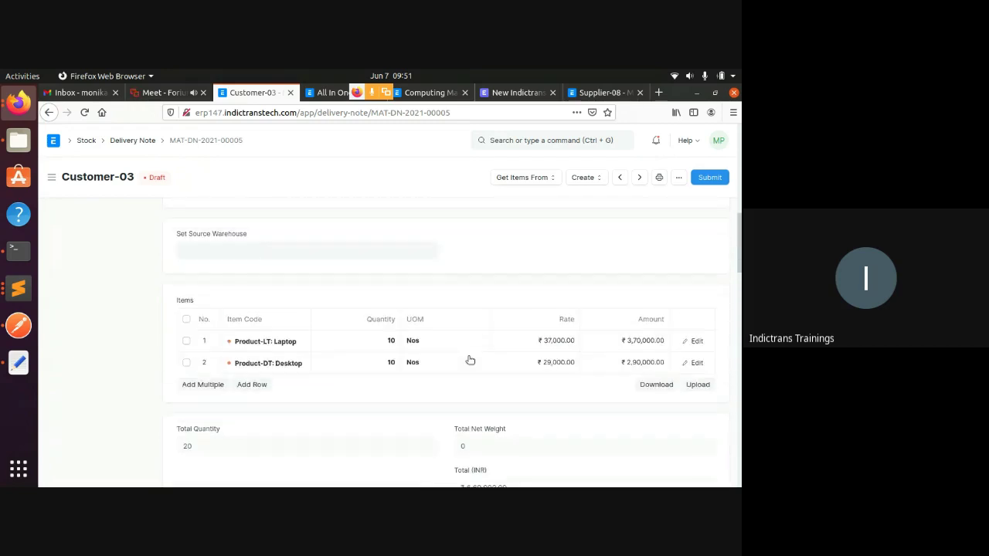
pyautogui.scroll(6, 468, 361)
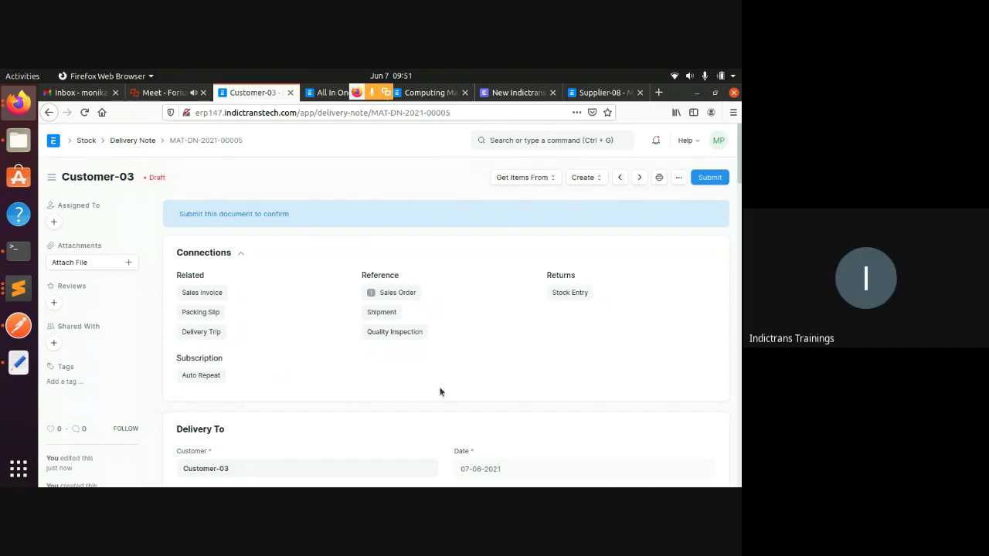
pyautogui.click(554, 140)
pyautogui.click(379, 141)
# - Find the Purchase Order list through the global search and start a new purchase order
pyautogui.click(505, 140)
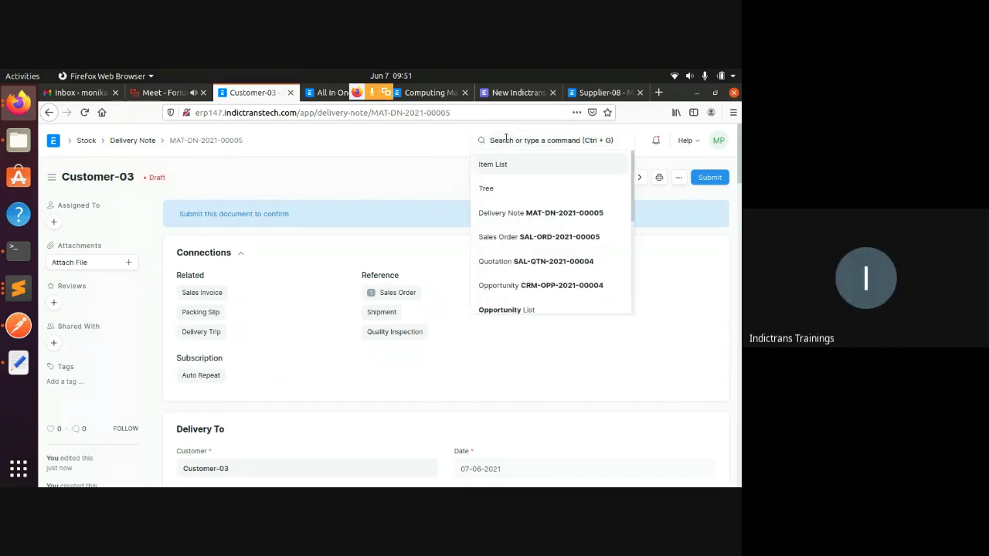
pyautogui.write('Pu')
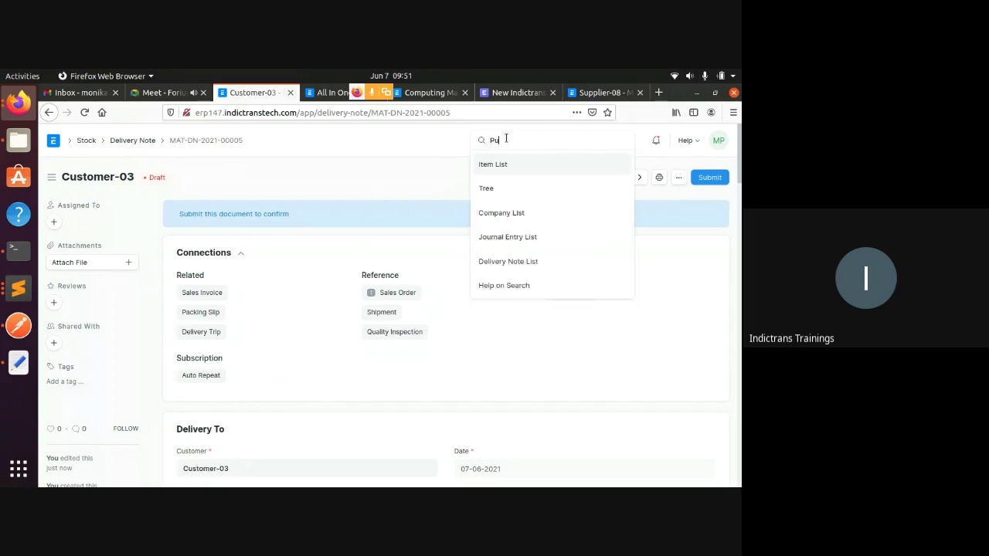
pyautogui.write('rc')
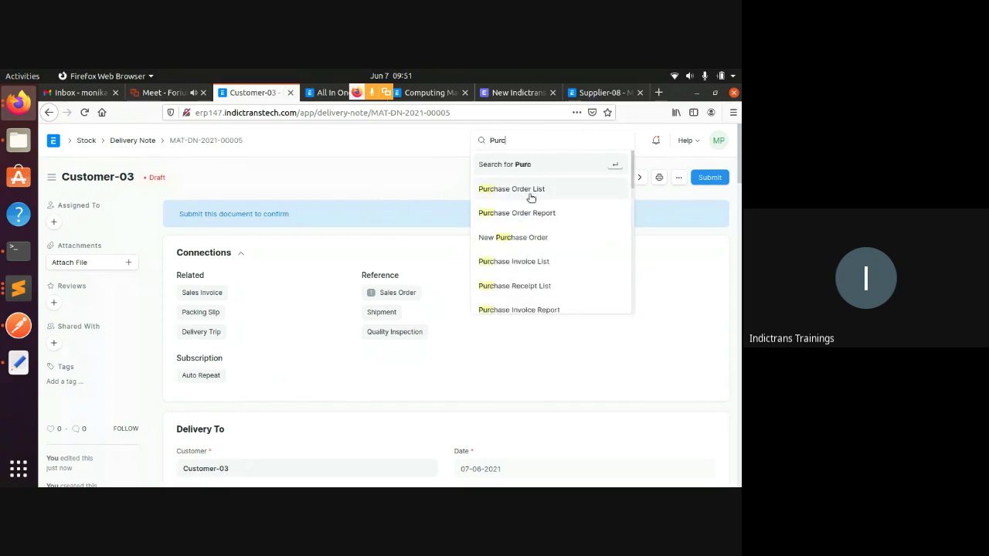
pyautogui.click(530, 197)
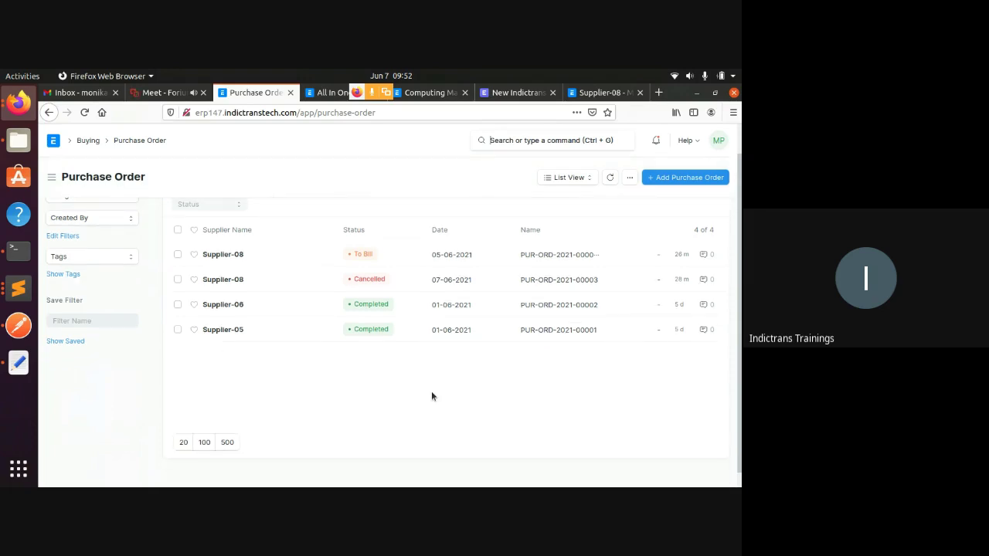
pyautogui.click(703, 178)
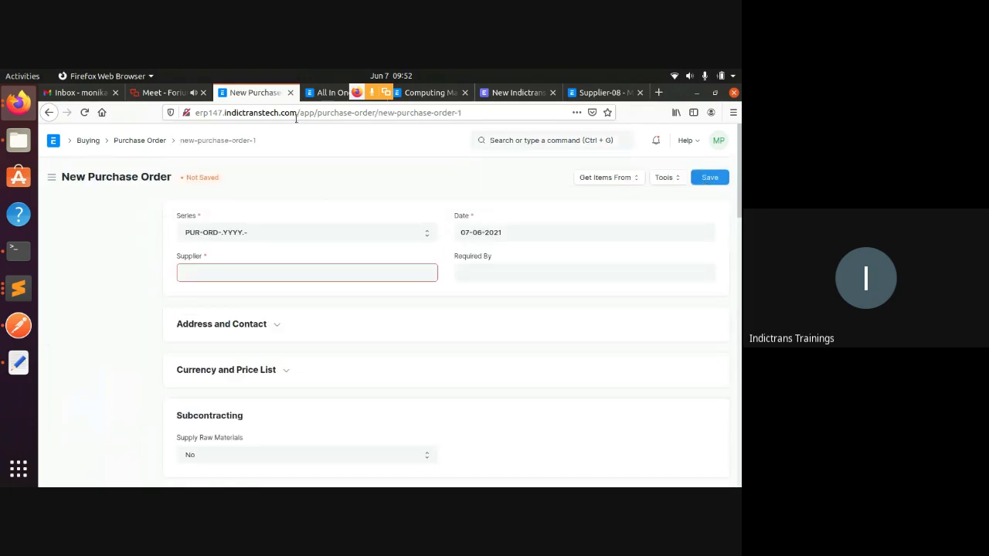
# - Choose Supplier-09 as the purchase order's supplier and set the required-by date to 07-06-2021
pyautogui.click(279, 269)
pyautogui.write('supp')
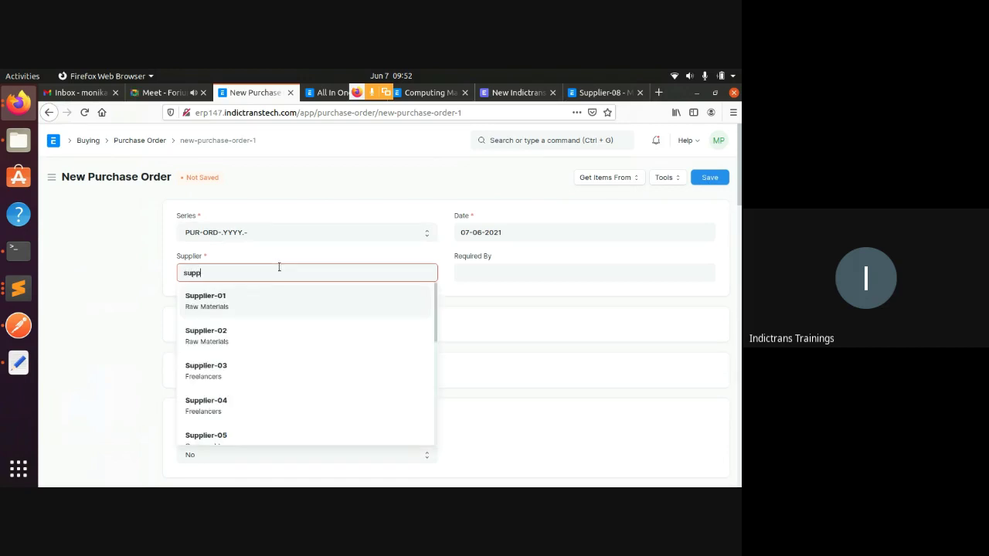
pyautogui.scroll(-6, 262, 348)
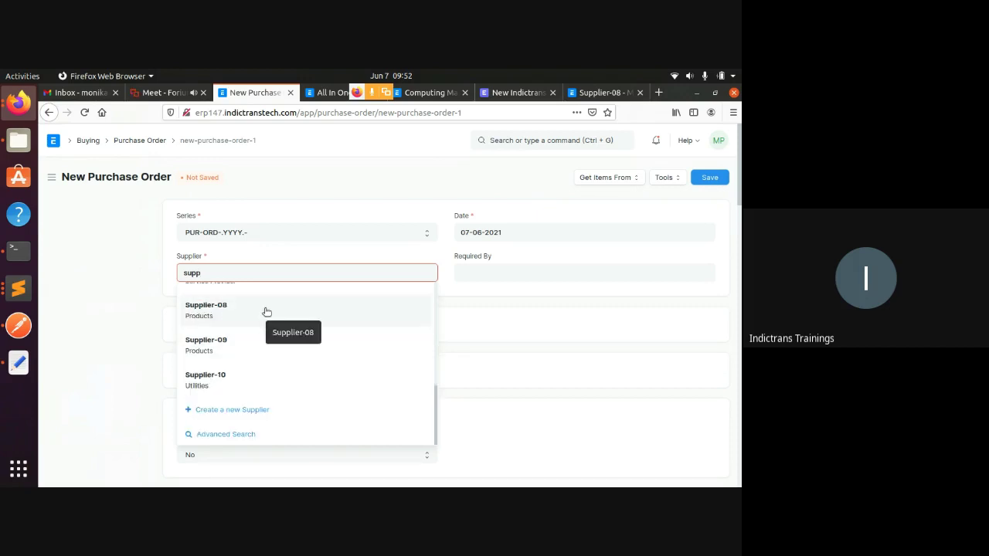
pyautogui.click(252, 345)
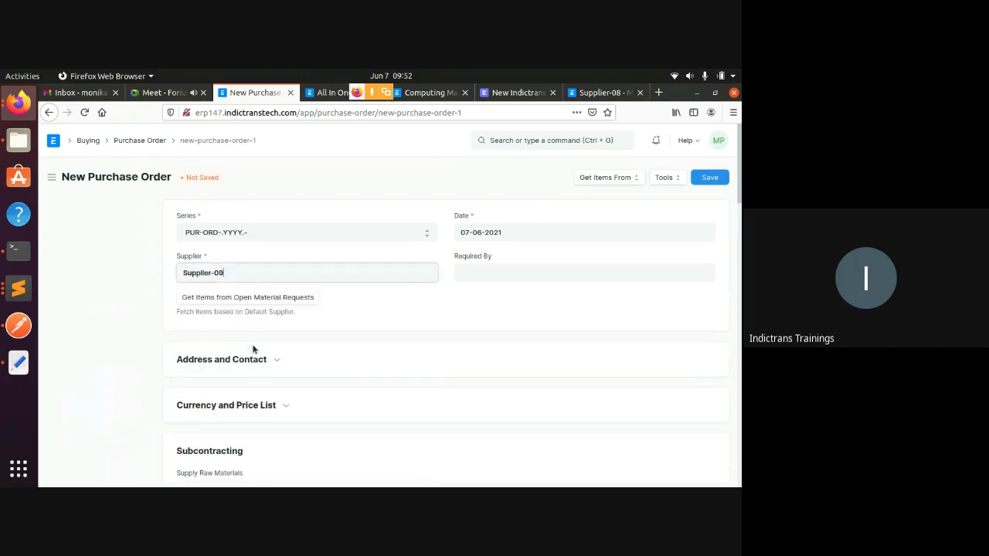
pyautogui.click(484, 275)
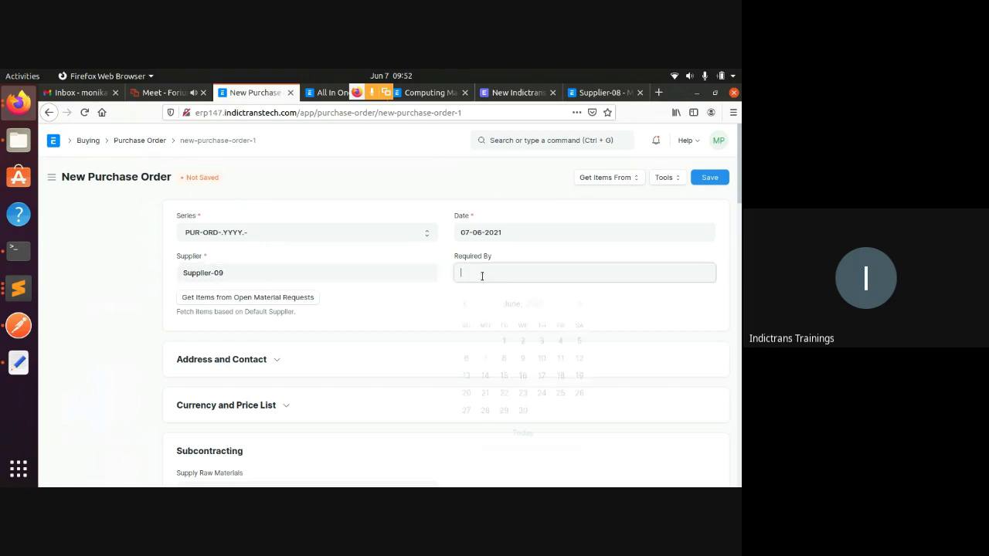
pyautogui.click(484, 356)
# - Start a new supplier address from the Address and Contact section and title it Supplier-09
pyautogui.scroll(-3, 404, 340)
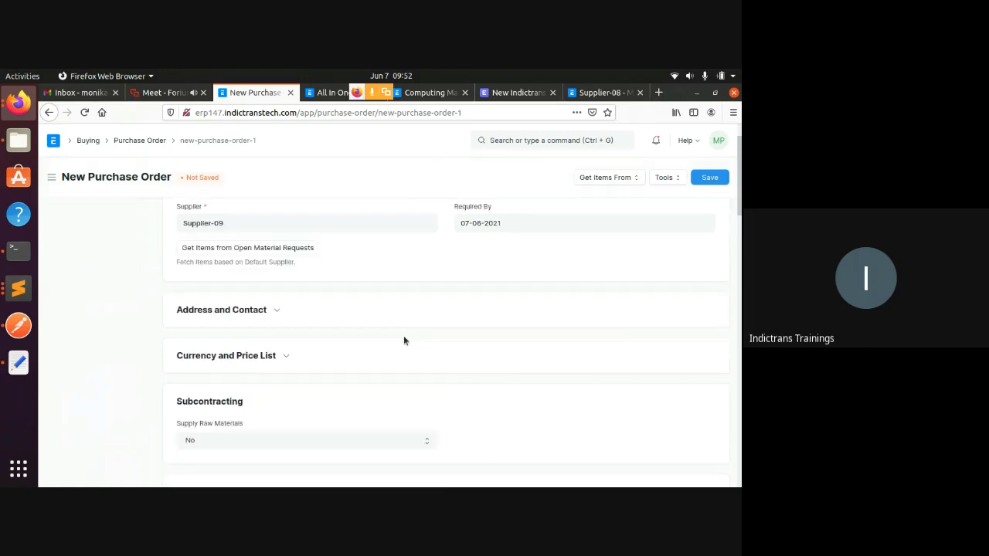
pyautogui.click(278, 268)
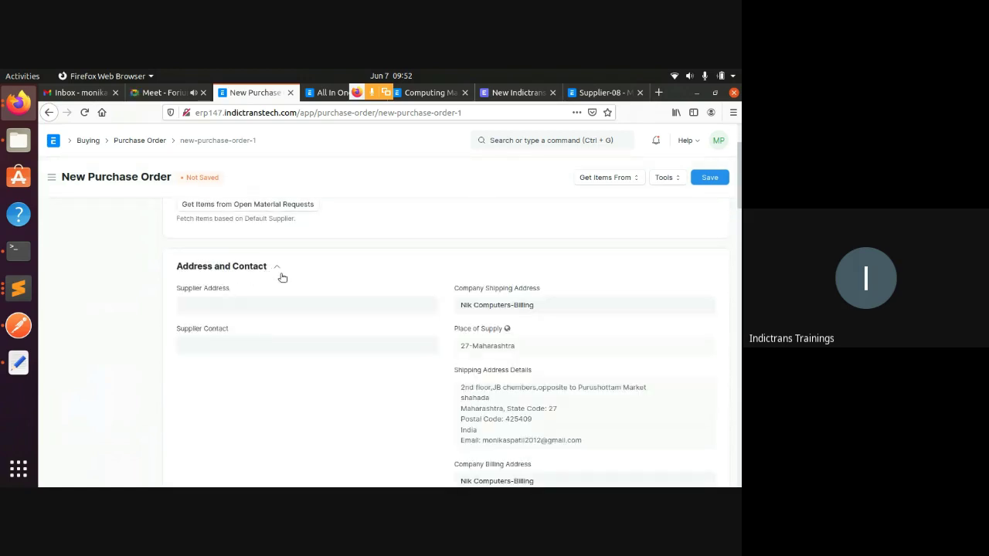
pyautogui.click(247, 305)
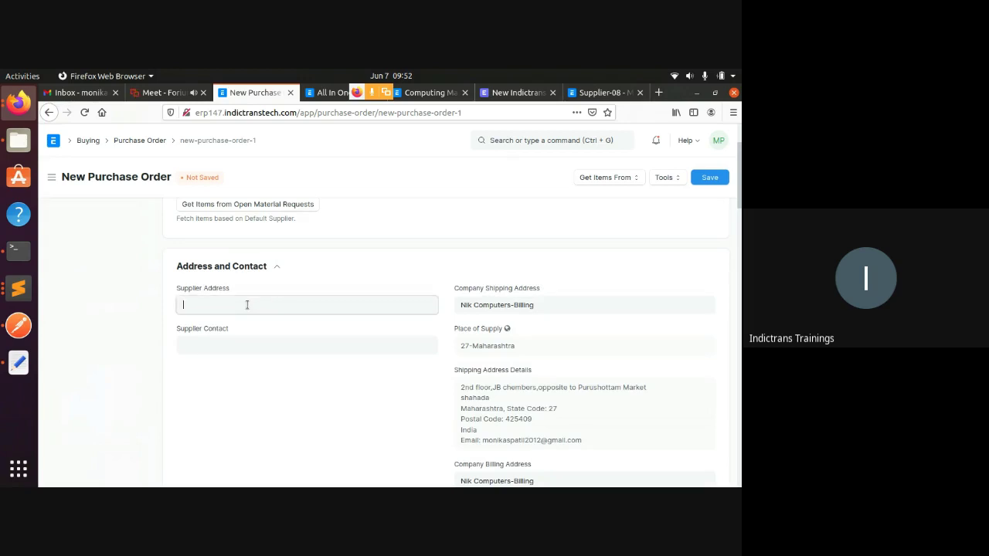
pyautogui.click(233, 321)
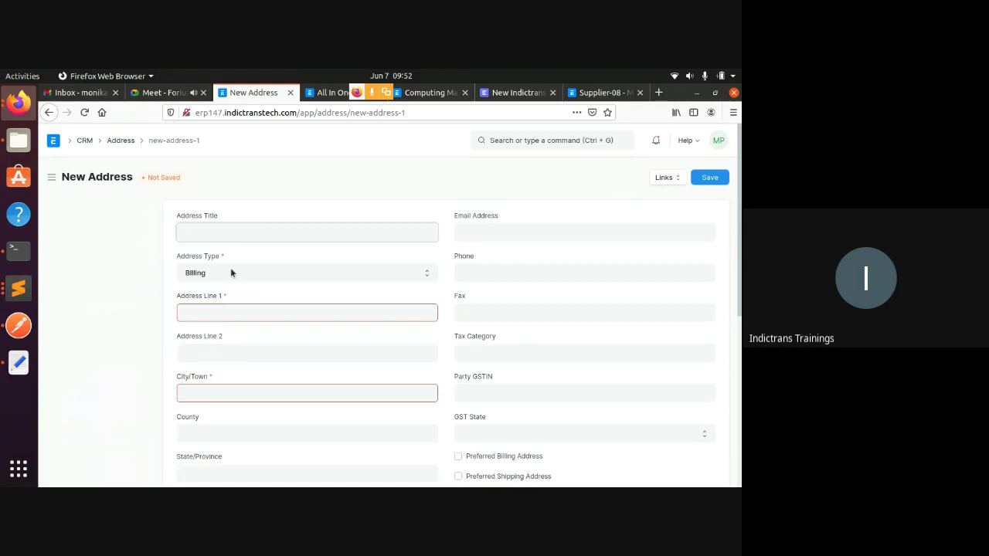
pyautogui.write('Supplier-09')
# - Fill in the billing address's first line and city, and enter India as the county
pyautogui.click(264, 318)
pyautogui.write('A')
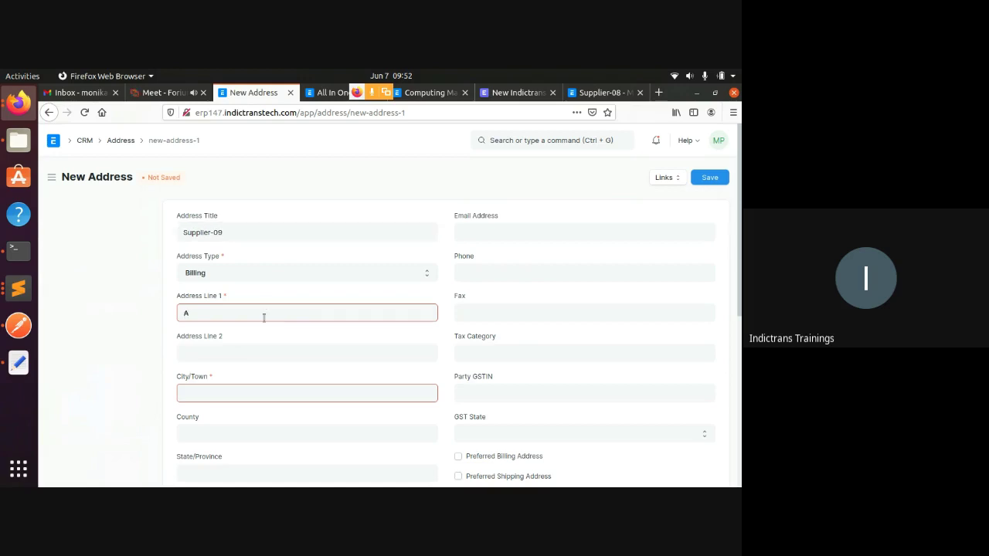
pyautogui.write('bc')
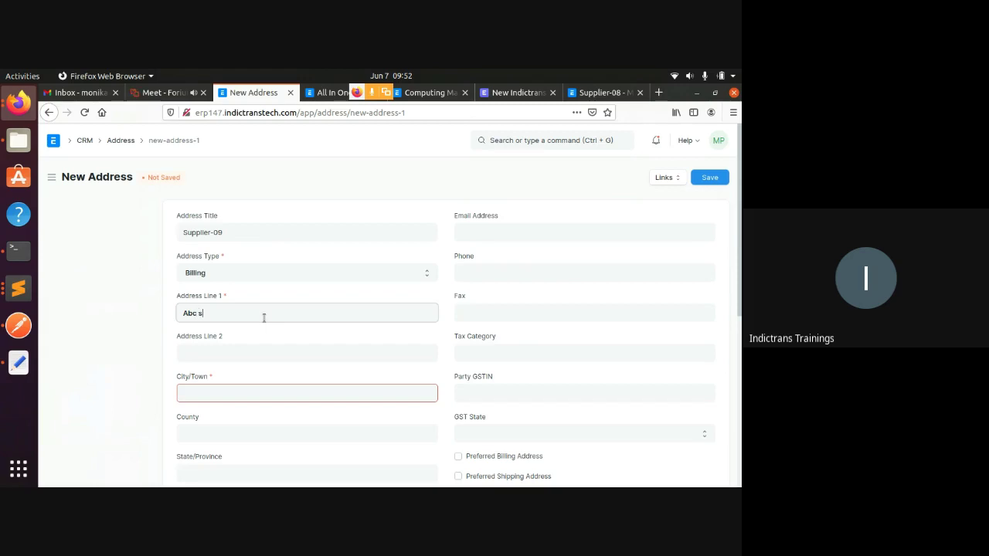
pyautogui.write('socity')
pyautogui.click(215, 389)
pyautogui.write('Pun')
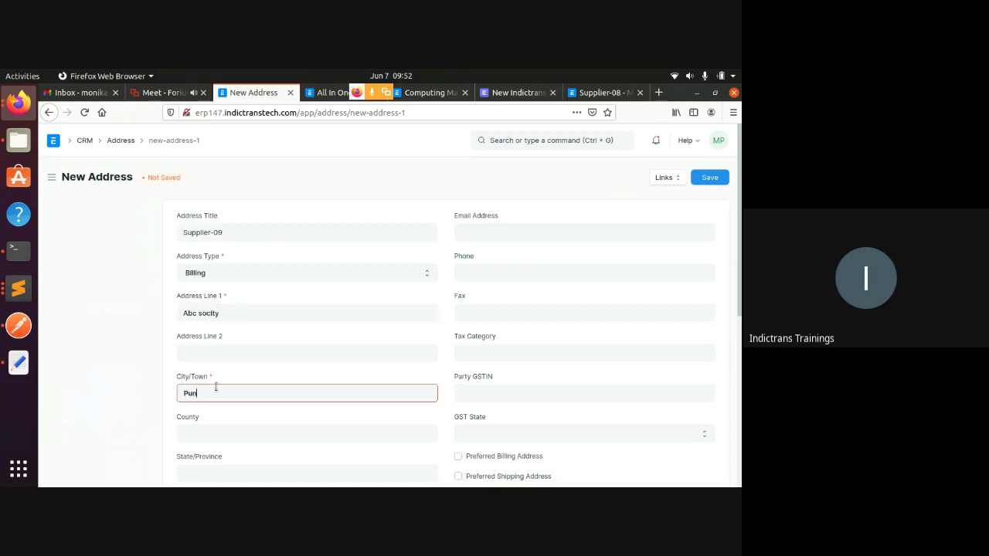
pyautogui.write('r')
pyautogui.press('BackSpace')
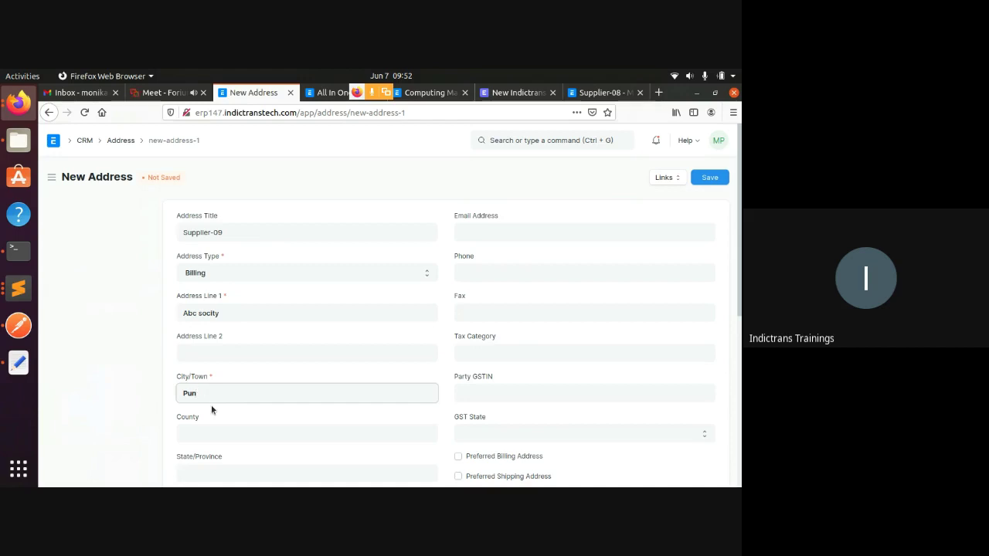
pyautogui.write('e')
pyautogui.click(208, 436)
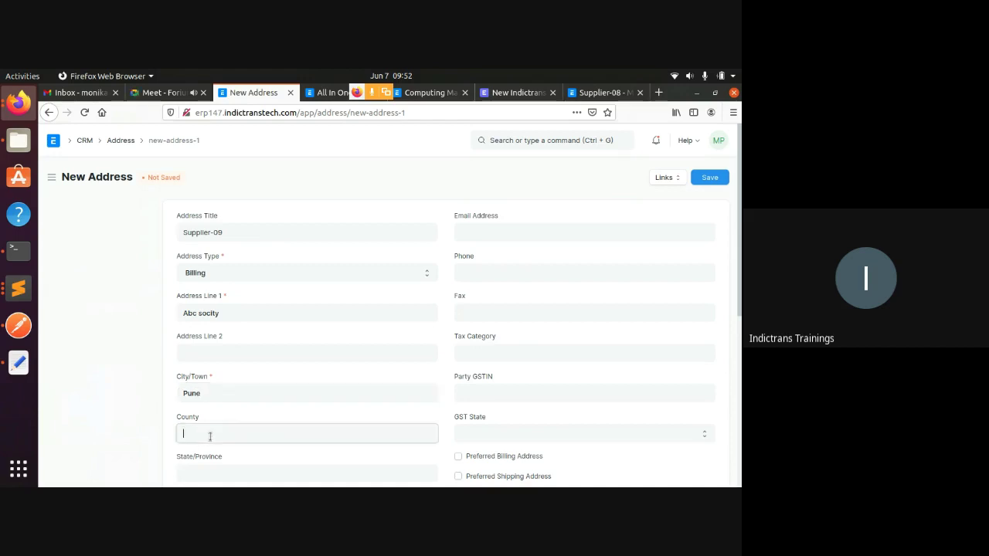
pyautogui.write('India')
# - Set the address's GST state to Maharashtra and save the supplier address
pyautogui.click(520, 437)
pyautogui.write('mah')
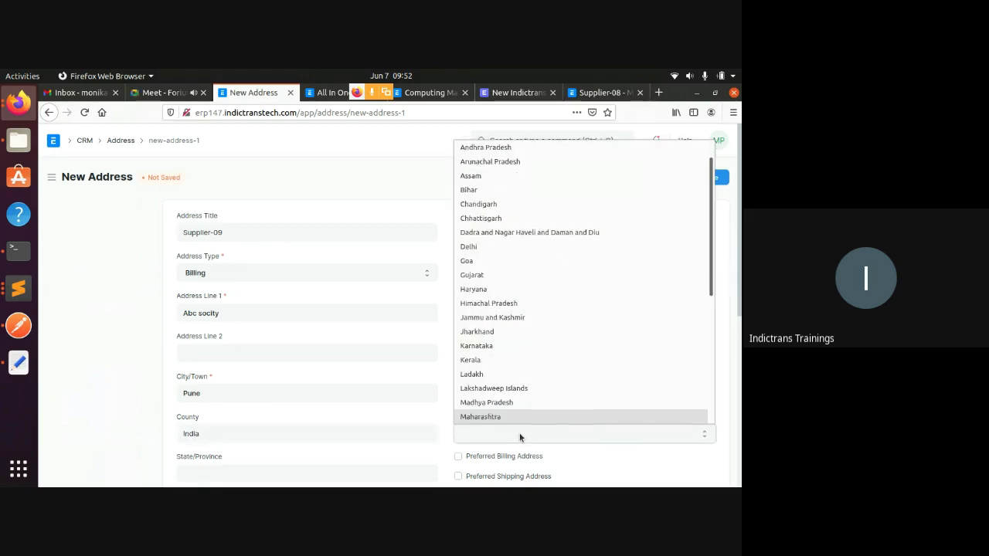
pyautogui.press('Return')
pyautogui.scroll(-3, 520, 437)
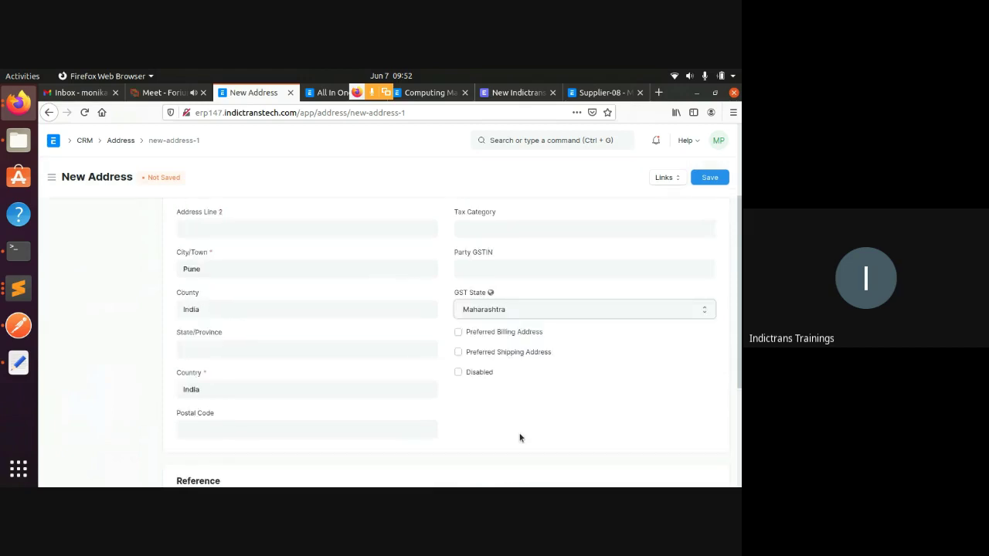
pyautogui.scroll(-2, 520, 437)
pyautogui.scroll(-2, 355, 371)
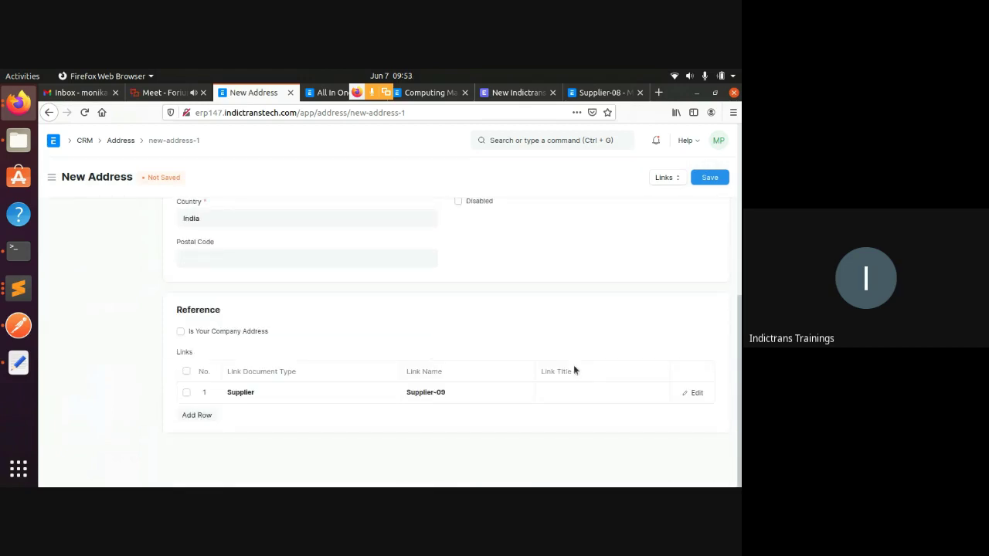
pyautogui.click(709, 177)
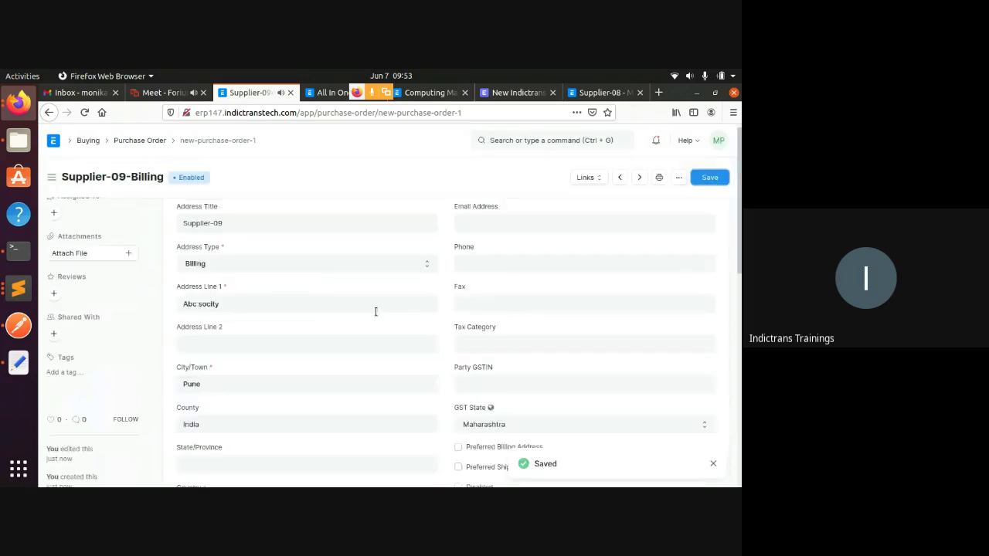
pyautogui.scroll(-2, 371, 316)
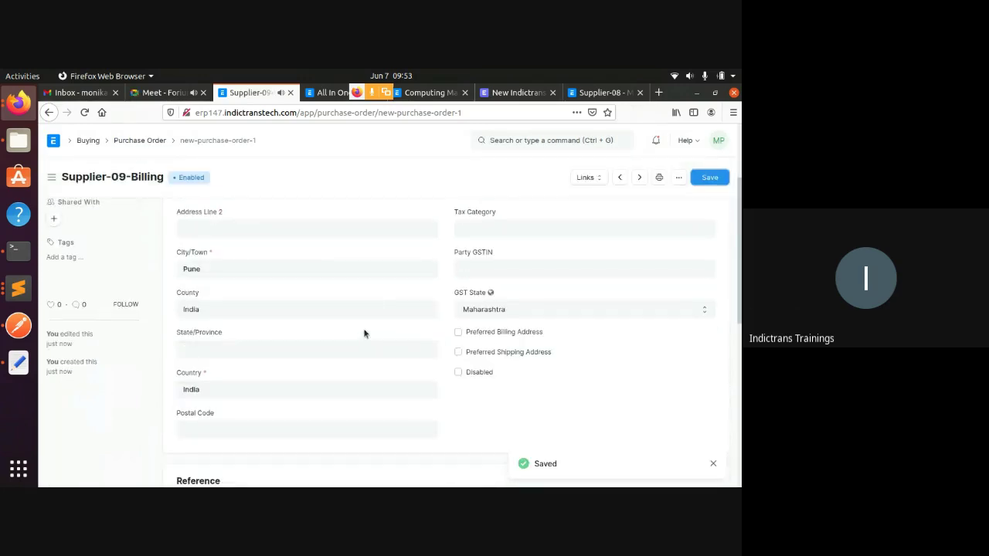
# - Reload the purchase order form and enter Supplier-09 as supplier with a required-by date of 07-06-2021
pyautogui.click(82, 113)
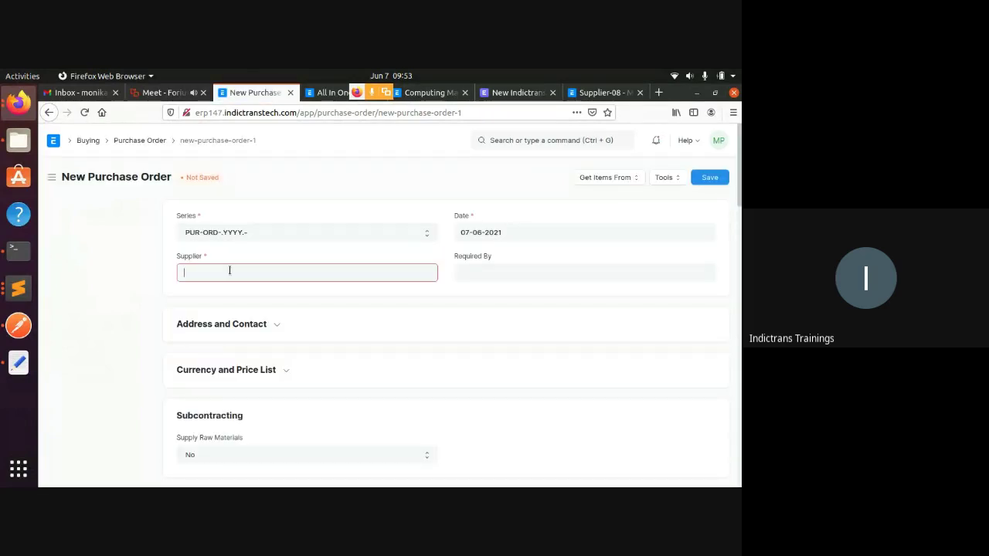
pyautogui.write('s')
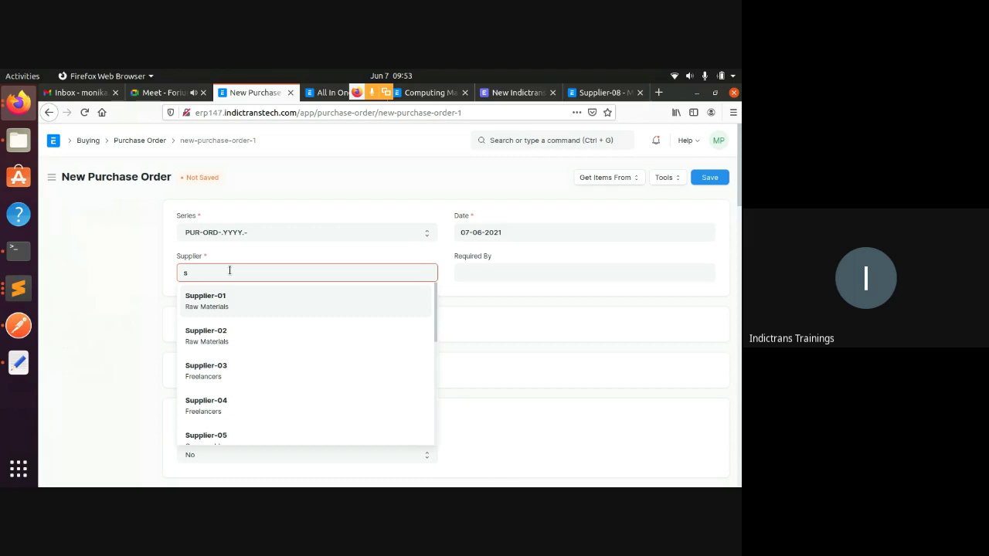
pyautogui.scroll(-5, 226, 361)
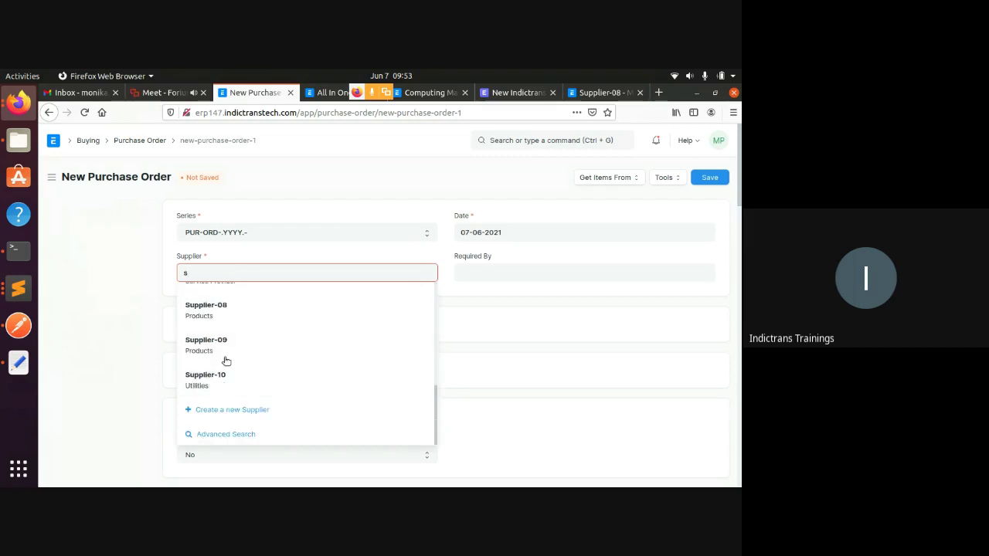
pyautogui.click(226, 357)
pyautogui.scroll(-1, 464, 278)
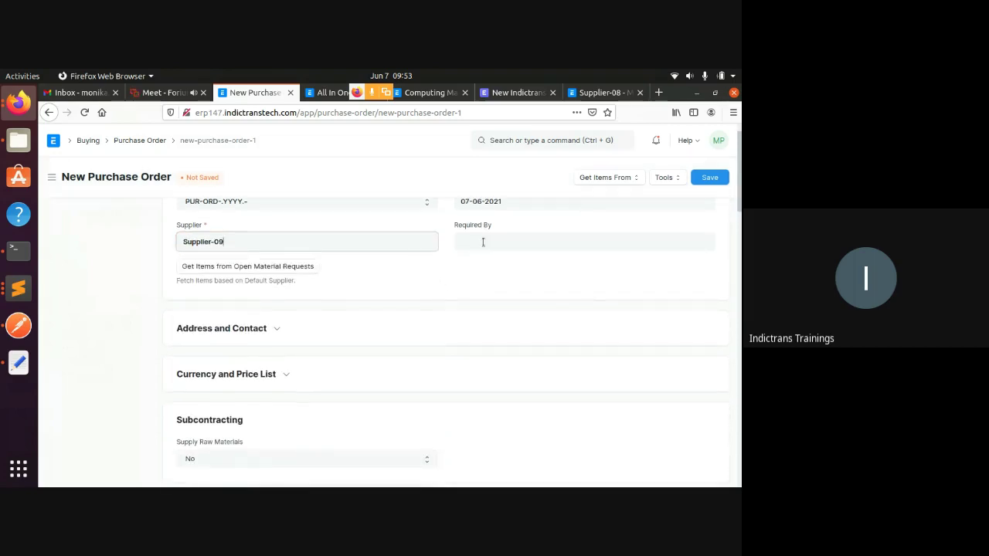
pyautogui.click(483, 242)
pyautogui.click(485, 327)
# - Clear the price list under Currency and Price List, look at the available lists, and reselect Standard Buying
pyautogui.scroll(-3, 353, 360)
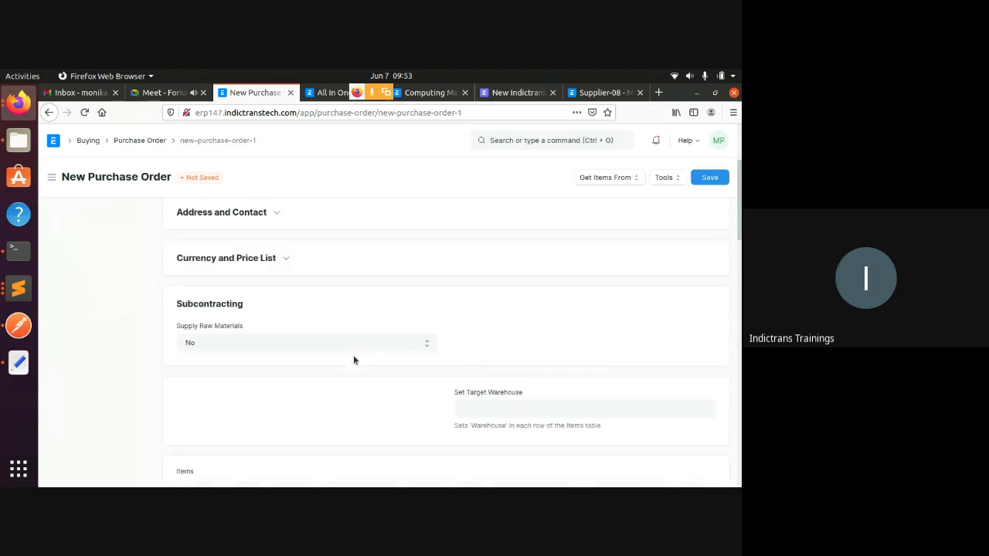
pyautogui.click(285, 252)
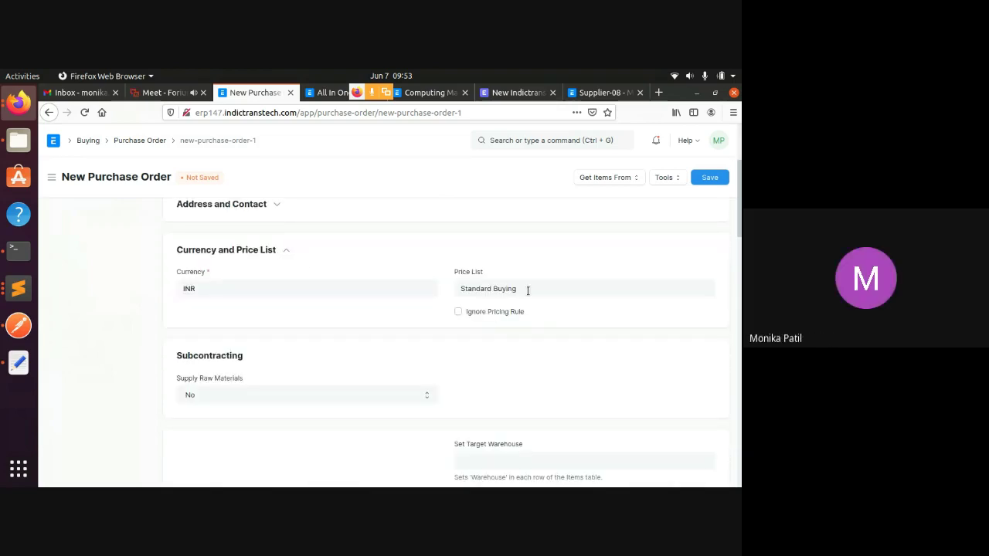
pyautogui.scroll(-1, 528, 291)
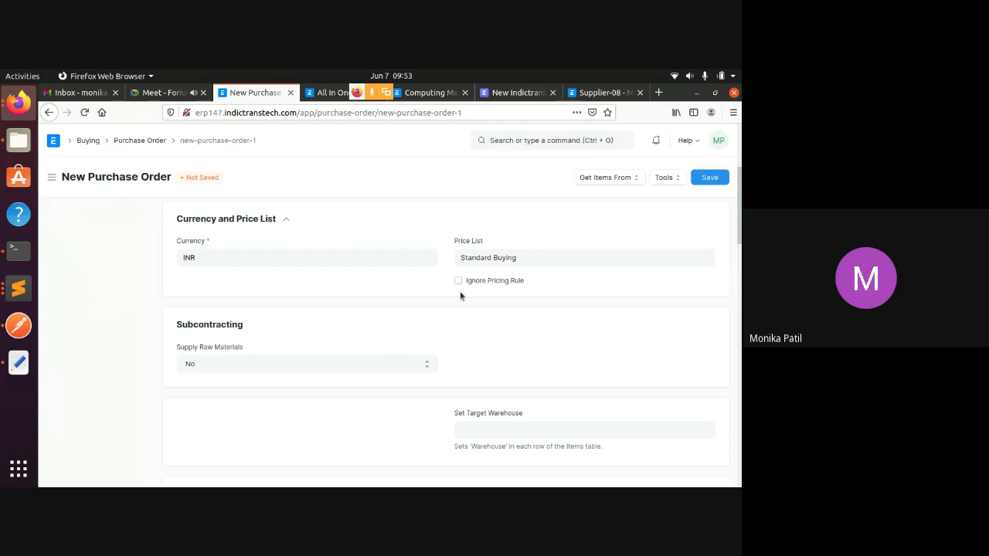
pyautogui.click(527, 257)
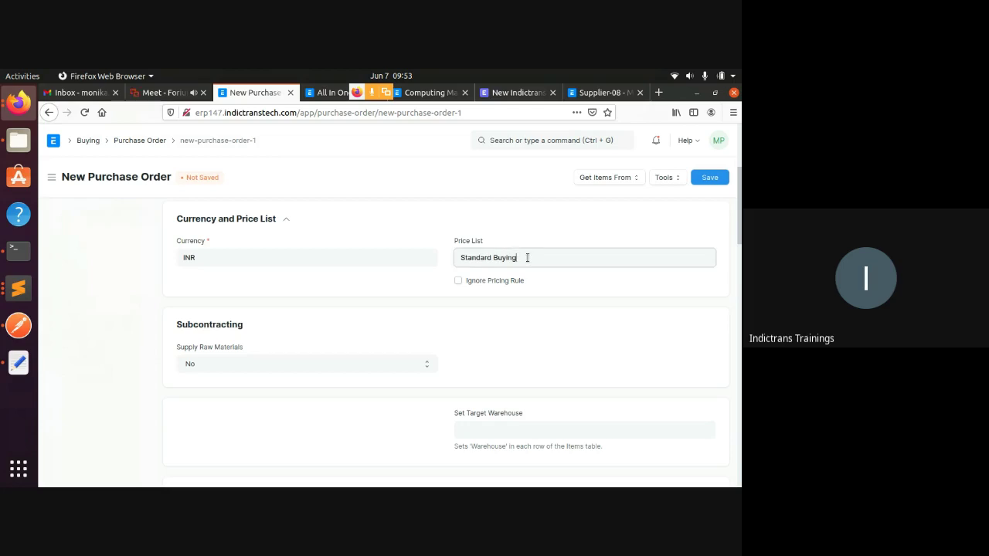
pyautogui.doubleClick(527, 257)
pyautogui.click(526, 258)
pyautogui.doubleClick(527, 257)
pyautogui.tripleClick(527, 257)
pyautogui.press('BackSpace')
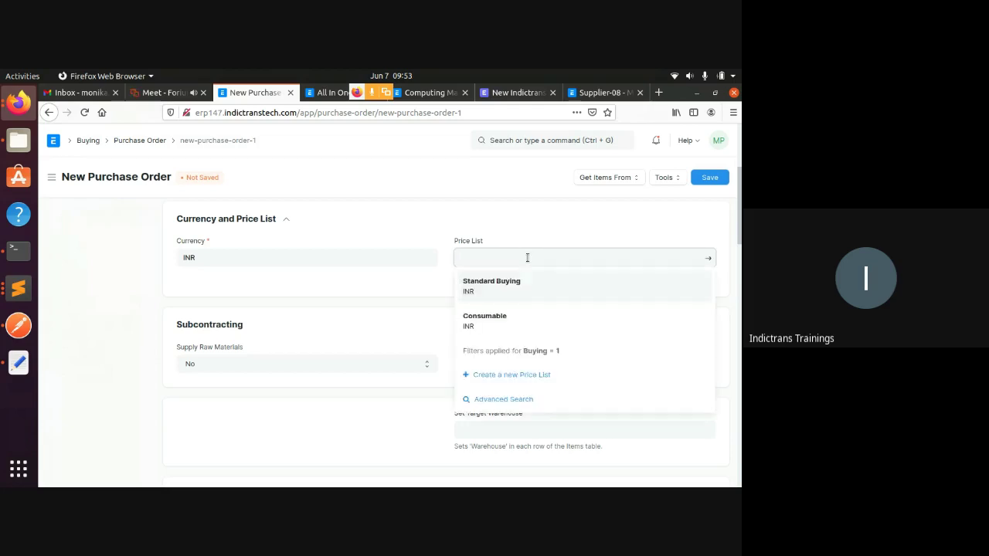
pyautogui.scroll(-1, 528, 294)
pyautogui.click(513, 265)
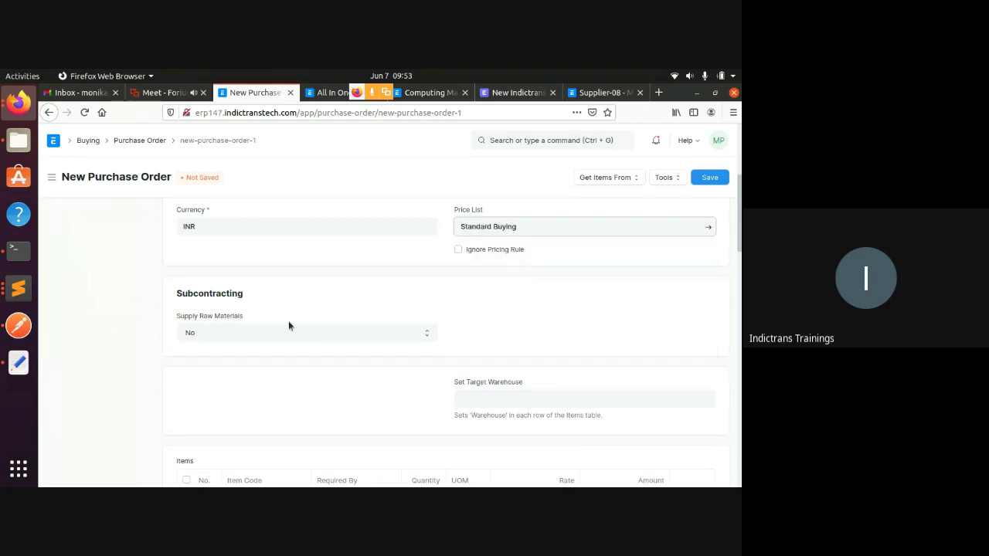
# - Add the laptop product Product-LT as the item in the first row of the Items table
pyautogui.scroll(-3, 269, 298)
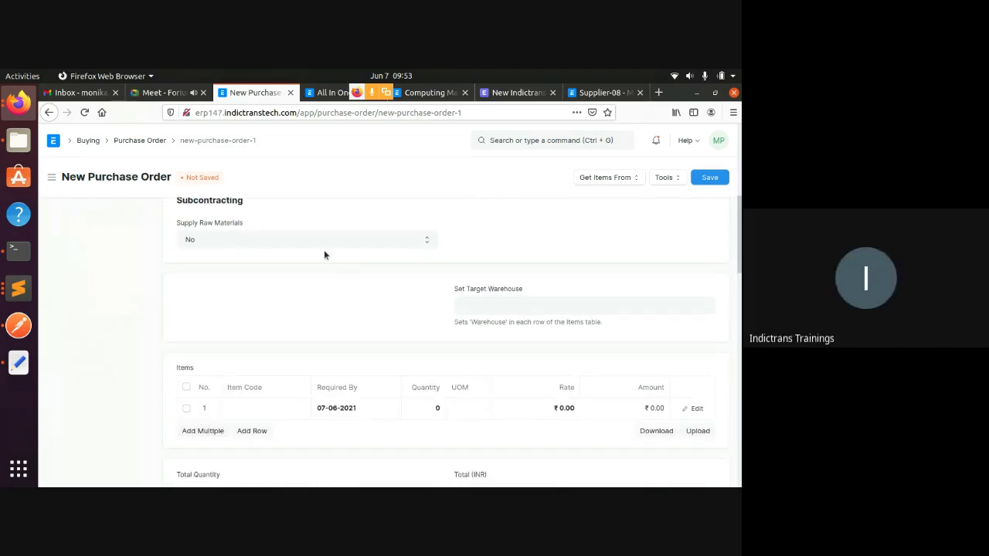
pyautogui.scroll(1, 247, 263)
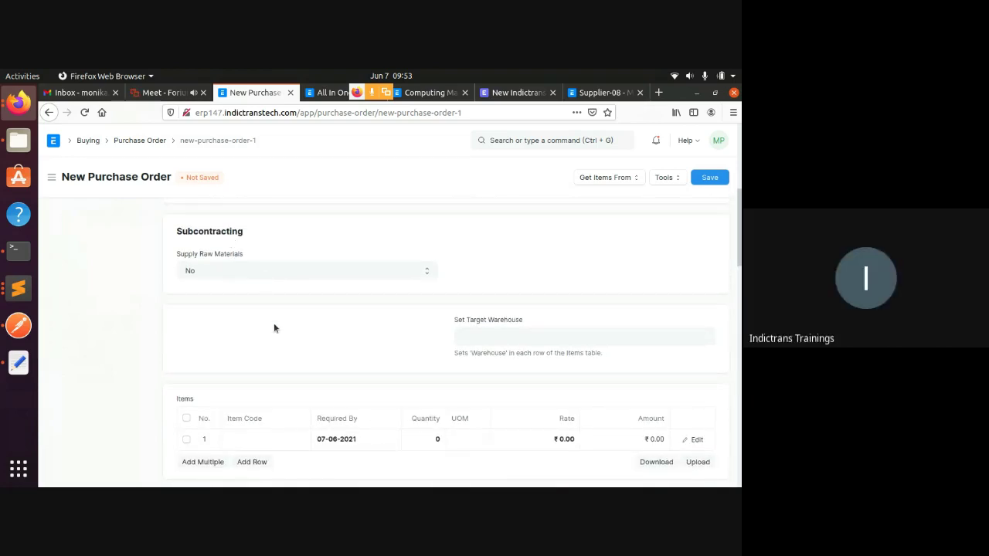
pyautogui.scroll(-3, 274, 327)
pyautogui.scroll(-1, 305, 380)
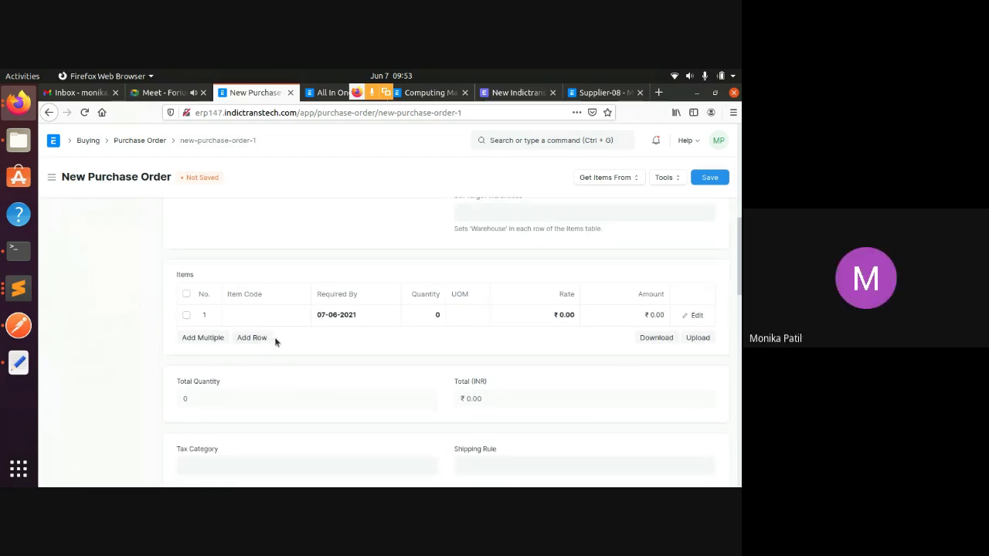
pyautogui.click(261, 317)
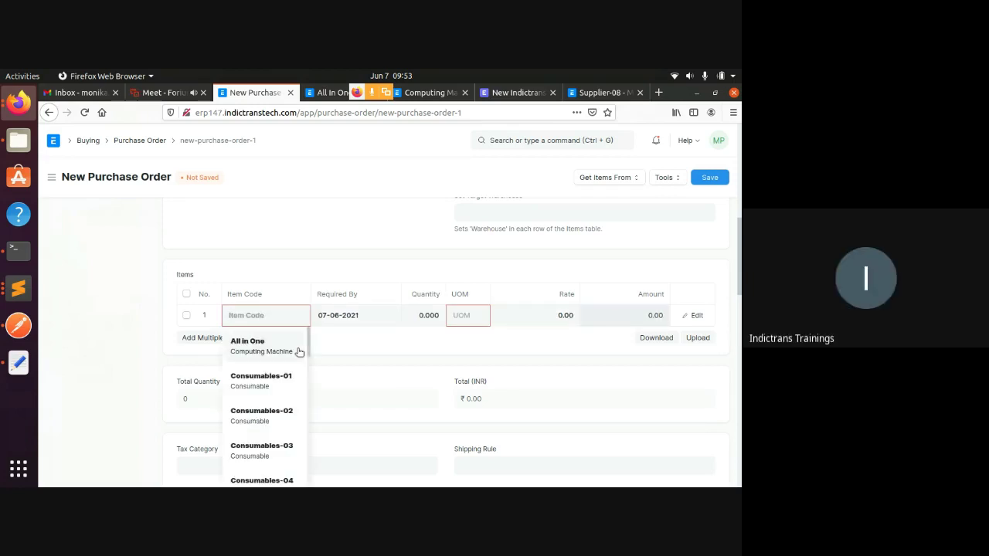
pyautogui.write('la')
pyautogui.click(271, 347)
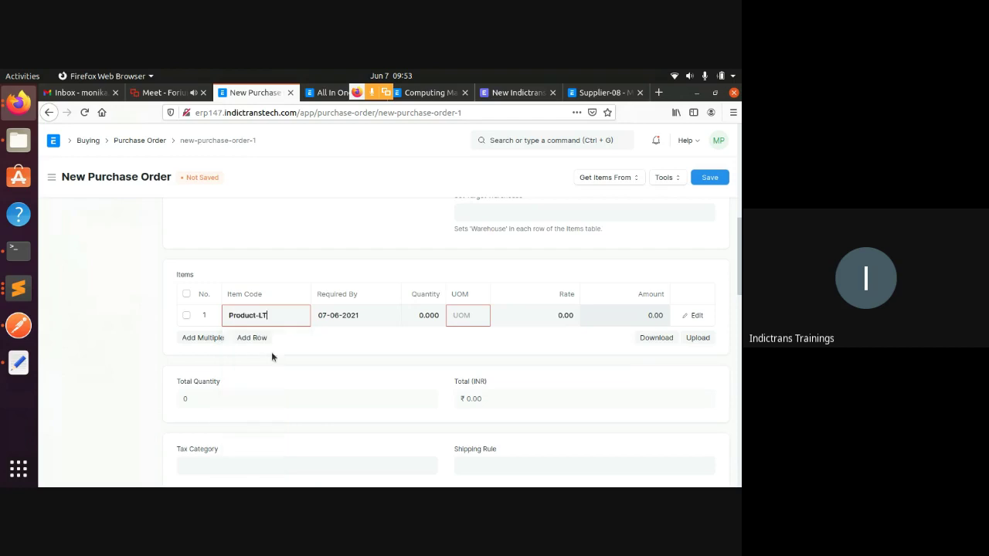
pyautogui.scroll(-2, 436, 347)
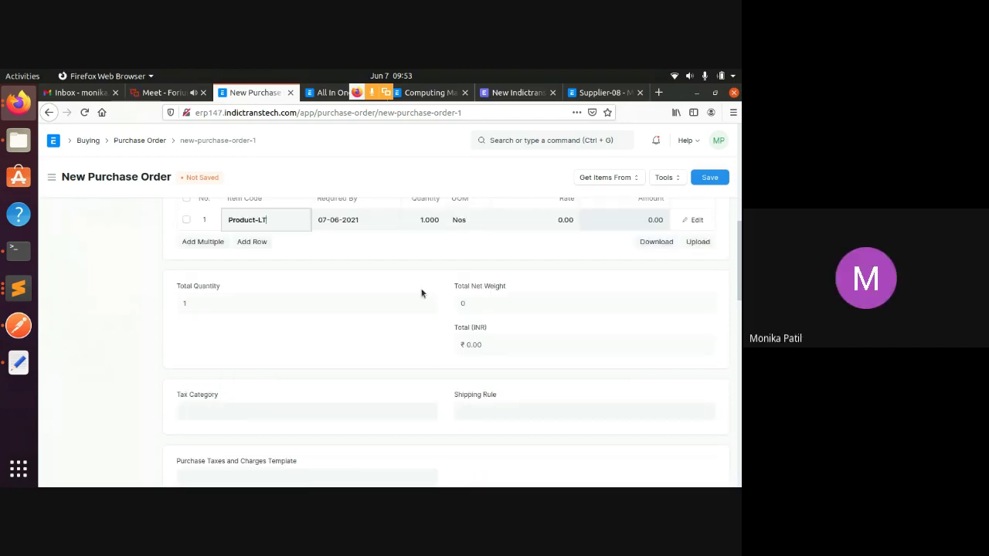
pyautogui.scroll(1, 450, 288)
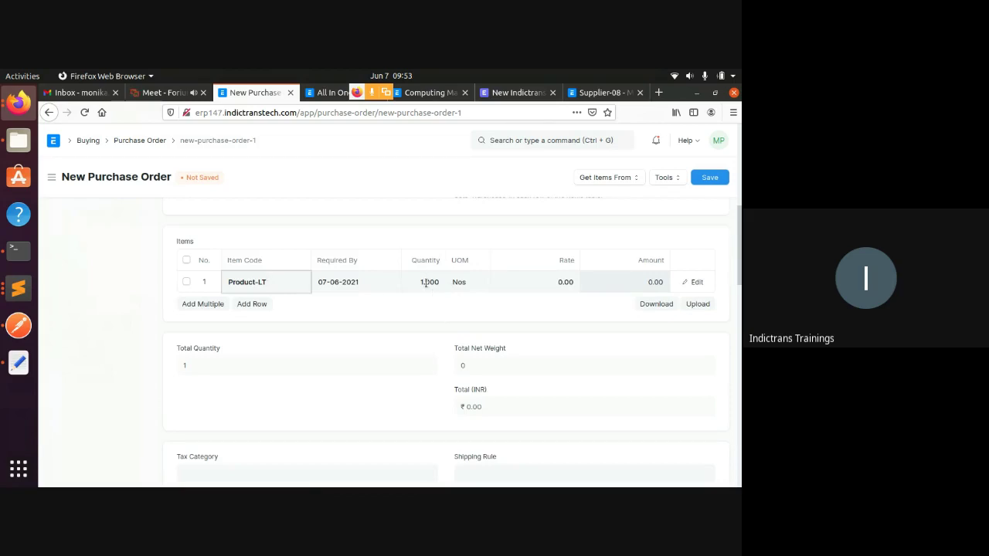
# - Set the Product-LT quantity to 20 and add the desktop item Product-DT in a second row with quantity 20
pyautogui.click(426, 282)
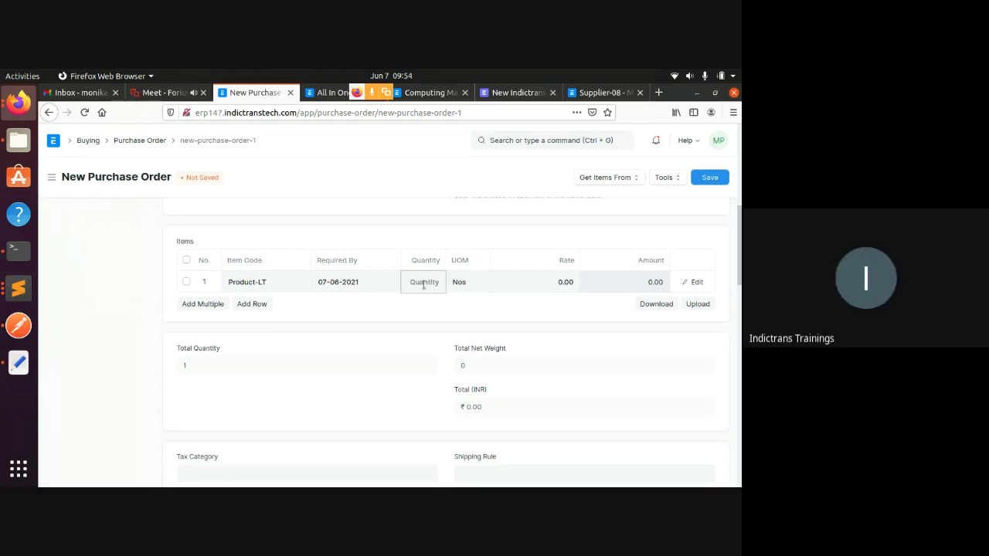
pyautogui.write('20')
pyautogui.click(253, 304)
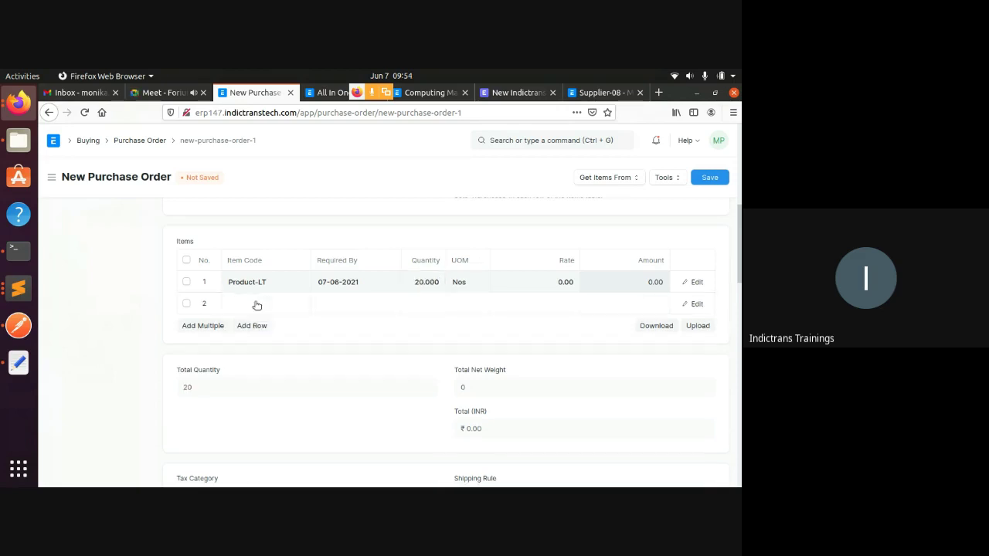
pyautogui.click(253, 302)
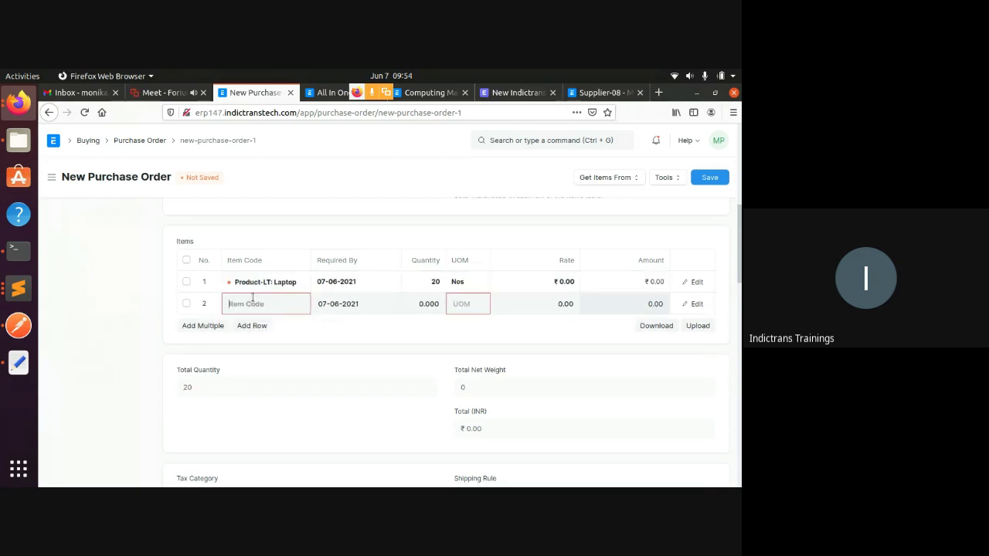
pyautogui.write('des')
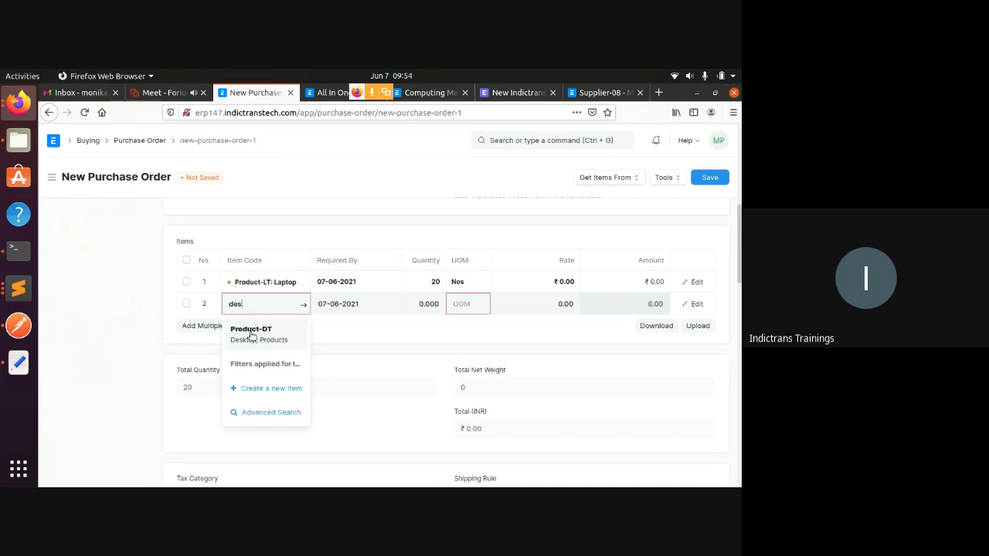
pyautogui.click(251, 332)
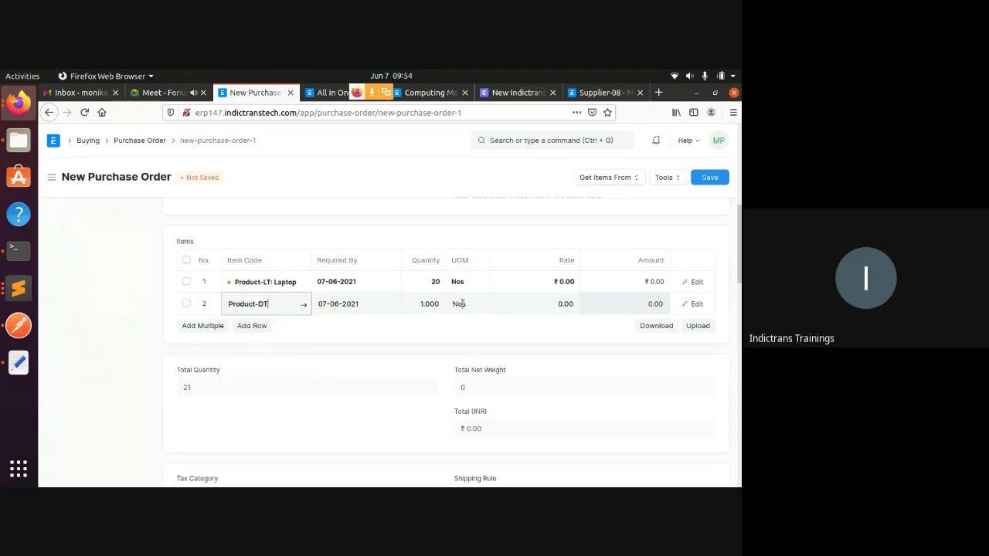
pyautogui.click(427, 304)
pyautogui.press('BackSpace')
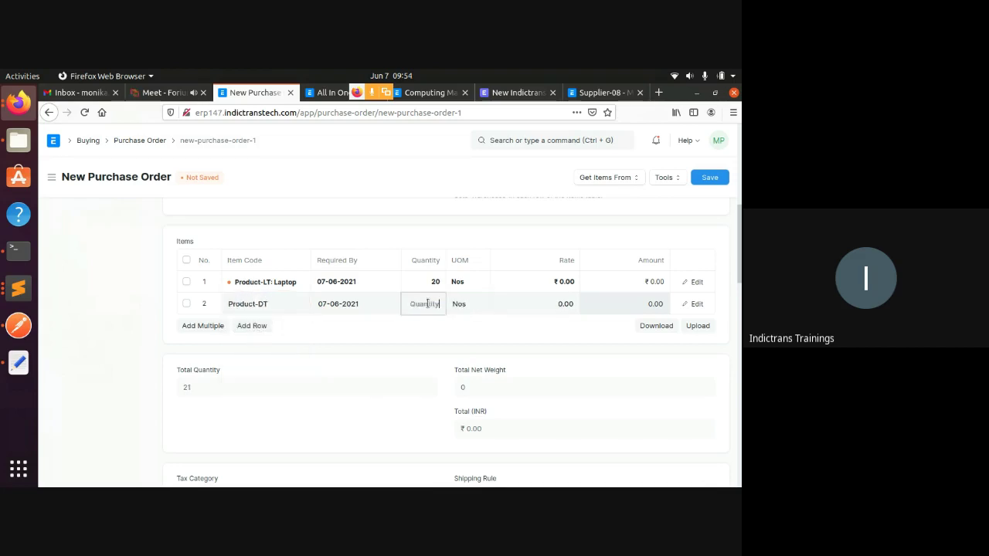
pyautogui.write('20')
# - Set the rate of Product-LT to 25000 and the rate of Product-DT to 20000 in the Items table
pyautogui.click(552, 282)
pyautogui.click(552, 282)
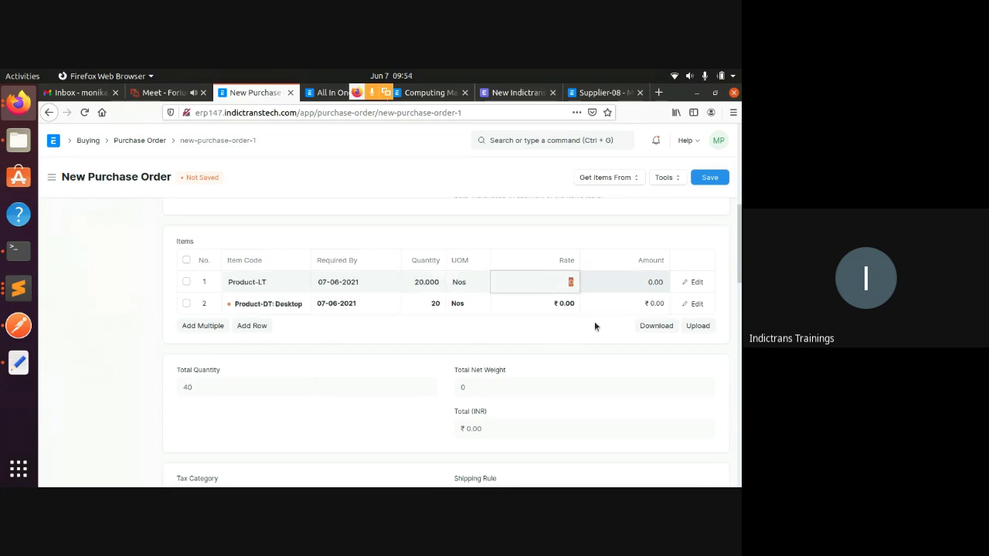
pyautogui.scroll(3, 598, 320)
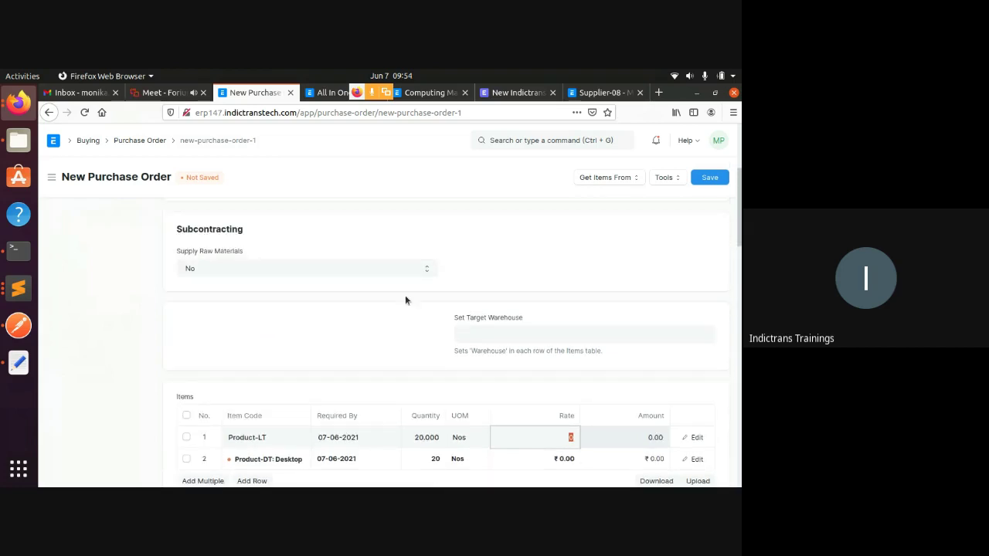
pyautogui.scroll(-3, 420, 347)
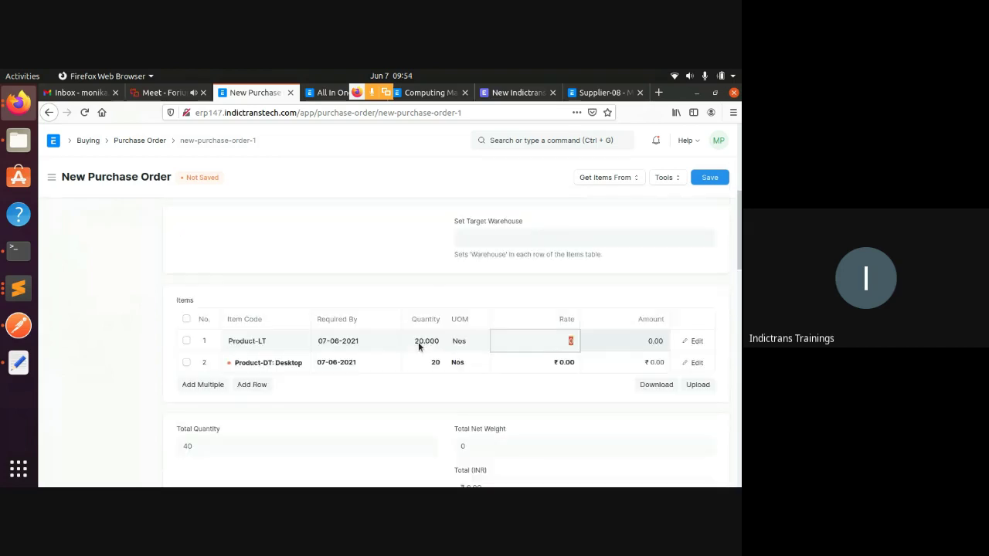
pyautogui.click(566, 315)
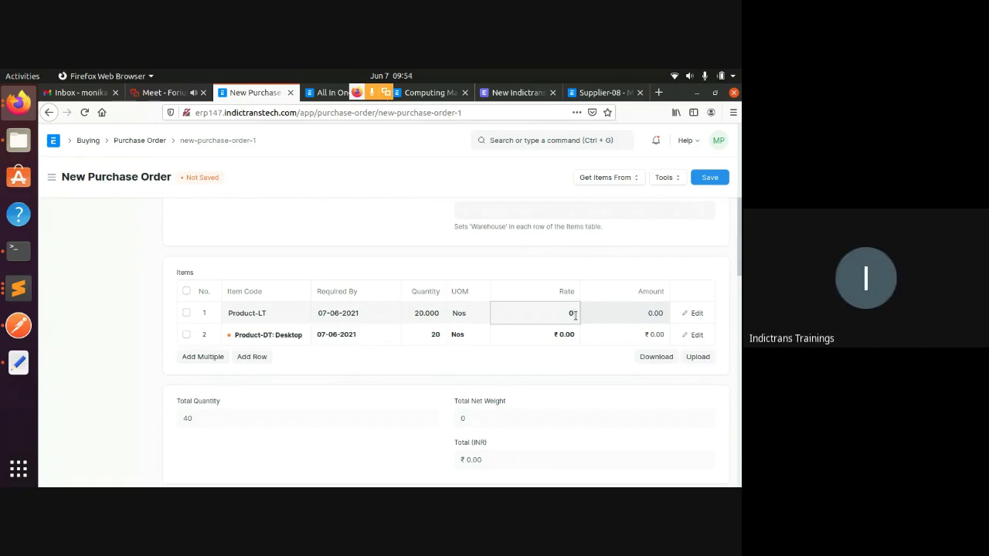
pyautogui.press('BackSpace')
pyautogui.write('25000')
pyautogui.click(553, 334)
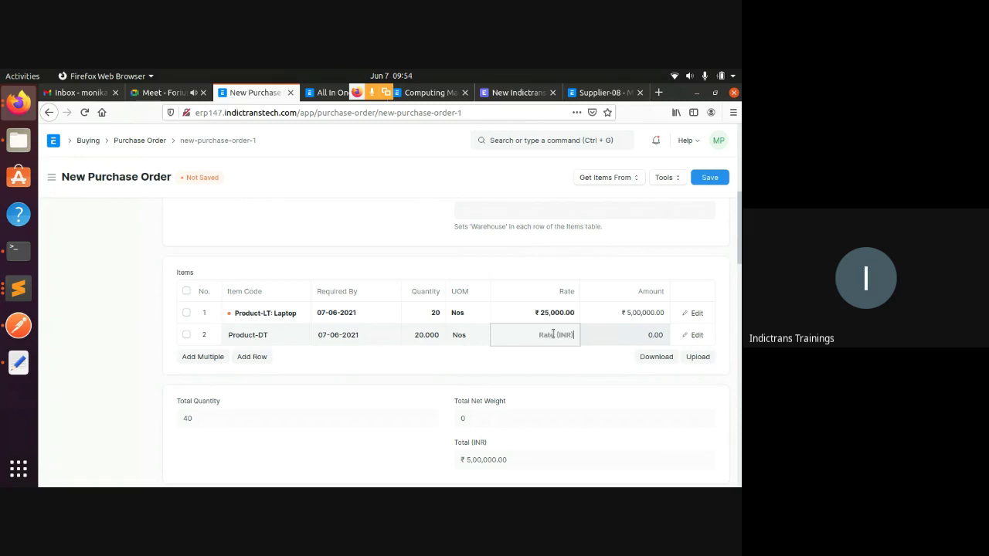
pyautogui.write('20000')
pyautogui.click(604, 364)
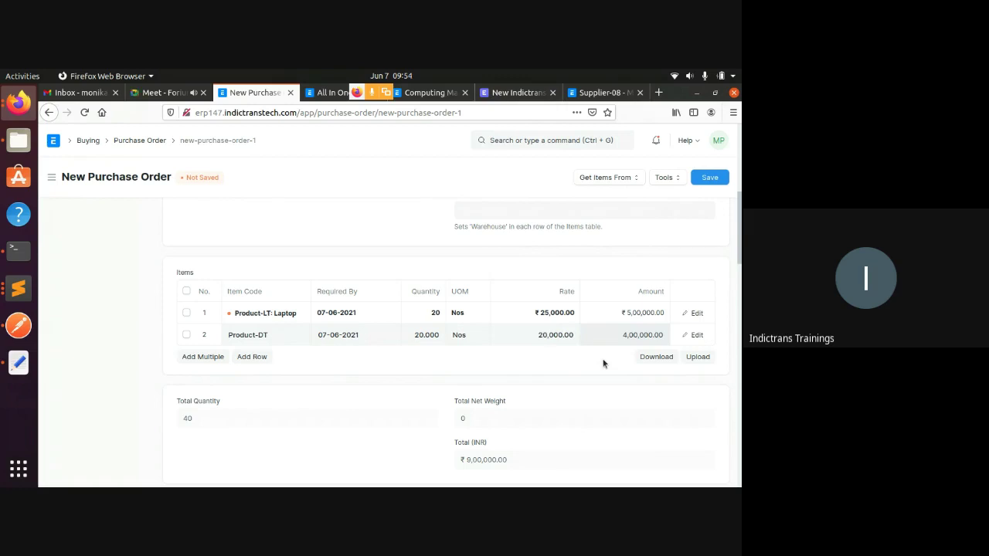
# - Examine the full details of the Product-LT row, including rates, item tax template, warehouse and available quantities, and close them
pyautogui.scroll(-1, 300, 371)
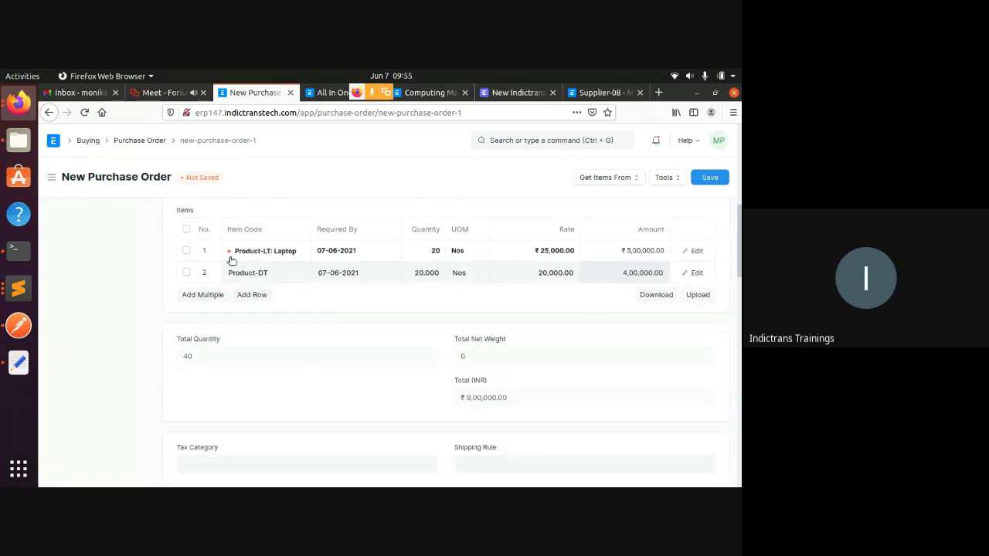
pyautogui.moveTo(229, 258)
pyautogui.scroll(-1, 392, 296)
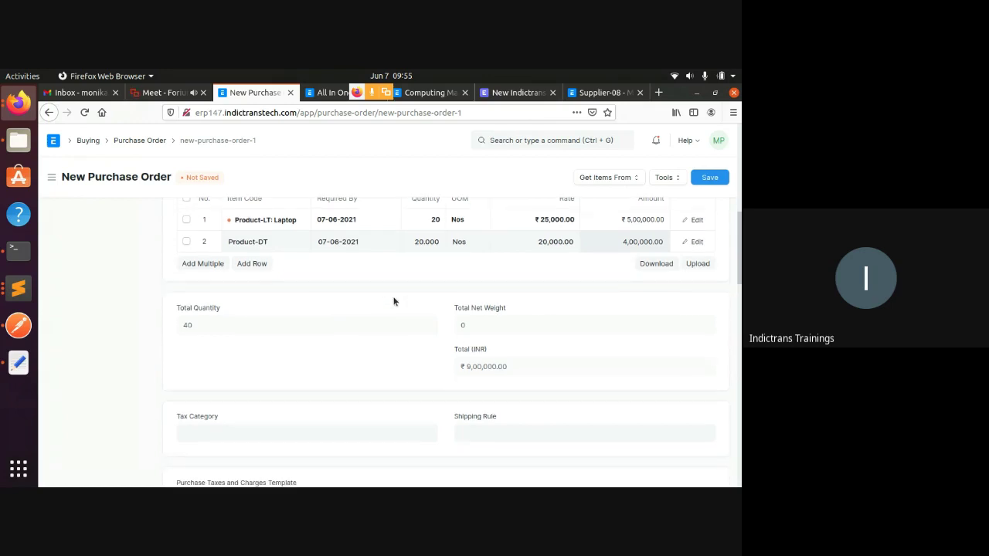
pyautogui.scroll(2, 393, 301)
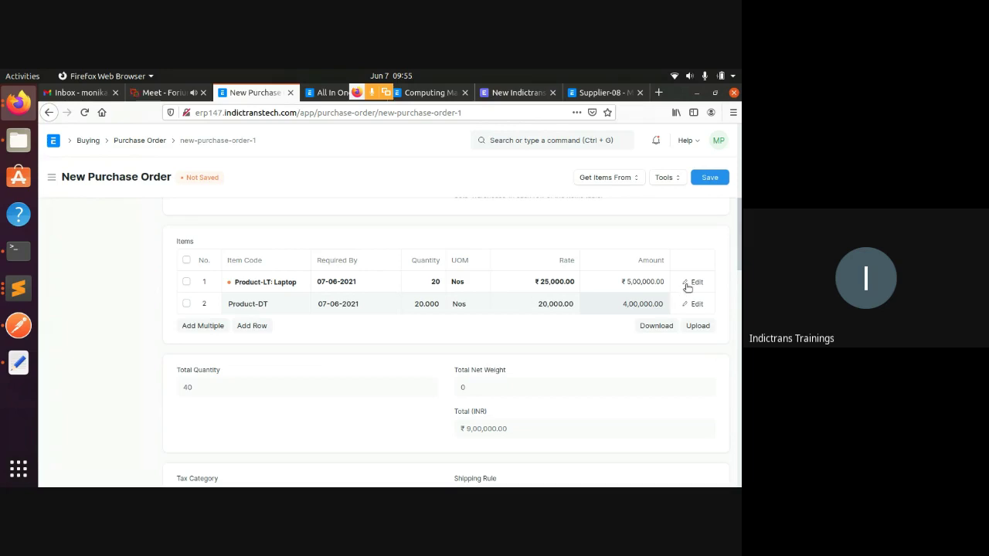
pyautogui.click(693, 282)
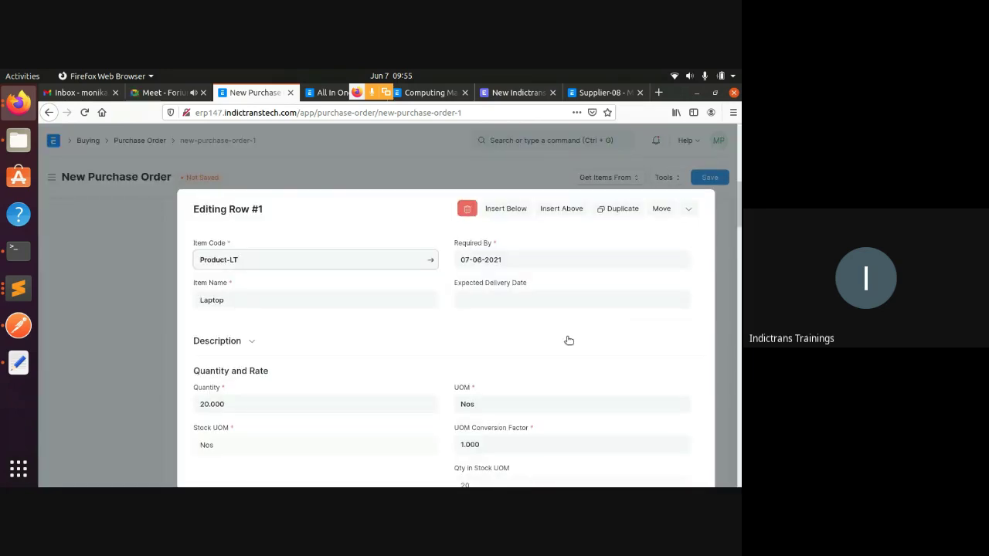
pyautogui.scroll(-2, 569, 341)
pyautogui.scroll(-2, 567, 341)
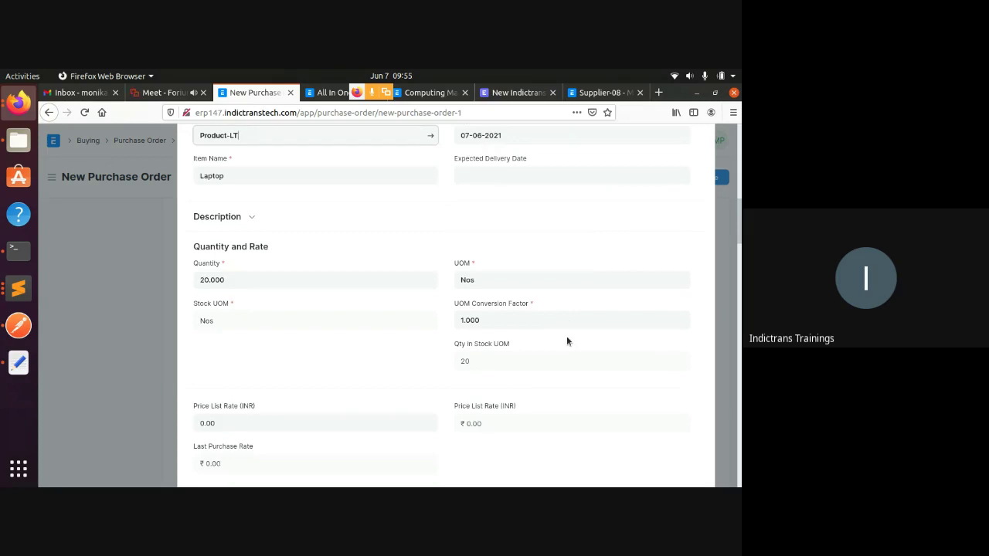
pyautogui.scroll(-1, 567, 341)
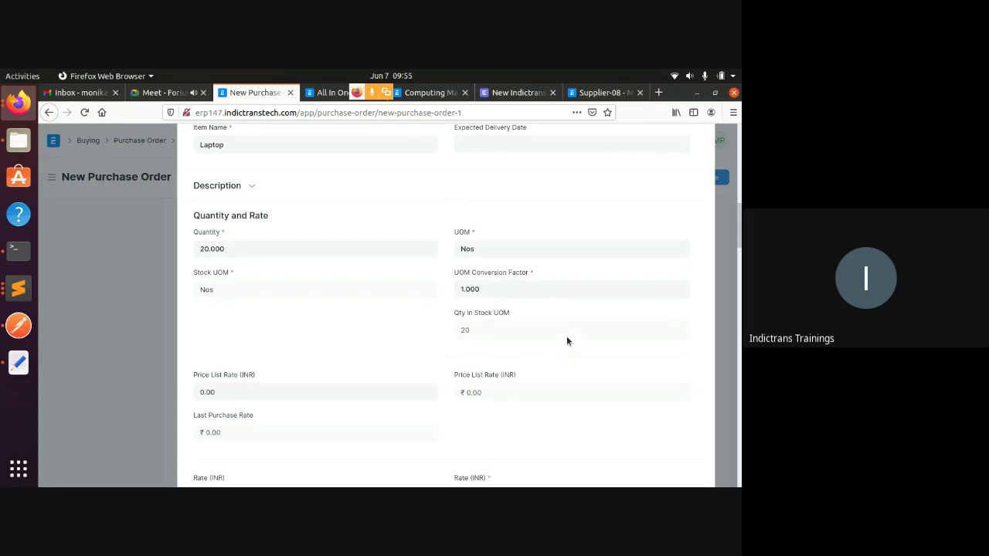
pyautogui.scroll(1, 566, 337)
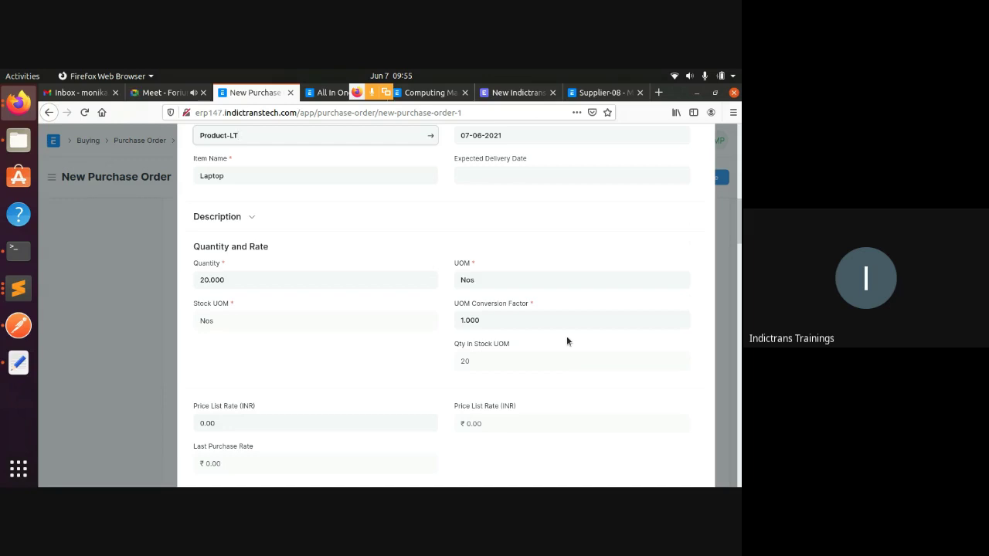
pyautogui.scroll(-1, 567, 340)
pyautogui.scroll(-6, 566, 341)
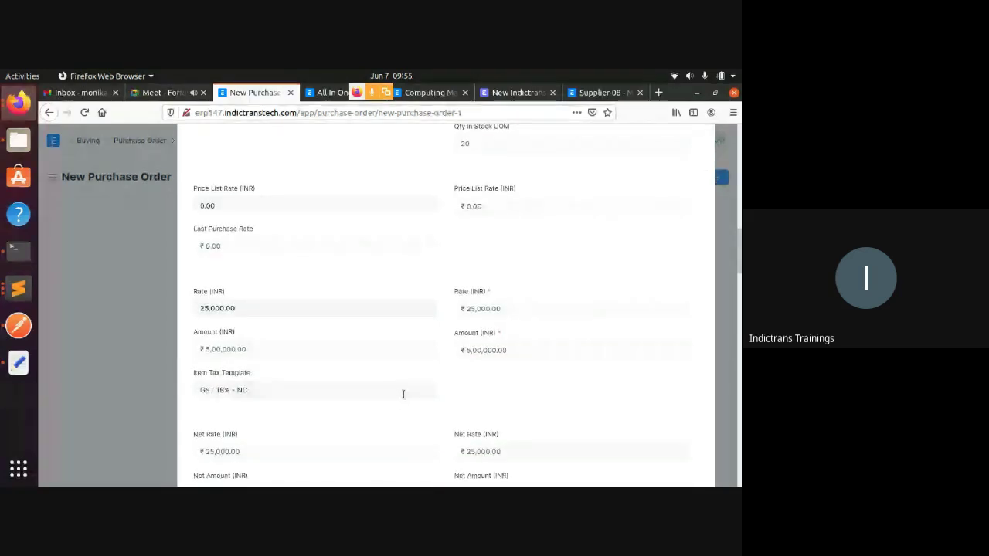
pyautogui.scroll(-2, 422, 394)
pyautogui.scroll(-1, 424, 395)
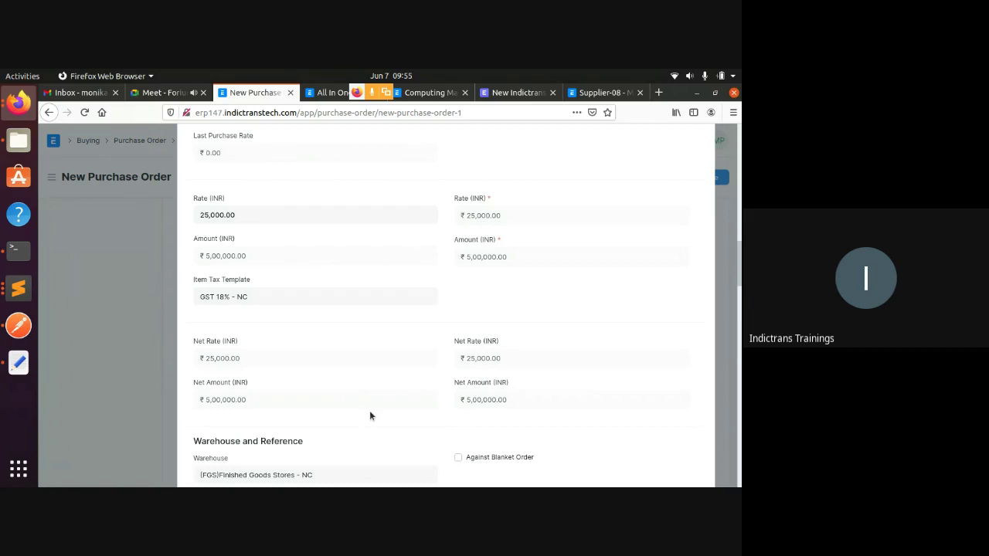
pyautogui.scroll(-3, 369, 416)
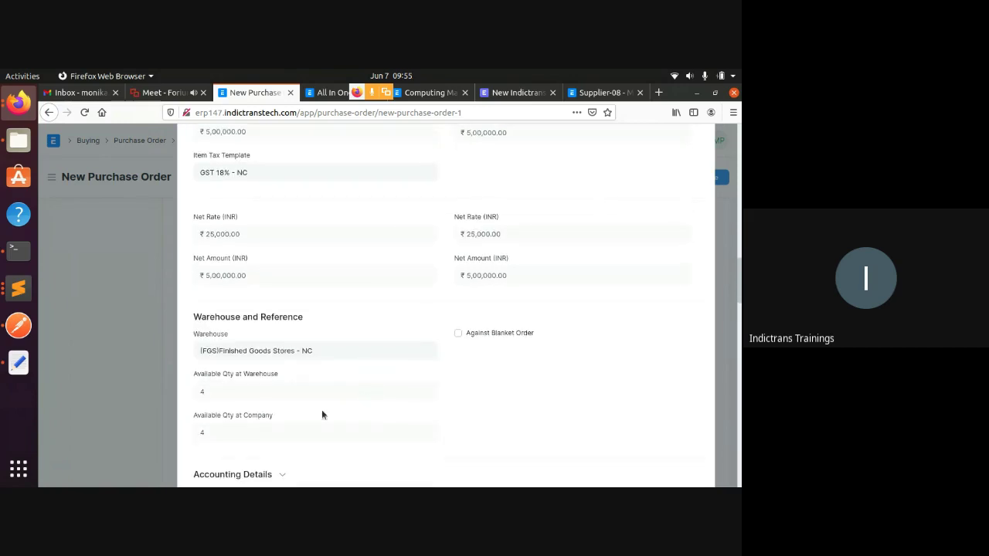
pyautogui.scroll(-1, 445, 364)
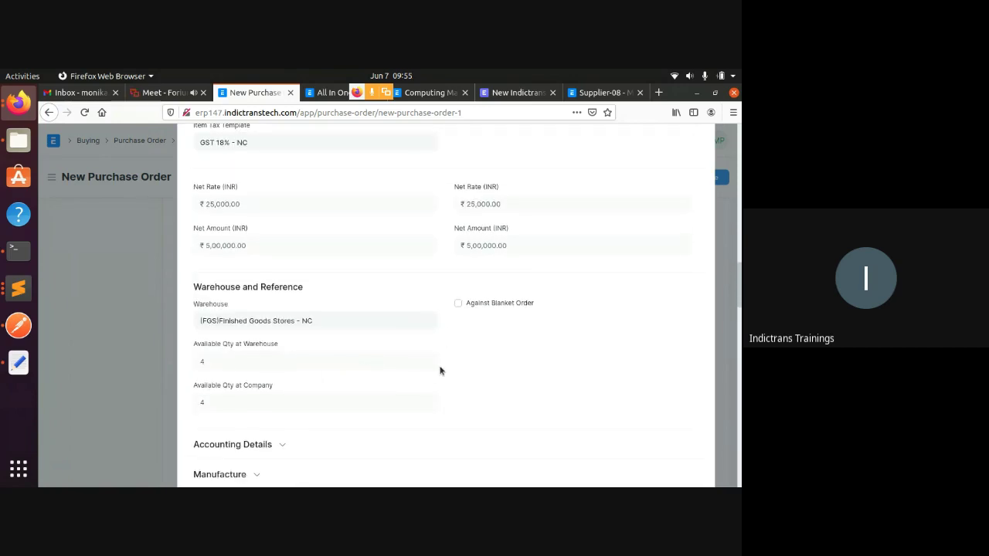
pyautogui.scroll(-2, 440, 371)
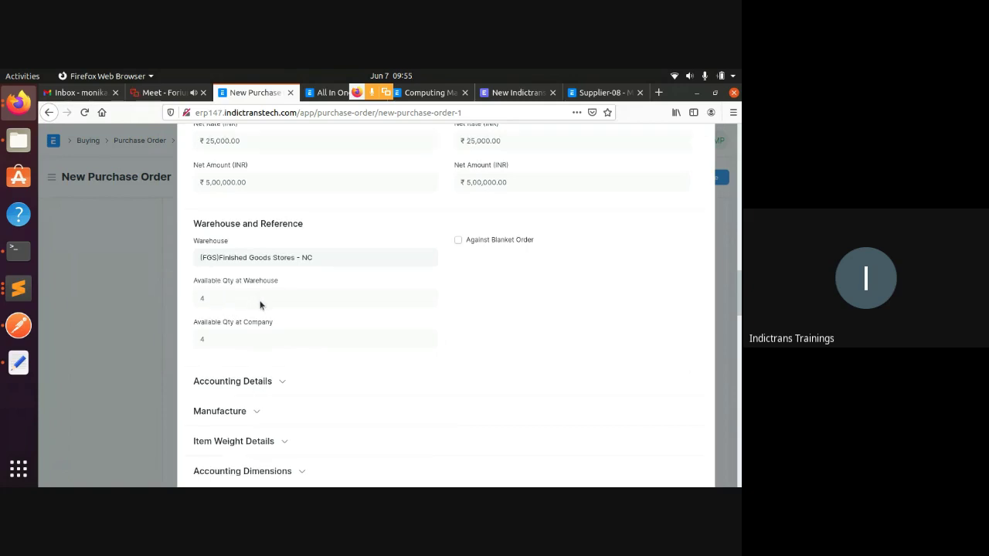
pyautogui.scroll(-3, 279, 342)
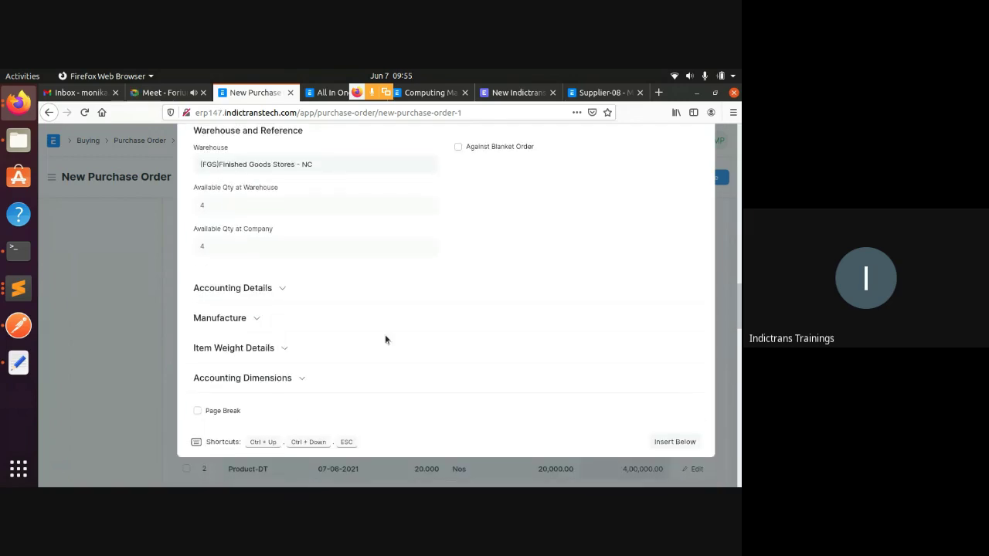
pyautogui.scroll(10, 387, 338)
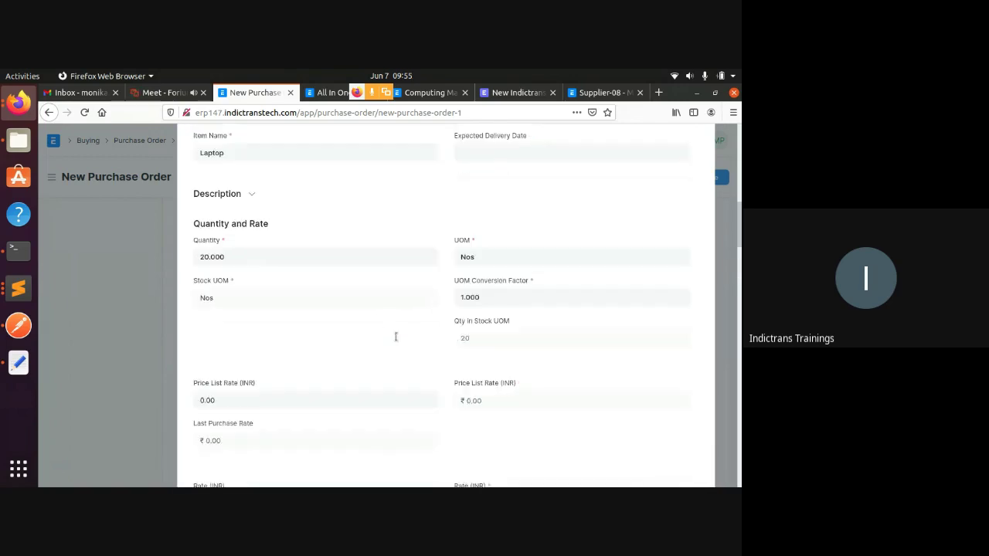
pyautogui.scroll(4, 396, 337)
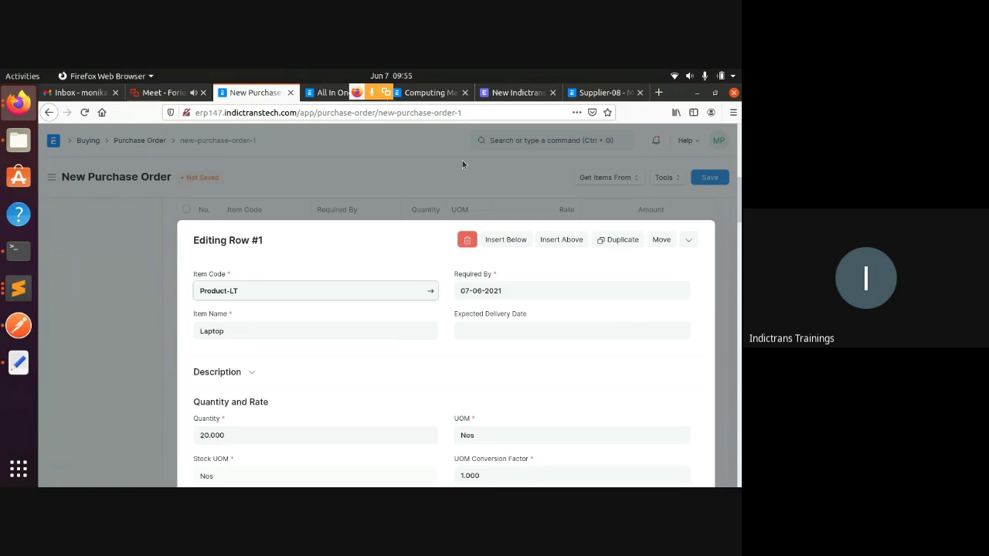
pyautogui.click(689, 240)
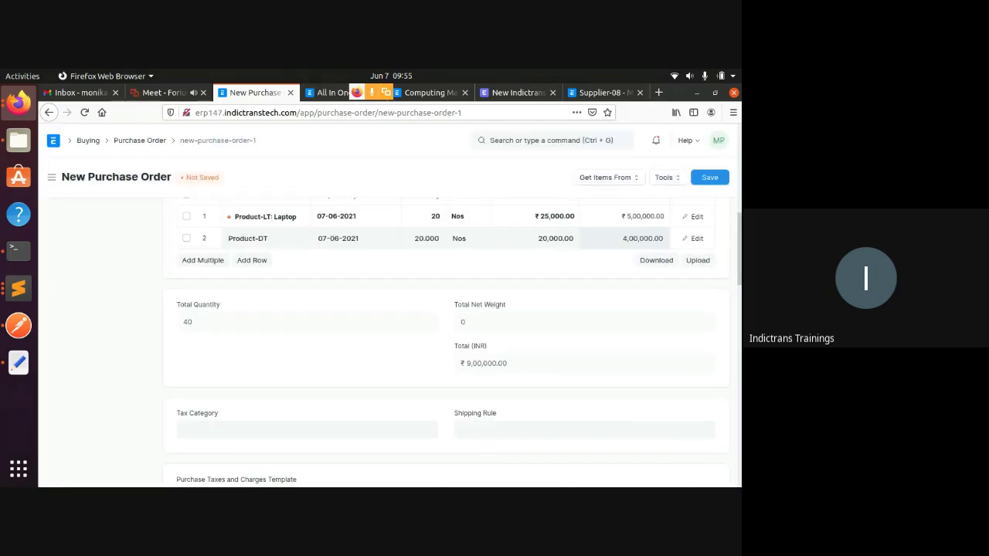
# - Apply the In State Purchase - NC template as the order's Purchase Taxes and Charges Template
pyautogui.scroll(-4, 740, 226)
pyautogui.scroll(5, 740, 225)
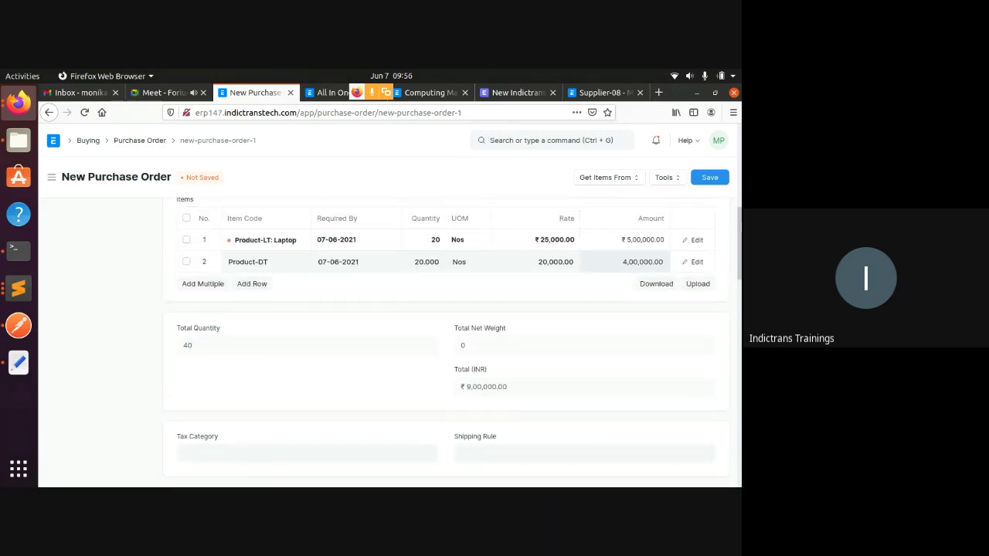
pyautogui.scroll(-4, 421, 301)
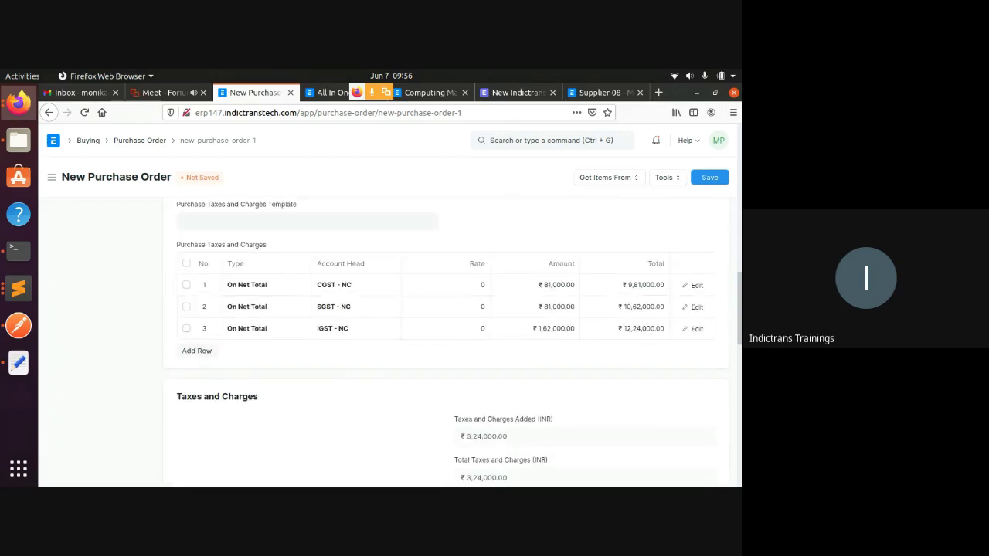
pyautogui.click(264, 225)
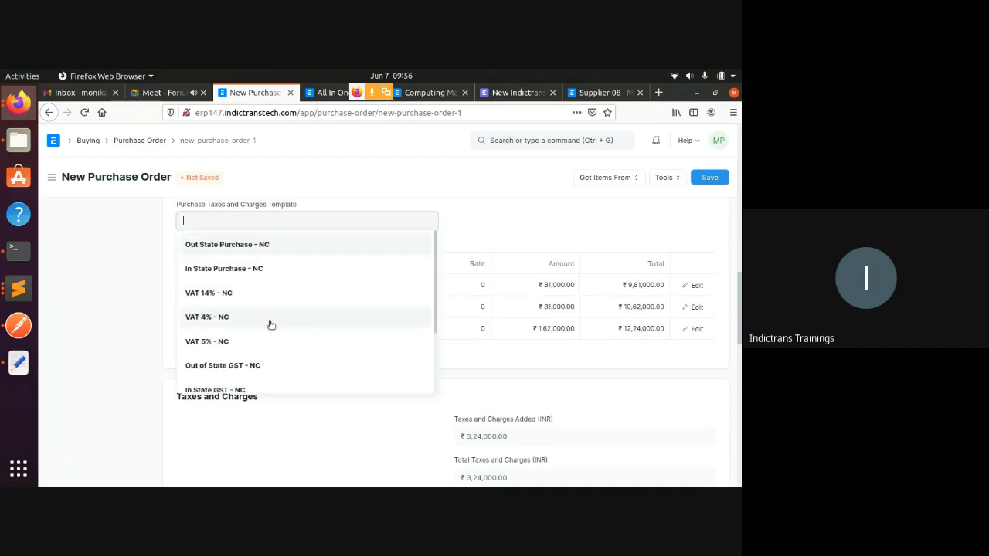
pyautogui.scroll(-3, 232, 281)
pyautogui.scroll(1, 230, 279)
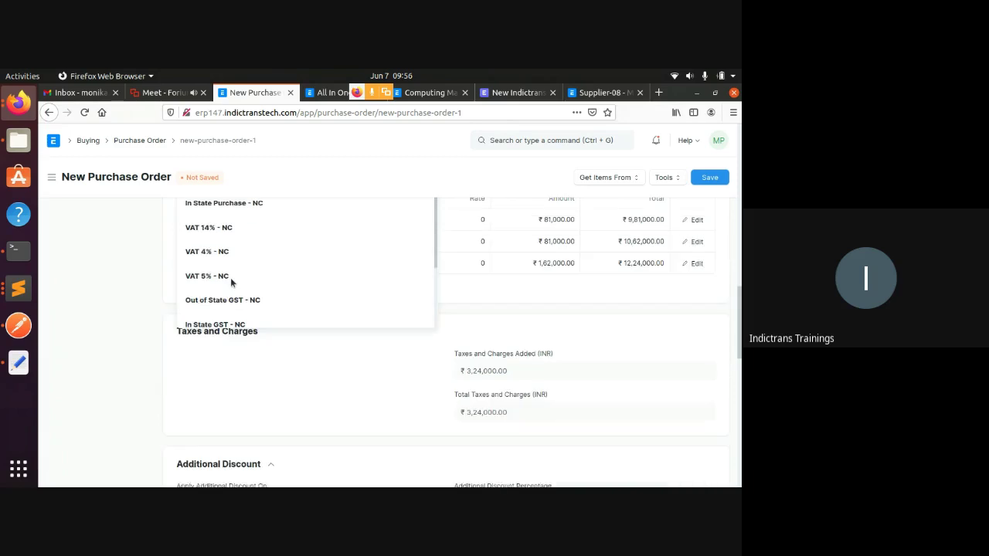
pyautogui.scroll(1, 251, 294)
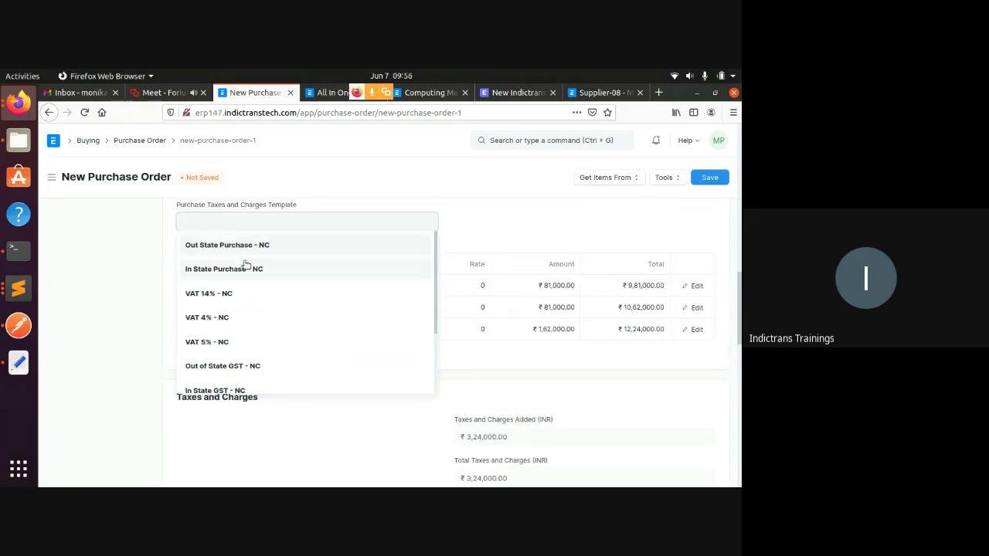
pyautogui.press('BackSpace')
pyautogui.write('In')
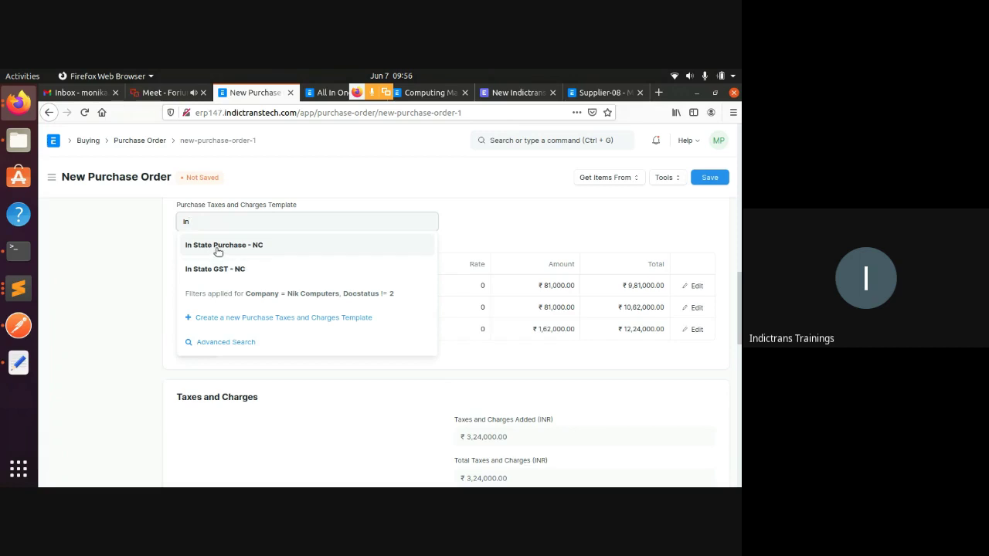
pyautogui.click(217, 245)
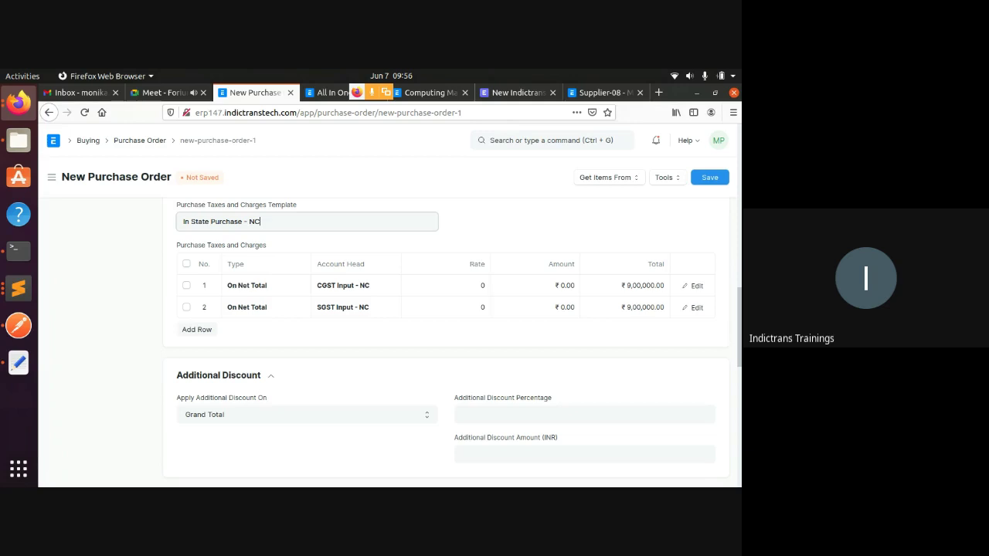
# - Examine the CGST Input - NC and SGST Input - NC rows in the order's Purchase Taxes and Charges table
pyautogui.scroll(1, 390, 309)
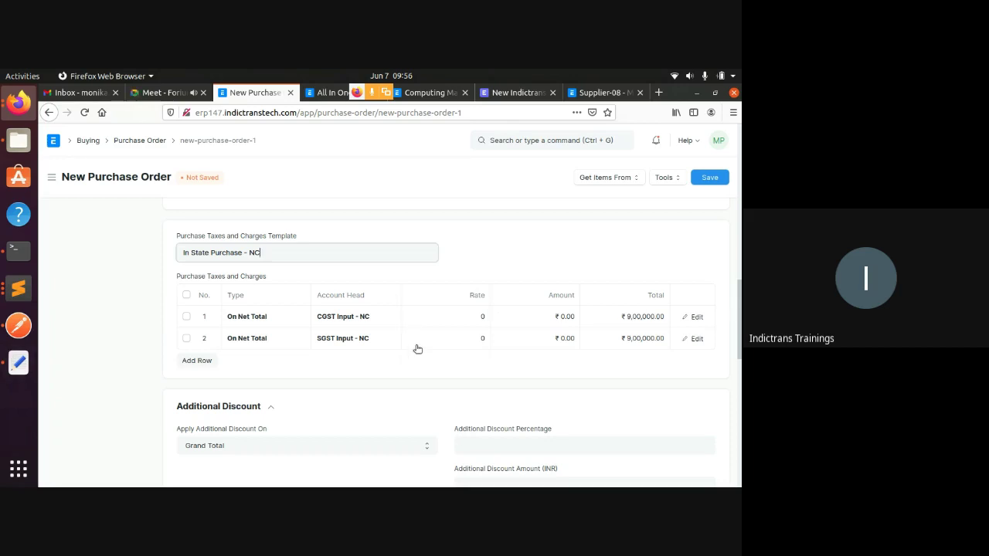
pyautogui.scroll(-1, 415, 348)
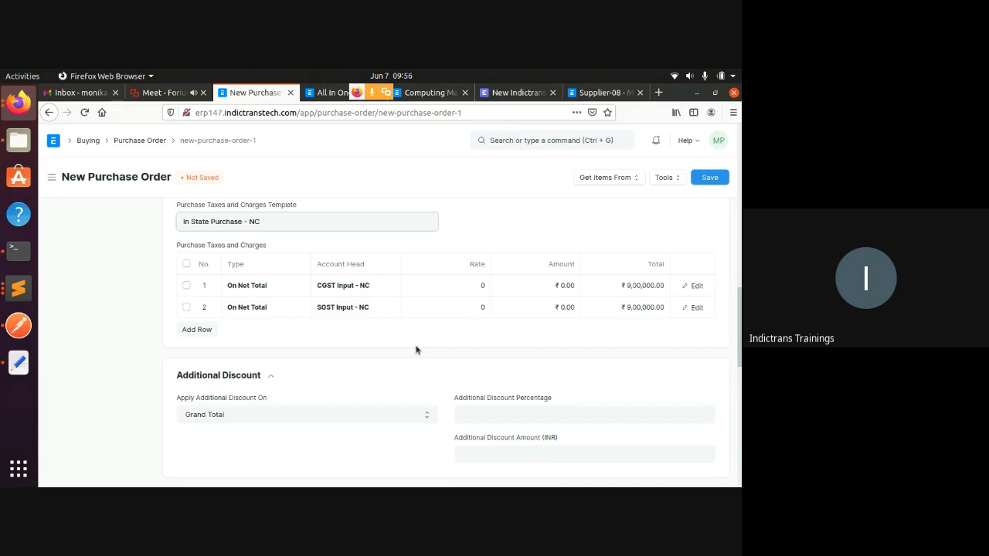
pyautogui.scroll(-1, 416, 350)
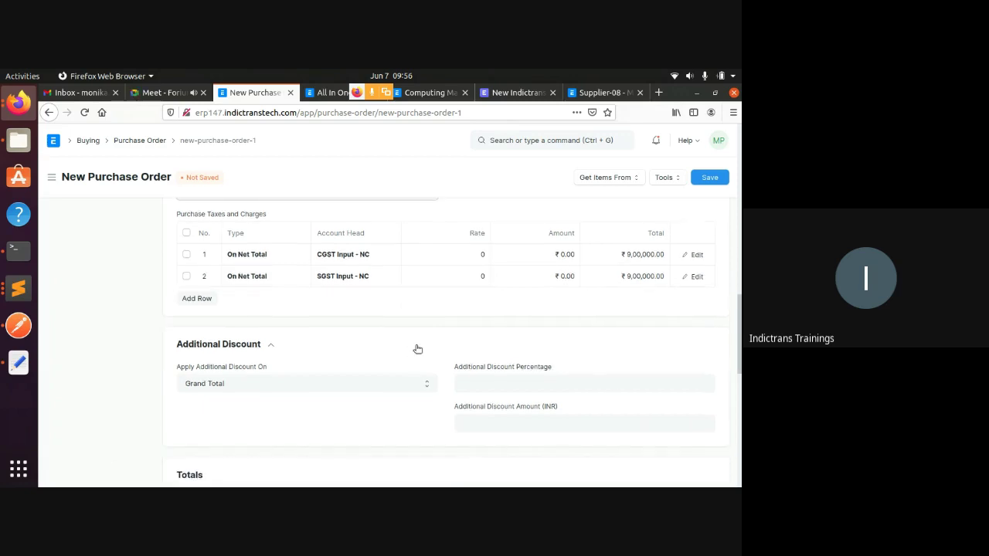
pyautogui.scroll(1, 415, 350)
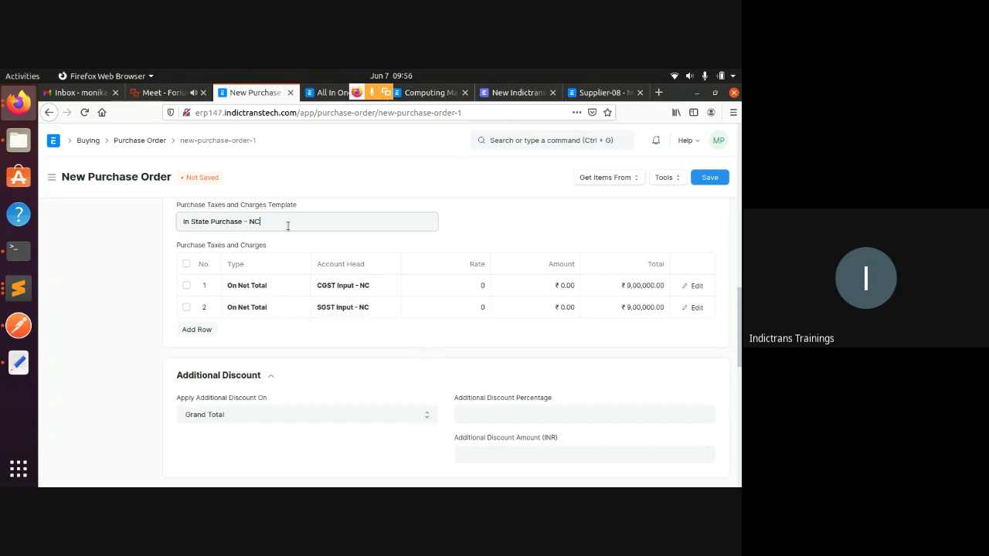
pyautogui.click(421, 92)
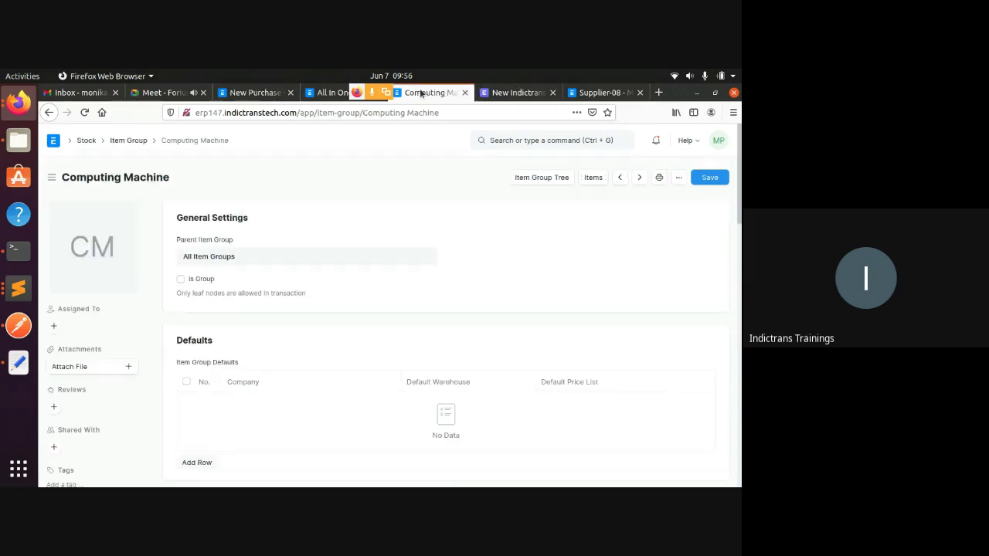
pyautogui.click(531, 140)
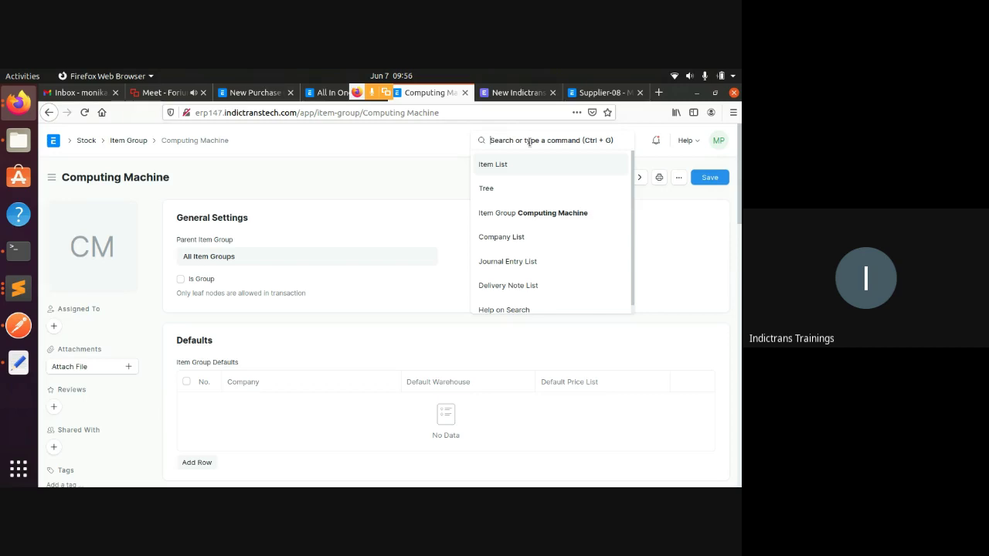
pyautogui.write('i')
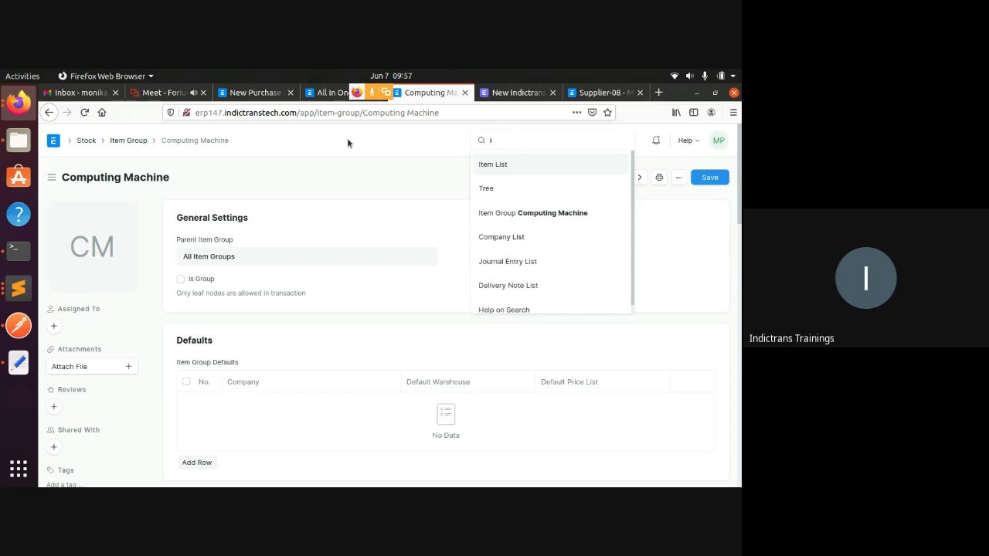
pyautogui.click(328, 92)
pyautogui.click(247, 93)
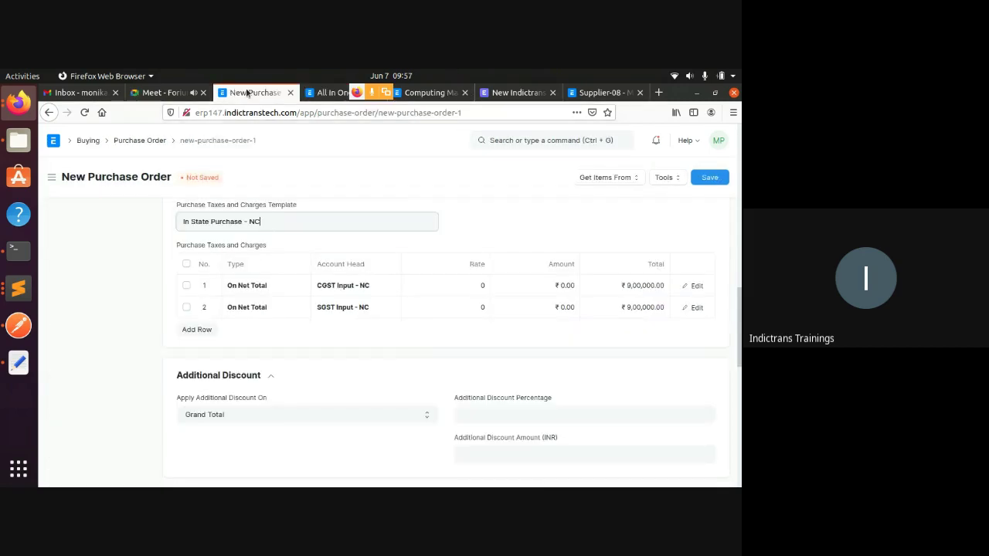
# - Open the In State Purchase - NC template from the order, examine its tax category and tax rows, and return to the purchase order
pyautogui.click(431, 222)
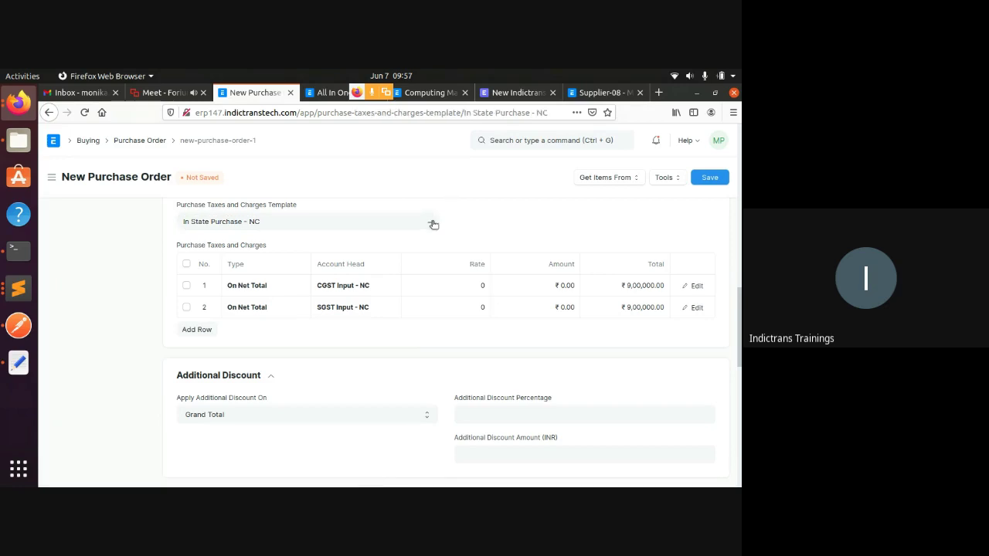
pyautogui.scroll(-3, 438, 271)
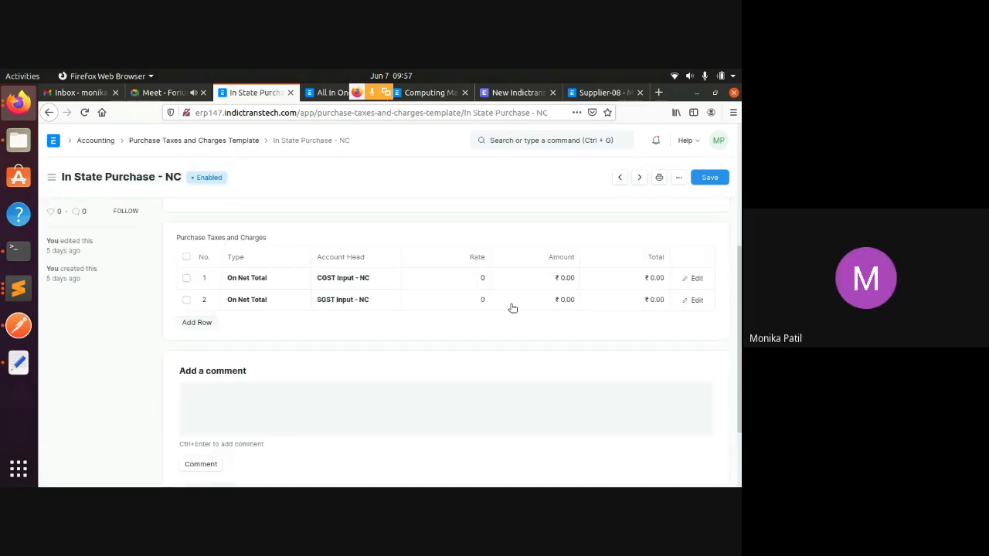
pyautogui.scroll(-1, 513, 308)
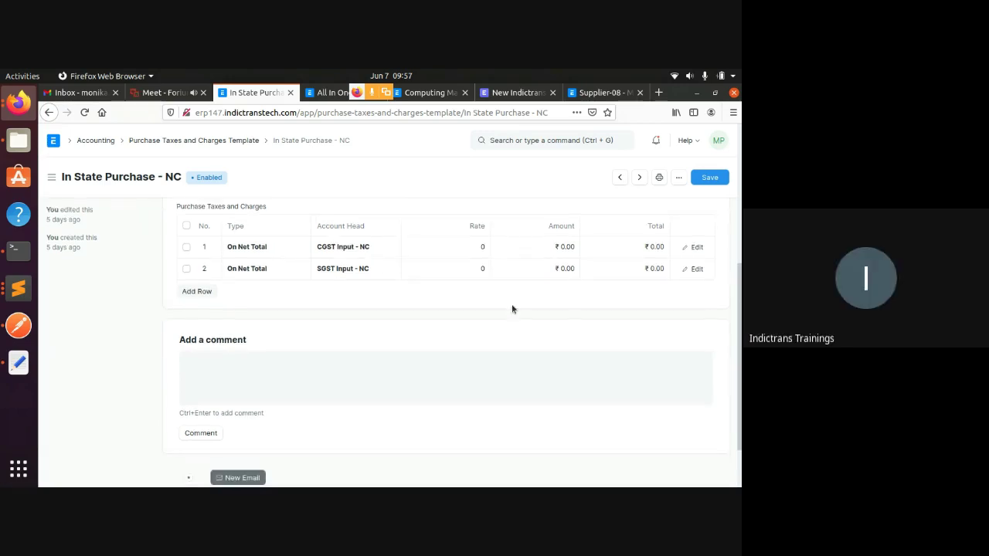
pyautogui.scroll(1, 511, 309)
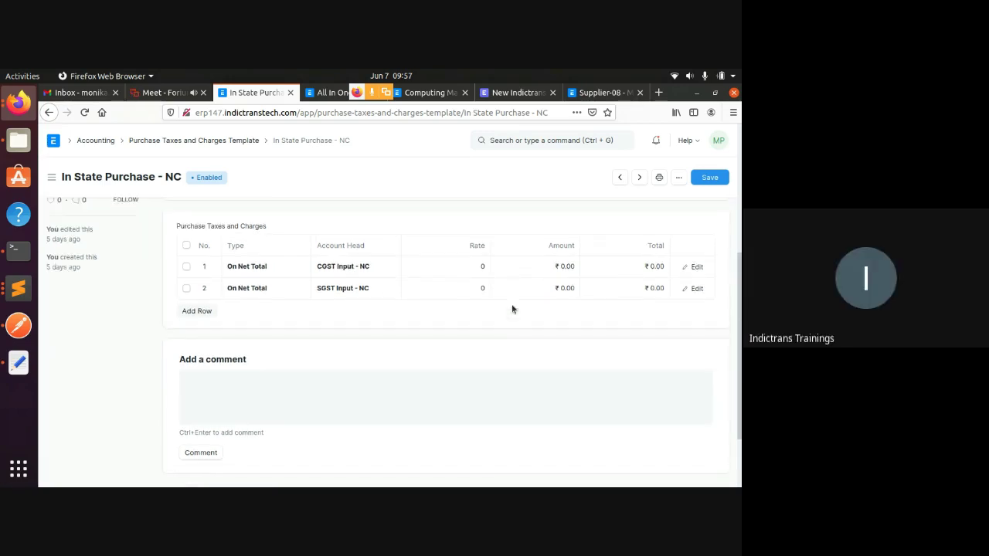
pyautogui.scroll(1, 513, 308)
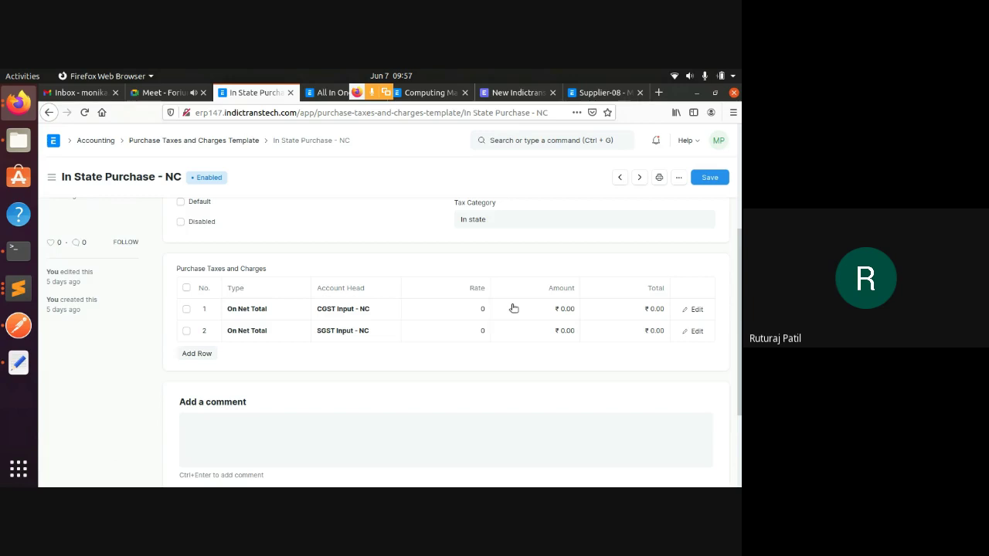
pyautogui.scroll(1, 511, 309)
pyautogui.scroll(1, 511, 309)
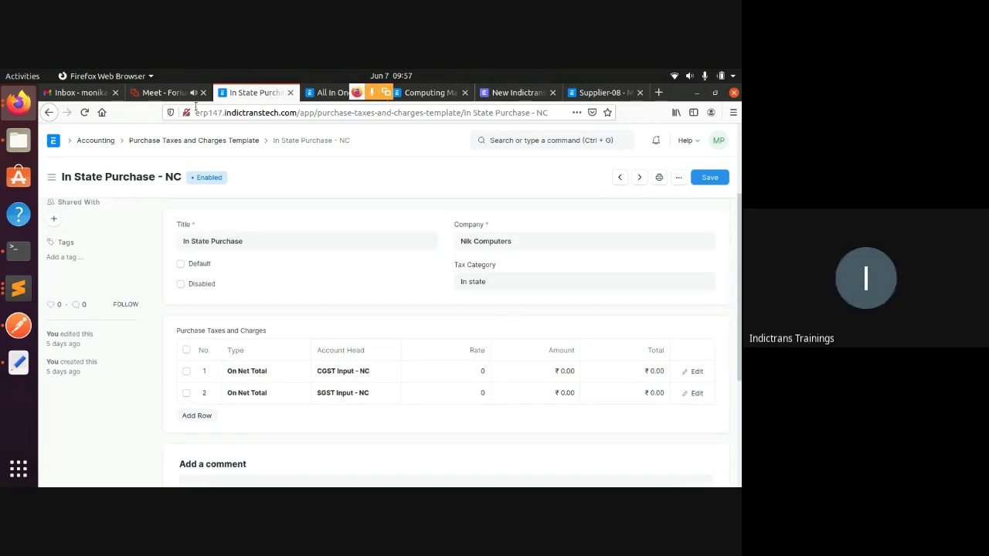
pyautogui.click(48, 113)
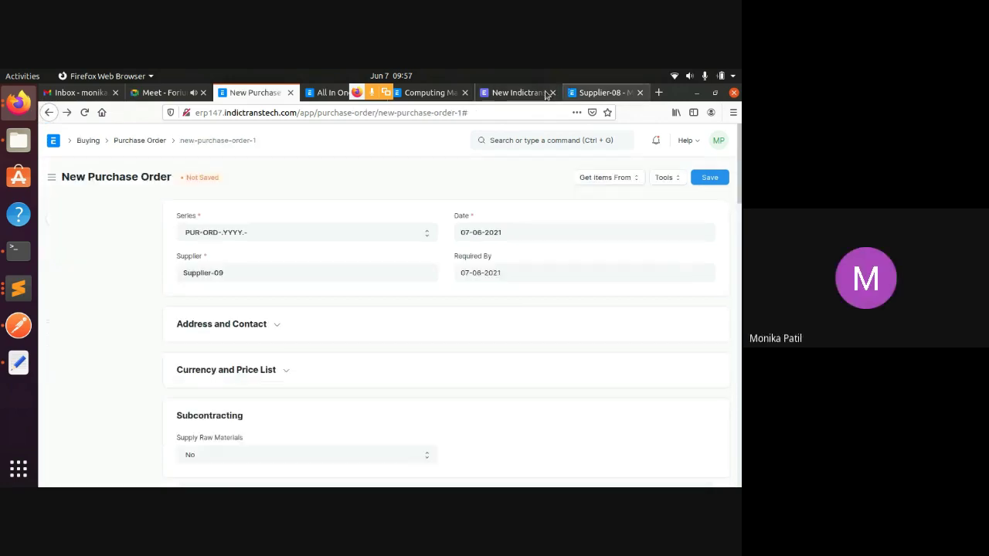
# - Switch to the Computing Machine page, open the Item list from there and clear its Item Group filter
pyautogui.click(430, 93)
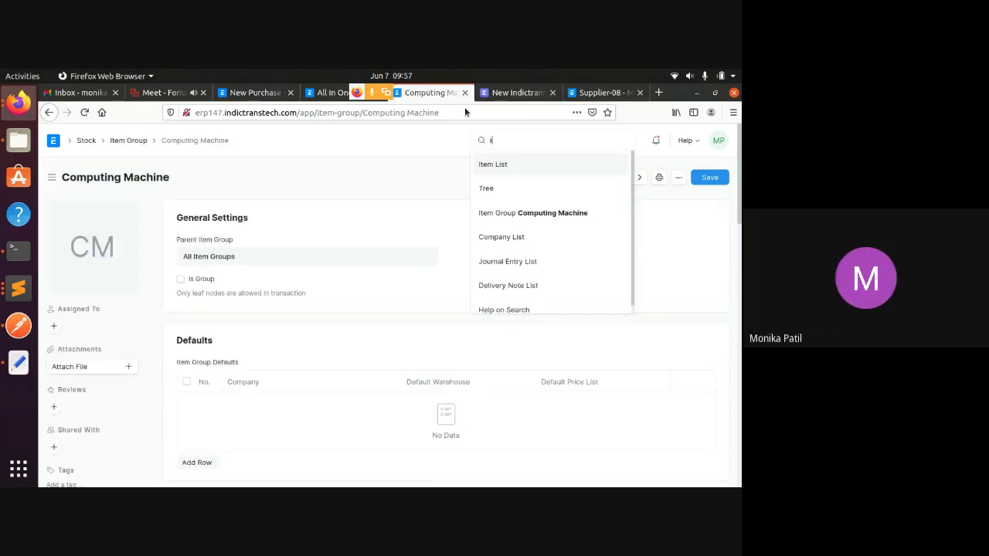
pyautogui.click(547, 164)
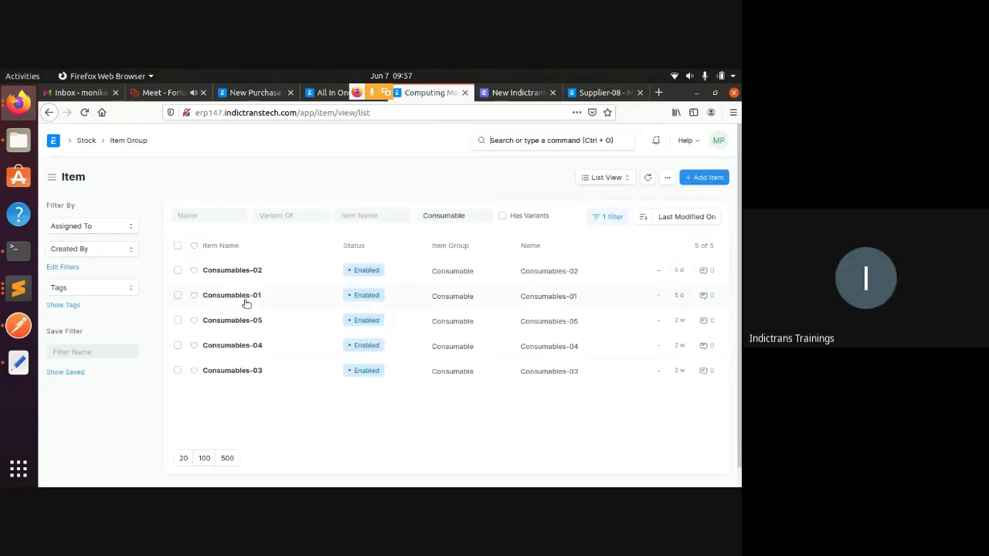
pyautogui.doubleClick(462, 216)
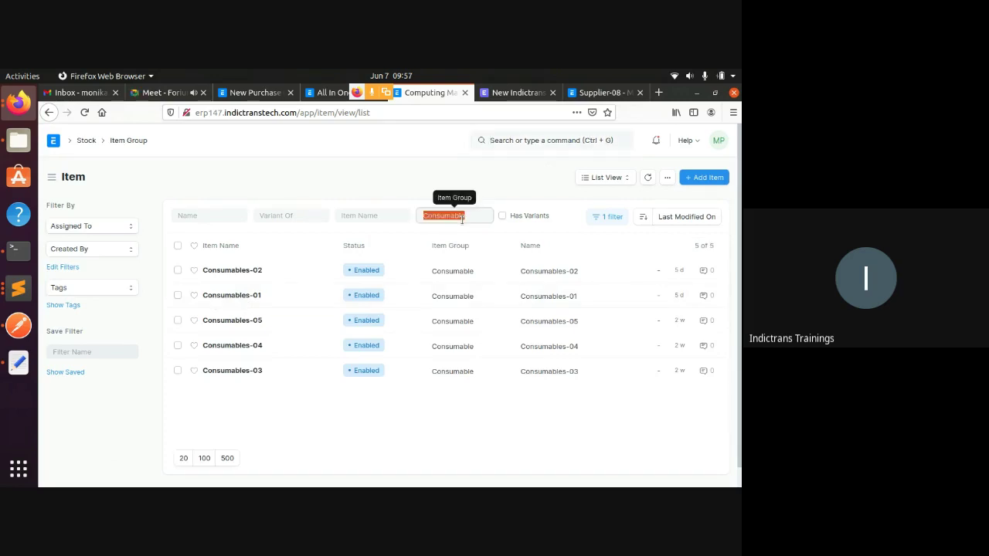
pyautogui.press('BackSpace')
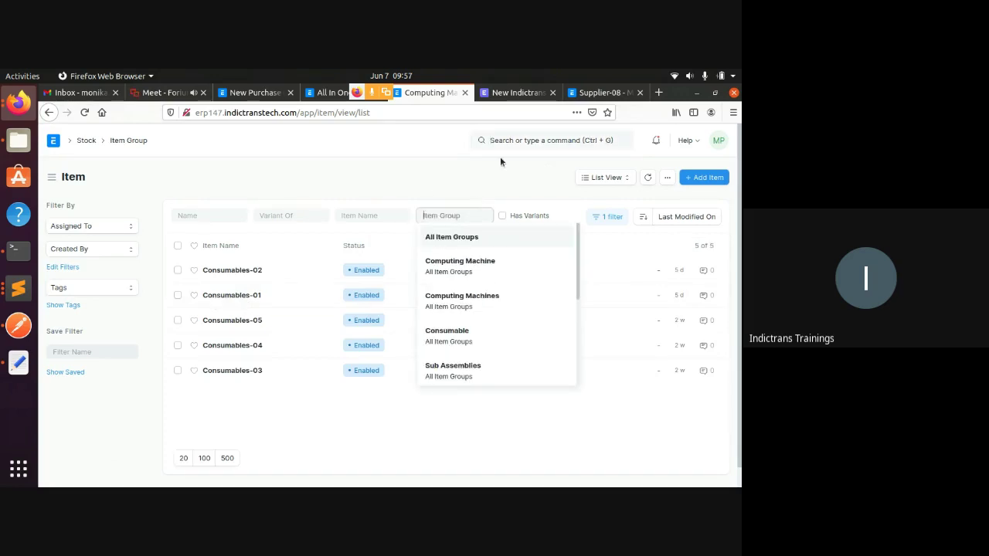
# - Search for "item tax" and open the Item Tax Template list
pyautogui.click(505, 142)
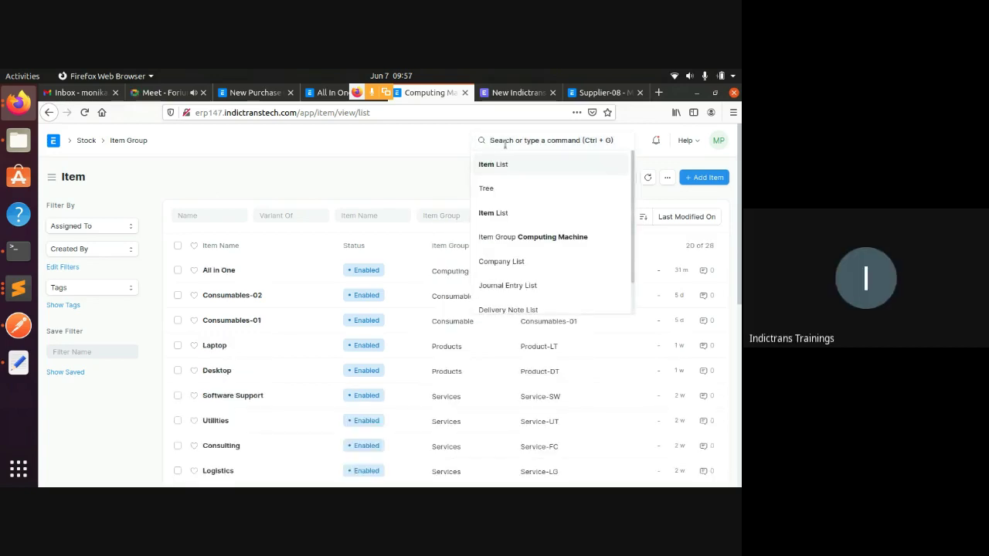
pyautogui.write('i')
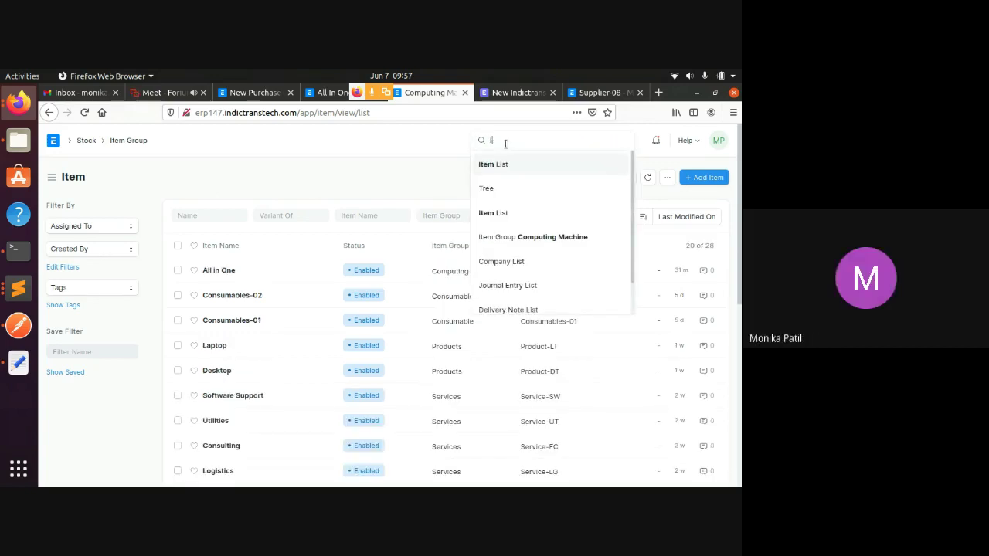
pyautogui.write('tem')
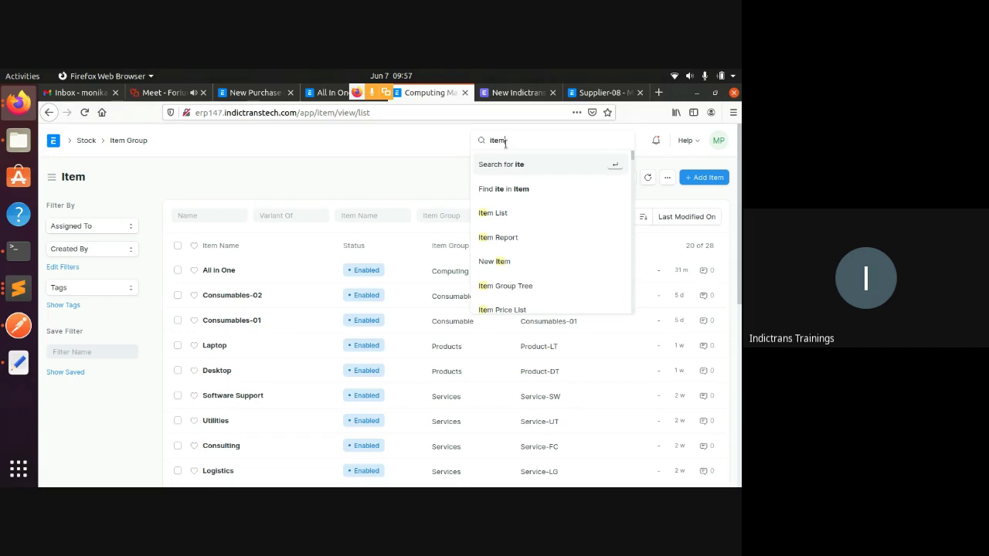
pyautogui.write(' tax')
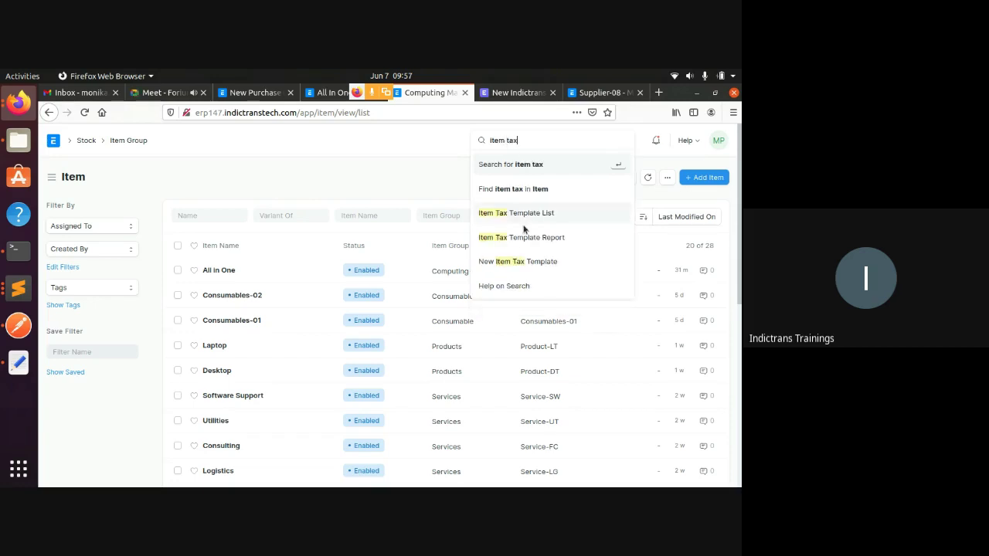
pyautogui.click(517, 213)
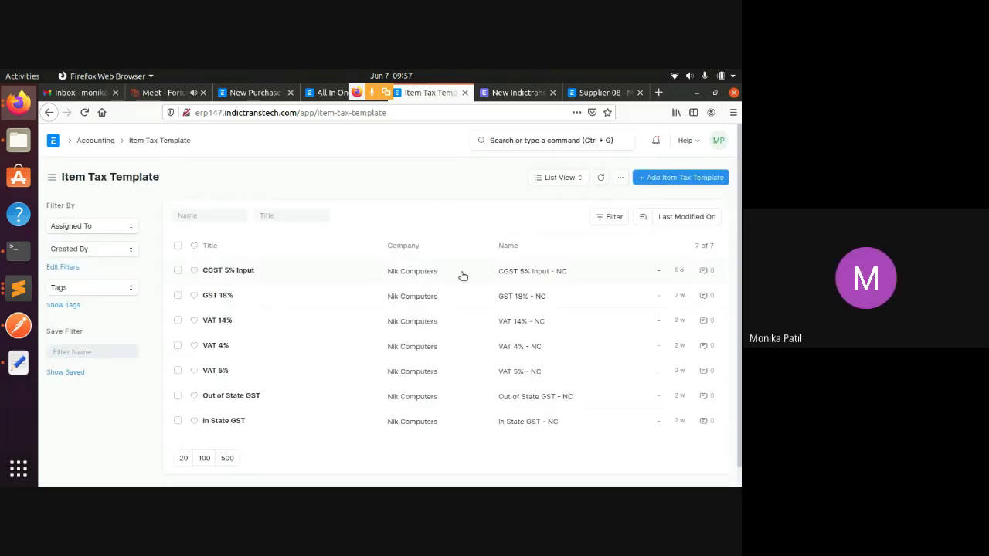
# - Open the GST 18% item tax template and examine its connections and the accounts in its Tax Rates table
pyautogui.scroll(-1, 284, 291)
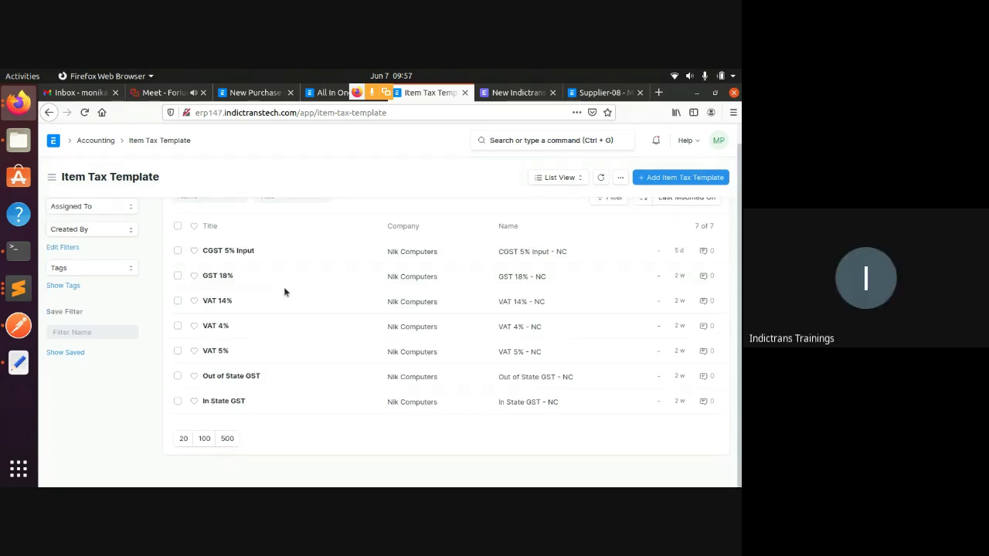
pyautogui.click(222, 279)
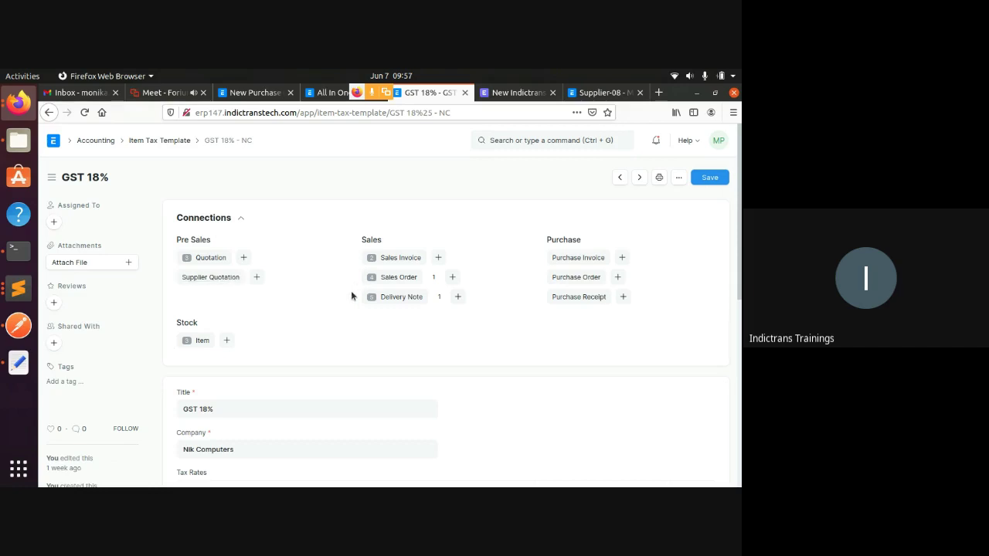
pyautogui.scroll(-5, 320, 359)
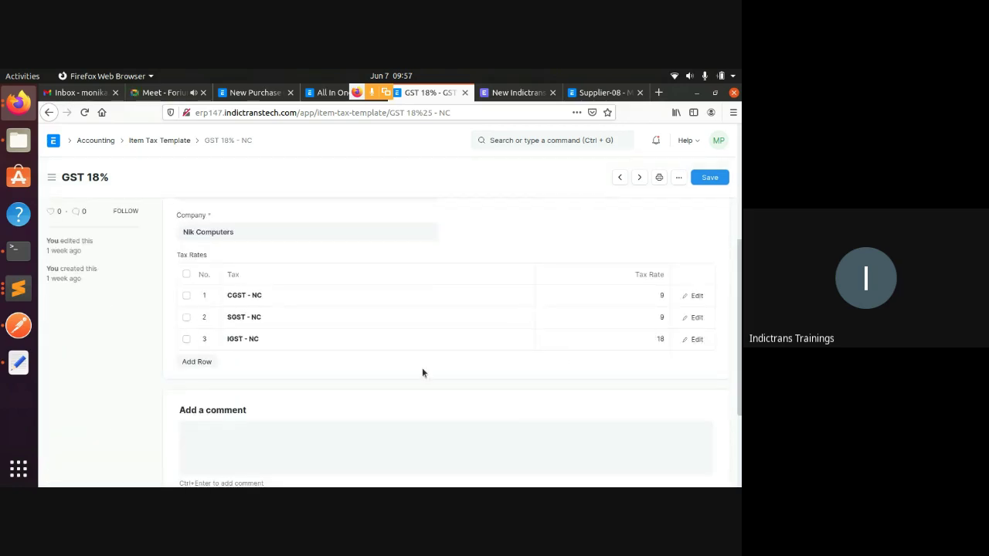
pyautogui.scroll(-3, 419, 366)
pyautogui.scroll(1, 415, 363)
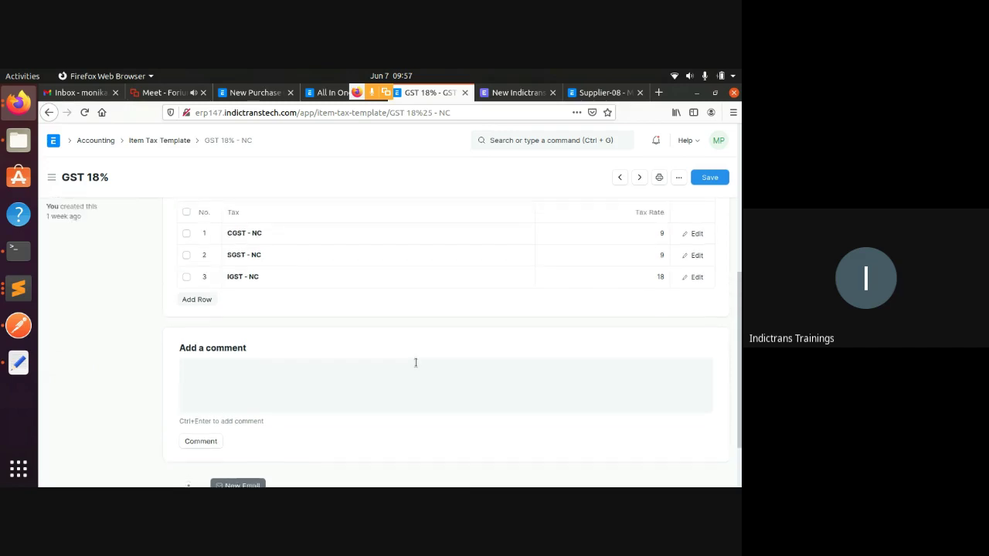
pyautogui.scroll(6, 415, 362)
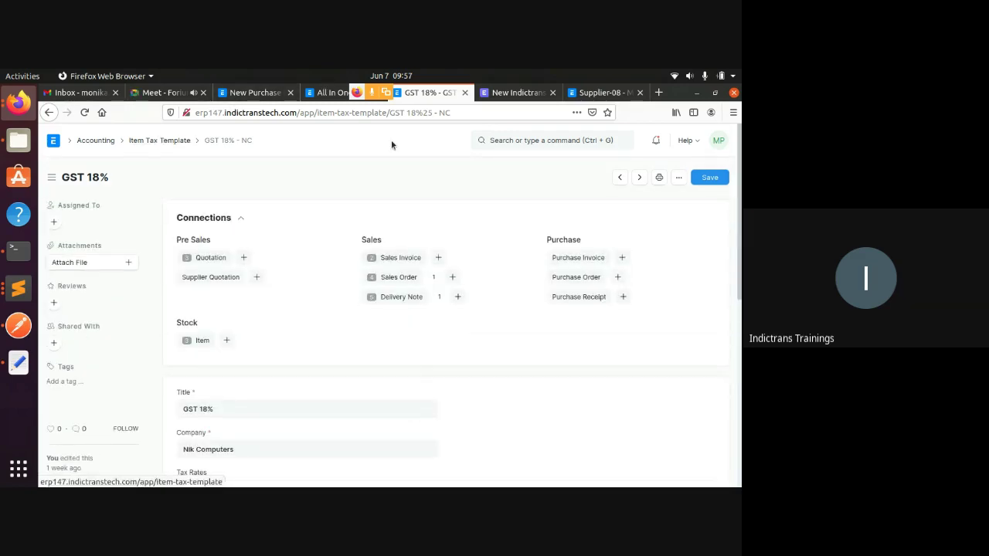
# - Open the Laptop item from the Item list and examine the tax template in its Item Tax section
pyautogui.click(541, 140)
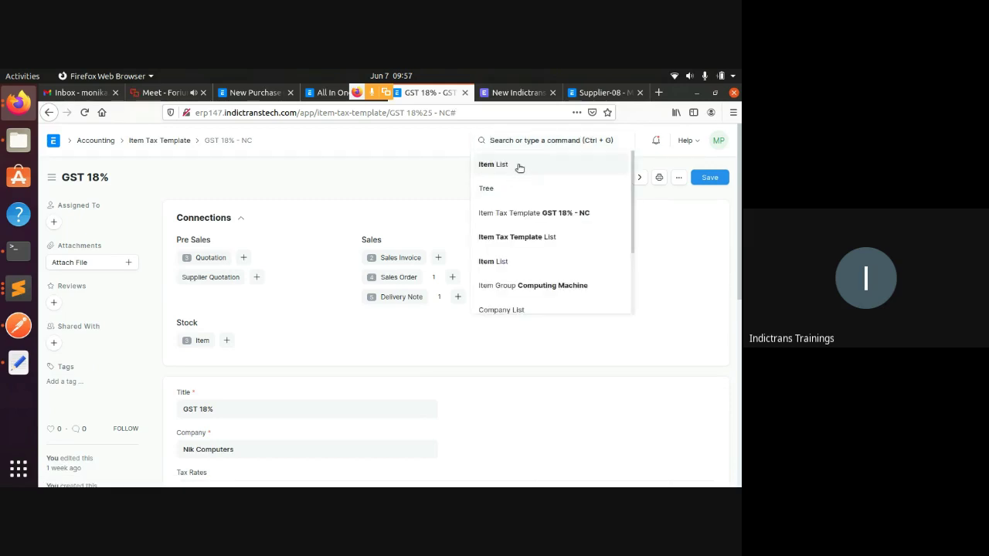
pyautogui.click(520, 163)
pyautogui.scroll(-1, 286, 289)
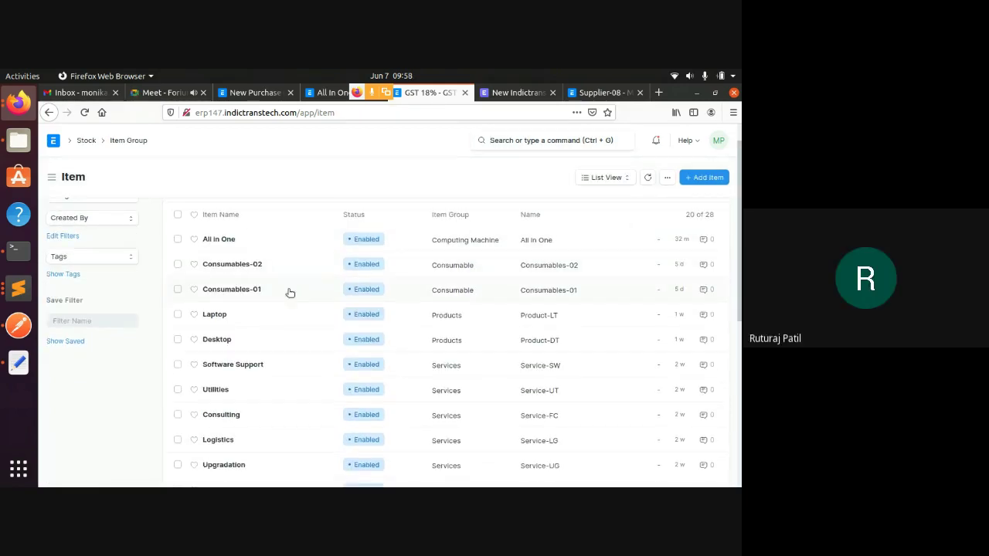
pyautogui.click(223, 318)
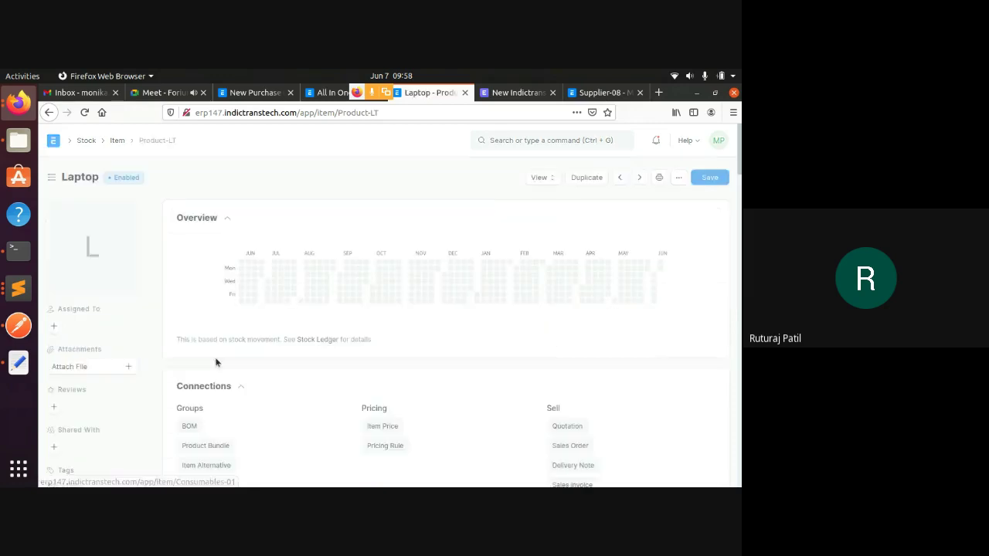
pyautogui.scroll(-5, 230, 338)
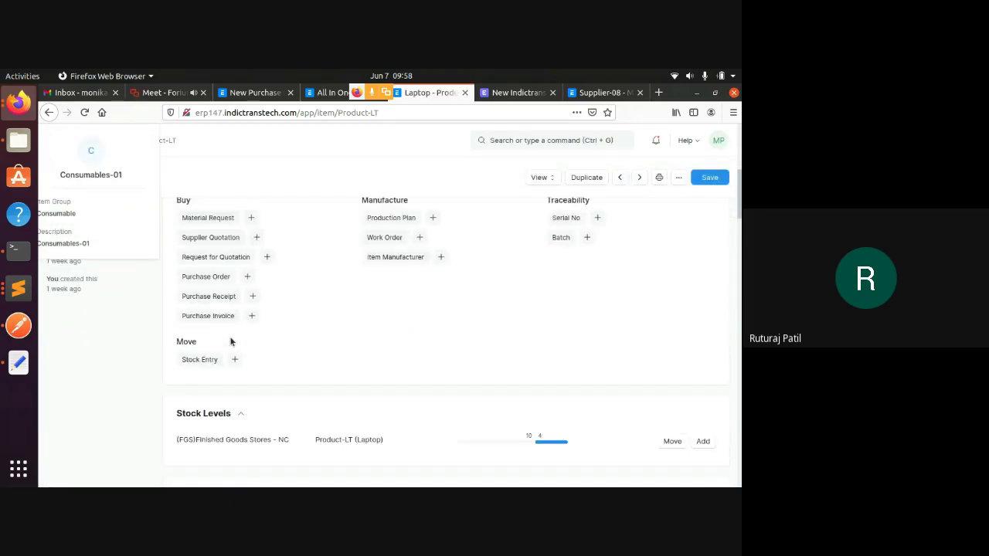
pyautogui.scroll(-10, 230, 342)
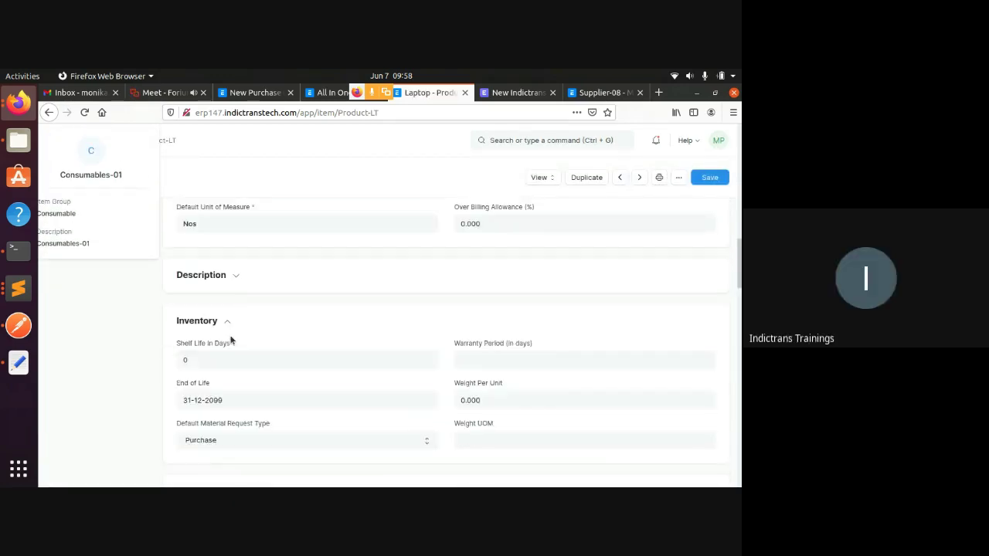
pyautogui.scroll(-8, 230, 341)
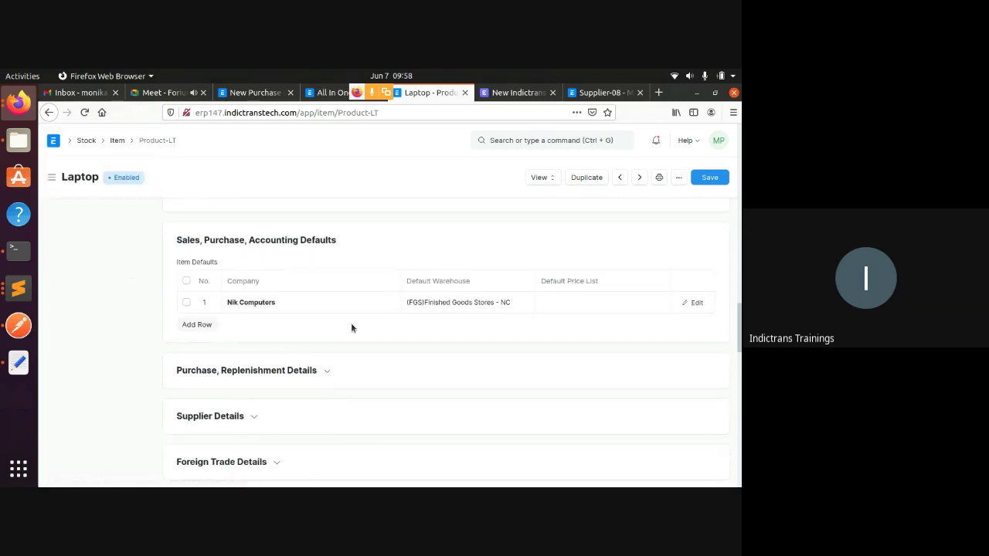
pyautogui.scroll(-5, 358, 350)
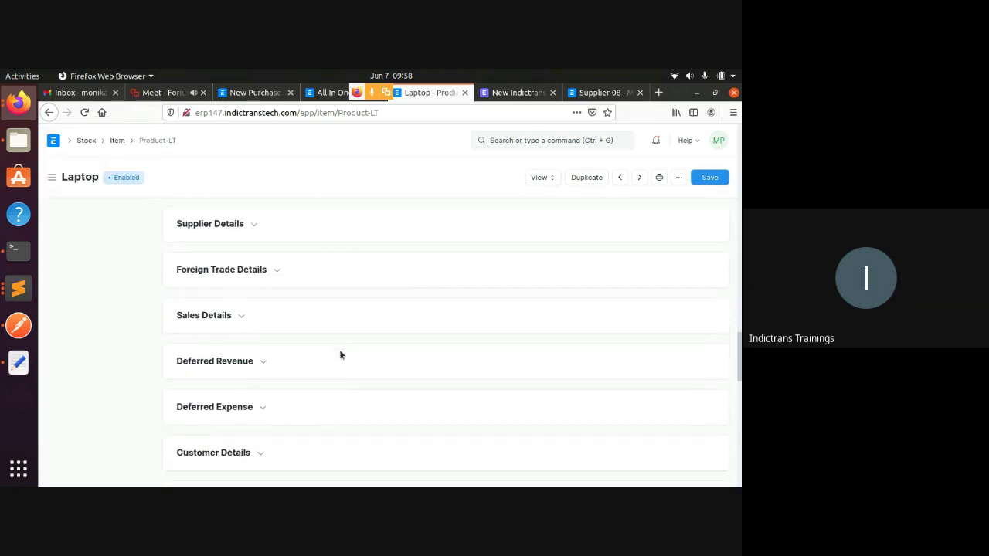
pyautogui.scroll(-5, 340, 355)
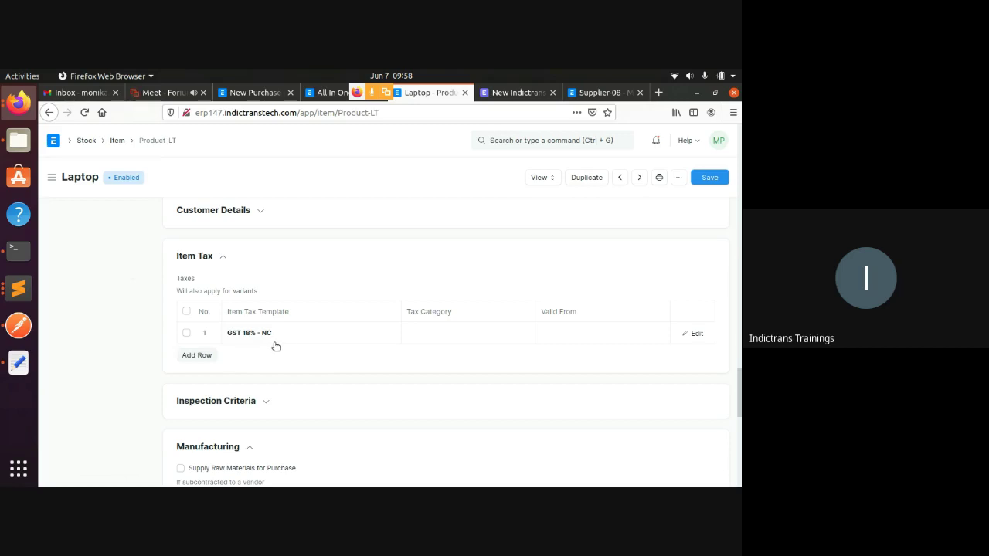
# - Return to the Item list, open the Desktop item and examine its Item Tax section
pyautogui.click(117, 140)
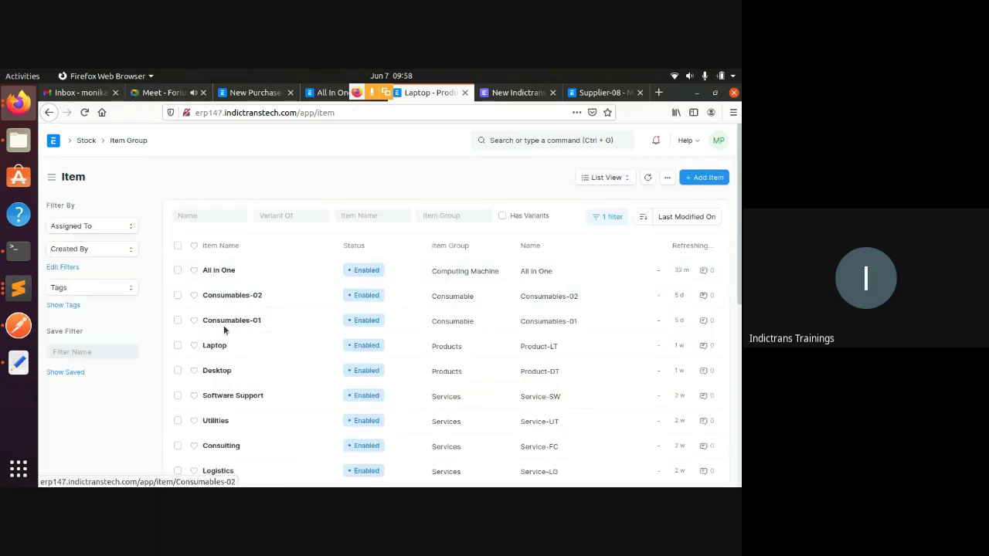
pyautogui.click(228, 375)
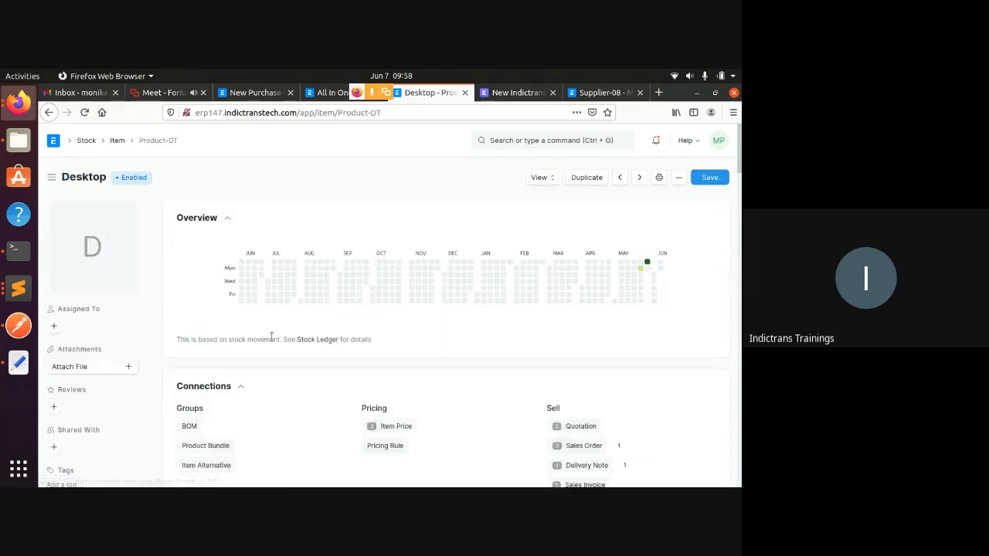
pyautogui.scroll(-10, 274, 326)
pyautogui.scroll(-15, 274, 330)
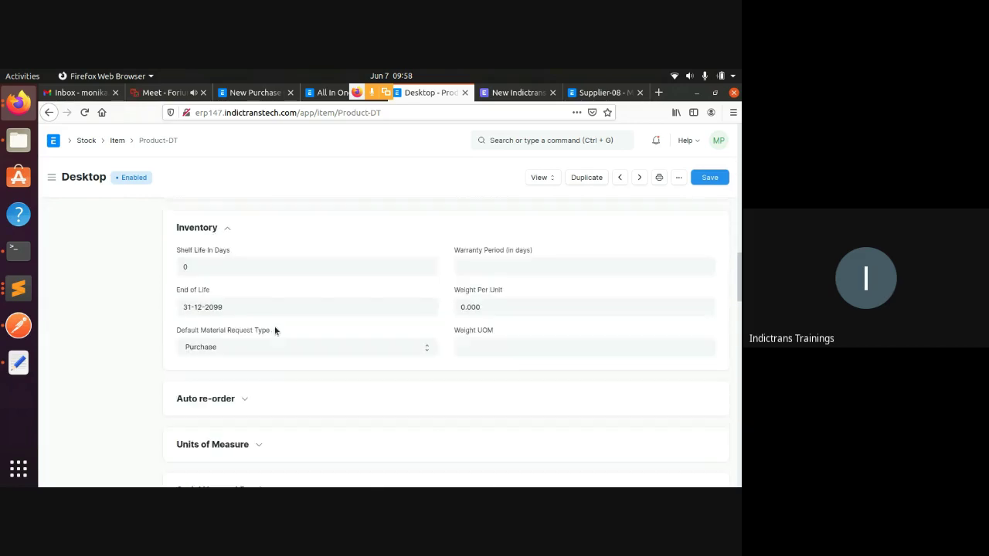
pyautogui.scroll(-5, 332, 317)
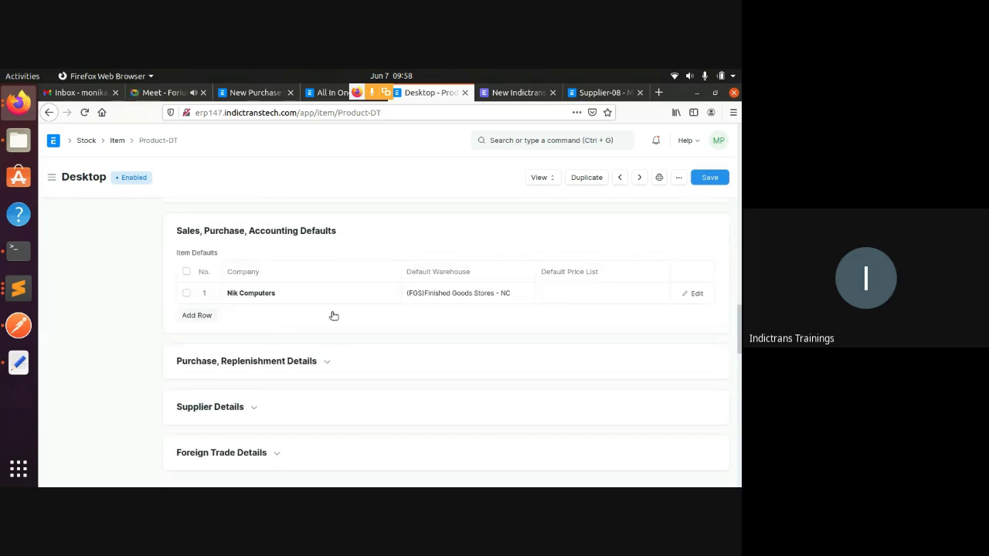
pyautogui.scroll(-5, 332, 317)
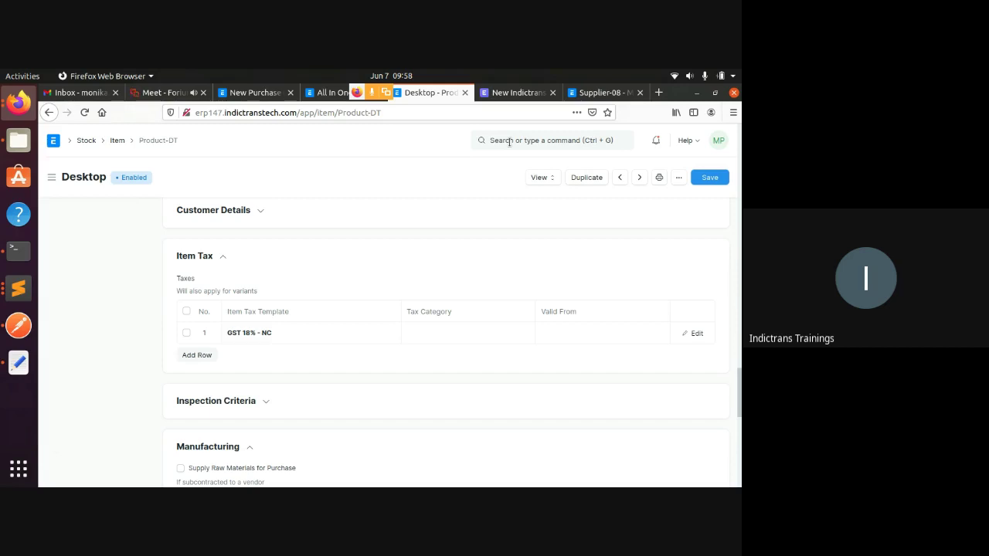
# - Switch to the unsaved new purchase order and review its supplier, item rows, and currency and price list details
pyautogui.click(509, 142)
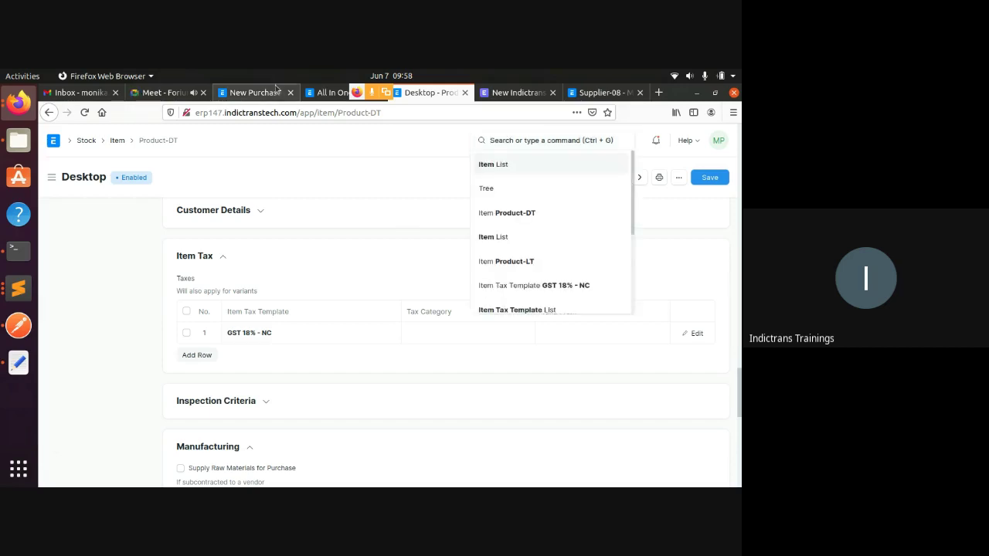
pyautogui.click(255, 93)
pyautogui.scroll(-3, 320, 262)
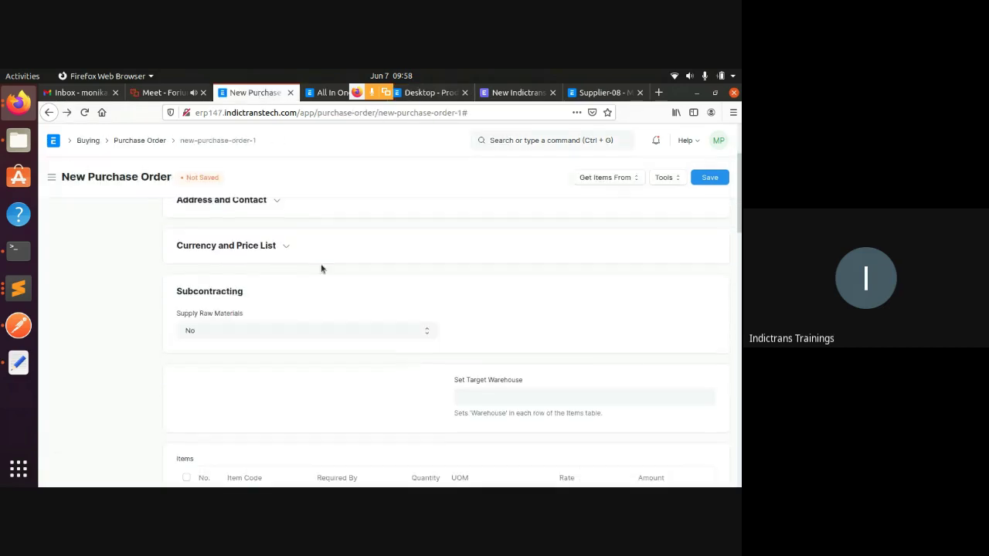
pyautogui.scroll(3, 322, 269)
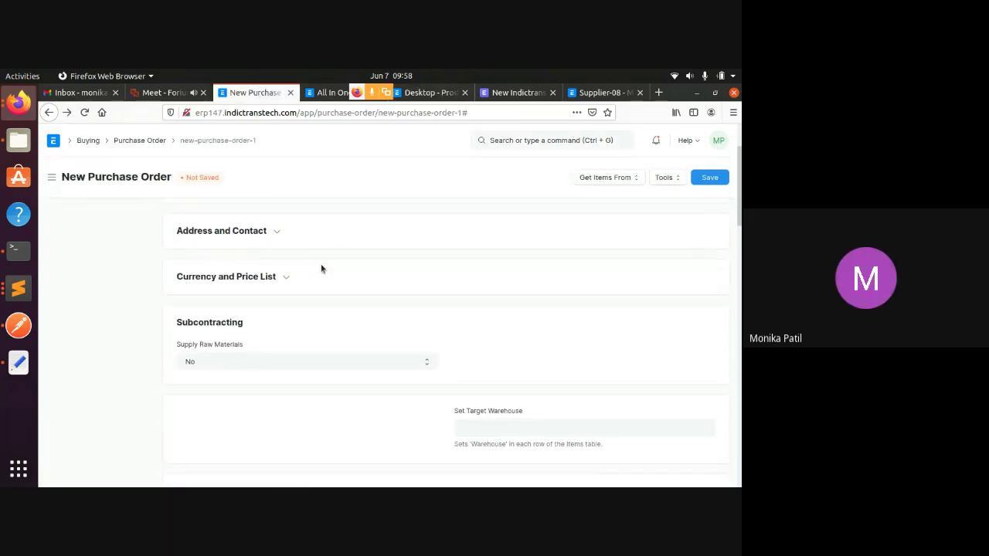
pyautogui.scroll(1, 322, 266)
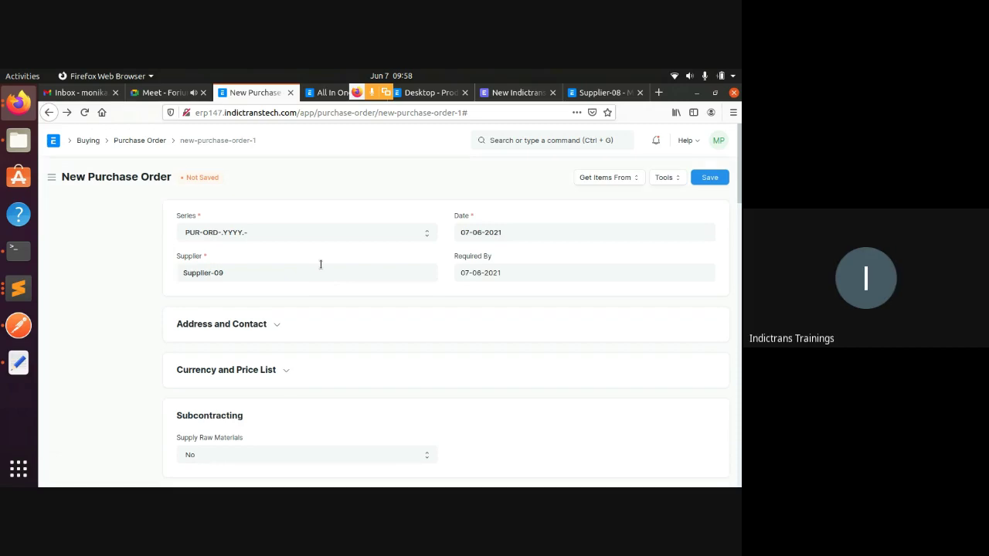
pyautogui.scroll(-7, 321, 266)
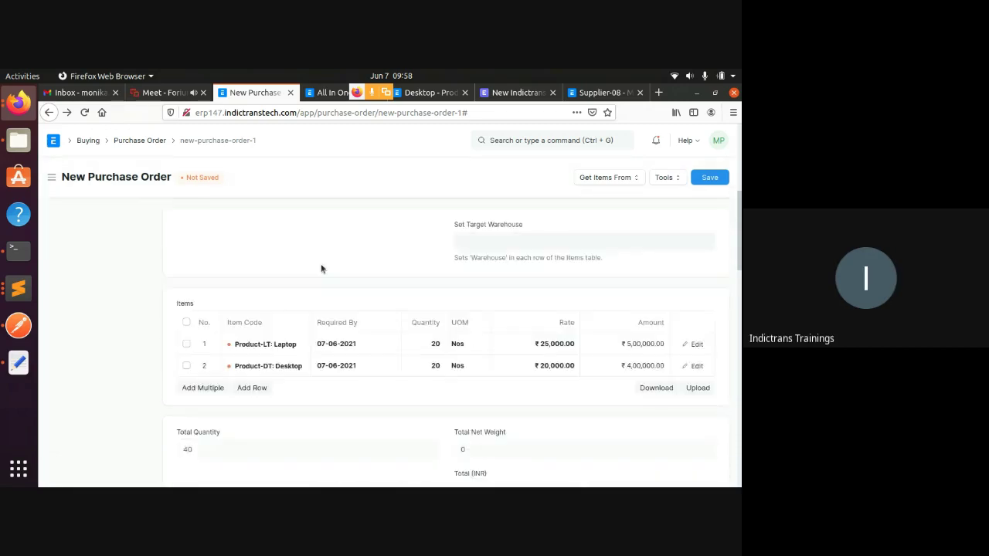
pyautogui.scroll(4, 321, 266)
pyautogui.click(280, 214)
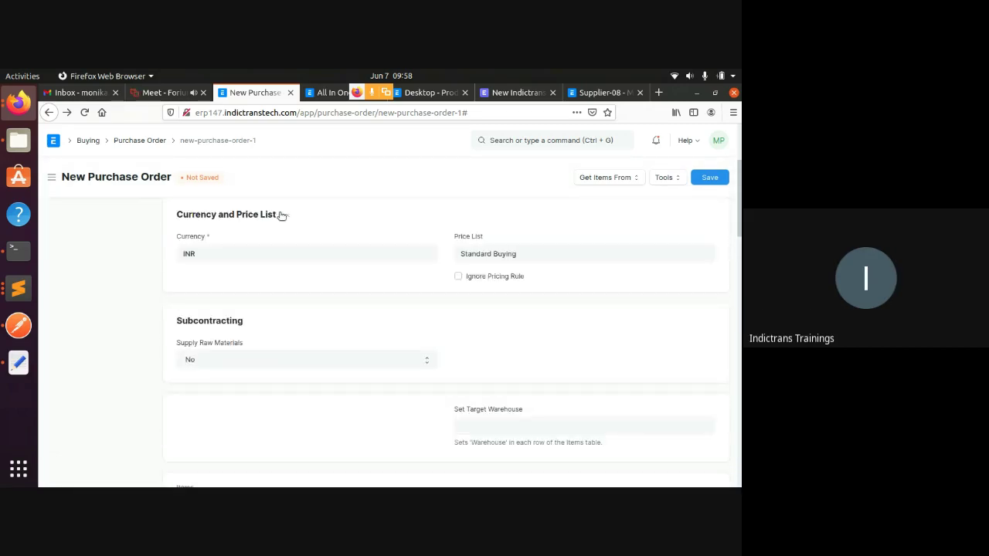
pyautogui.click(281, 214)
pyautogui.scroll(-5, 267, 346)
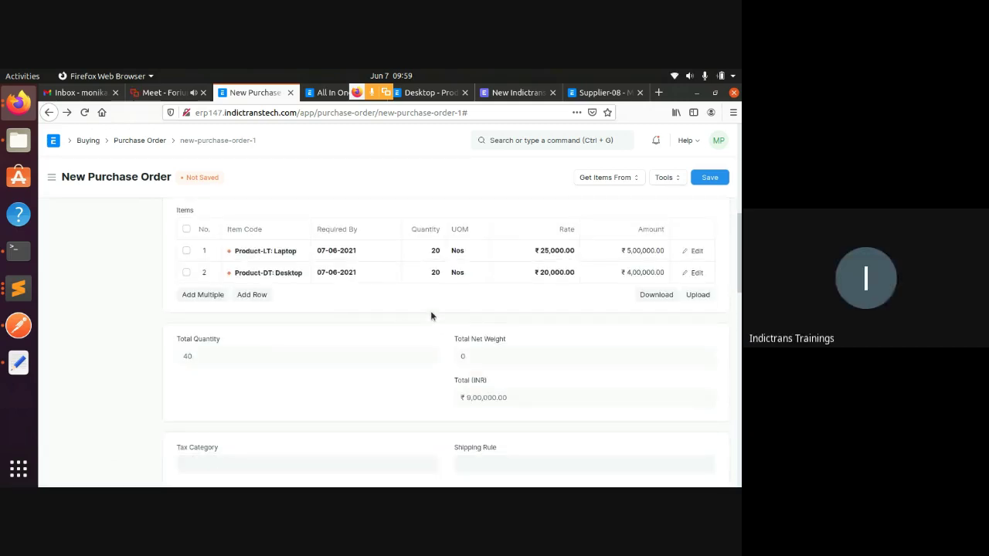
# - Examine the purchase order's tax template, tax rows, additional discount fields and totals
pyautogui.scroll(-3, 431, 317)
pyautogui.scroll(-2, 430, 311)
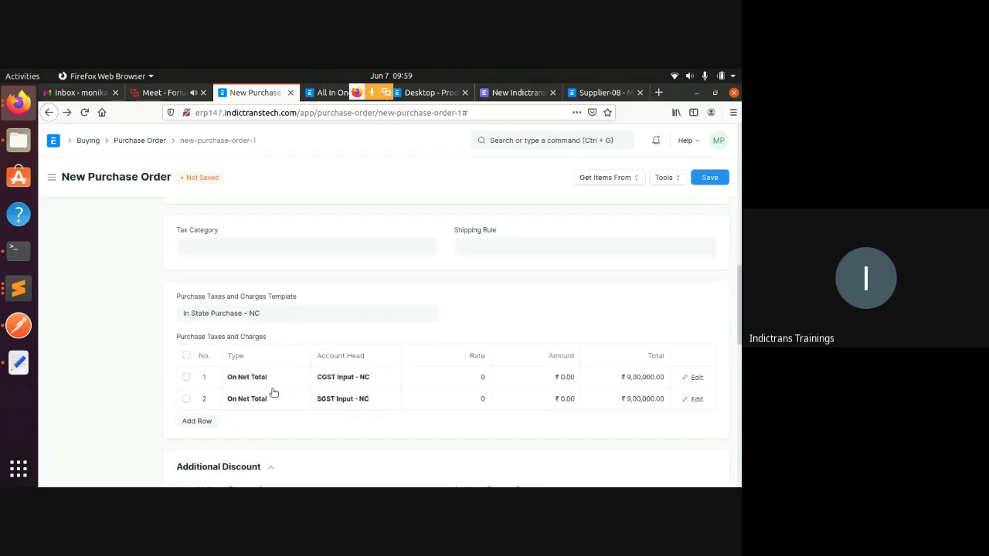
pyautogui.scroll(-1, 407, 396)
pyautogui.scroll(-2, 447, 396)
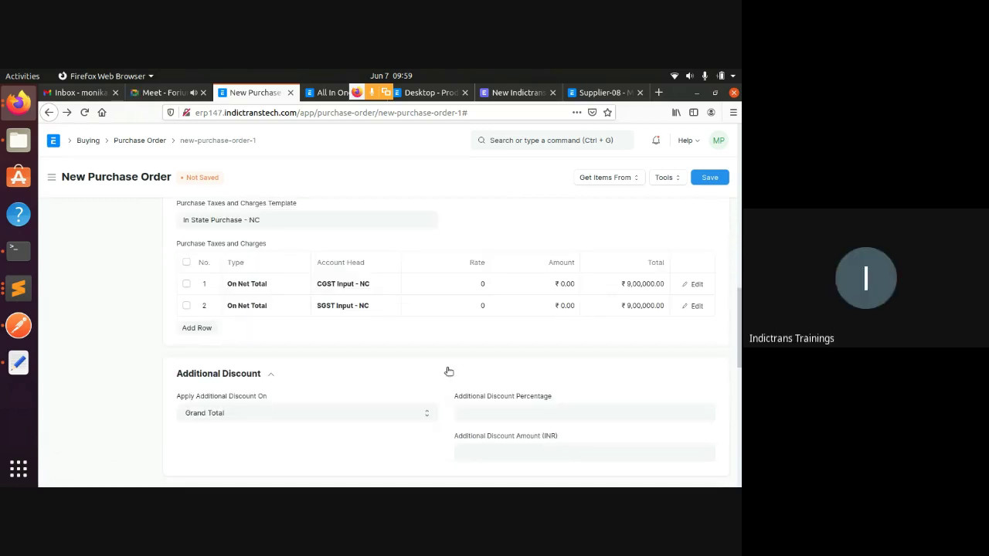
pyautogui.scroll(-2, 449, 371)
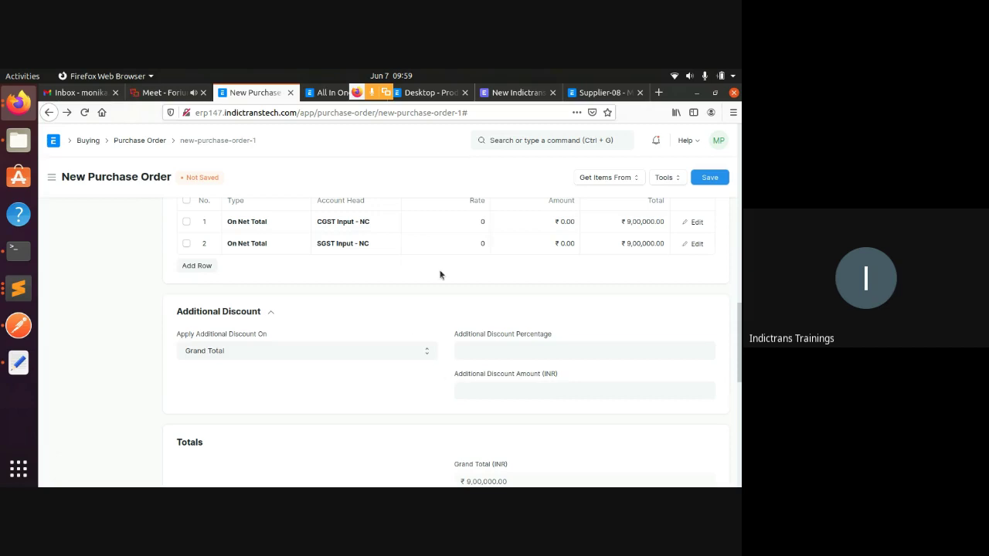
pyautogui.scroll(2, 646, 237)
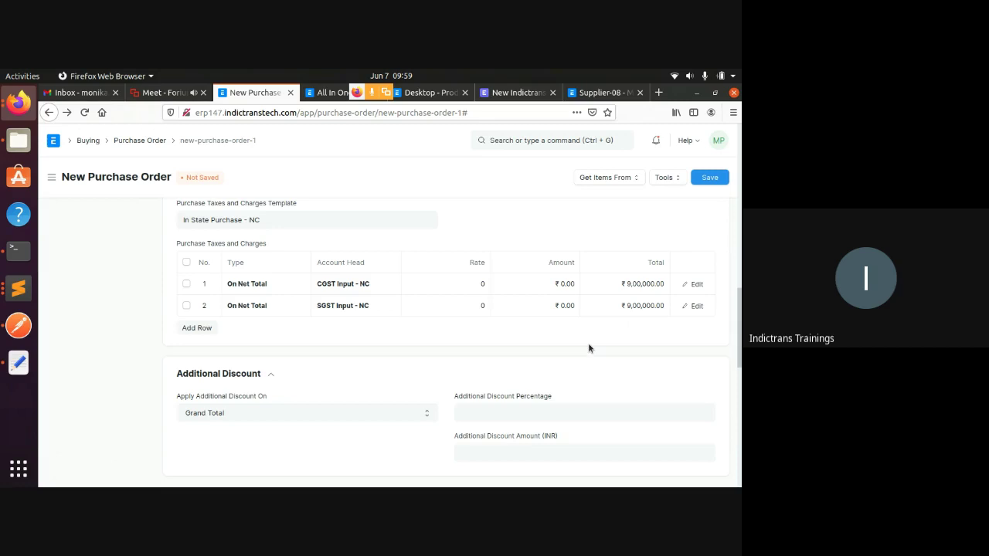
pyautogui.scroll(-4, 588, 348)
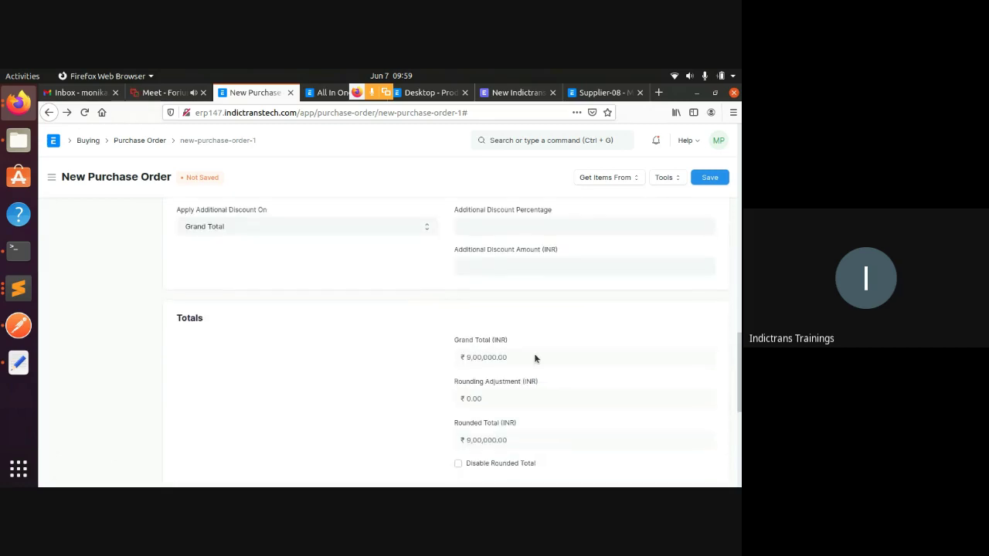
pyautogui.scroll(-2, 503, 448)
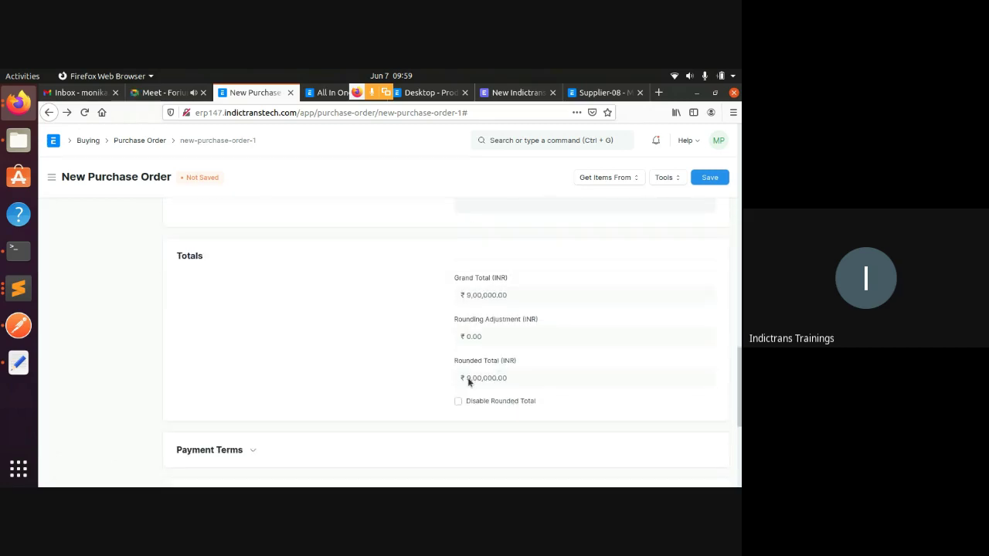
# - Inspect the purchase order's Payment Terms section and expand its More Information section
pyautogui.scroll(-3, 409, 463)
pyautogui.click(281, 329)
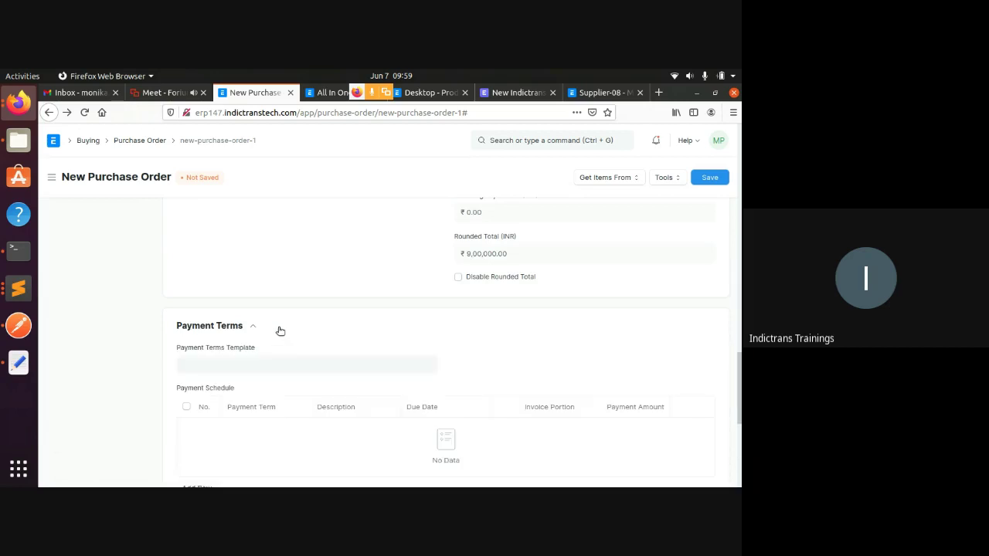
pyautogui.click(280, 331)
pyautogui.scroll(-2, 280, 330)
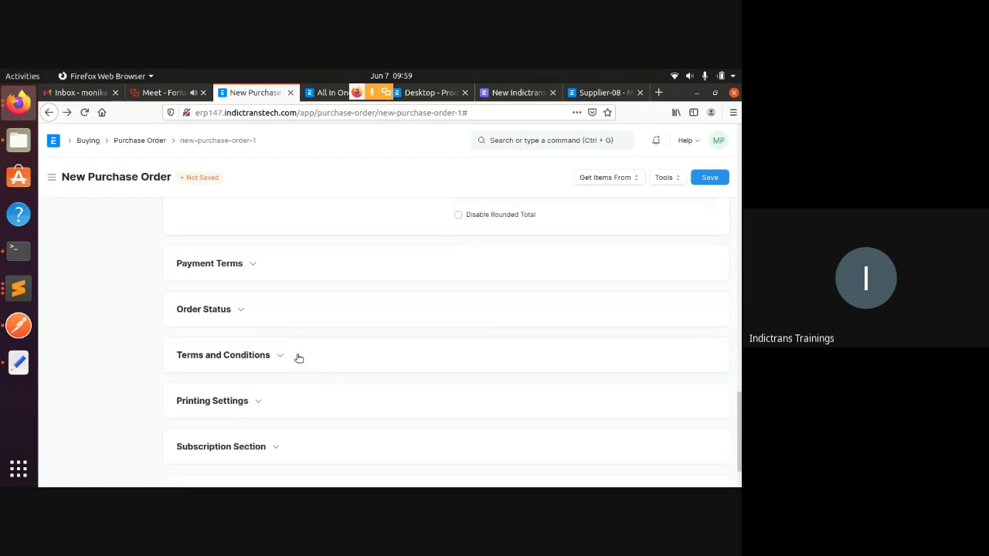
pyautogui.scroll(-2, 280, 406)
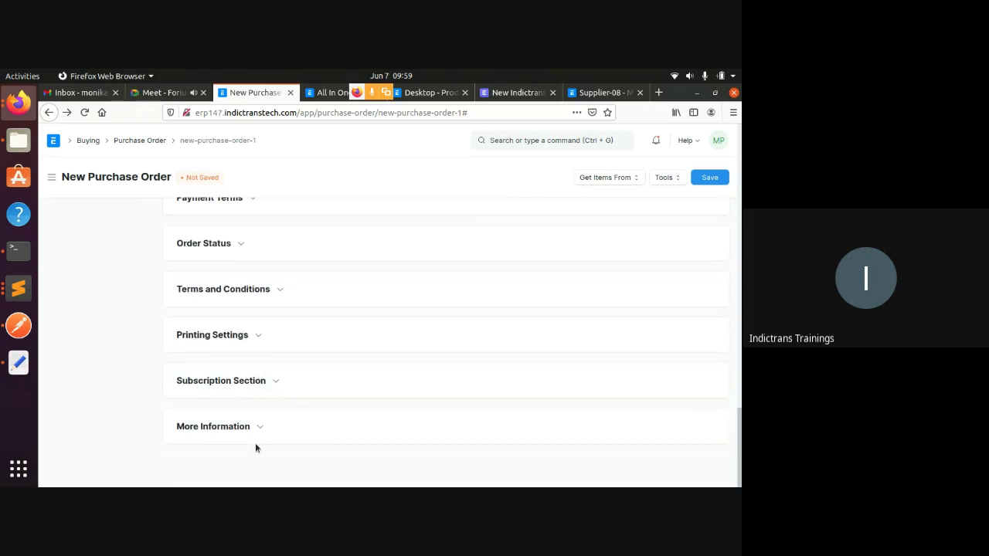
pyautogui.click(265, 428)
pyautogui.scroll(-1, 265, 428)
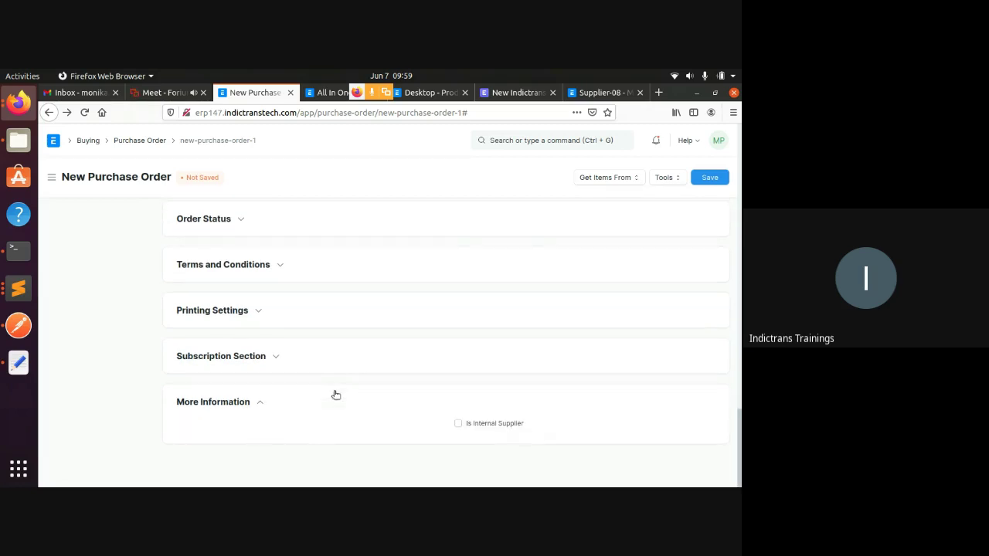
# - Clear the Purchase Taxes and Charges Template and reselect In State Purchase - NC
pyautogui.scroll(10, 333, 398)
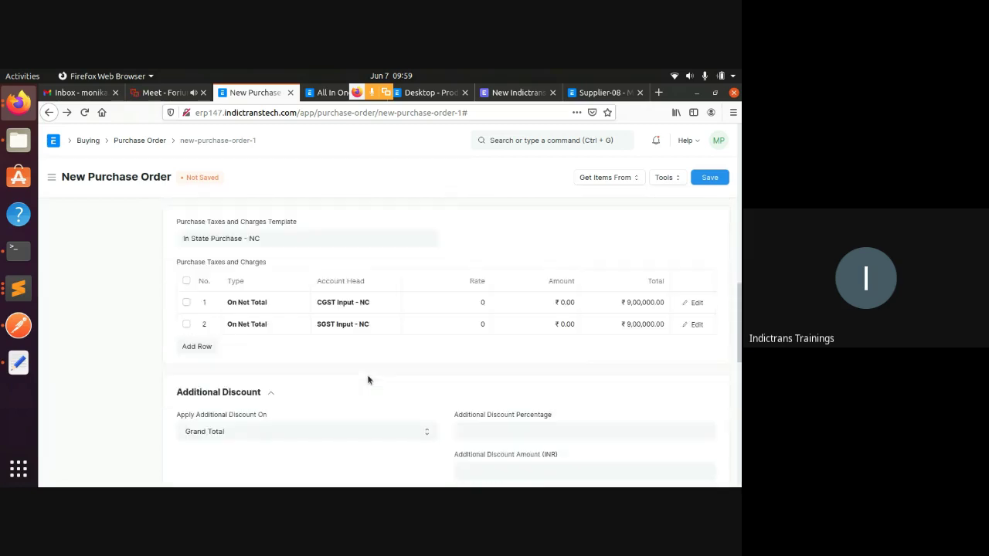
pyautogui.scroll(2, 367, 380)
pyautogui.tripleClick(282, 308)
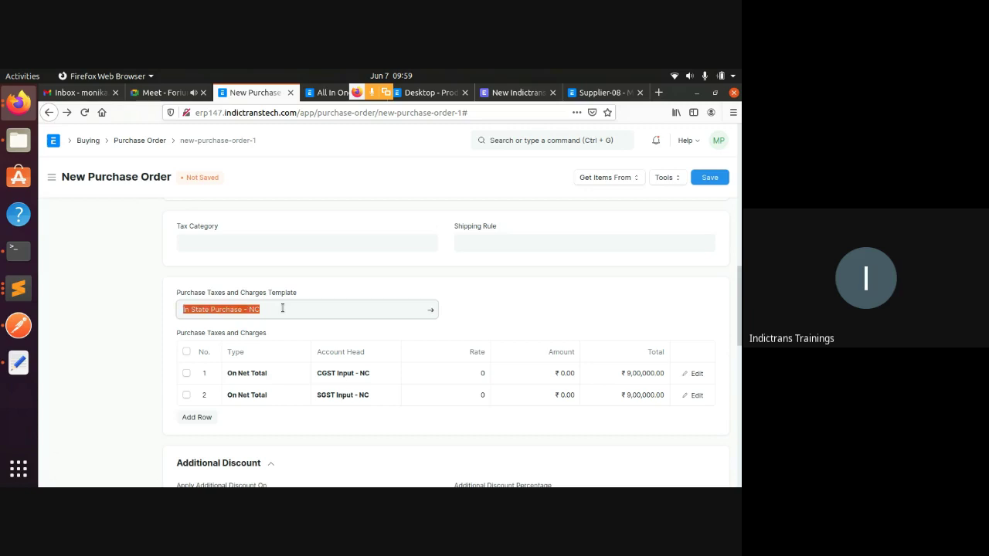
pyautogui.press('BackSpace')
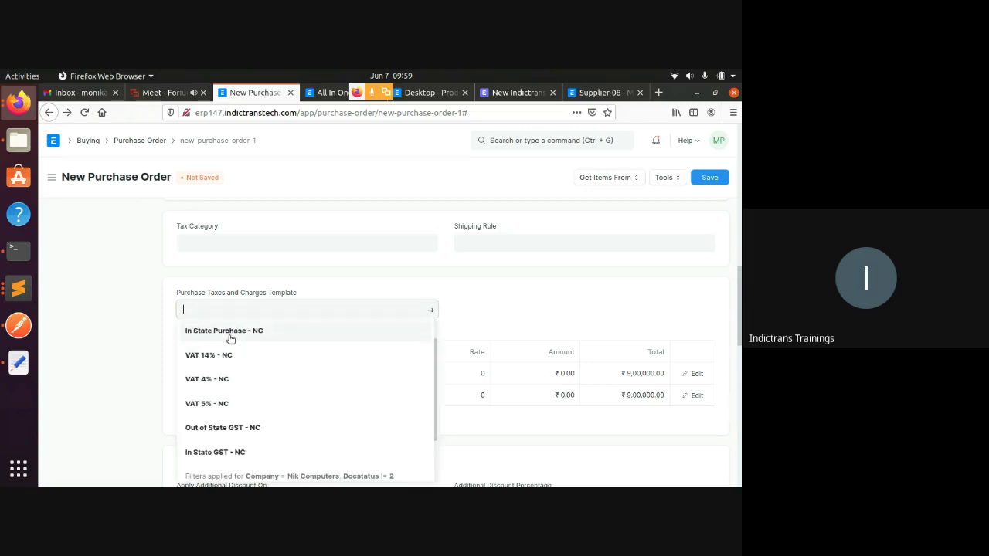
pyautogui.click(229, 339)
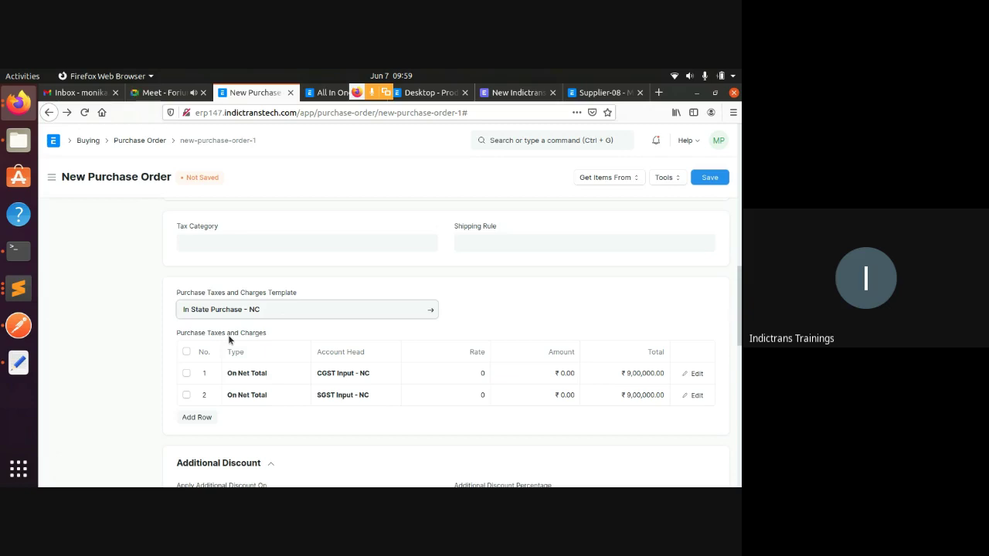
# - Change the purchase order's Purchase Taxes and Charges Template to Out State Purchase - NC
pyautogui.tripleClick(310, 309)
pyautogui.press('BackSpace')
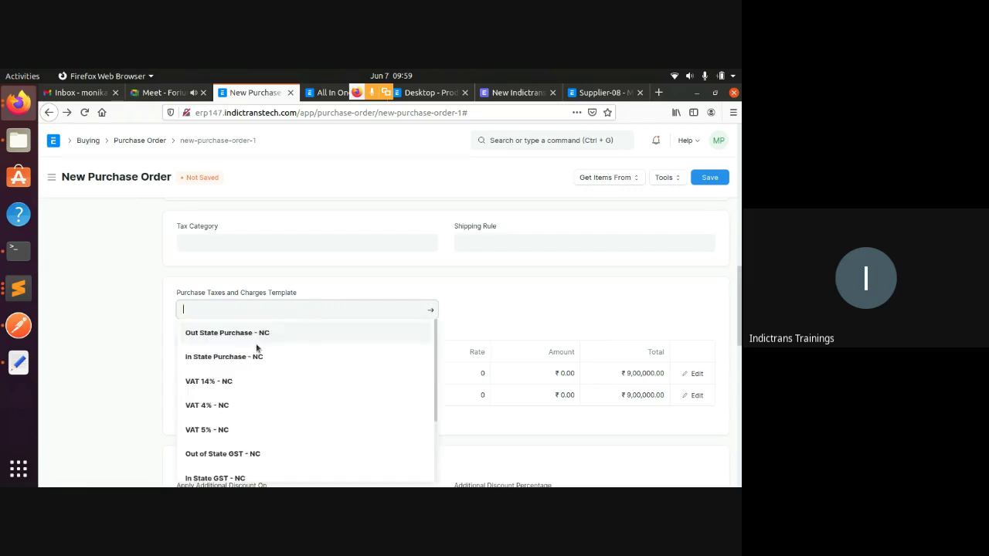
pyautogui.click(245, 341)
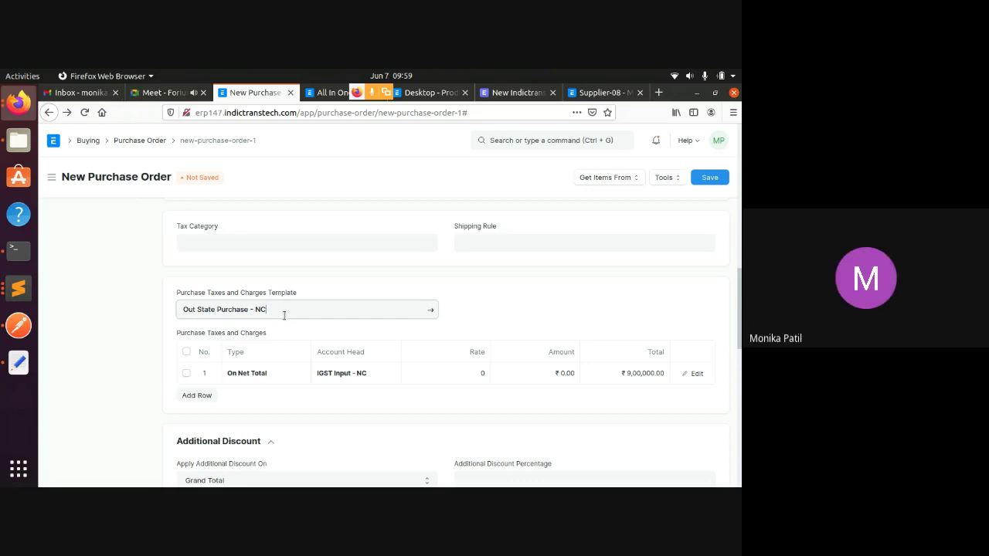
# - Look through the available tax templates and set the Purchase Taxes and Charges Template back to In State Purchase - NC
pyautogui.tripleClick(284, 315)
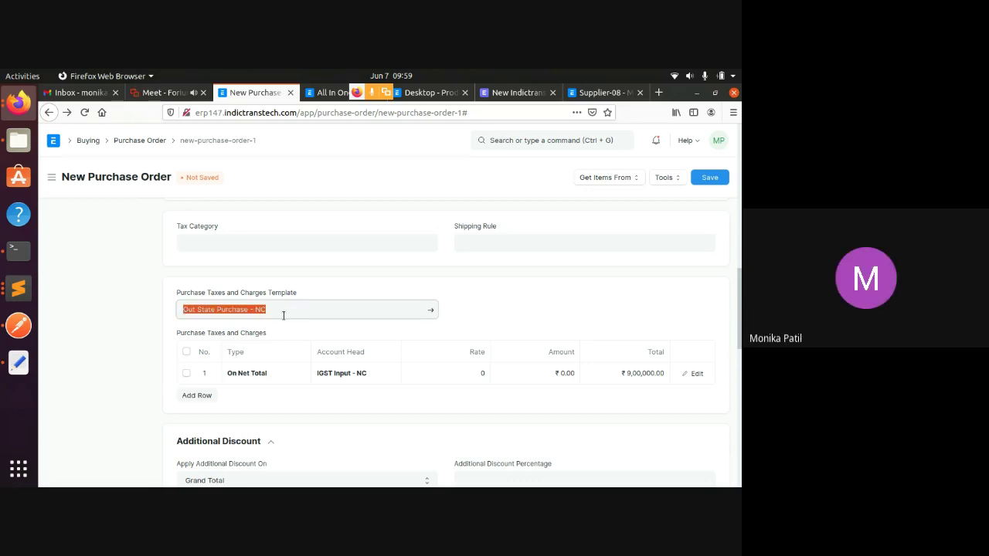
pyautogui.press('BackSpace')
pyautogui.scroll(-2, 258, 405)
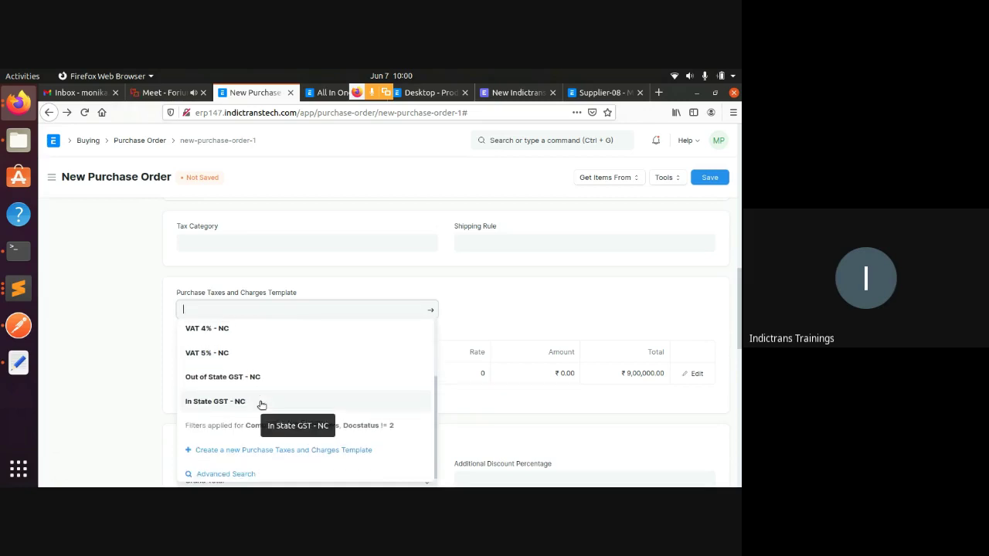
pyautogui.scroll(1, 262, 404)
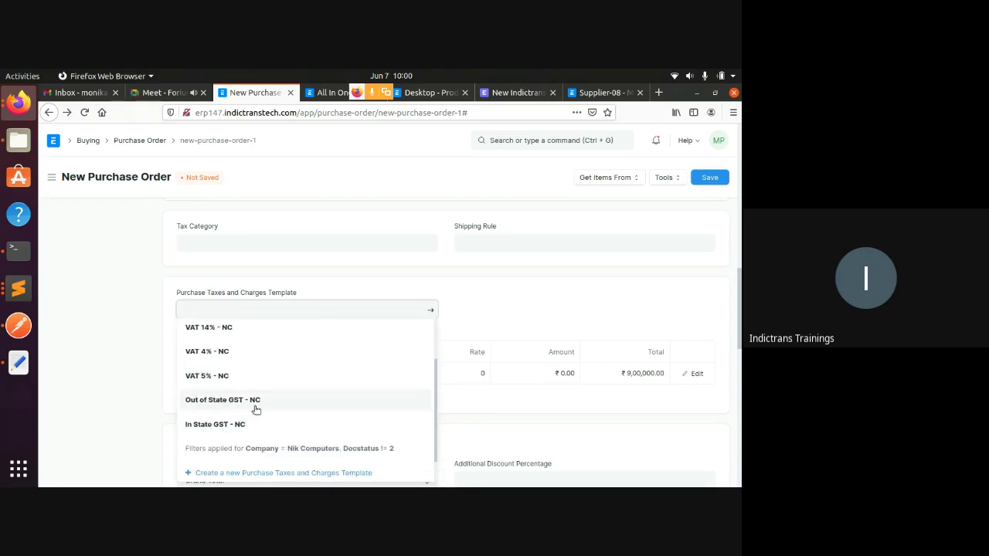
pyautogui.scroll(1, 260, 402)
pyautogui.scroll(1, 264, 400)
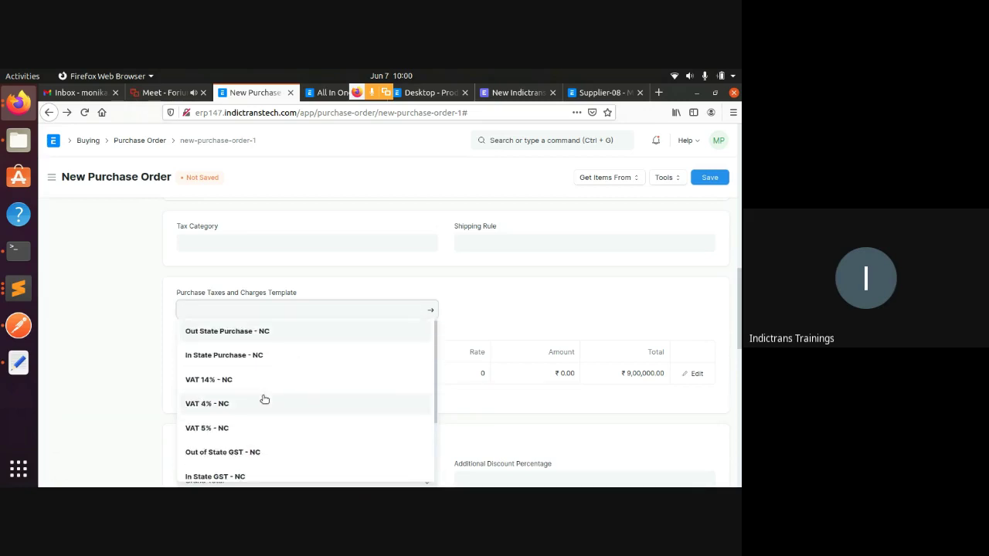
pyautogui.click(228, 354)
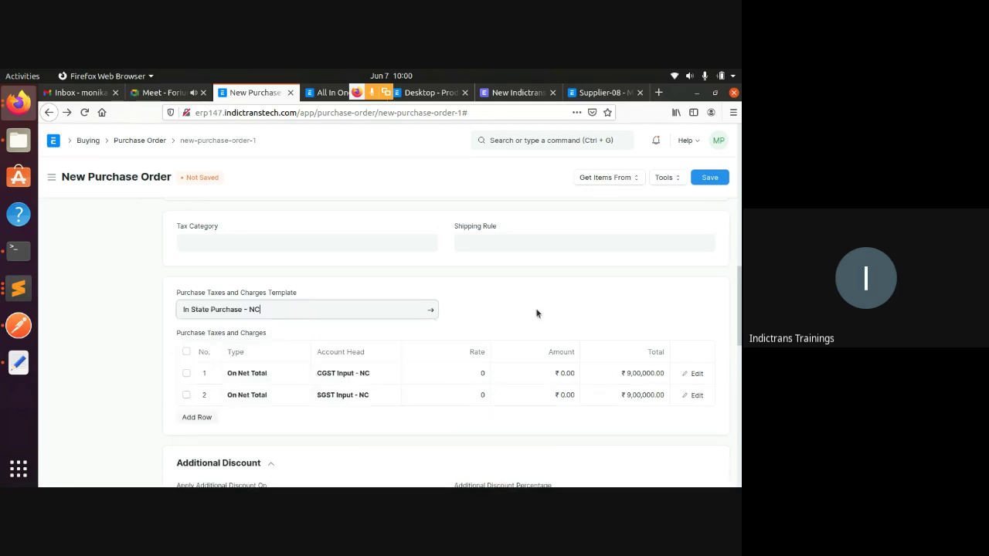
pyautogui.click(556, 309)
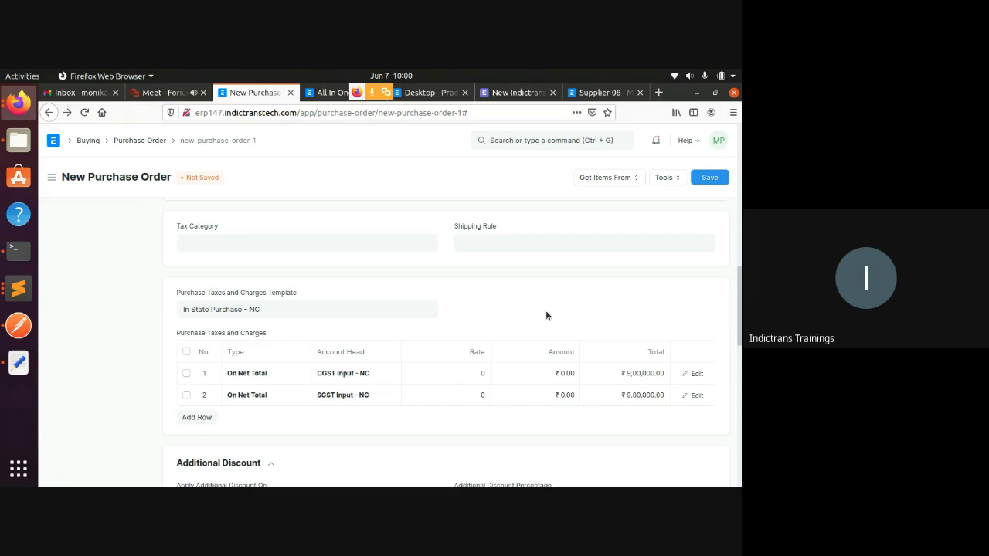
pyautogui.scroll(-1, 546, 312)
pyautogui.scroll(2, 546, 312)
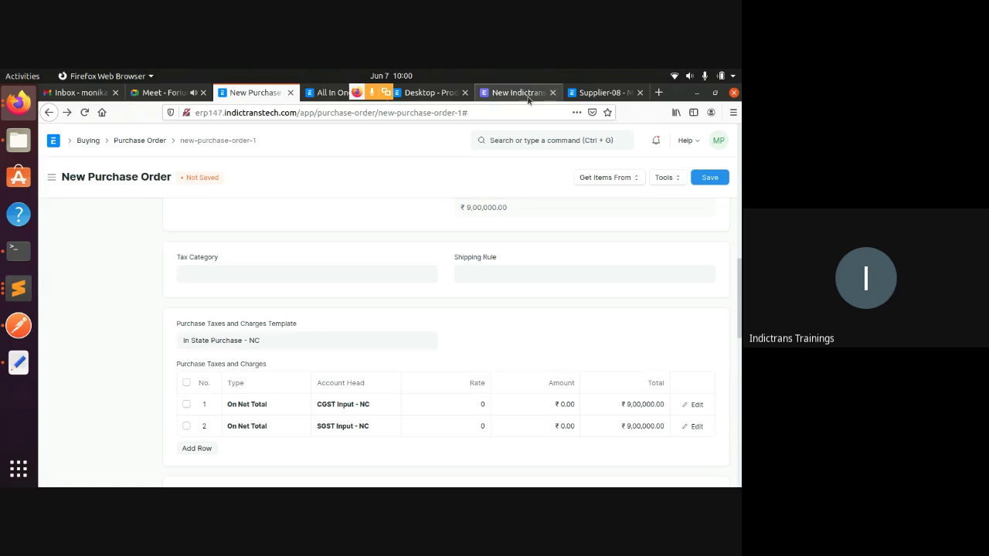
# - Check the Desktop item's Item Tax section and return to the new purchase order
pyautogui.click(423, 93)
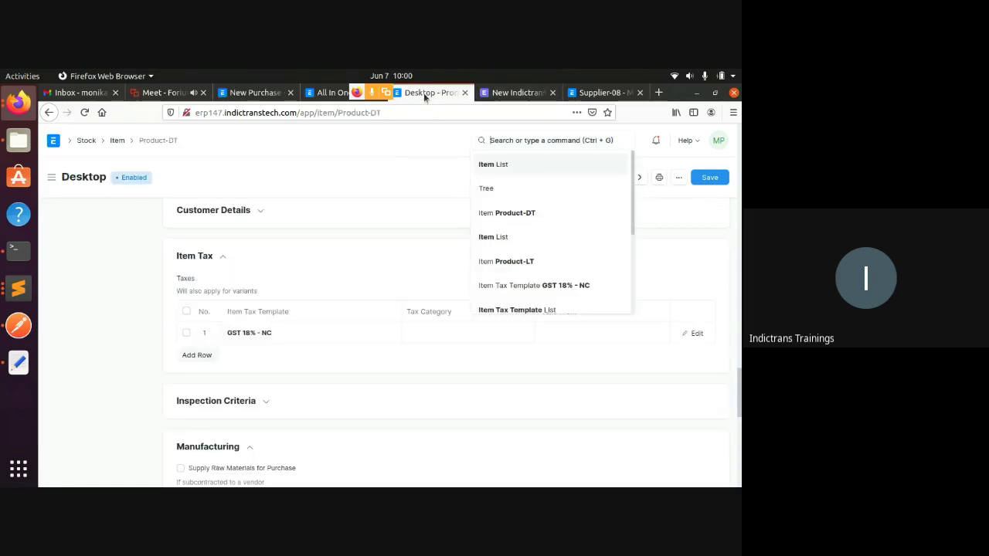
pyautogui.click(391, 151)
pyautogui.click(242, 93)
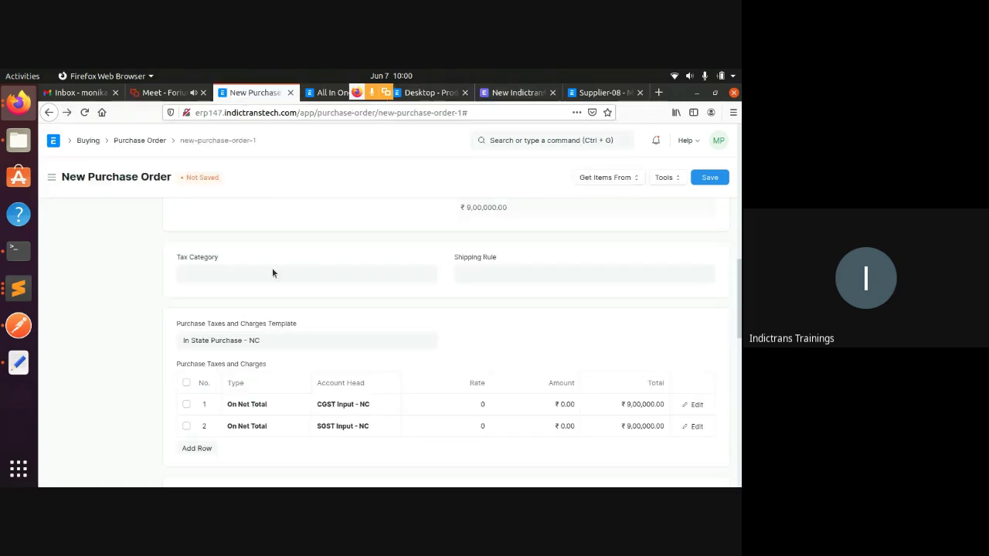
# - Open the In State Purchase - NC template from the purchase order and review its tax category and tax rows
pyautogui.click(295, 342)
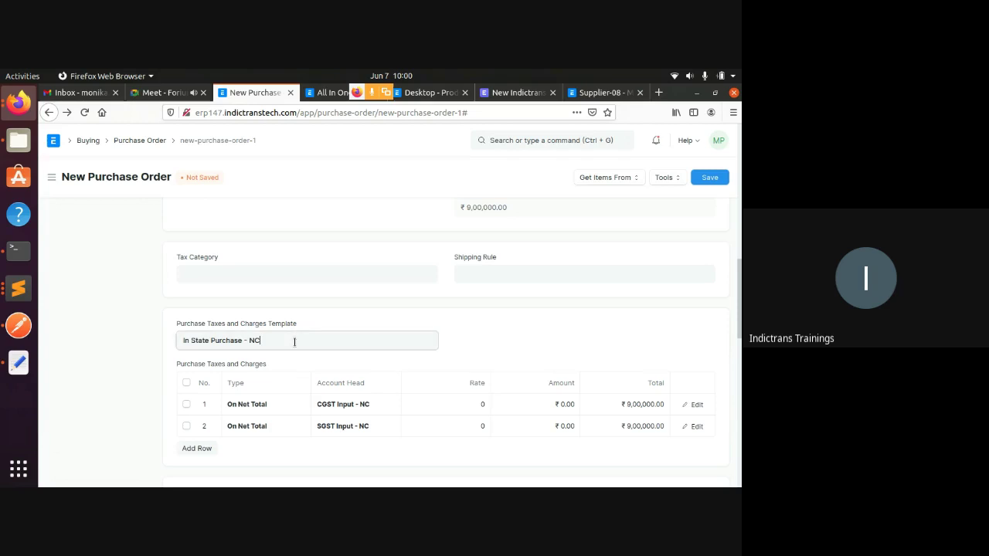
pyautogui.click(429, 342)
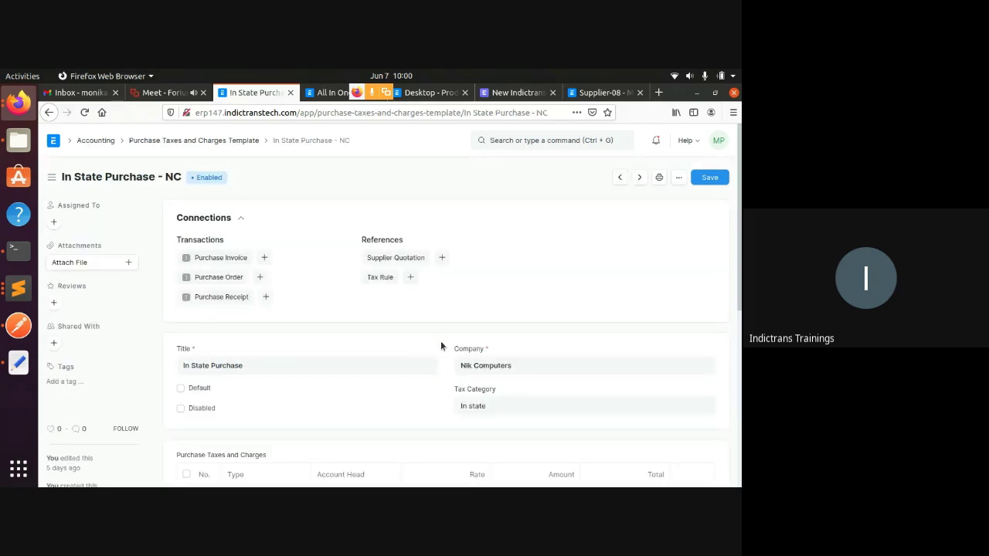
pyautogui.scroll(-3, 443, 333)
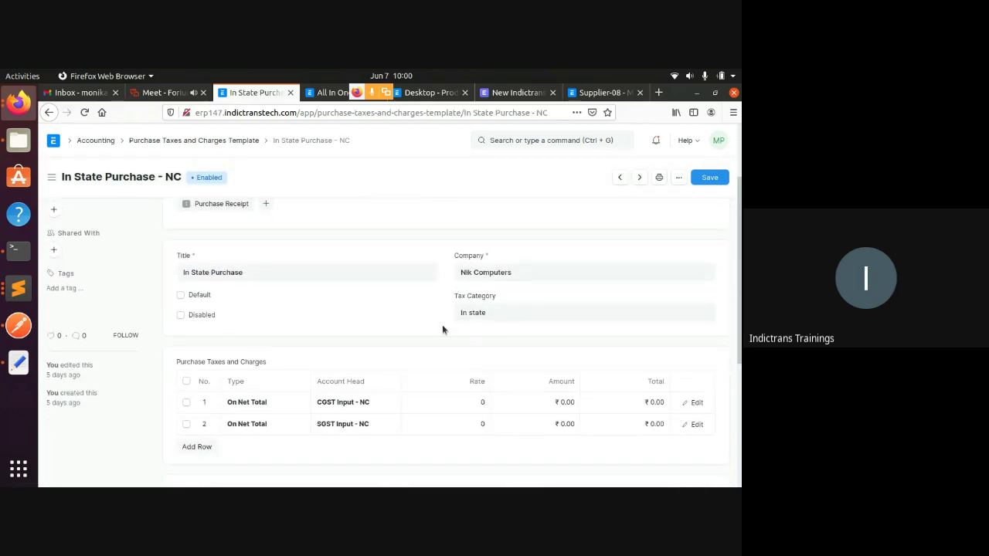
pyautogui.scroll(-1, 443, 330)
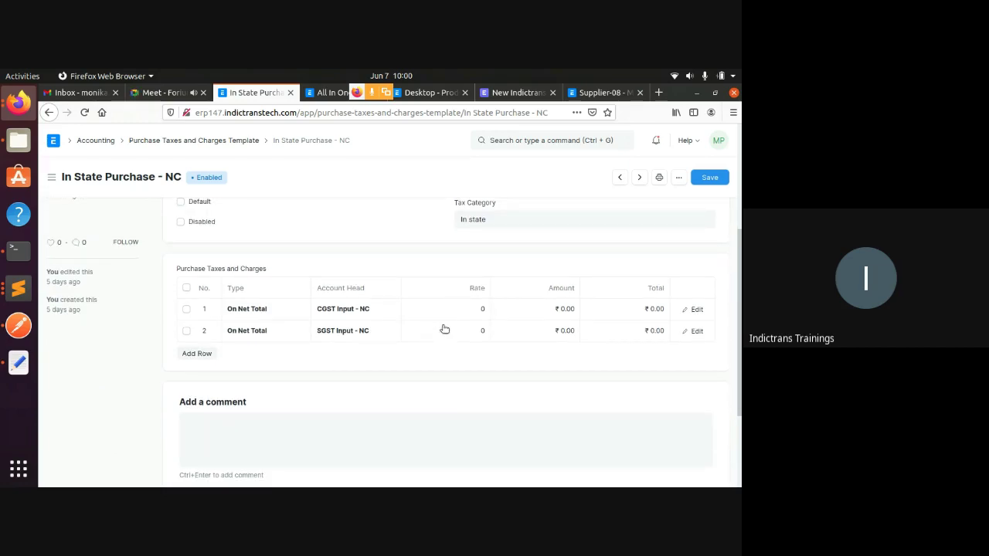
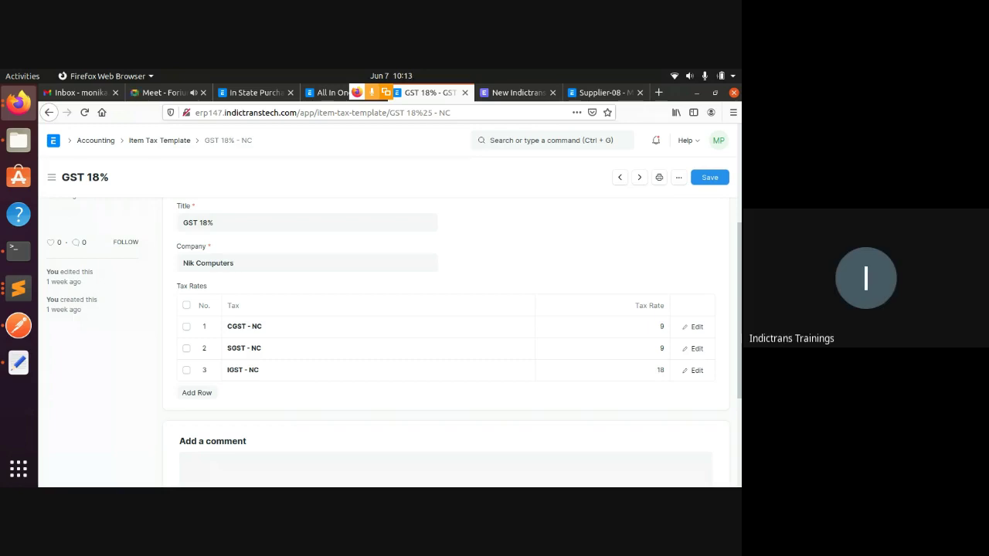
# - Examine the tax accounts and rates in the GST 18% item tax template
pyautogui.scroll(-2, 603, 270)
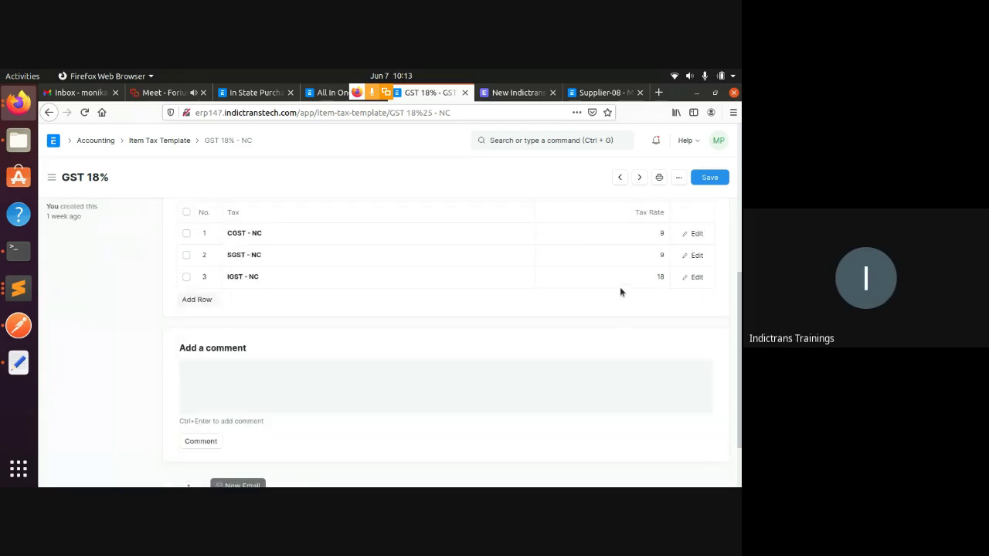
pyautogui.scroll(1, 616, 340)
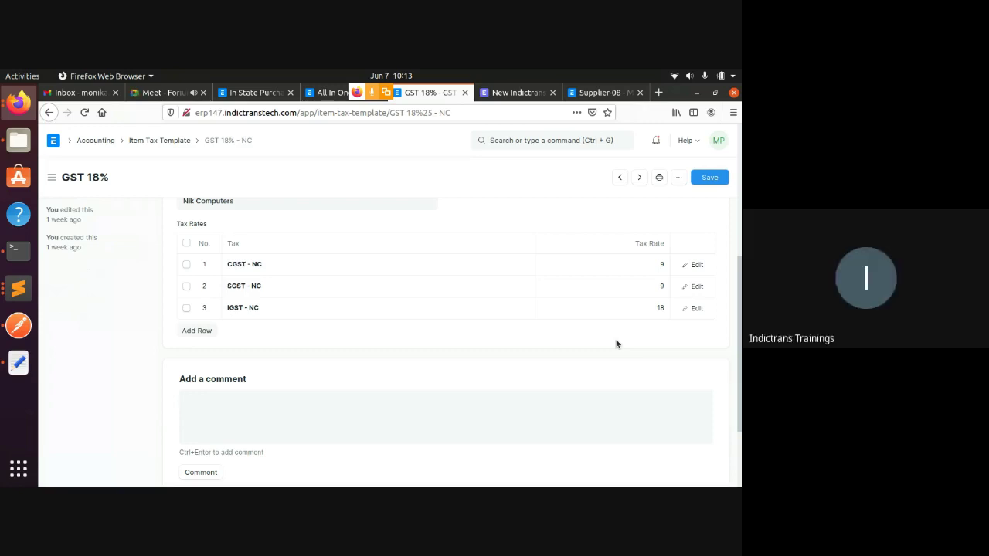
pyautogui.scroll(1, 617, 343)
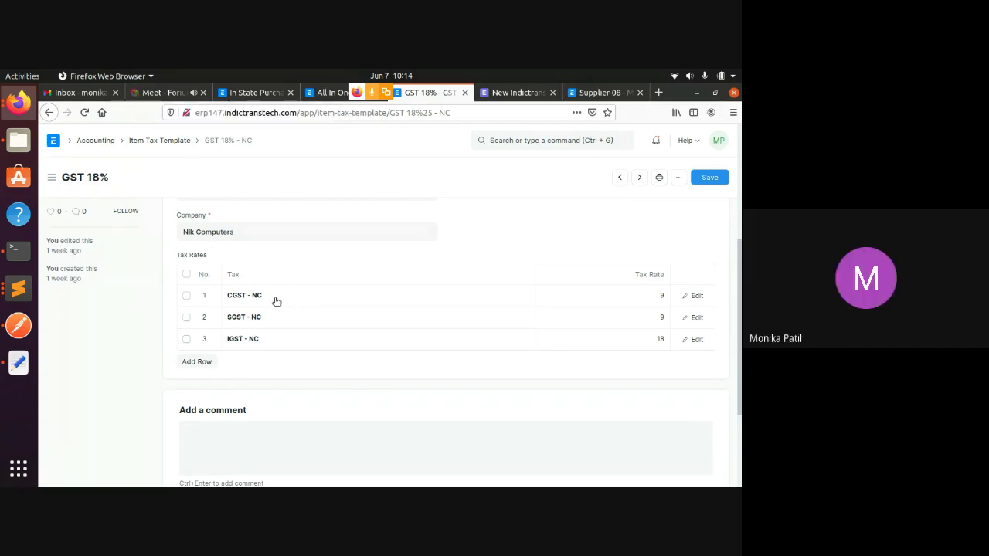
pyautogui.scroll(1, 281, 297)
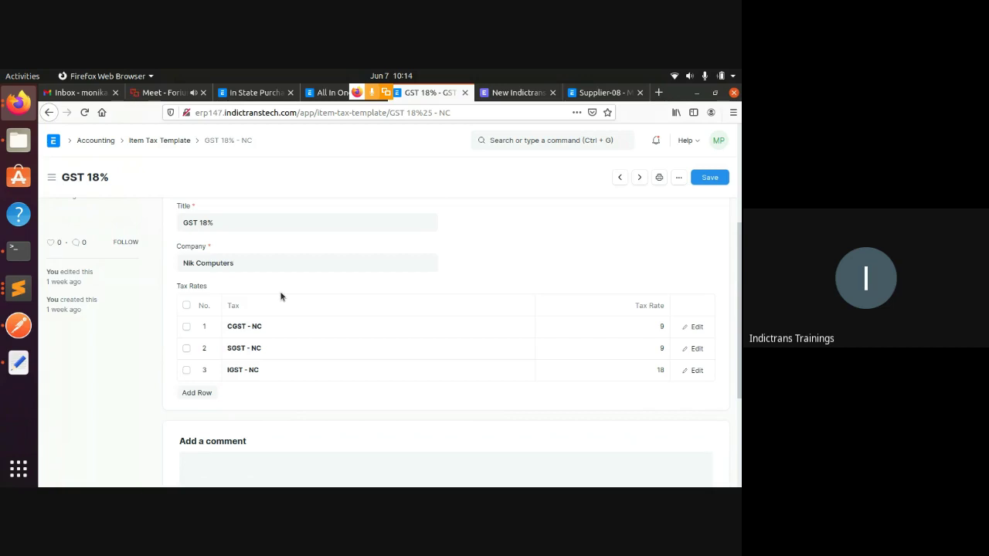
pyautogui.click(517, 140)
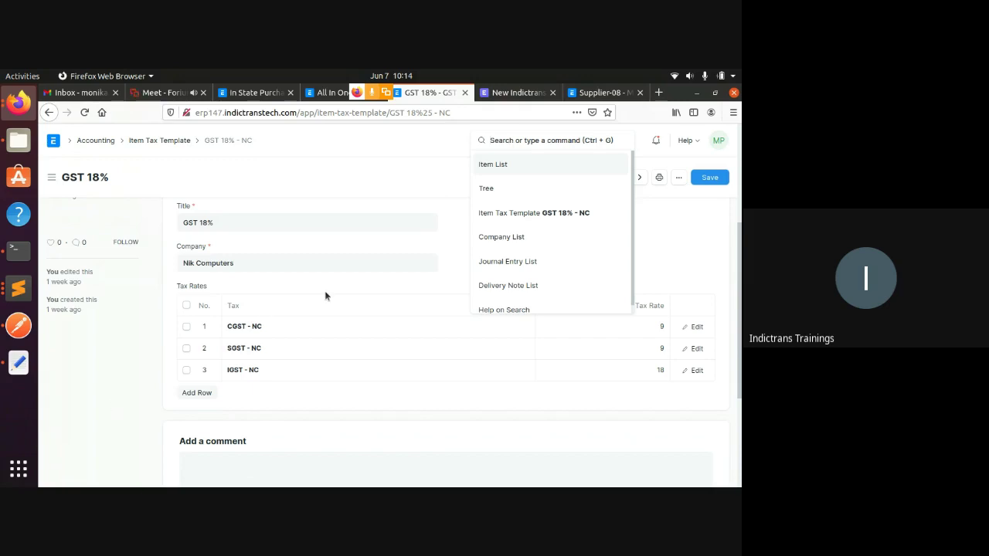
pyautogui.click(331, 316)
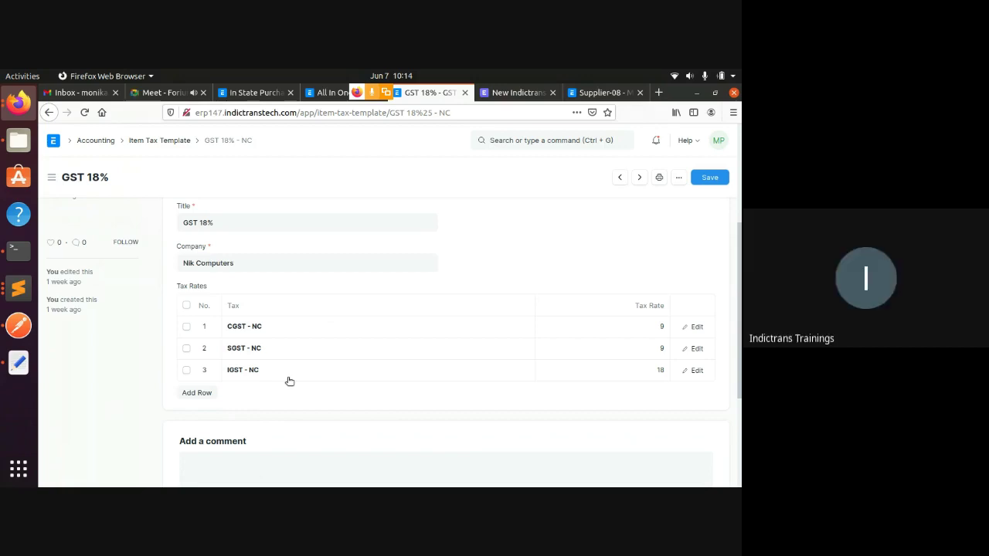
# - Add a CGST Input - NC row with a tax rate of 9 to the GST 18% template, plus a blank fifth row
pyautogui.click(205, 394)
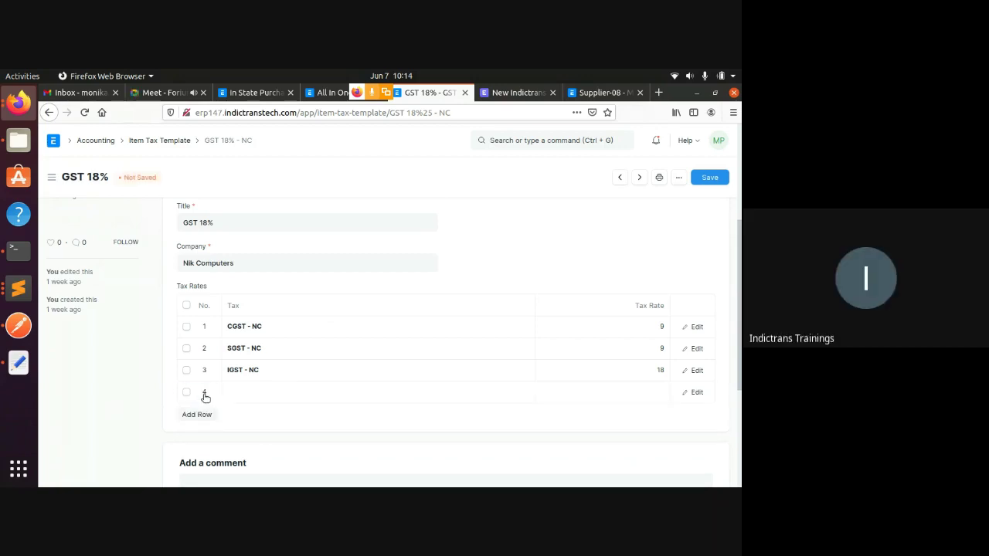
pyautogui.click(248, 389)
pyautogui.write('c')
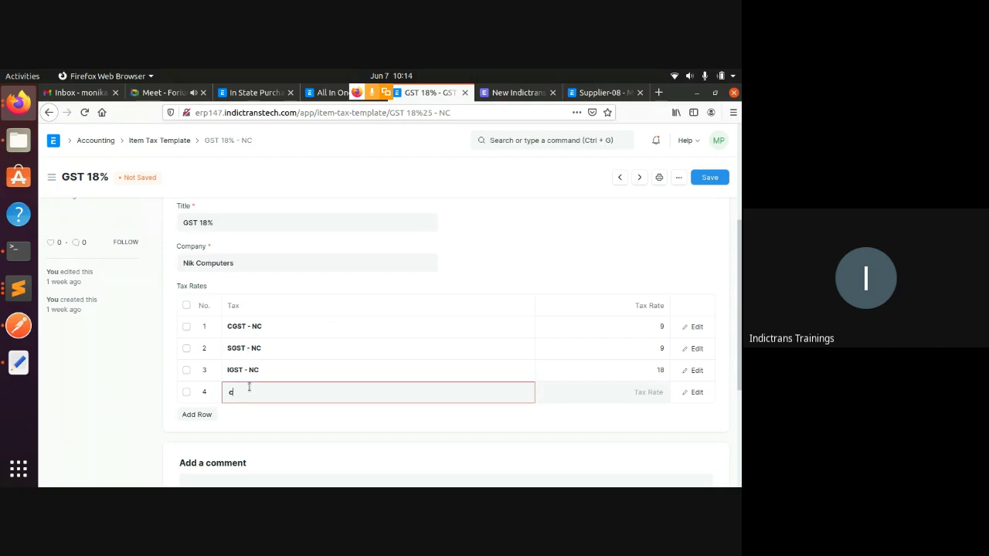
pyautogui.write('gs')
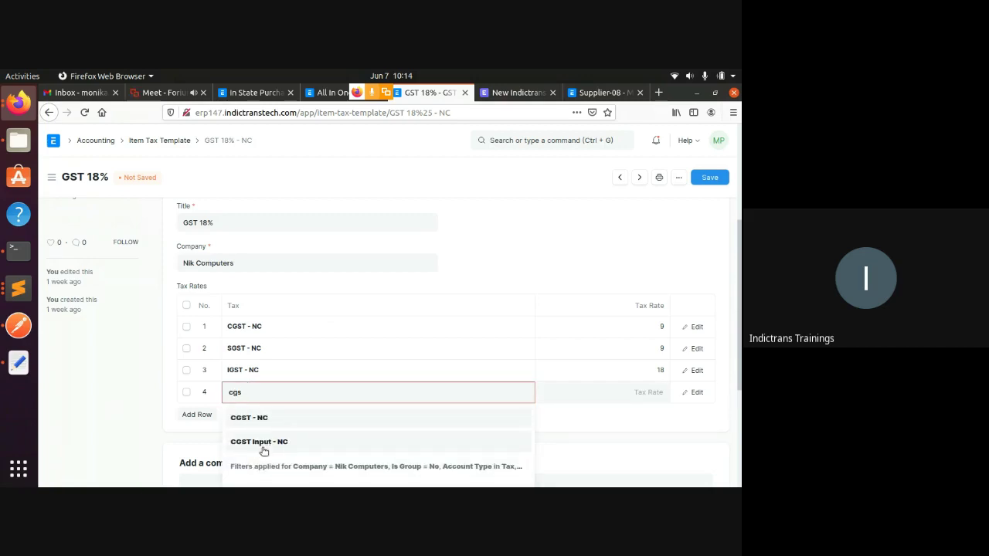
pyautogui.click(261, 443)
pyautogui.click(196, 413)
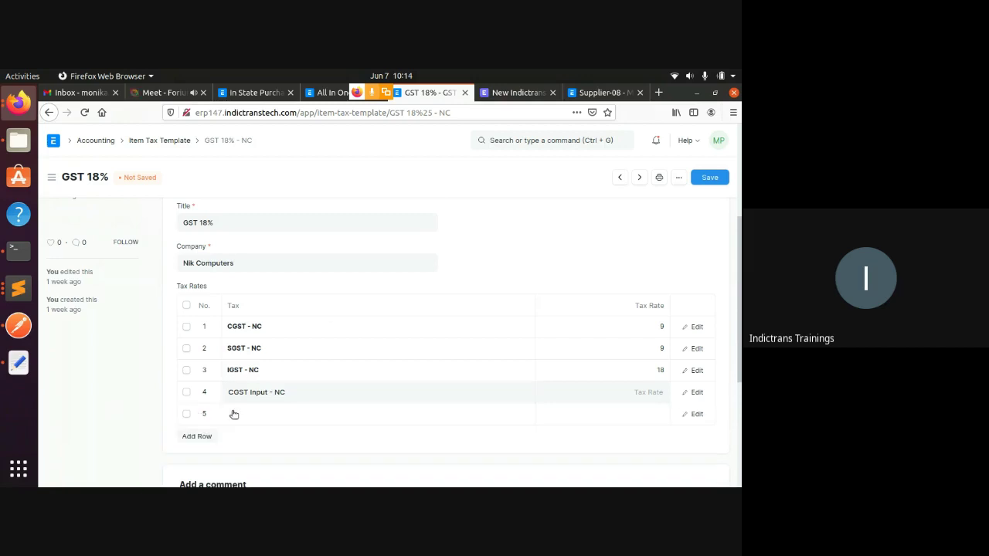
pyautogui.click(626, 391)
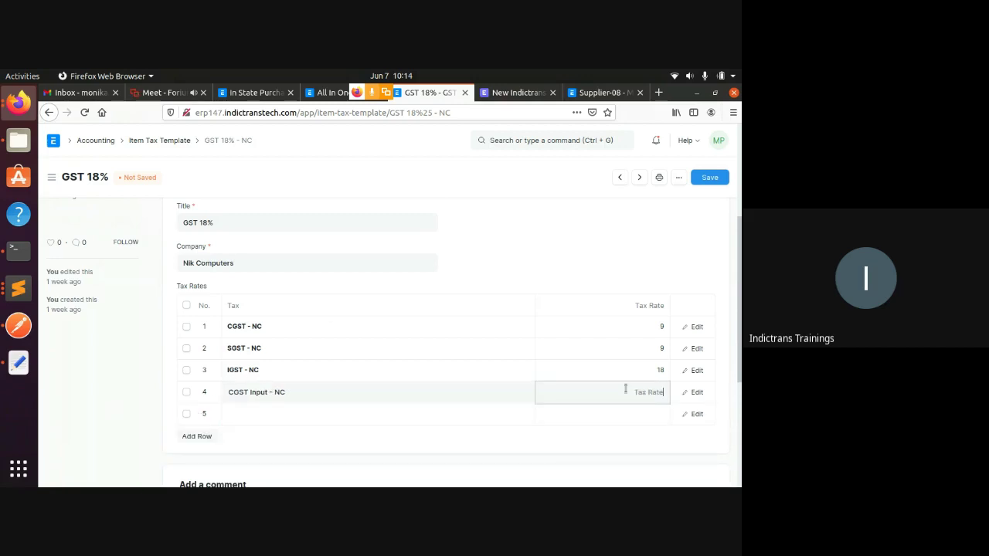
pyautogui.write('9')
# - Fill the fifth tax row with IGST Input - NC at a rate of 9 and add a blank sixth row
pyautogui.click(320, 413)
pyautogui.write('Ig')
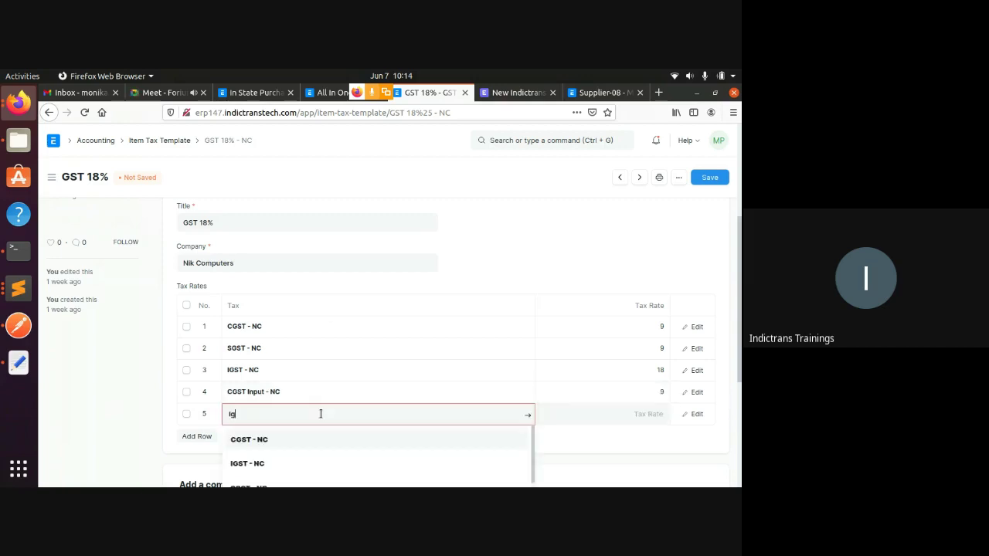
pyautogui.write('st')
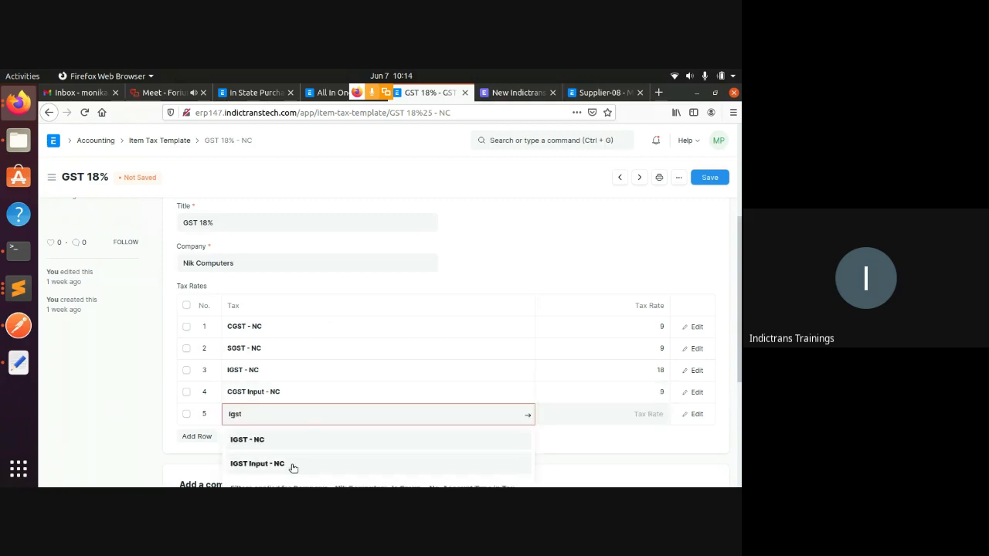
pyautogui.click(291, 466)
pyautogui.click(639, 417)
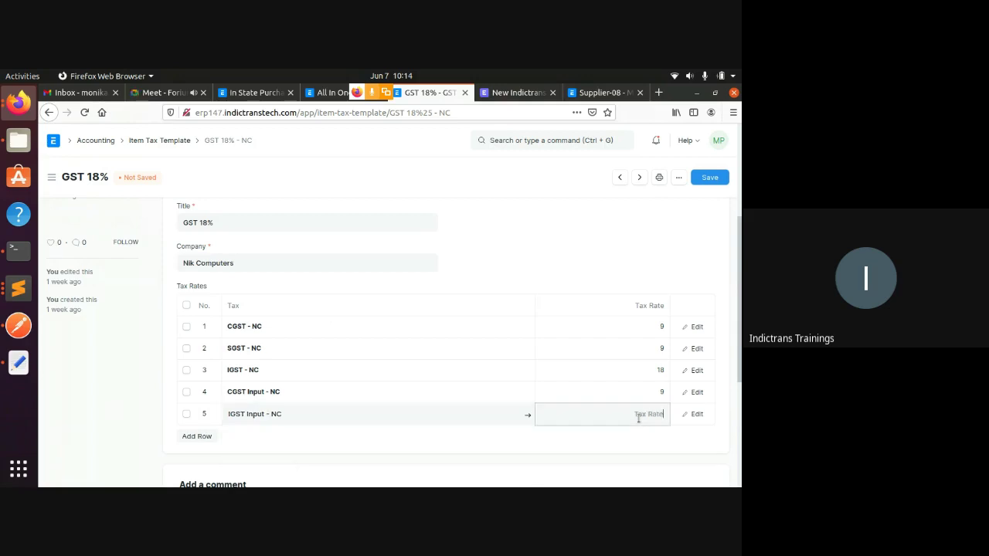
pyautogui.write('9')
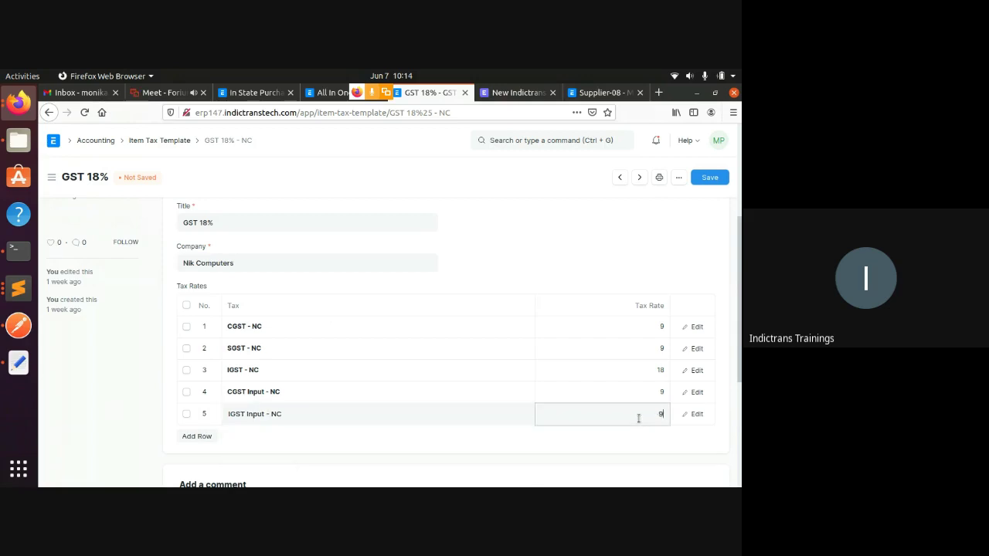
pyautogui.click(203, 437)
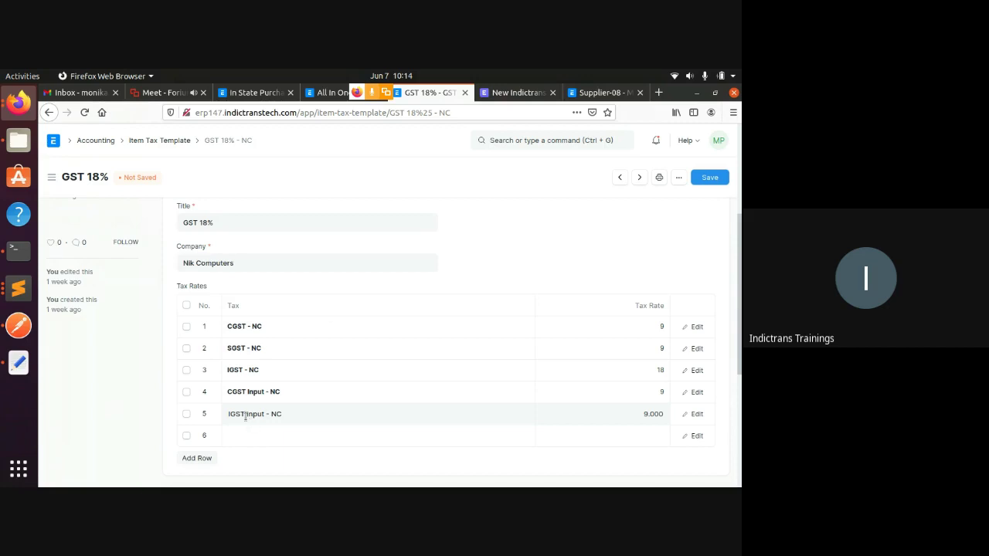
pyautogui.click(234, 436)
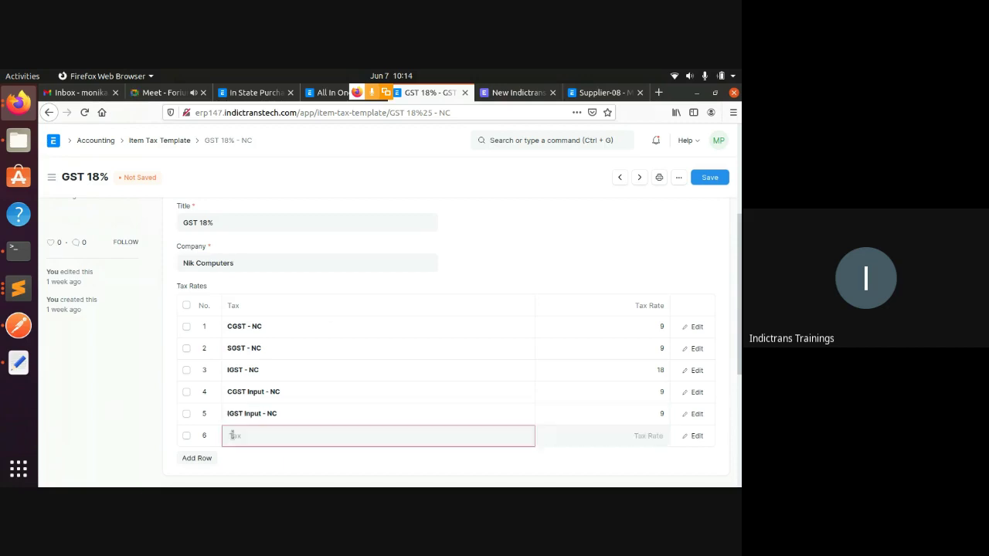
# - Set the tax rate of the IGST Input - NC row to 18
pyautogui.click(659, 420)
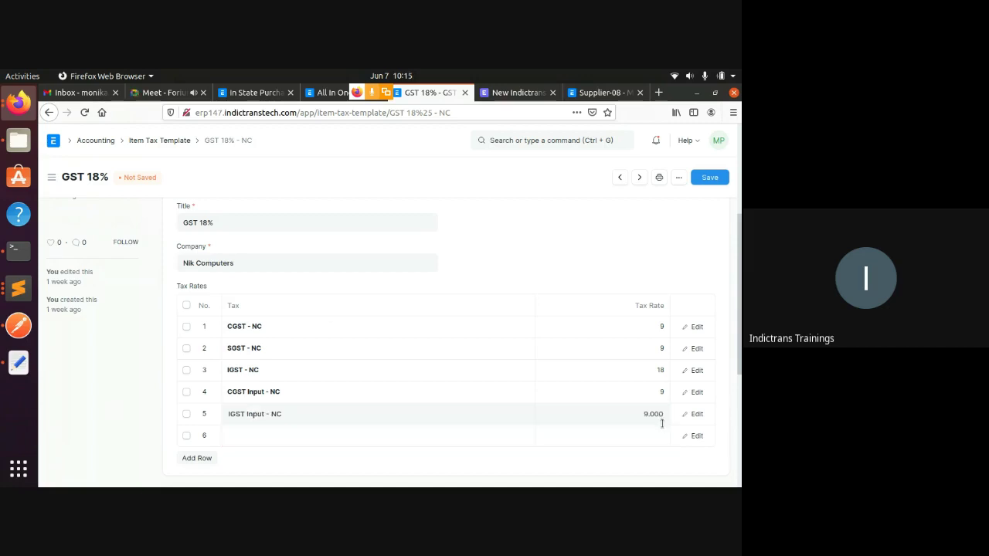
pyautogui.doubleClick(662, 422)
pyautogui.press('BackSpace')
pyautogui.write('18')
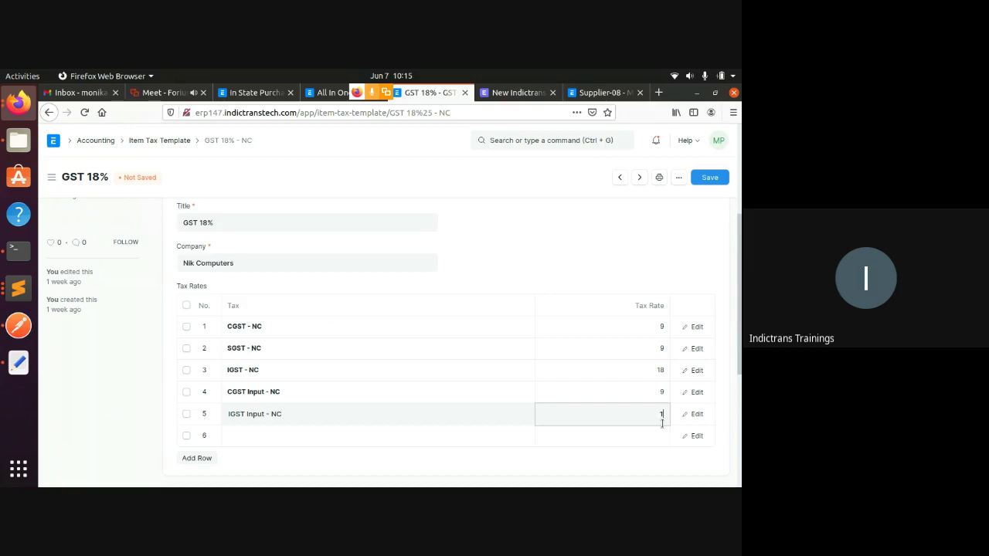
# - Fill the sixth tax row of the GST 18% template with SGST Input - NC at a rate of 9
pyautogui.click(371, 440)
pyautogui.write('s')
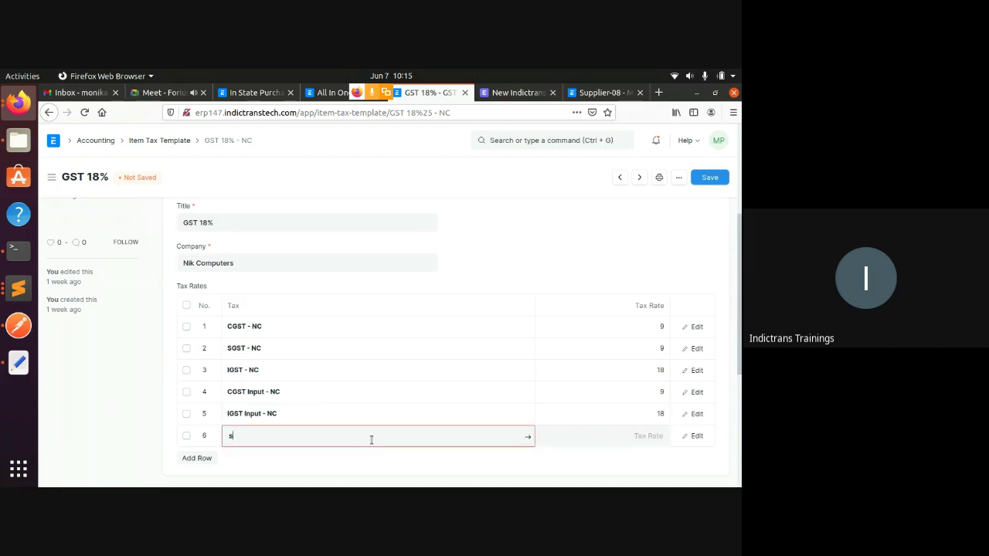
pyautogui.write('gs')
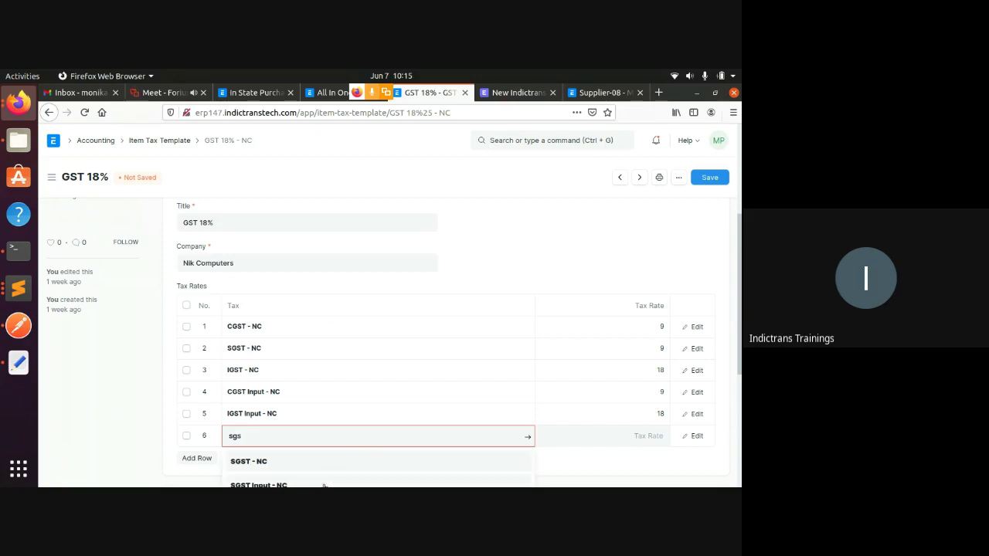
pyautogui.click(333, 480)
pyautogui.scroll(-3, 435, 441)
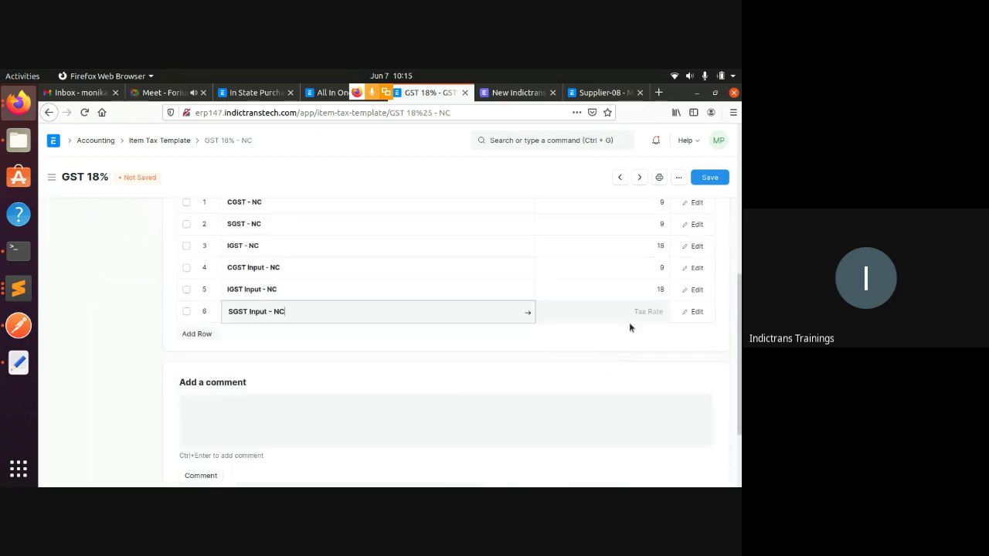
pyautogui.click(628, 312)
pyautogui.write('9')
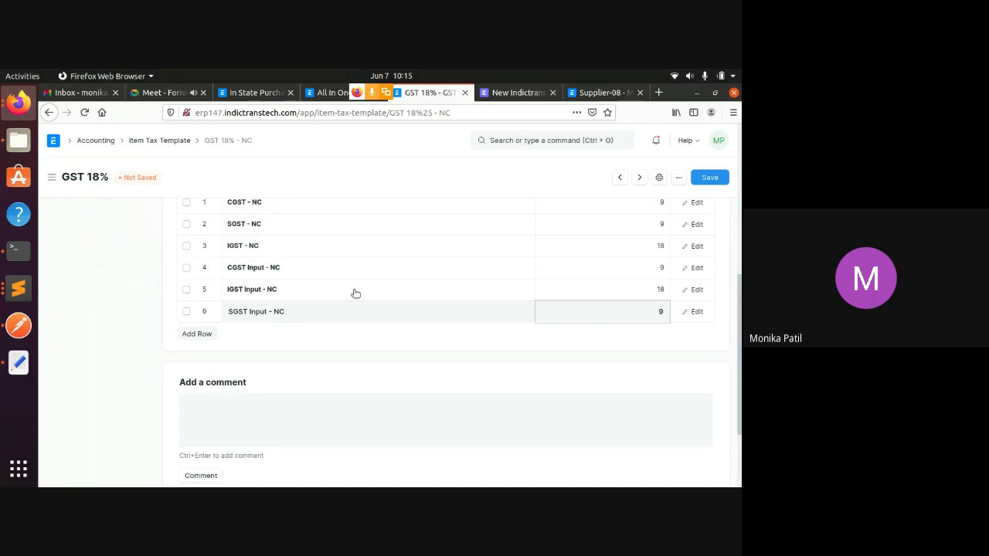
# - Move the SGST Input - NC row above the IGST Input - NC row and save the GST 18% template
pyautogui.click(195, 315)
pyautogui.moveTo(195, 314); pyautogui.dragTo(200, 289)
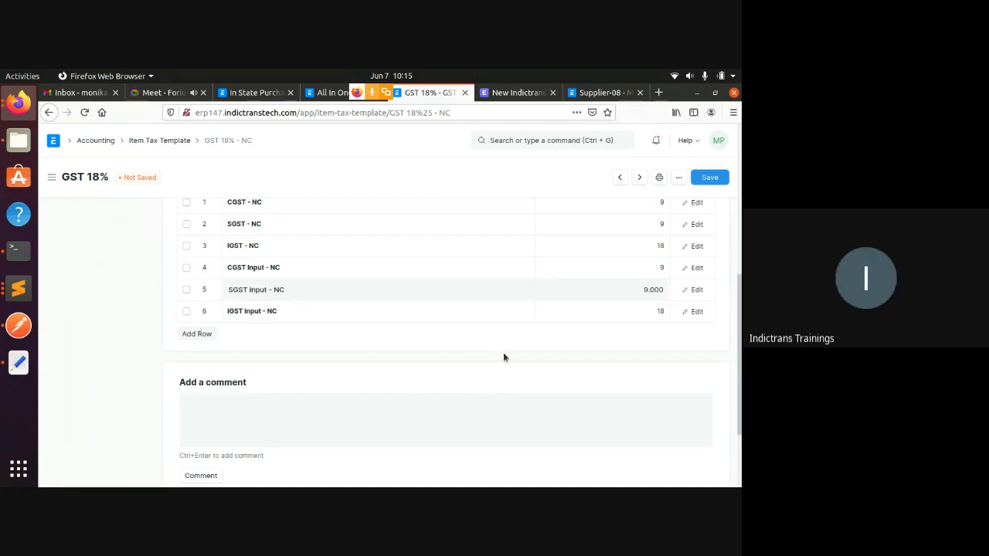
pyautogui.scroll(-2, 459, 335)
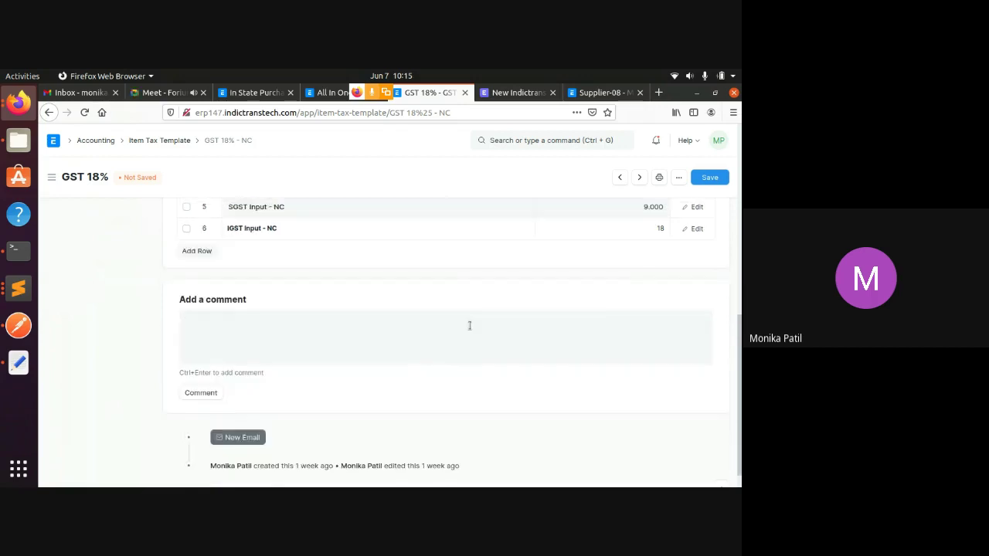
pyautogui.scroll(2, 469, 325)
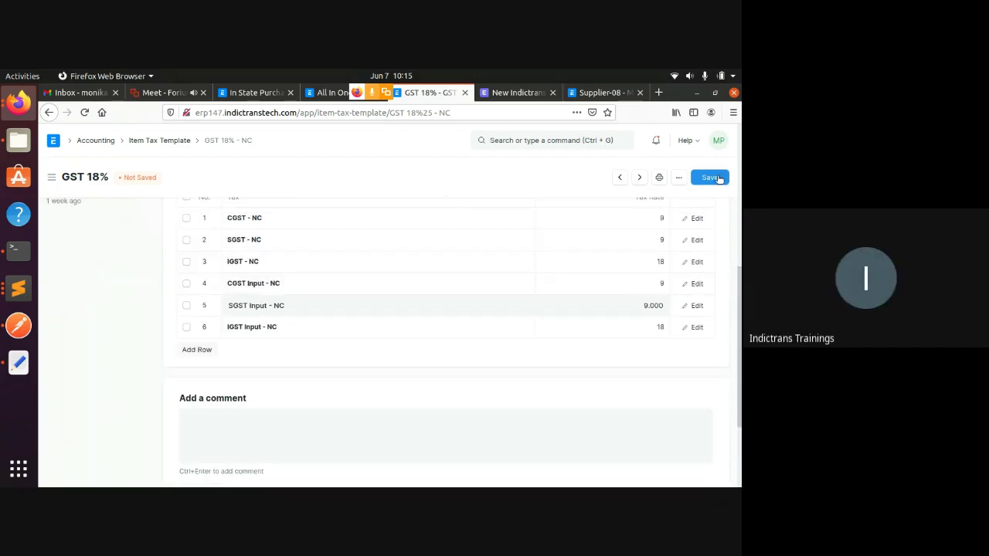
pyautogui.click(717, 178)
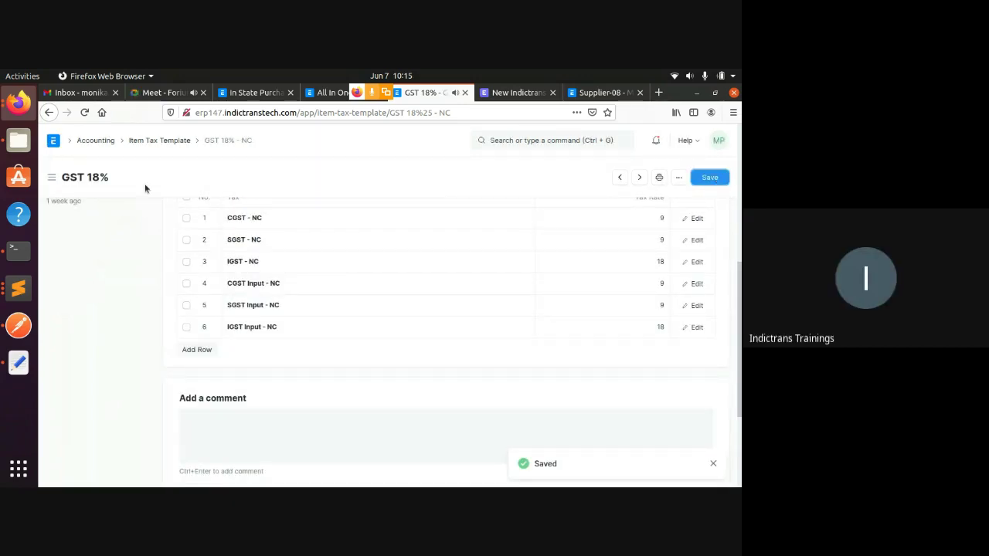
# - Save and reload the In State Purchase - NC purchase taxes and charges template
pyautogui.click(255, 92)
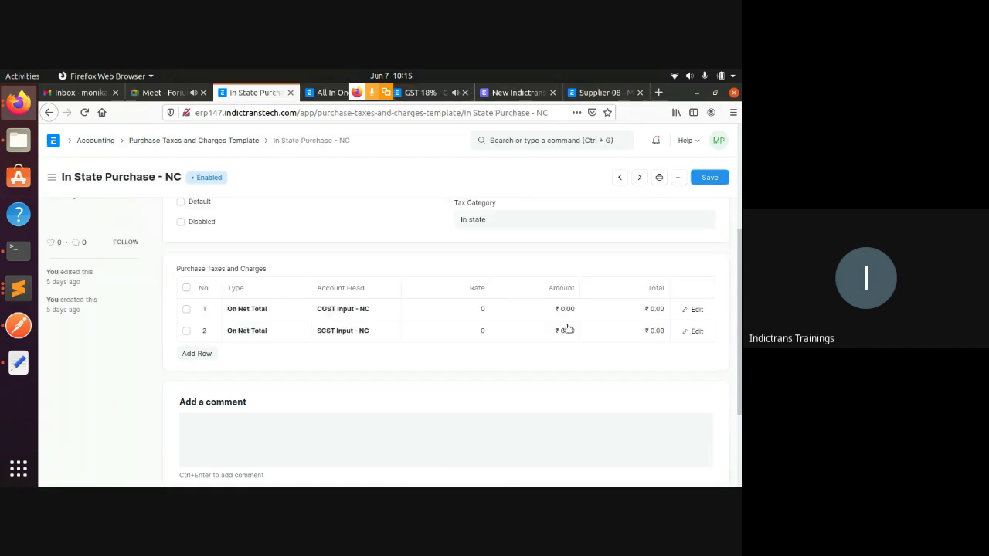
pyautogui.click(715, 179)
pyautogui.click(85, 113)
pyautogui.scroll(3, 488, 342)
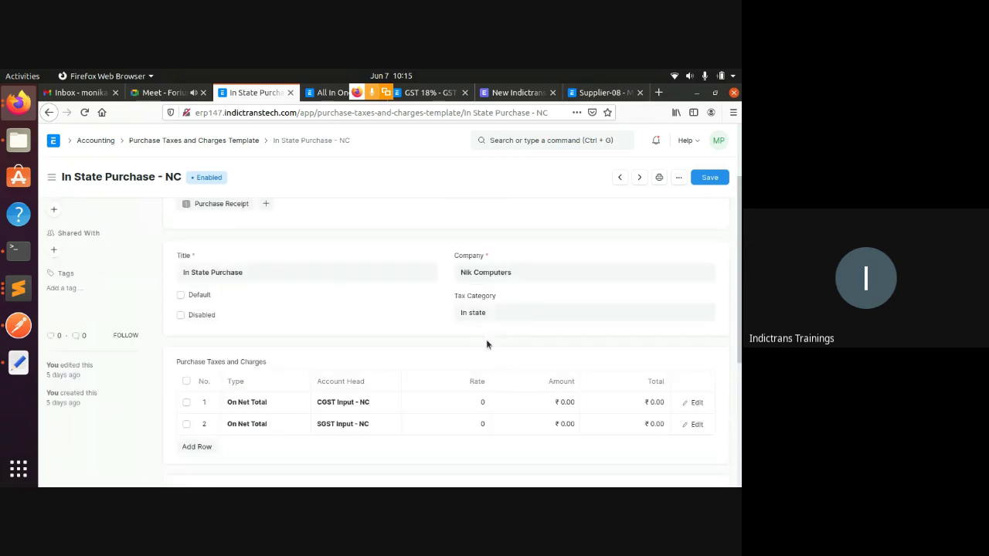
# - Change the title of the In State Purchase - NC tax template to "In state GST"
pyautogui.tripleClick(248, 272)
pyautogui.press('BackSpace')
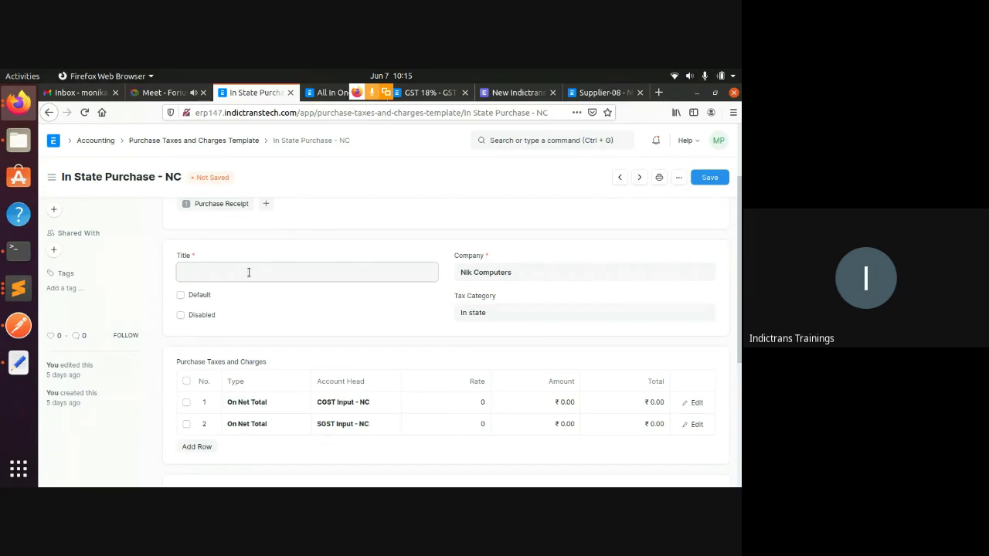
pyautogui.write('In state')
pyautogui.write('gst')
pyautogui.press('BackSpace')
pyautogui.press('BackSpace')
pyautogui.press('BackSpace')
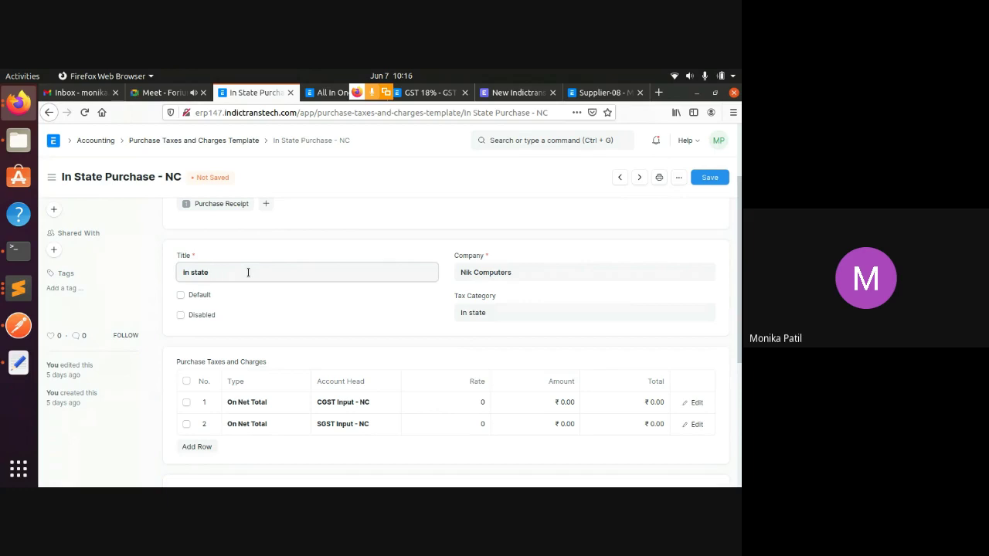
pyautogui.write('GST')
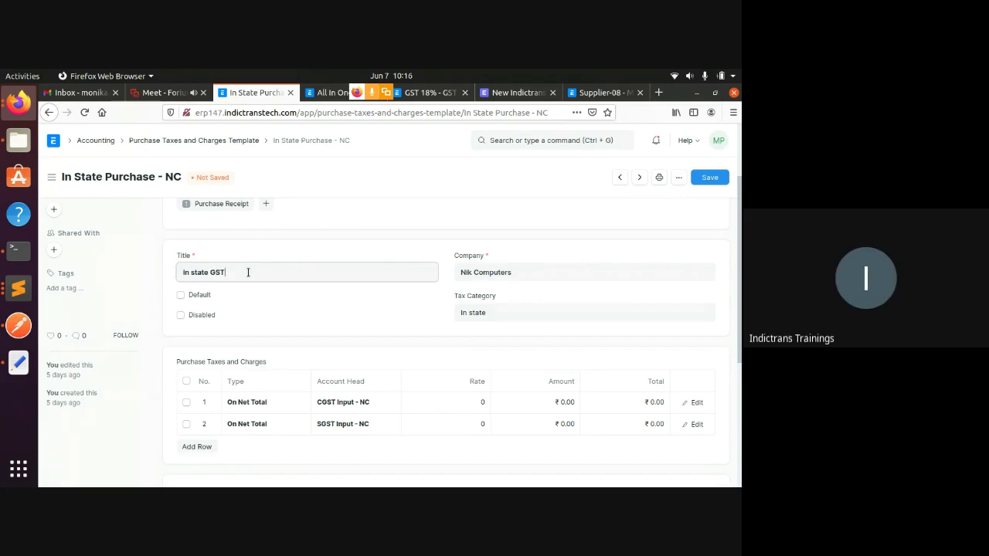
pyautogui.scroll(-1, 250, 271)
pyautogui.scroll(-2, 249, 266)
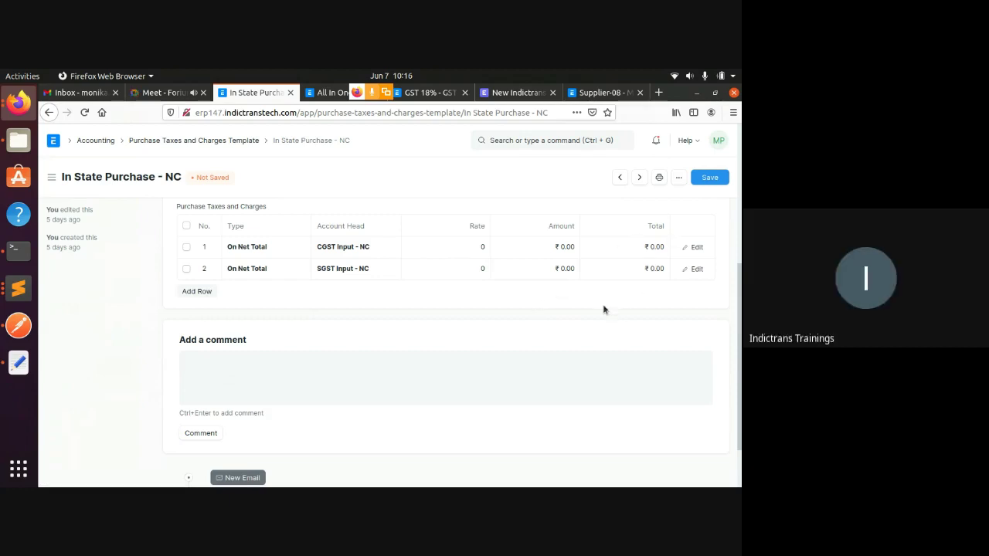
pyautogui.scroll(2, 603, 309)
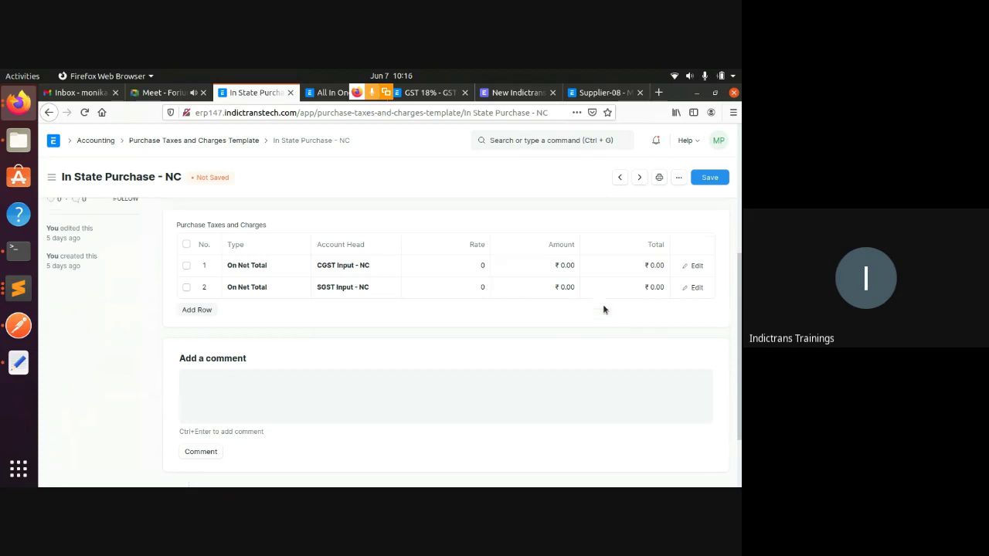
# - Return to the new purchase order and set its supplier to Supplier-09
pyautogui.click(48, 112)
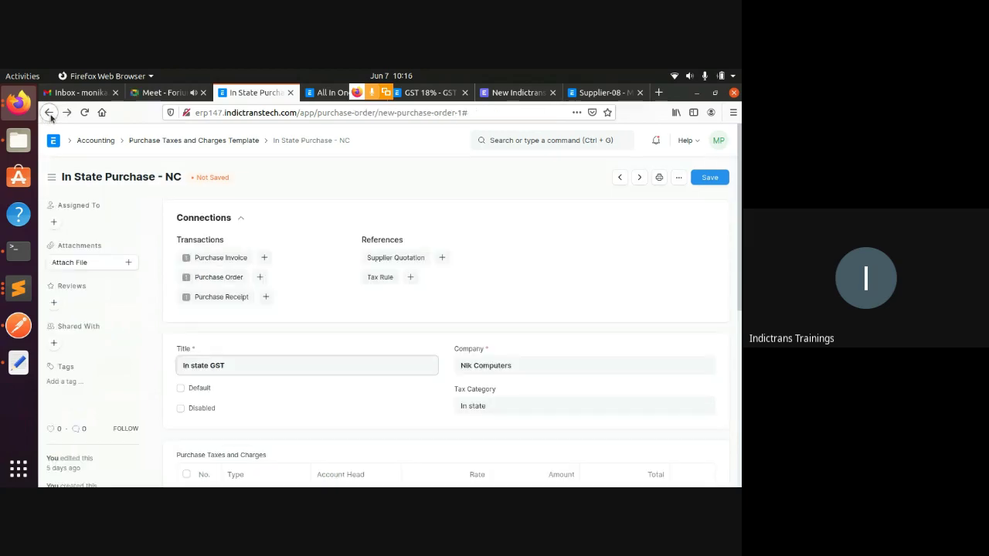
pyautogui.click(262, 274)
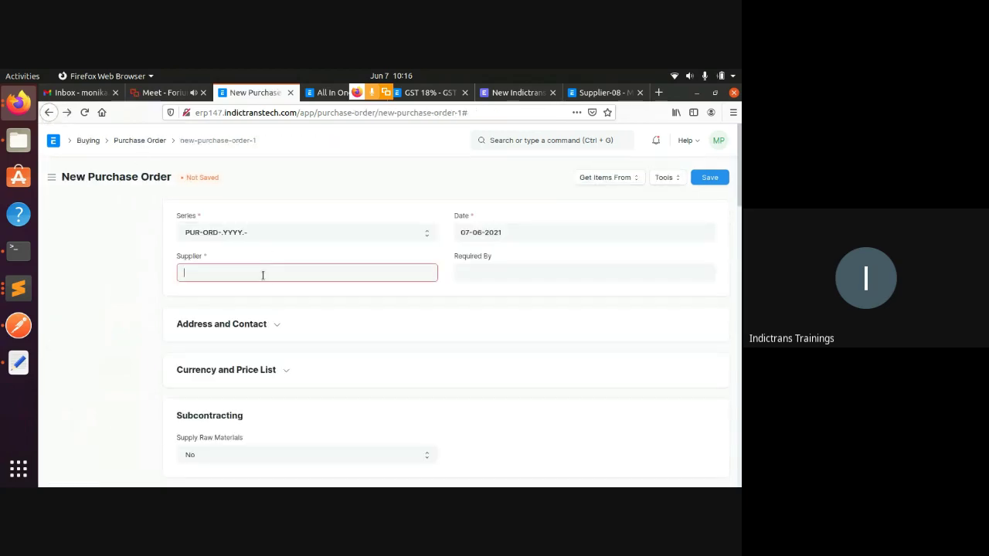
pyautogui.write('suppl')
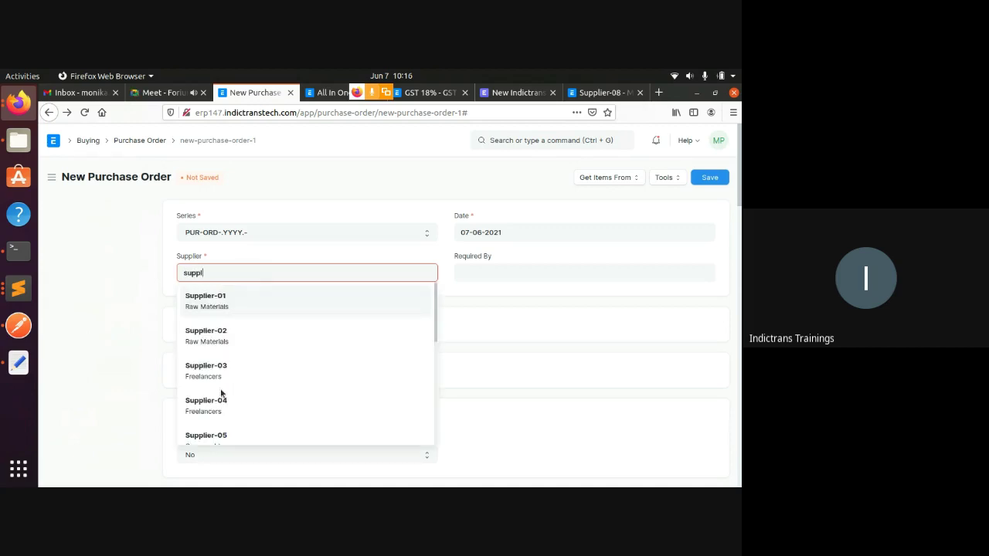
pyautogui.scroll(-3, 222, 398)
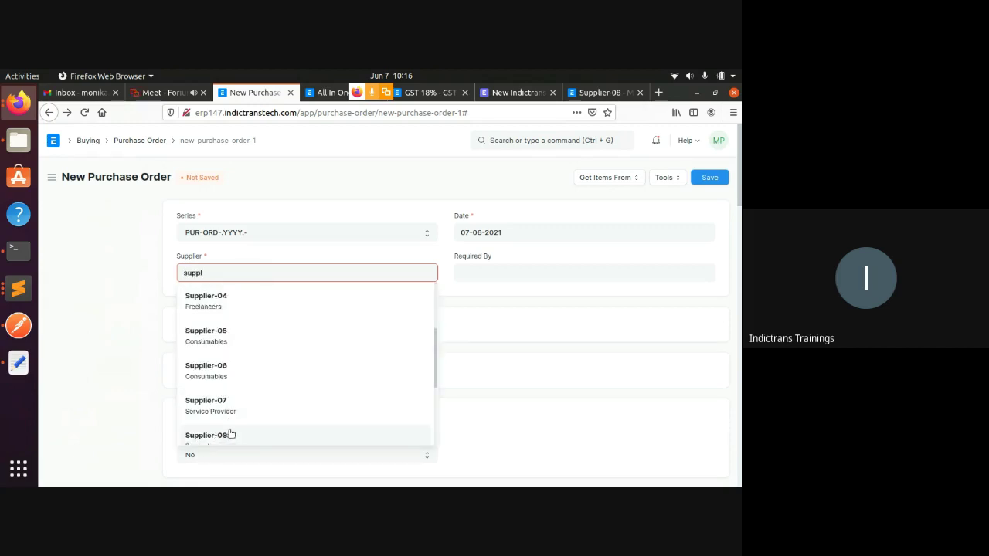
pyautogui.scroll(-2, 324, 368)
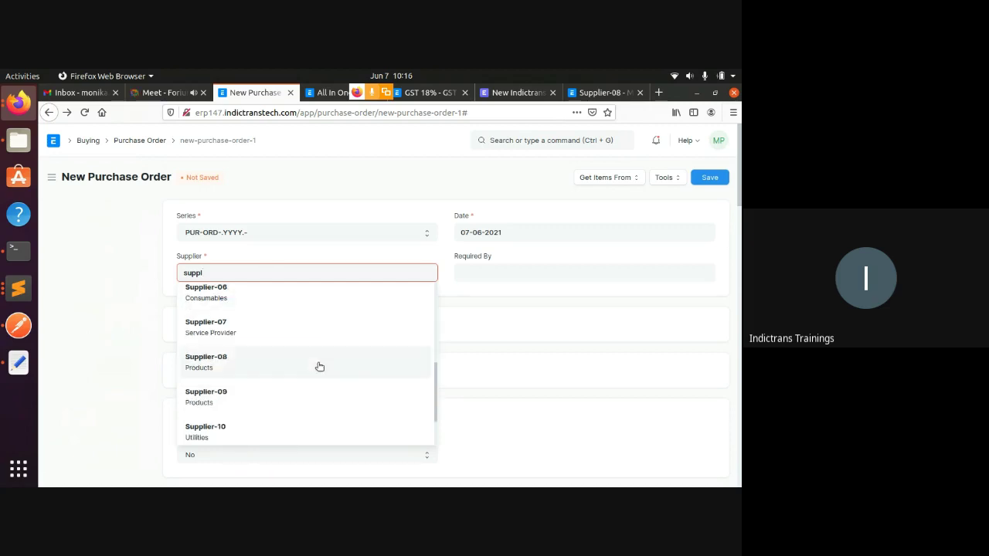
pyautogui.click(279, 385)
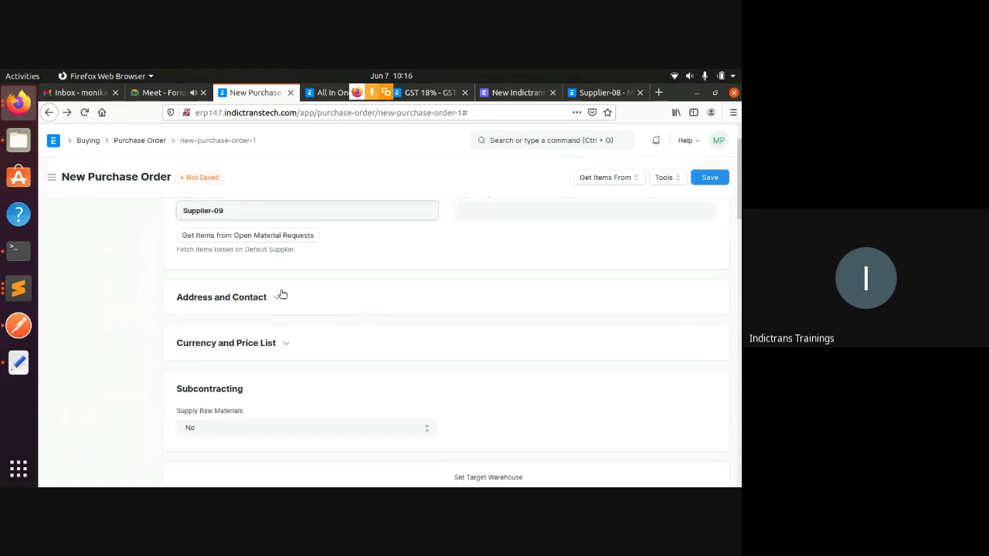
# - Set the purchase order's required-by date to 07-06-2021 and expand the Currency and Price List section
pyautogui.click(454, 272)
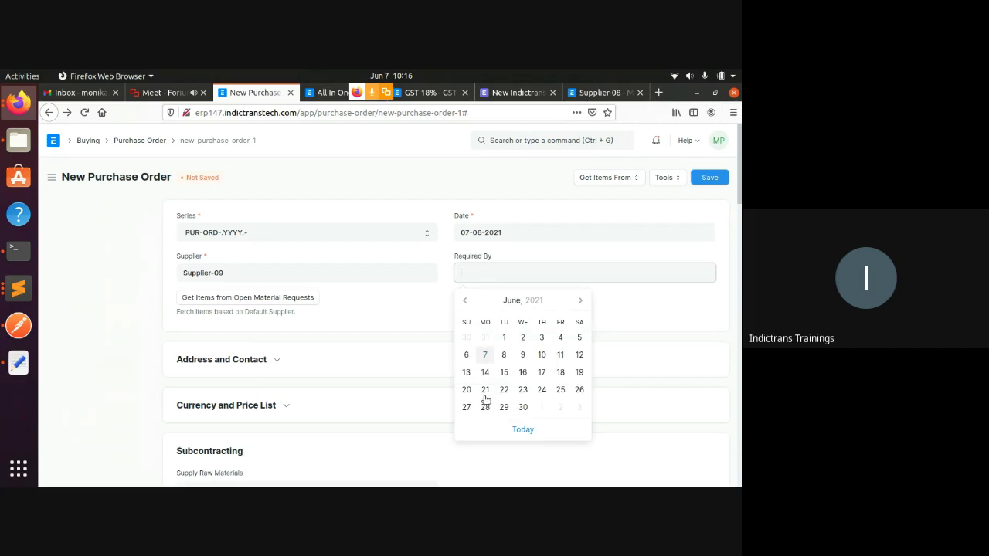
pyautogui.click(484, 358)
pyautogui.scroll(-3, 224, 249)
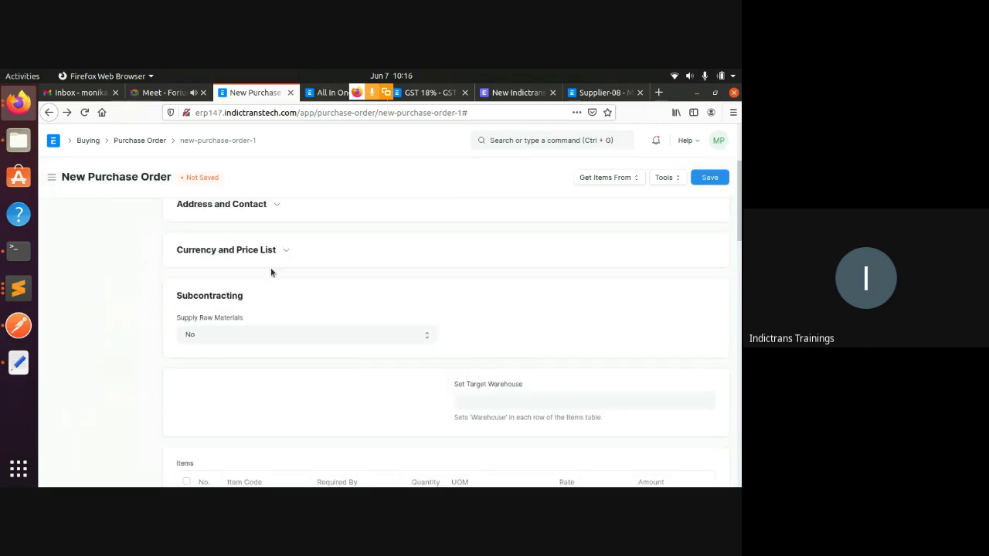
pyautogui.click(283, 251)
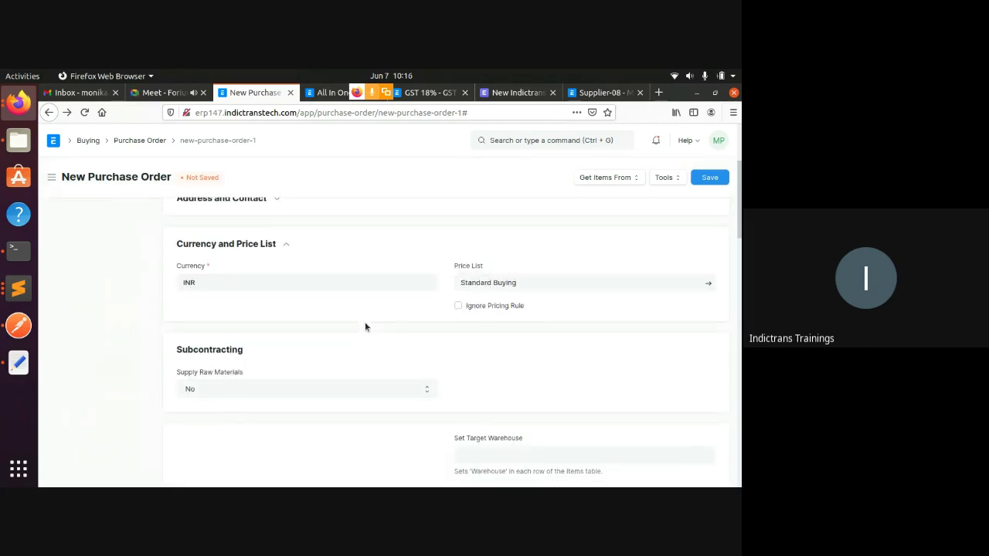
pyautogui.scroll(-3, 234, 291)
pyautogui.scroll(-3, 358, 347)
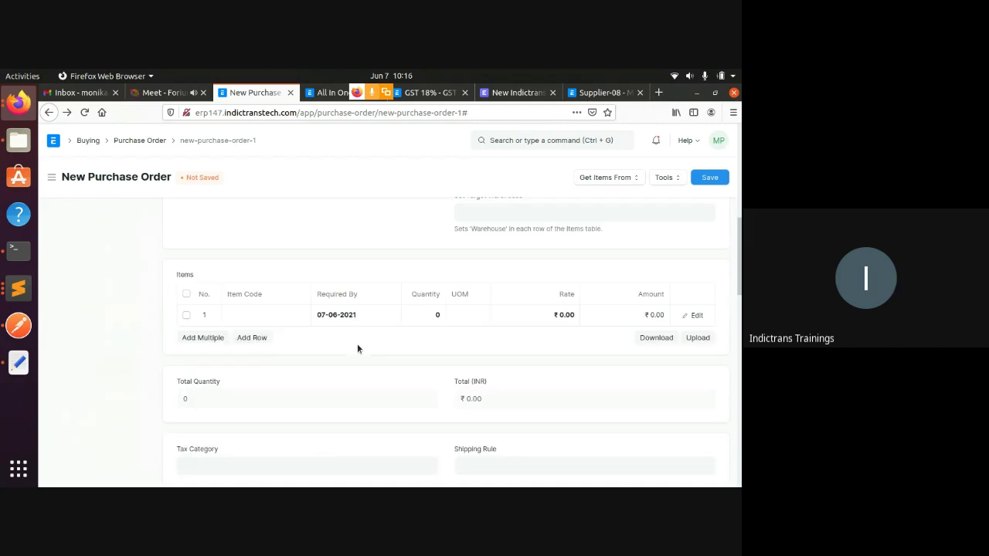
# - Enter the laptop item Product-LT with a quantity of 10 in the first item row
pyautogui.click(248, 315)
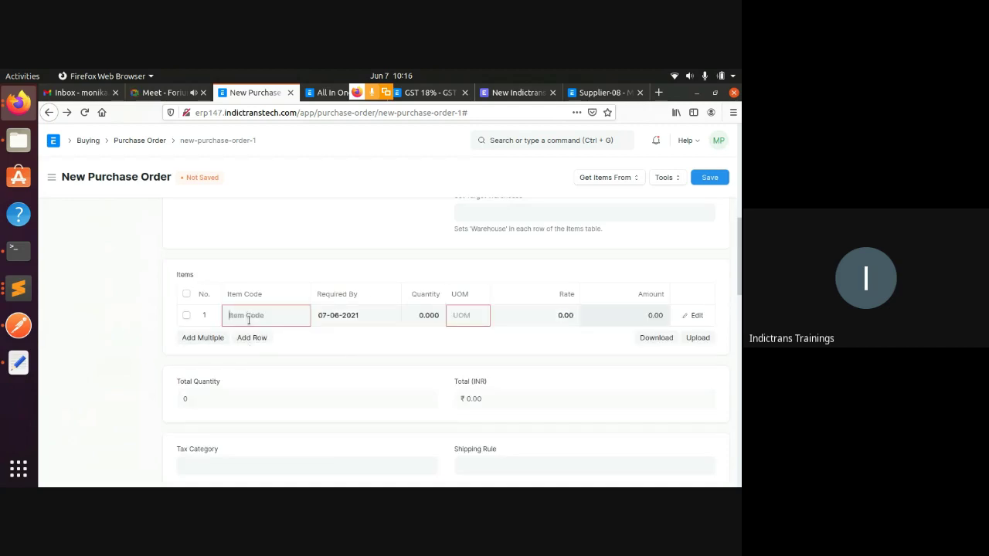
pyautogui.write('lap')
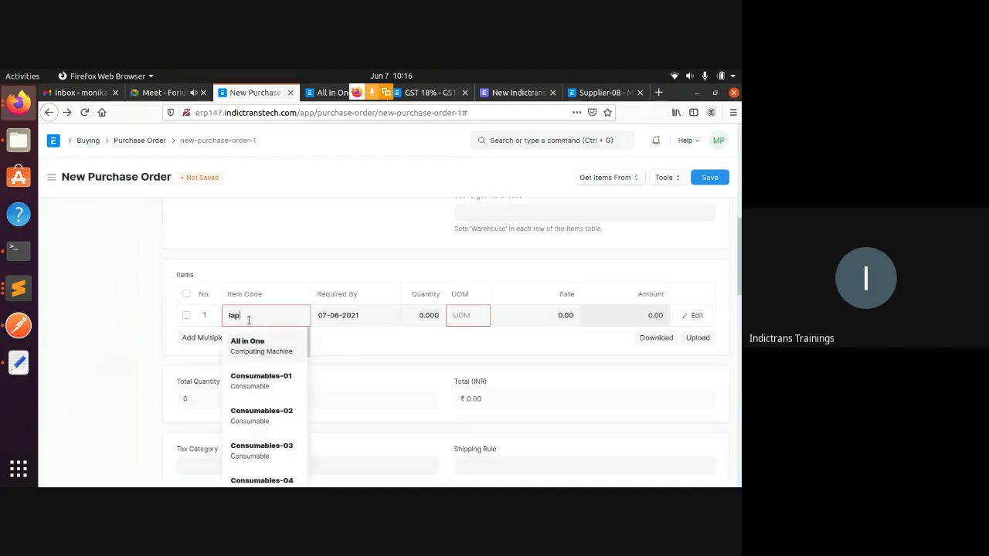
pyautogui.click(257, 352)
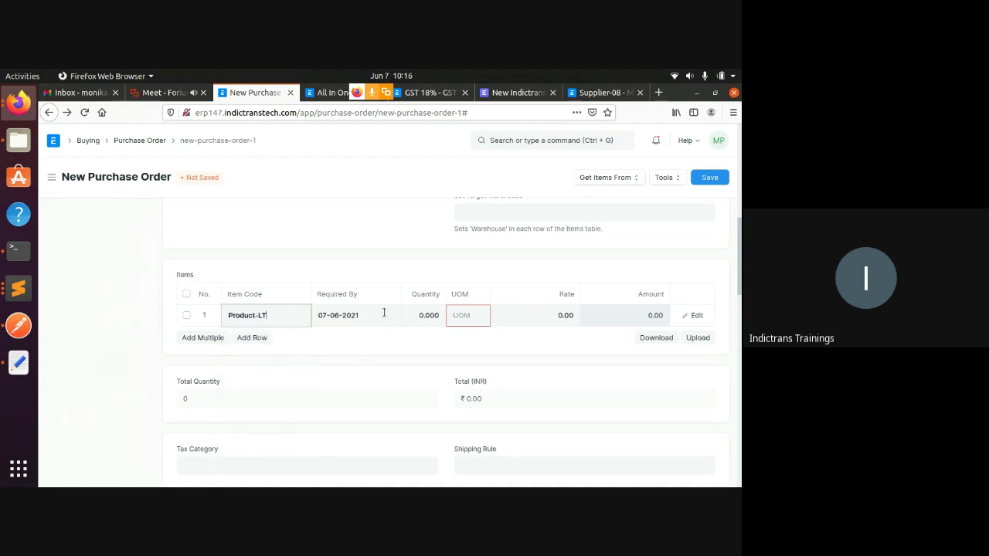
pyautogui.scroll(-2, 440, 286)
pyautogui.click(429, 220)
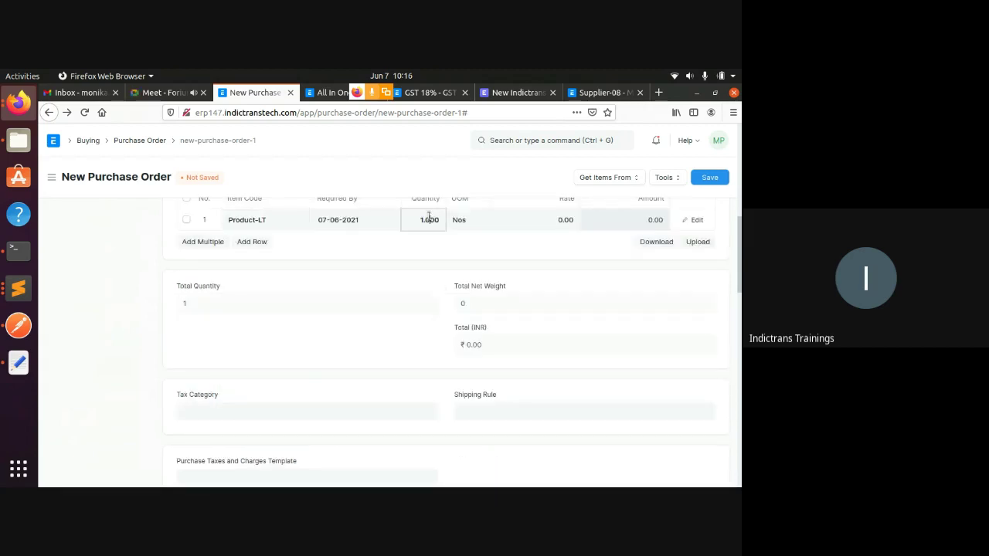
pyautogui.press('BackSpace')
pyautogui.write('10')
# - Set the rate of the Product-LT row to 25000
pyautogui.click(564, 220)
pyautogui.press('BackSpace')
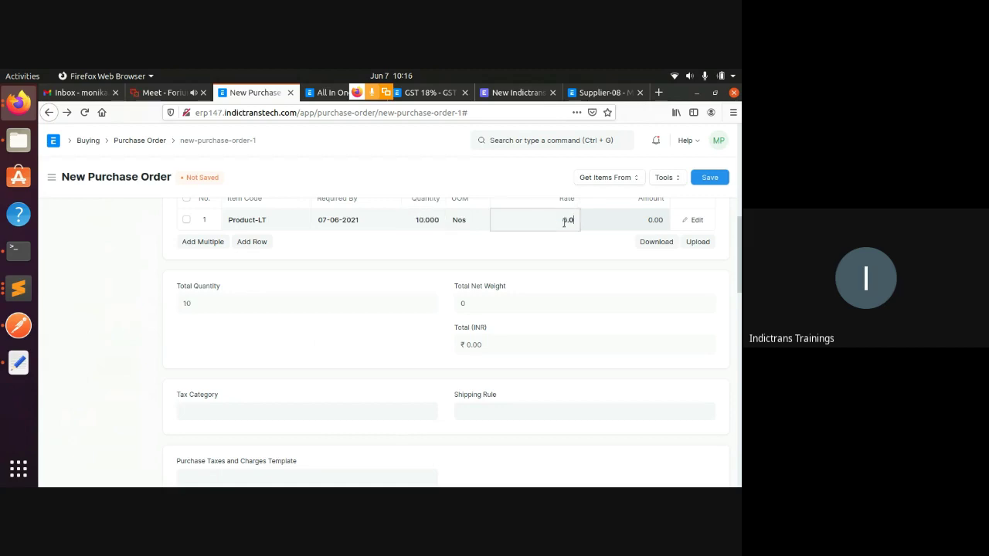
pyautogui.write('0.025000')
pyautogui.press('BackSpace')
pyautogui.press('BackSpace')
pyautogui.press('BackSpace')
# - Add a second item row to the purchase order for the desktop Product-DT with a quantity of 10
pyautogui.click(252, 239)
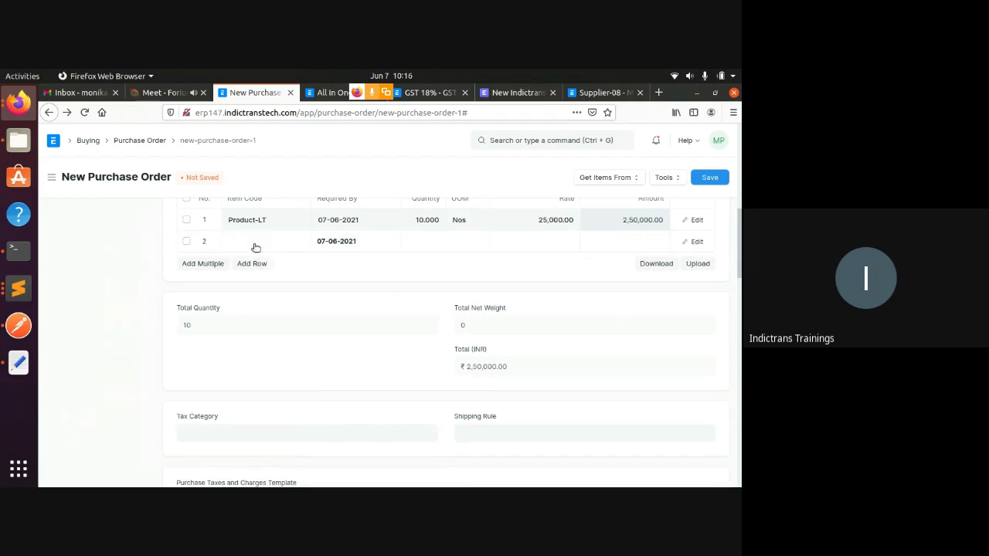
pyautogui.click(263, 240)
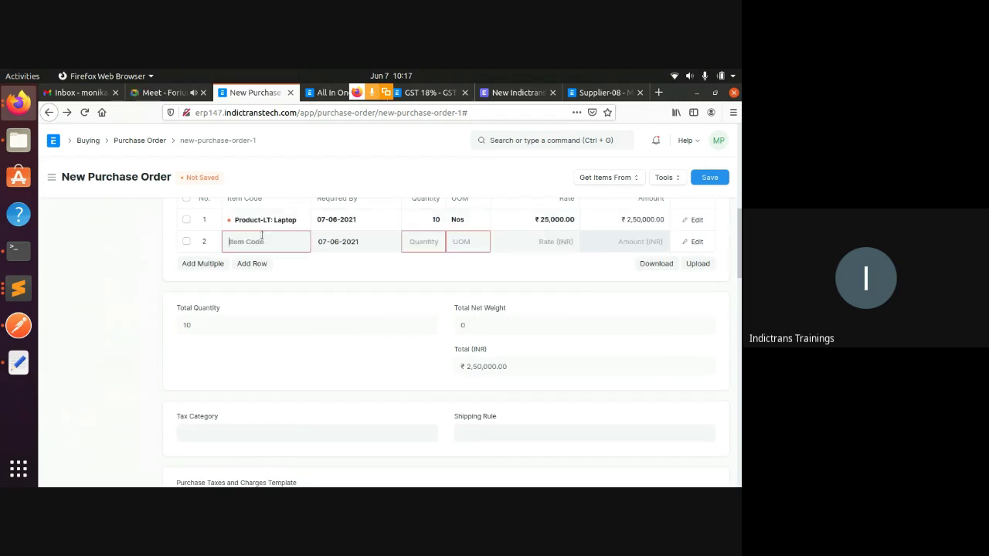
pyautogui.write('desk')
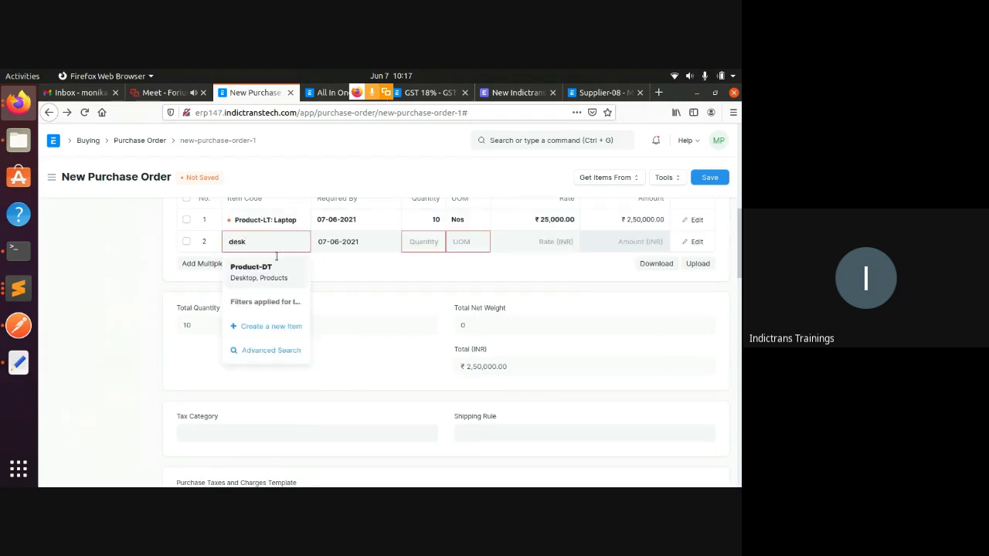
pyautogui.click(265, 282)
pyautogui.click(426, 242)
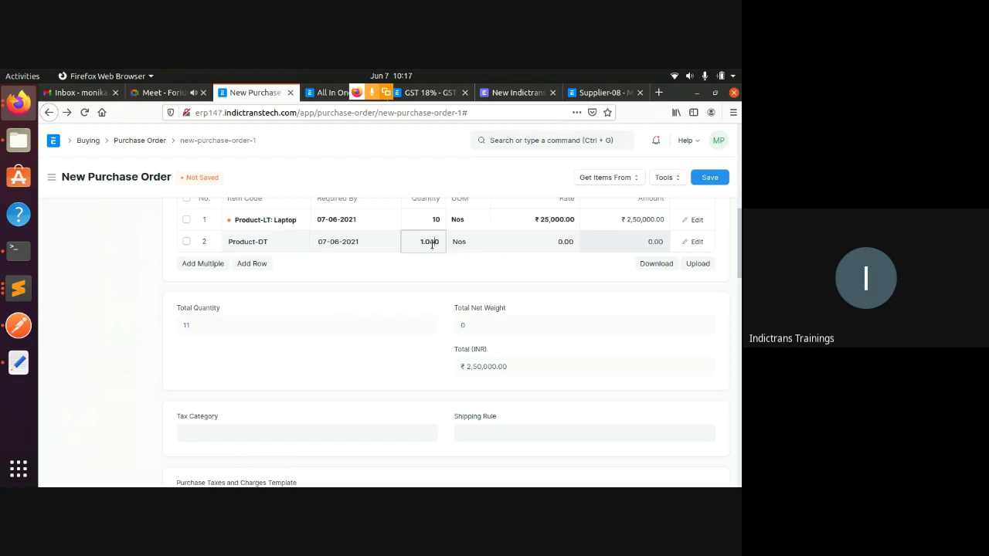
pyautogui.doubleClick(433, 242)
pyautogui.write('10')
# - Set the rate of the Product-DT row to 20000
pyautogui.click(522, 243)
pyautogui.press('BackSpace')
pyautogui.write('20000')
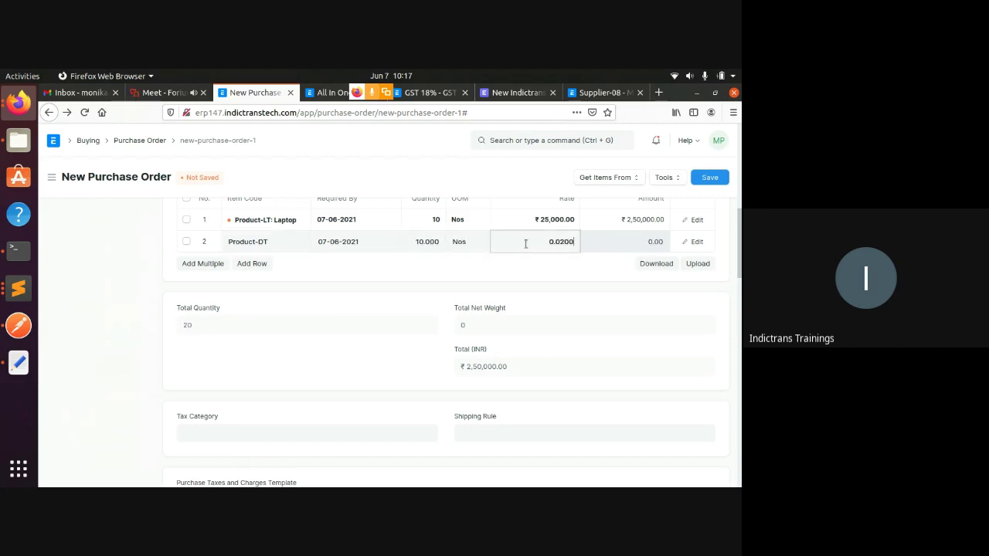
pyautogui.press('Left')
pyautogui.press('Left')
pyautogui.press('Left')
pyautogui.press('BackSpace')
pyautogui.press('BackSpace')
pyautogui.press('BackSpace')
pyautogui.click(609, 276)
# - Apply the In State Purchase - NC purchase taxes and charges template to the purchase order
pyautogui.scroll(-5, 607, 270)
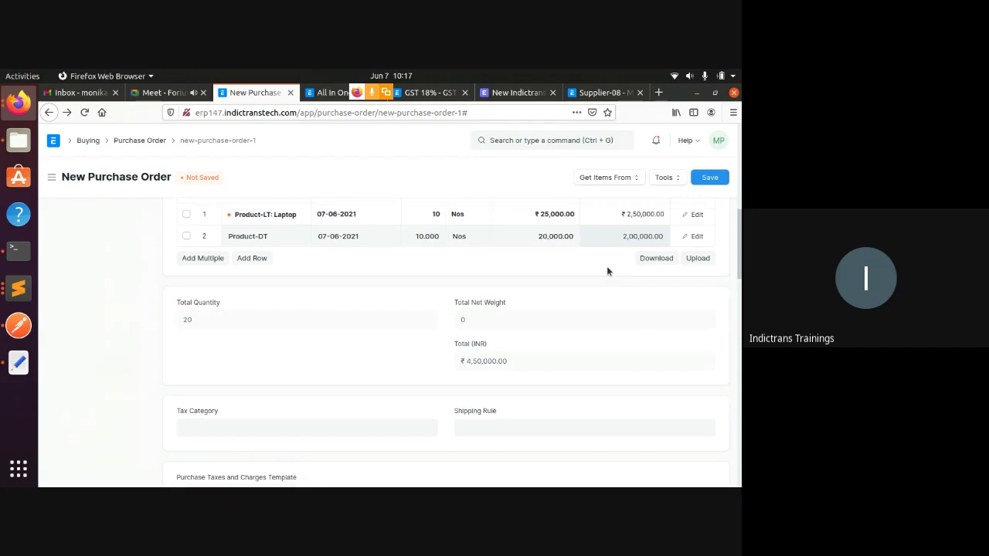
pyautogui.scroll(-2, 261, 347)
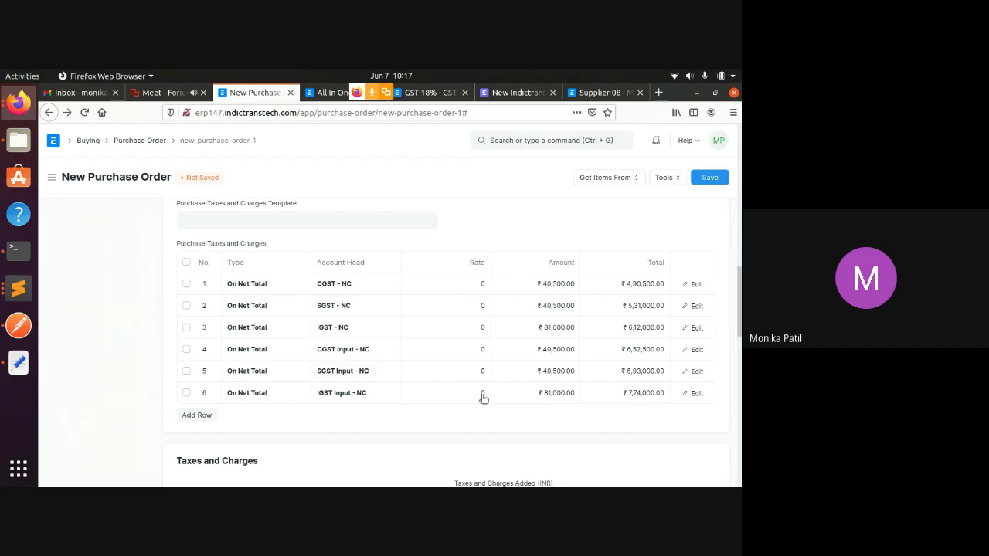
pyautogui.scroll(1, 311, 286)
pyautogui.click(270, 250)
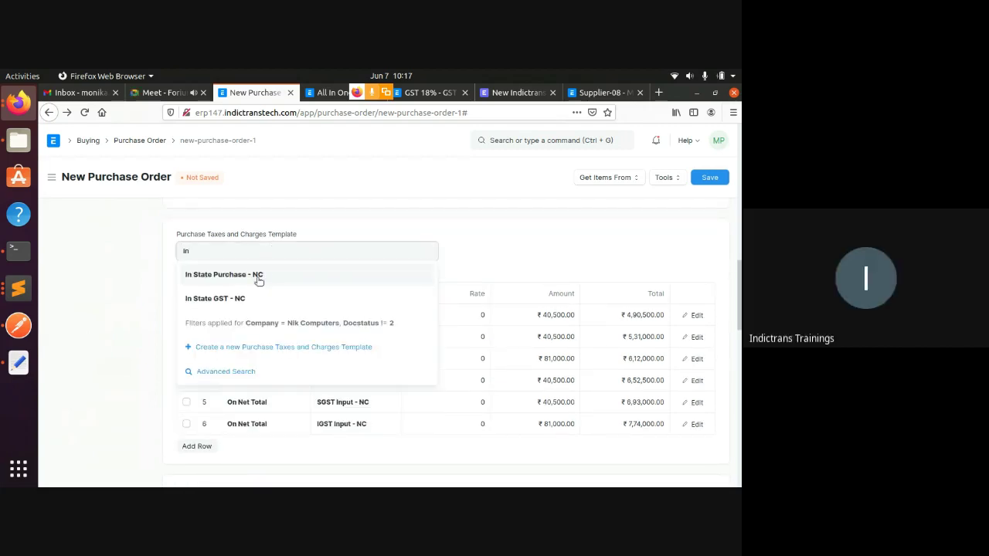
pyautogui.click(215, 277)
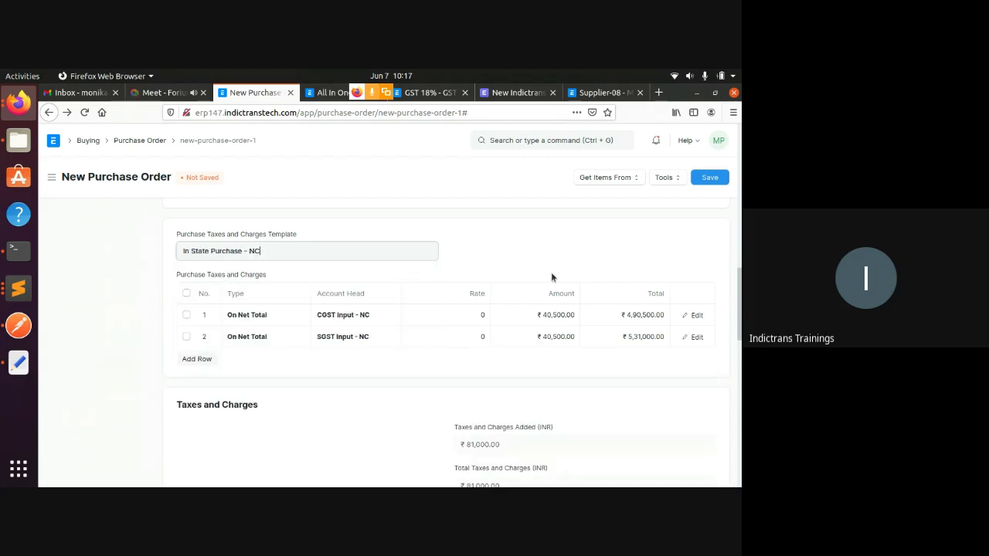
# - Review the purchase order's input GST rows, total taxes and charges, additional discount and grand total
pyautogui.scroll(-1, 439, 346)
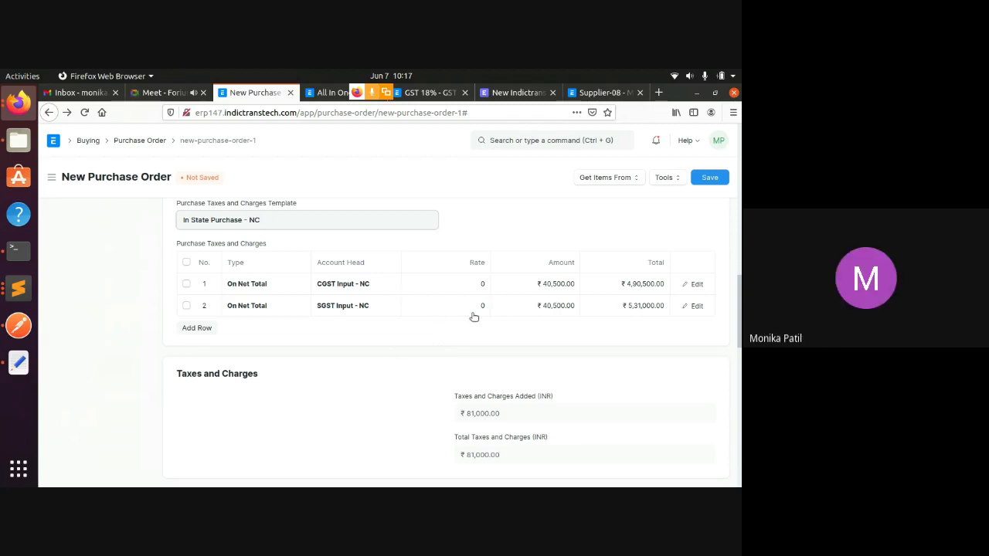
pyautogui.scroll(-1, 473, 317)
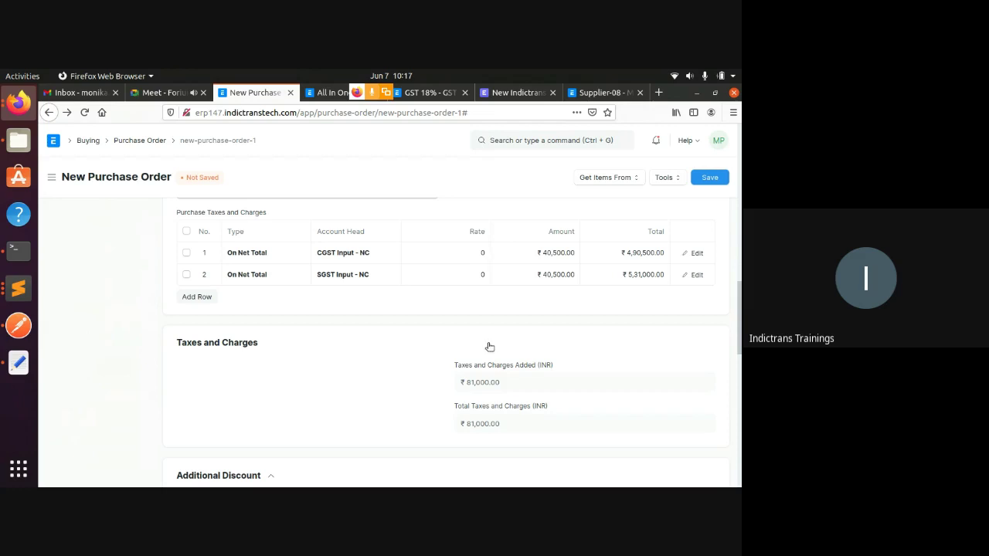
pyautogui.scroll(-3, 258, 382)
pyautogui.scroll(-2, 451, 358)
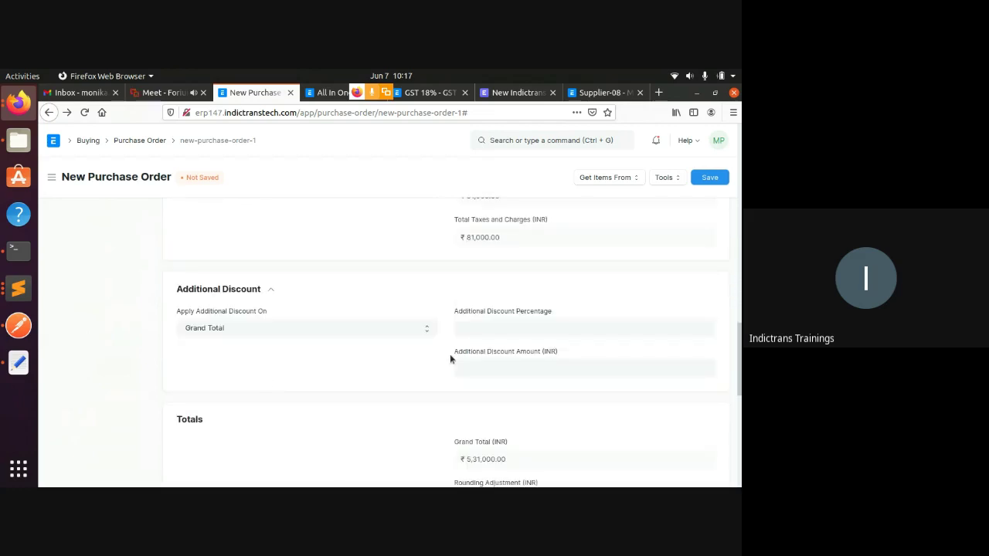
pyautogui.scroll(-3, 371, 352)
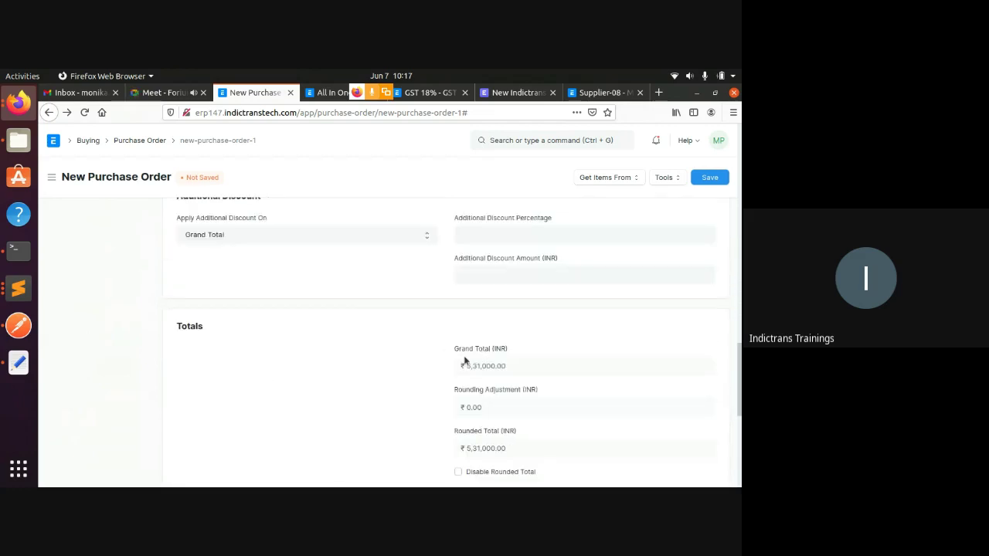
pyautogui.scroll(-3, 325, 353)
pyautogui.scroll(-3, 329, 354)
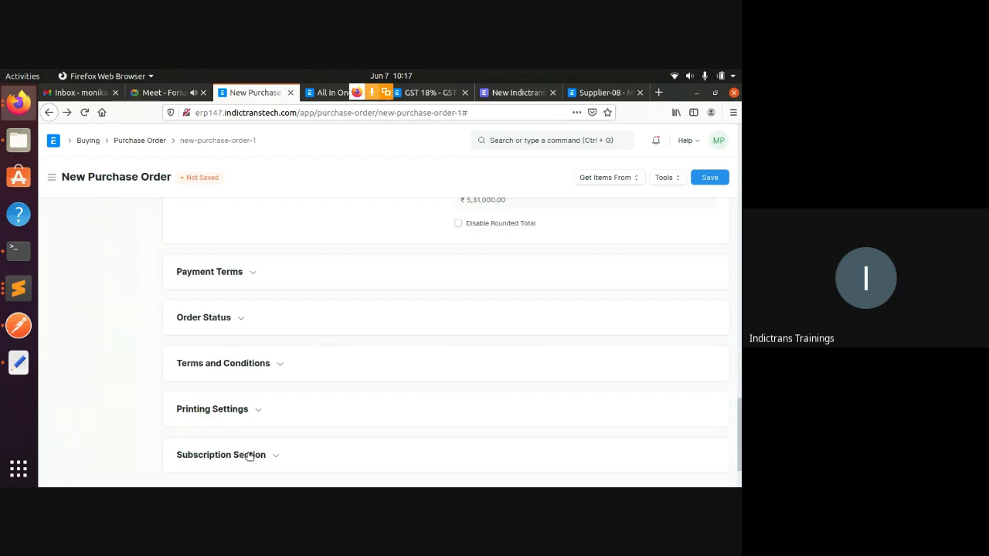
pyautogui.scroll(5, 338, 371)
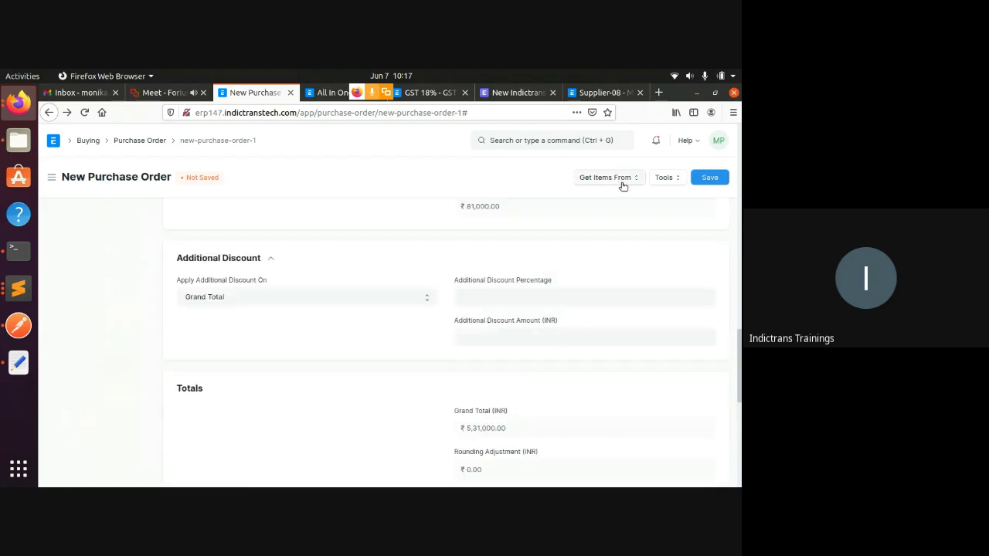
pyautogui.scroll(4, 637, 230)
pyautogui.scroll(2, 638, 243)
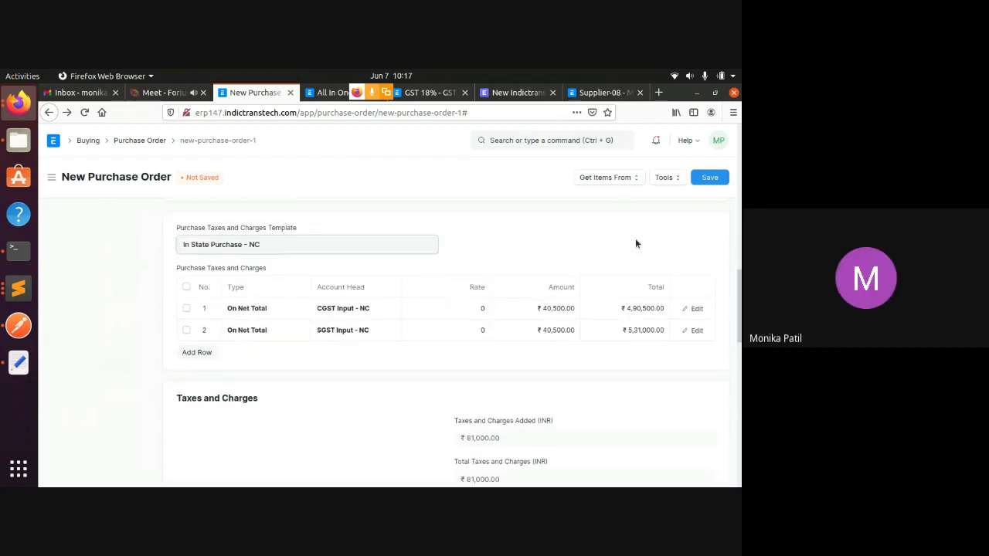
# - Save the purchase order, check its items and taxes, and permanently submit it
pyautogui.click(709, 178)
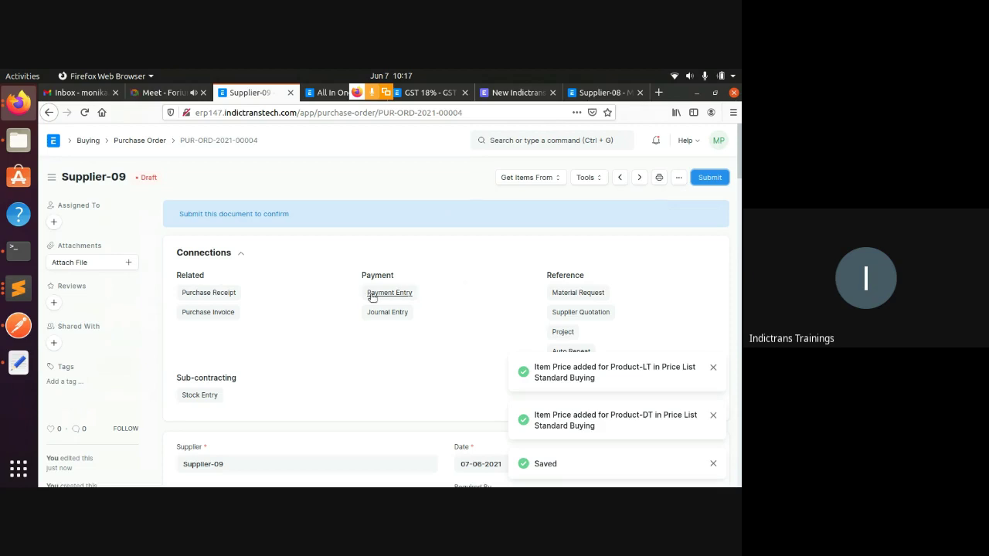
pyautogui.scroll(-1, 438, 301)
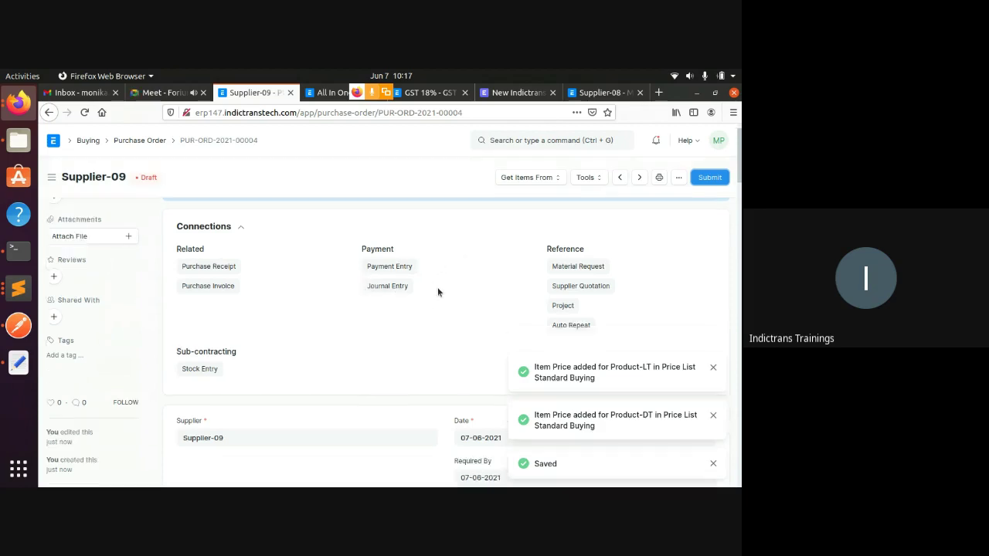
pyautogui.scroll(-10, 437, 292)
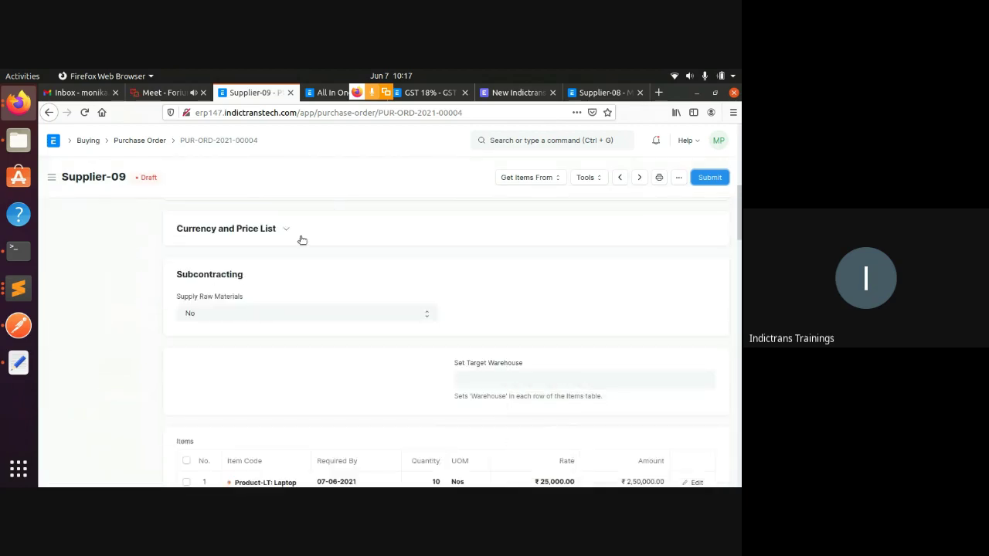
pyautogui.click(307, 234)
pyautogui.scroll(-3, 386, 303)
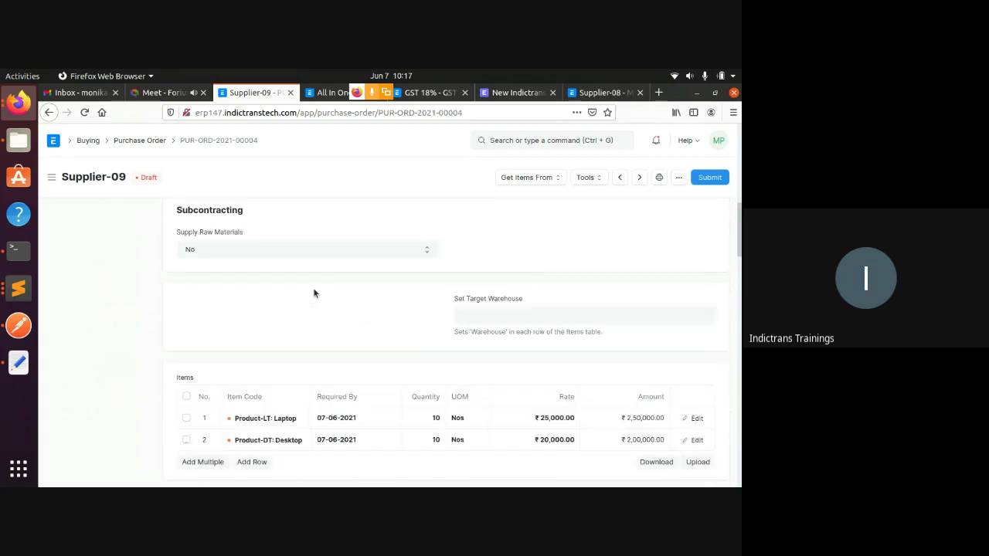
pyautogui.scroll(-3, 430, 348)
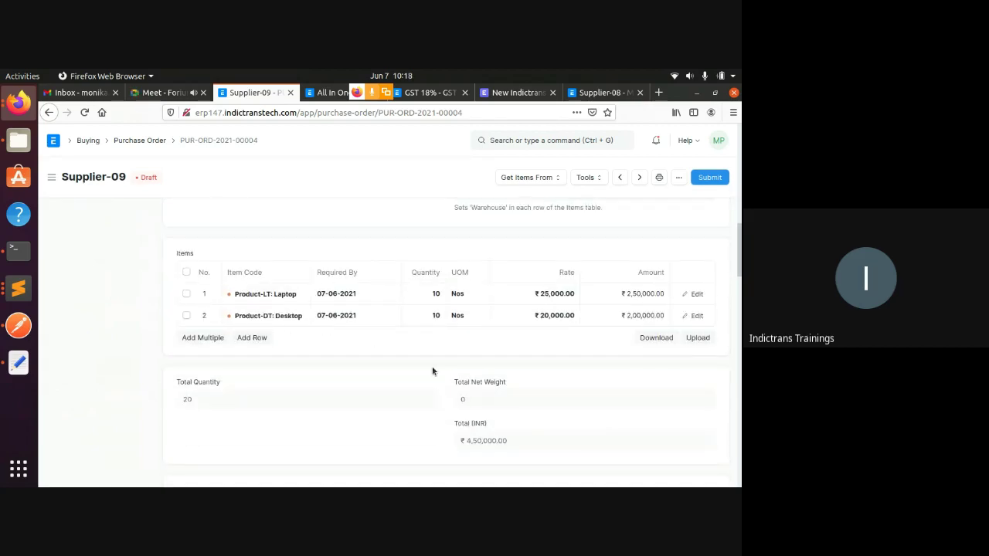
pyautogui.scroll(-5, 432, 371)
pyautogui.scroll(-3, 267, 367)
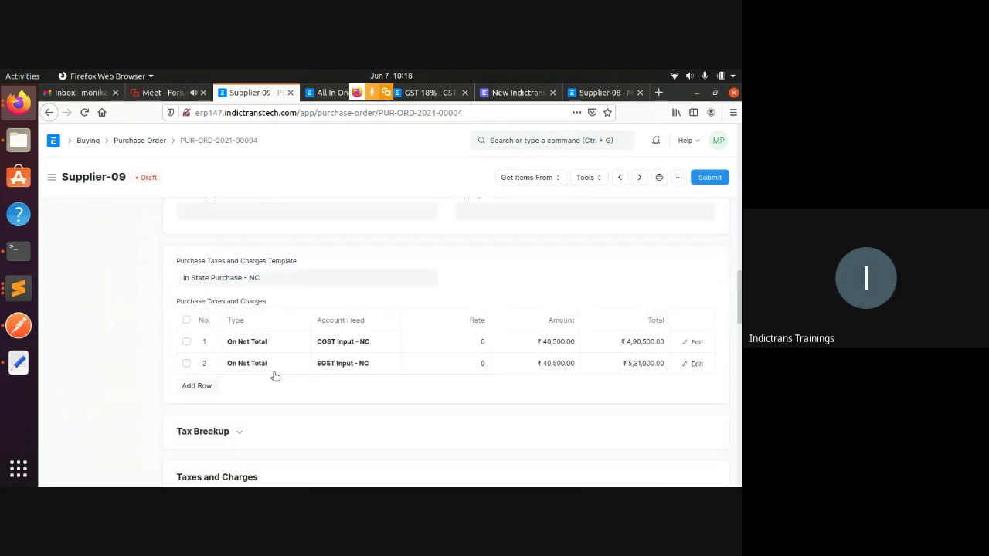
pyautogui.click(709, 179)
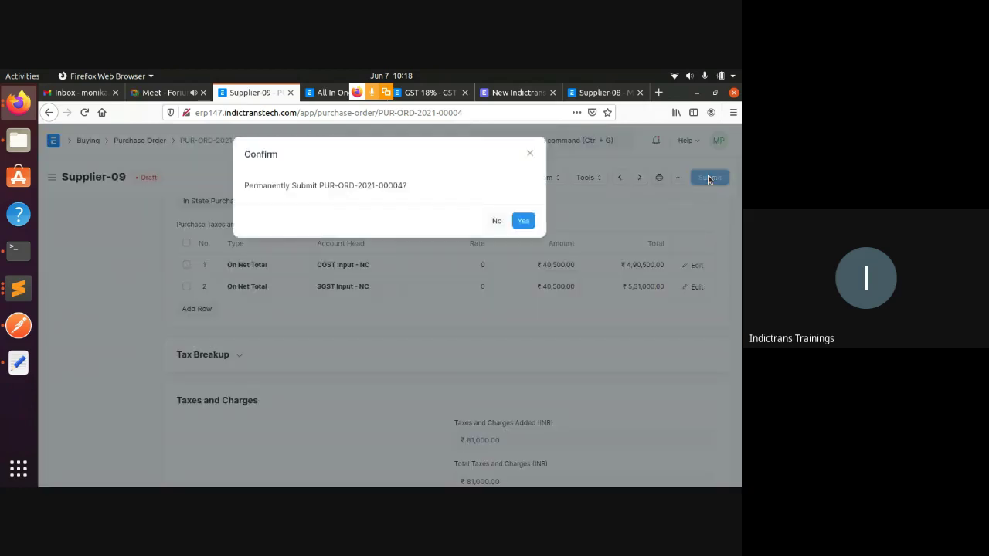
pyautogui.click(523, 224)
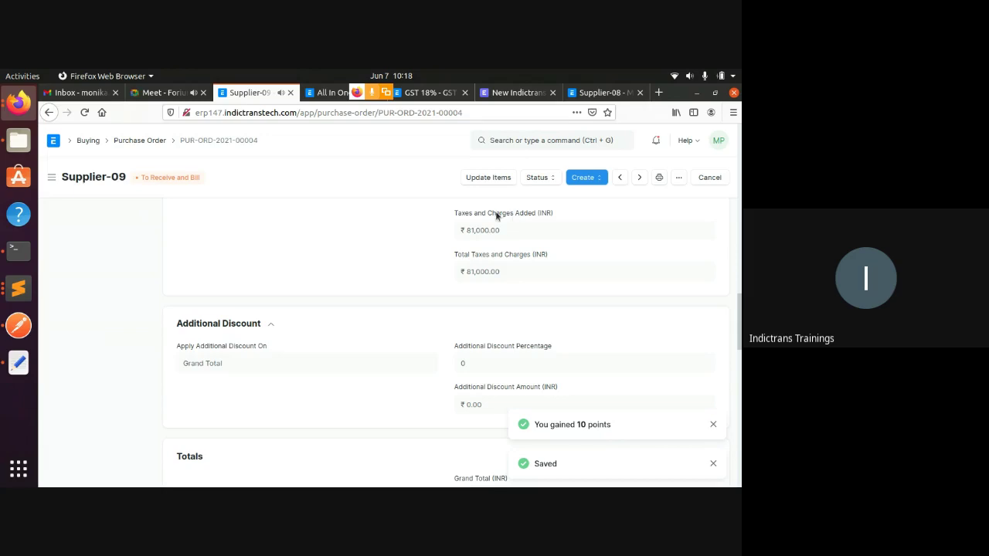
# - Create a new purchase receipt from the submitted Supplier-09 purchase order's connections
pyautogui.scroll(5, 440, 260)
pyautogui.scroll(6, 446, 262)
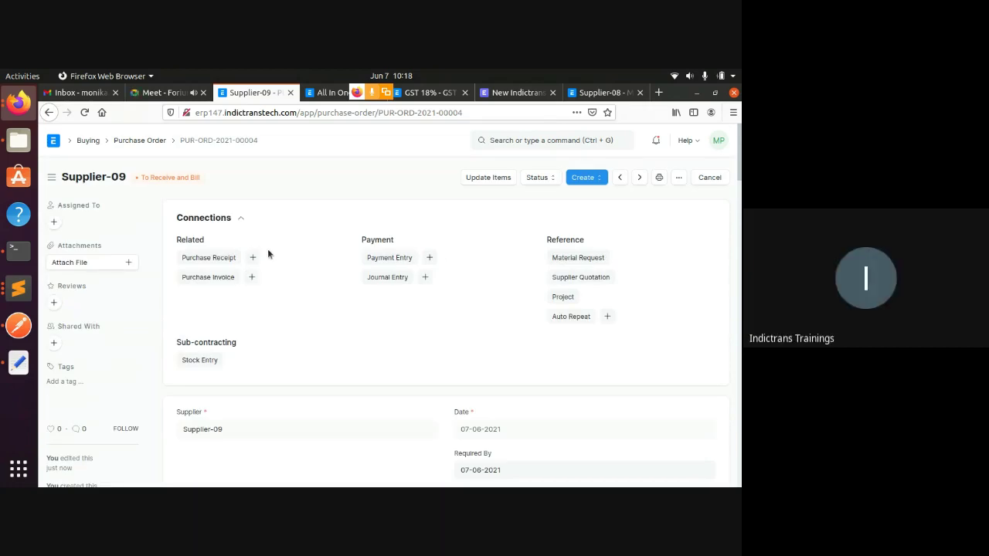
pyautogui.click(254, 257)
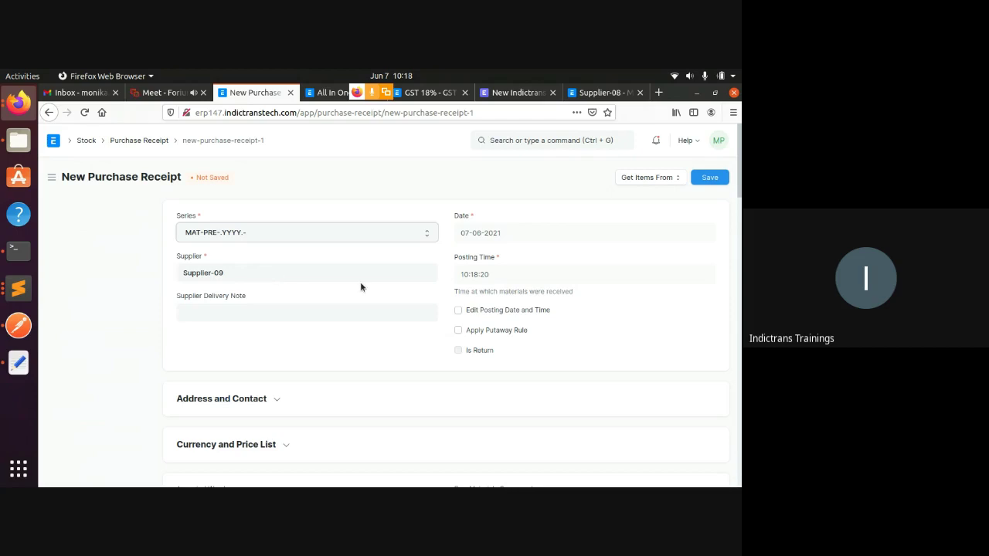
# - Look at the GST 18% item tax template's tax rows and return to the new purchase receipt
pyautogui.click(430, 93)
pyautogui.click(507, 142)
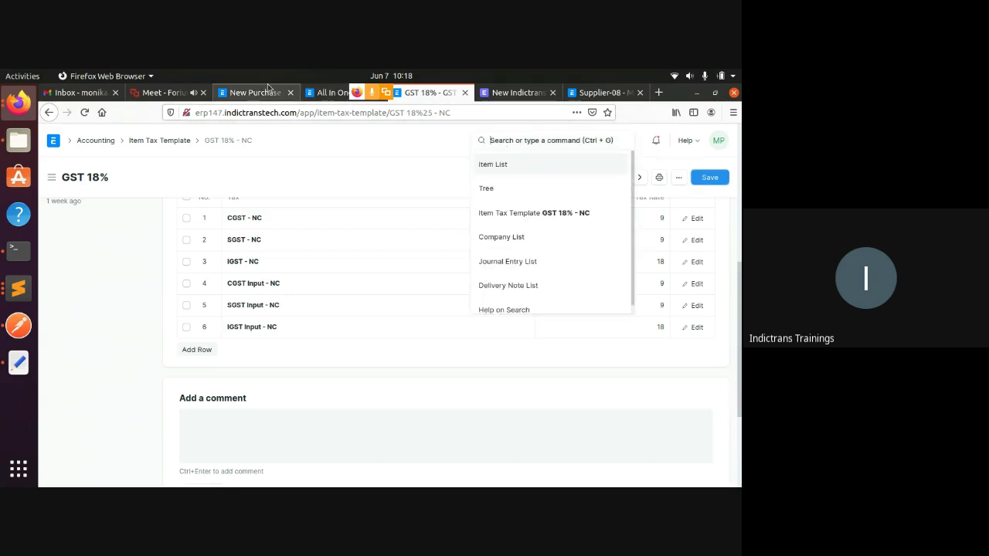
pyautogui.click(255, 93)
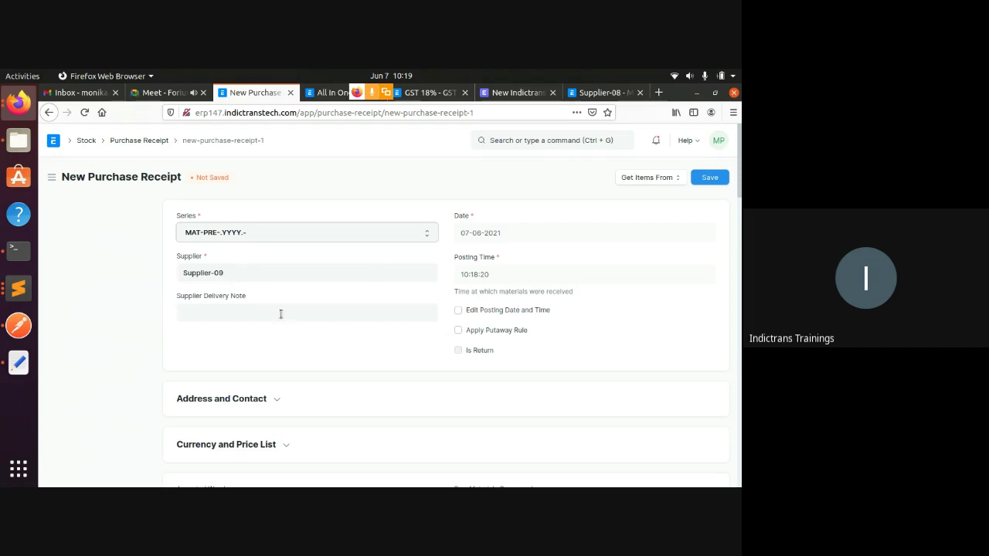
# - Review the purchase receipt's address, currency and price list, warehouse and item details
pyautogui.scroll(-2, 349, 274)
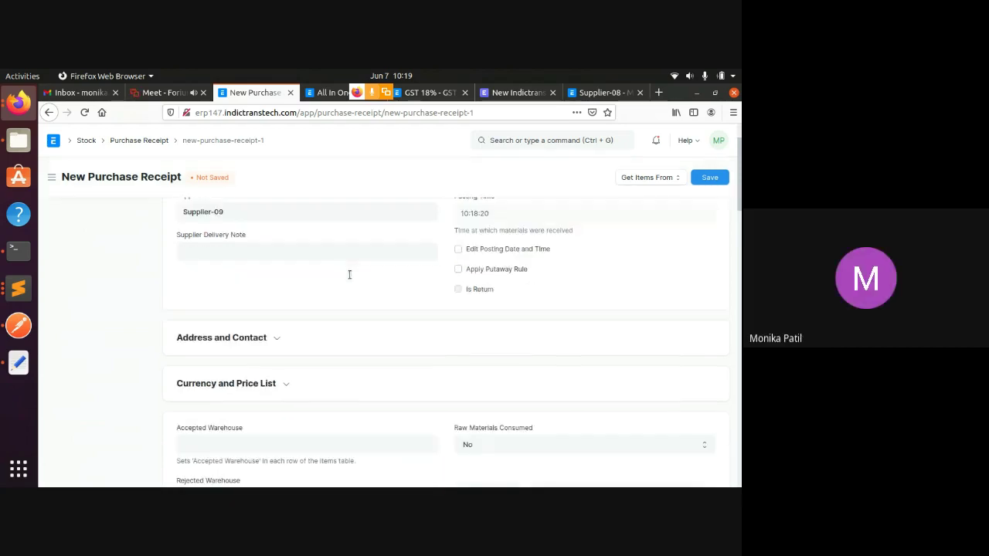
pyautogui.scroll(-3, 314, 267)
pyautogui.click(317, 244)
pyautogui.click(317, 244)
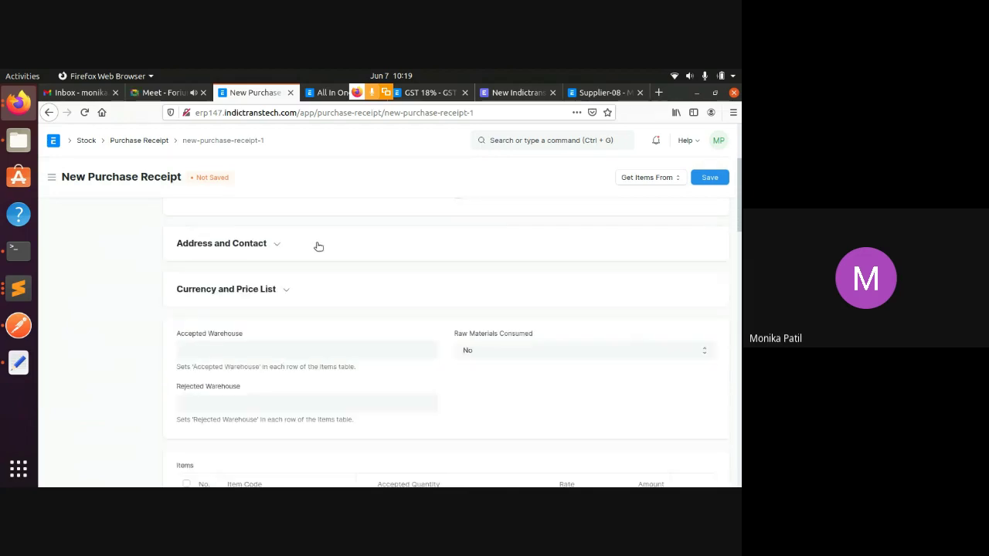
pyautogui.scroll(-2, 316, 256)
pyautogui.scroll(1, 298, 216)
pyautogui.click(291, 237)
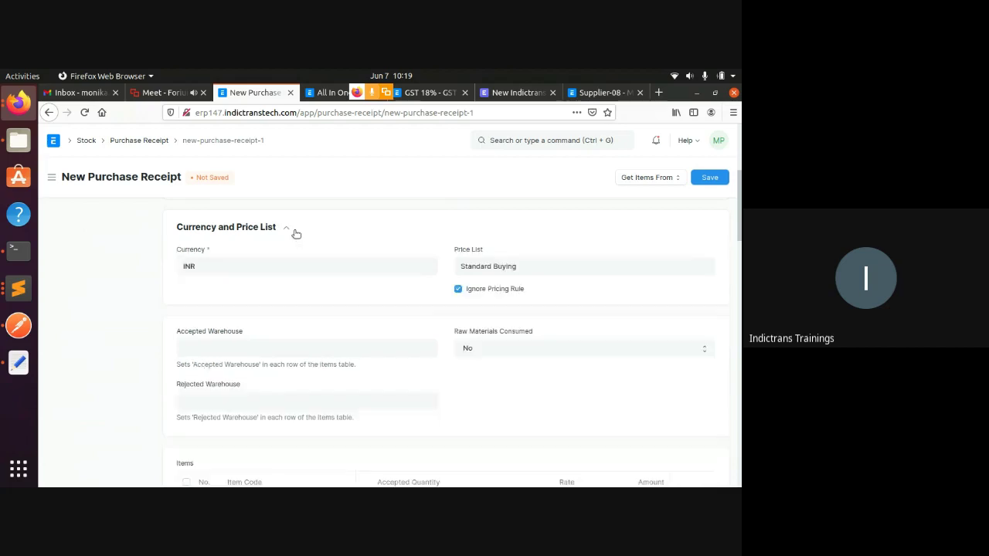
pyautogui.click(294, 239)
pyautogui.scroll(-3, 208, 341)
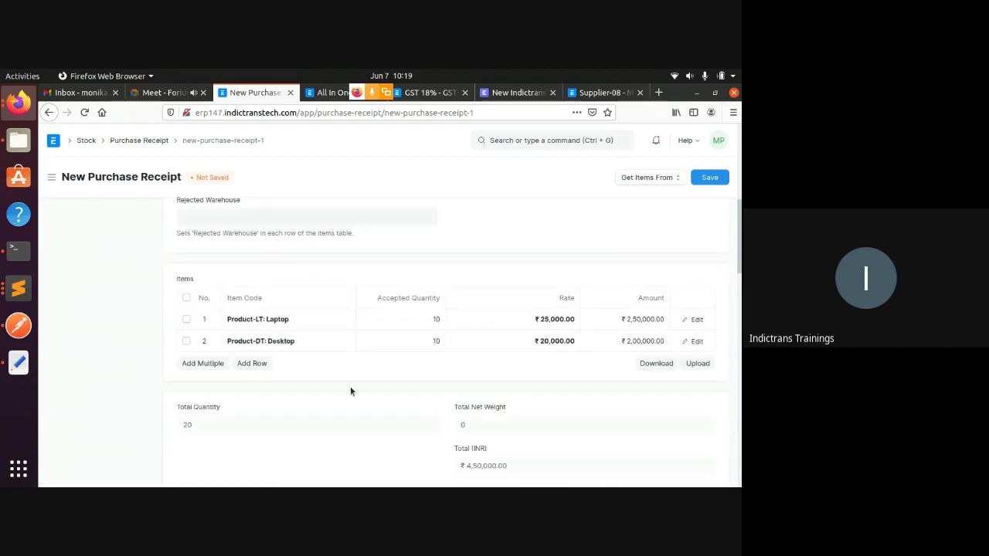
# - Clear the purchase receipt's purchase taxes and charges template and reselect In State Purchase - NC
pyautogui.scroll(-5, 350, 386)
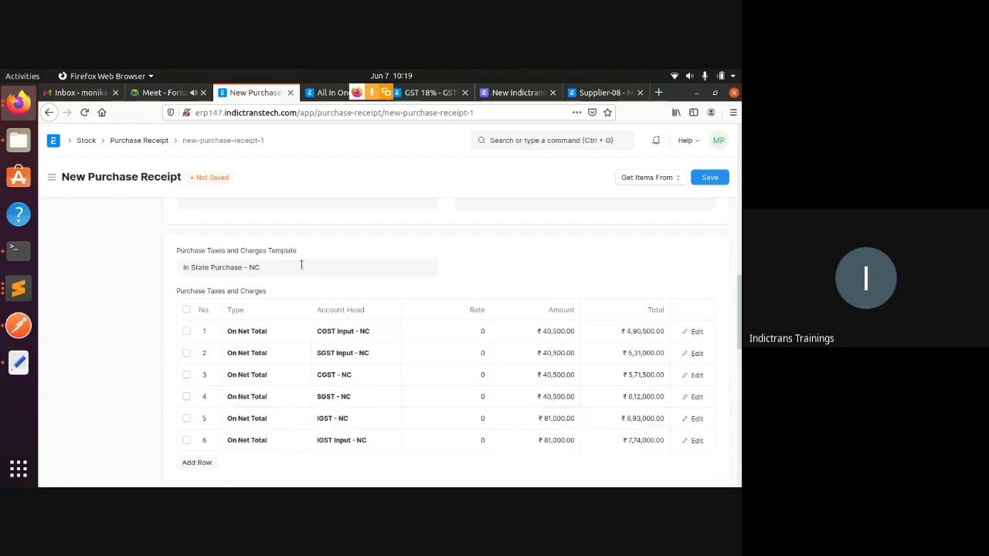
pyautogui.tripleClick(302, 265)
pyautogui.press('BackSpace')
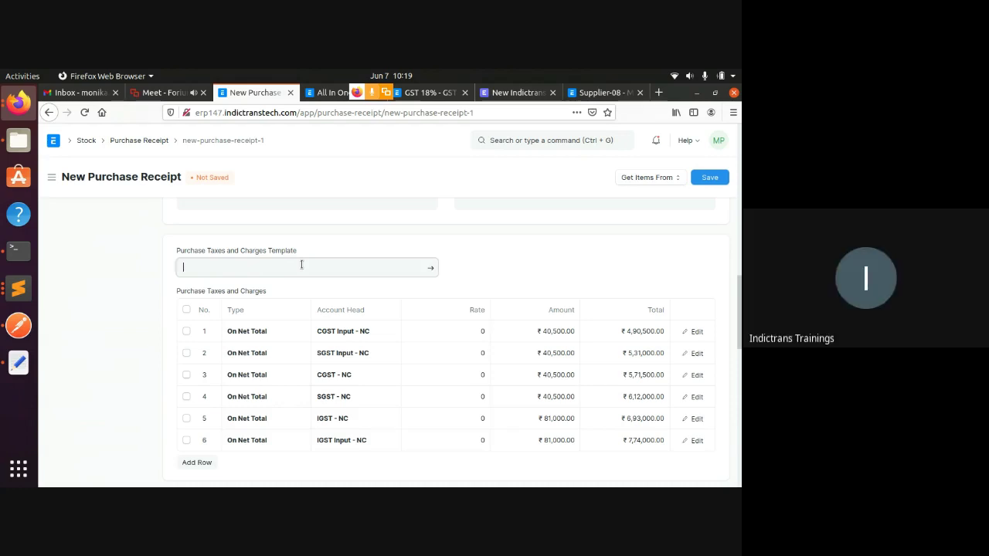
pyautogui.click(228, 316)
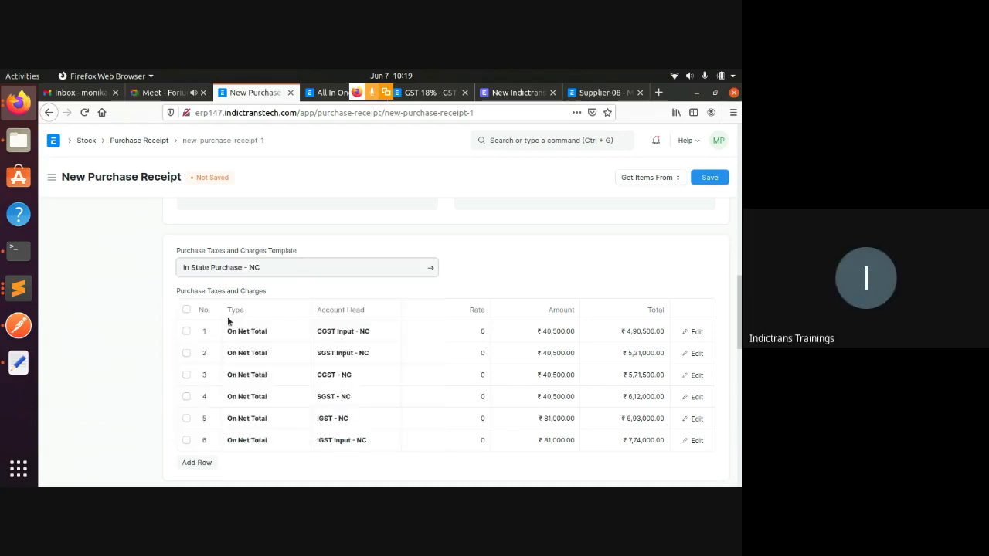
# - Set the purchase receipt's tax category to In state and reselect the In State Purchase - NC taxes template
pyautogui.scroll(3, 234, 308)
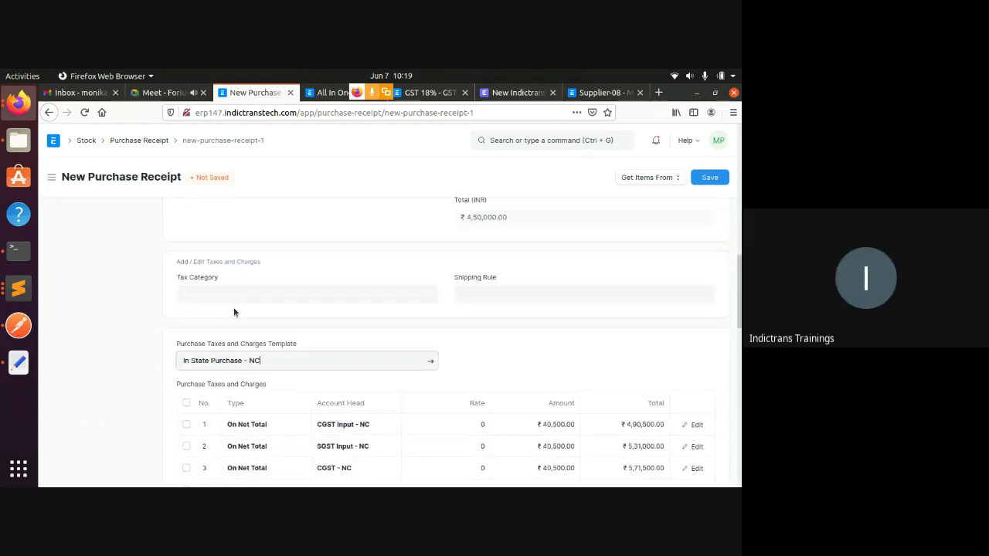
pyautogui.click(244, 291)
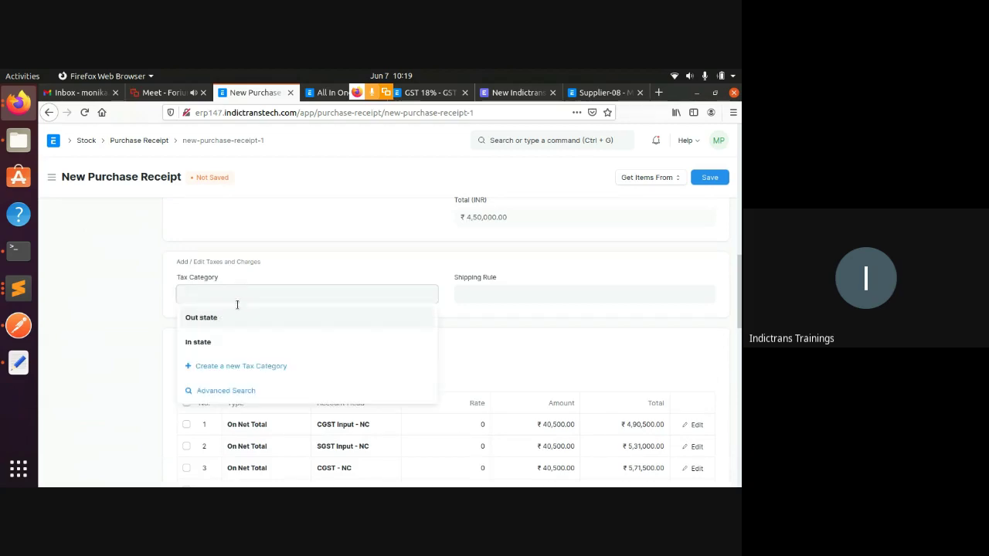
pyautogui.click(219, 342)
pyautogui.scroll(-2, 235, 320)
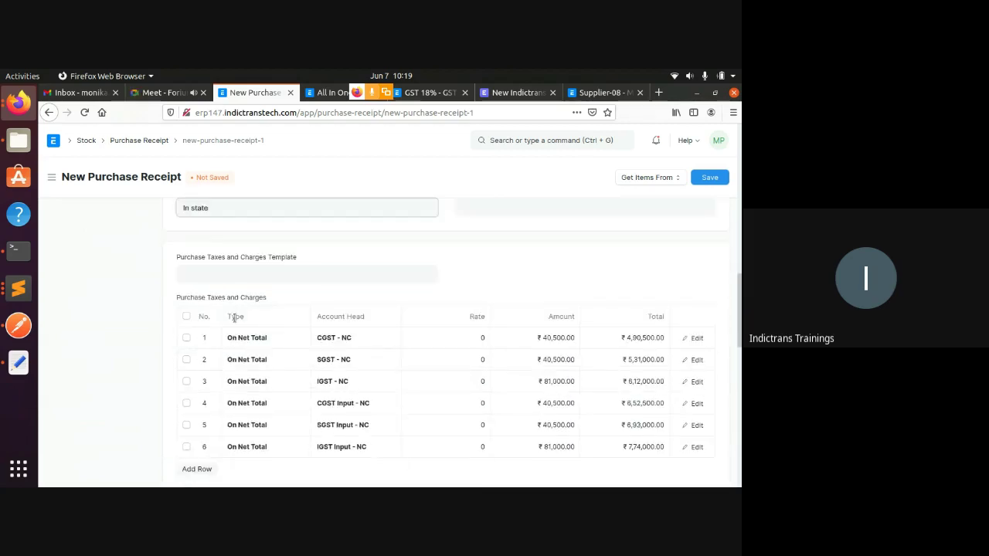
pyautogui.click(252, 263)
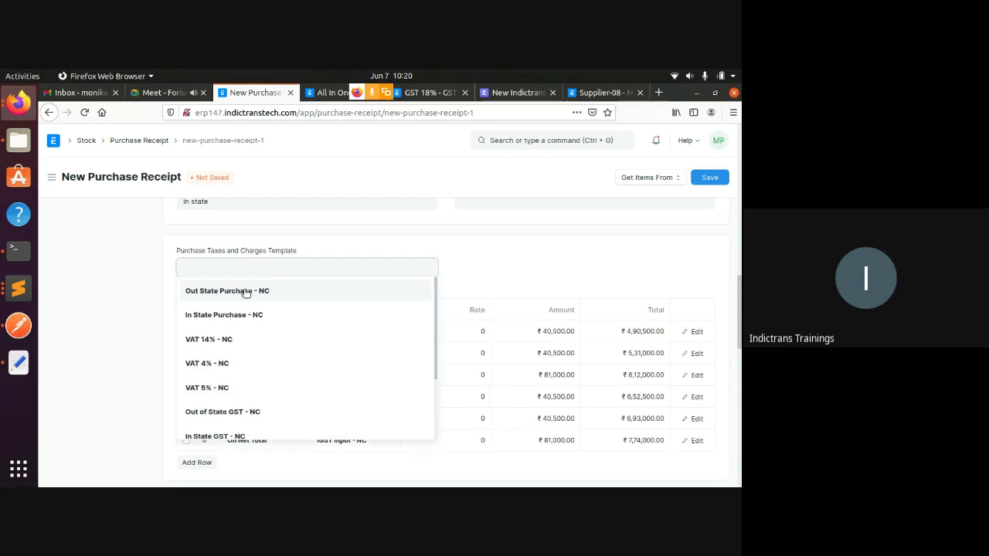
pyautogui.click(234, 314)
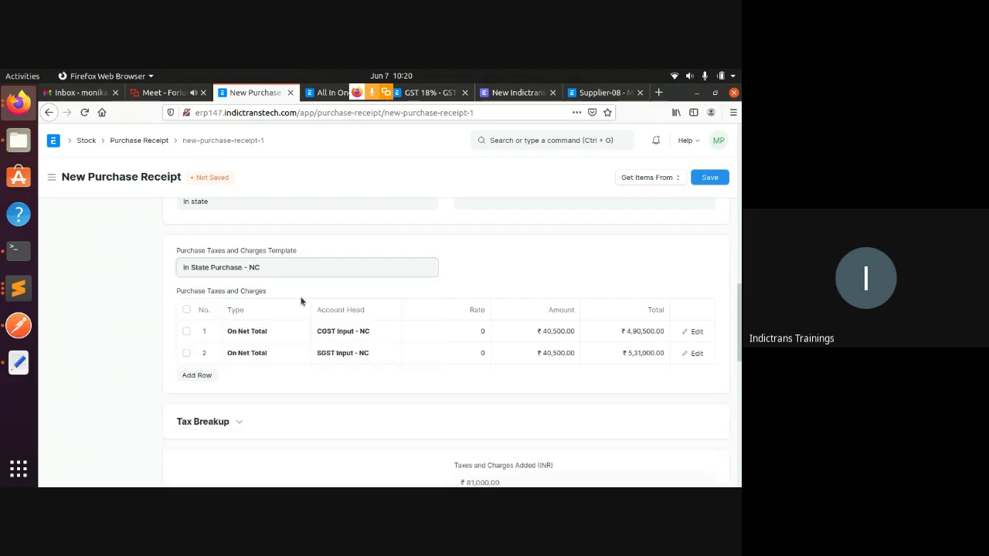
# - Clear the purchase receipt's tax category and apply the In State Purchase - NC taxes and charges template again
pyautogui.scroll(1, 271, 247)
pyautogui.doubleClick(273, 232)
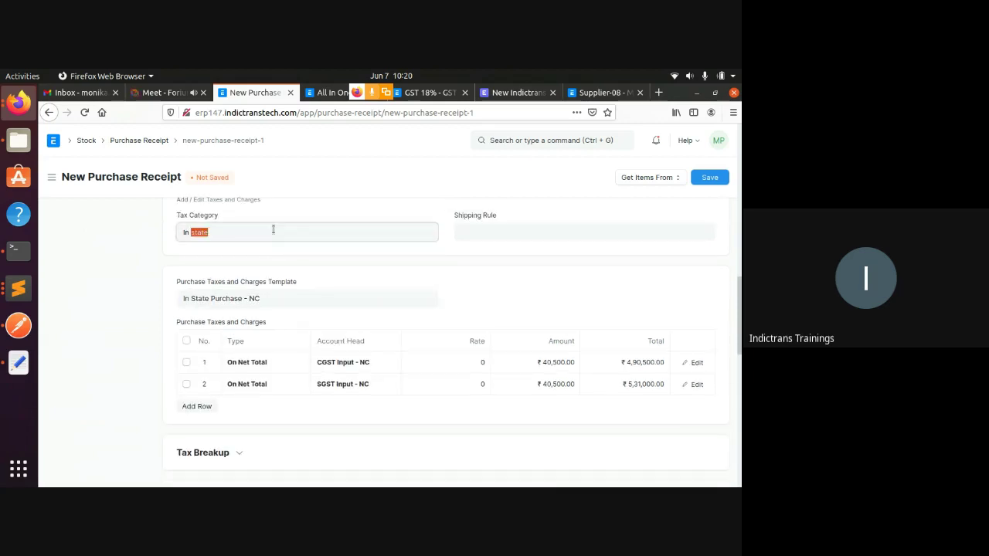
pyautogui.press('BackSpace')
pyautogui.press('BackSpace')
pyautogui.press('BackSpace')
pyautogui.press('BackSpace')
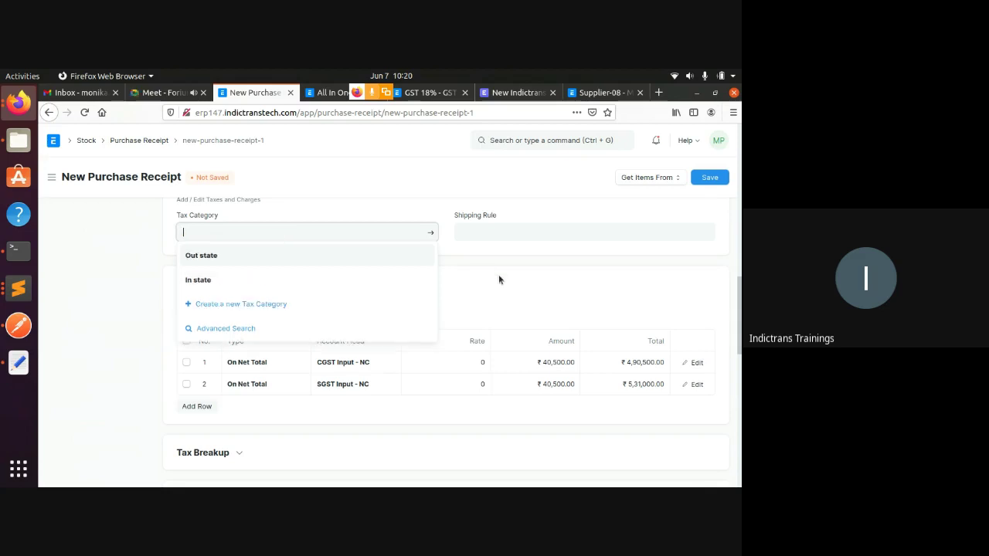
pyautogui.click(499, 274)
pyautogui.click(281, 298)
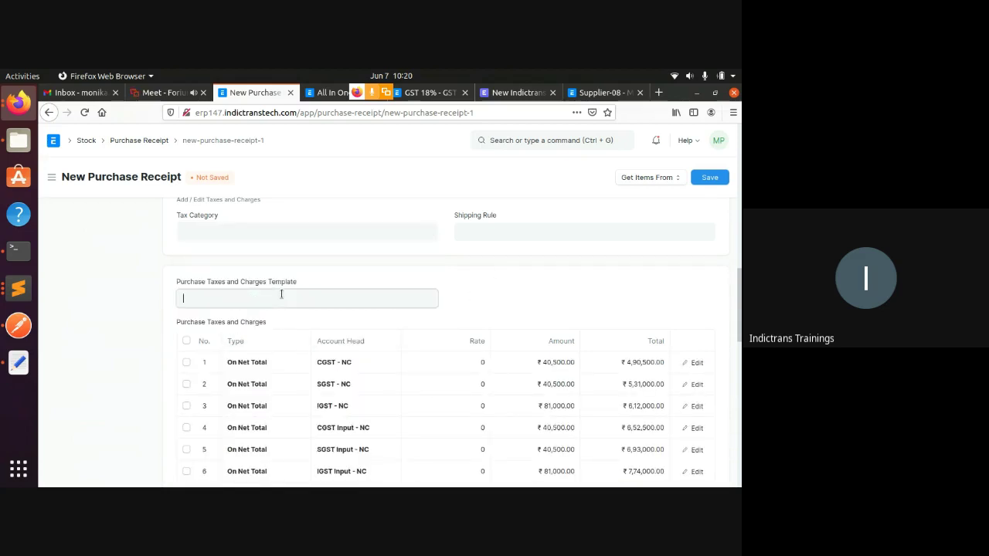
pyautogui.click(255, 345)
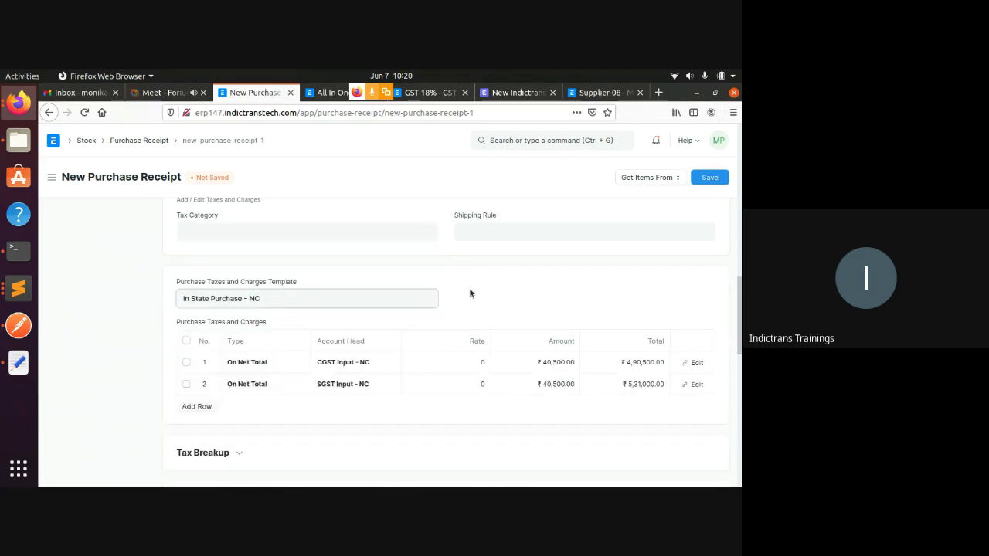
# - Save the Supplier-09 purchase receipt and submit it after checking its items and input tax rows
pyautogui.click(708, 179)
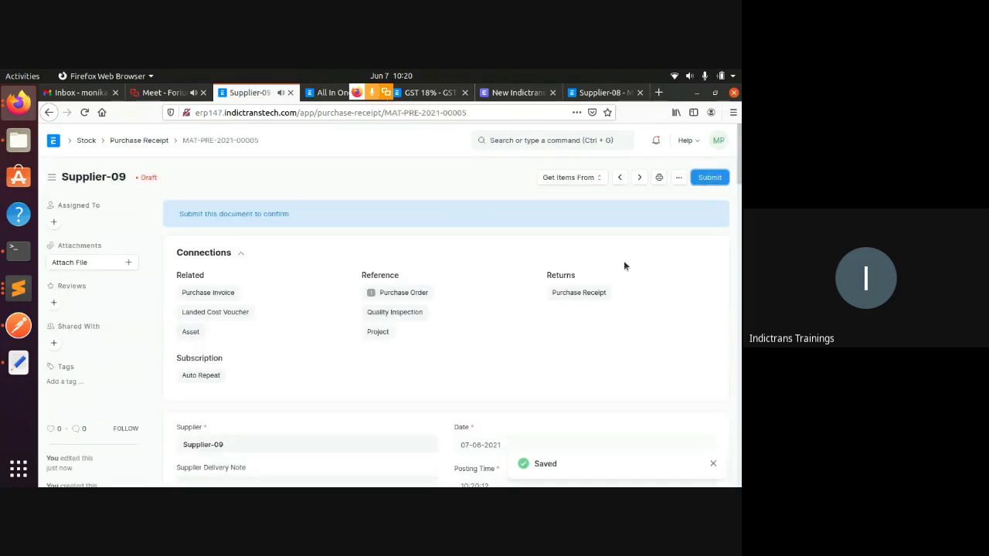
pyautogui.scroll(-3, 593, 279)
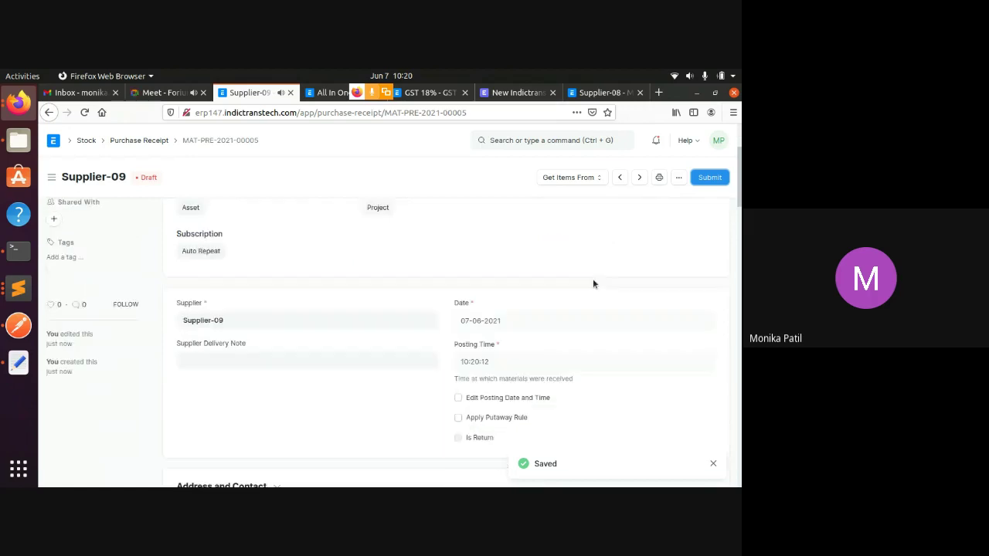
pyautogui.scroll(-5, 590, 336)
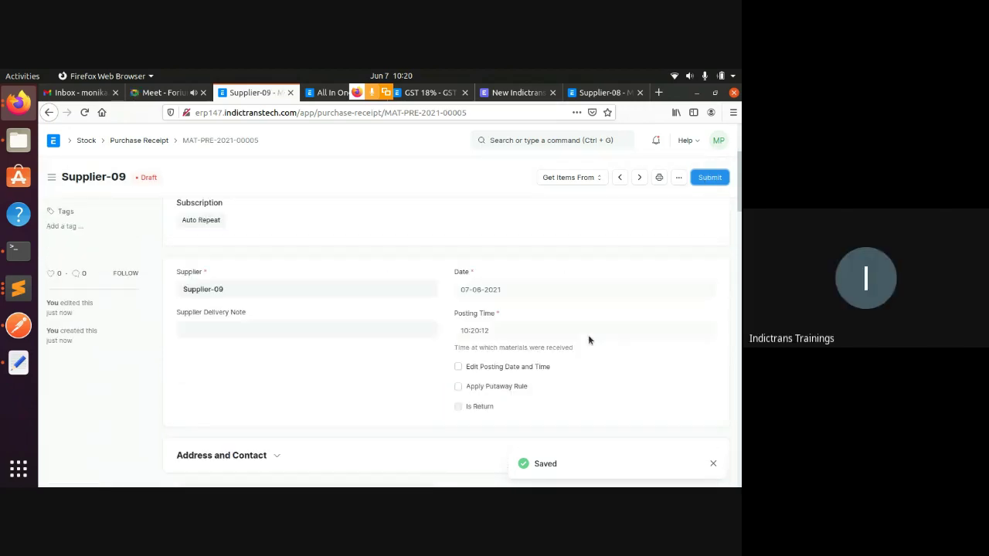
pyautogui.scroll(-5, 514, 337)
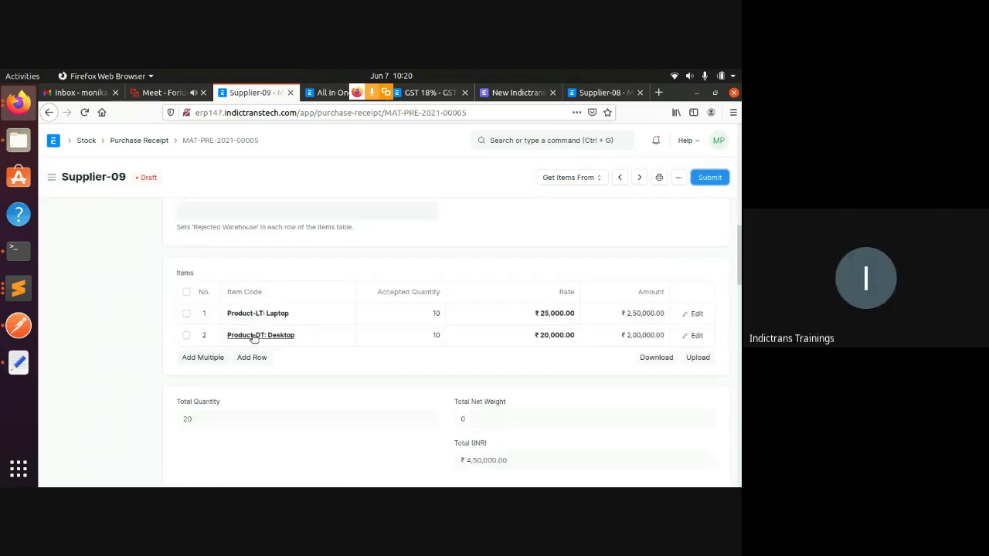
pyautogui.scroll(-5, 257, 337)
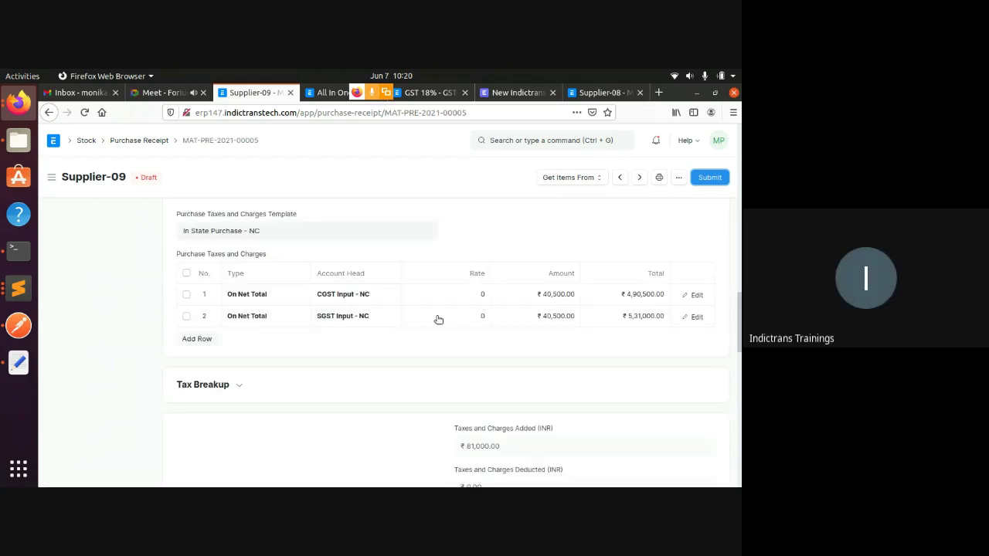
pyautogui.click(710, 177)
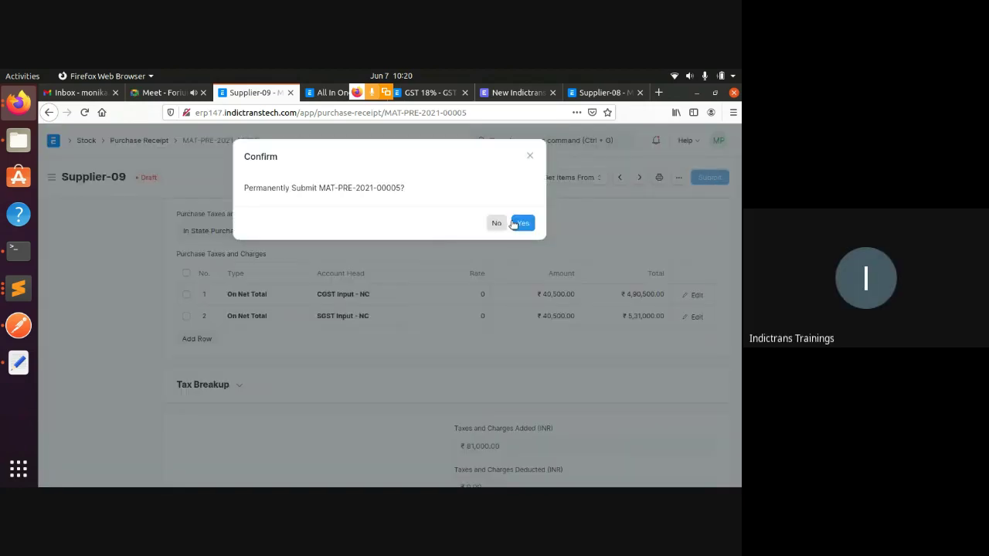
pyautogui.click(524, 224)
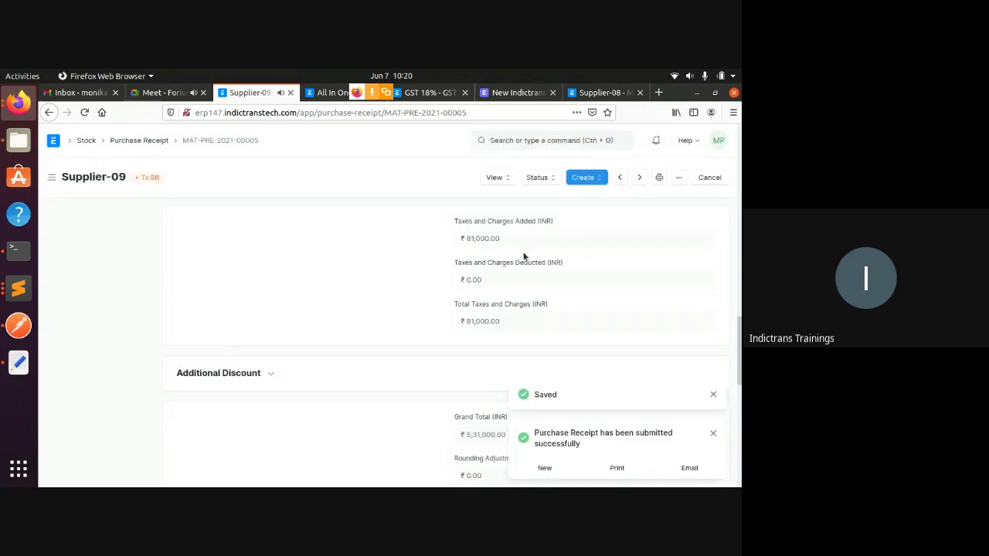
# - Look over the submitted receipt's taxes and items, and open the Balance Sheet report in place of the GST 18% template
pyautogui.scroll(3, 293, 293)
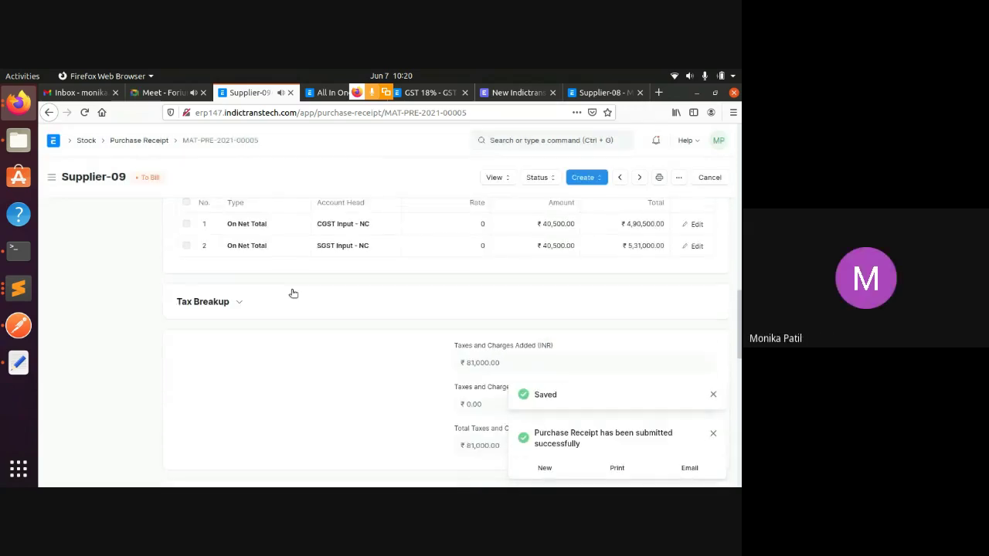
pyautogui.scroll(6, 285, 260)
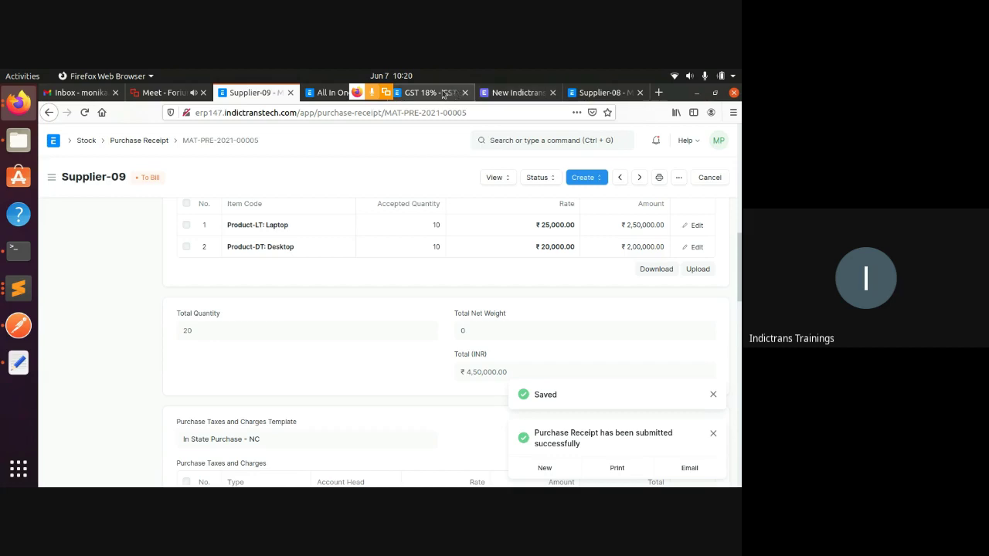
pyautogui.scroll(2, 459, 293)
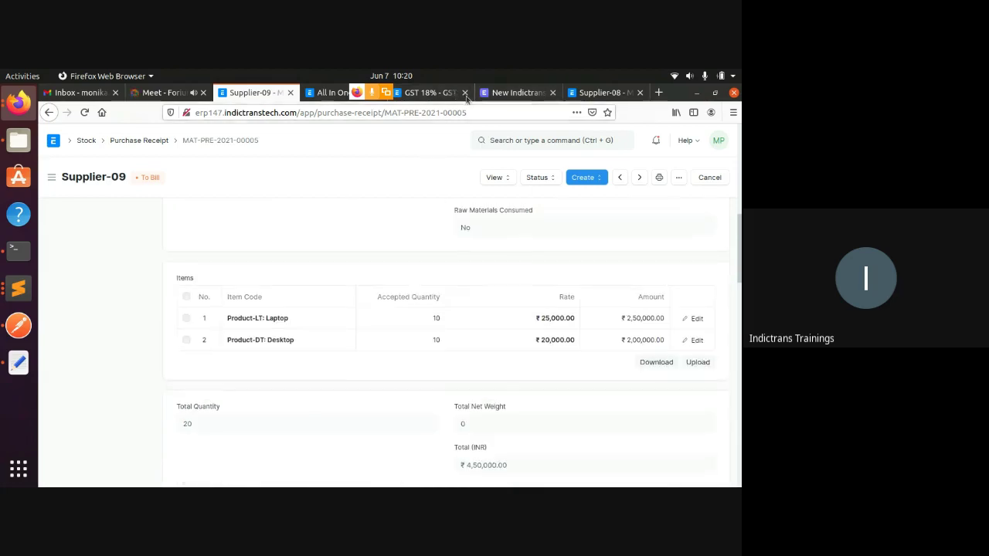
pyautogui.click(444, 93)
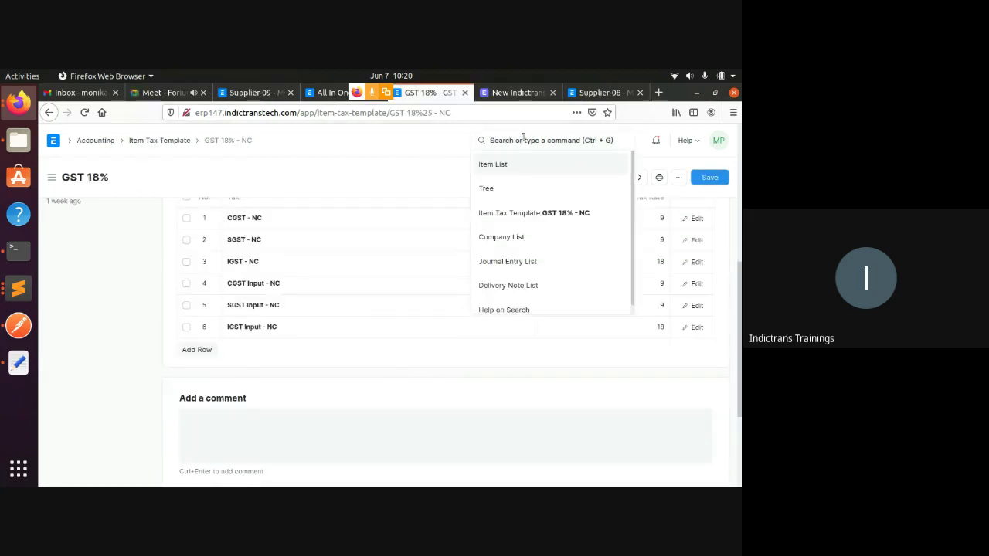
pyautogui.write('bala')
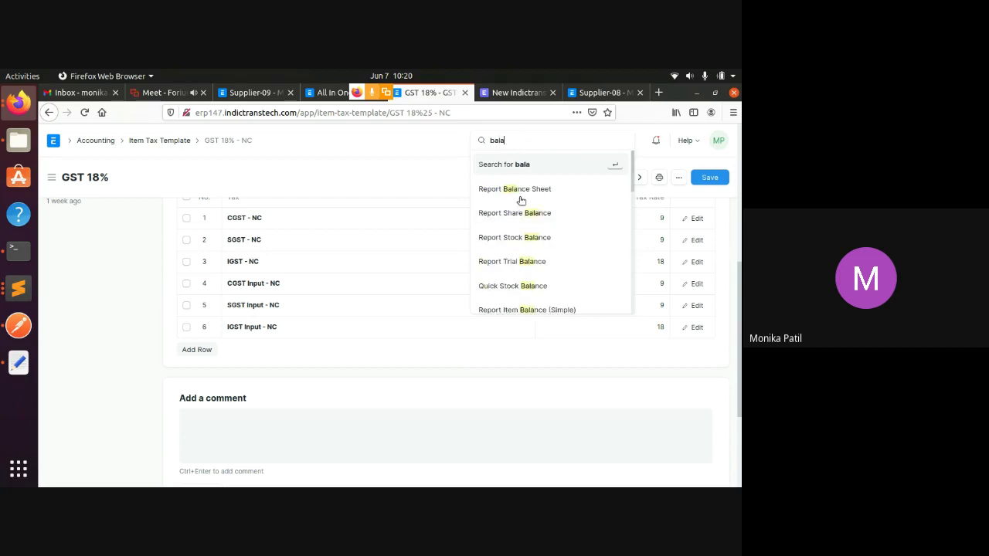
pyautogui.click(522, 193)
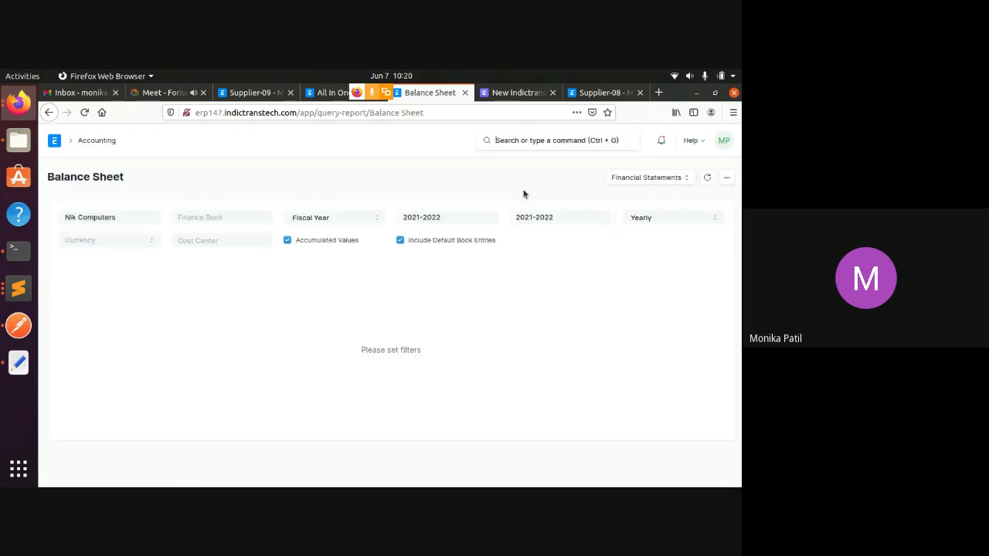
# - Examine the Balance Sheet's stock assets, tax assets, duties and taxes, and stock liabilities accounts
pyautogui.scroll(-3, 334, 291)
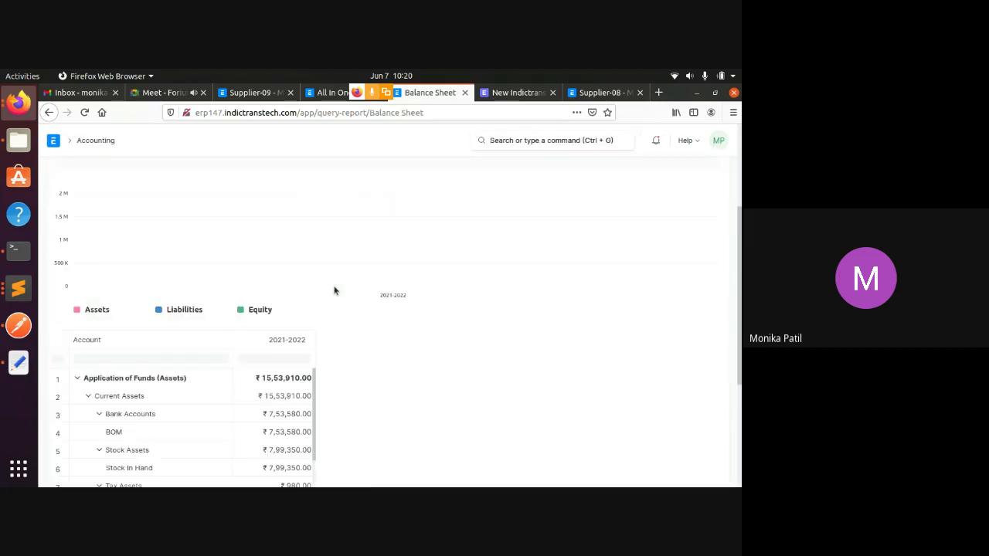
pyautogui.scroll(-4, 334, 291)
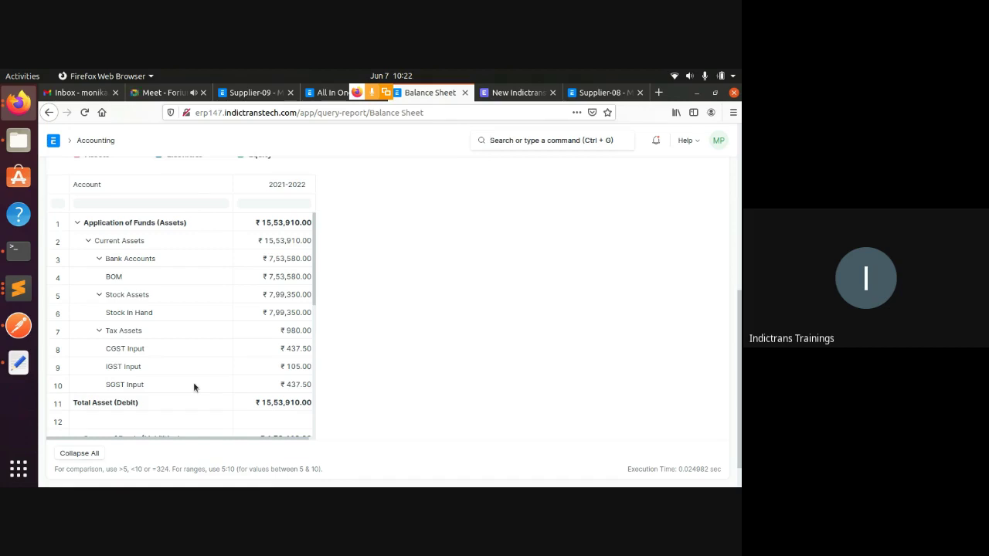
pyautogui.scroll(-2, 193, 381)
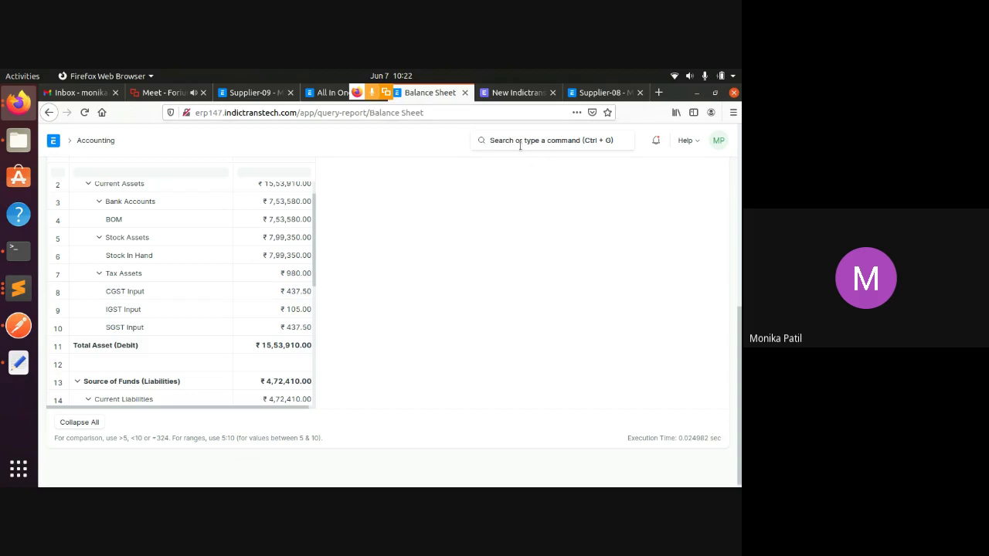
pyautogui.scroll(-5, 224, 326)
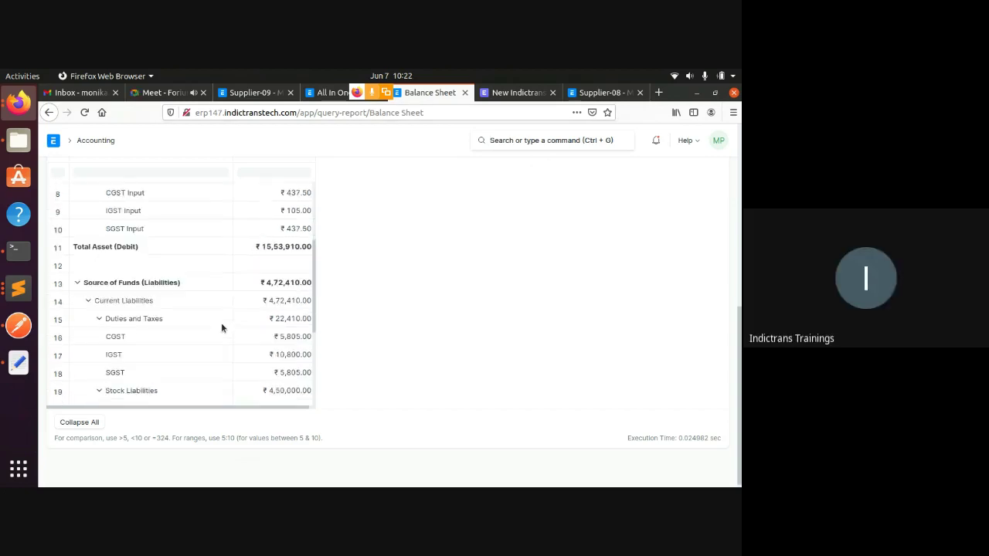
pyautogui.scroll(1, 221, 328)
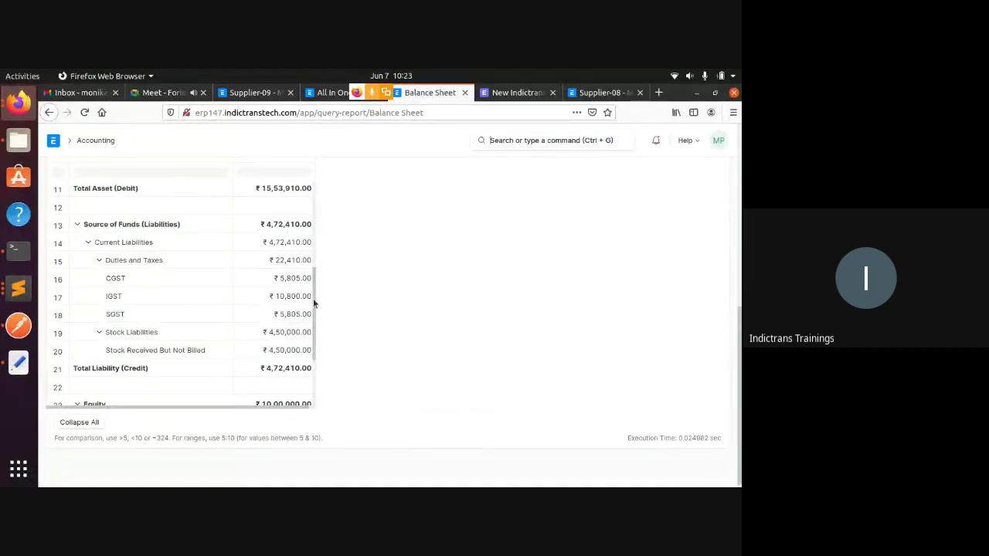
pyautogui.scroll(-3, 313, 299)
pyautogui.scroll(8, 258, 307)
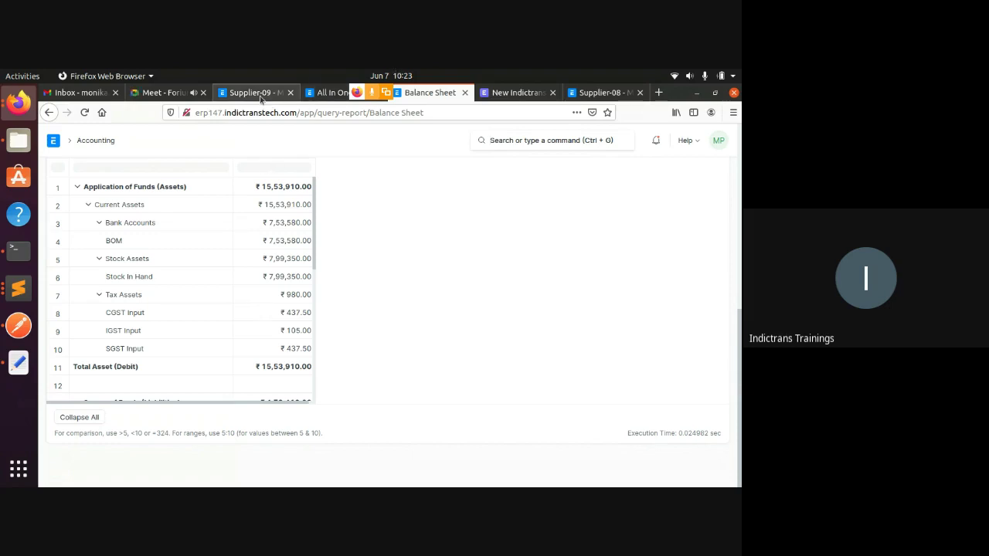
# - Search for "stock le" and open the Stock Ledger report
pyautogui.click(529, 140)
pyautogui.write('s')
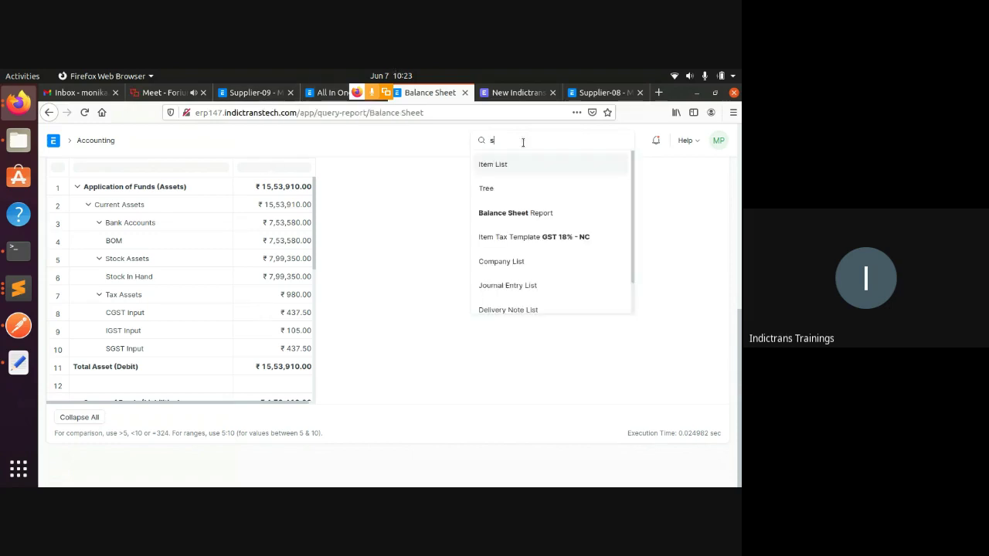
pyautogui.write('tock')
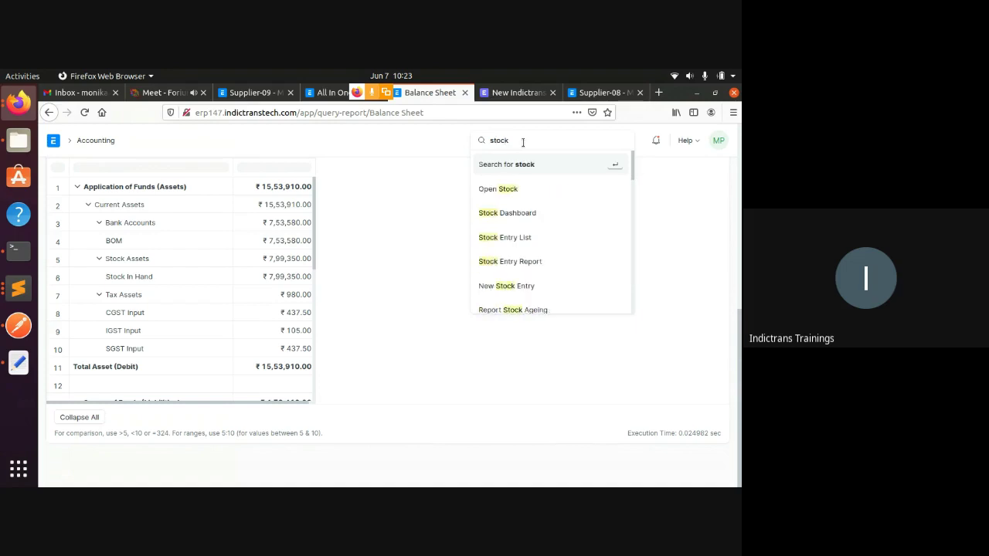
pyautogui.write(' le')
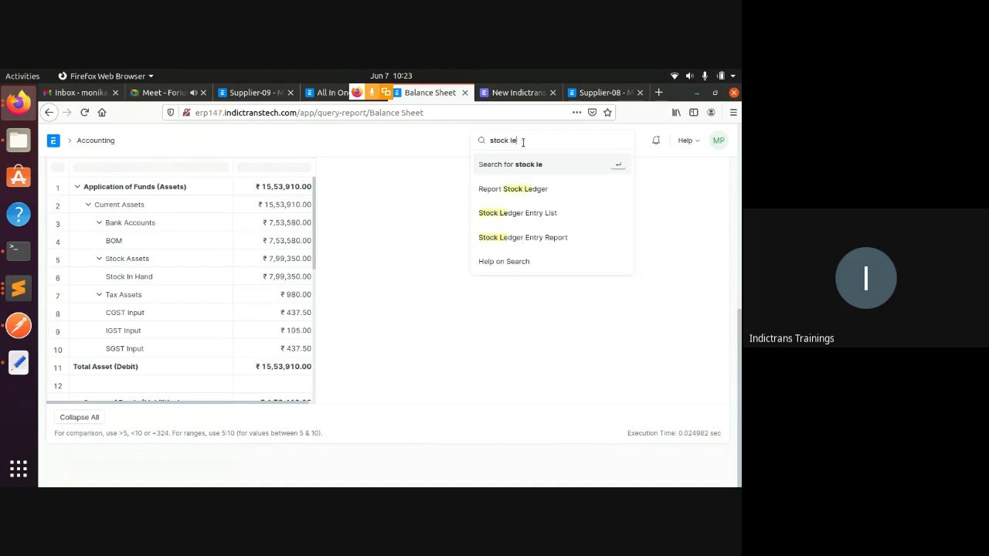
pyautogui.click(525, 198)
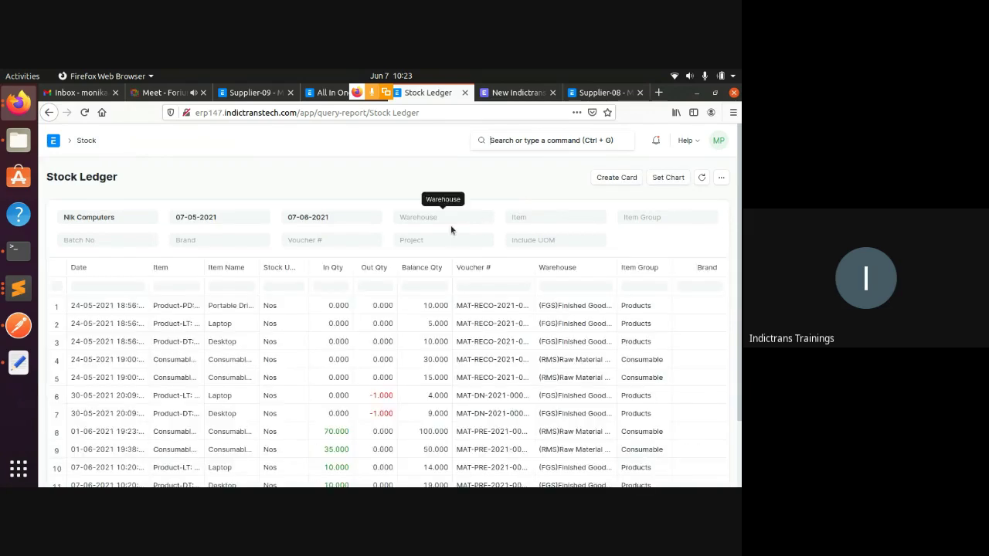
pyautogui.scroll(-2, 352, 286)
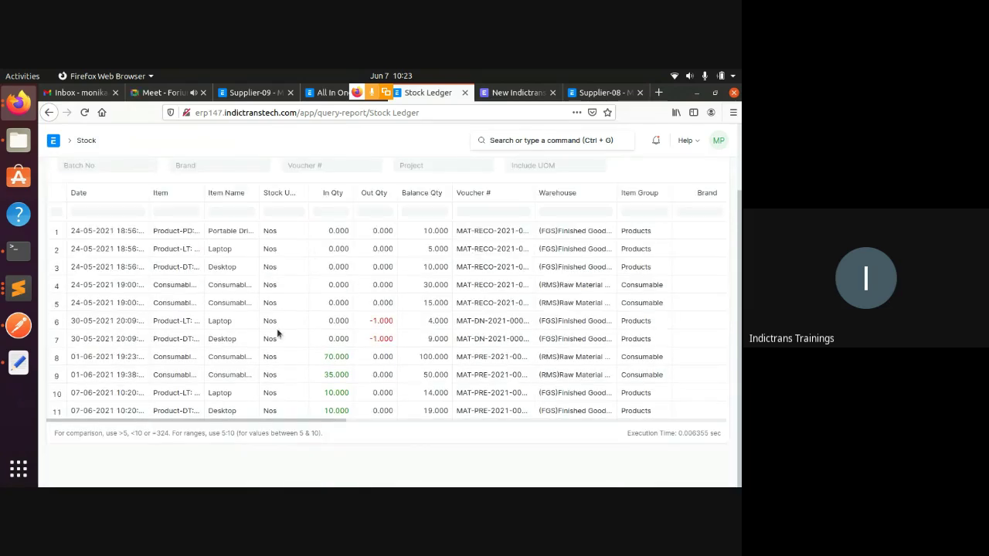
pyautogui.moveTo(317, 424); pyautogui.dragTo(561, 435)
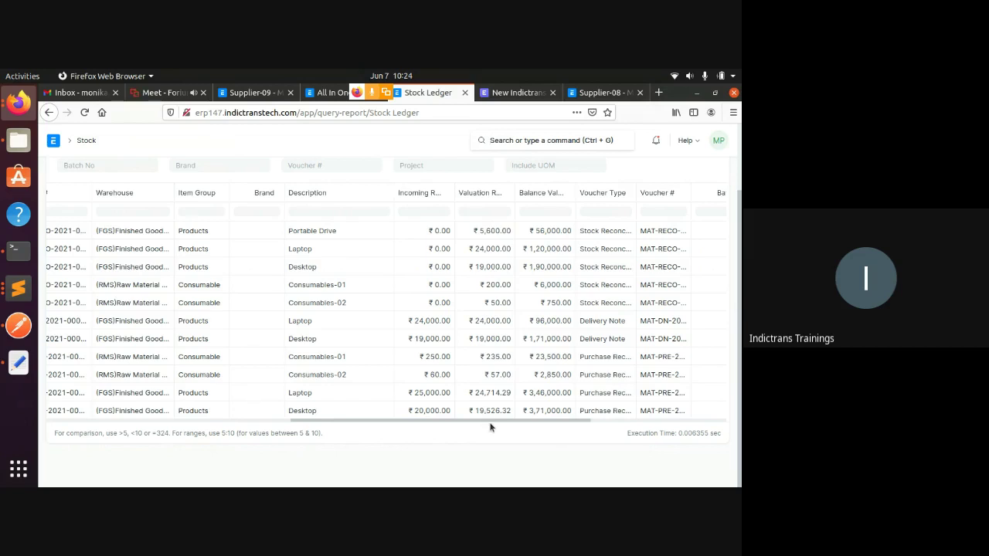
pyautogui.click(263, 93)
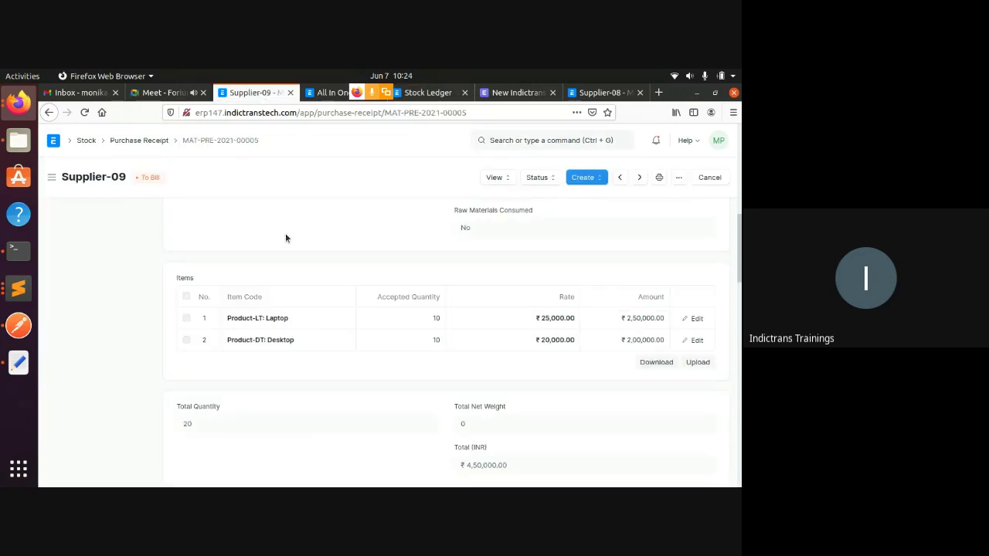
# - Search for "del" and open the Delivery Note list in place of the Supplier-09 purchase receipt
pyautogui.scroll(5, 307, 251)
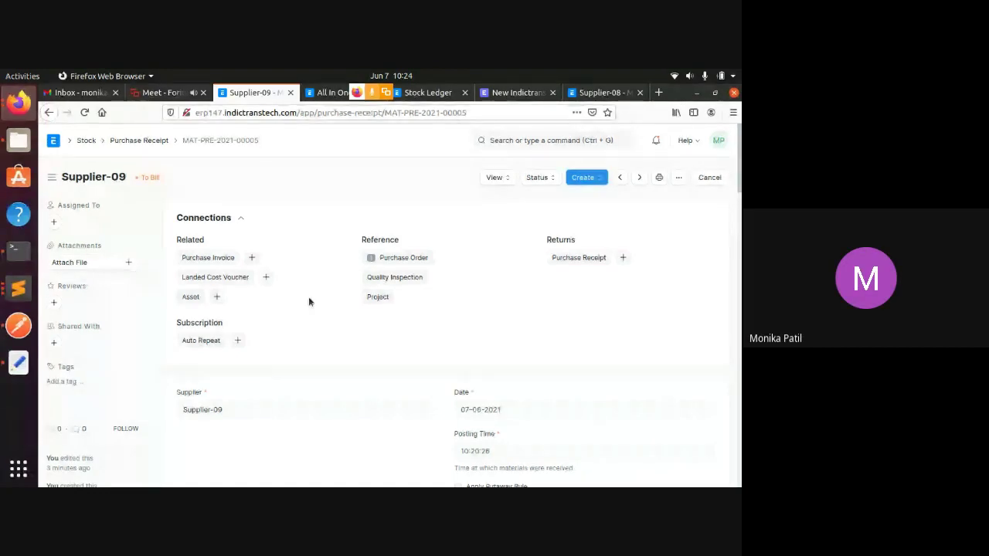
pyautogui.click(509, 141)
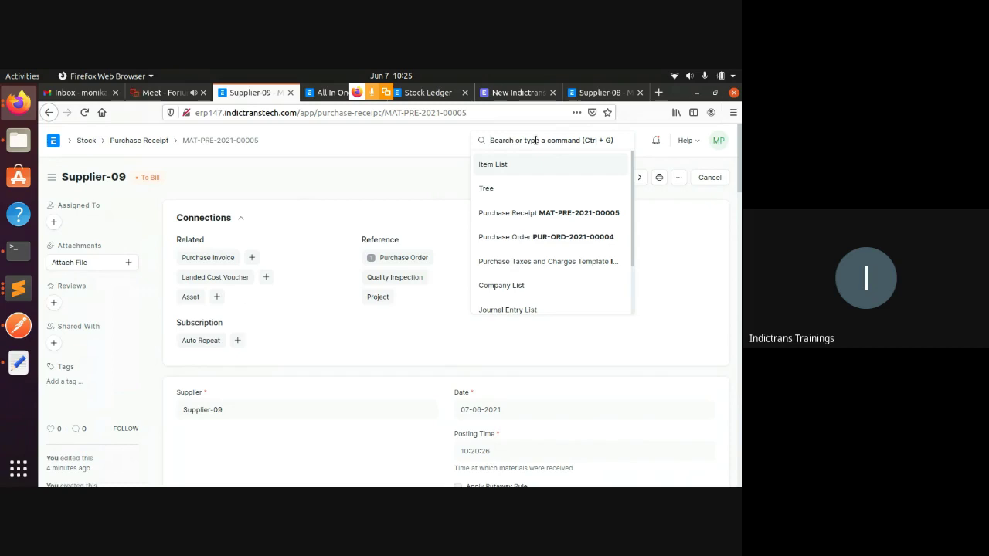
pyautogui.write('deli')
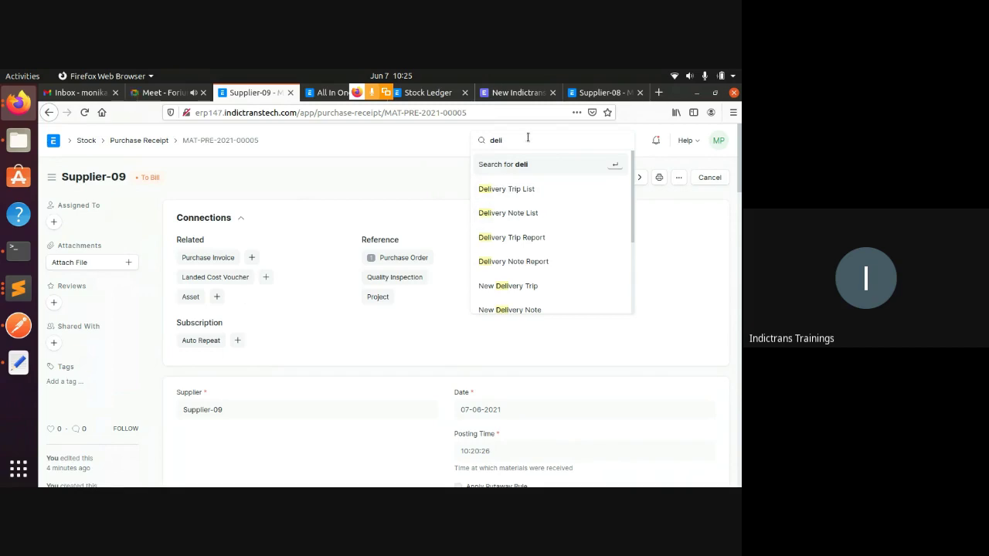
pyautogui.press('BackSpace')
pyautogui.press('BackSpace')
pyautogui.press('BackSpace')
pyautogui.press('BackSpace')
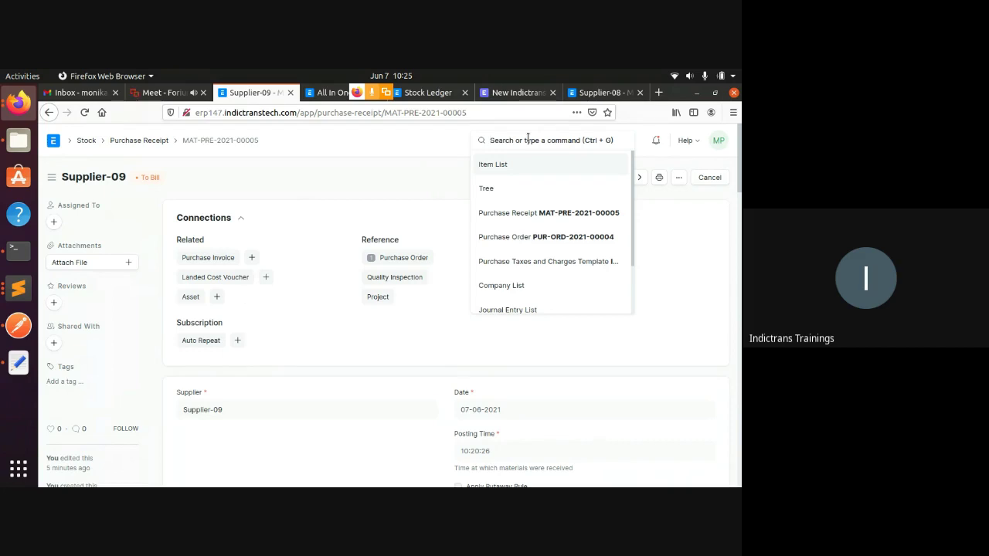
pyautogui.write('de')
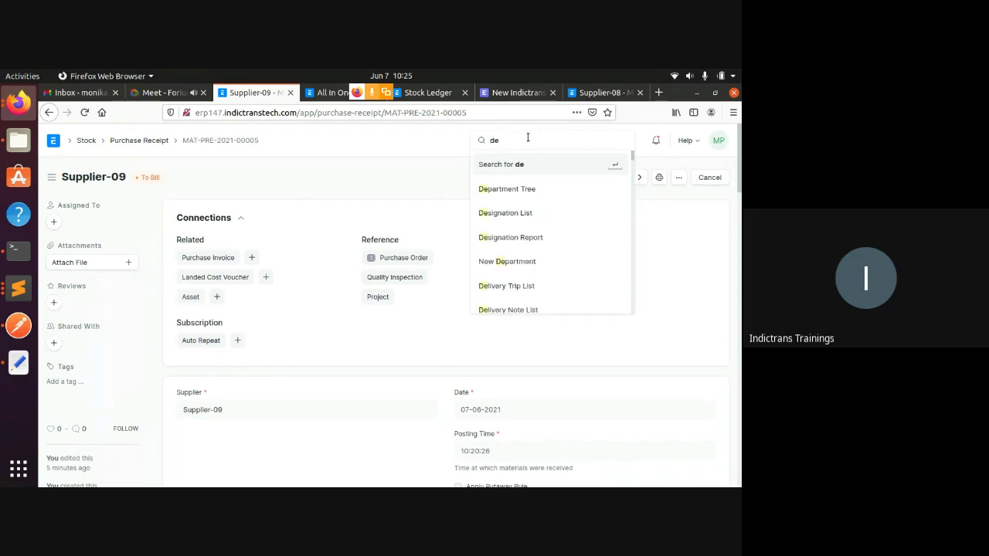
pyautogui.write('livar')
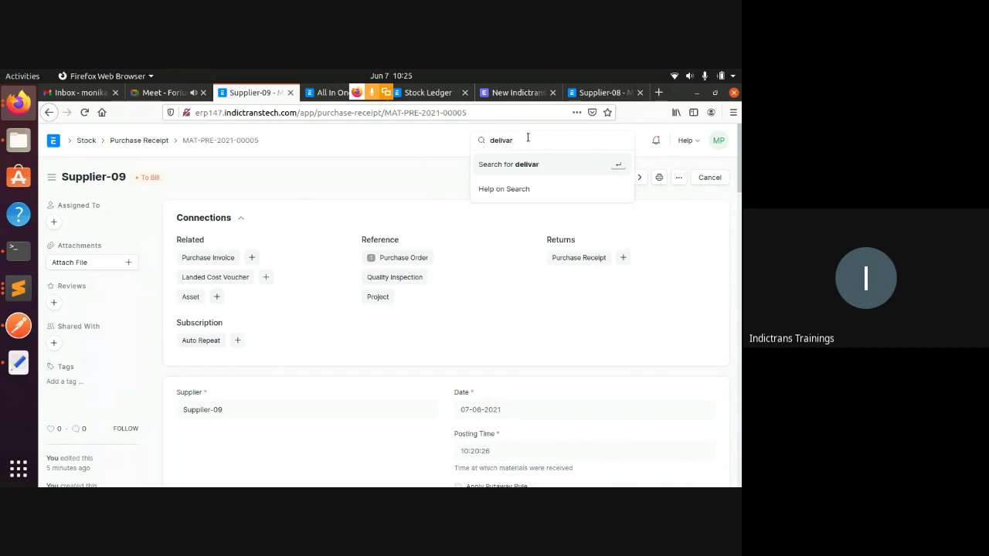
pyautogui.press('BackSpace')
pyautogui.press('BackSpace')
pyautogui.press('BackSpace')
pyautogui.press('BackSpace')
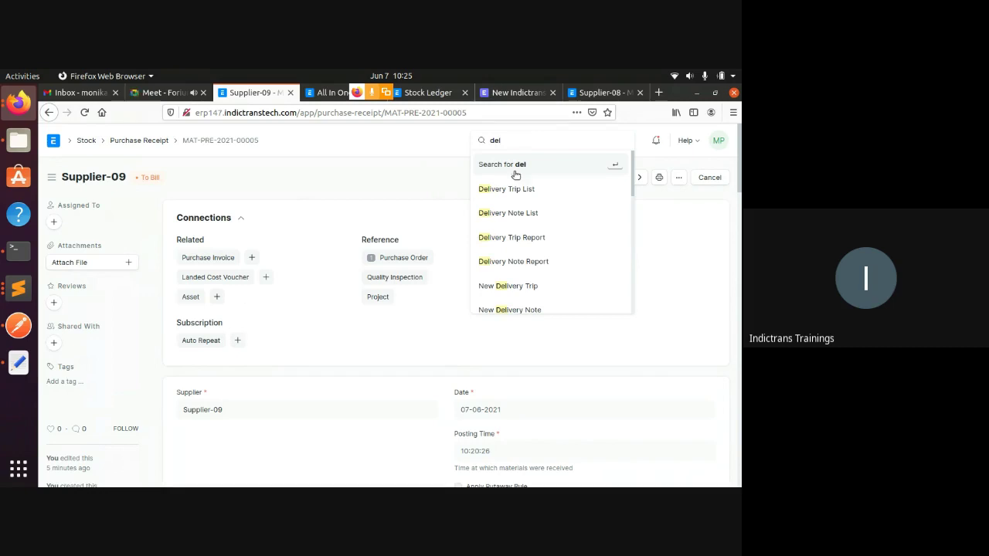
pyautogui.click(506, 214)
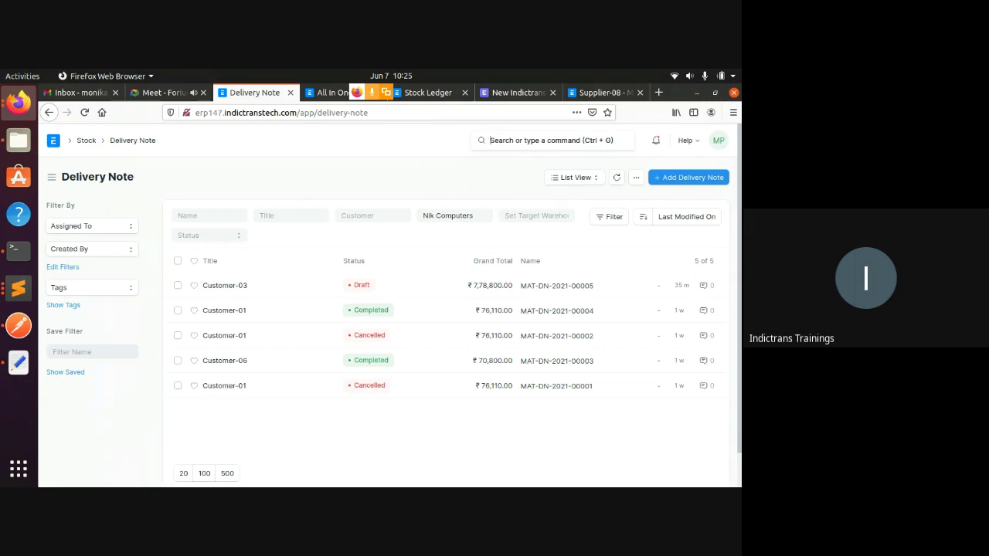
# - Start a new delivery note and choose Customer-03 as its customer
pyautogui.click(694, 180)
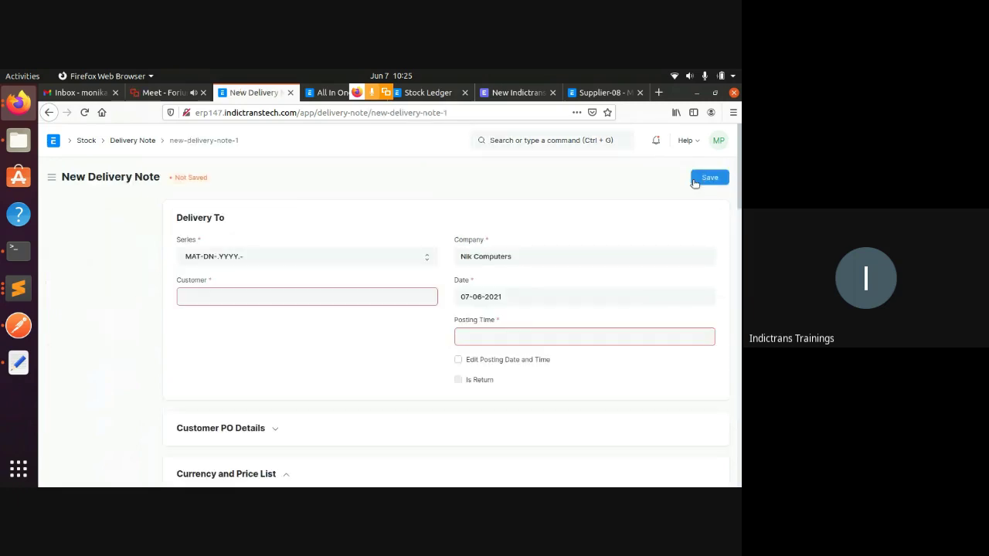
pyautogui.click(329, 294)
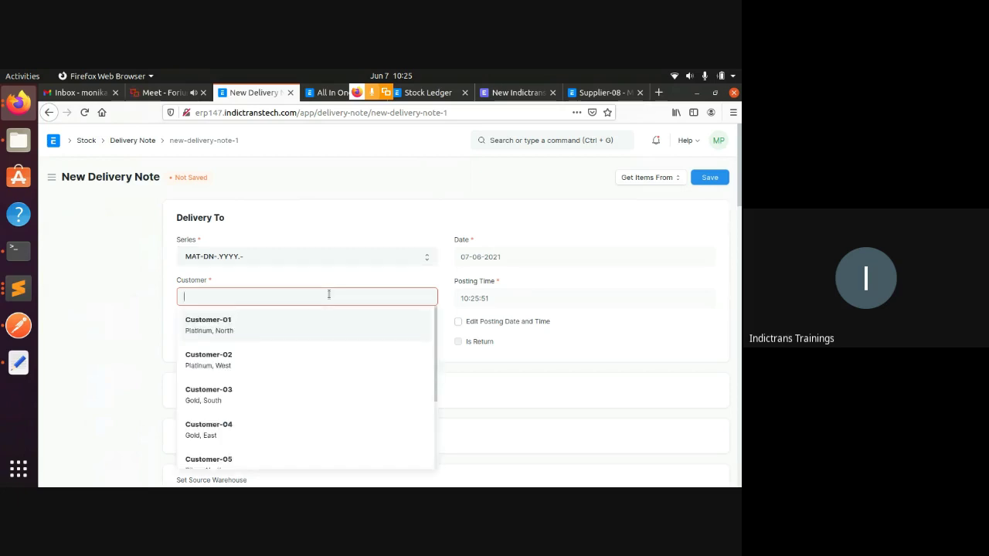
pyautogui.write('cu')
pyautogui.press('BackSpace')
pyautogui.press('BackSpace')
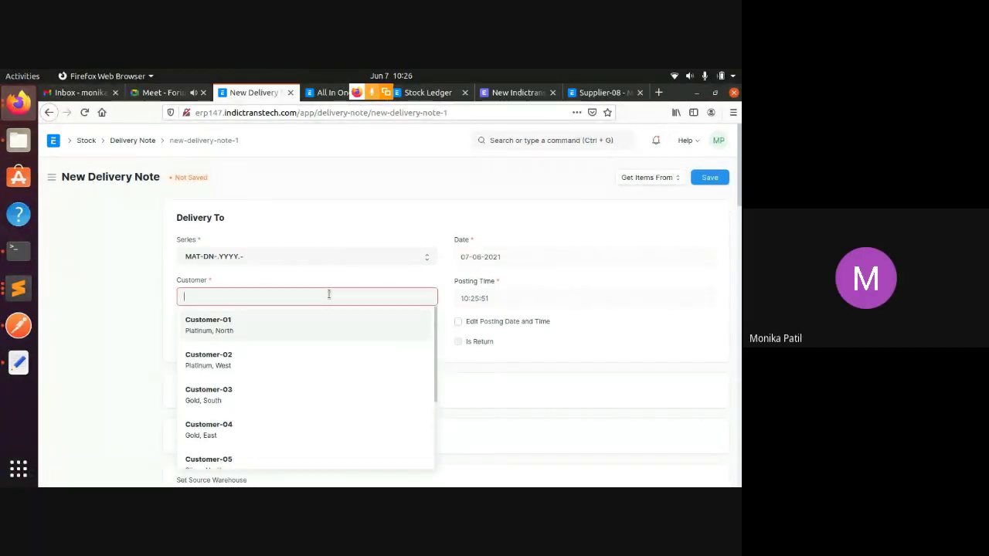
pyautogui.scroll(-1, 282, 357)
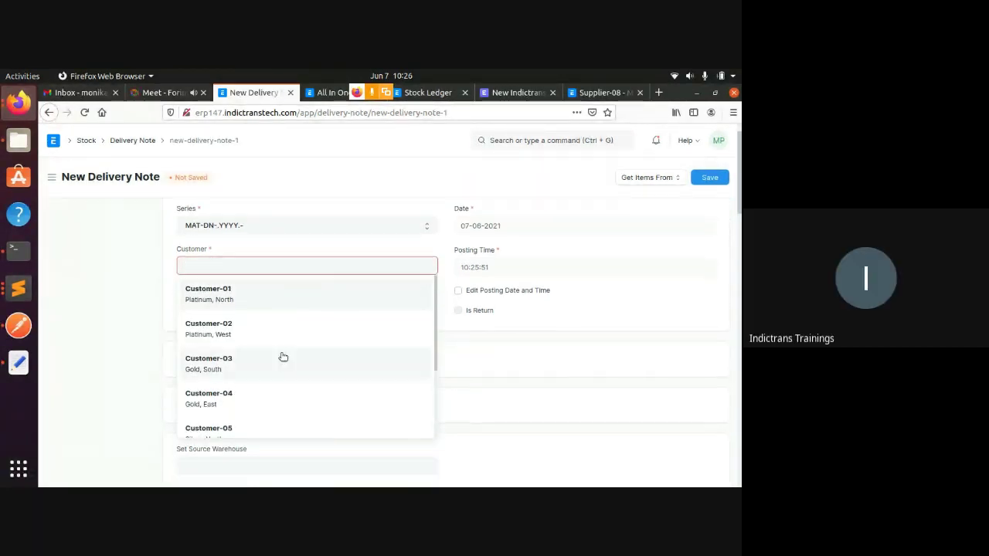
pyautogui.click(213, 364)
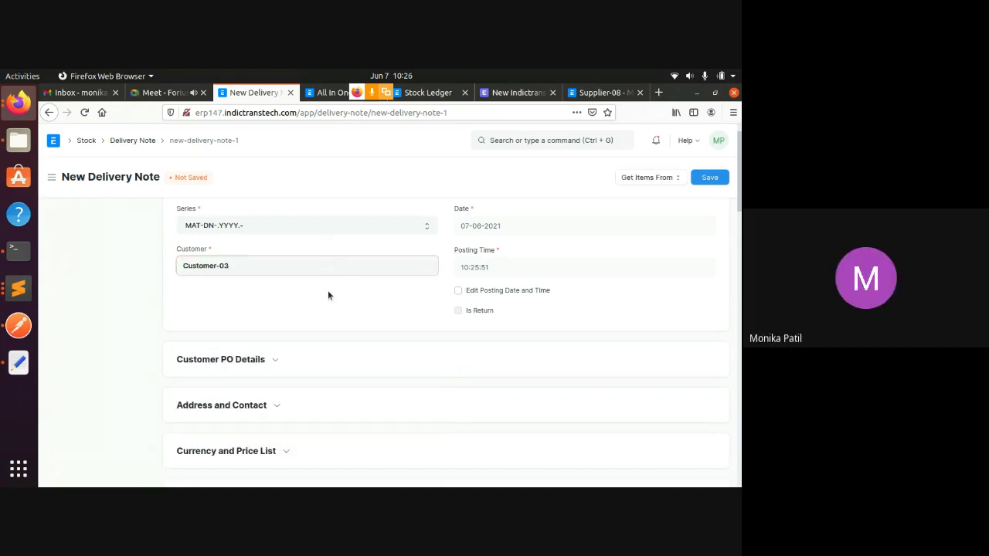
pyautogui.scroll(1, 328, 290)
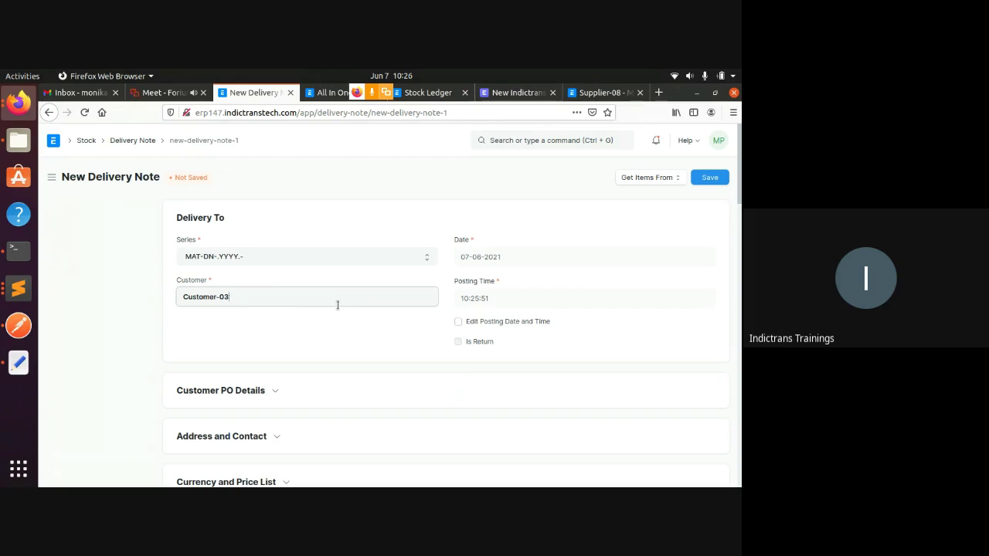
# - Clear the customer from the new delivery note
pyautogui.press('BackSpace')
pyautogui.press('BackSpace')
pyautogui.press('BackSpace')
pyautogui.press('BackSpace')
pyautogui.press('BackSpace')
pyautogui.press('BackSpace')
pyautogui.press('BackSpace')
pyautogui.press('BackSpace')
pyautogui.press('BackSpace')
pyautogui.press('BackSpace')
pyautogui.press('BackSpace')
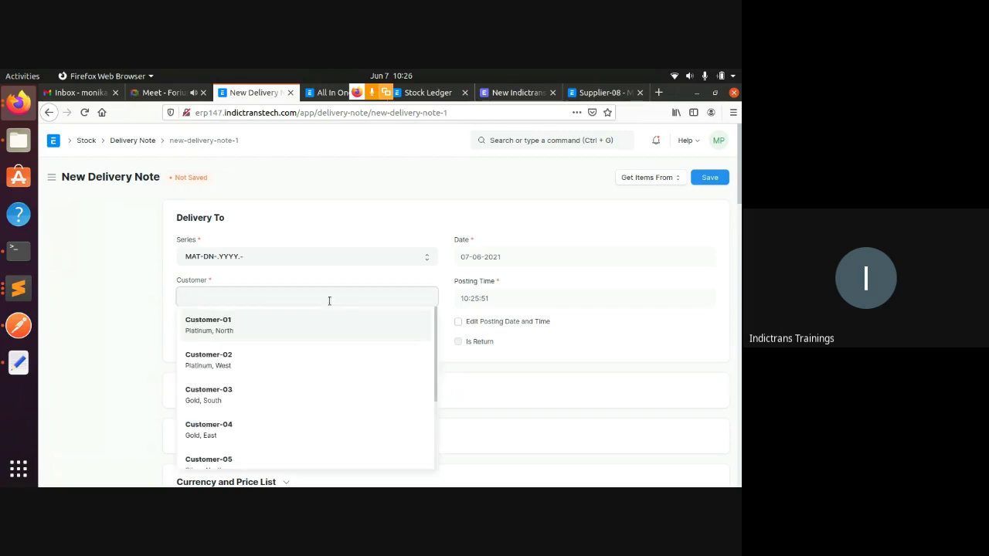
# - Search for "sales", go to the Sales Order list, and open the Customer-03 order with delivery date 07-06-2021
pyautogui.click(503, 140)
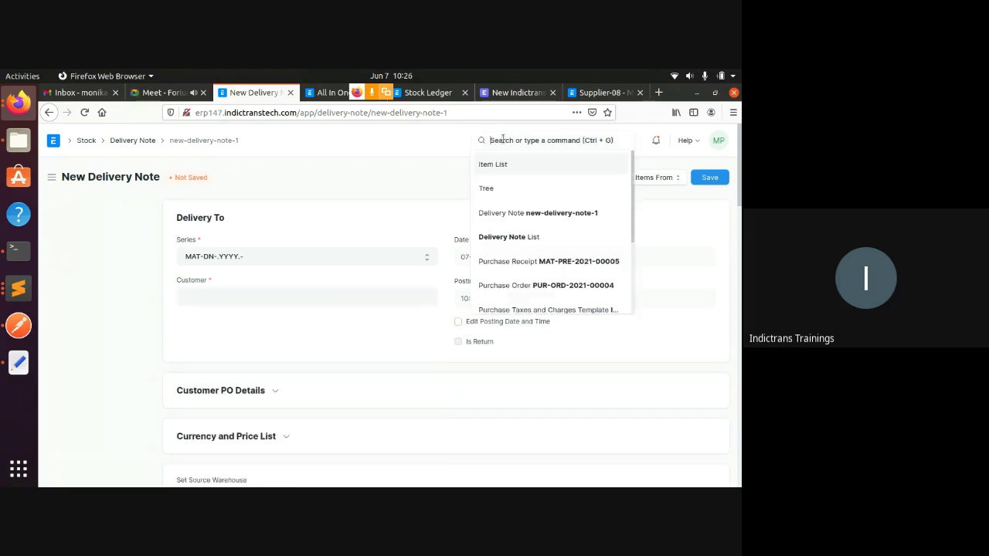
pyautogui.write('sales')
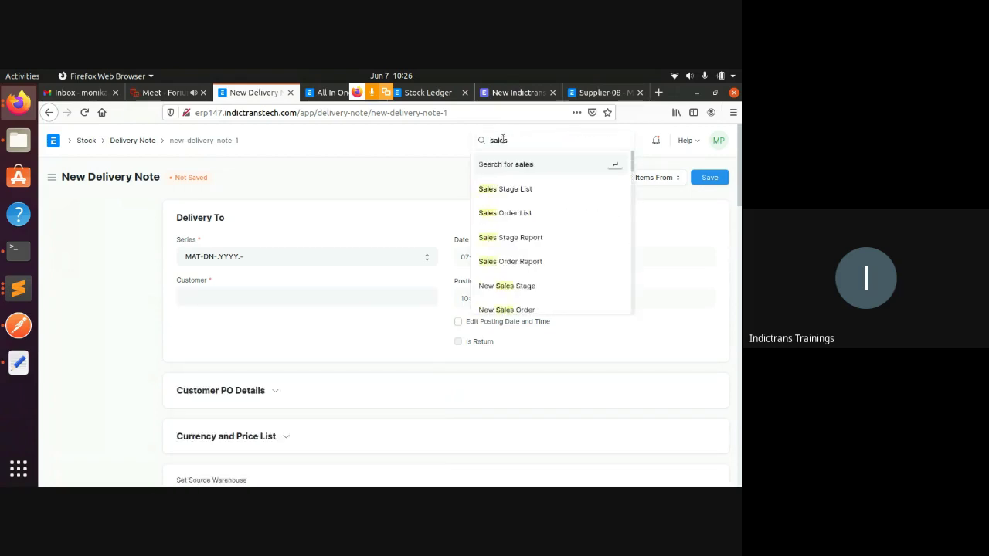
pyautogui.click(531, 214)
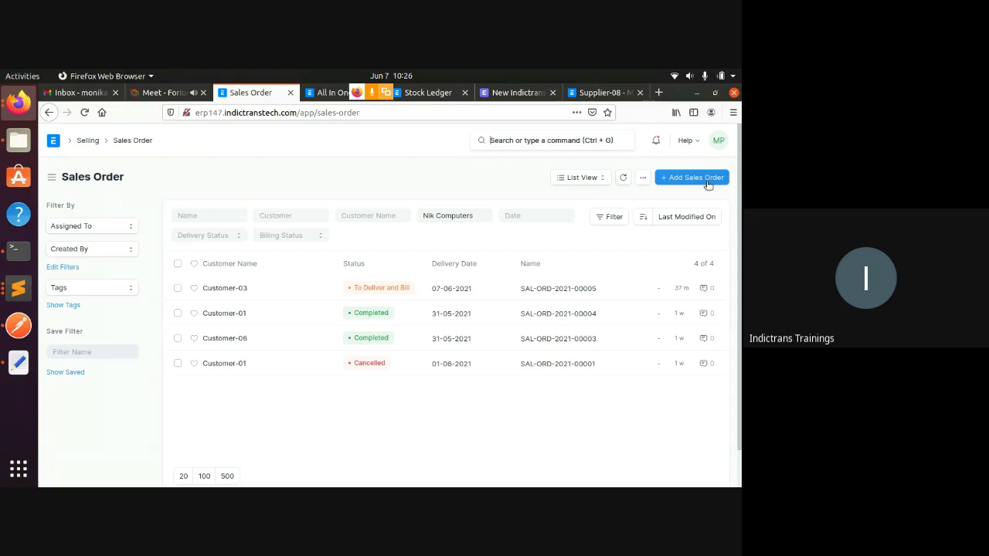
pyautogui.click(222, 288)
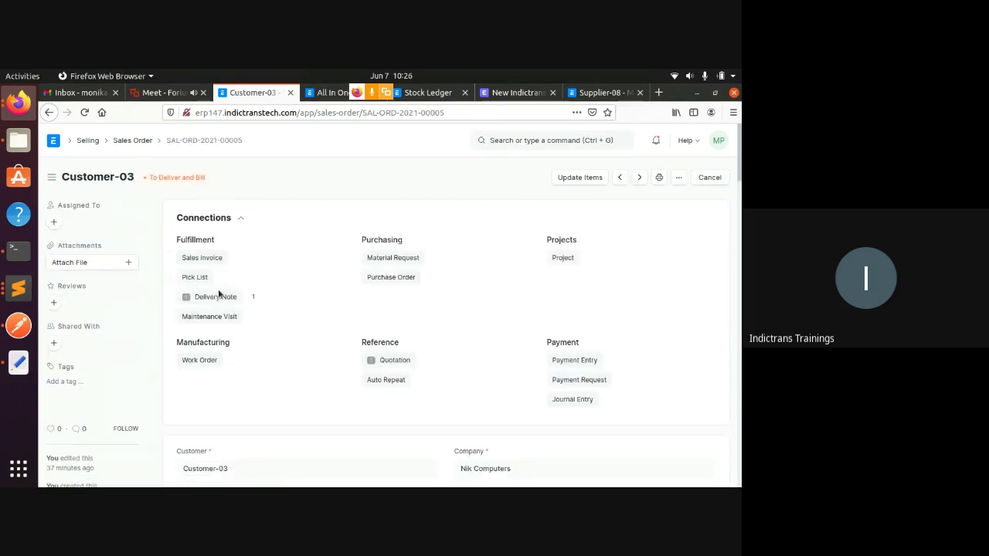
# - Check the laptop and desktop lines of the Customer-03 sales order and create a delivery note from it
pyautogui.scroll(-5, 219, 294)
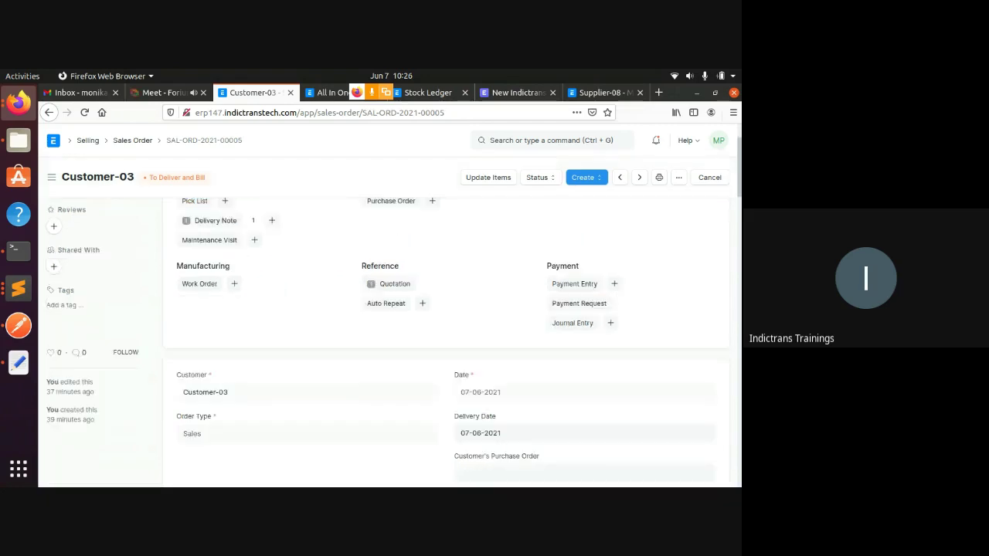
pyautogui.scroll(-2, 445, 340)
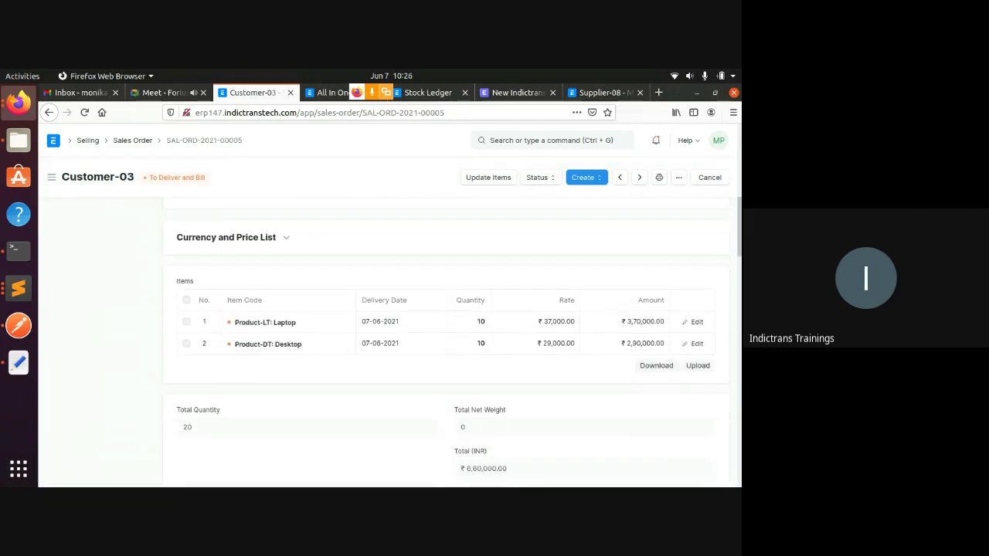
pyautogui.scroll(-2, 445, 340)
pyautogui.scroll(10, 251, 257)
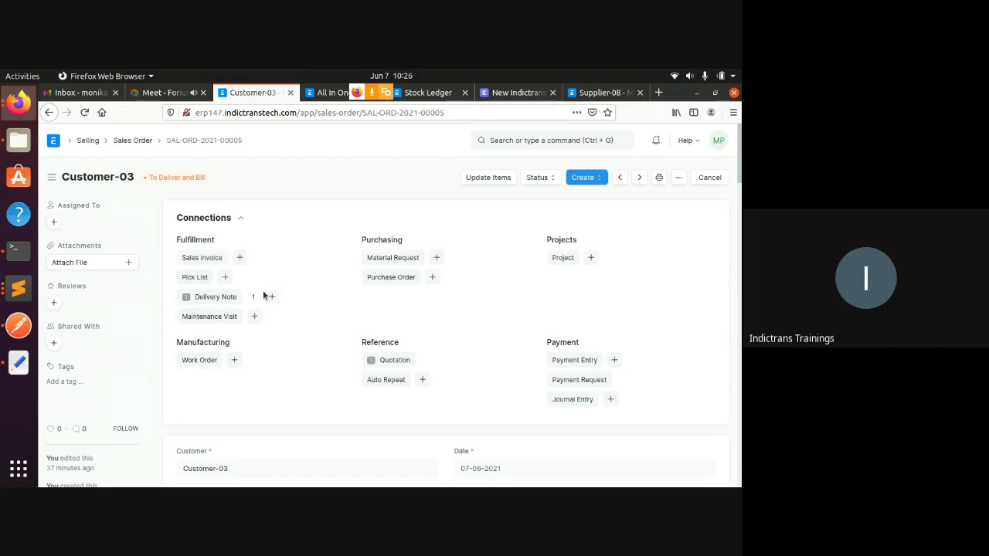
pyautogui.click(589, 179)
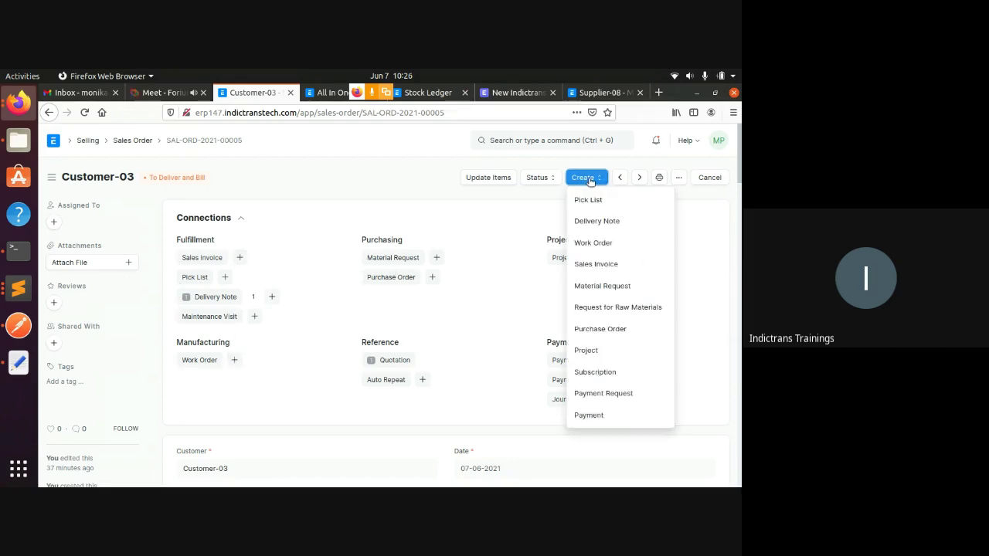
pyautogui.click(607, 222)
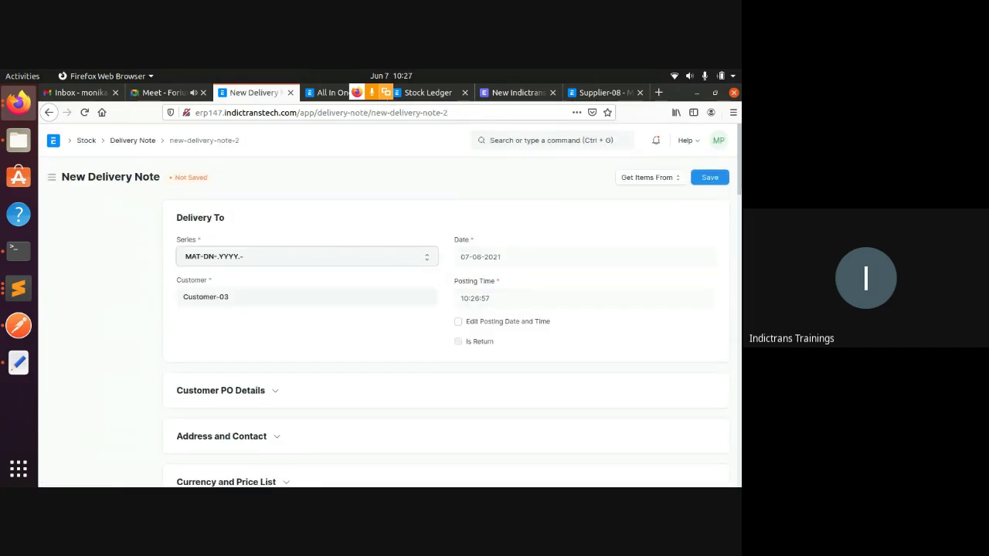
# - Examine the new delivery note's currency and price list, item lines, and available source warehouses
pyautogui.scroll(-5, 446, 325)
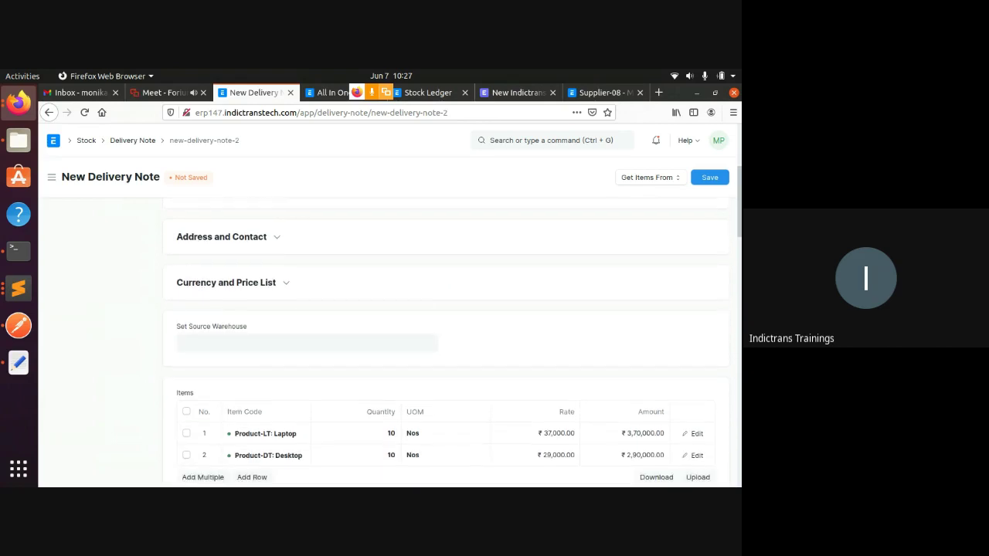
pyautogui.click(287, 286)
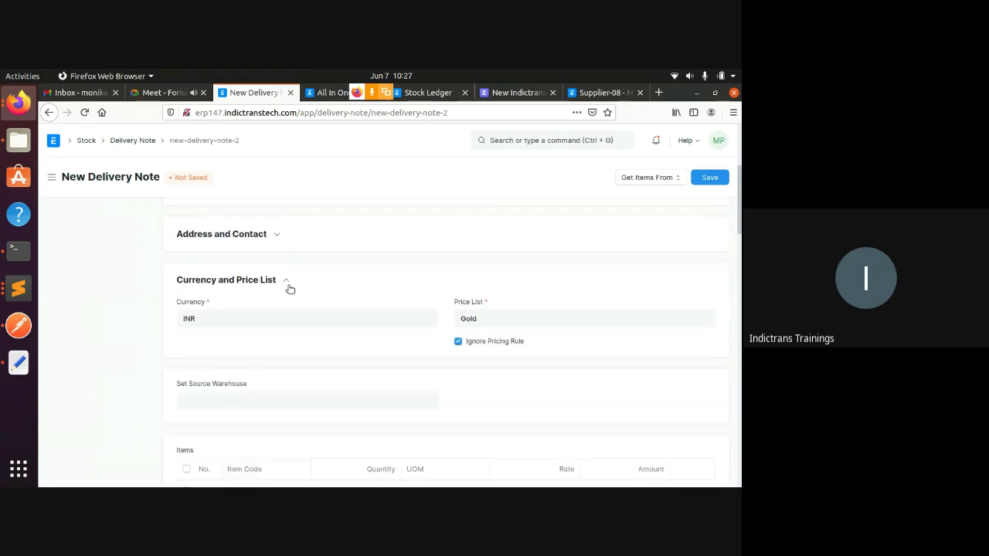
pyautogui.click(288, 283)
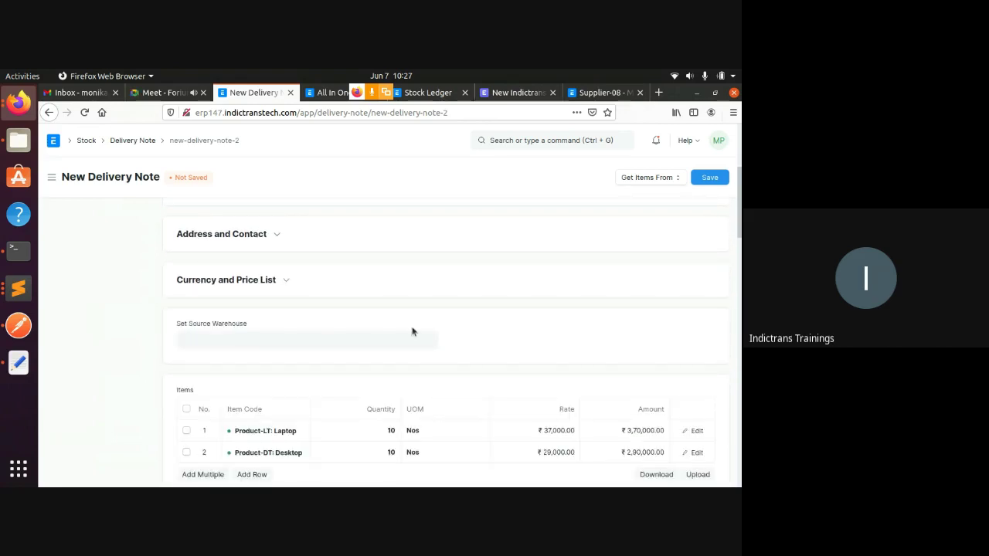
pyautogui.scroll(-1, 411, 331)
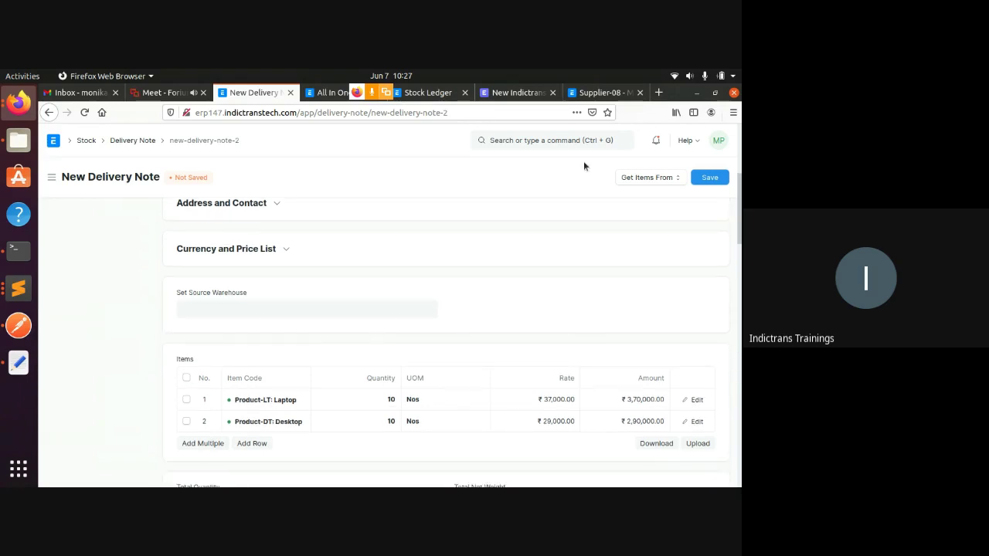
pyautogui.scroll(-3, 333, 208)
pyautogui.scroll(1, 338, 229)
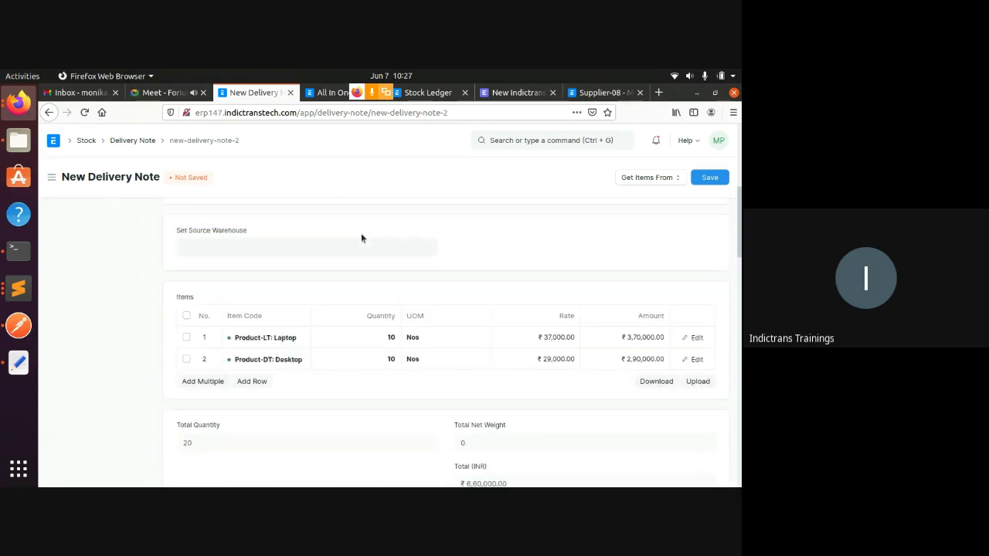
pyautogui.click(302, 241)
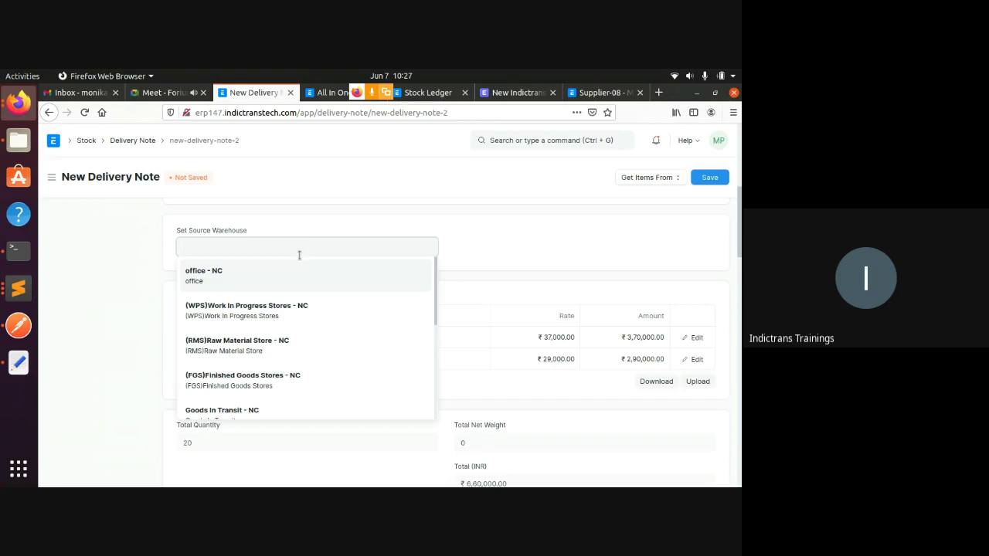
pyautogui.scroll(-1, 300, 293)
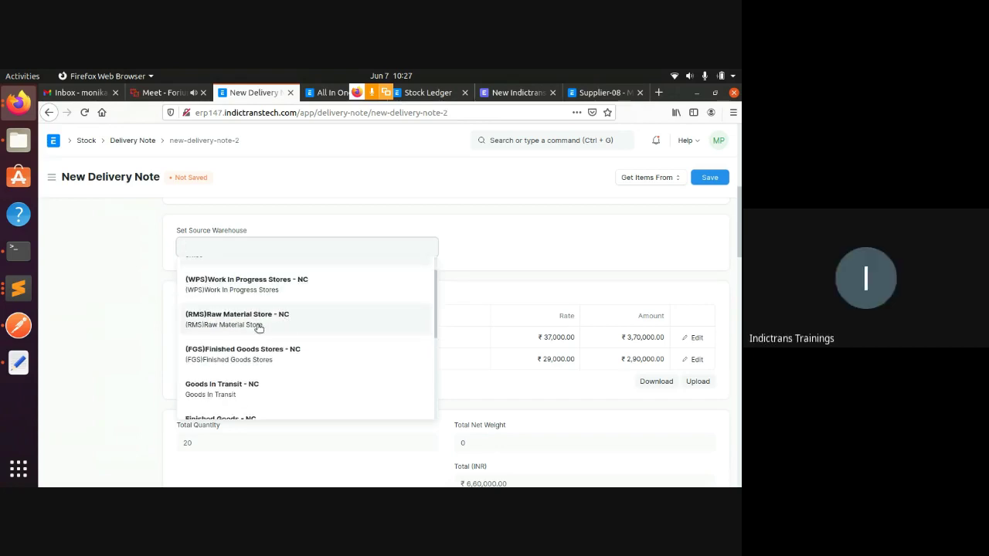
pyautogui.click(462, 241)
pyautogui.scroll(-1, 483, 258)
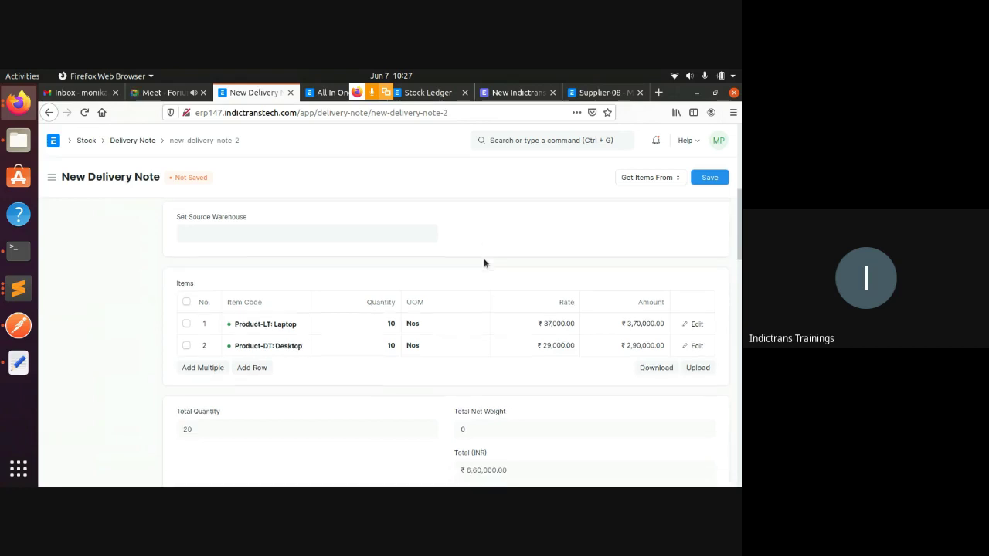
# - Replace the delivery note's sales taxes and charges template with In State GST - NC
pyautogui.scroll(-1, 436, 336)
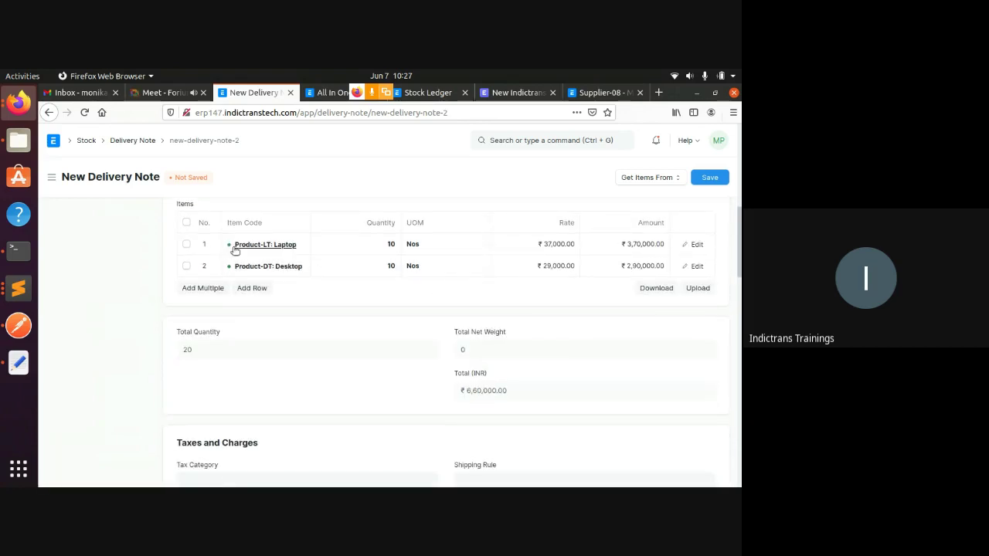
pyautogui.scroll(-6, 415, 278)
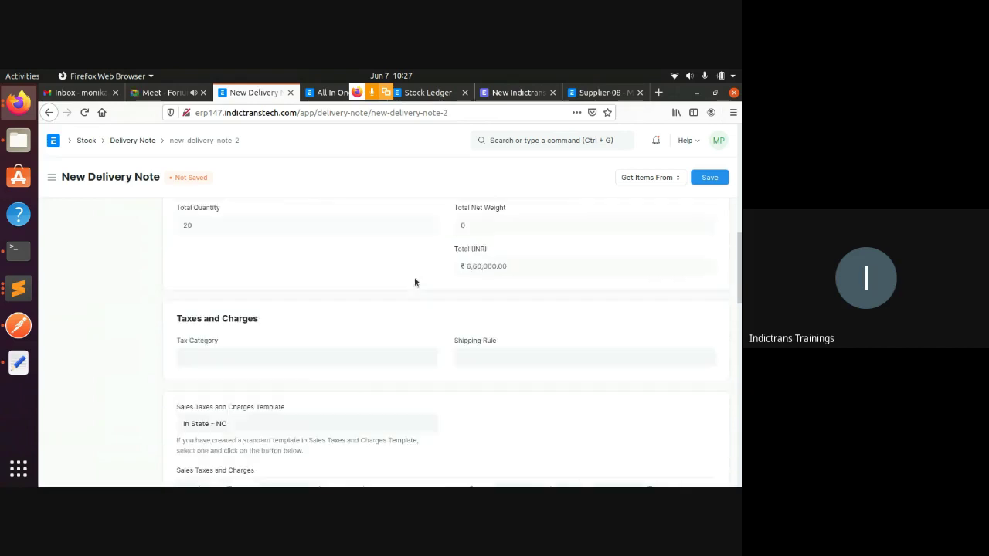
pyautogui.scroll(2, 278, 209)
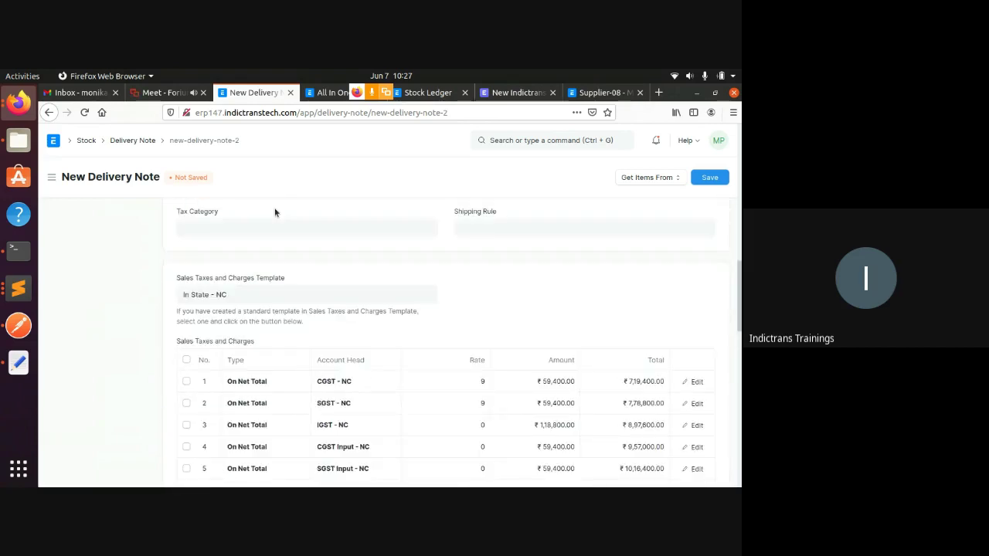
pyautogui.click(253, 292)
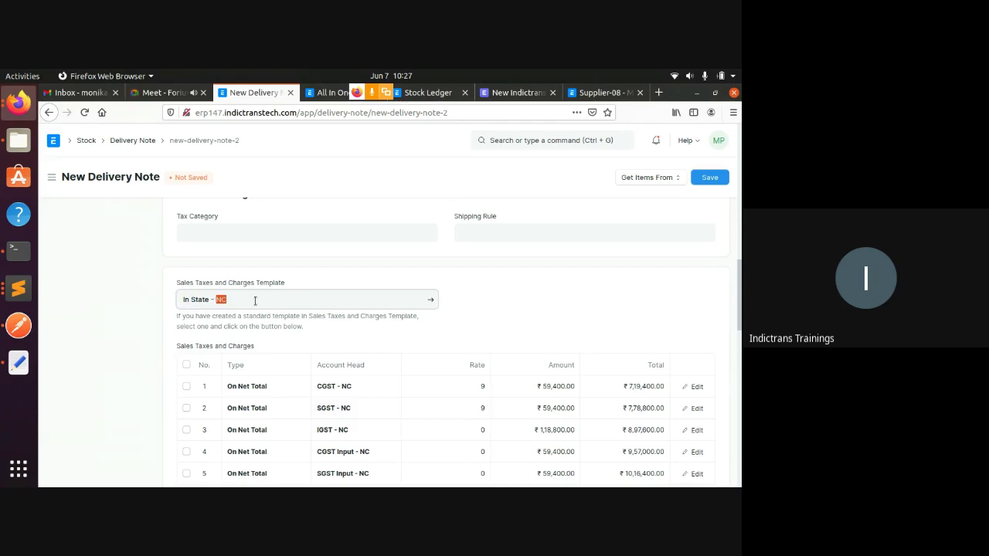
pyautogui.tripleClick(255, 300)
pyautogui.press('BackSpace')
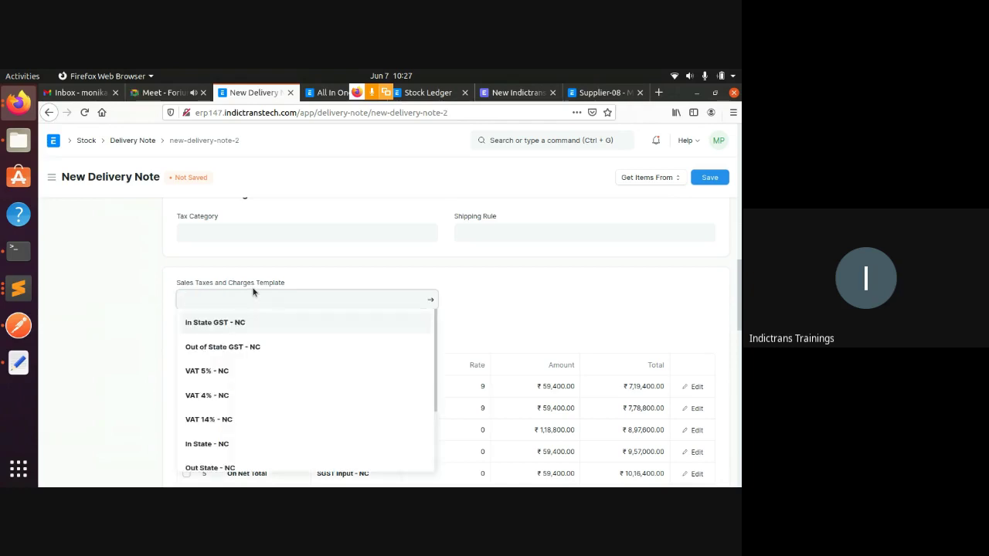
pyautogui.click(224, 320)
# - Set the tax category to In state and reselect In State GST - NC as the sales taxes template
pyautogui.click(240, 234)
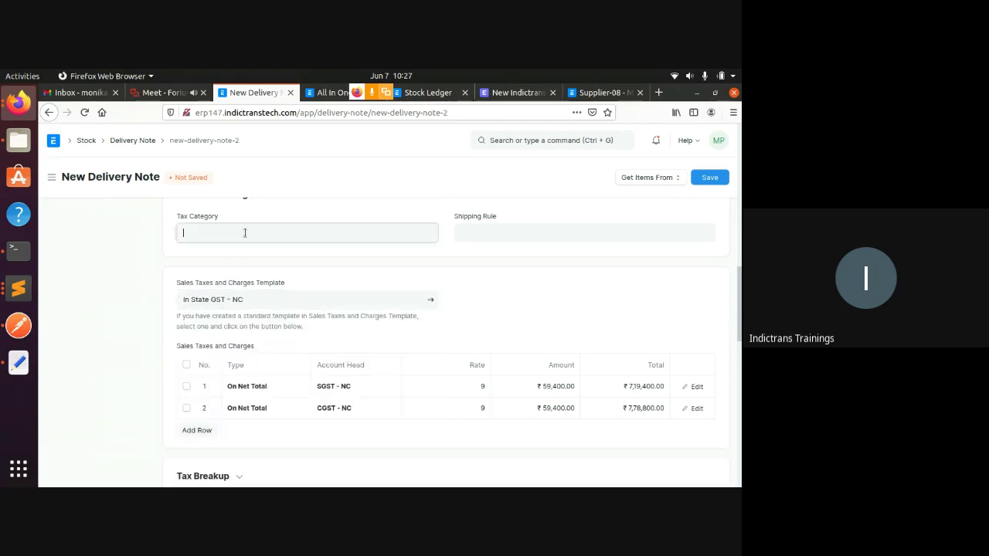
pyautogui.click(199, 281)
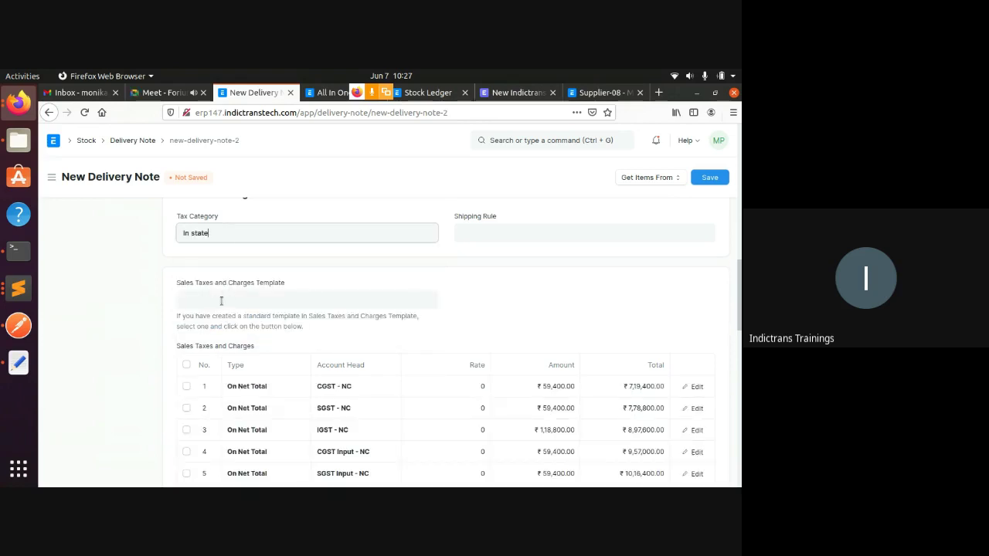
pyautogui.click(221, 300)
pyautogui.click(223, 323)
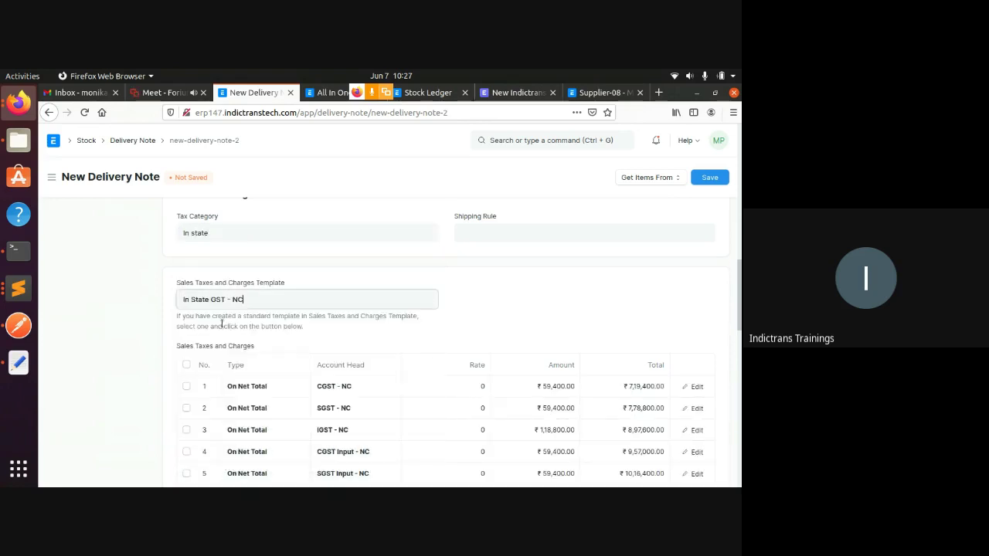
# - Clear the delivery note's tax category and choose In State - NC as the sales taxes and charges template
pyautogui.click(216, 234)
pyautogui.hotkey('ctrl', 'shift', 'Left')
pyautogui.hotkey('ctrl', 'shift', 'Left')
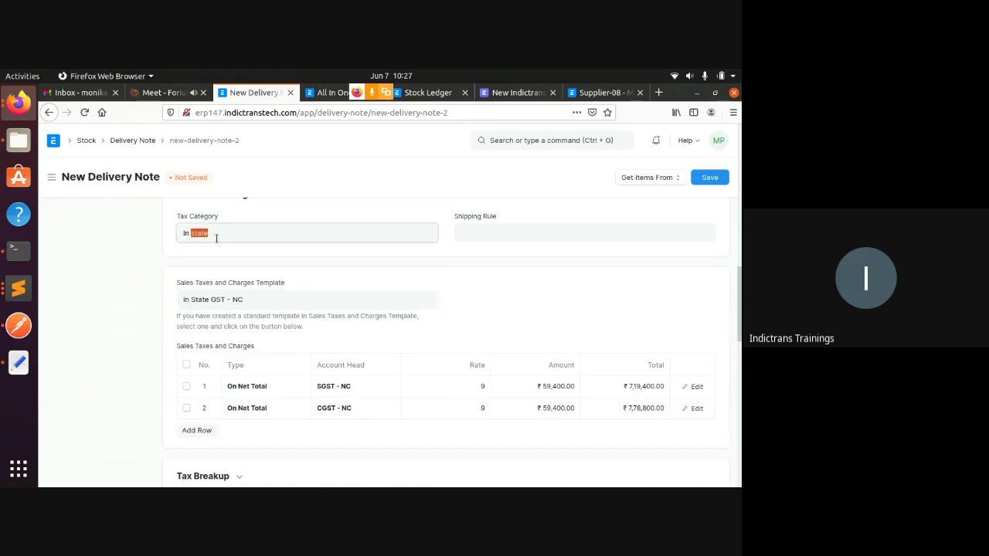
pyautogui.press('BackSpace')
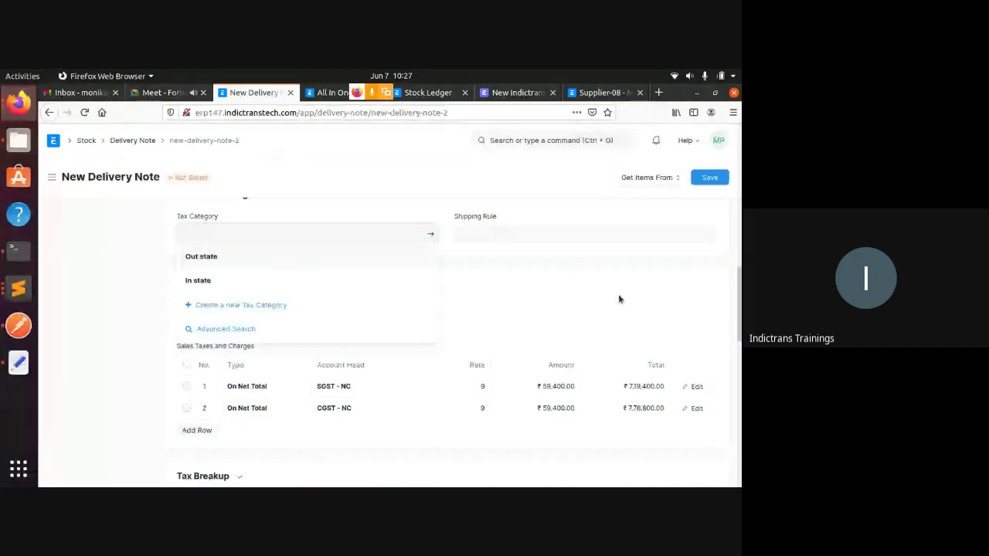
pyautogui.click(618, 295)
pyautogui.click(280, 298)
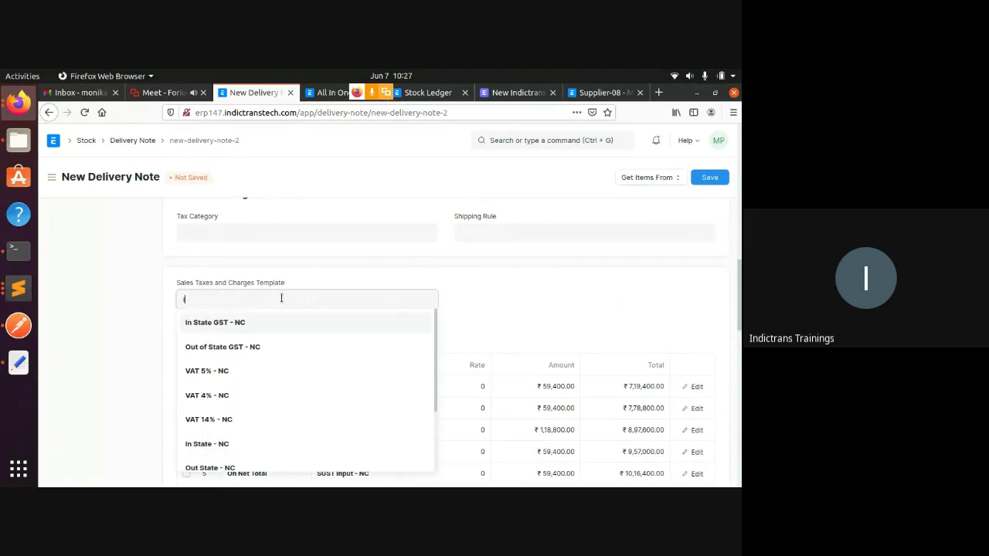
pyautogui.write('in')
pyautogui.click(225, 346)
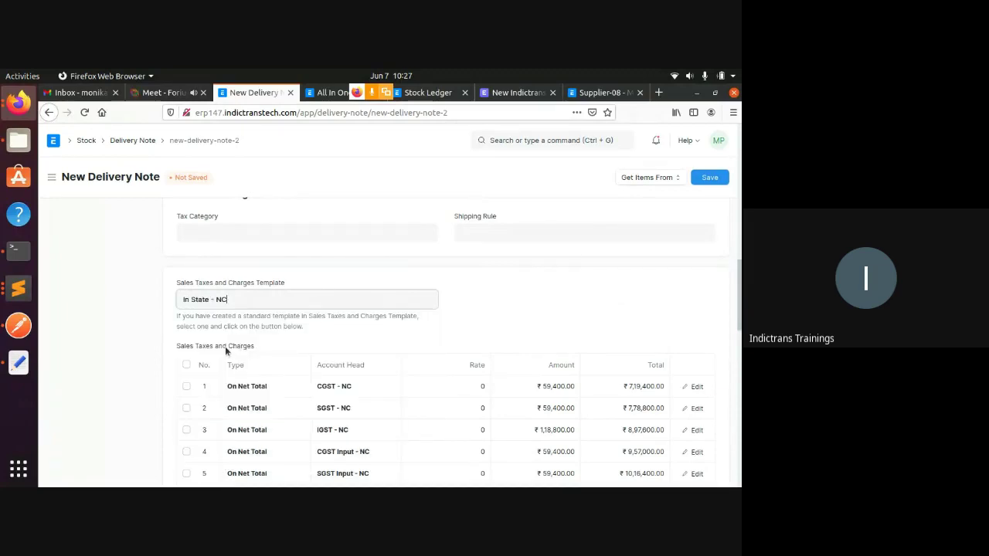
# - Check the delivery note's tax rows and expanded tax breakup, and save the note
pyautogui.scroll(-2, 529, 312)
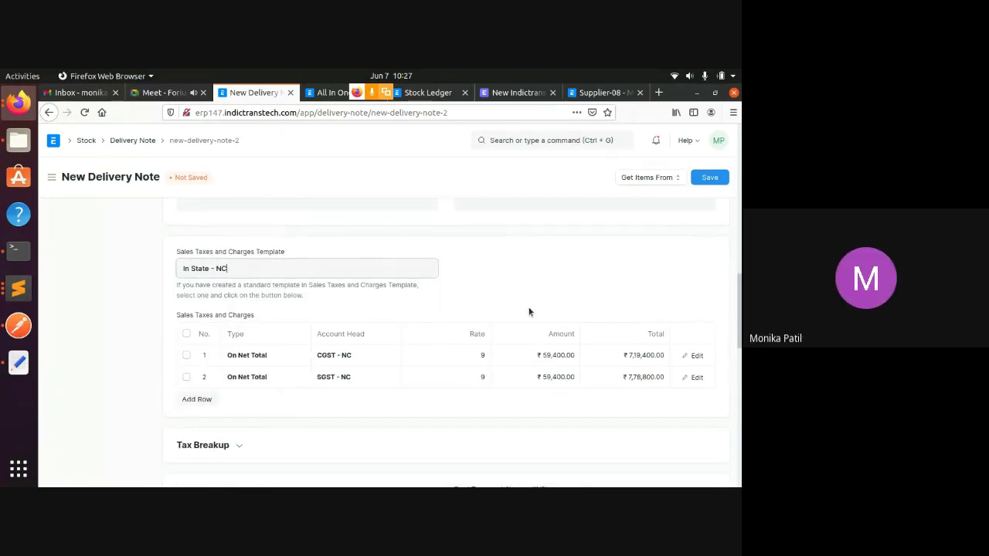
pyautogui.scroll(-3, 529, 311)
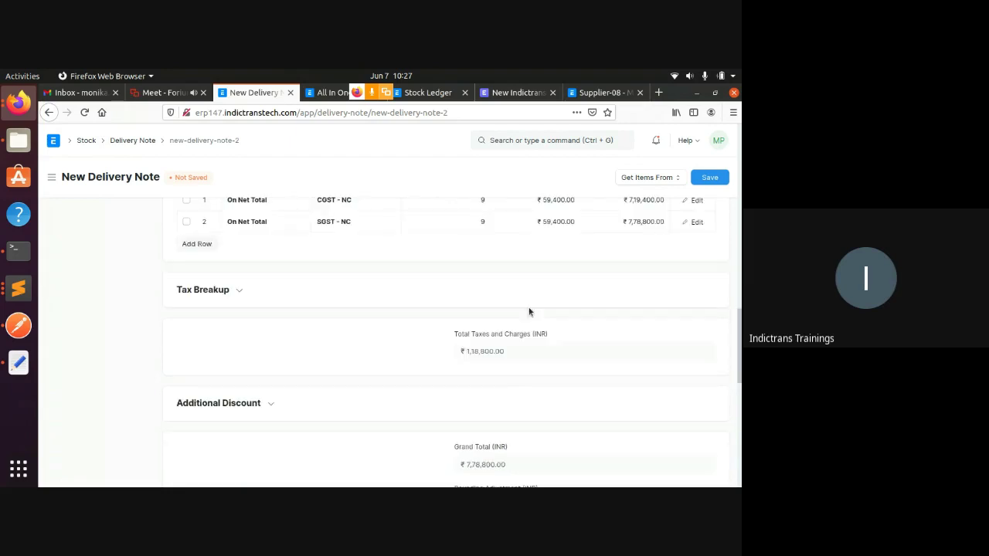
pyautogui.click(231, 258)
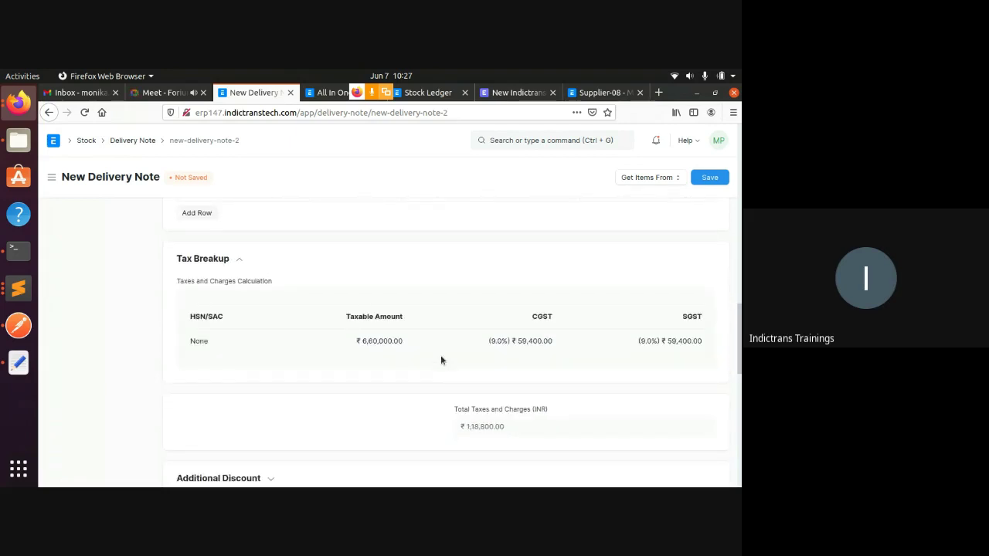
pyautogui.scroll(-2, 461, 270)
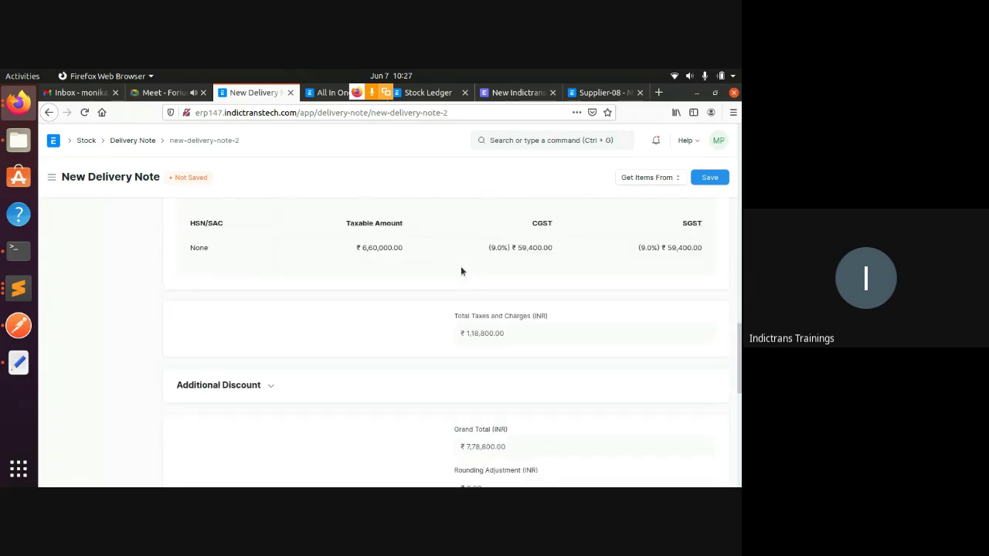
pyautogui.scroll(-6, 461, 270)
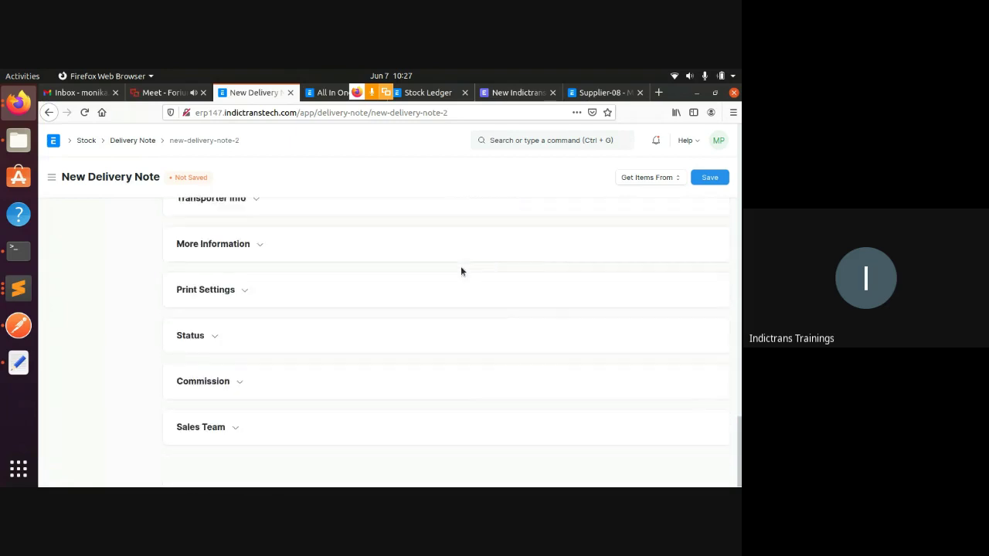
pyautogui.scroll(2, 461, 270)
pyautogui.click(708, 180)
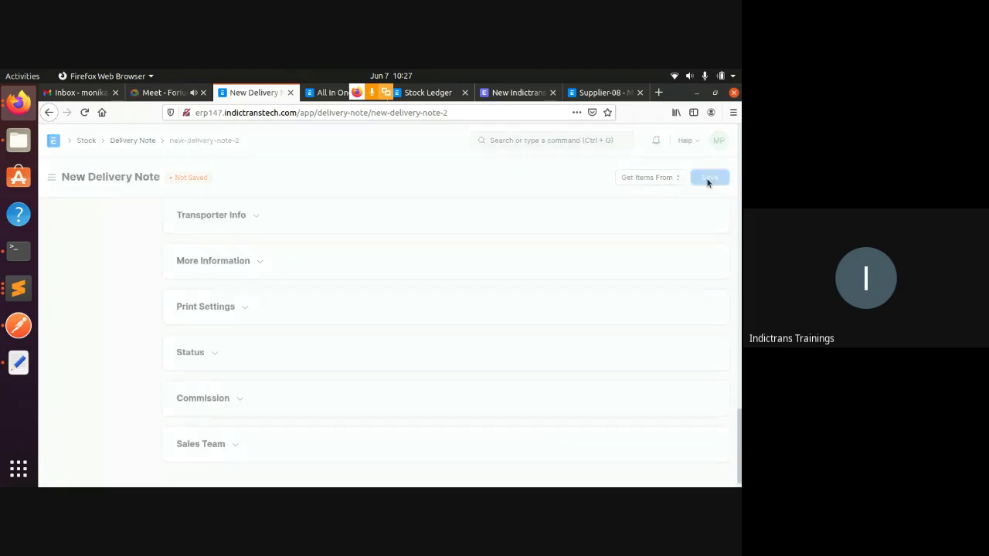
# - Check the saved Customer-03 delivery note's tax details and submit the note
pyautogui.scroll(-4, 506, 286)
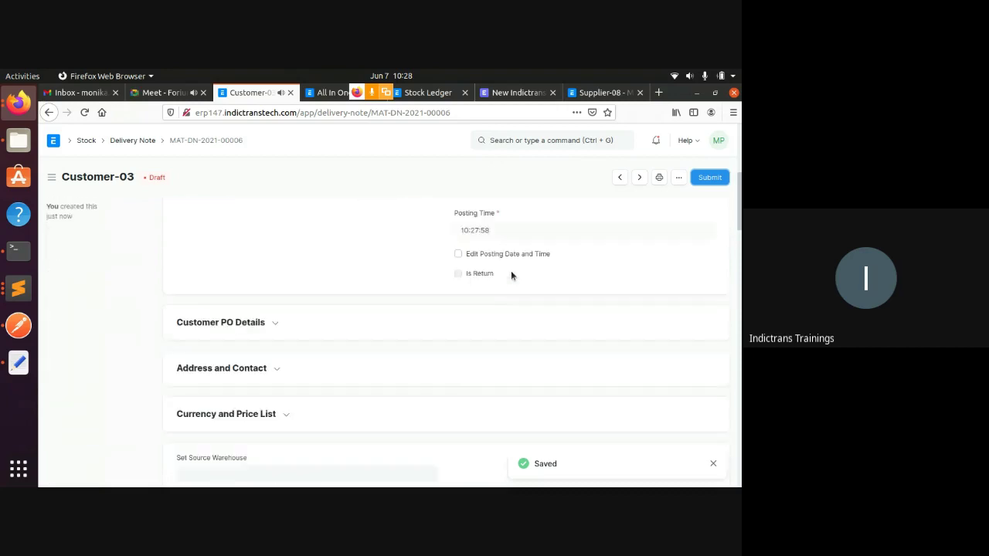
pyautogui.scroll(-10, 510, 275)
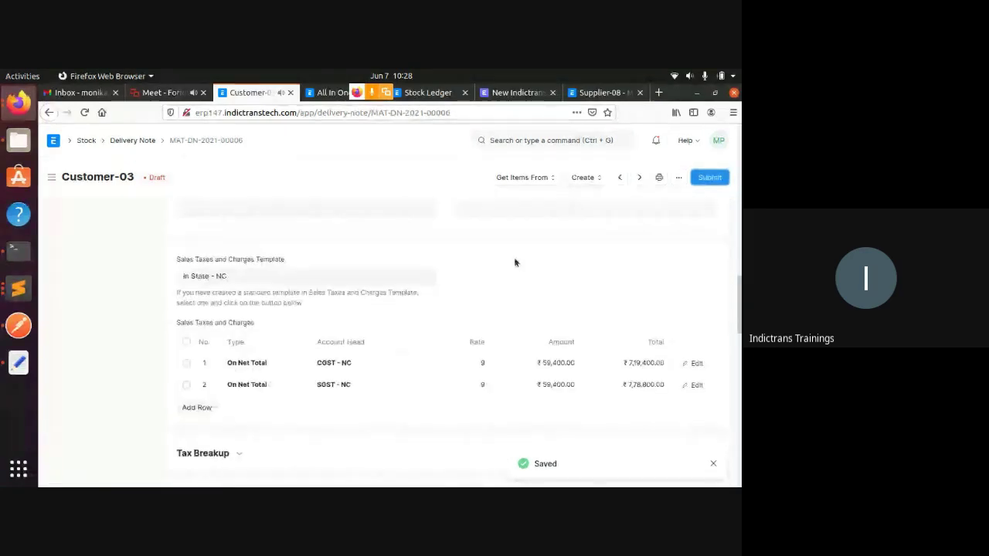
pyautogui.click(706, 179)
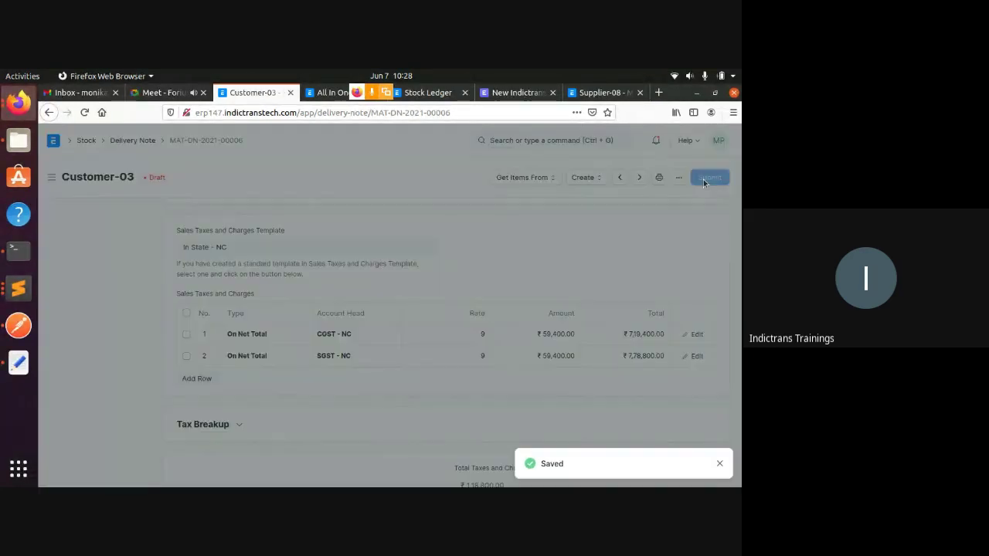
pyautogui.click(516, 219)
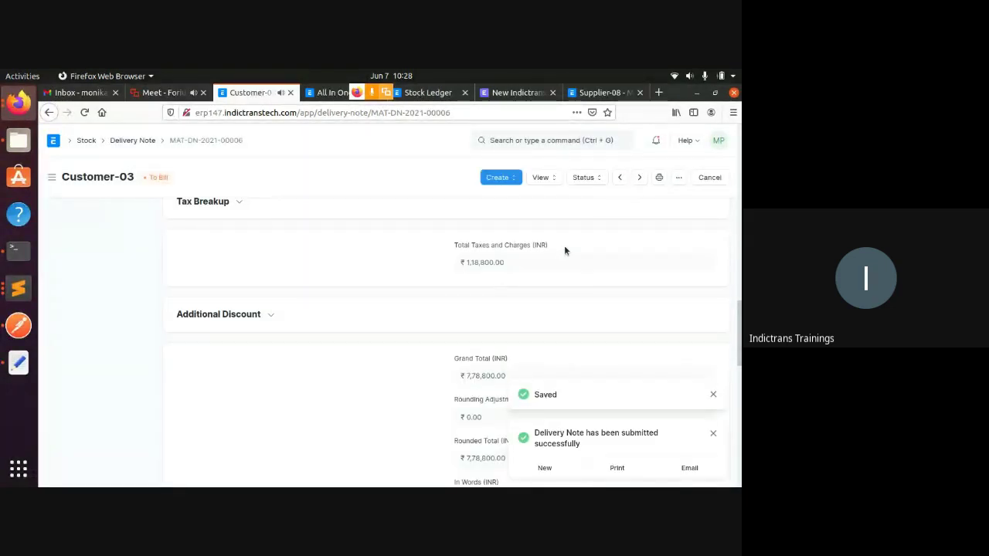
# - Create a sales invoice from the connections of the submitted Customer-03 delivery note
pyautogui.scroll(2, 494, 327)
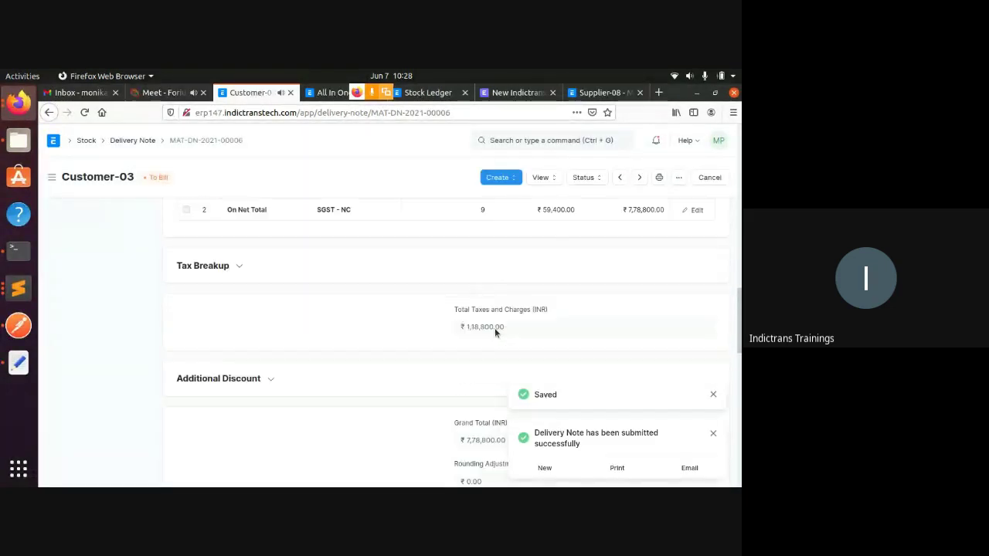
pyautogui.scroll(15, 494, 327)
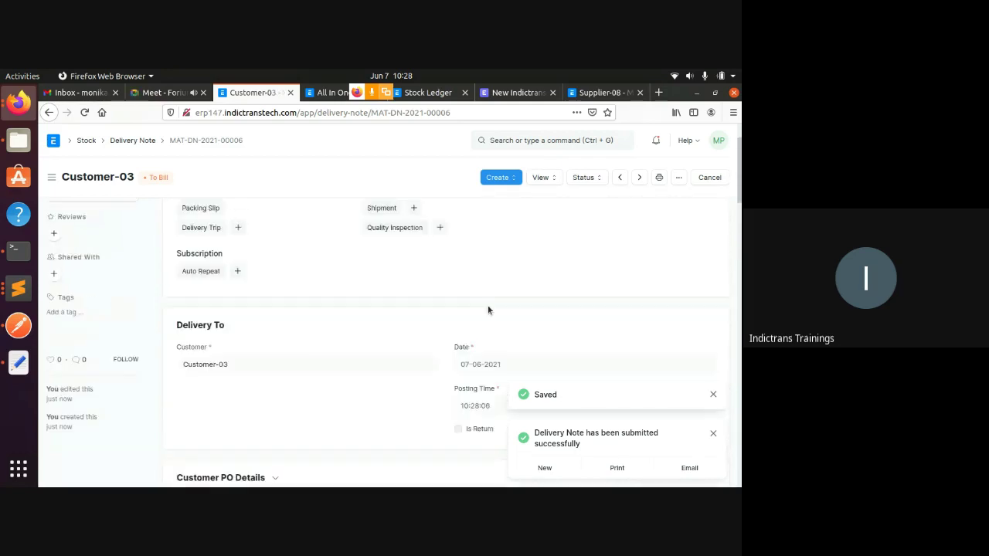
pyautogui.scroll(2, 487, 310)
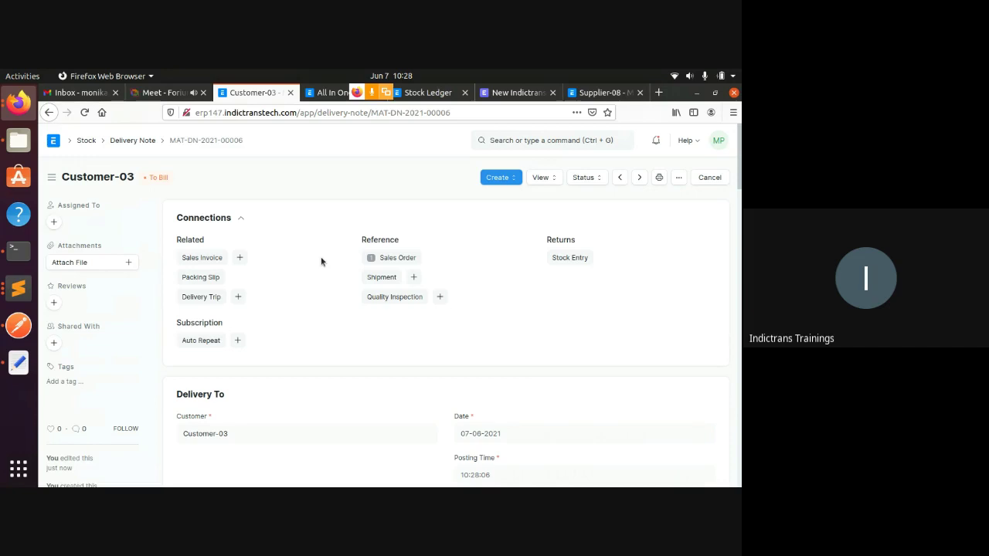
pyautogui.click(238, 259)
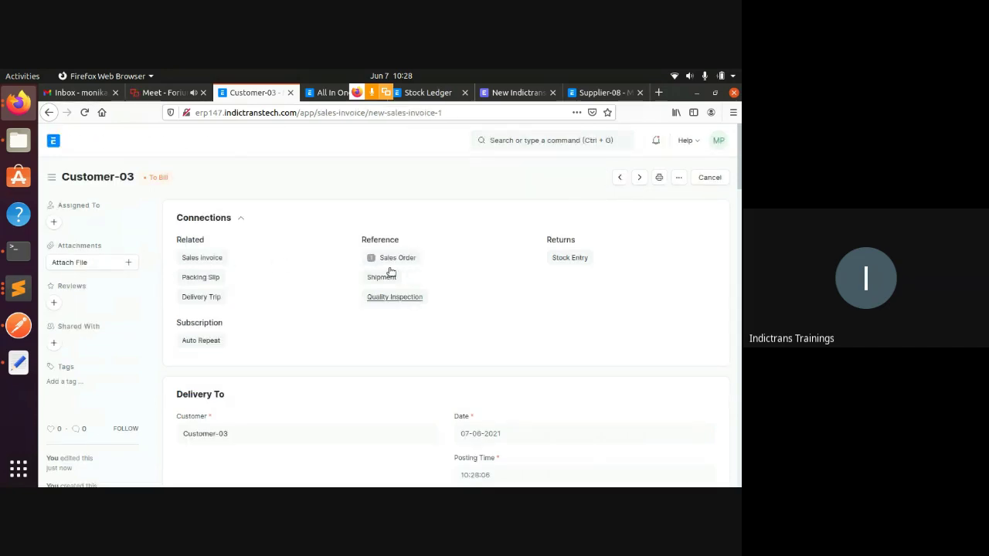
# - Examine the new sales invoice's customer and date details, currency and price list section, and item lines
pyautogui.scroll(-1, 447, 278)
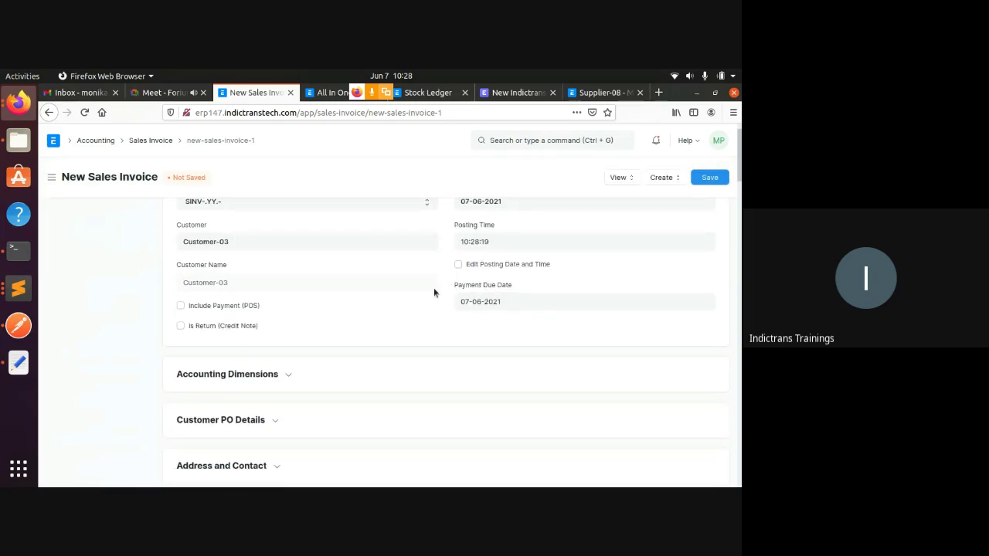
pyautogui.scroll(-5, 421, 293)
pyautogui.scroll(3, 421, 294)
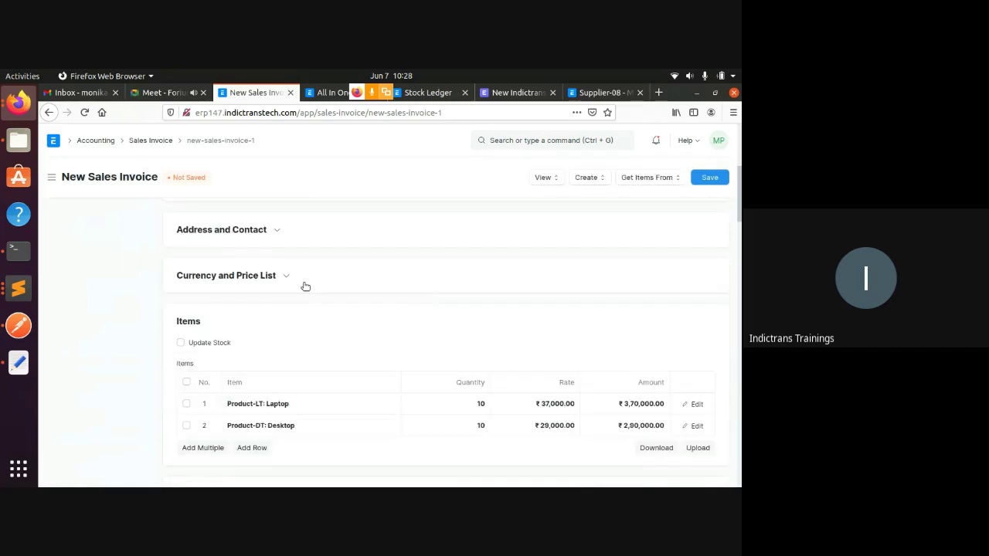
pyautogui.click(305, 285)
pyautogui.click(305, 285)
pyautogui.scroll(-2, 304, 282)
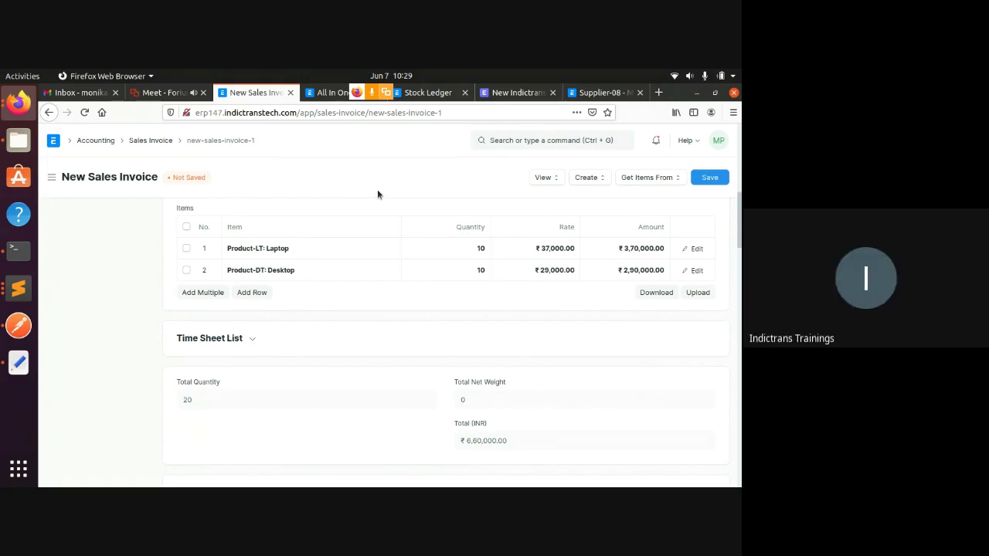
# - From the Stock Ledger report, search for "bal", open the Balance Sheet report, and review its assets, liabilities and equity
pyautogui.click(443, 93)
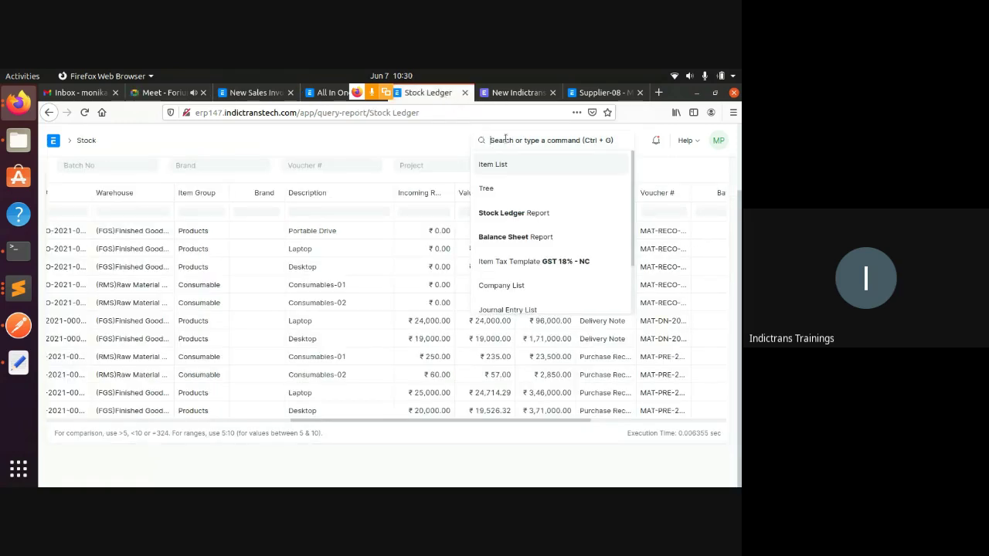
pyautogui.write('ba')
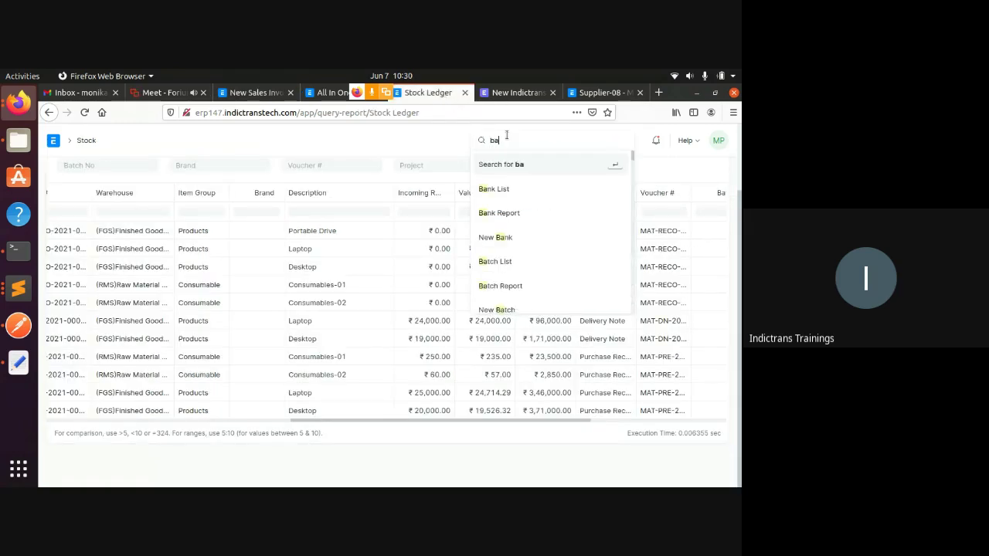
pyautogui.write('l')
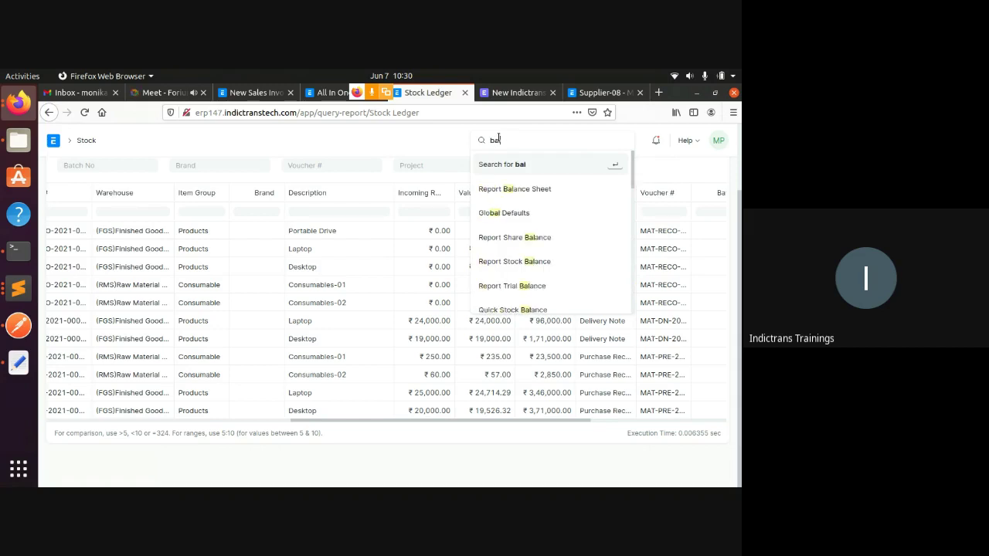
pyautogui.click(500, 193)
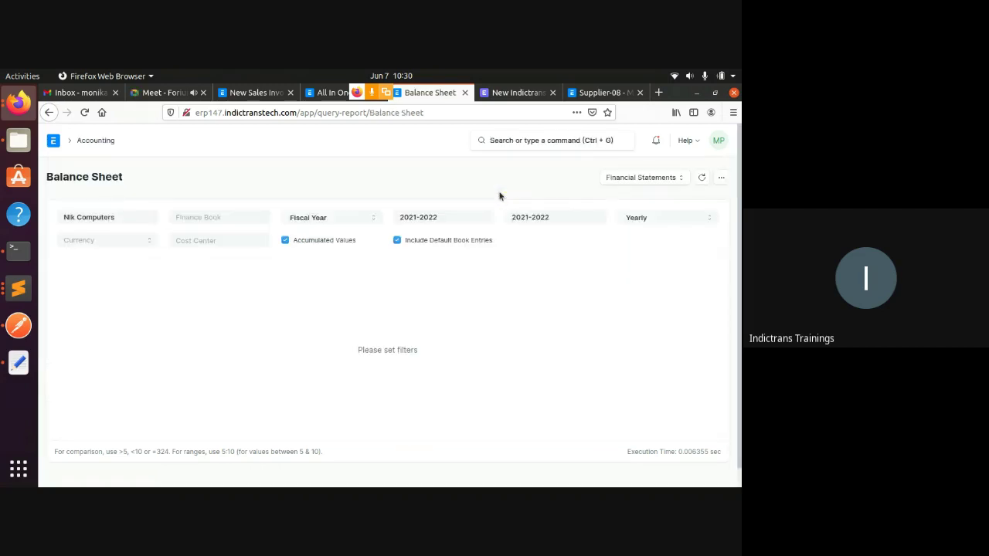
pyautogui.scroll(-8, 495, 203)
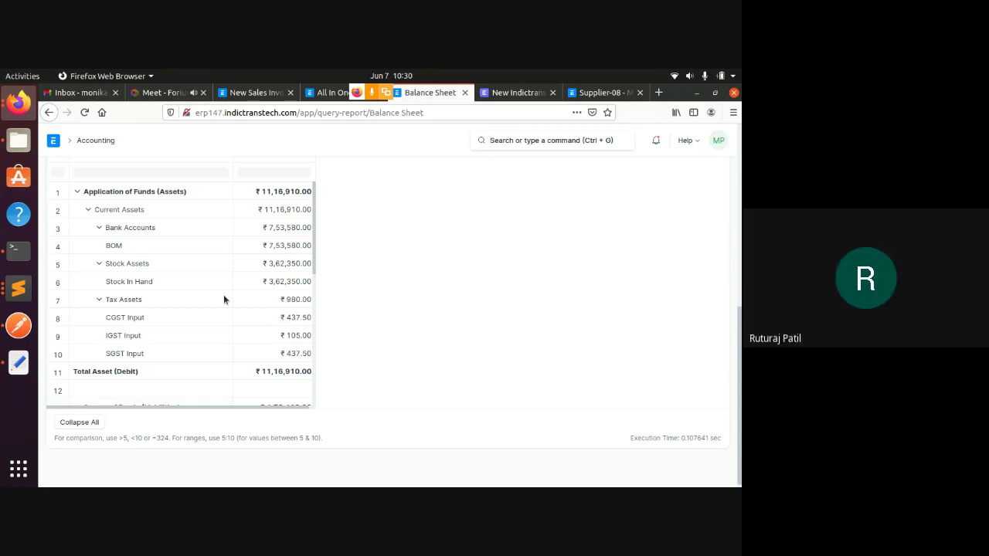
pyautogui.scroll(-2, 224, 299)
pyautogui.scroll(-5, 224, 298)
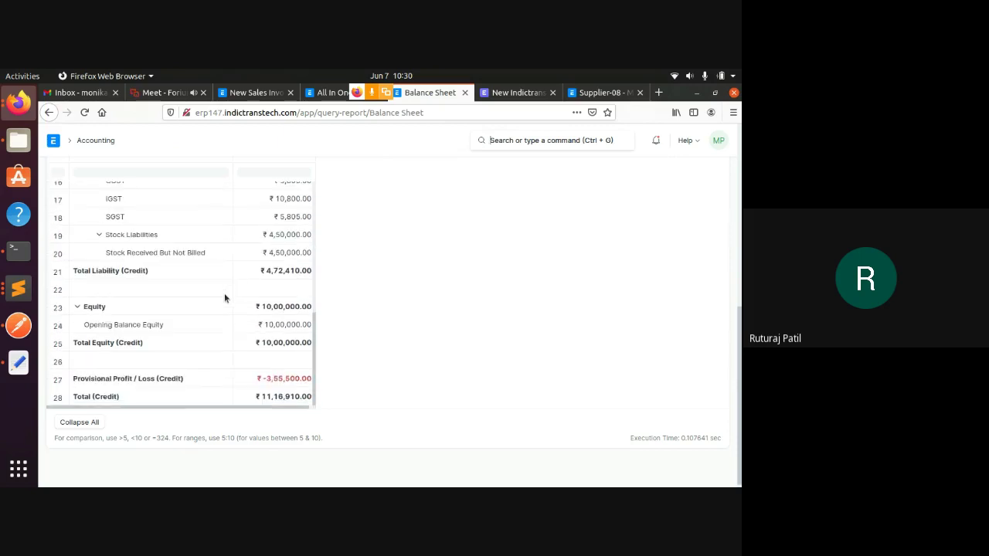
# - Examine the Balance Sheet's liability rows, covering duties and taxes and stock received but not billed, along with the equity section
pyautogui.scroll(1, 225, 298)
pyautogui.scroll(1, 224, 298)
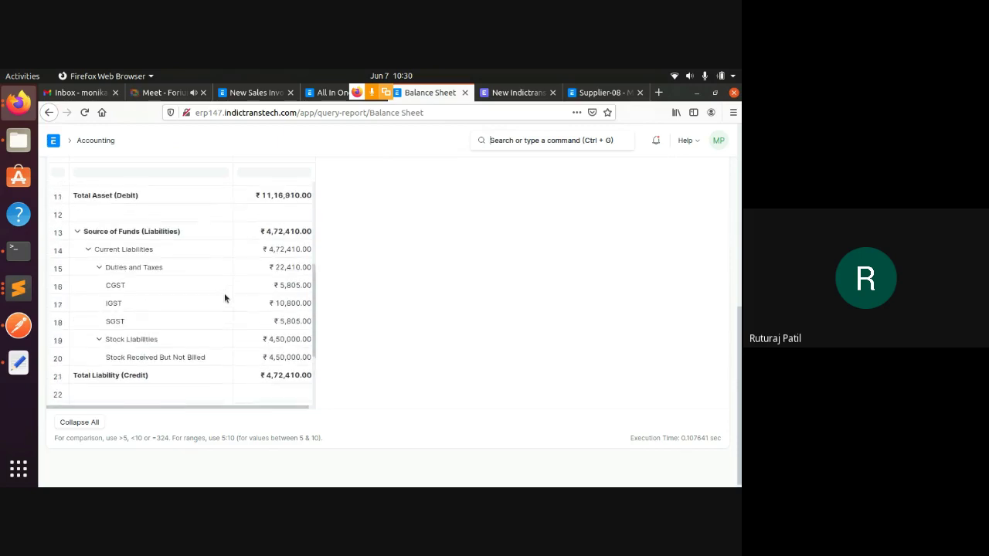
pyautogui.scroll(-1, 224, 296)
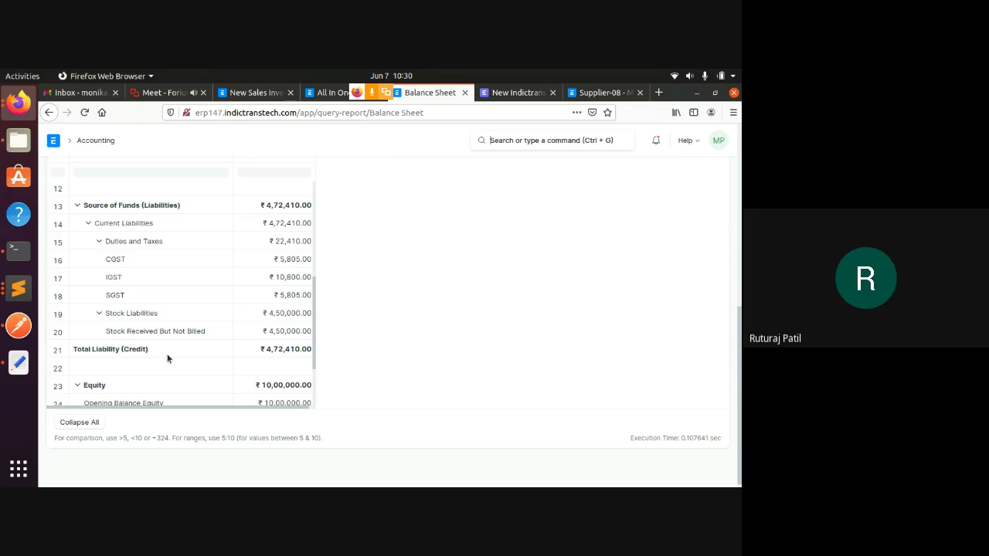
pyautogui.scroll(-2, 167, 358)
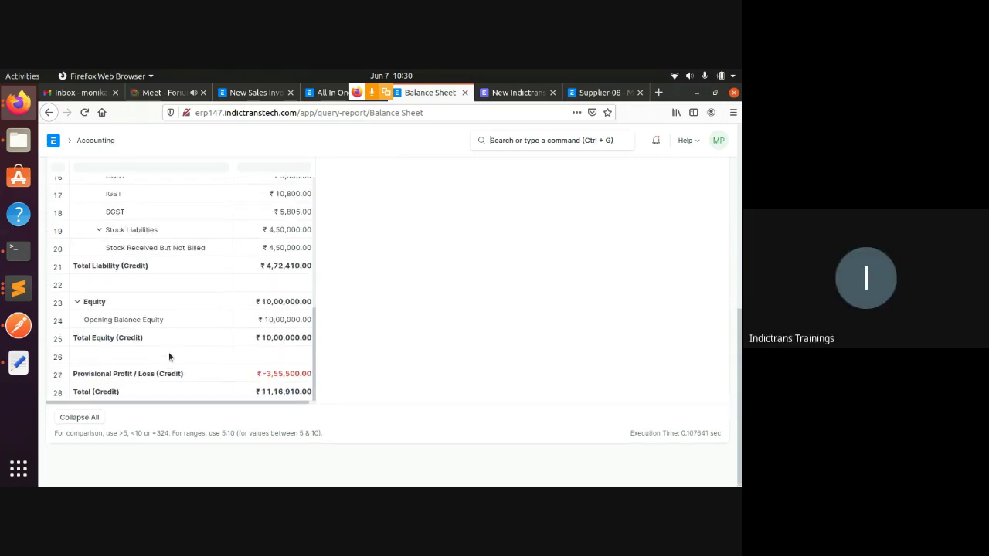
pyautogui.scroll(1, 168, 351)
pyautogui.scroll(2, 168, 351)
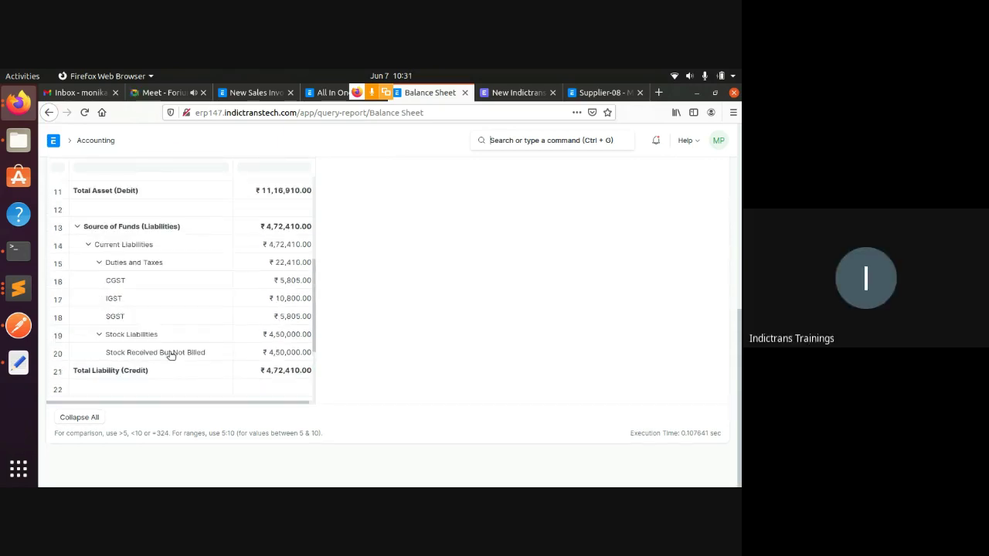
pyautogui.scroll(-1, 201, 380)
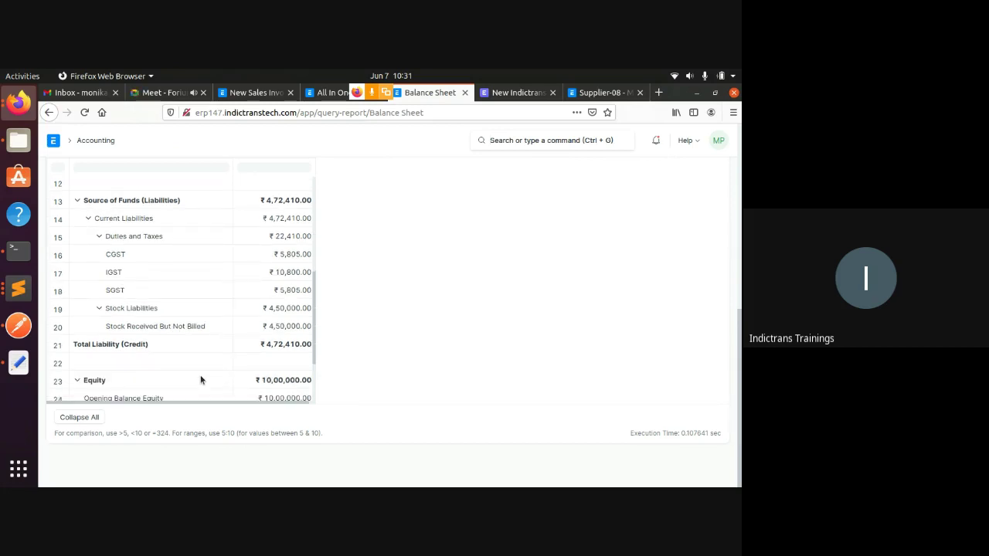
# - Compare the Balance Sheet's bank, stock and tax assets with its liabilities, equity and provisional profit or loss
pyautogui.scroll(5, 201, 377)
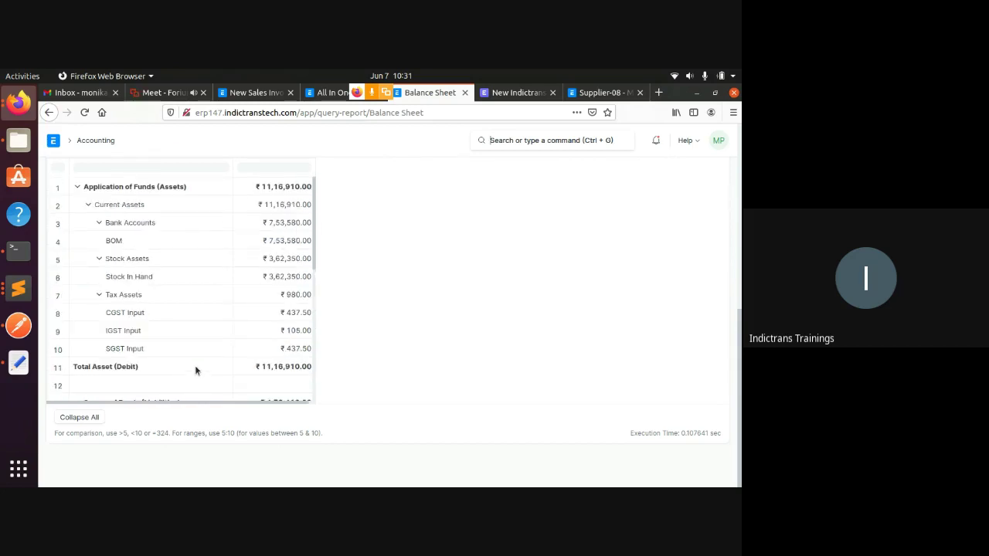
pyautogui.scroll(1, 194, 362)
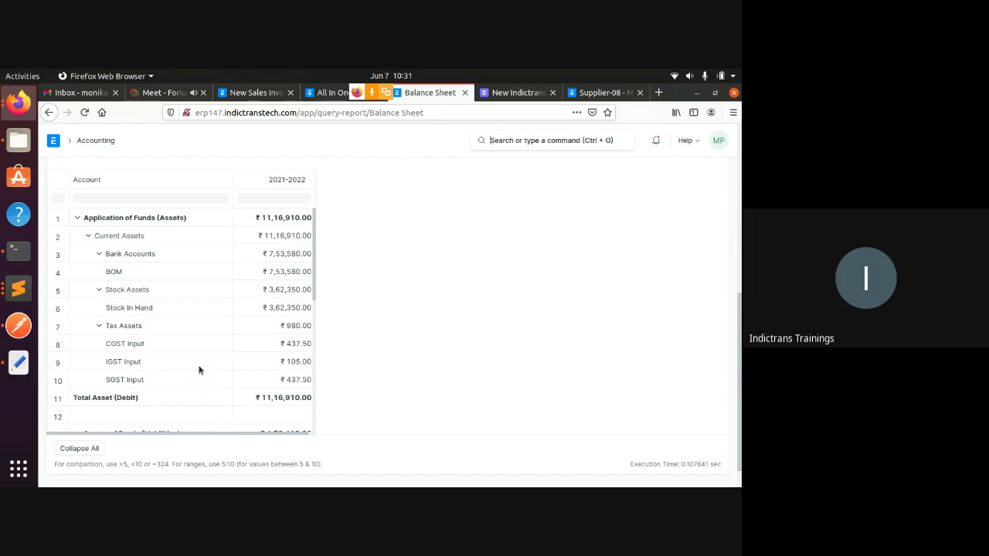
pyautogui.scroll(-3, 199, 370)
pyautogui.scroll(-2, 198, 370)
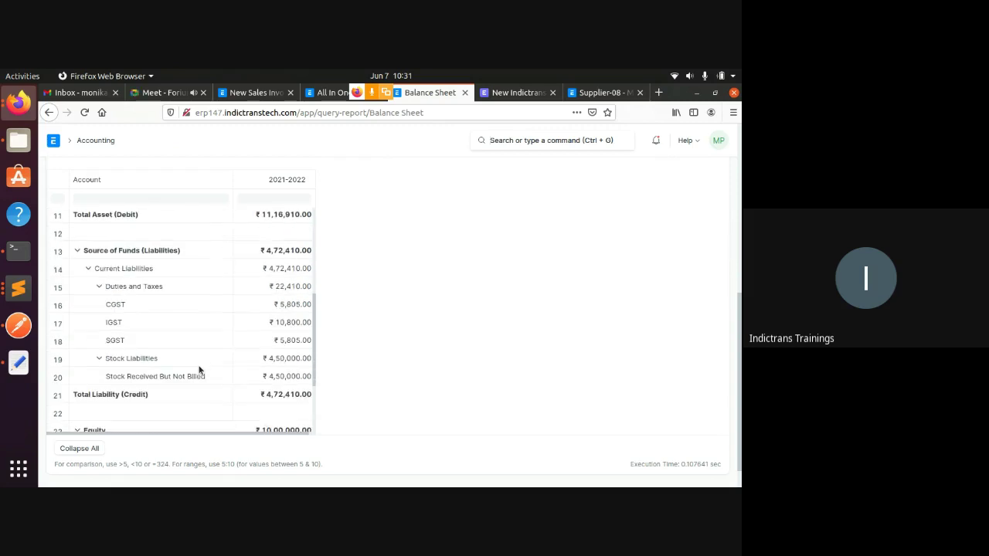
pyautogui.scroll(-1, 163, 306)
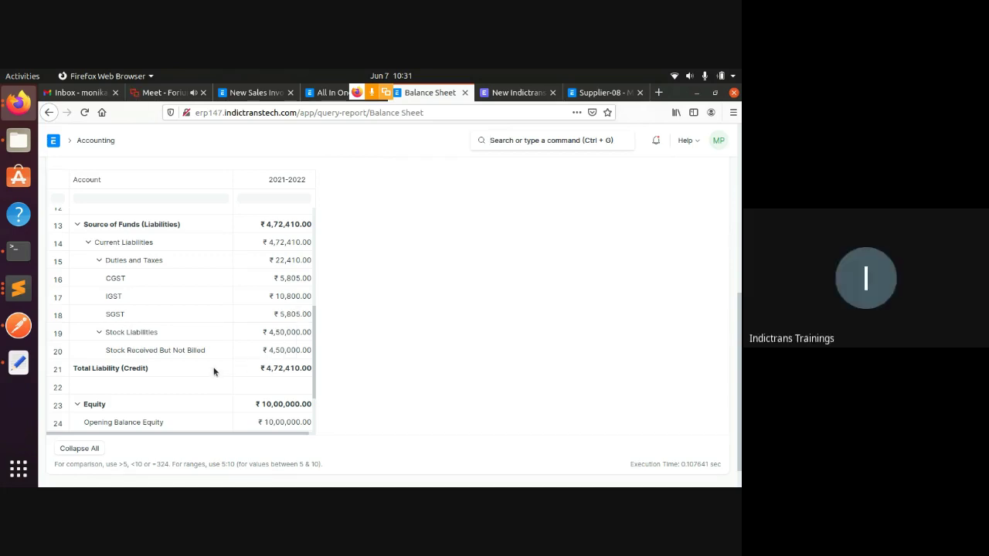
pyautogui.scroll(-2, 214, 372)
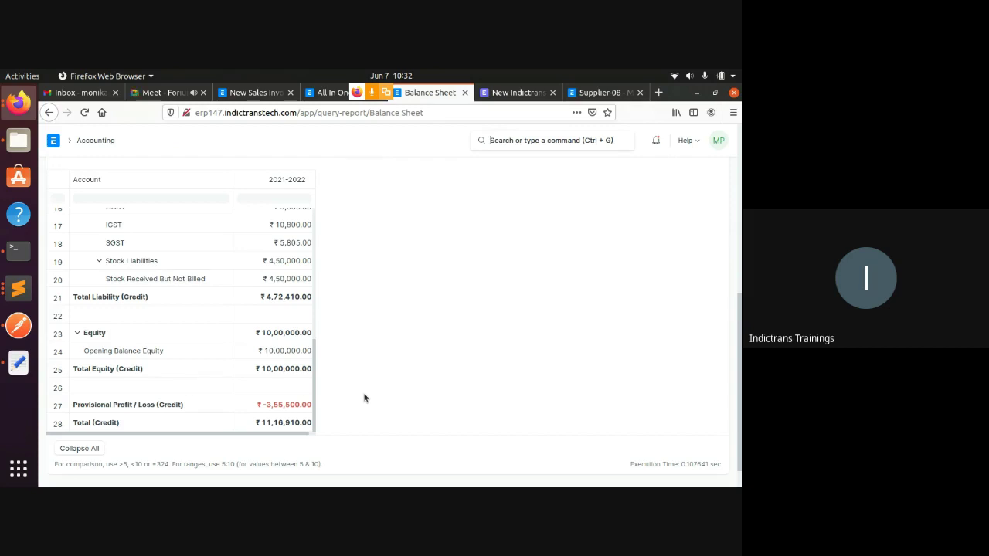
pyautogui.scroll(-1, 365, 398)
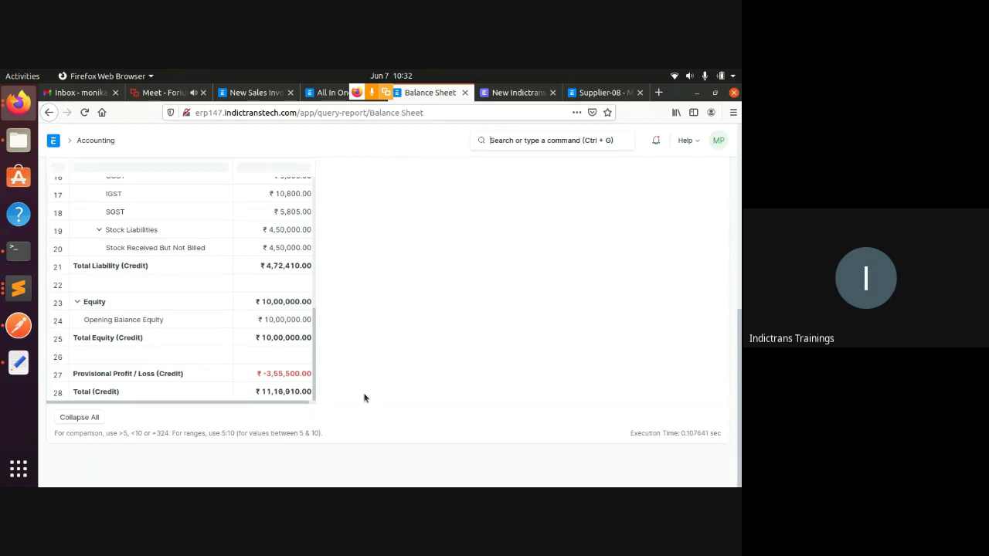
pyautogui.scroll(3, 365, 398)
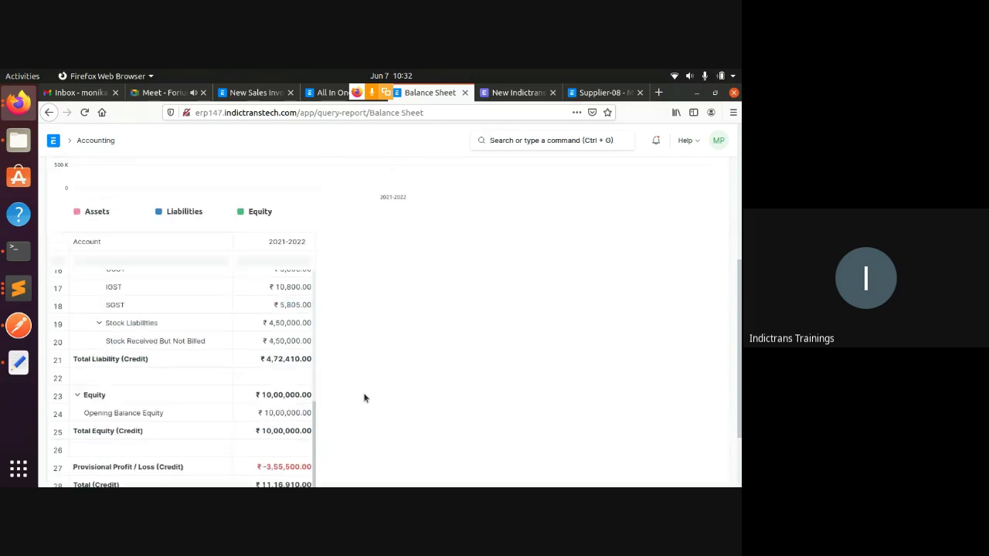
# - Search for "prof", open the Profit and Loss Statement report, and review its income, cost of goods sold and profit for the year
pyautogui.click(553, 142)
pyautogui.write('pr')
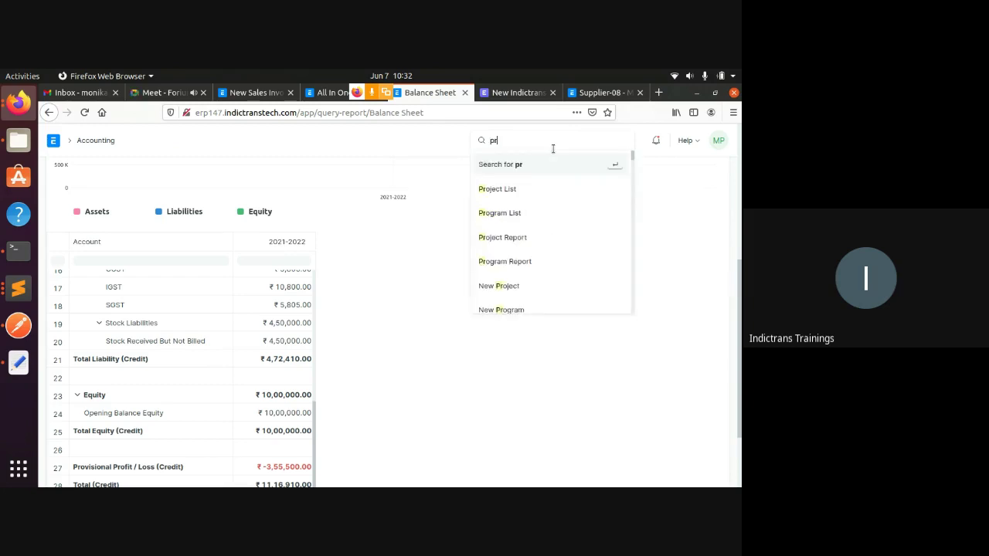
pyautogui.write('ofit')
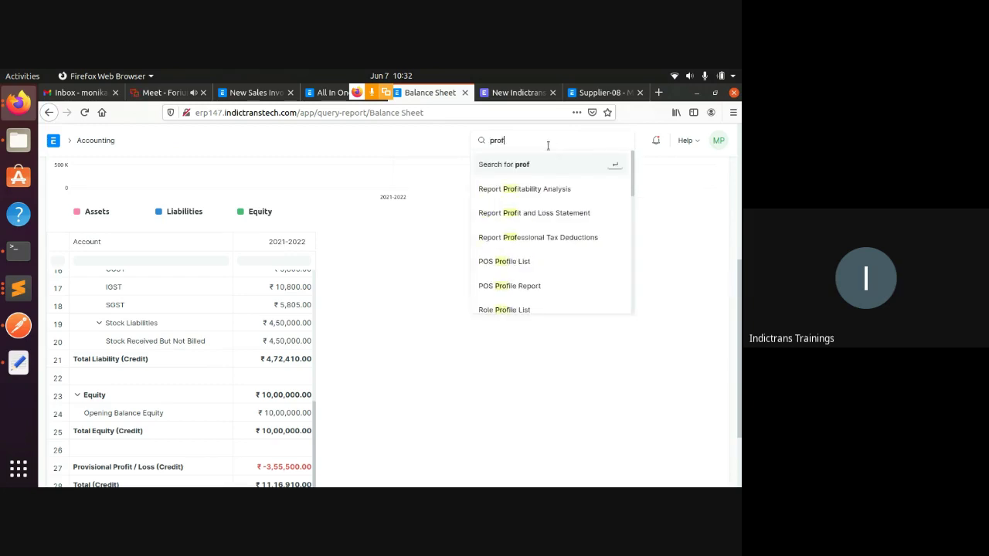
pyautogui.click(534, 213)
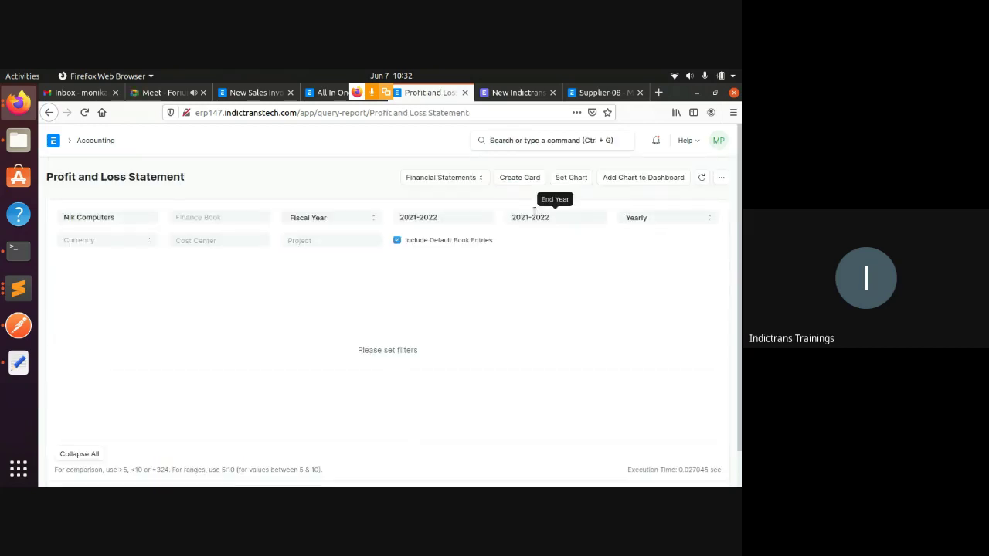
pyautogui.scroll(-5, 275, 311)
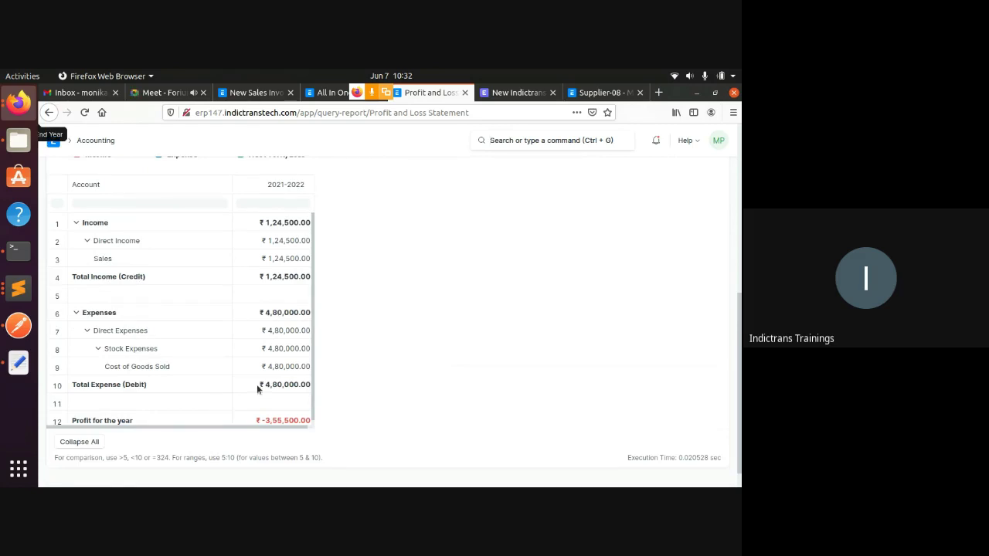
pyautogui.scroll(-1, 245, 398)
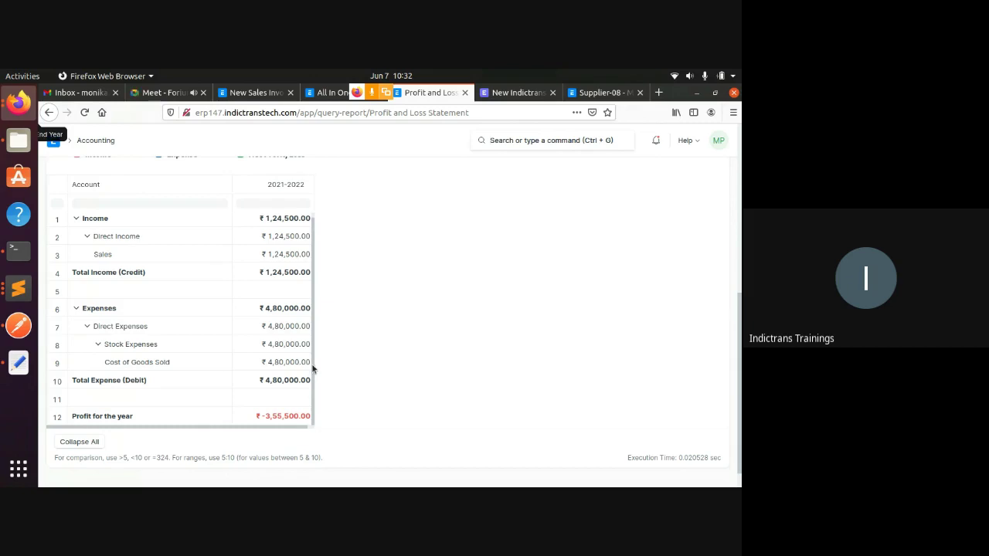
pyautogui.hotkey('ctrl', 'g')
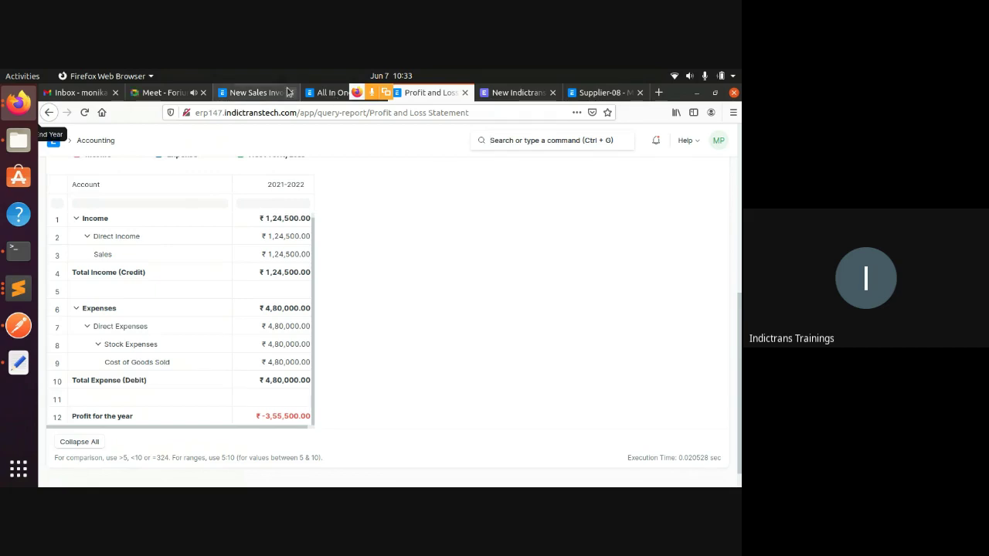
# - Return to the new sales invoice, check its items and GST tax rows, and try to save it
pyautogui.click(263, 93)
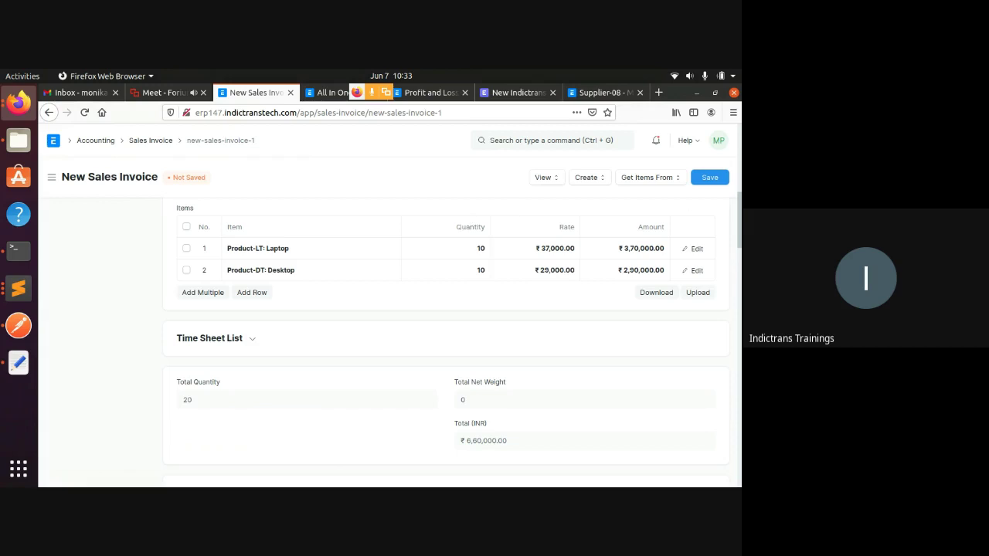
pyautogui.scroll(1, 514, 212)
pyautogui.scroll(3, 446, 340)
pyautogui.scroll(-10, 446, 340)
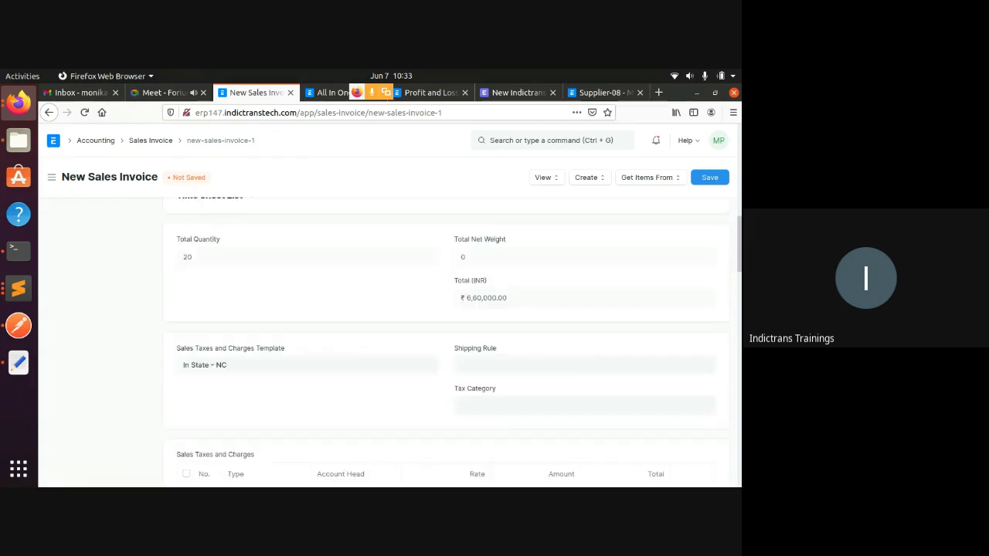
pyautogui.scroll(1, 446, 340)
pyautogui.scroll(2, 446, 340)
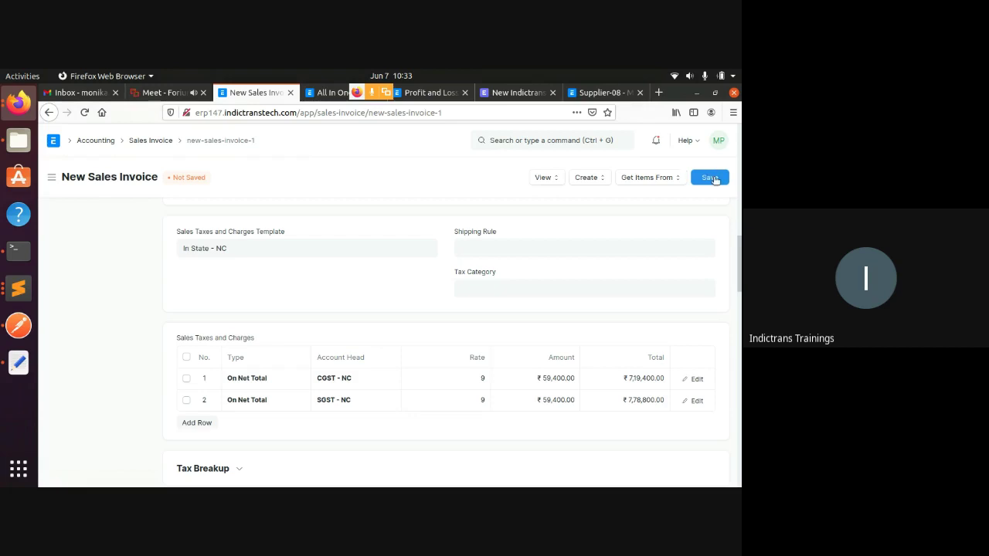
pyautogui.click(713, 179)
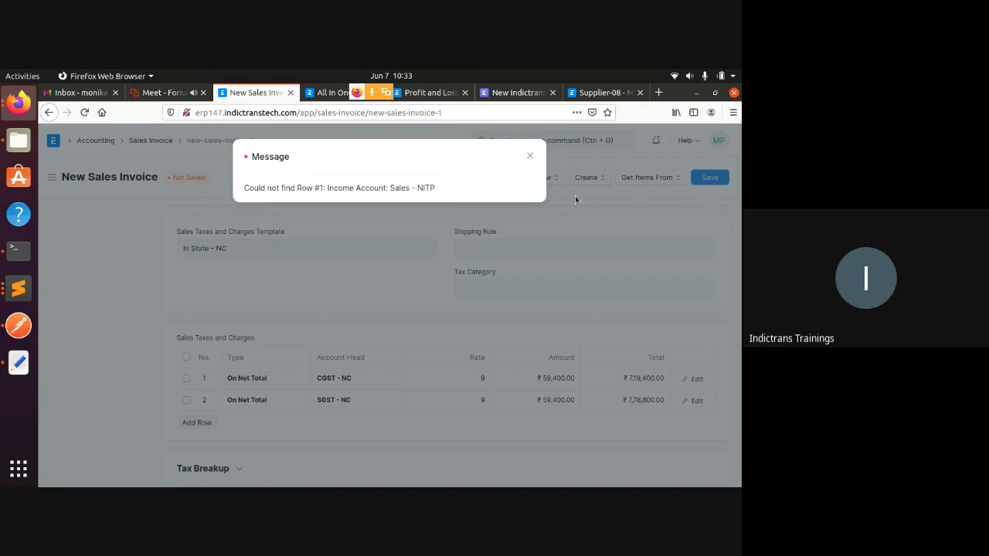
pyautogui.click(529, 156)
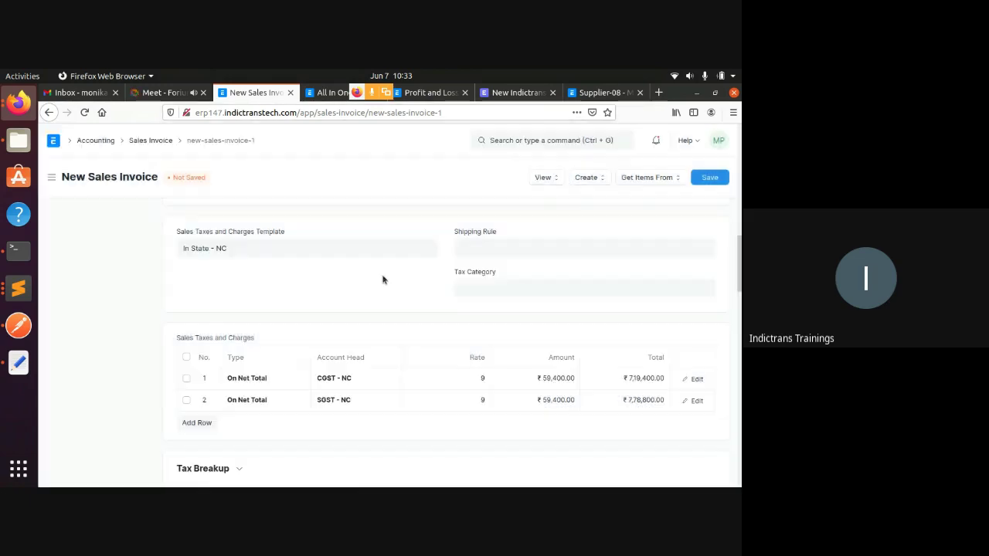
# - Recheck the sales invoice's totals, In State - NC tax template and item rows, and try saving it again
pyautogui.scroll(2, 382, 280)
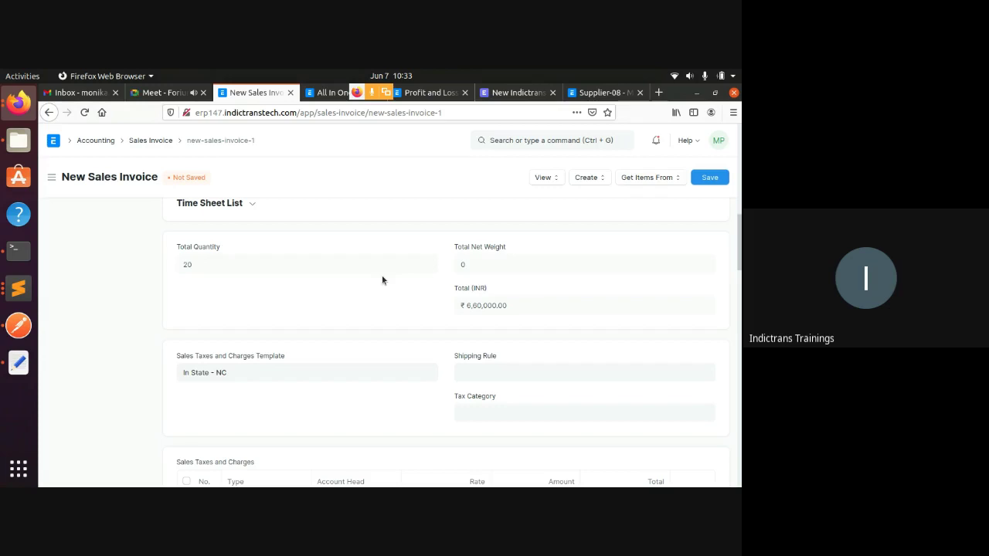
pyautogui.scroll(-1, 382, 280)
pyautogui.scroll(-2, 382, 278)
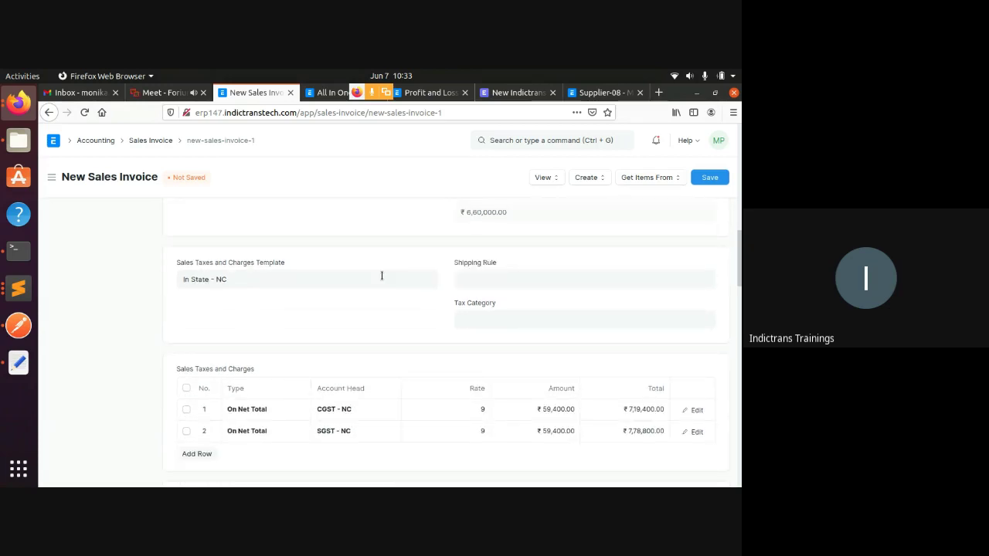
pyautogui.doubleClick(268, 278)
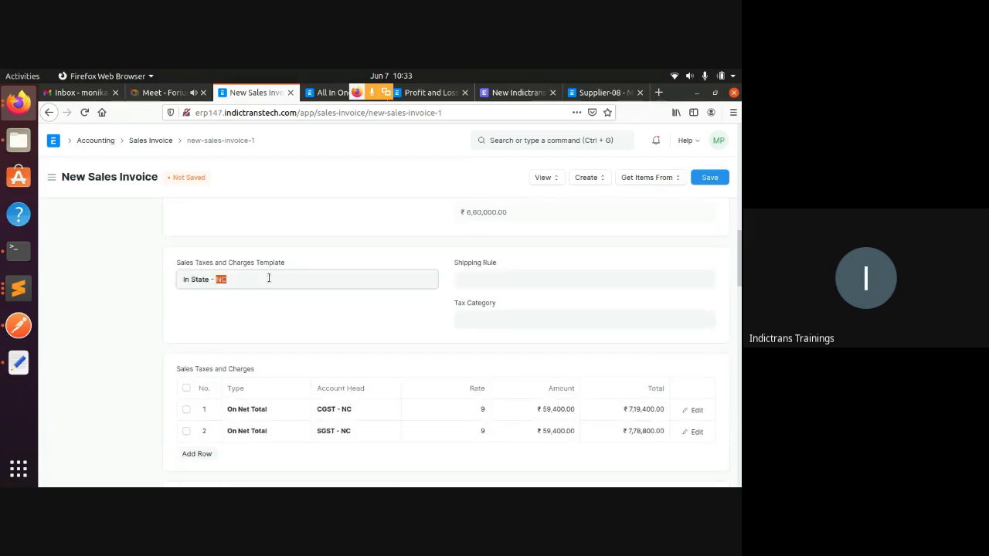
pyautogui.click(270, 279)
pyautogui.click(322, 315)
pyautogui.scroll(3, 321, 315)
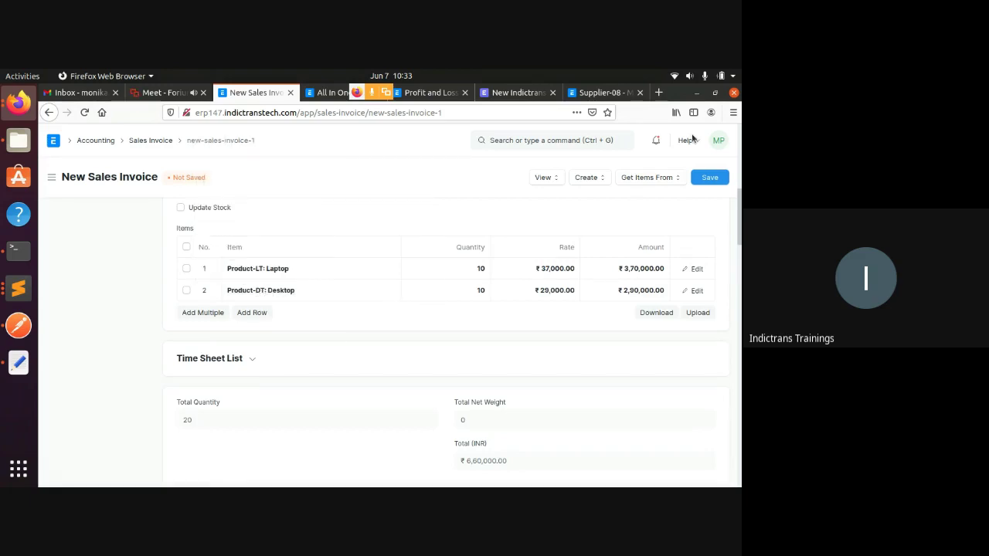
pyautogui.click(707, 179)
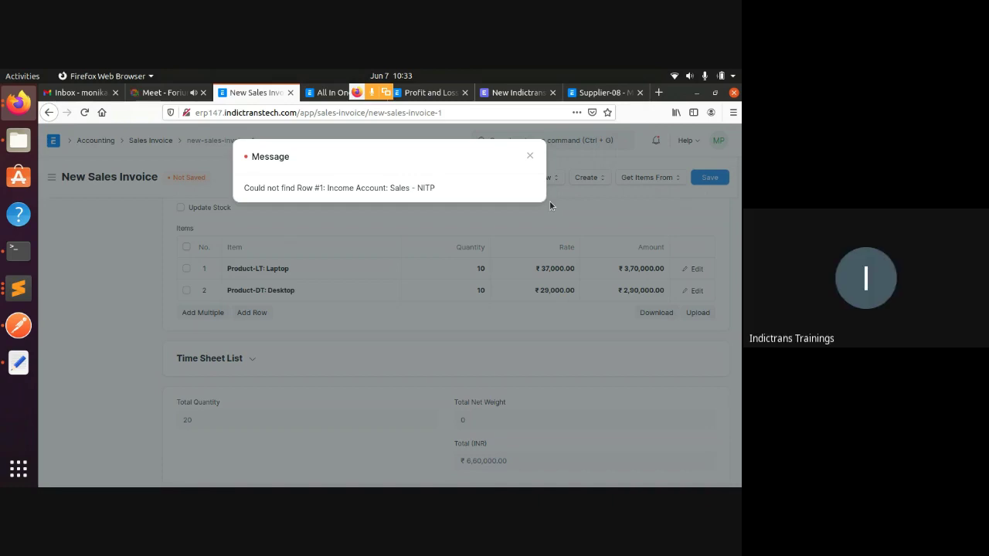
pyautogui.click(531, 157)
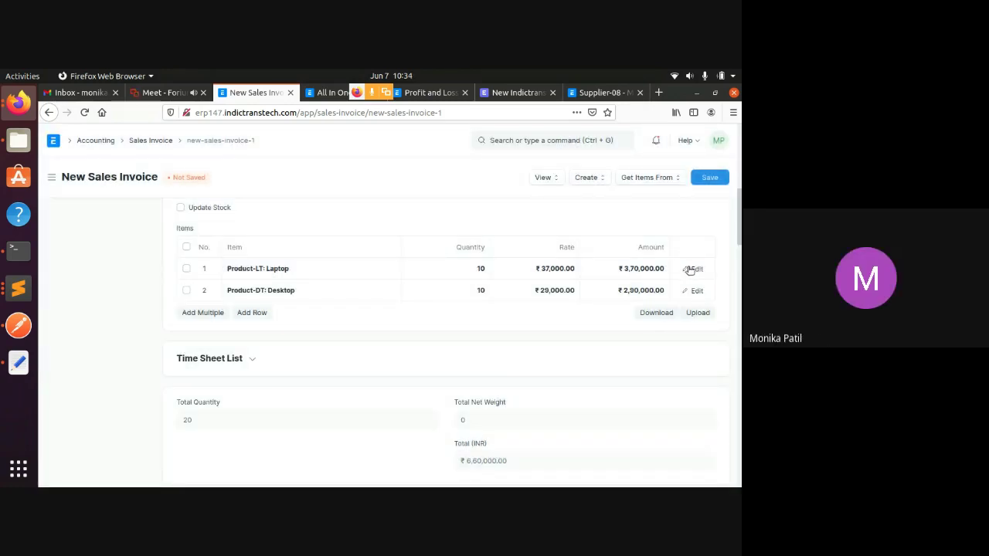
# - Expand the accounting details of the Product-LT: Laptop row, clear its income account, and browse the available accounts for a replacement
pyautogui.click(694, 268)
pyautogui.scroll(-5, 397, 286)
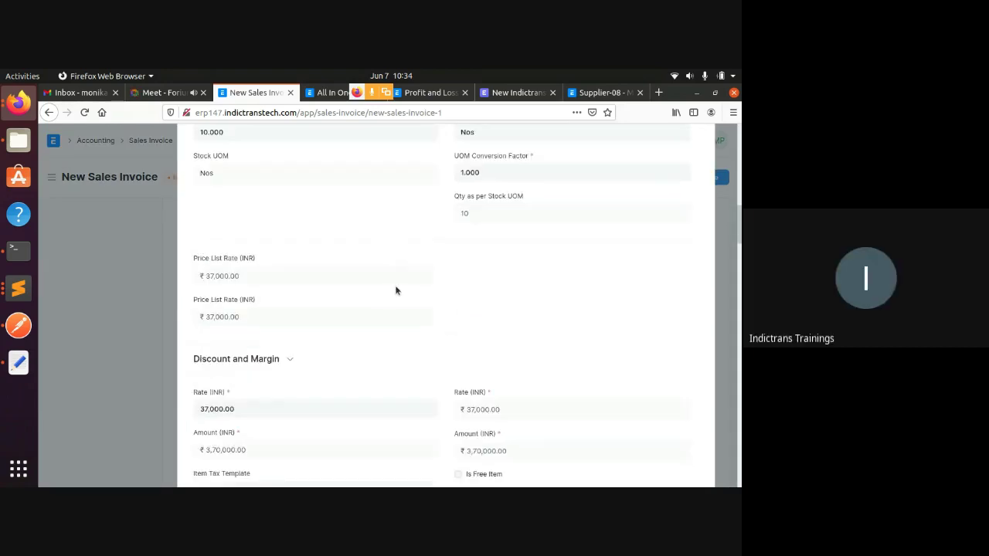
pyautogui.scroll(-3, 395, 290)
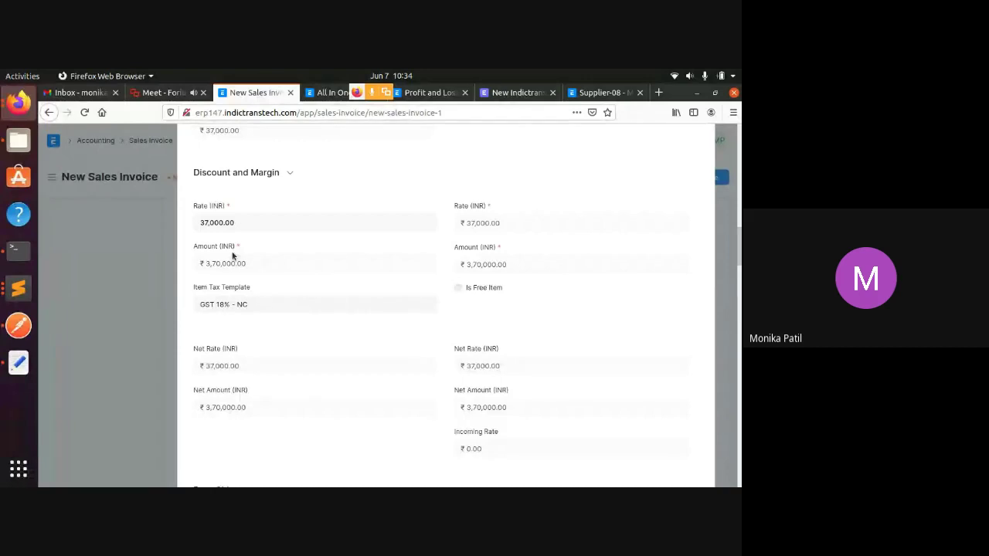
pyautogui.scroll(-3, 282, 261)
pyautogui.scroll(-1, 282, 261)
pyautogui.click(284, 336)
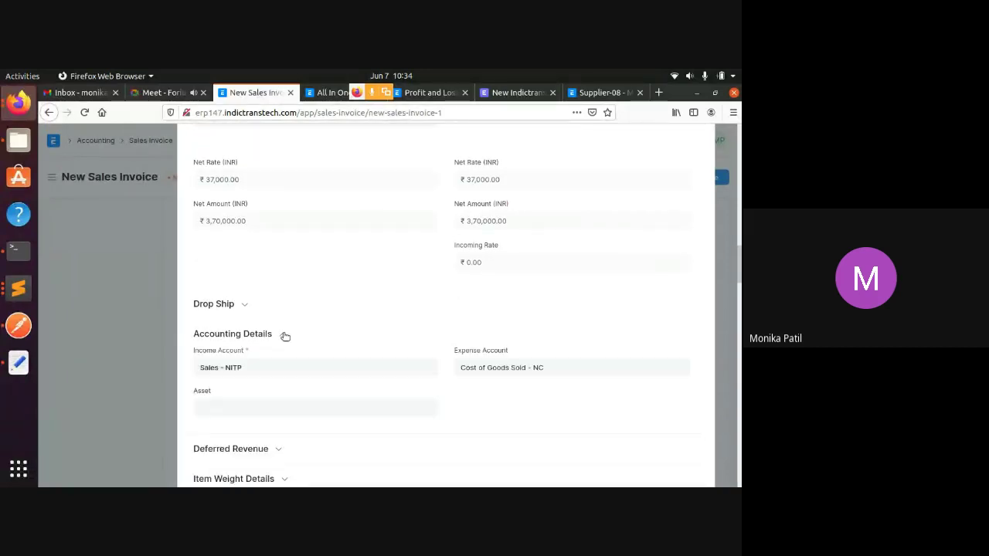
pyautogui.scroll(-2, 260, 314)
pyautogui.tripleClick(261, 274)
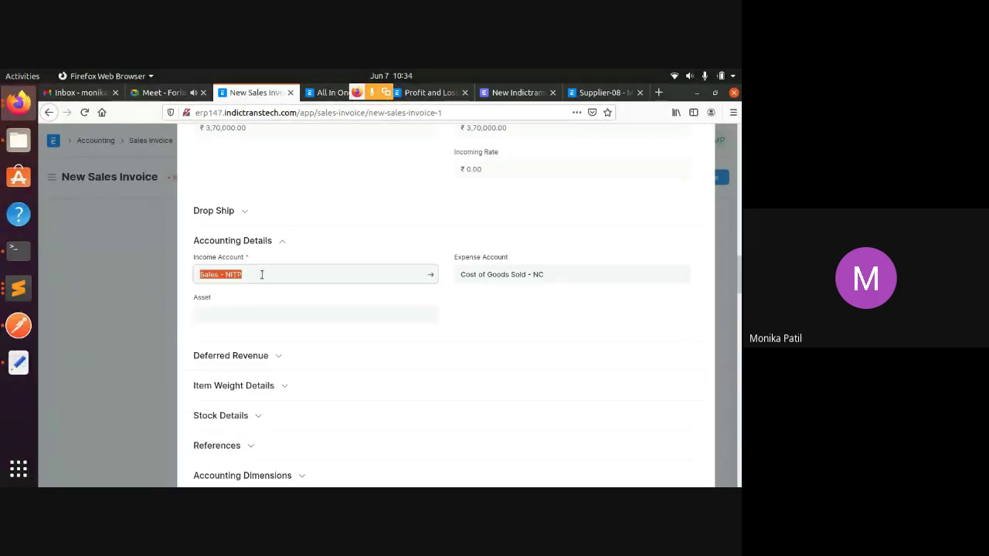
pyautogui.press('BackSpace')
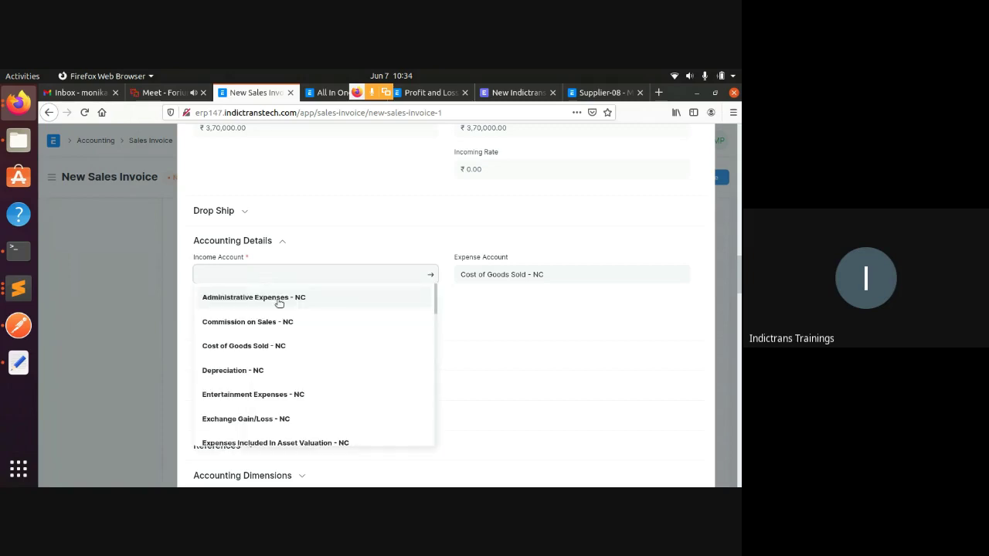
pyautogui.scroll(-3, 271, 334)
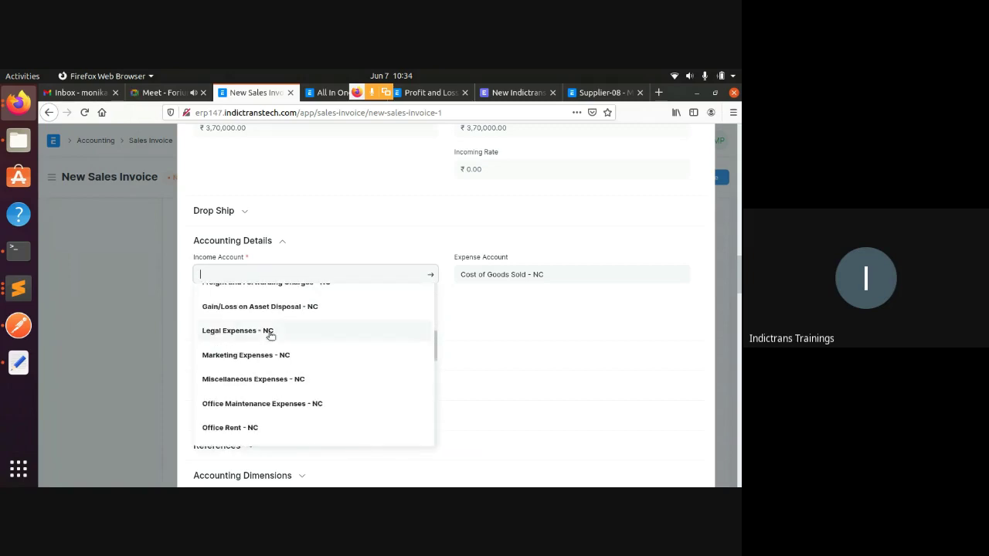
# - Set the Laptop row's income account to Sales - NC, check its accounting details and close the row editor
pyautogui.write('sa')
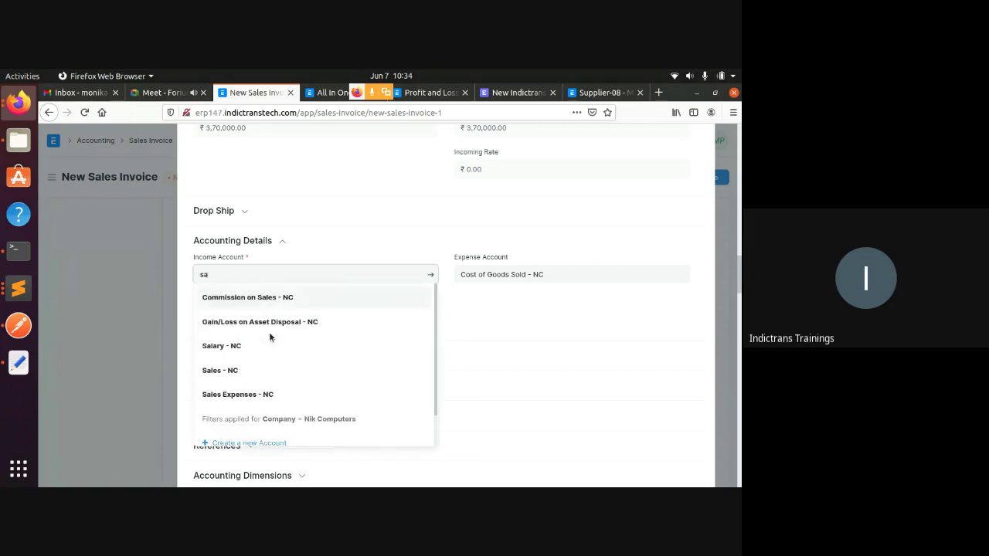
pyautogui.click(220, 377)
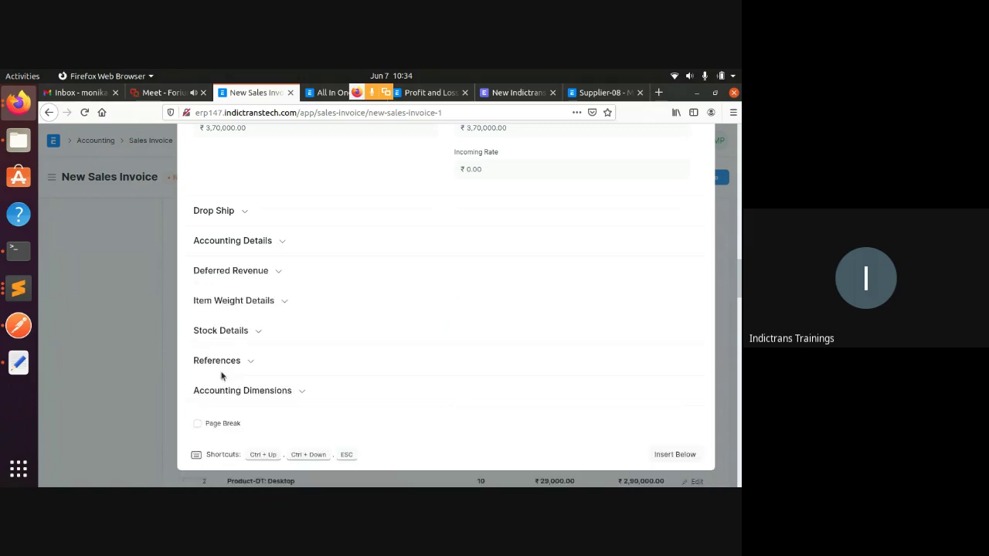
pyautogui.click(264, 241)
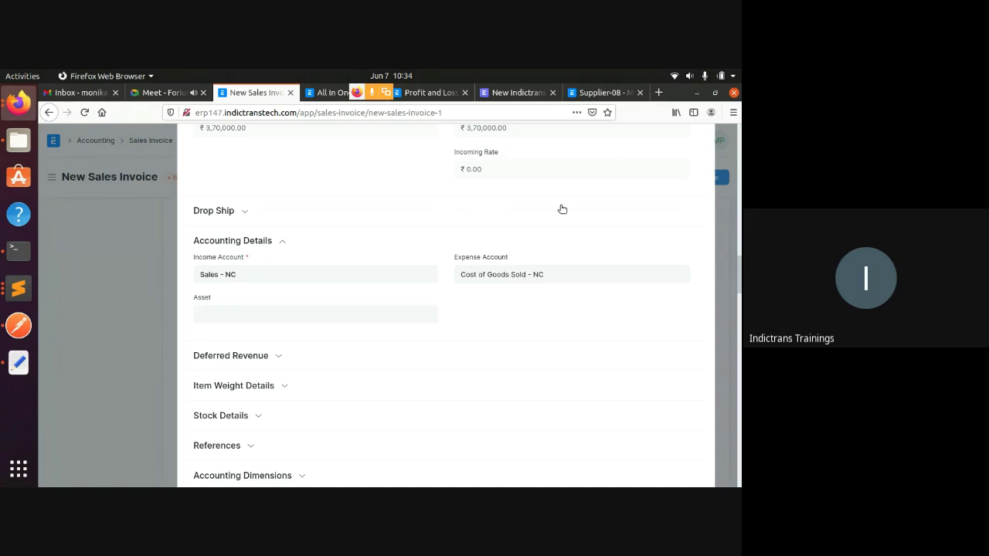
pyautogui.scroll(4, 572, 211)
pyautogui.scroll(10, 573, 207)
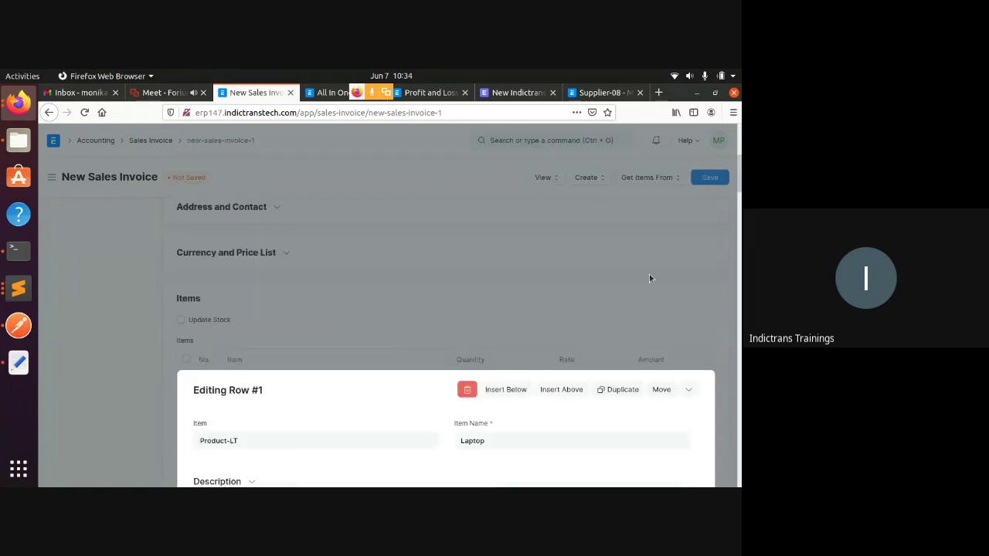
pyautogui.click(689, 395)
# - Save the new sales invoice, review its items and taxes, and submit it permanently
pyautogui.scroll(-3, 690, 399)
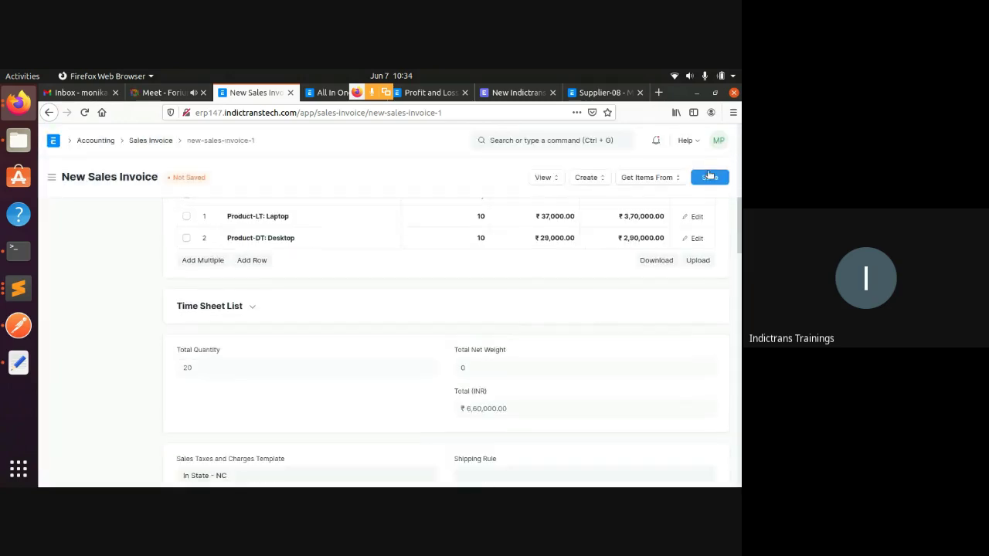
pyautogui.click(708, 178)
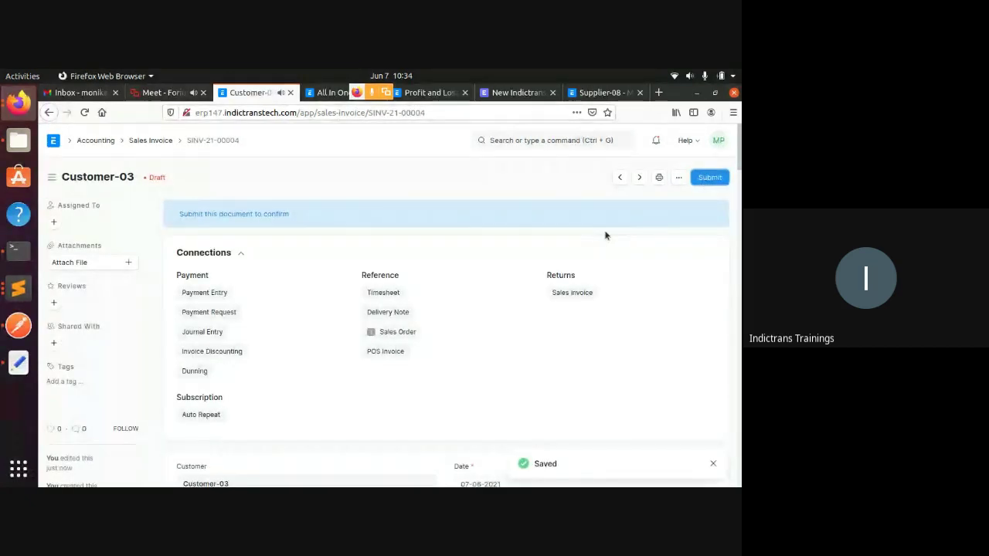
pyautogui.scroll(-3, 606, 220)
pyautogui.scroll(-10, 609, 209)
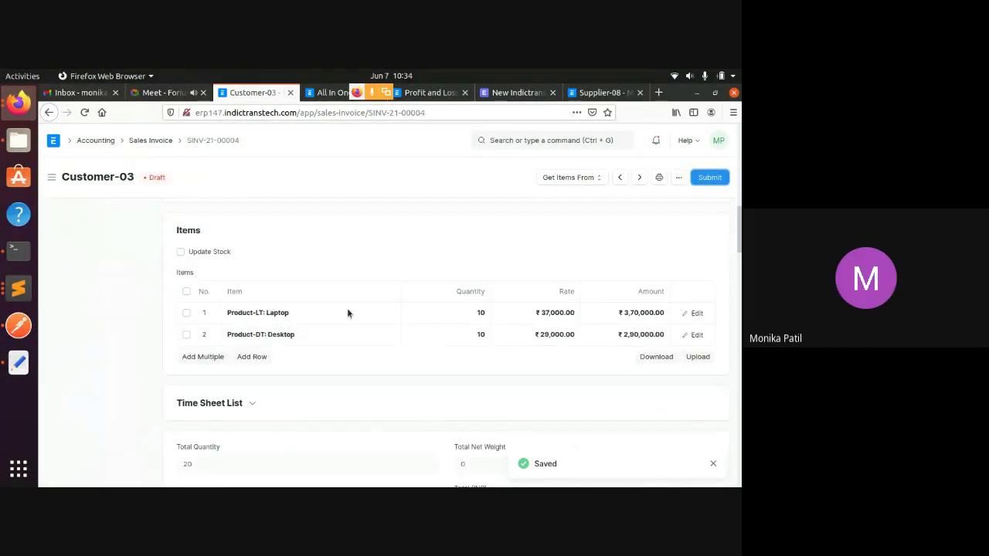
pyautogui.scroll(-10, 528, 328)
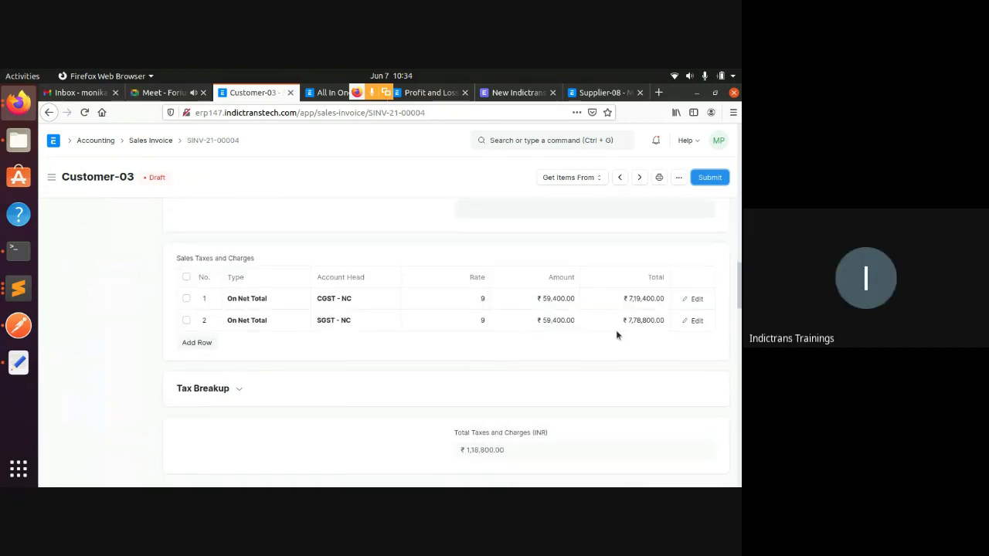
pyautogui.click(709, 178)
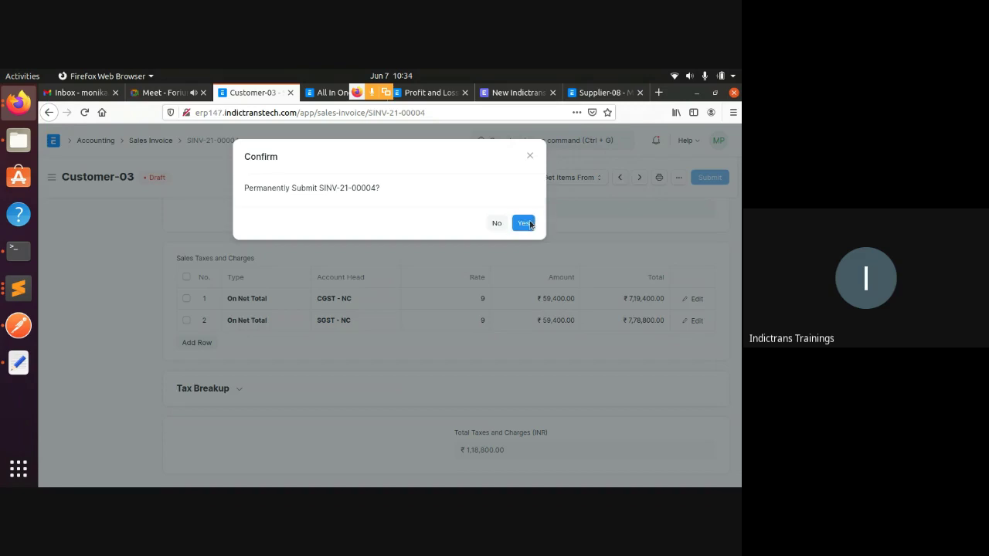
pyautogui.click(524, 224)
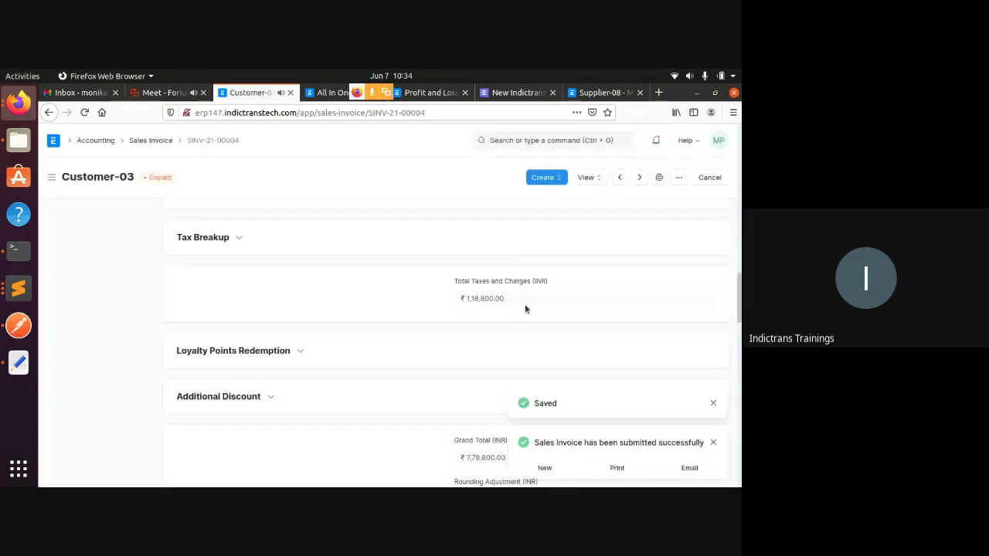
# - Reload the Profit and Loss Statement report and examine its income, expenses and profit for the year
pyautogui.scroll(5, 514, 302)
pyautogui.scroll(8, 511, 301)
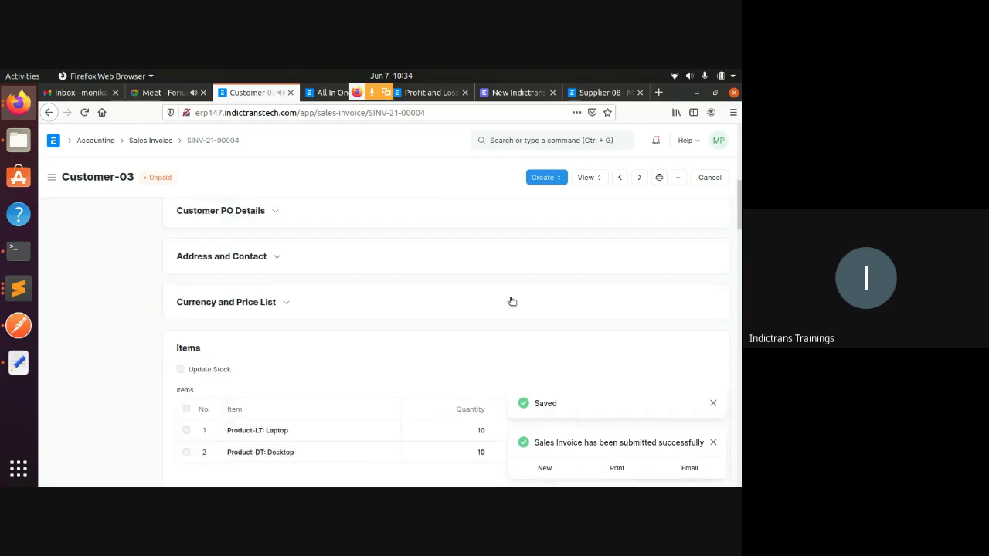
pyautogui.scroll(3, 510, 302)
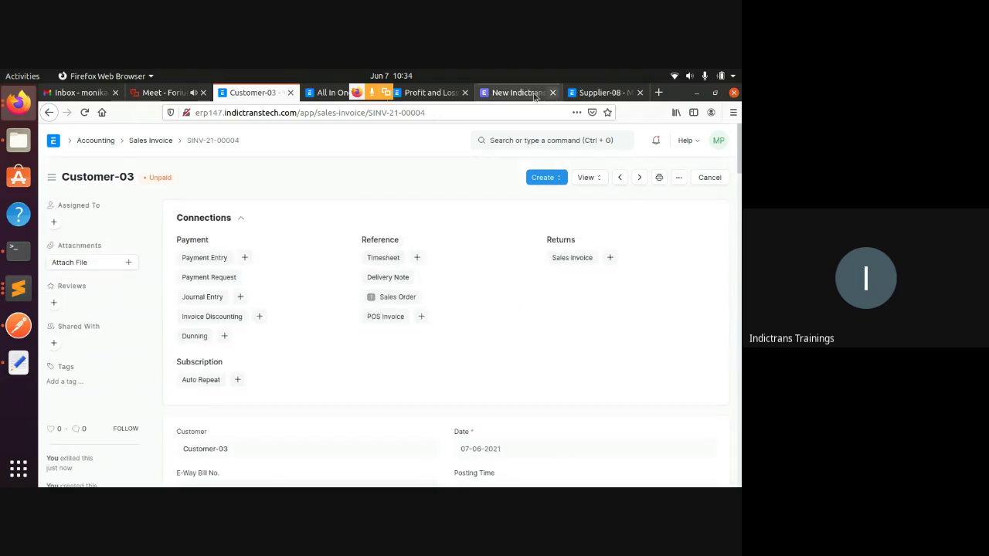
pyautogui.click(441, 92)
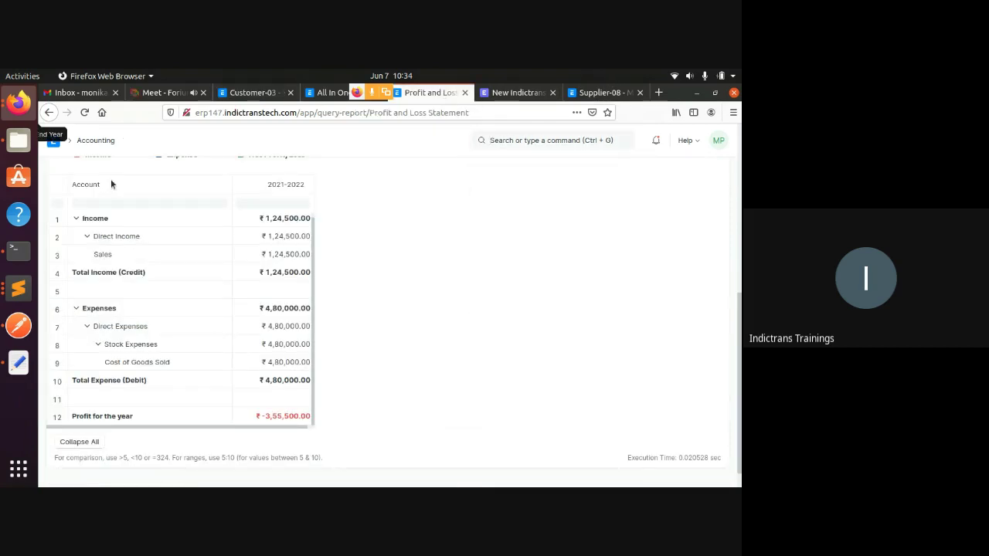
pyautogui.click(86, 112)
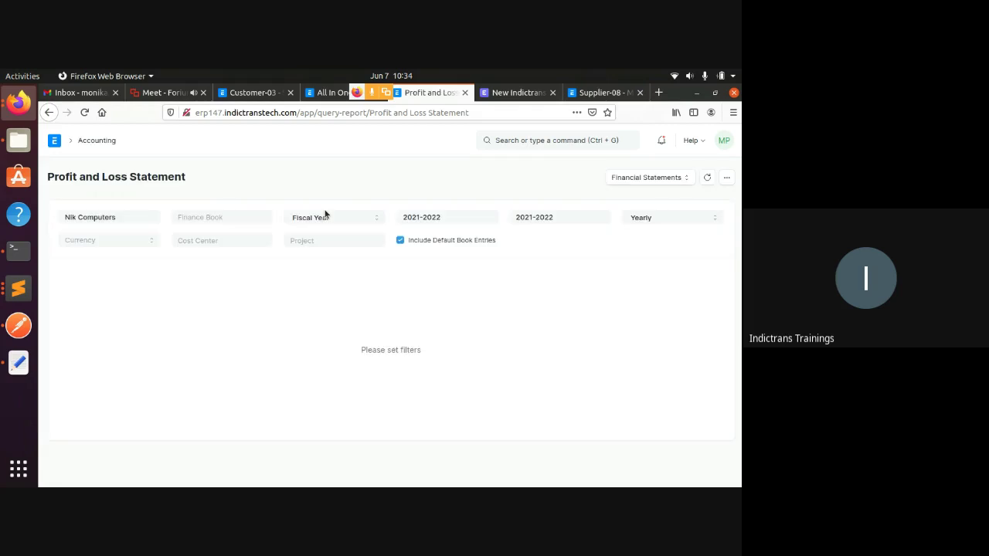
pyautogui.scroll(-5, 291, 338)
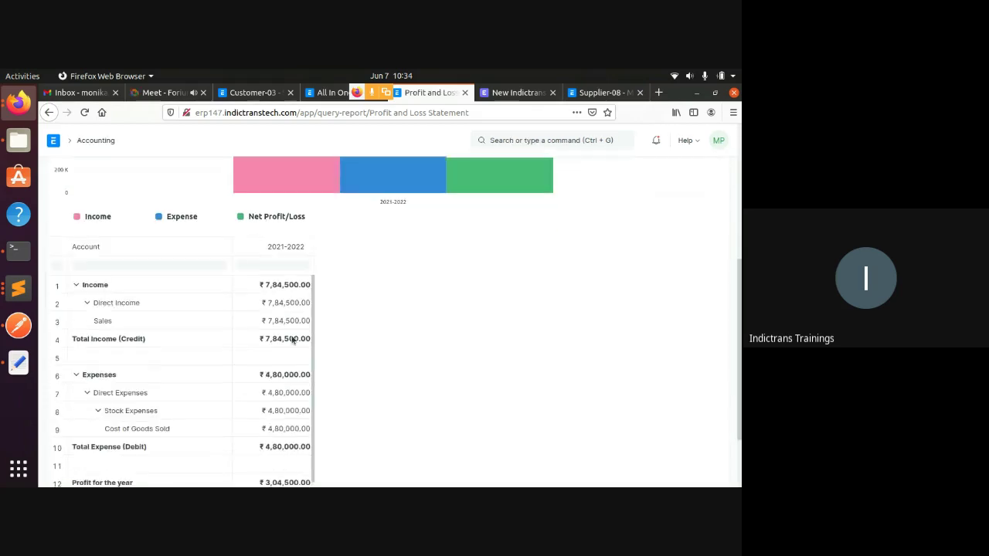
pyautogui.scroll(-2, 292, 339)
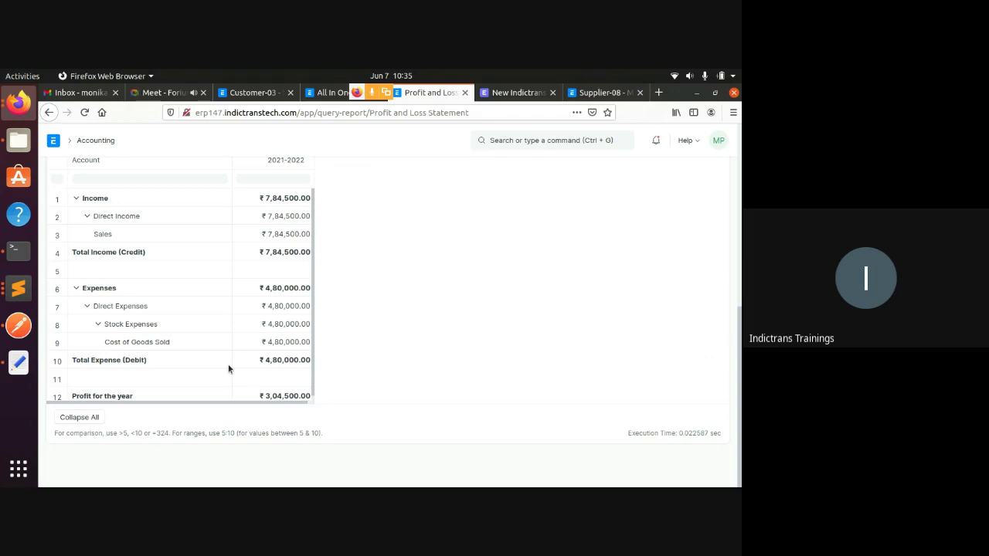
pyautogui.scroll(-1, 229, 369)
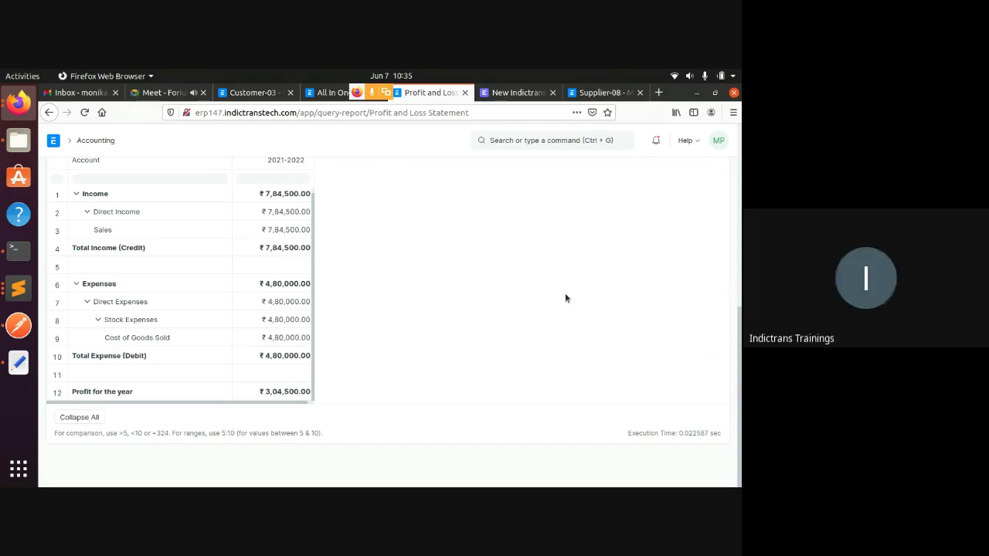
pyautogui.scroll(2, 565, 298)
pyautogui.scroll(-2, 570, 292)
pyautogui.scroll(1, 338, 293)
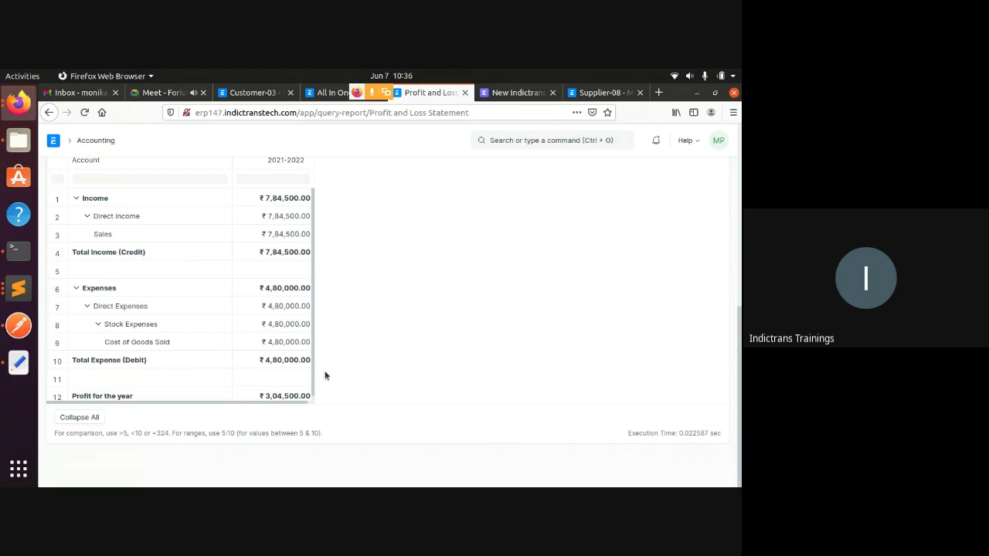
# - Search for the Balance Sheet report and open it
pyautogui.click(541, 138)
pyautogui.write('bala')
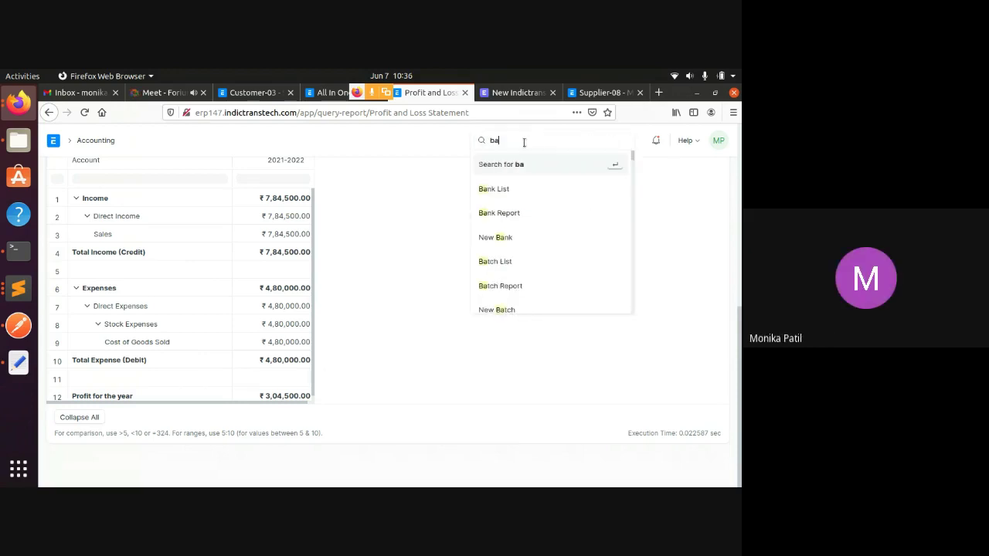
pyautogui.click(520, 188)
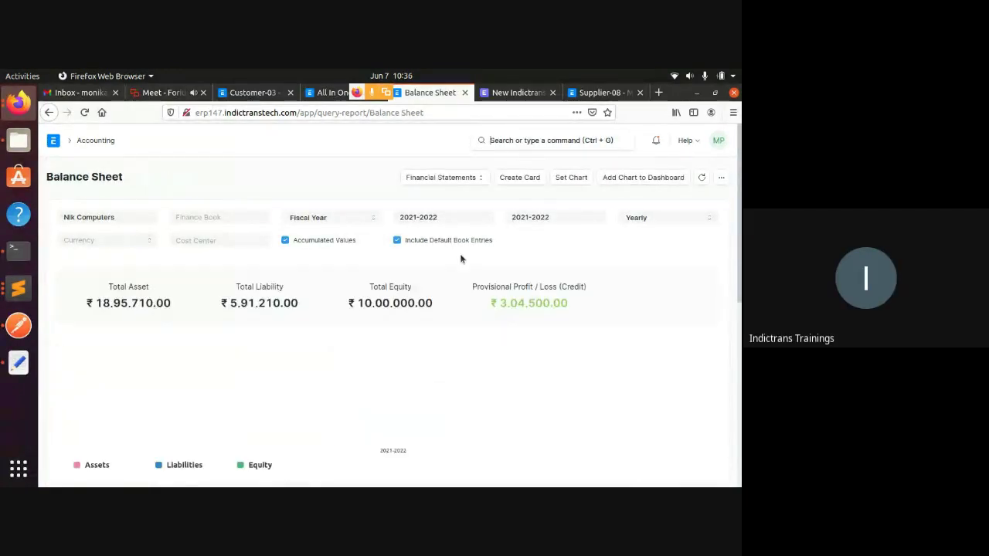
# - Examine the current assets in the Balance Sheet, including receivables, bank accounts, stock in hand and tax assets
pyautogui.scroll(-5, 456, 256)
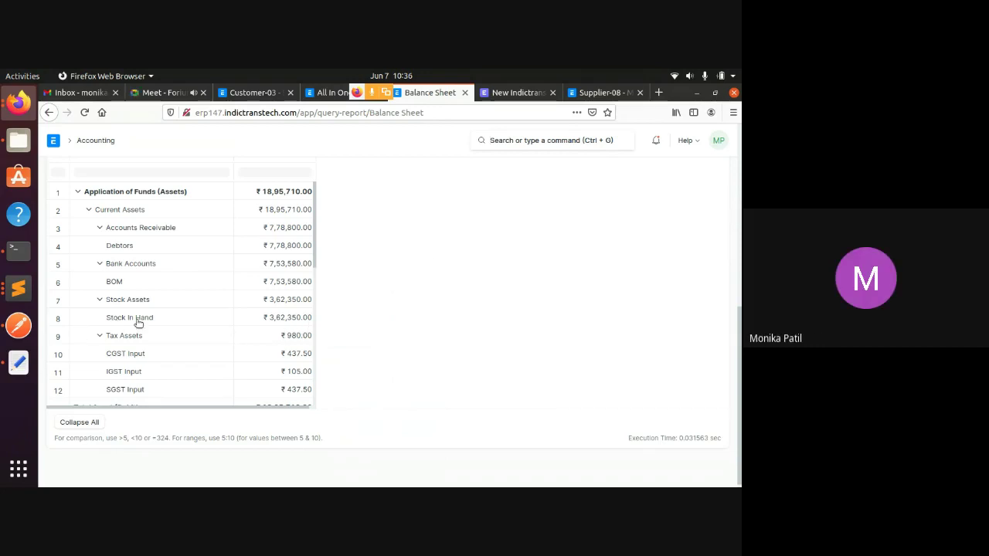
pyautogui.scroll(-7, 207, 339)
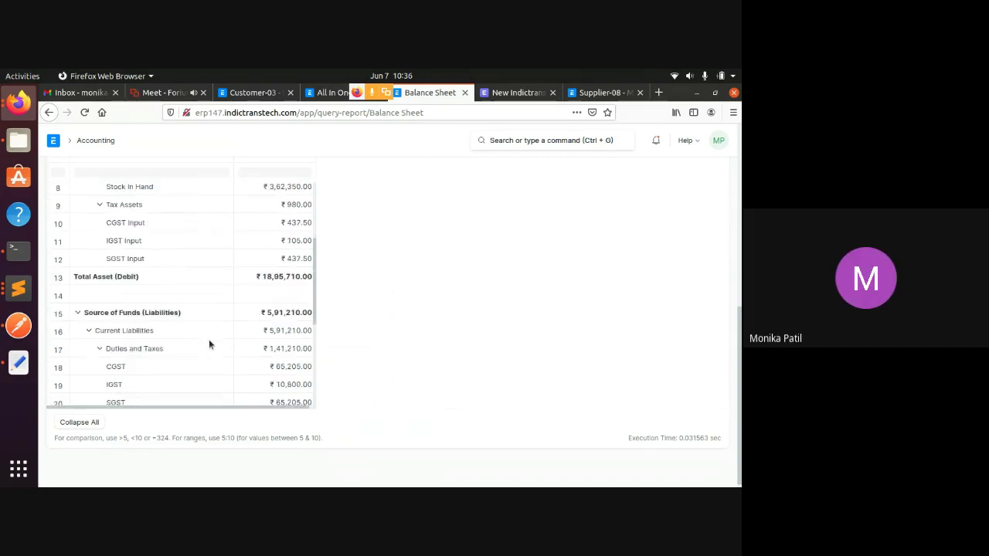
pyautogui.scroll(7, 209, 341)
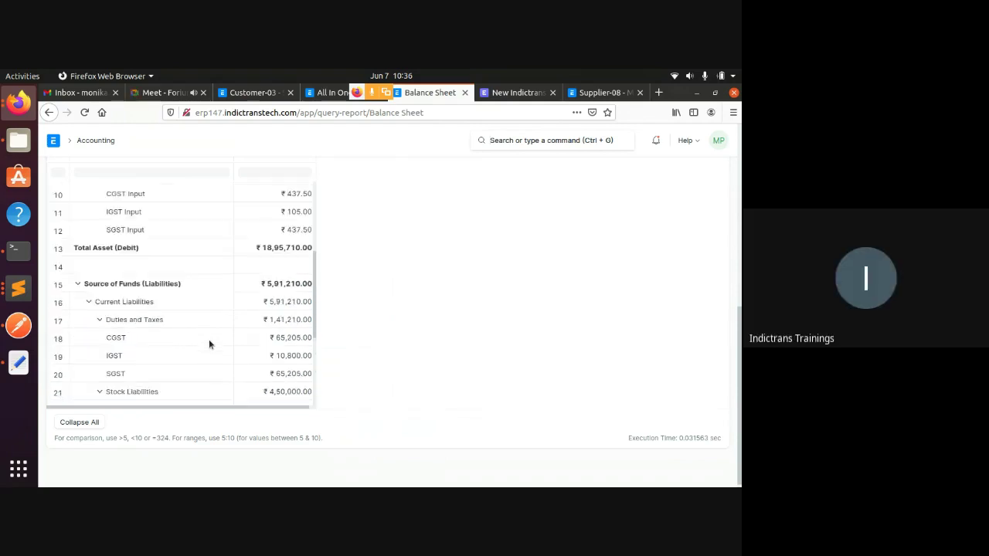
pyautogui.scroll(1, 208, 345)
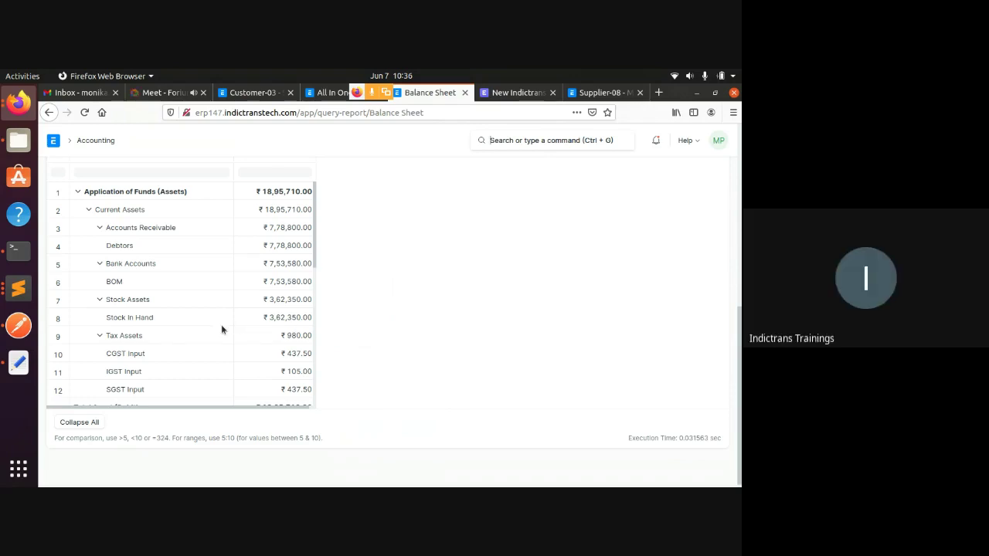
pyautogui.scroll(-1, 221, 324)
pyautogui.scroll(-1, 221, 329)
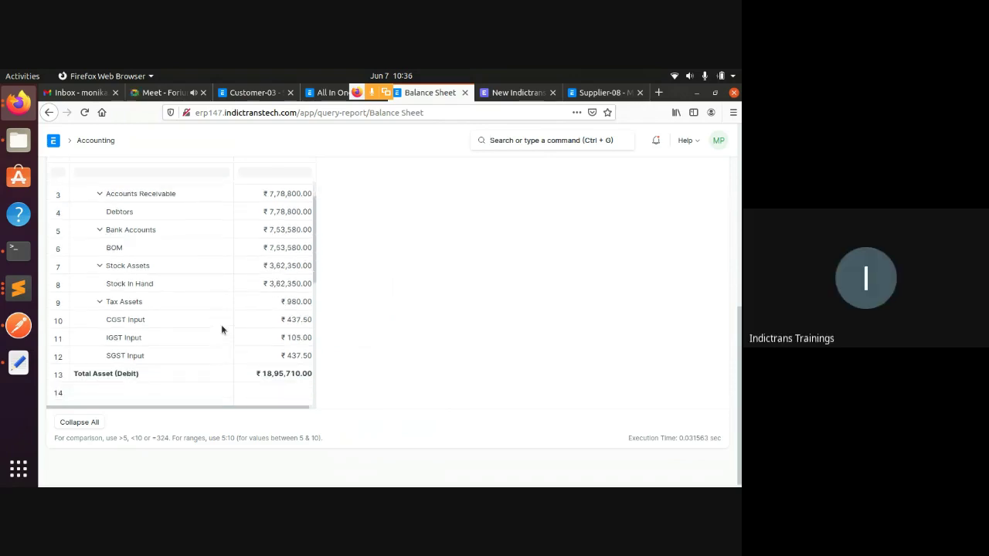
pyautogui.scroll(1, 221, 329)
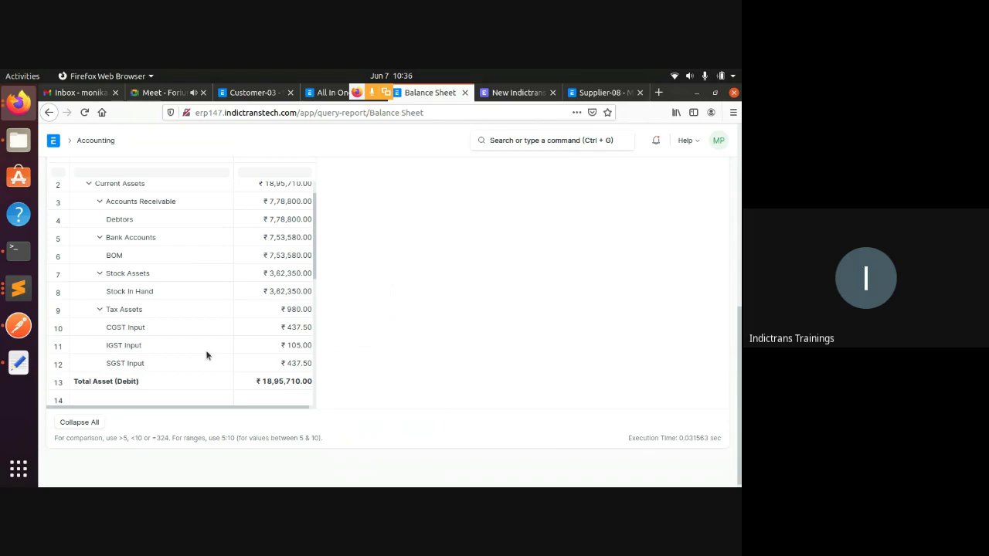
pyautogui.scroll(1, 206, 355)
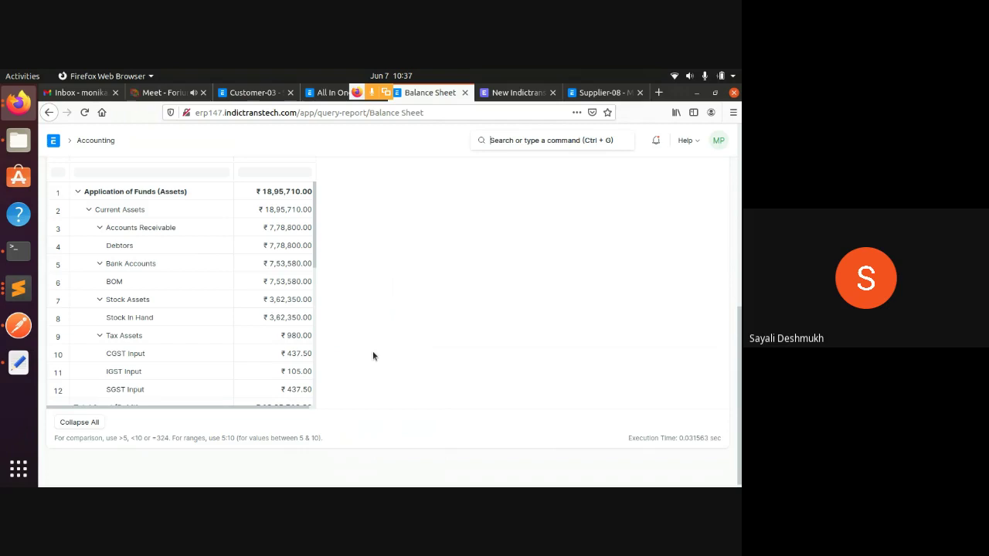
pyautogui.scroll(-1, 365, 356)
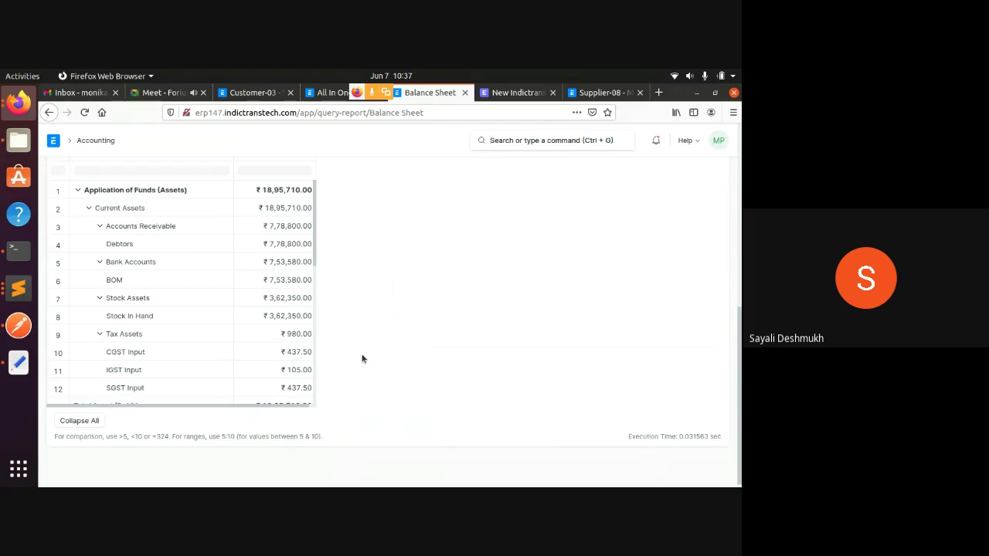
pyautogui.scroll(-1, 260, 347)
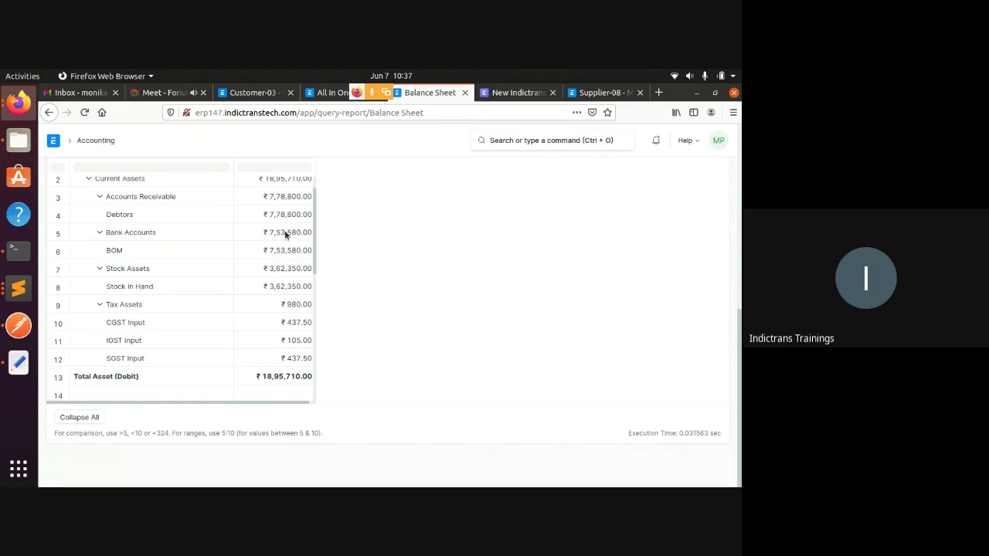
pyautogui.scroll(1, 275, 233)
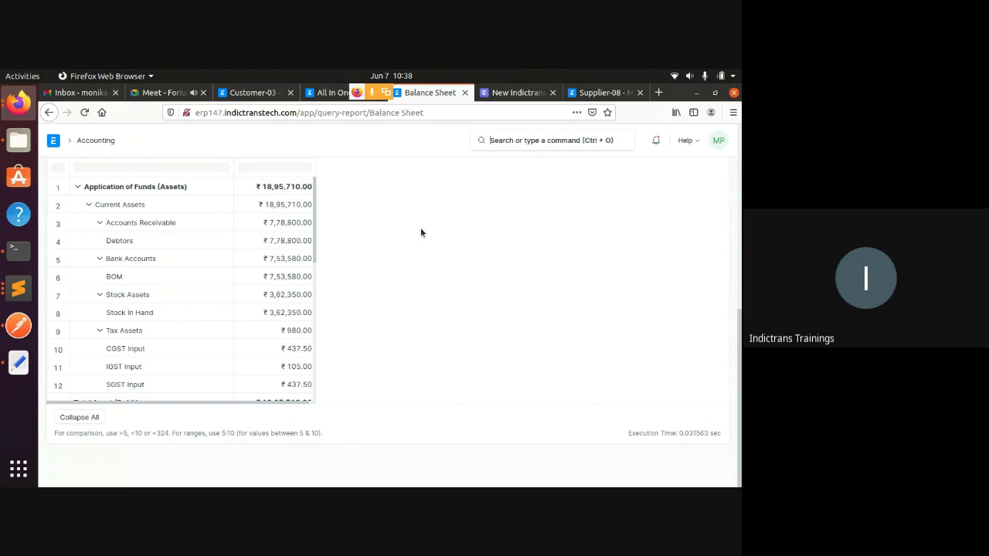
# - Examine the Balance Sheet's liabilities, equity, provisional profit or loss and total credit rows
pyautogui.scroll(-1, 264, 277)
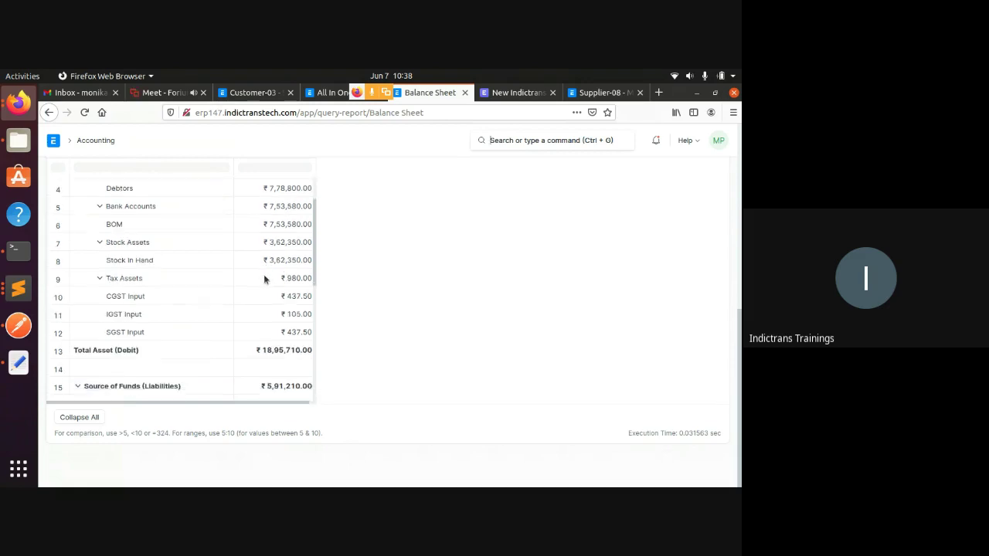
pyautogui.scroll(-5, 264, 277)
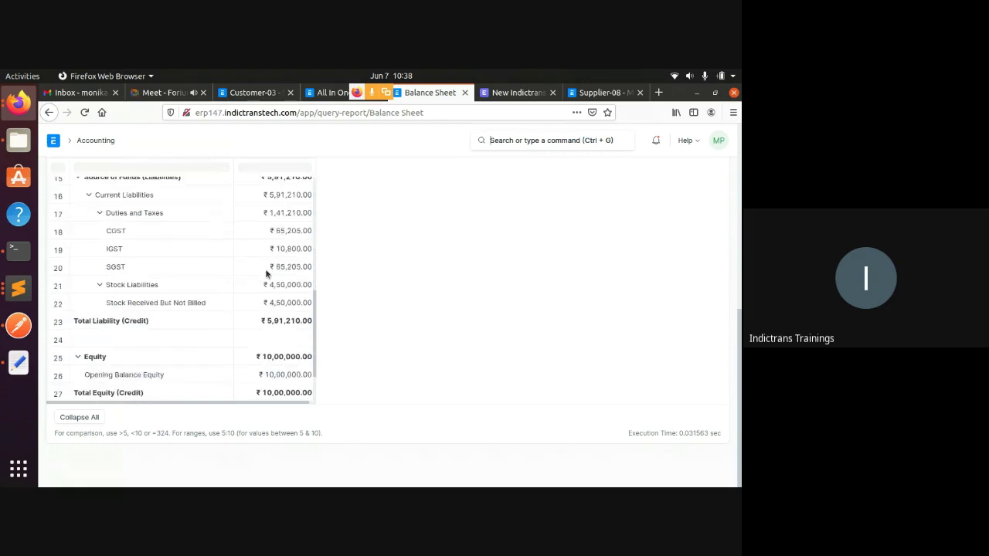
pyautogui.scroll(1, 266, 274)
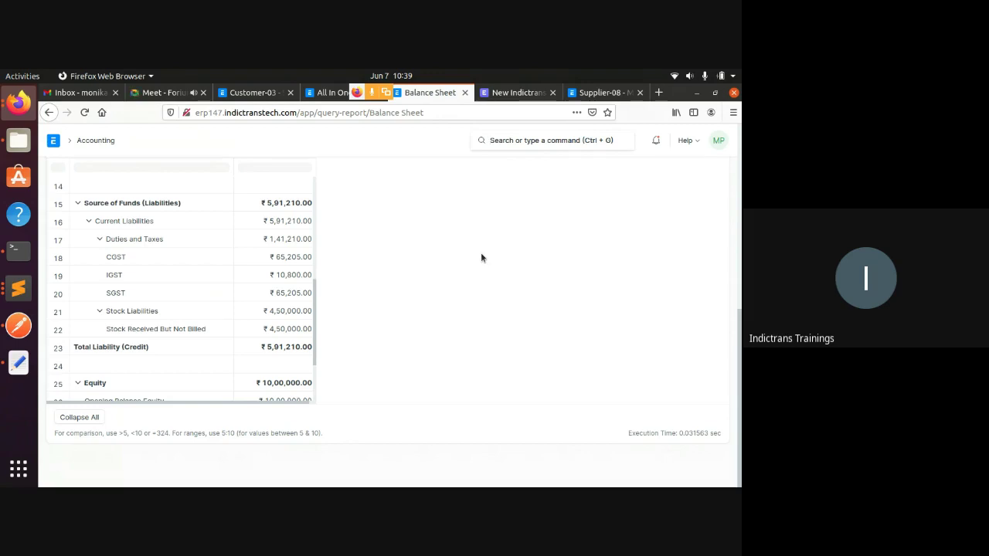
pyautogui.hotkey('ctrl', 'g')
pyautogui.scroll(-2, 233, 292)
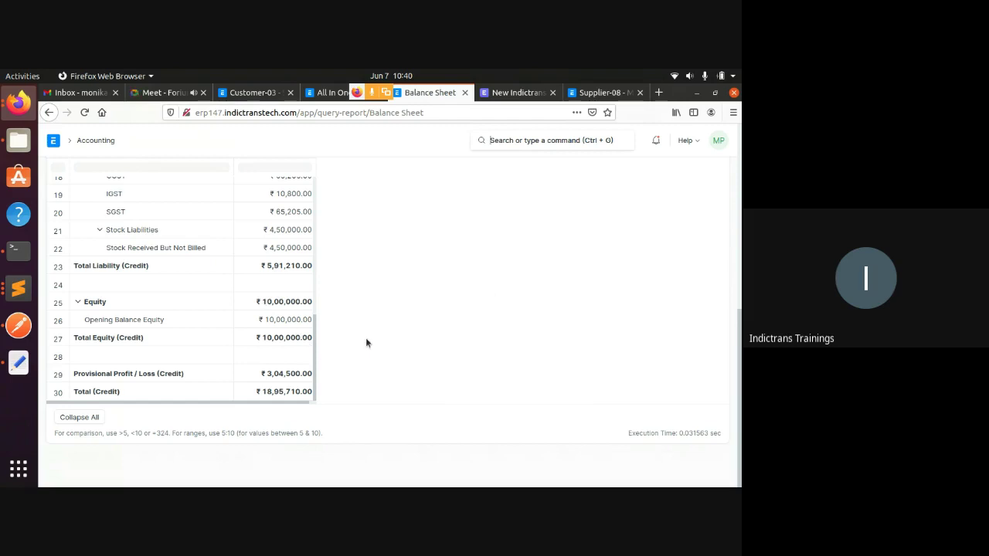
pyautogui.scroll(1, 366, 338)
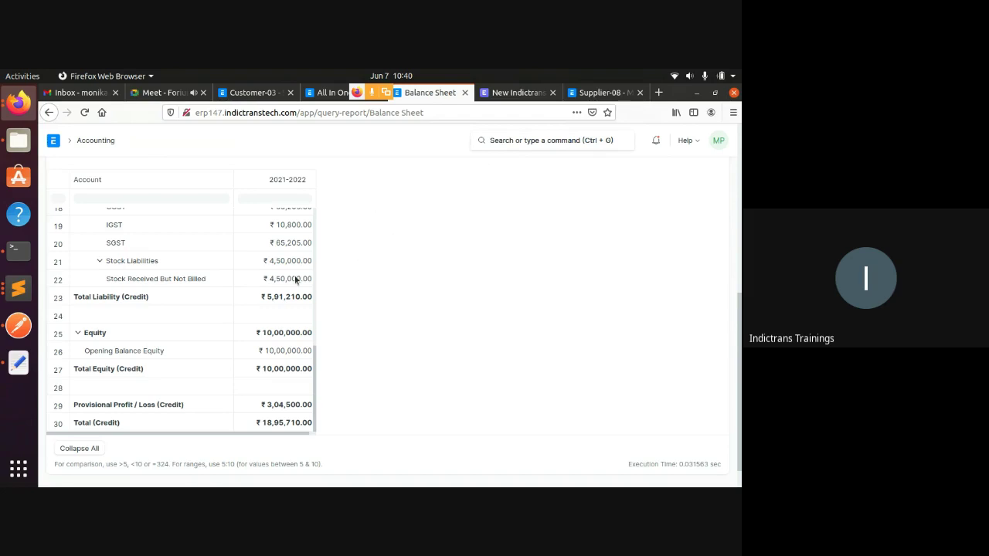
# - Return to the sales invoice page, search for "purch" and open the Purchase Invoice list
pyautogui.click(251, 94)
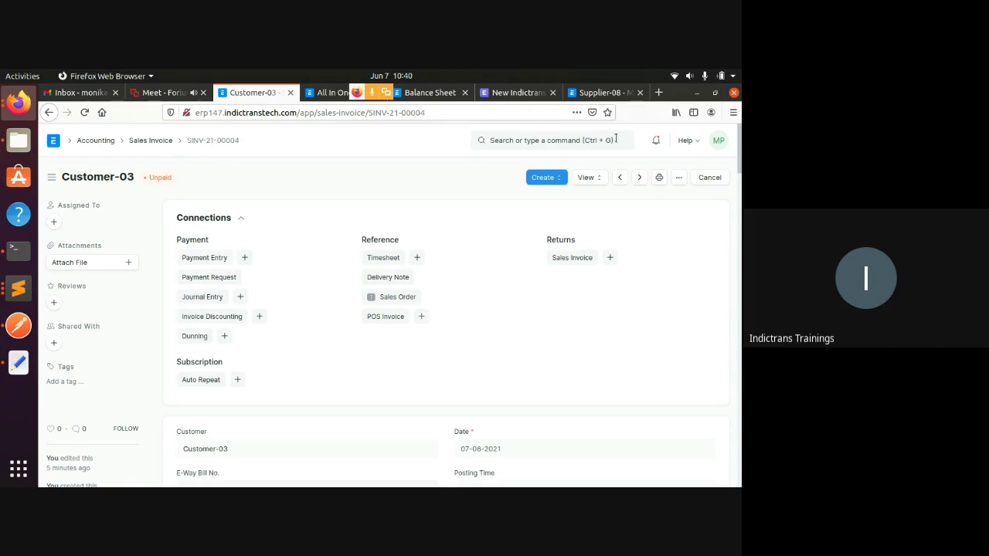
pyautogui.click(530, 138)
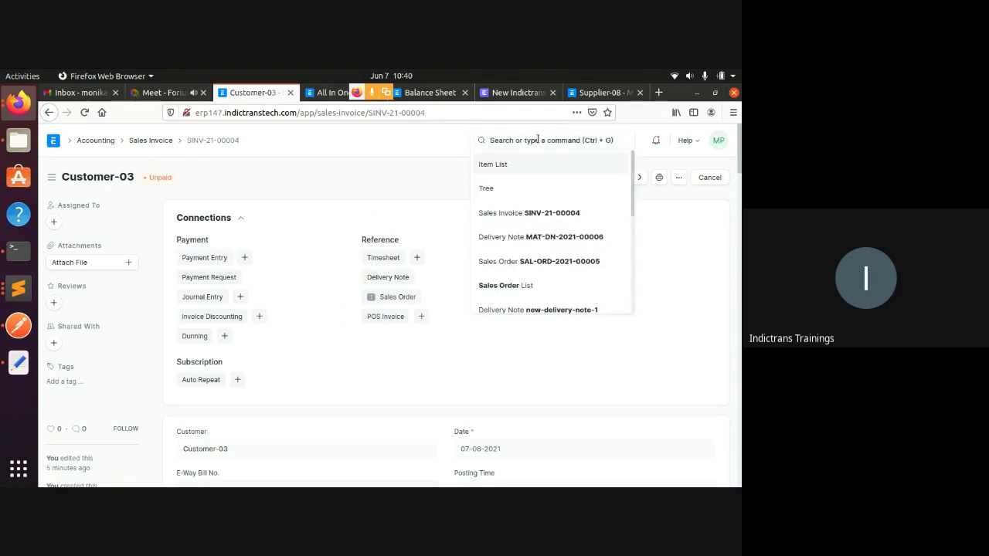
pyautogui.write('p')
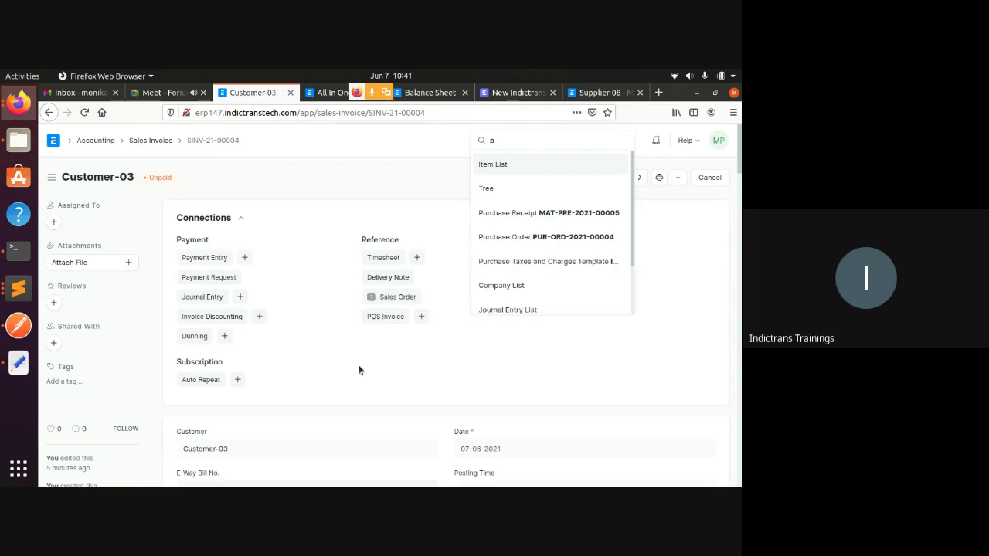
pyautogui.write('u')
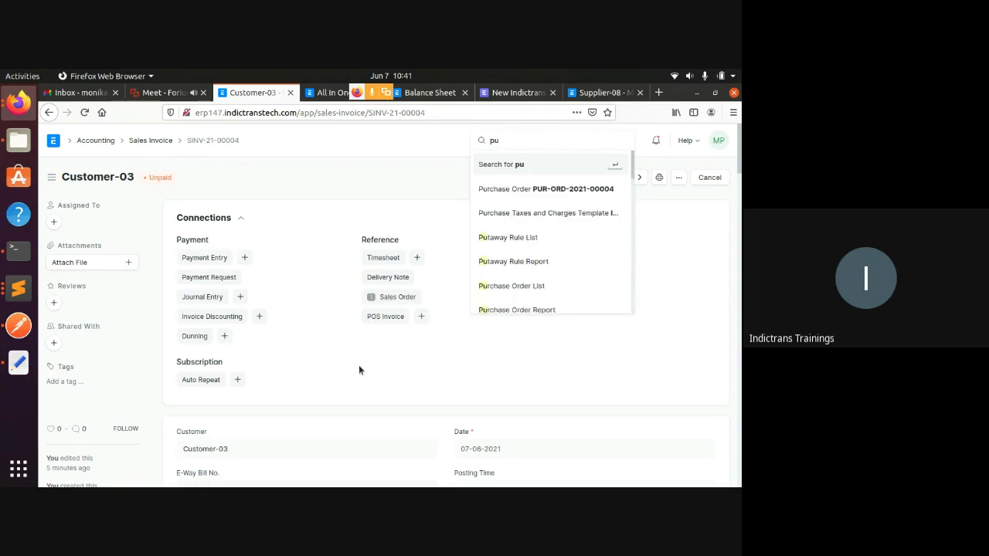
pyautogui.write('rch')
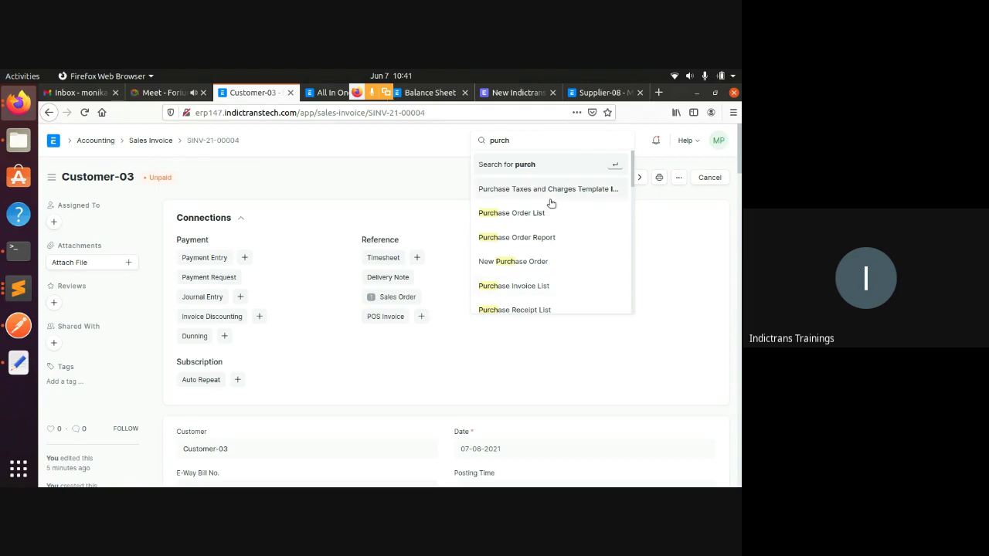
pyautogui.click(516, 290)
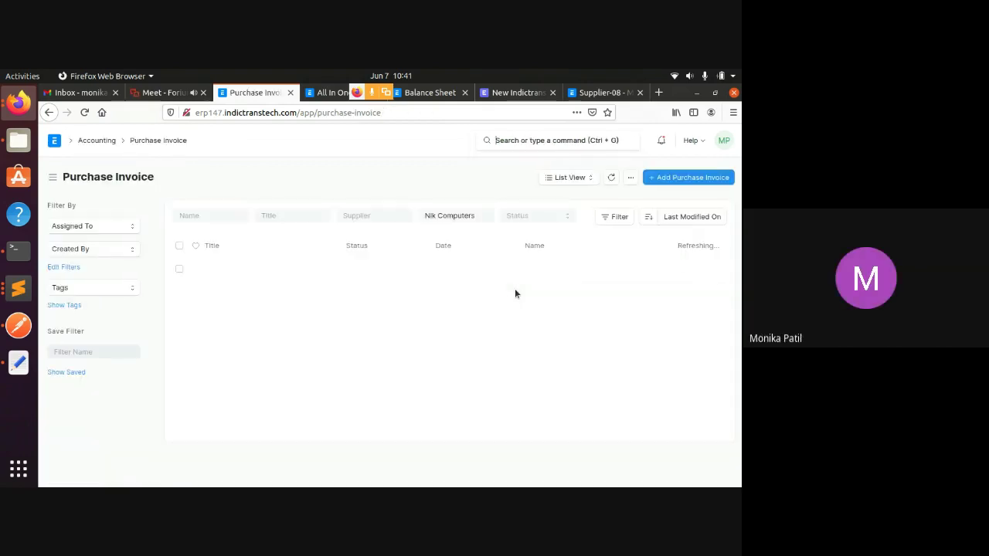
# - Look over the purchase invoice list, start a blank purchase invoice and return to the list without saving
pyautogui.scroll(-1, 318, 325)
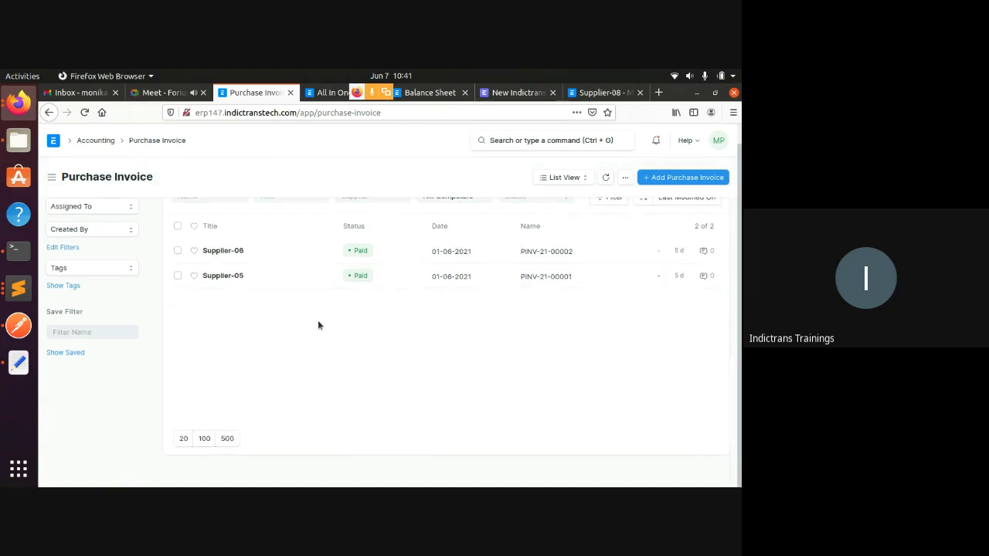
pyautogui.scroll(1, 318, 325)
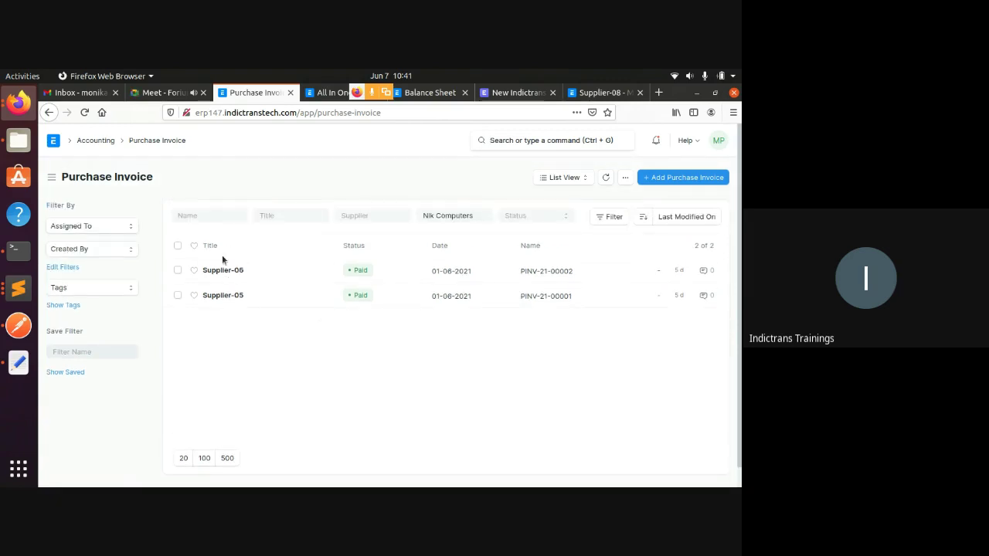
pyautogui.click(654, 184)
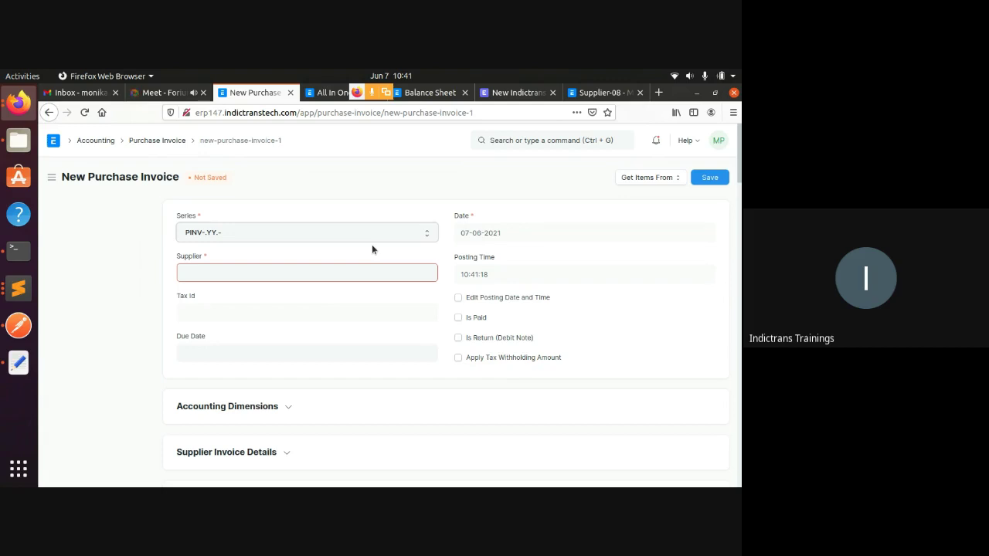
pyautogui.click(49, 112)
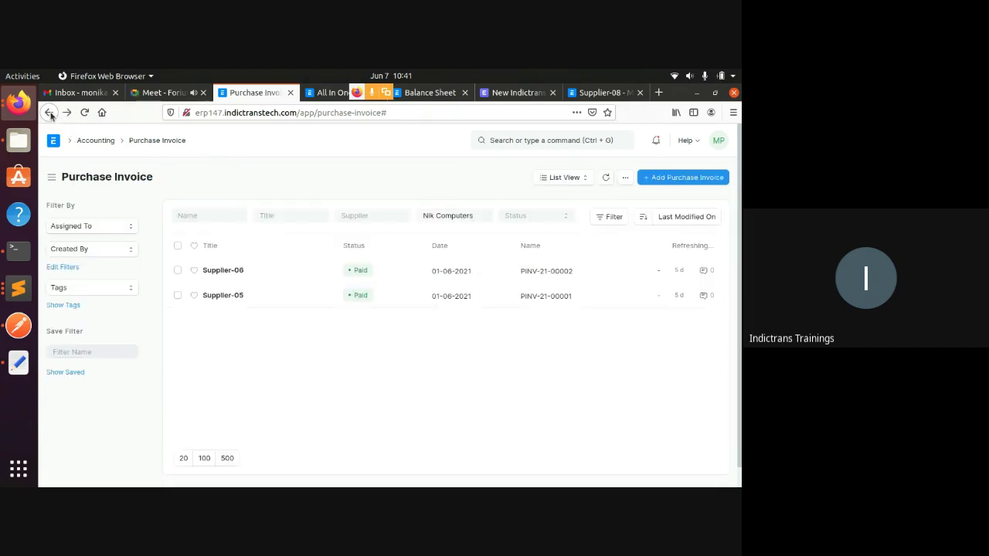
# - Search for the Purchase Receipt list and open the Supplier-09 receipt MAT-PRE-2021-00005
pyautogui.click(508, 142)
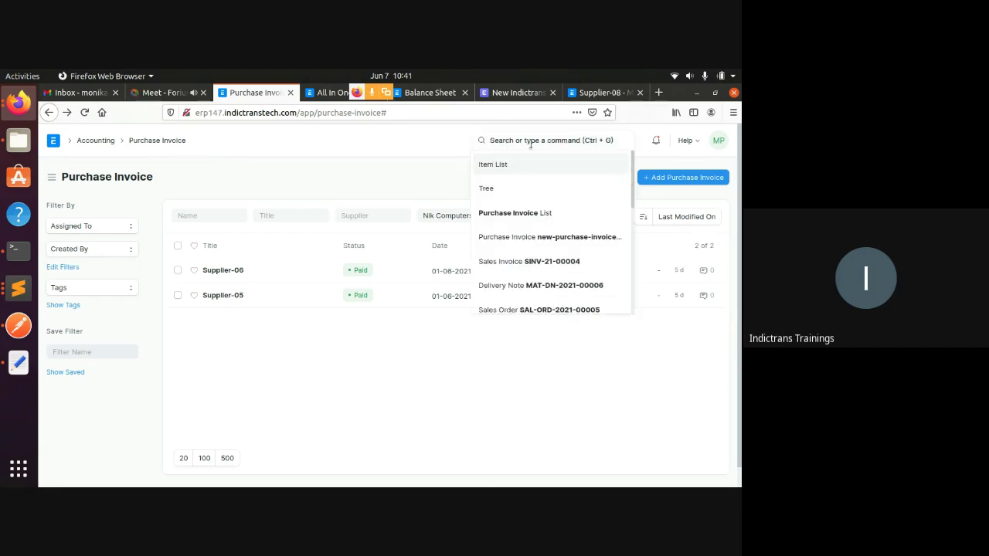
pyautogui.write('purcha')
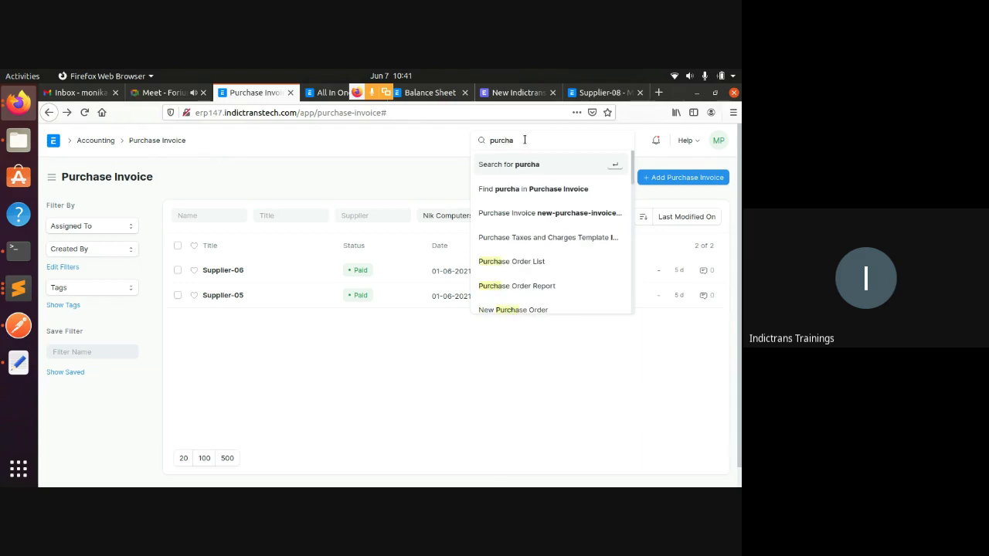
pyautogui.write('se re')
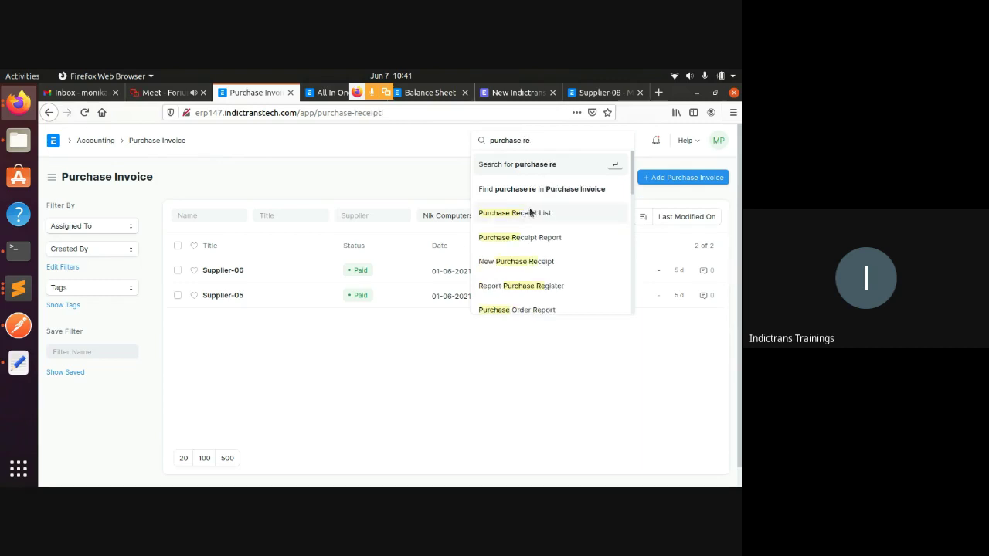
pyautogui.click(529, 211)
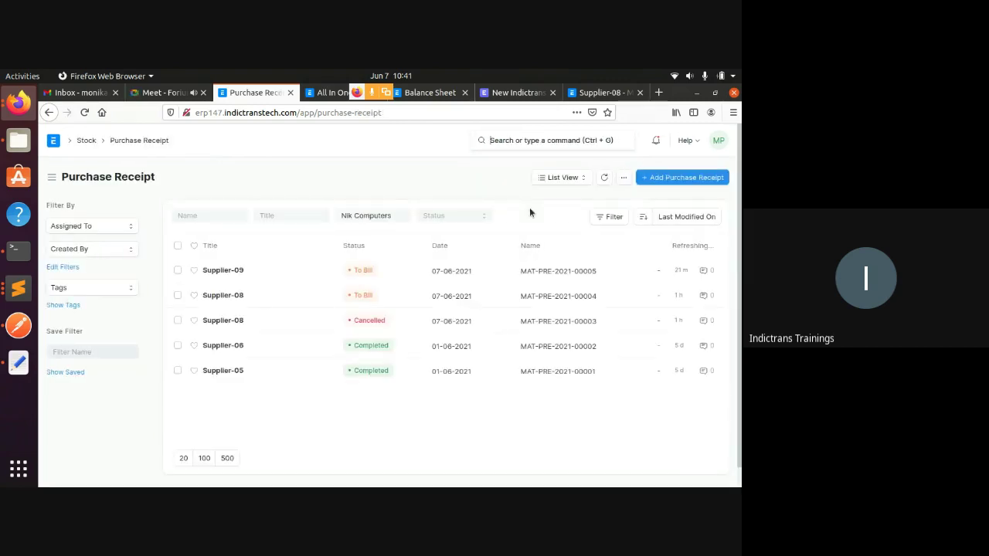
pyautogui.click(219, 273)
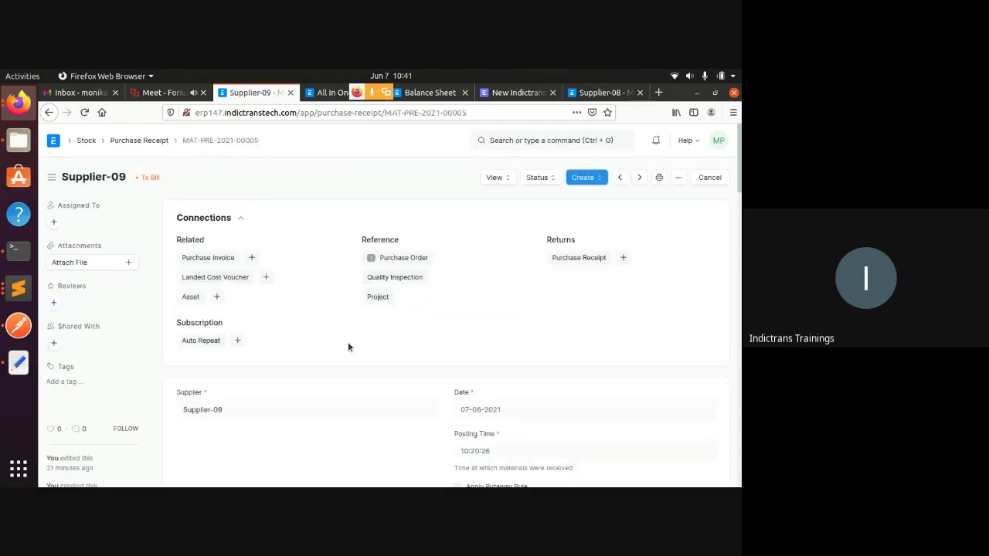
# - Create a purchase invoice from the Supplier-09 receipt and check its header details and item rows
pyautogui.scroll(-2, 348, 344)
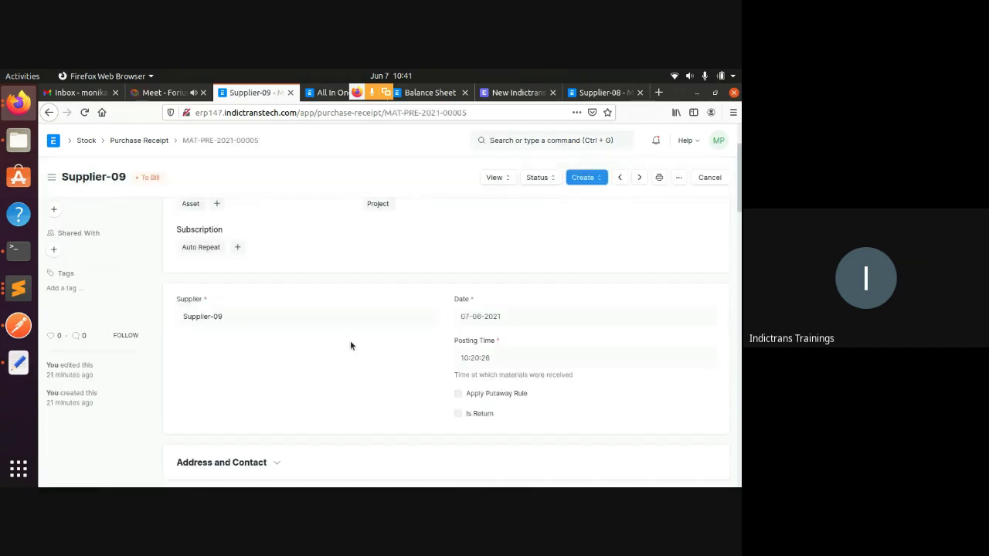
pyautogui.scroll(2, 333, 324)
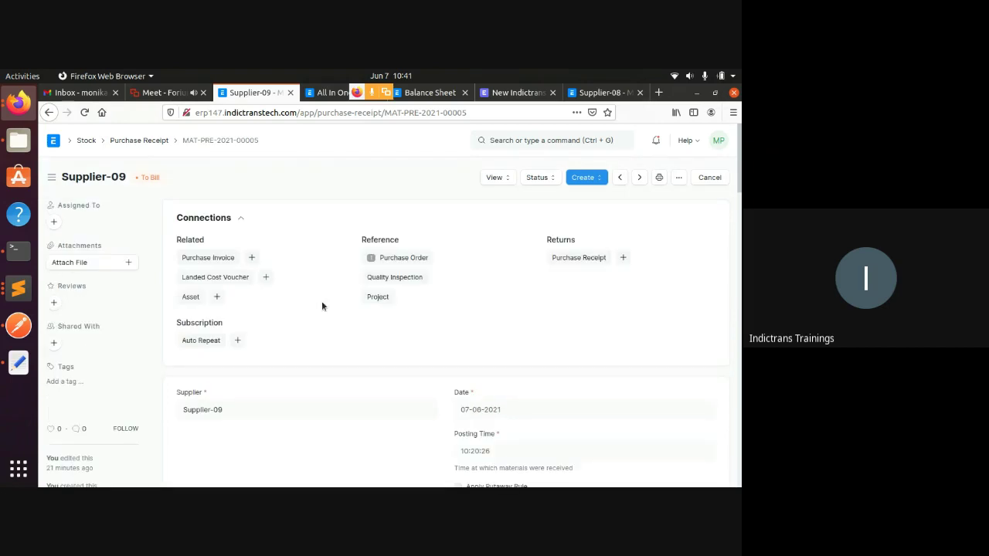
pyautogui.click(251, 259)
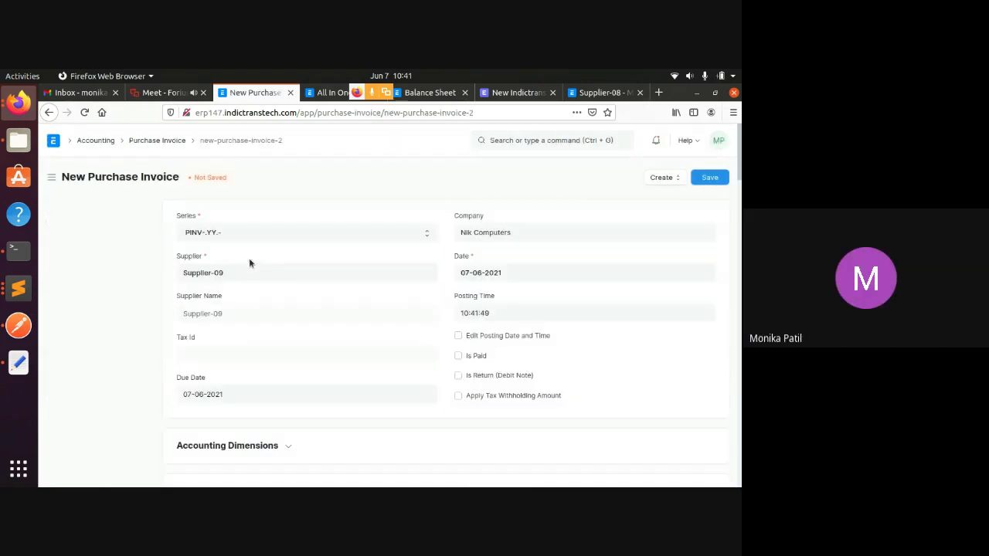
pyautogui.scroll(-3, 368, 291)
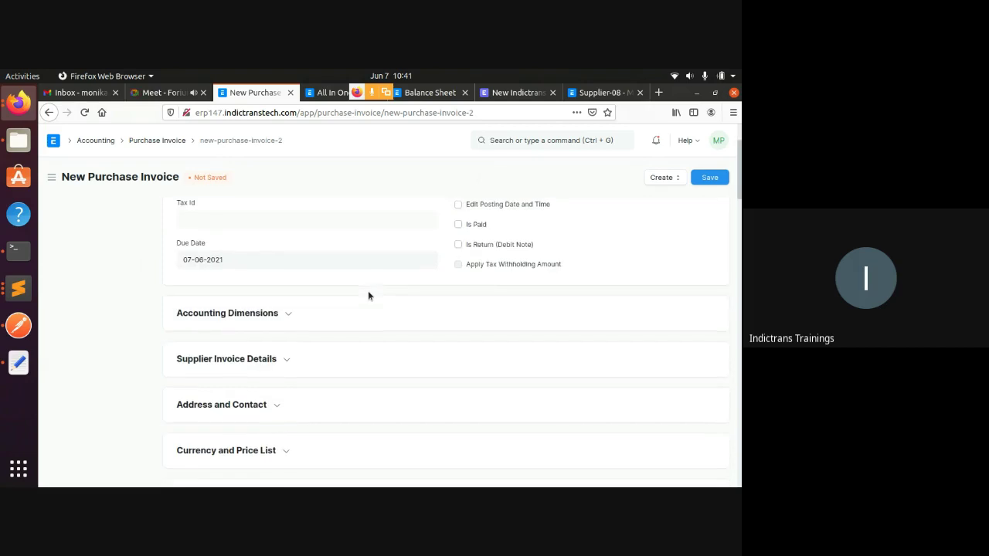
pyautogui.scroll(-3, 289, 316)
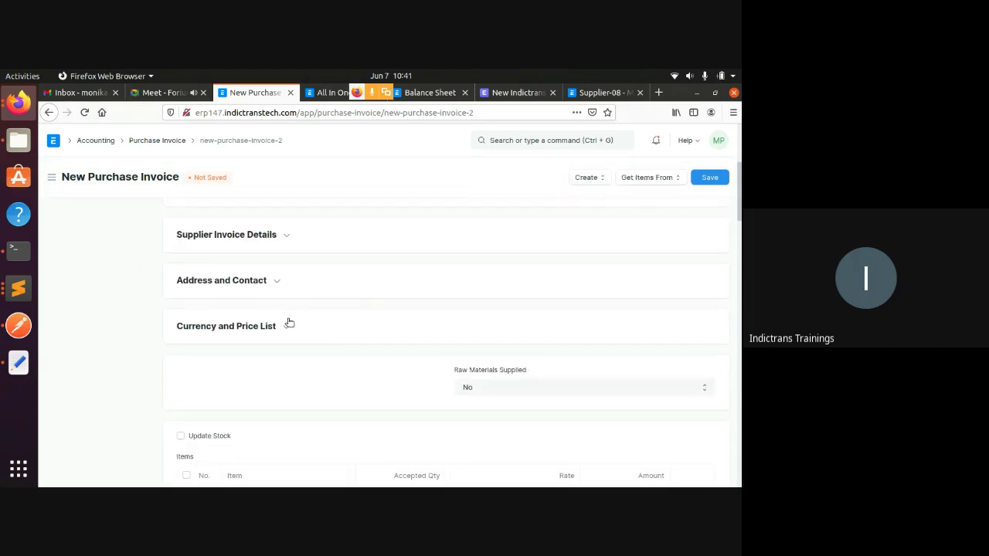
pyautogui.click(289, 324)
pyautogui.click(289, 324)
pyautogui.scroll(-3, 288, 324)
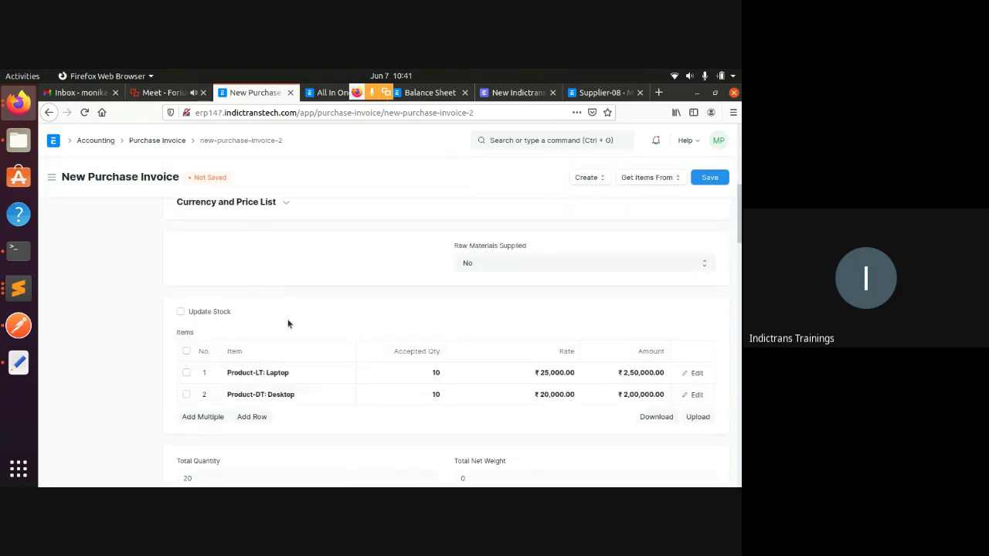
# - Apply the In State Purchase - NC taxes and charges template to the purchase invoice
pyautogui.scroll(-9, 288, 324)
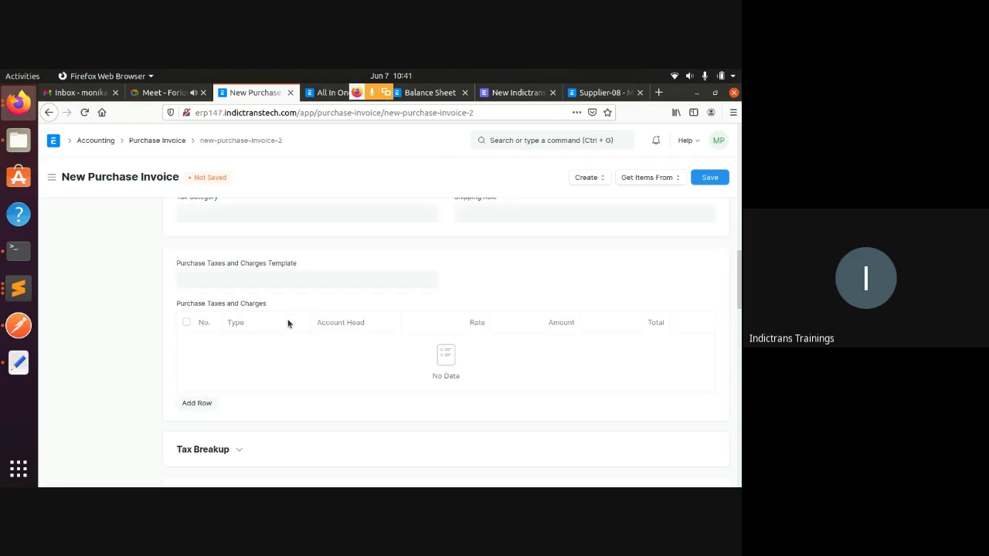
pyautogui.click(289, 312)
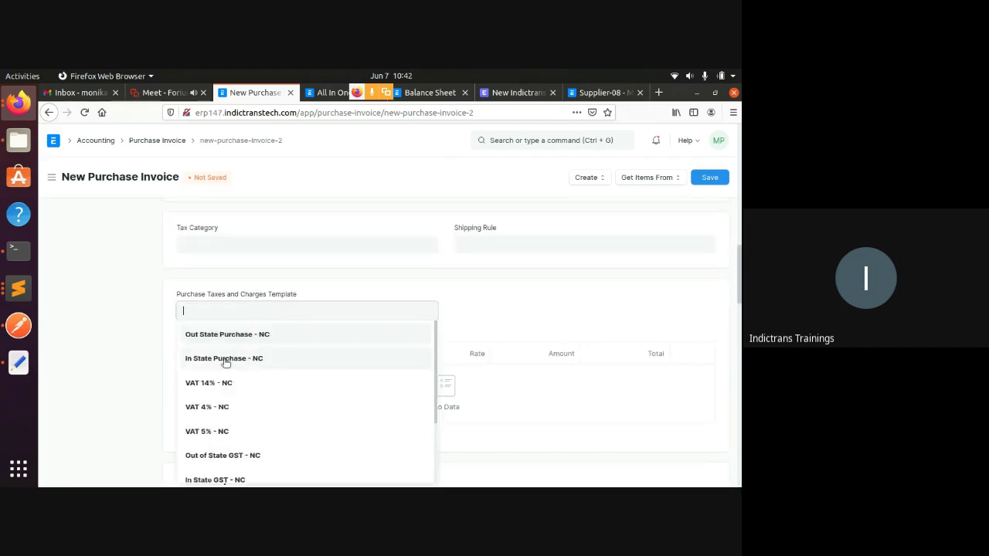
pyautogui.click(224, 359)
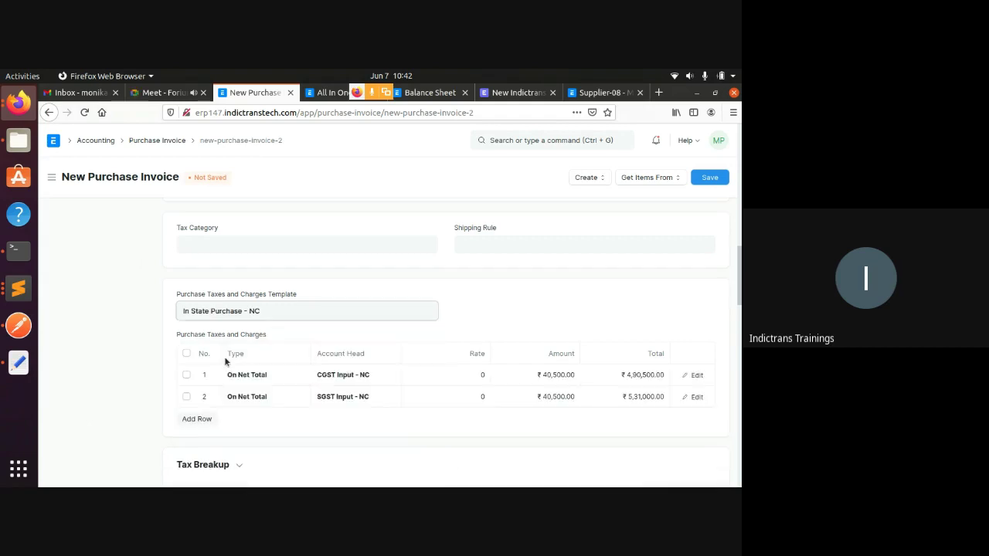
pyautogui.click(529, 323)
# - Check the purchase invoice's tax and grand totals and save it as a draft
pyautogui.scroll(-5, 529, 323)
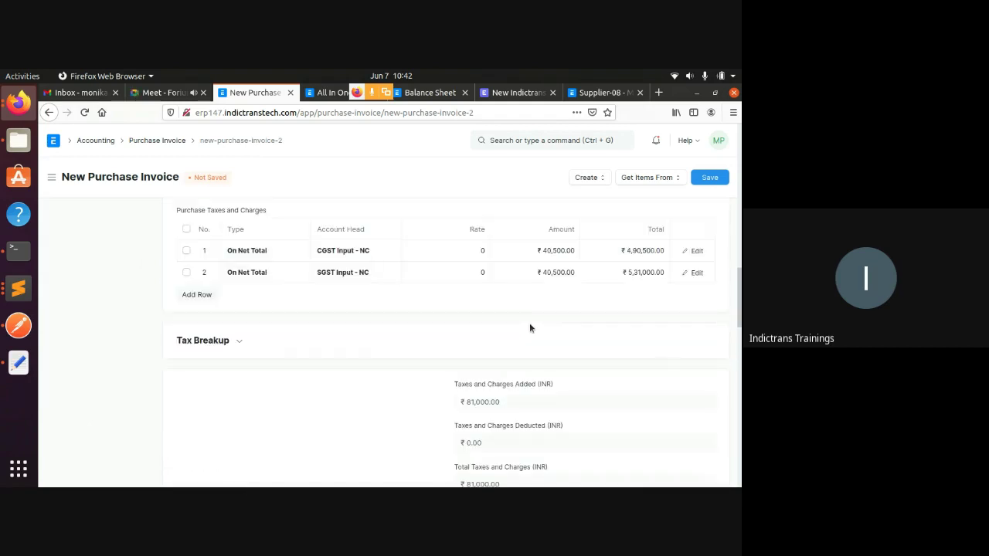
pyautogui.scroll(-10, 537, 313)
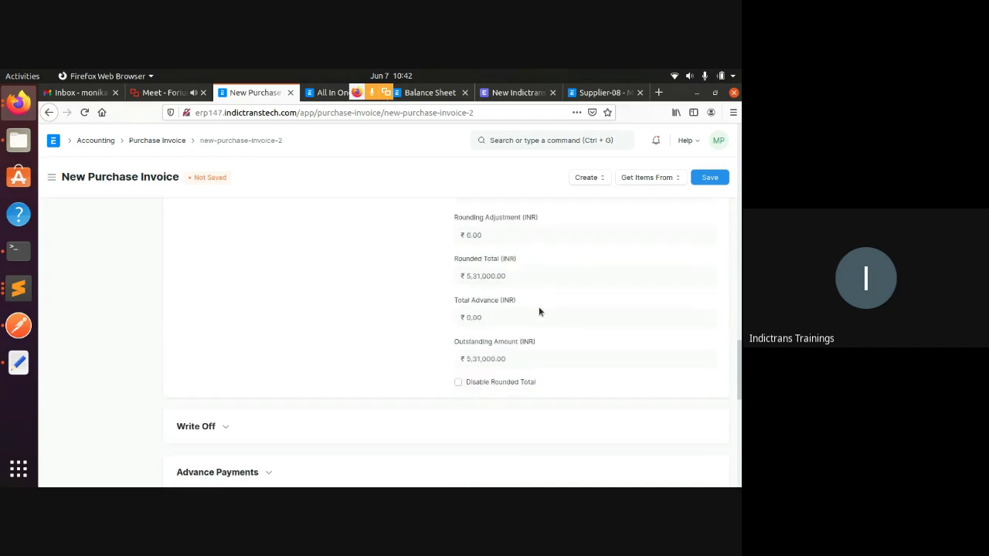
pyautogui.scroll(3, 538, 306)
pyautogui.scroll(3, 541, 302)
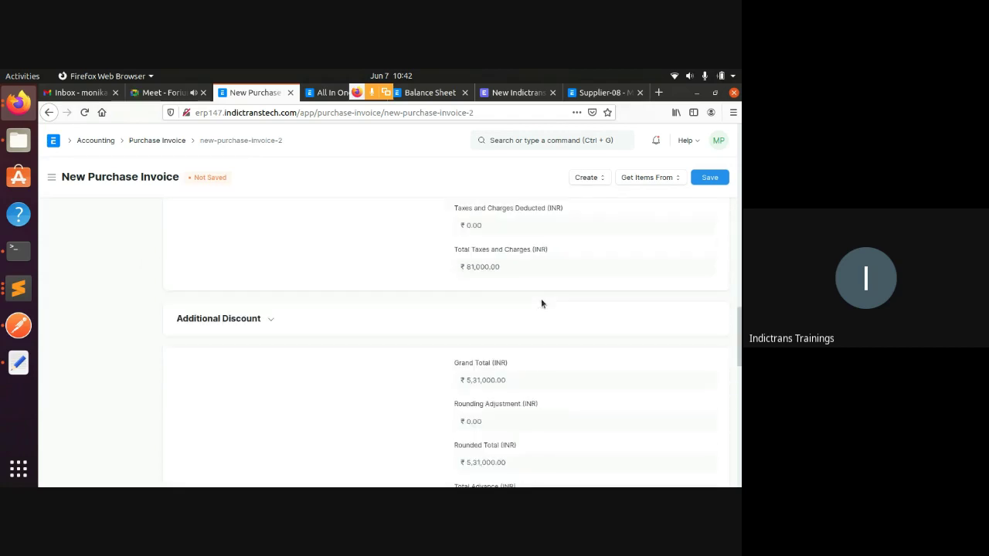
pyautogui.click(703, 178)
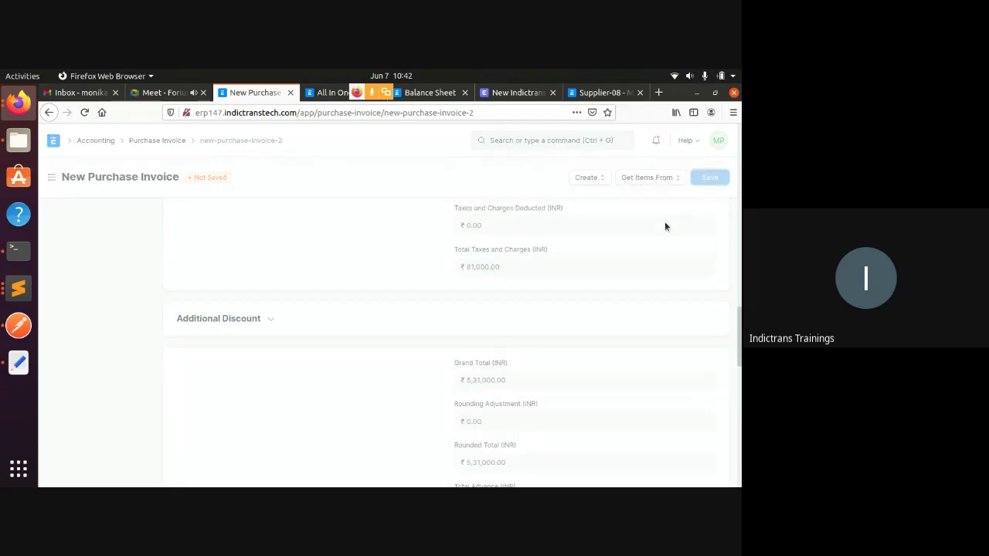
# - Review the draft invoice's price list, items and taxes, and submit the Supplier-09 purchase invoice
pyautogui.scroll(-10, 392, 273)
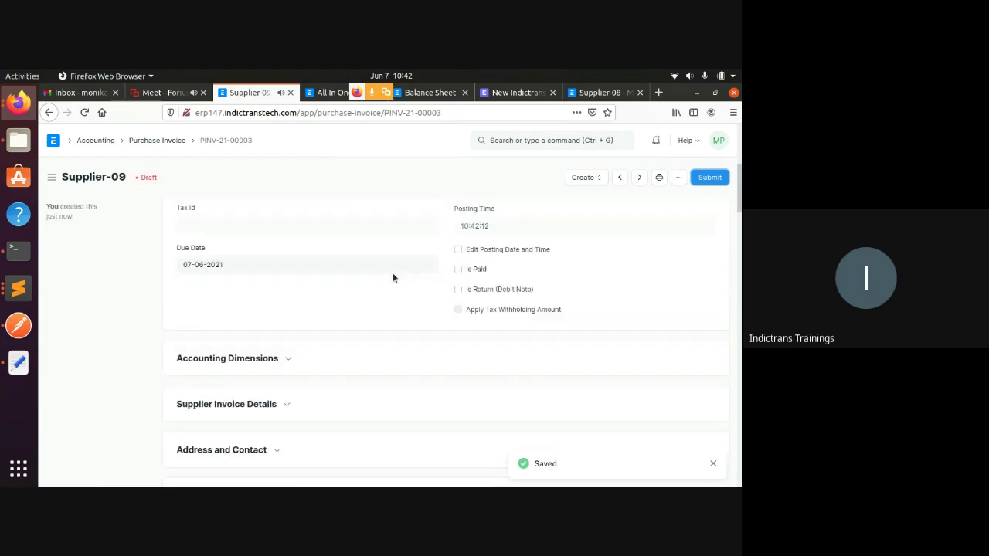
pyautogui.scroll(-3, 286, 314)
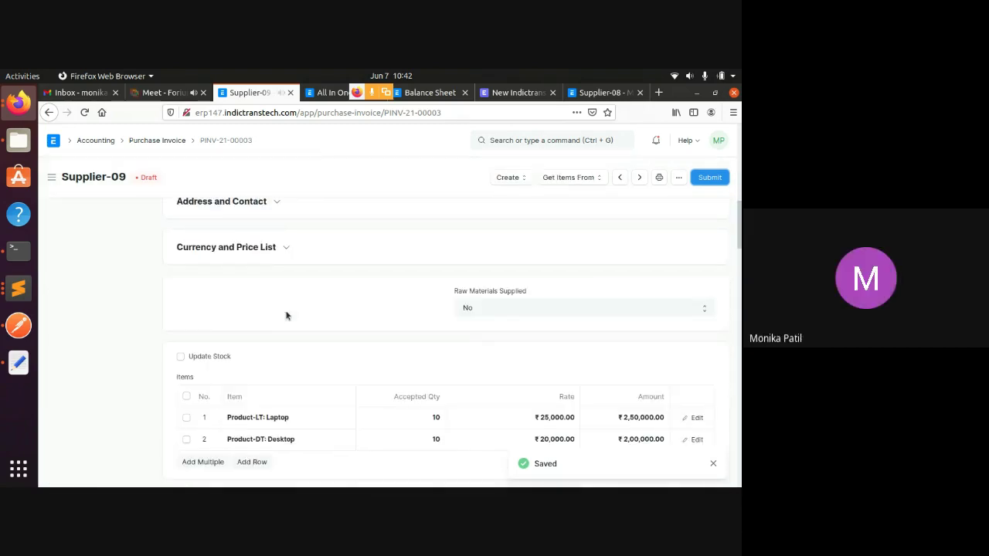
pyautogui.click(343, 249)
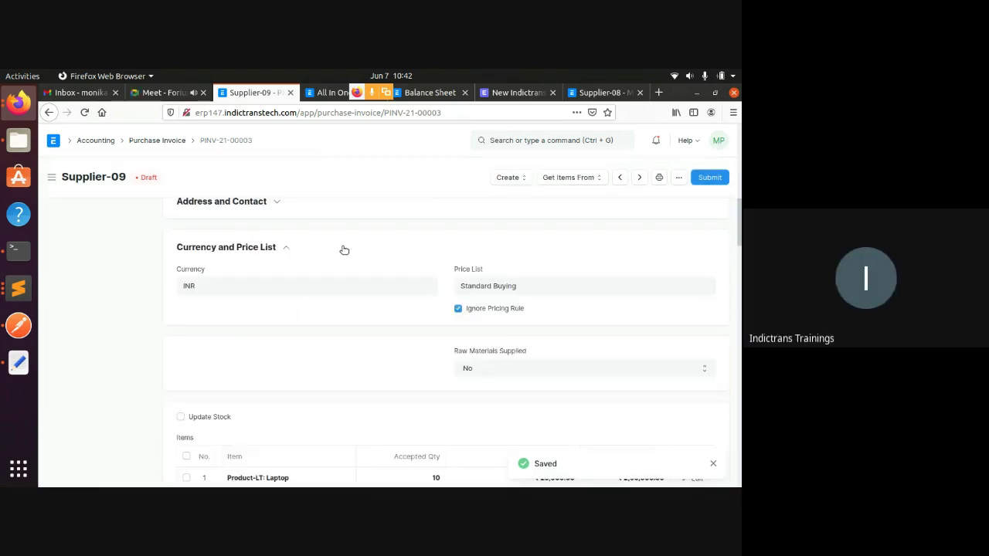
pyautogui.click(342, 250)
pyautogui.scroll(-4, 354, 260)
pyautogui.scroll(-8, 434, 301)
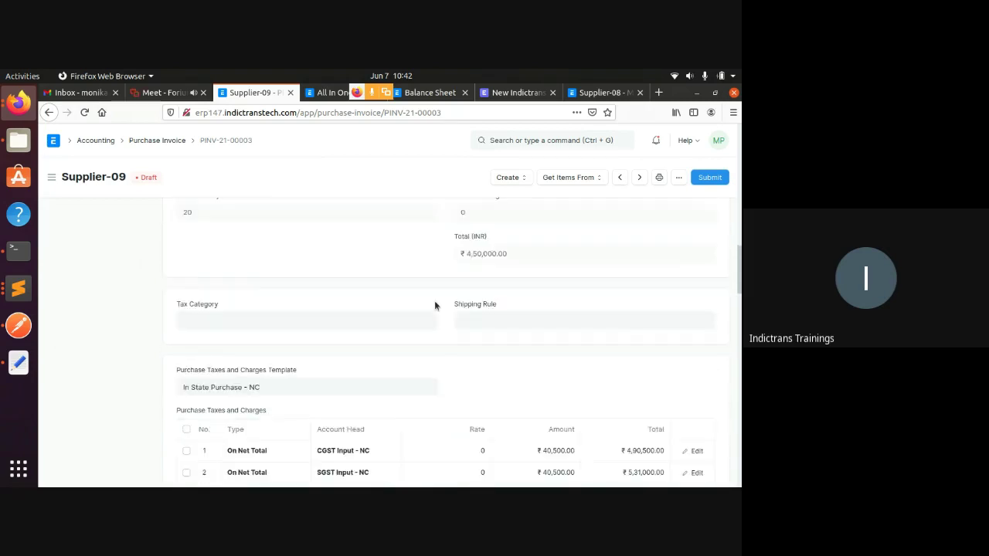
pyautogui.click(710, 178)
pyautogui.click(524, 223)
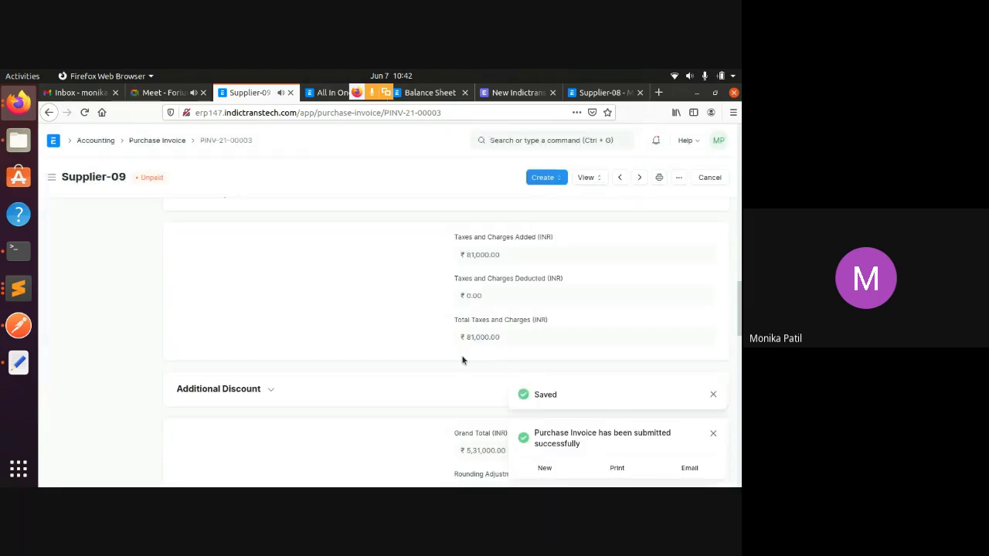
pyautogui.scroll(3, 460, 370)
pyautogui.scroll(10, 461, 371)
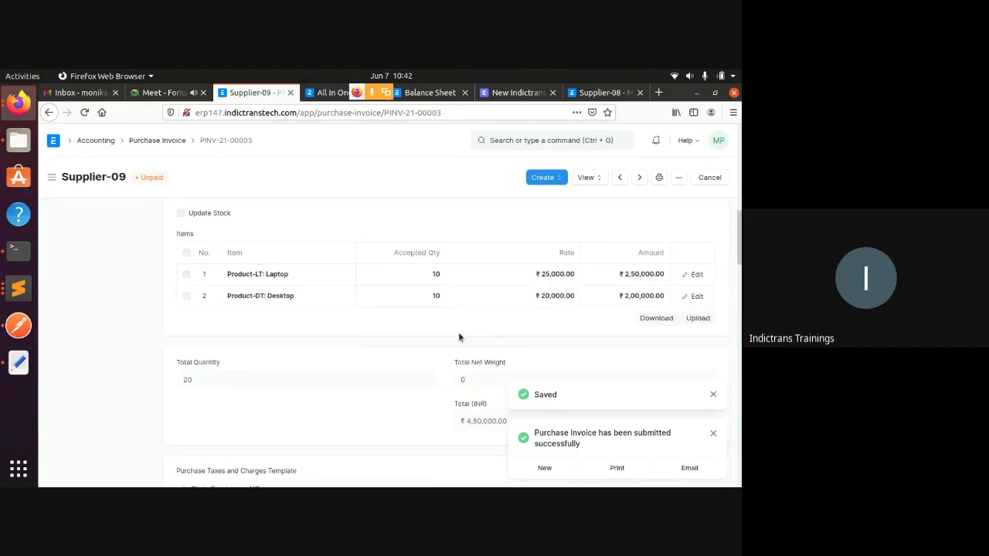
pyautogui.scroll(2, 458, 338)
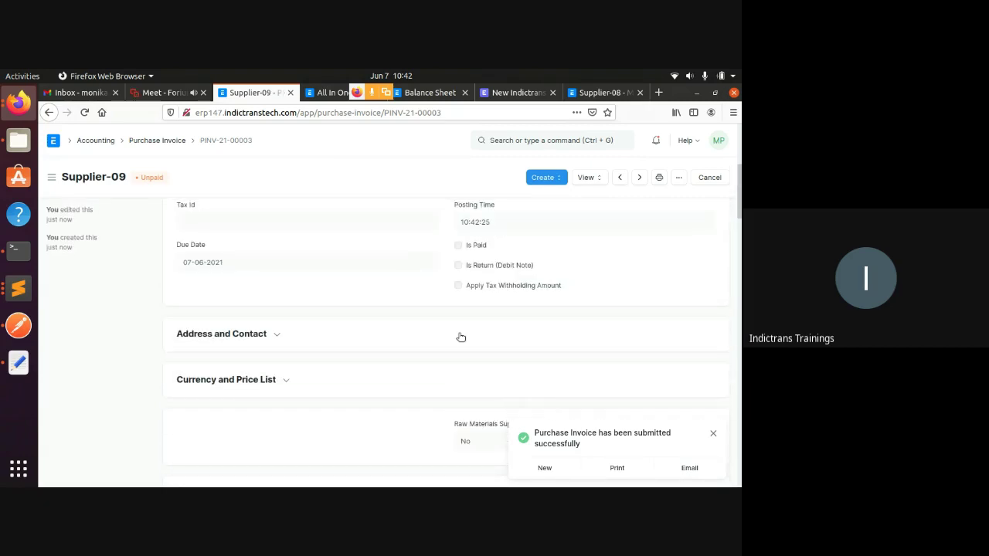
# - Reload the Balance Sheet report and examine the asset accounts, including debtors, bank, stock in hand and input tax
pyautogui.scroll(4, 459, 338)
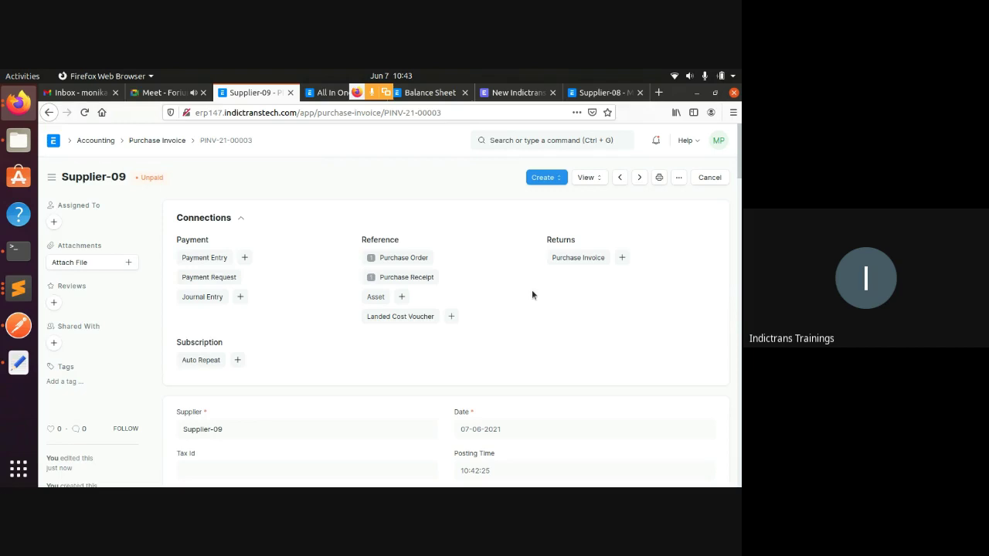
pyautogui.click(434, 92)
pyautogui.click(414, 199)
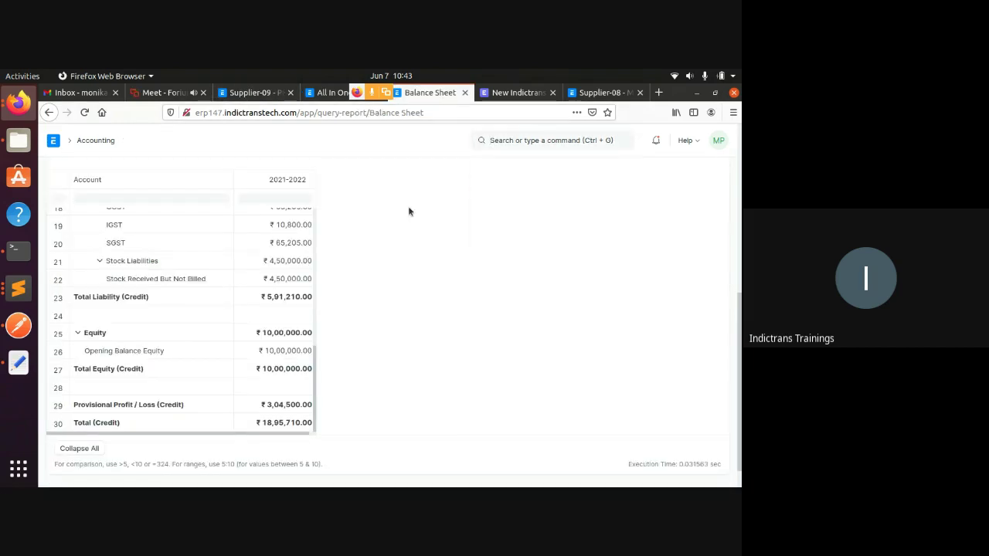
pyautogui.click(85, 113)
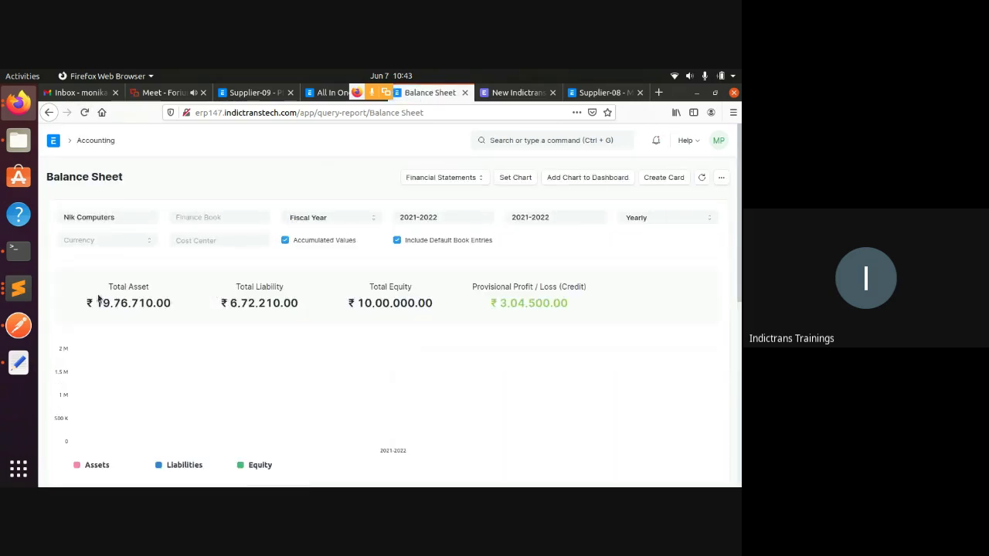
pyautogui.scroll(-5, 221, 293)
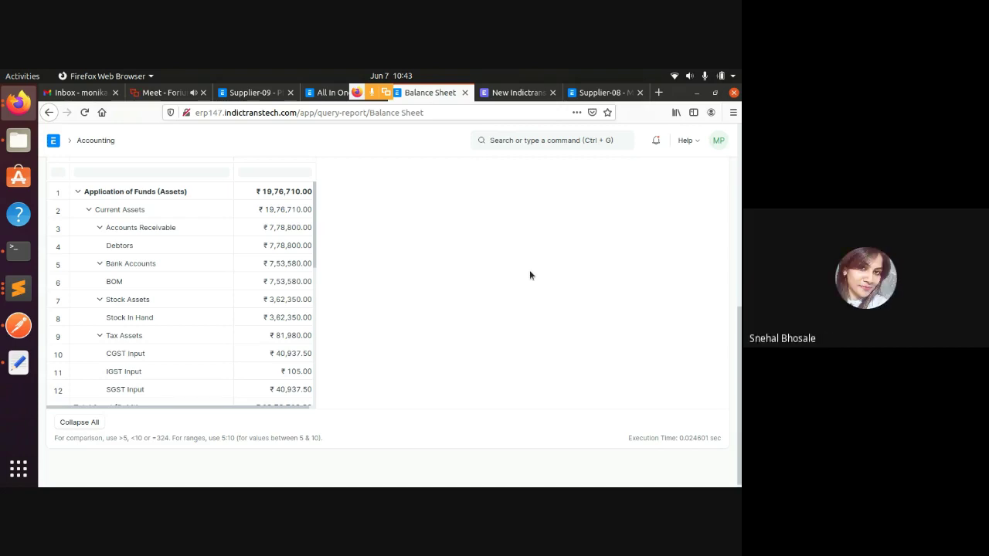
pyautogui.scroll(-1, 326, 308)
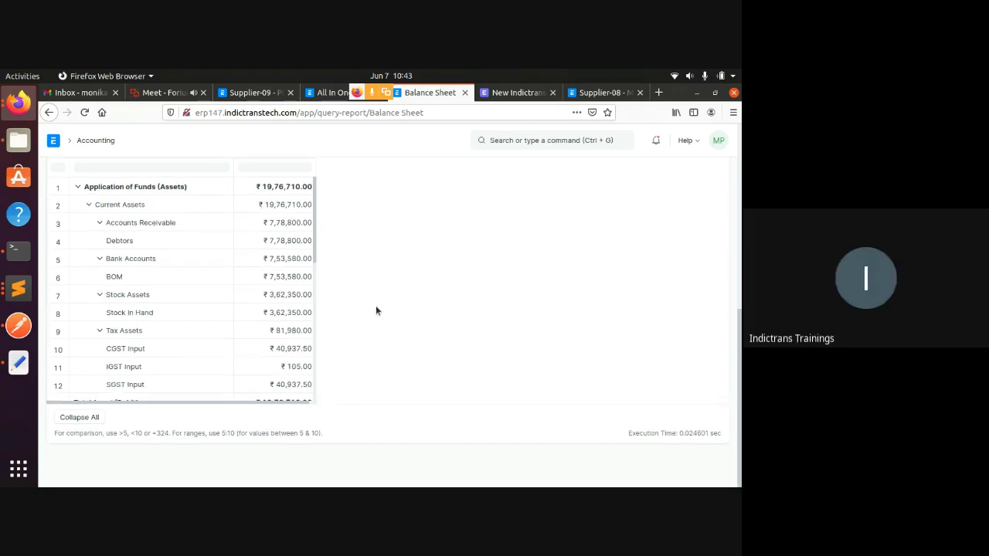
pyautogui.scroll(-2, 182, 359)
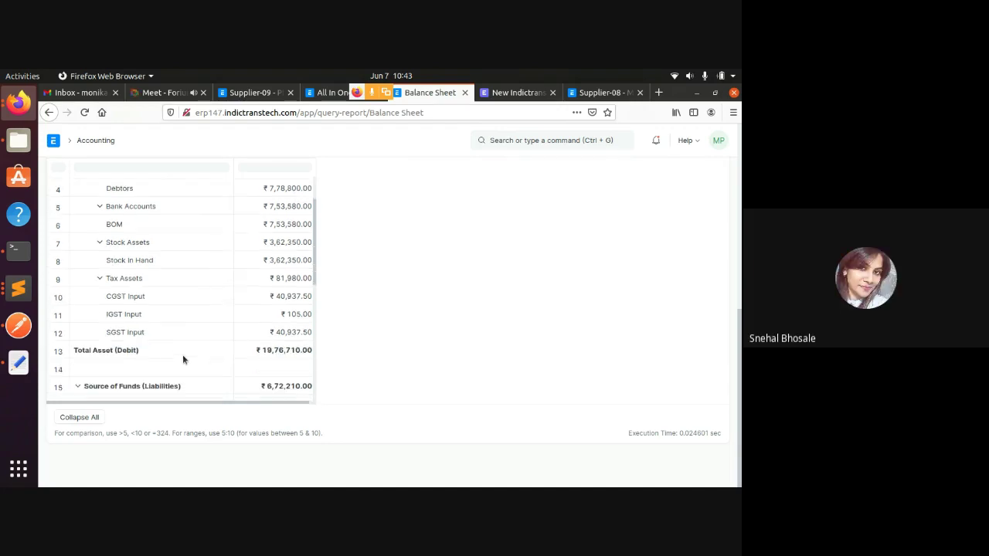
pyautogui.scroll(1, 182, 355)
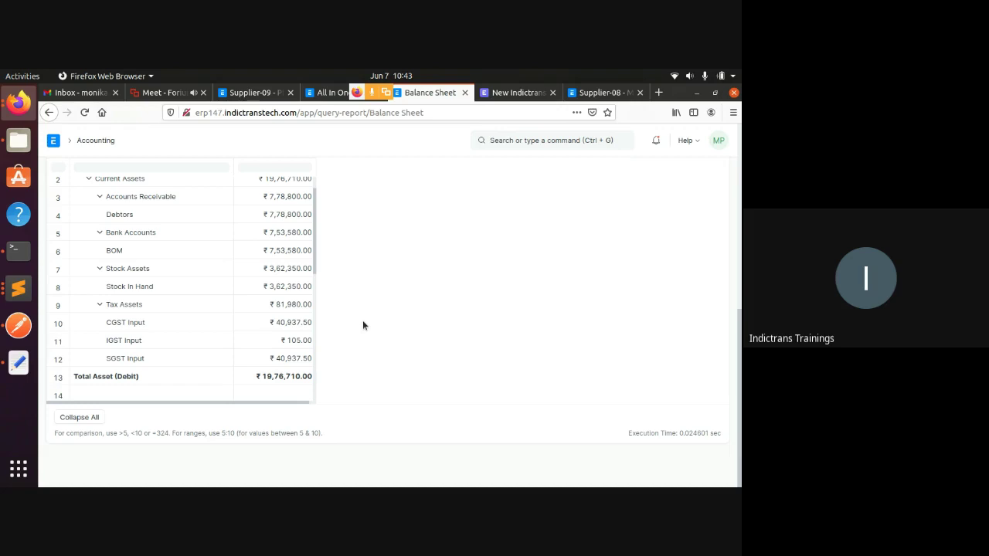
pyautogui.scroll(1, 181, 360)
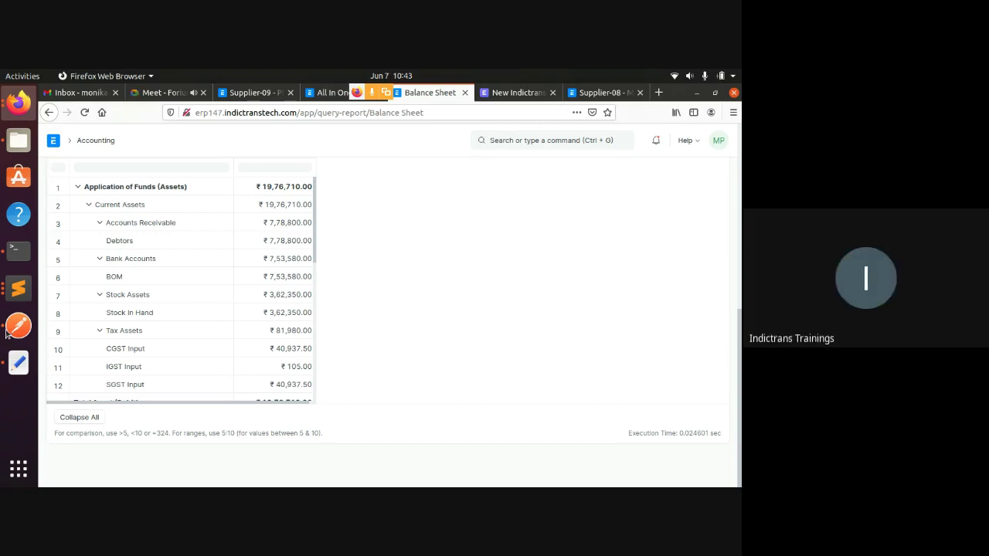
# - Examine the Balance Sheet's creditors, duties and taxes, equity, and provisional profit or loss rows
pyautogui.scroll(-5, 188, 262)
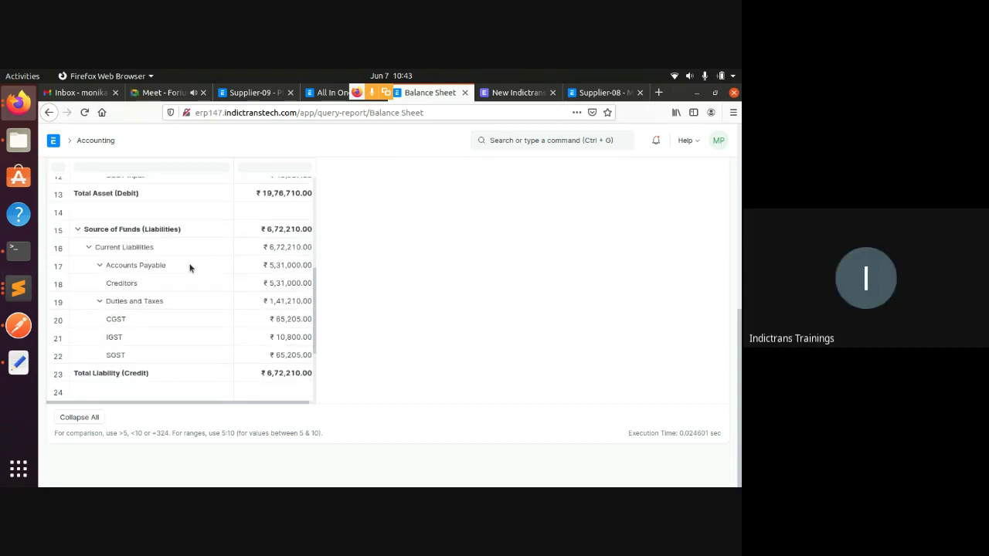
pyautogui.scroll(-1, 189, 268)
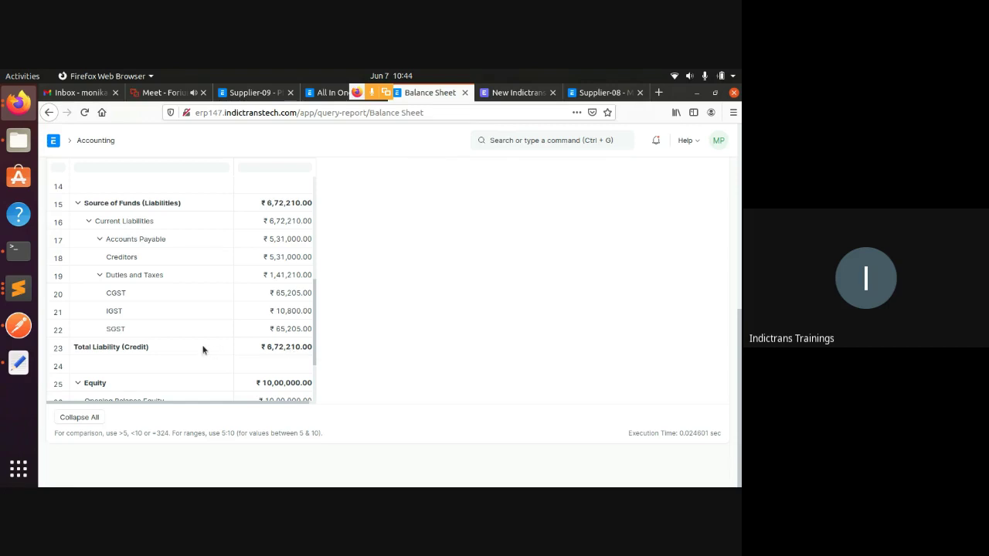
pyautogui.scroll(-1, 202, 350)
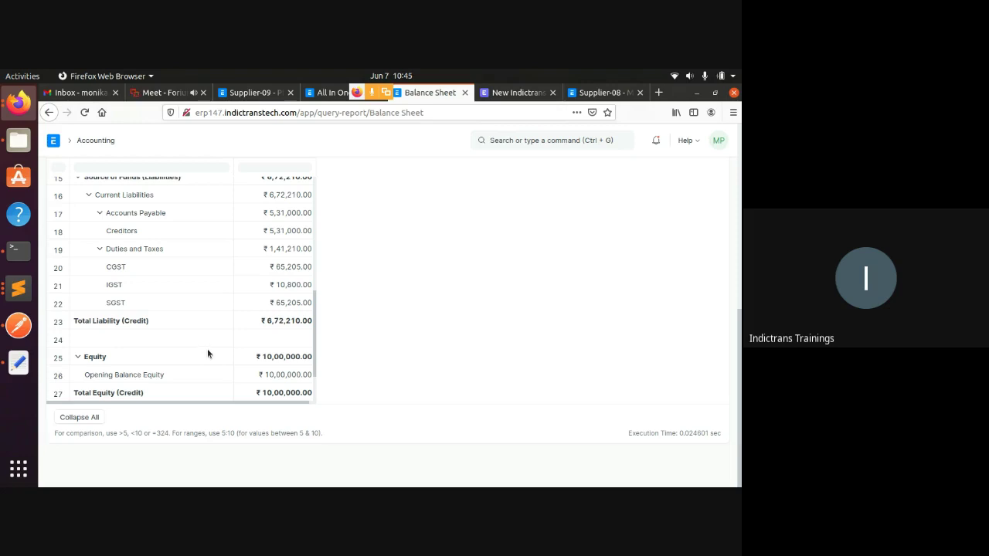
pyautogui.scroll(-2, 207, 353)
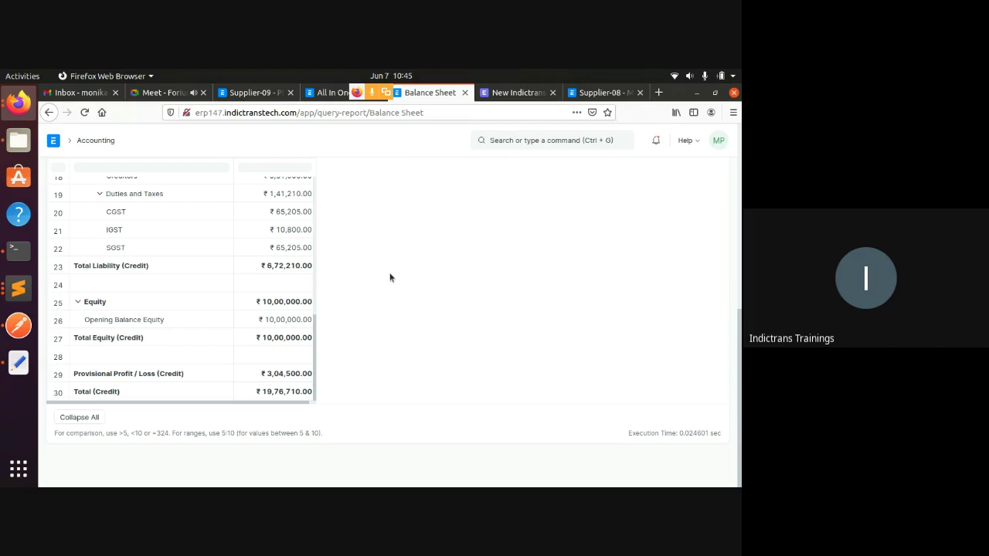
pyautogui.click(264, 93)
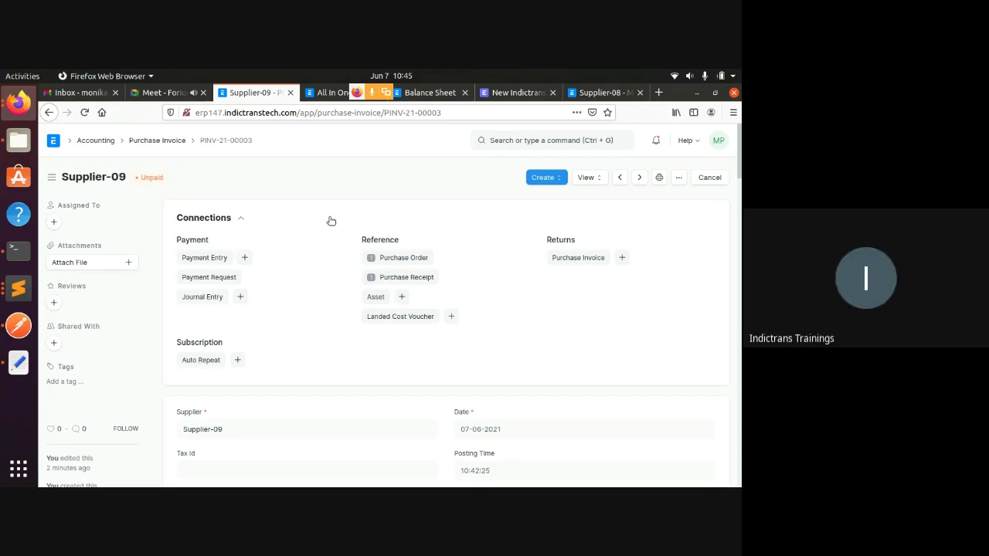
pyautogui.click(244, 259)
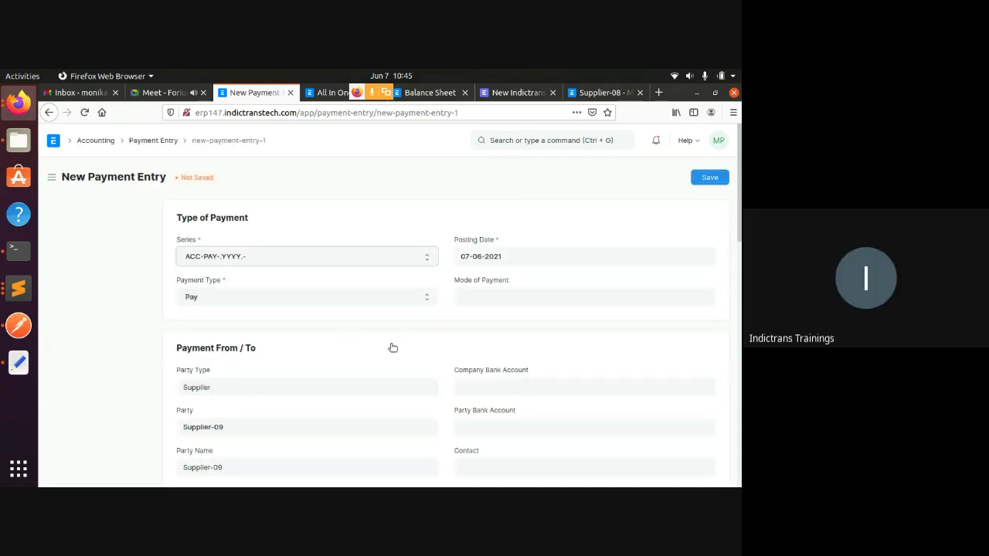
pyautogui.scroll(-5, 392, 348)
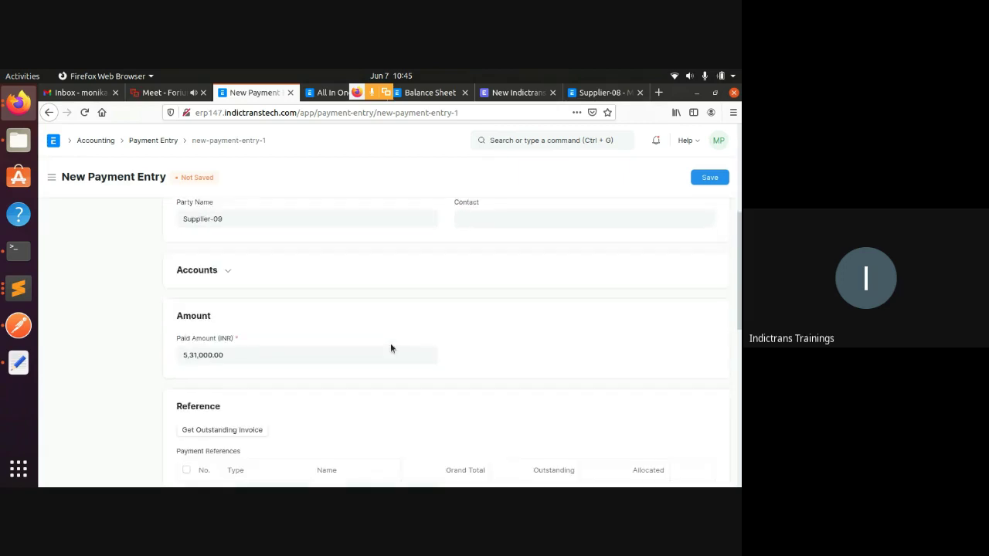
pyautogui.scroll(-3, 390, 347)
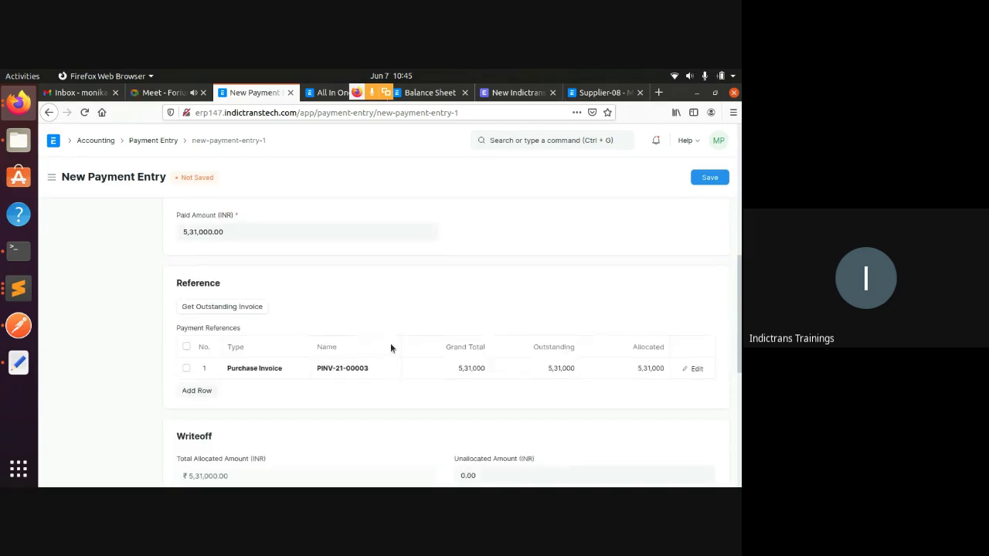
pyautogui.scroll(8, 391, 348)
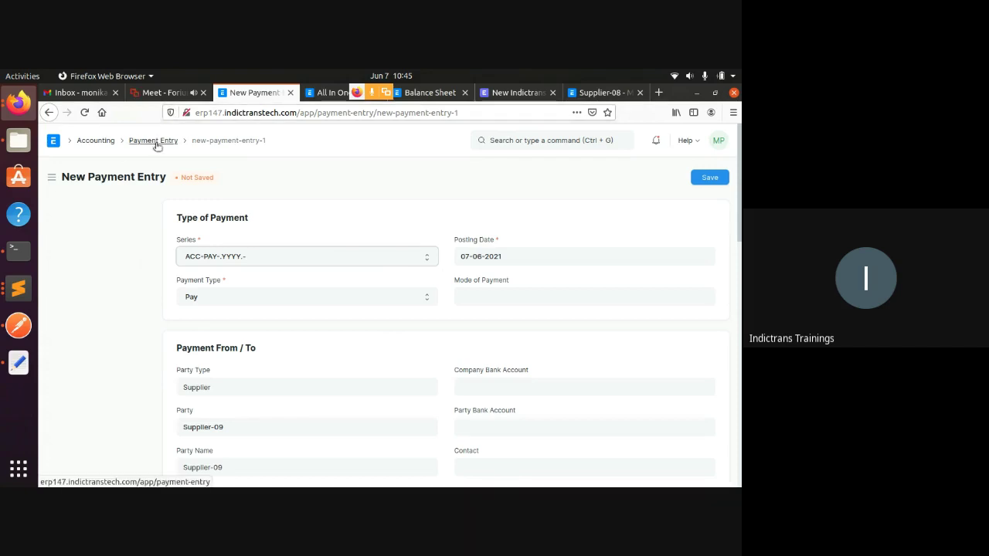
pyautogui.scroll(-1, 466, 309)
pyautogui.scroll(-1, 466, 312)
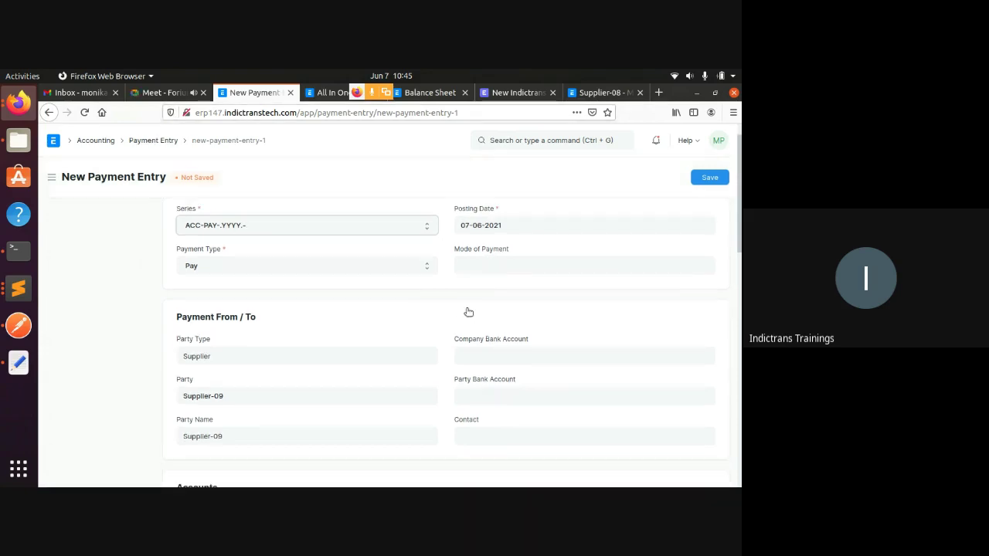
pyautogui.scroll(-2, 482, 279)
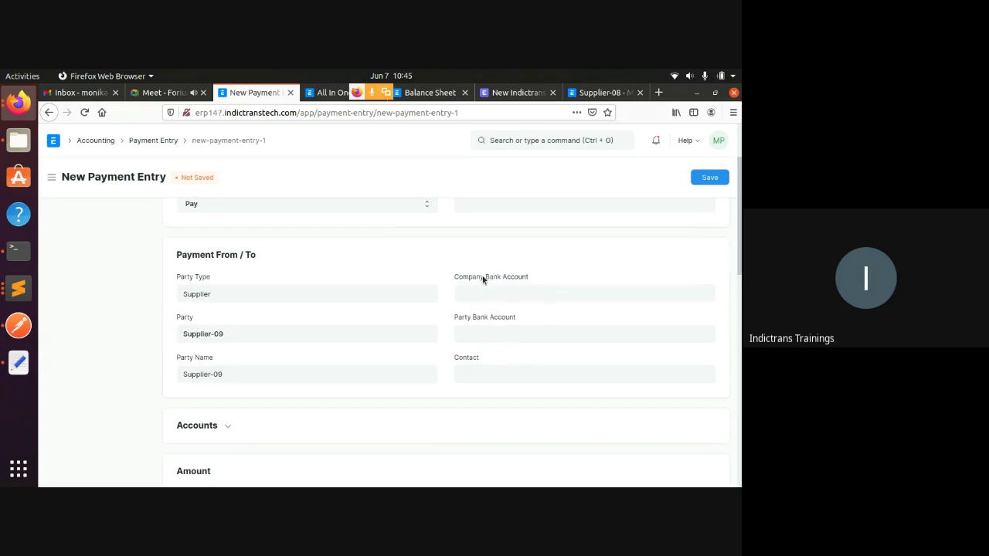
pyautogui.scroll(3, 437, 299)
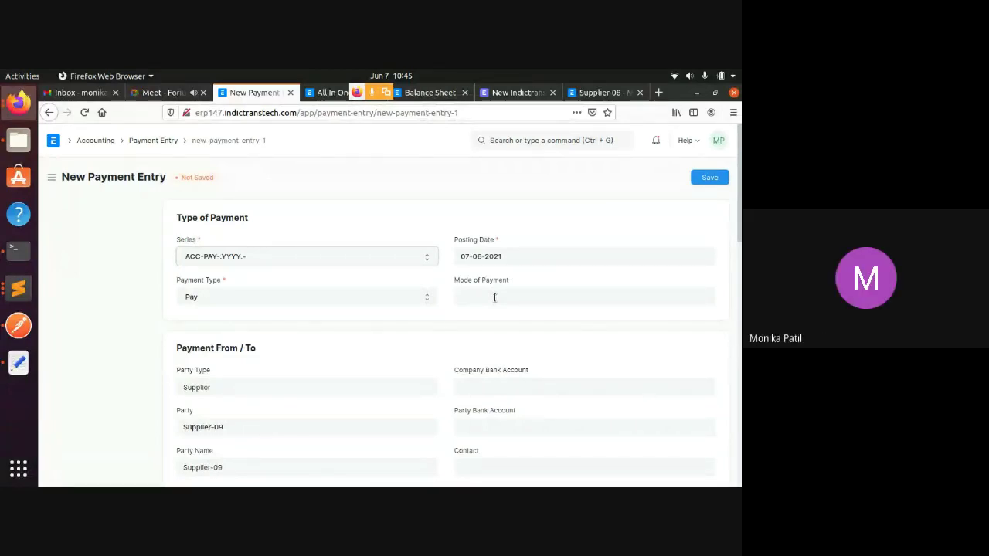
pyautogui.click(496, 296)
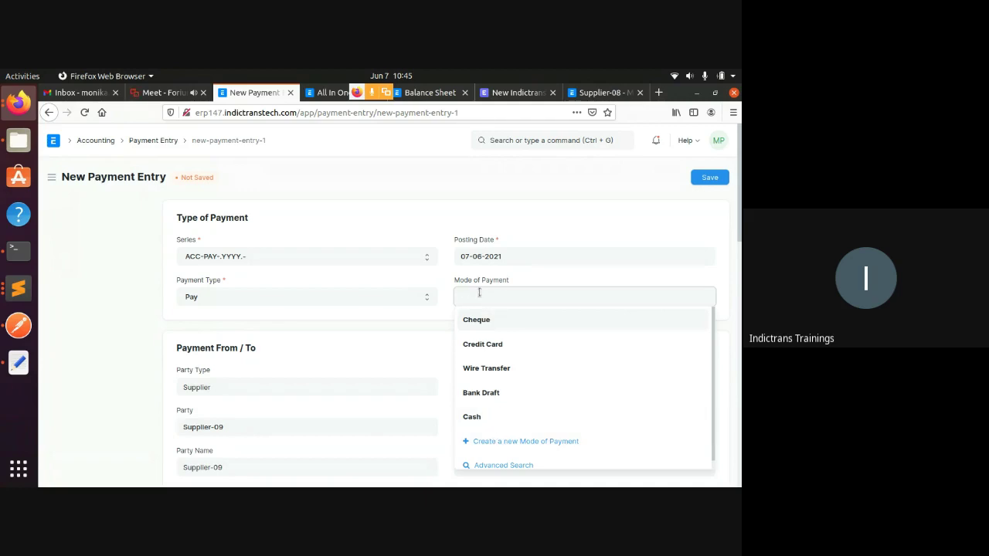
pyautogui.click(308, 292)
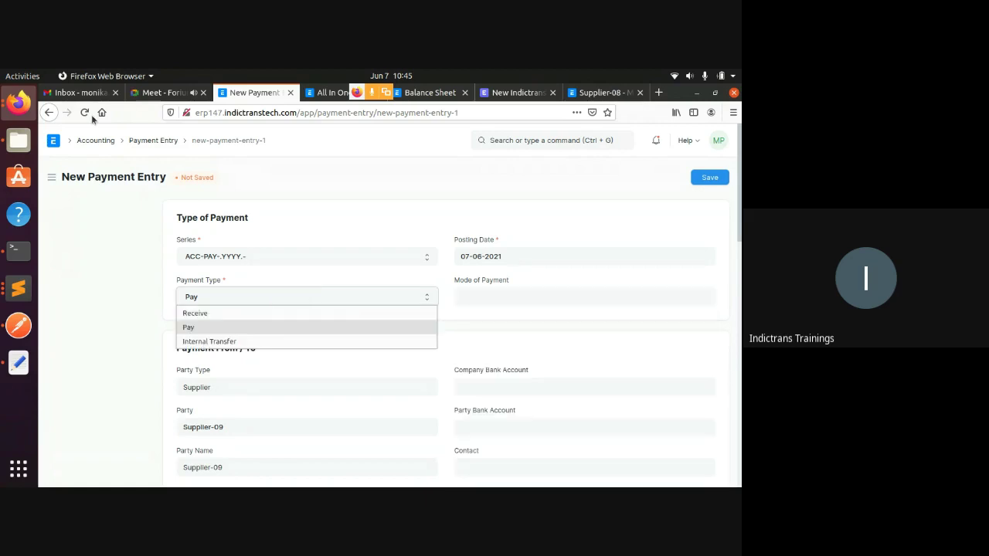
pyautogui.press('Escape')
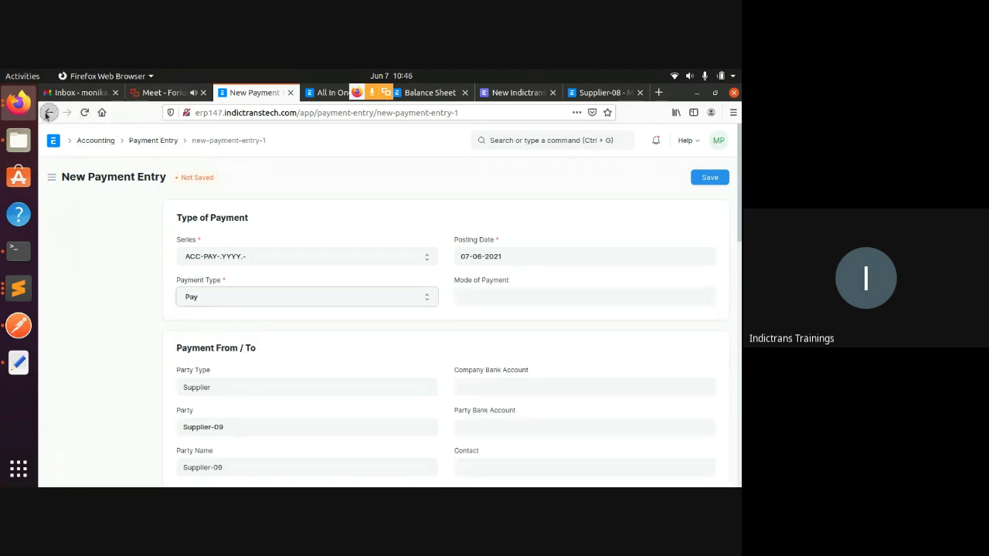
pyautogui.click(47, 113)
# - Search for "sales in", go to the Sales Invoice list, and open the unpaid Customer-03 invoice
pyautogui.click(520, 140)
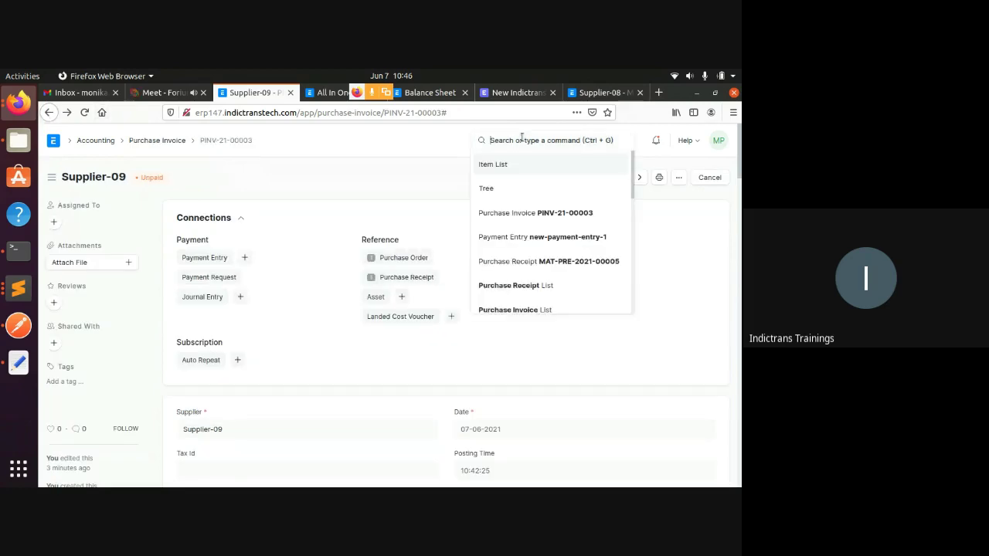
pyautogui.write('sa')
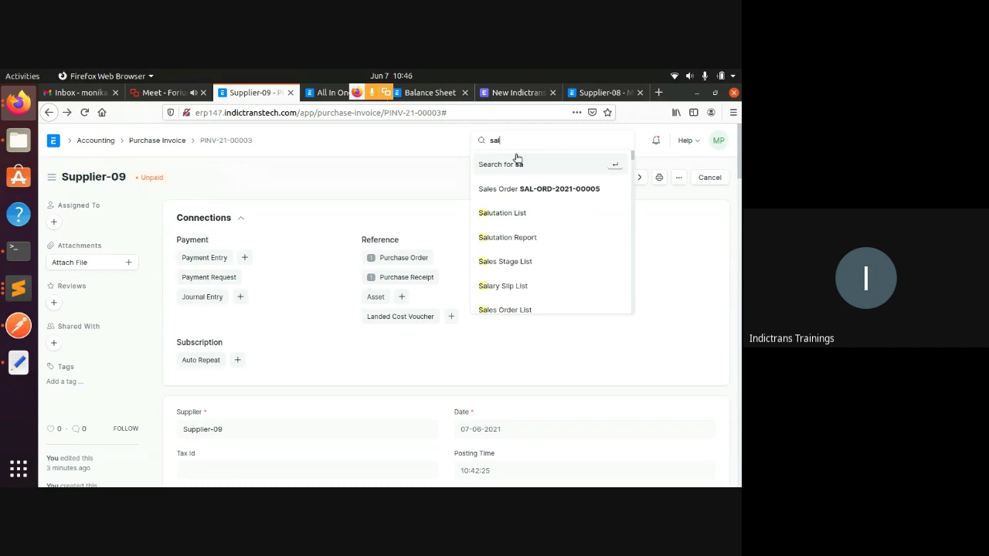
pyautogui.write('s')
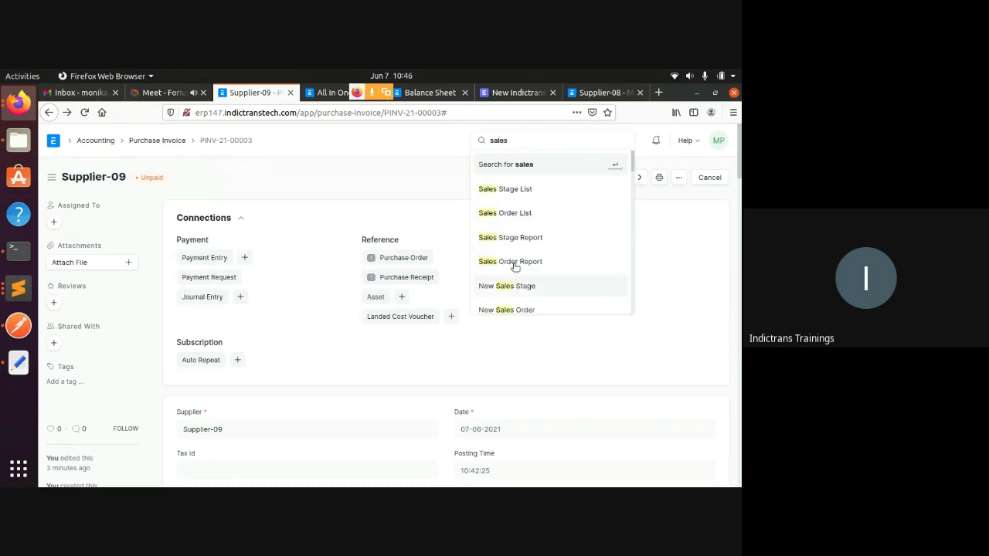
pyautogui.write(' in')
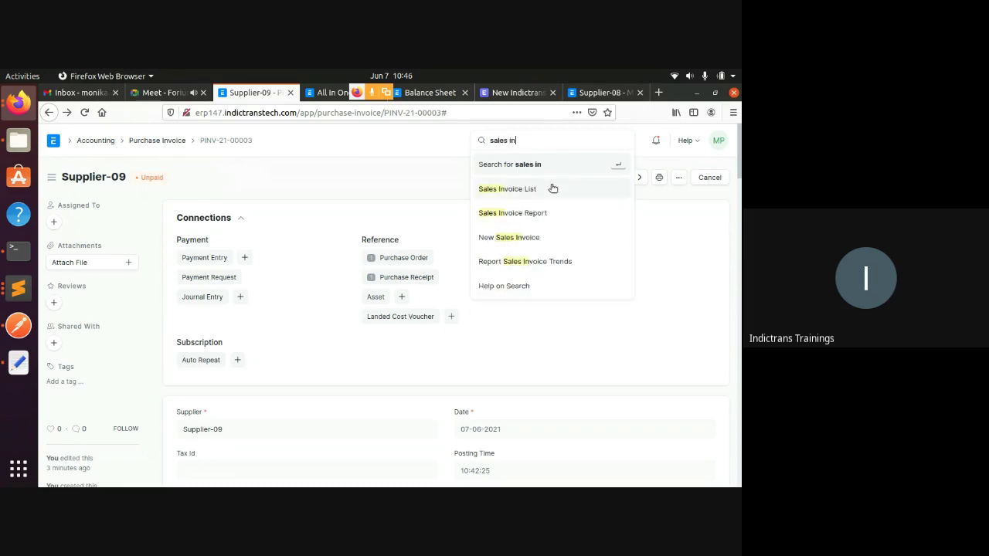
pyautogui.click(553, 186)
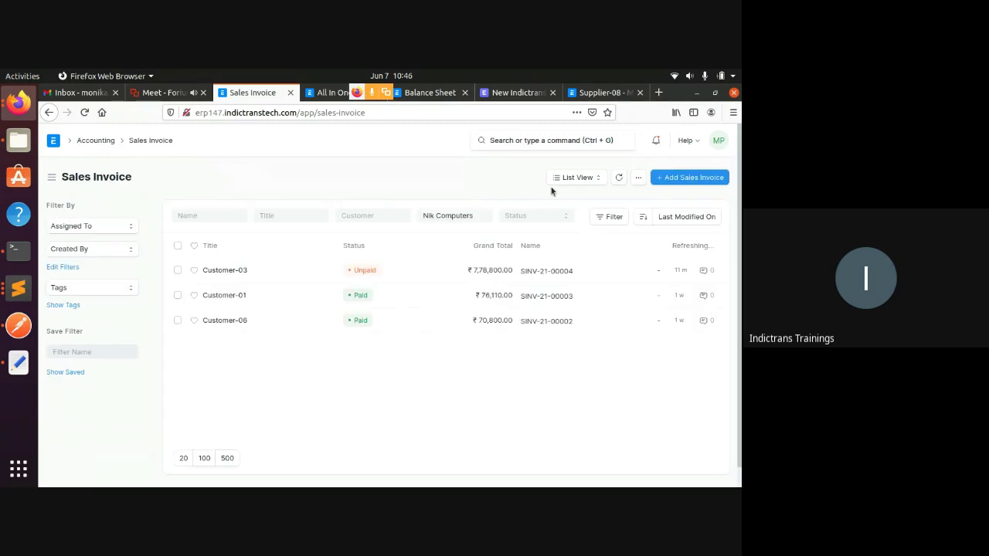
pyautogui.click(232, 272)
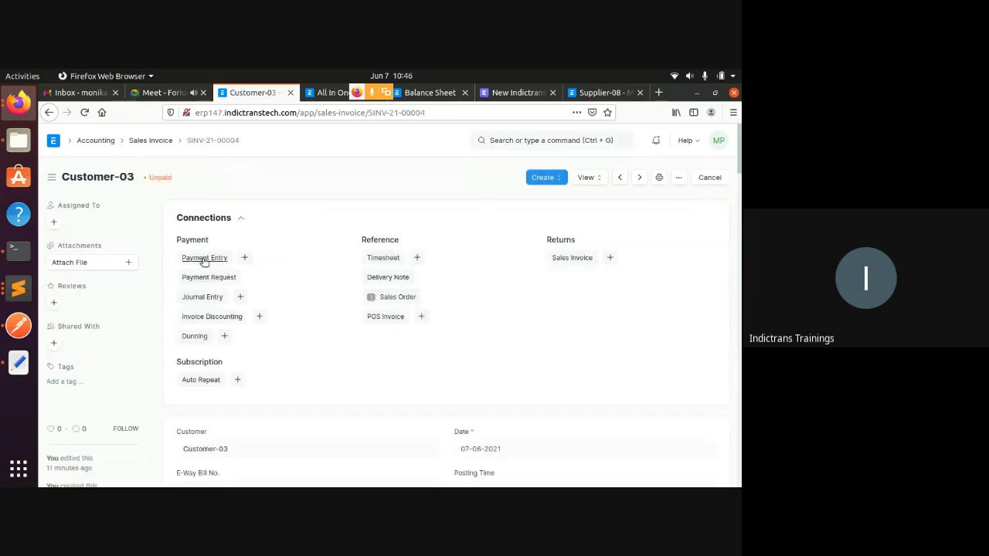
# - Create a payment entry from the Customer-03 sales invoice and check its paid amount, invoice reference and write-off details
pyautogui.click(243, 259)
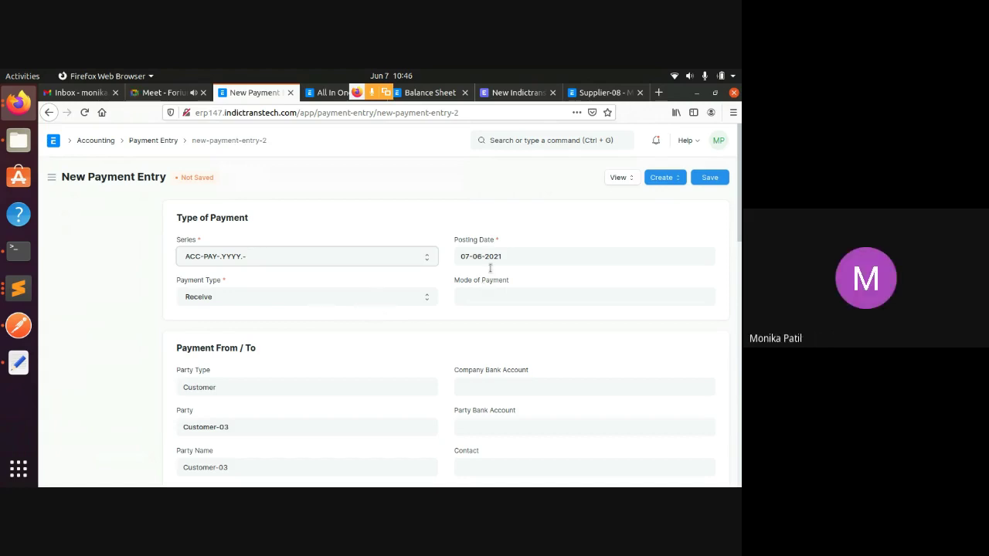
pyautogui.scroll(-5, 464, 309)
pyautogui.scroll(-3, 317, 278)
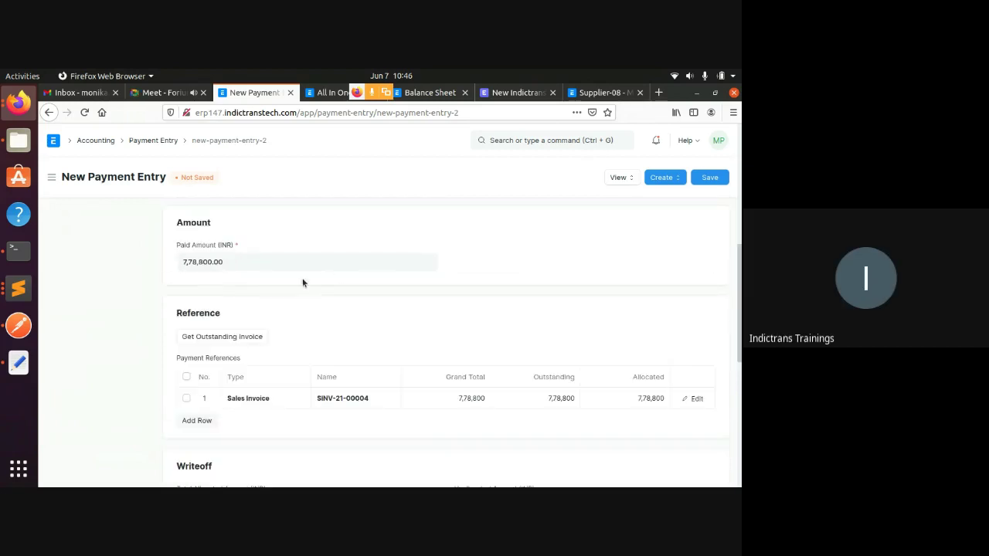
pyautogui.scroll(-2, 281, 281)
pyautogui.scroll(-5, 336, 359)
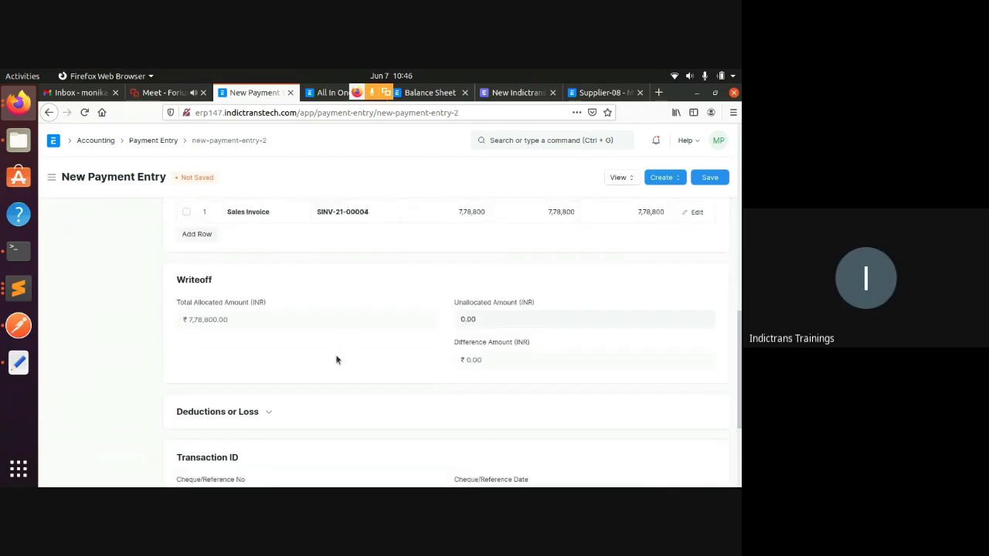
pyautogui.scroll(8, 337, 357)
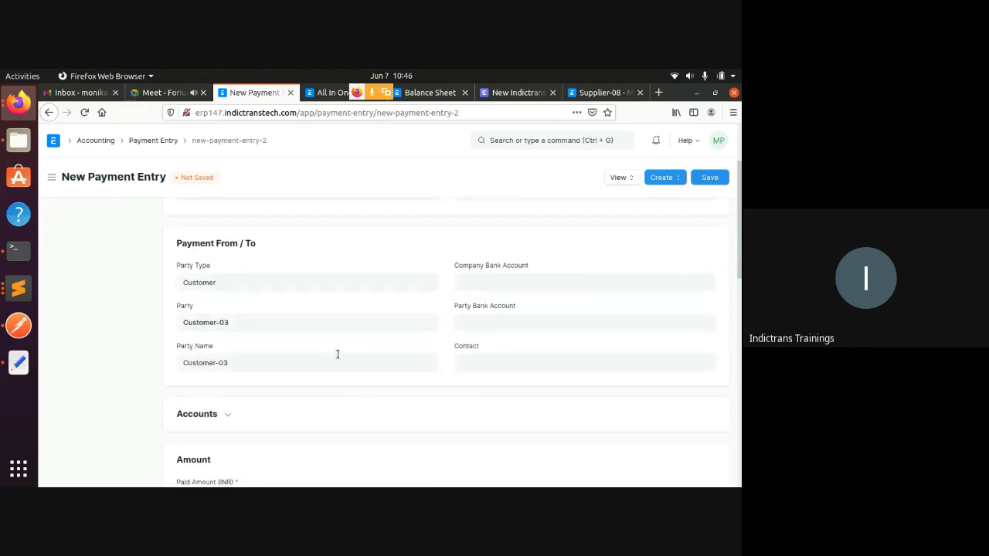
pyautogui.scroll(2, 339, 357)
pyautogui.scroll(1, 337, 358)
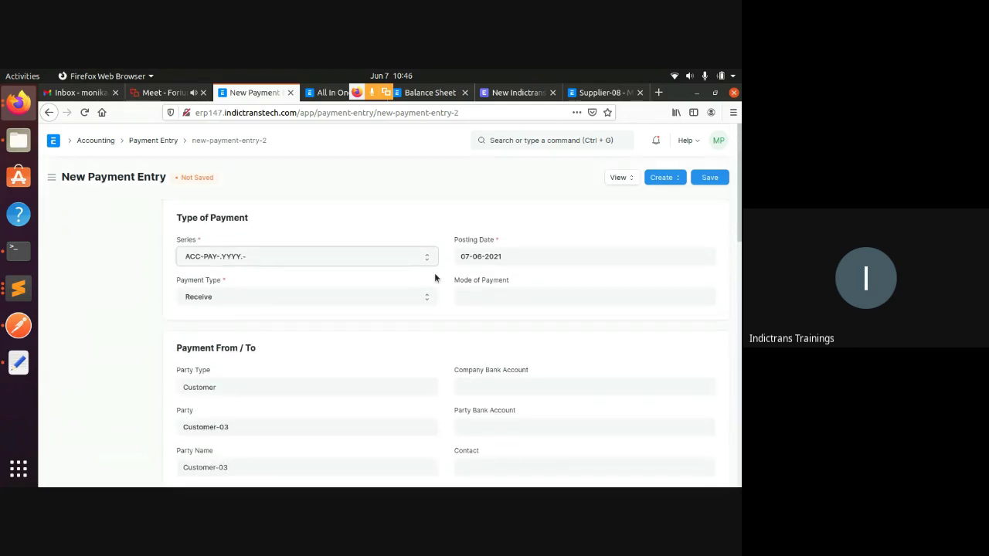
# - Try Cheque as the payment entry's mode of payment and dismiss the missing account message
pyautogui.click(468, 296)
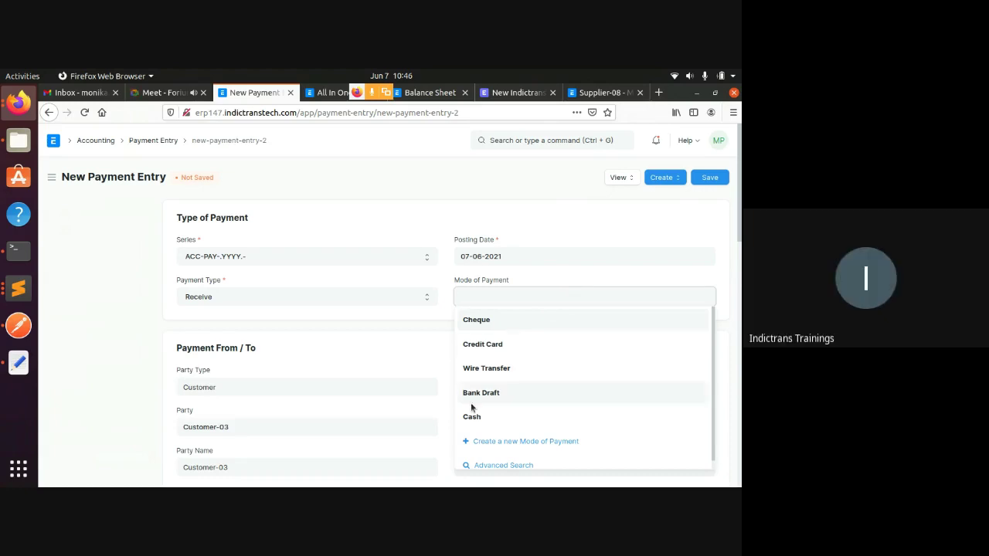
pyautogui.click(507, 323)
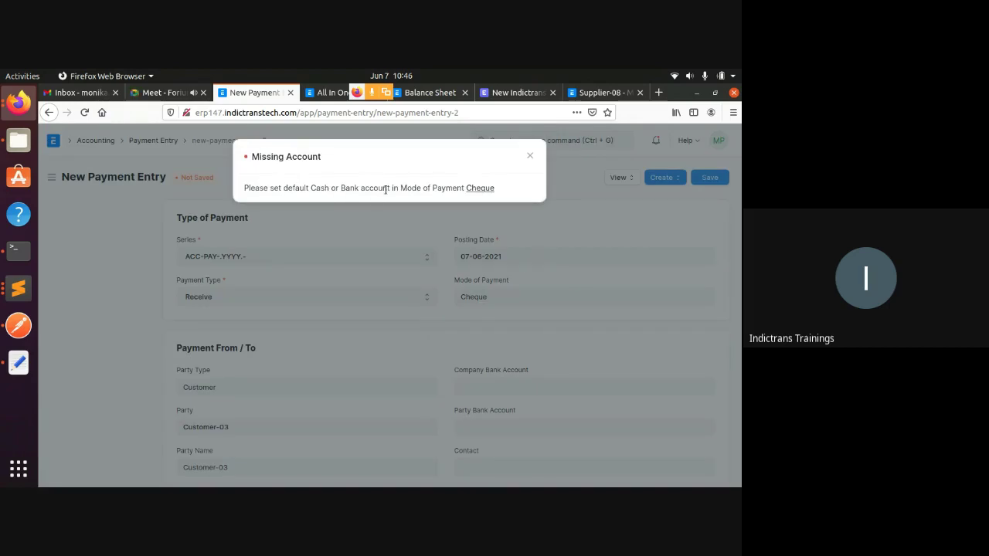
pyautogui.click(533, 158)
# - Replace the payment entry's mode of payment with Cash
pyautogui.click(496, 296)
pyautogui.doubleClick(497, 295)
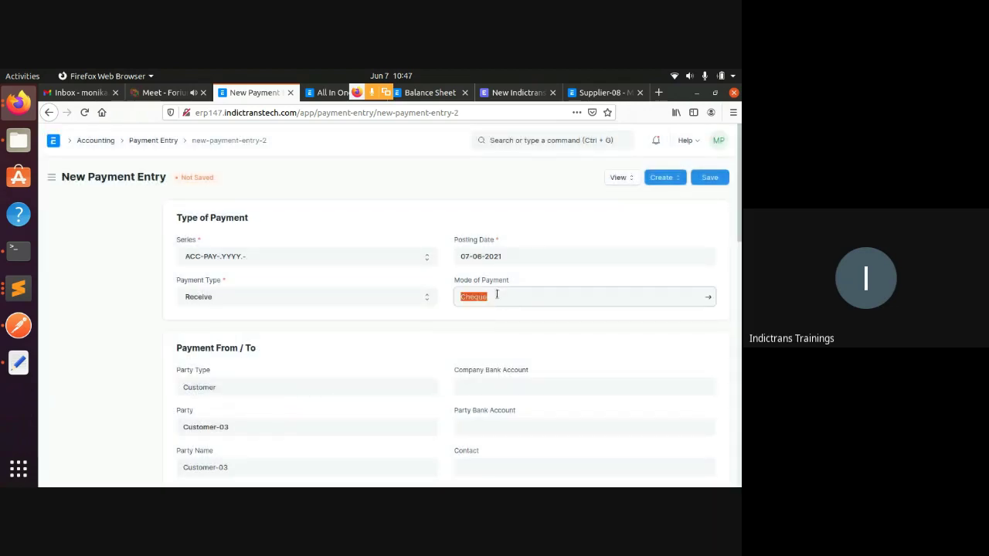
pyautogui.press('BackSpace')
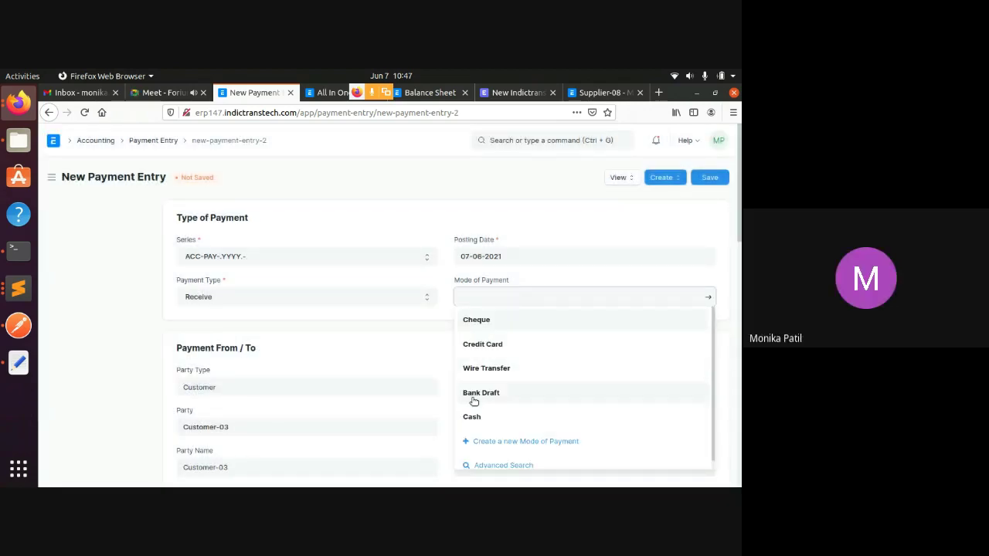
pyautogui.click(469, 418)
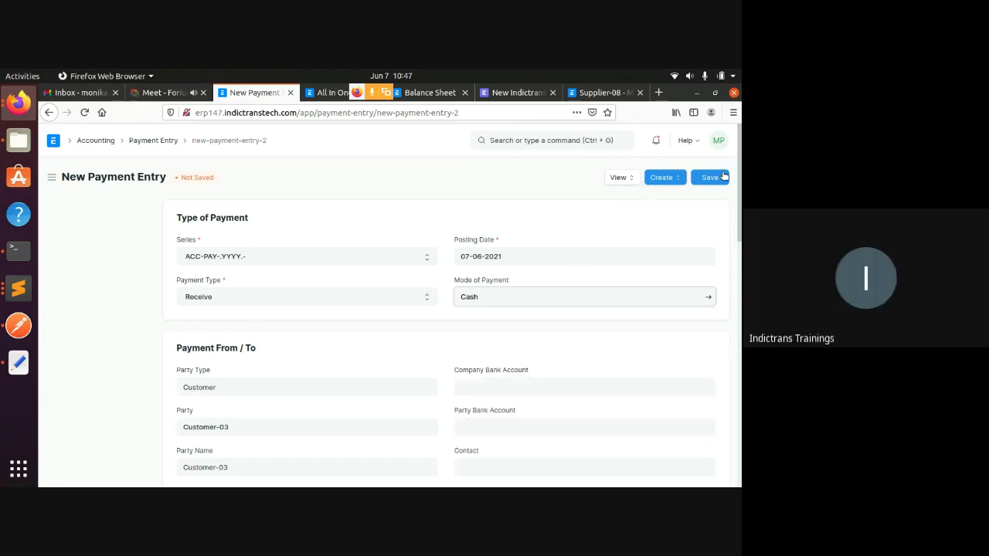
pyautogui.scroll(-1, 605, 259)
pyautogui.scroll(-1, 604, 259)
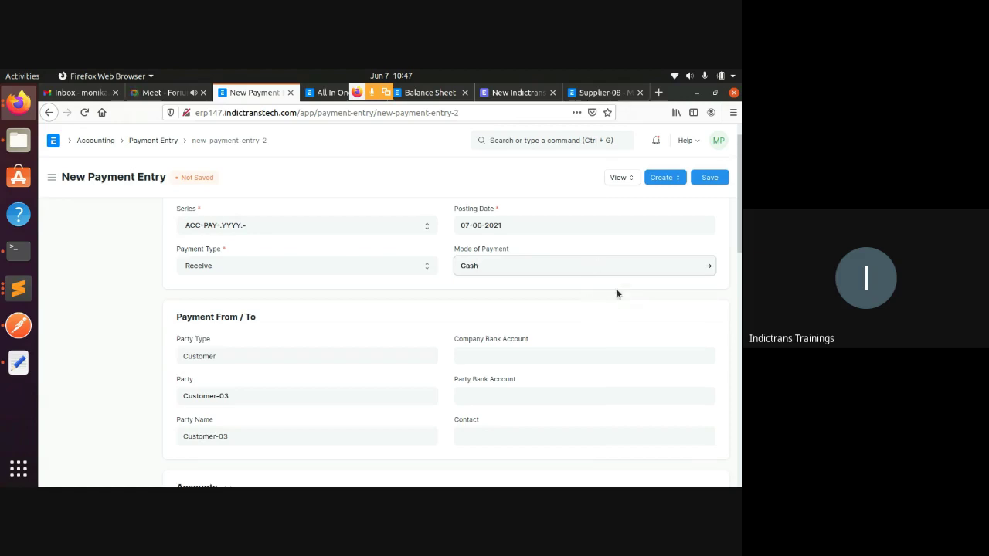
# - Clear the mode of payment and save the Customer-03 payment entry
pyautogui.doubleClick(545, 268)
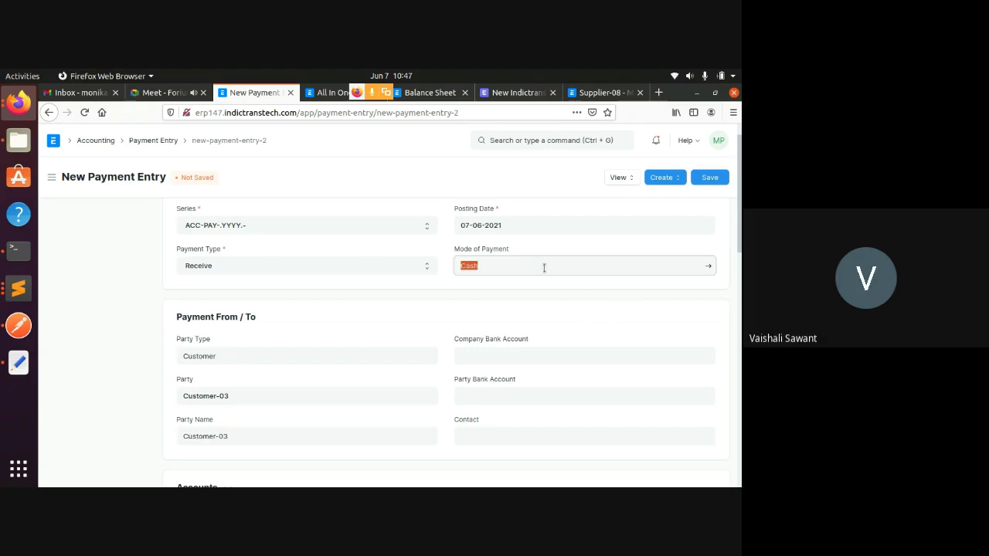
pyautogui.press('BackSpace')
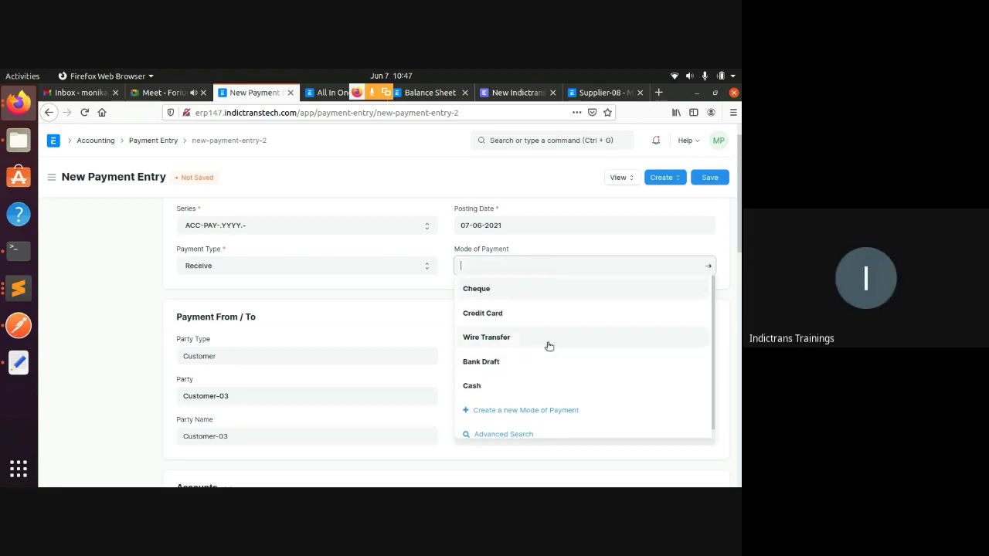
pyautogui.click(633, 229)
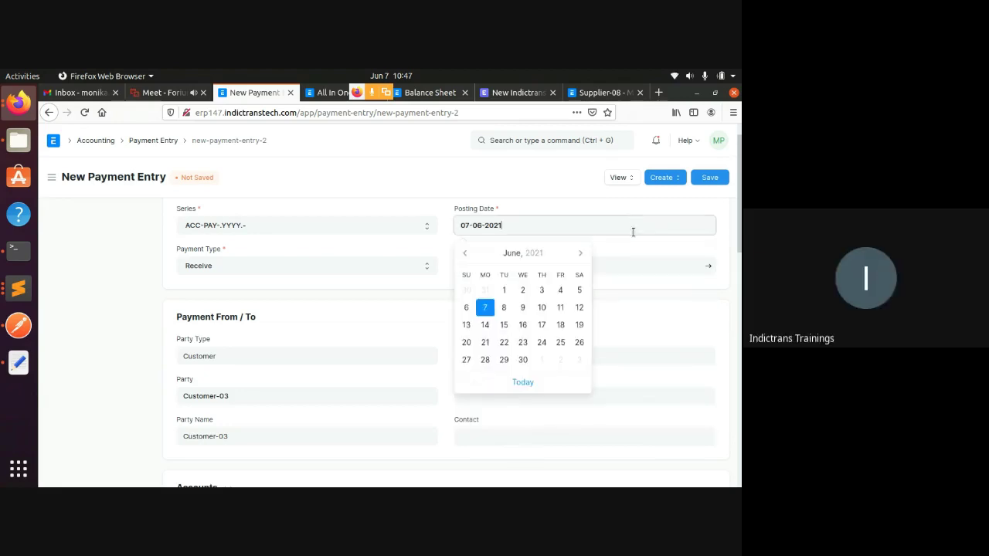
pyautogui.click(672, 320)
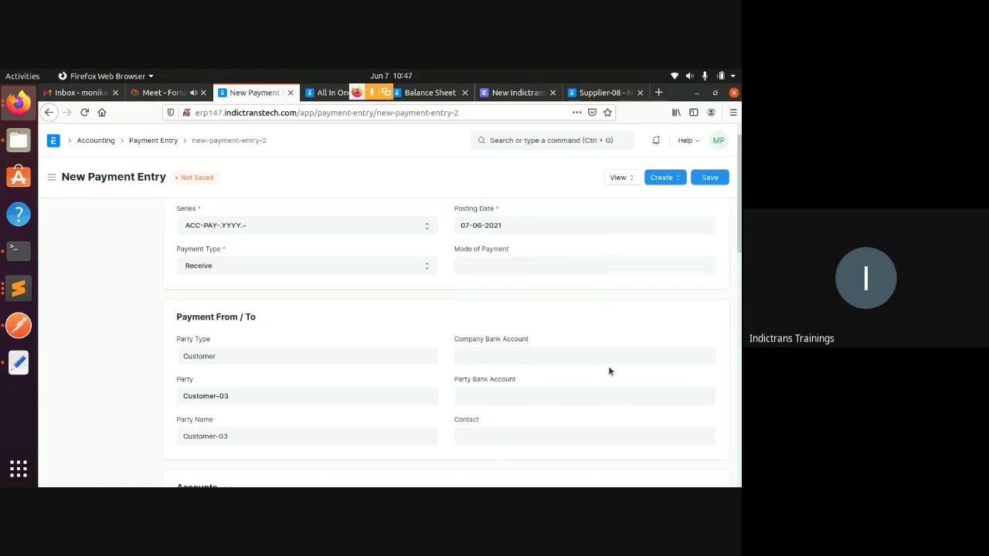
pyautogui.scroll(1, 607, 360)
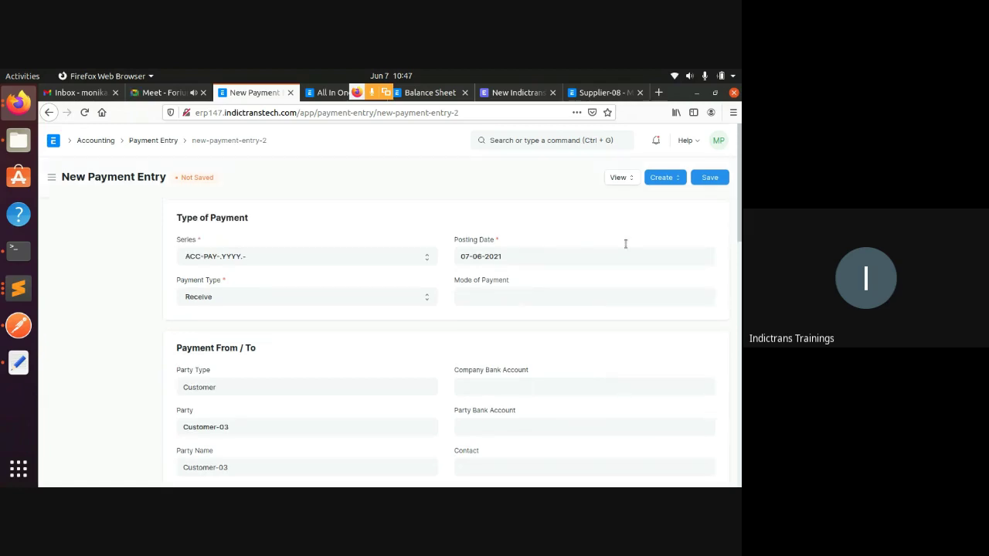
pyautogui.click(708, 178)
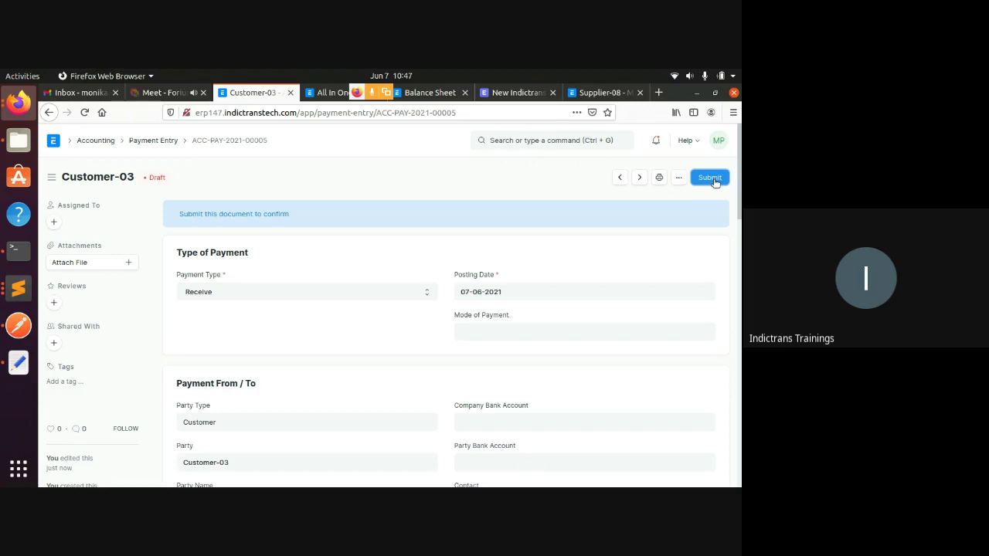
# - Expand the payment entry's Accounts section and check the party balance and the paid-from and paid-to accounts
pyautogui.scroll(-5, 678, 259)
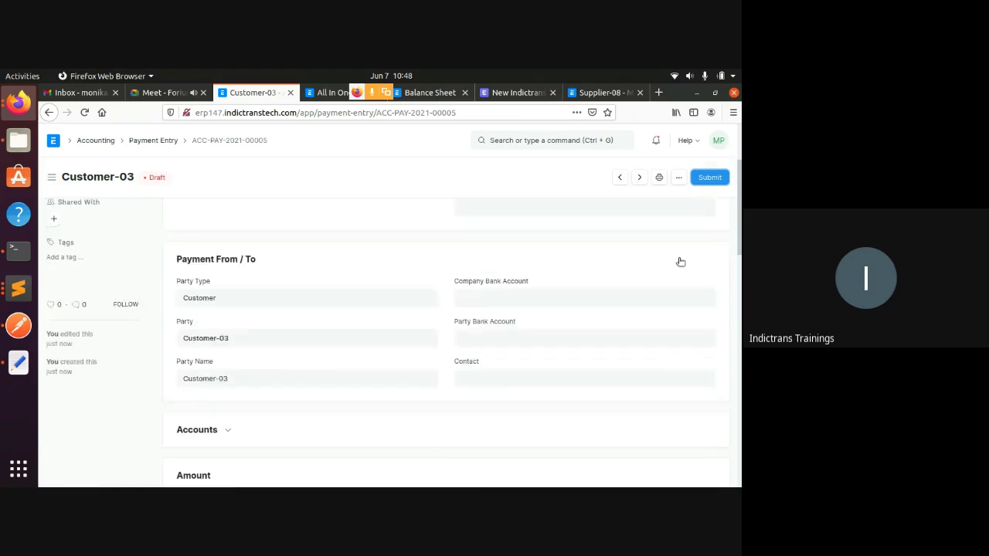
pyautogui.scroll(-3, 677, 263)
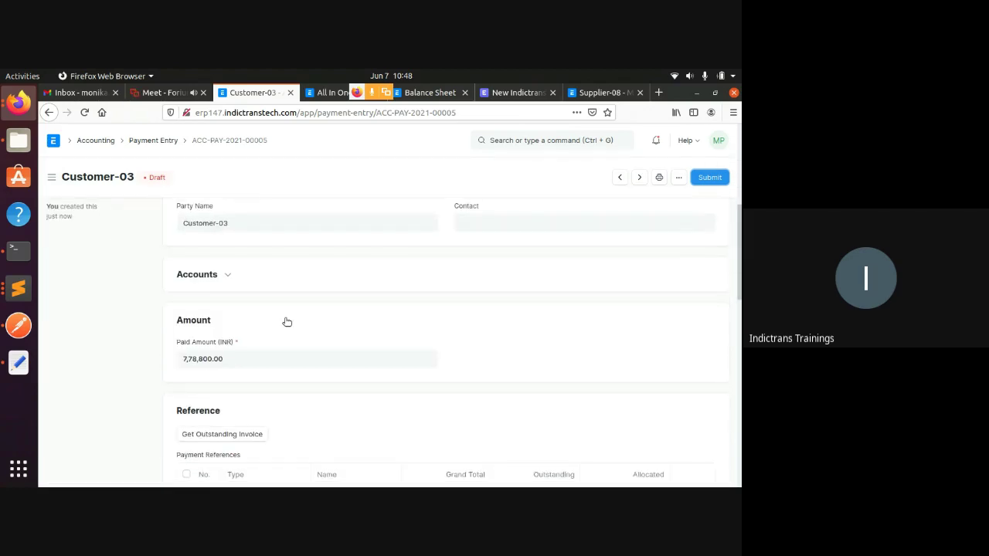
pyautogui.click(217, 275)
pyautogui.scroll(-1, 244, 297)
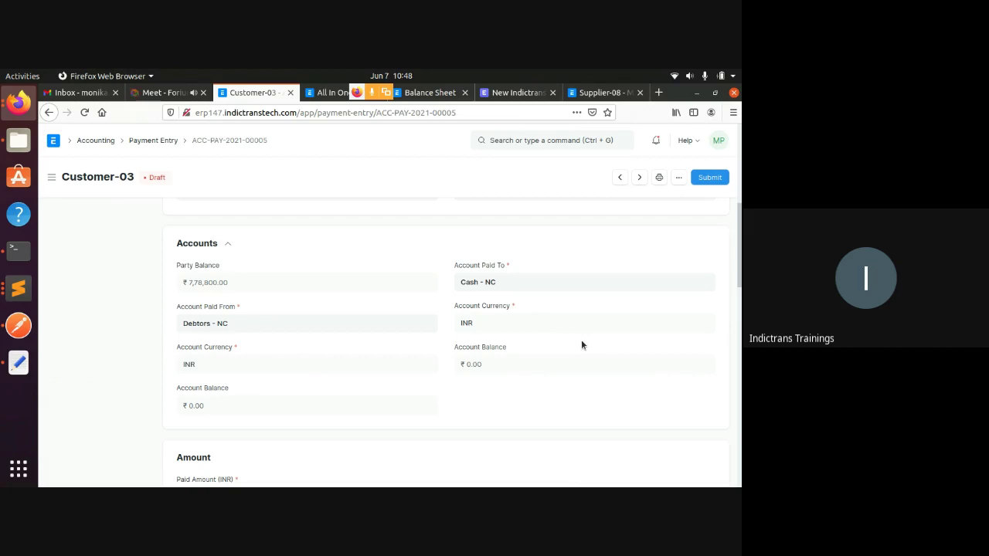
# - Set the mode of payment to Cheque in the draft payment entry
pyautogui.scroll(3, 581, 346)
pyautogui.scroll(5, 581, 345)
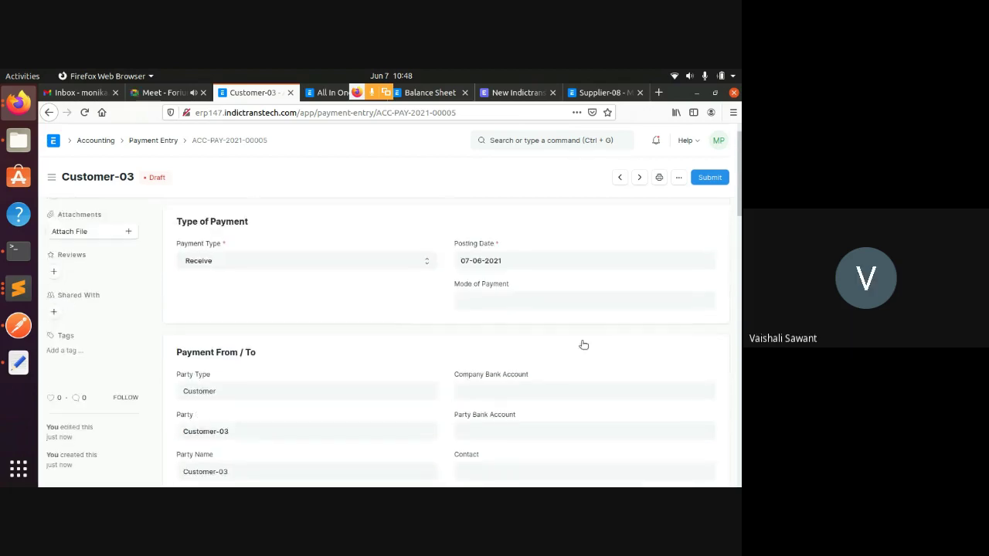
pyautogui.scroll(-1, 533, 265)
pyautogui.click(534, 265)
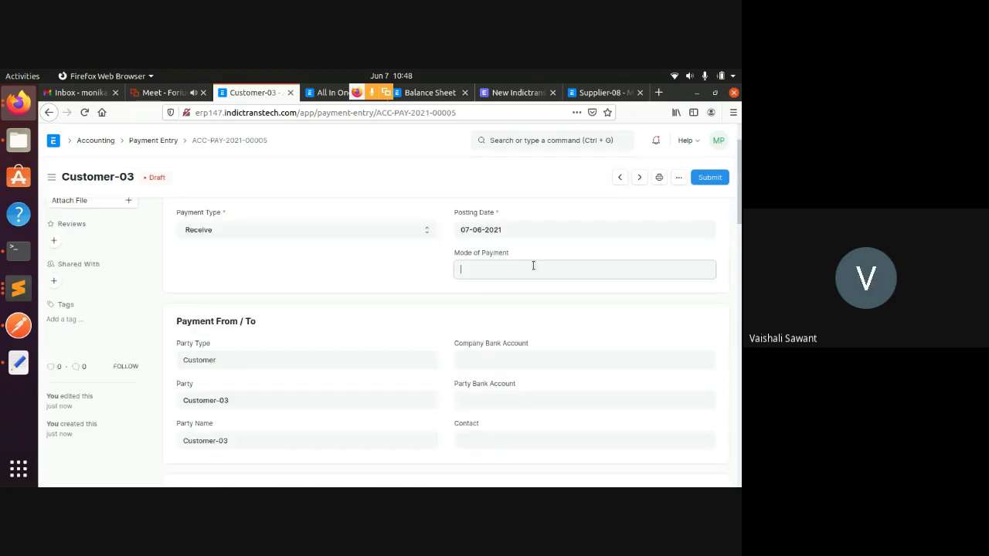
pyautogui.click(502, 297)
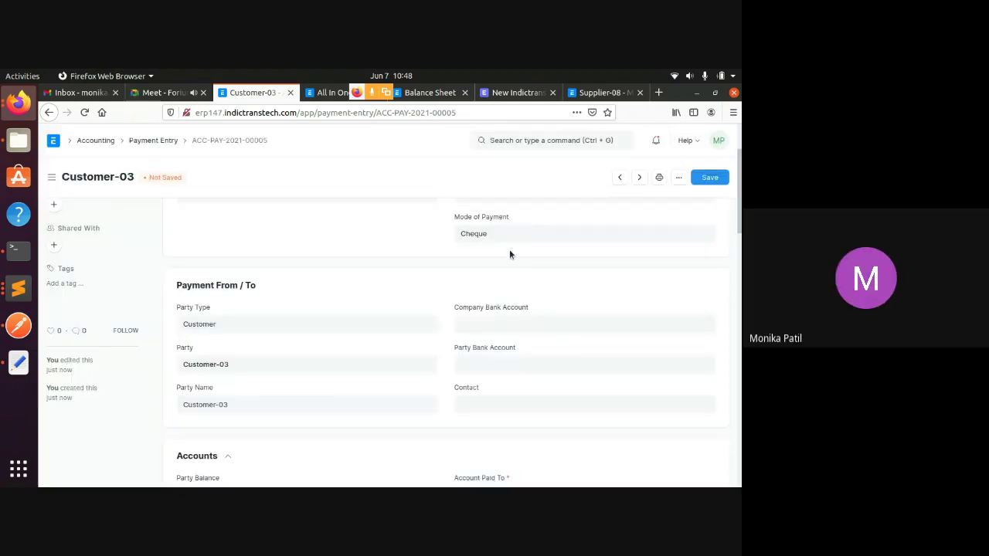
# - Check the party and account details, and reload the payment entry to discard the unsaved mode of payment
pyautogui.scroll(-2, 506, 253)
pyautogui.scroll(1, 467, 273)
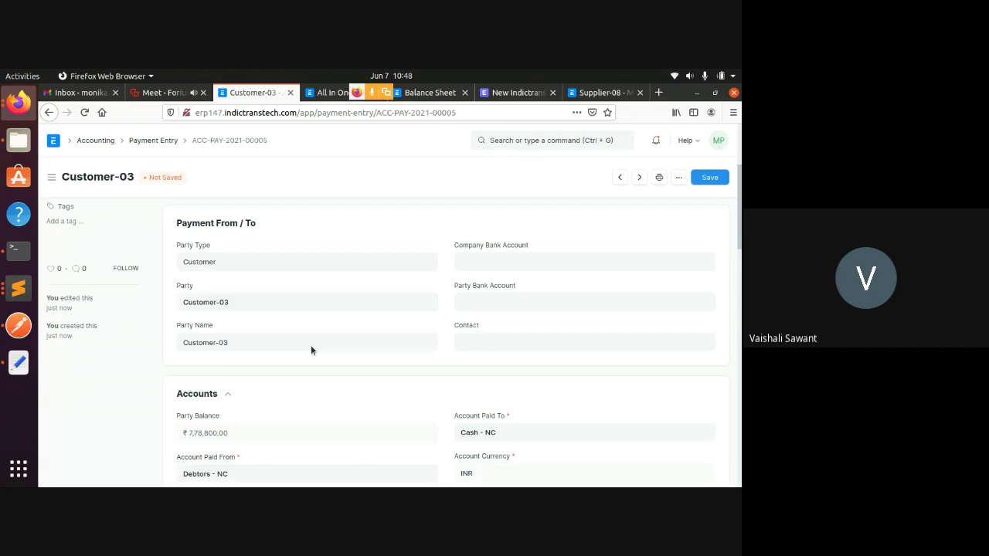
pyautogui.scroll(-3, 319, 332)
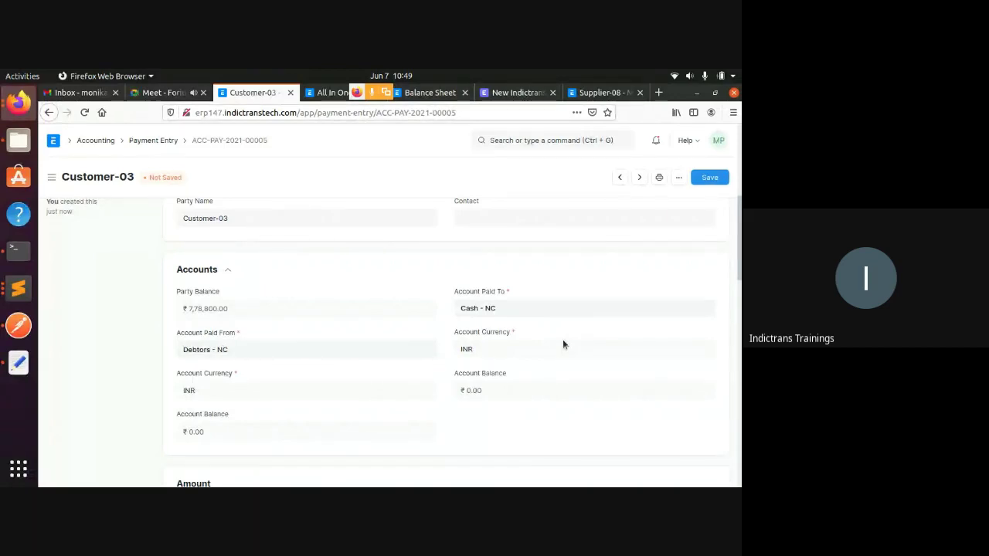
pyautogui.scroll(4, 565, 342)
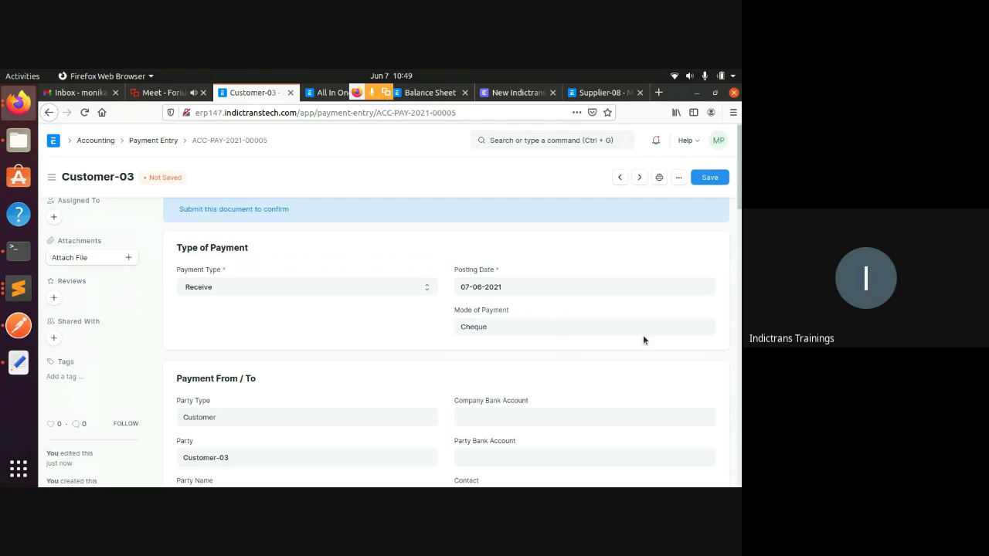
pyautogui.scroll(-3, 636, 327)
pyautogui.scroll(3, 611, 326)
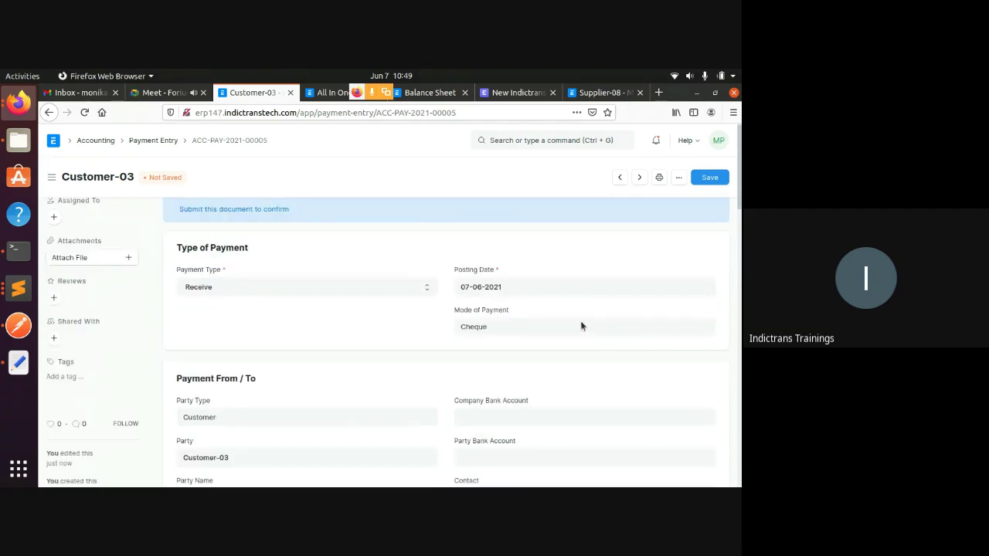
pyautogui.click(84, 113)
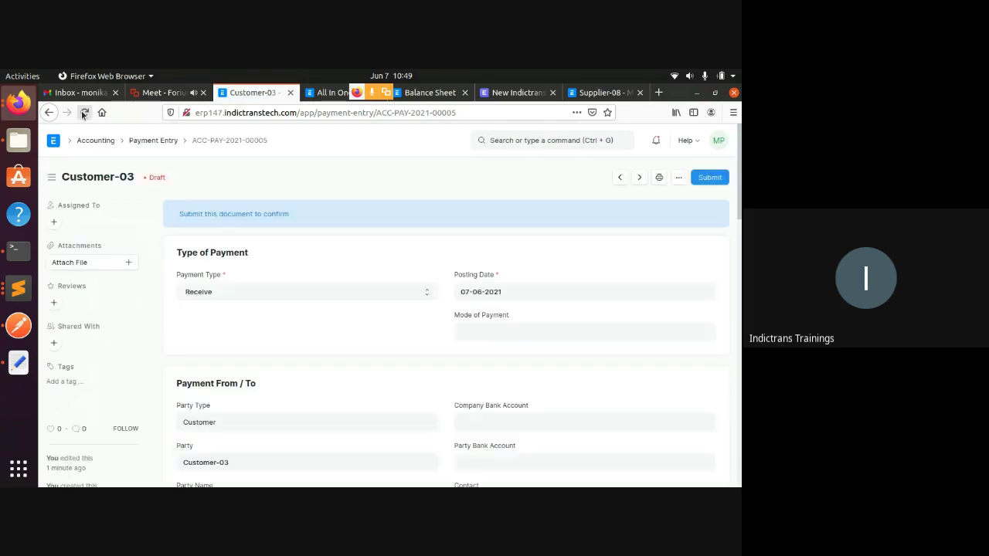
# - Review the payment entry's mode of payment options, invoice reference, write-off amounts and cheque reference fields
pyautogui.scroll(-10, 441, 357)
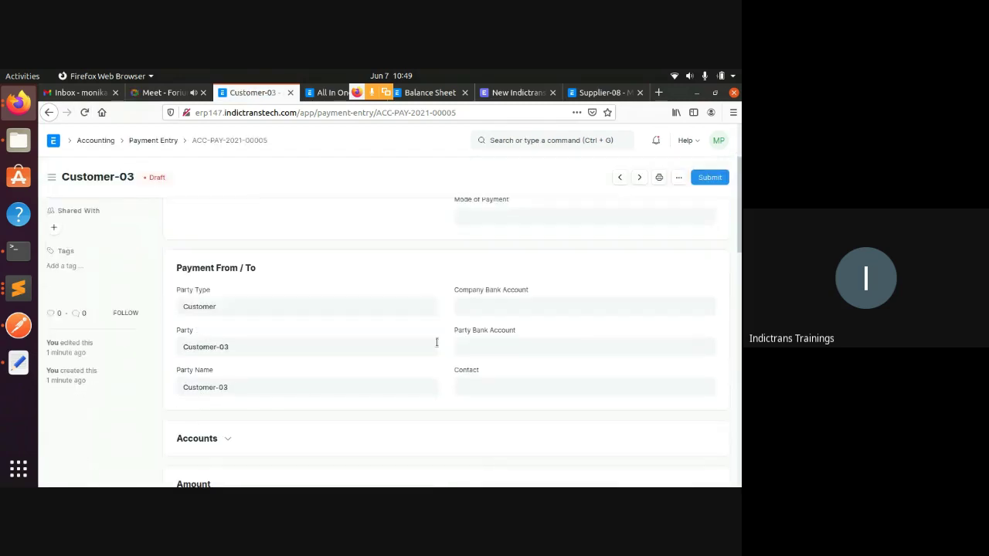
pyautogui.scroll(10, 437, 342)
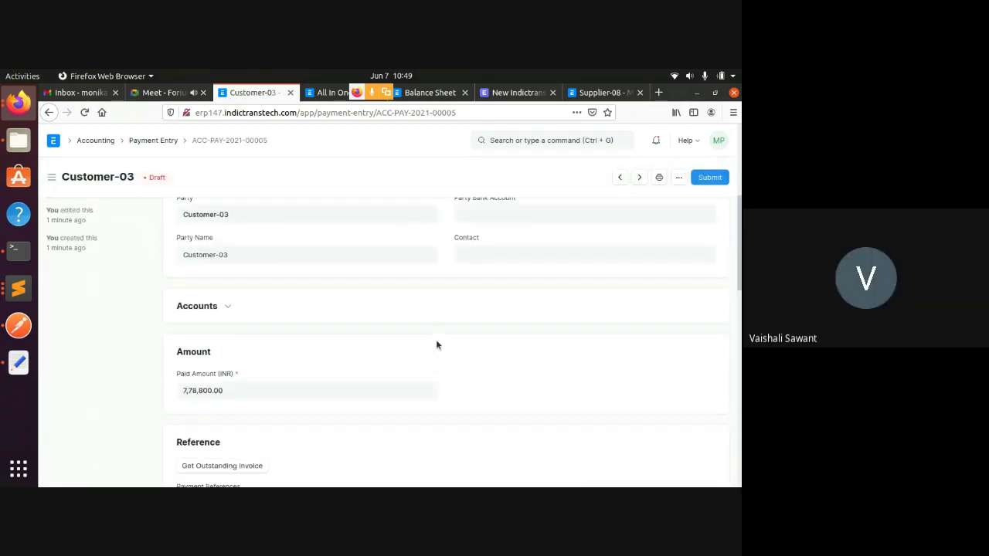
pyautogui.click(478, 298)
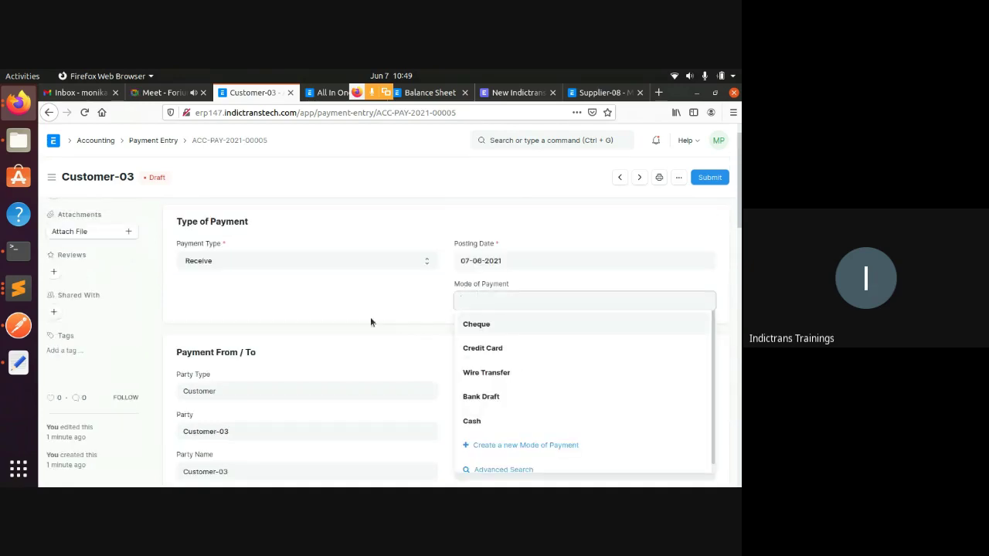
pyautogui.click(387, 296)
pyautogui.scroll(-3, 439, 309)
pyautogui.scroll(-10, 441, 307)
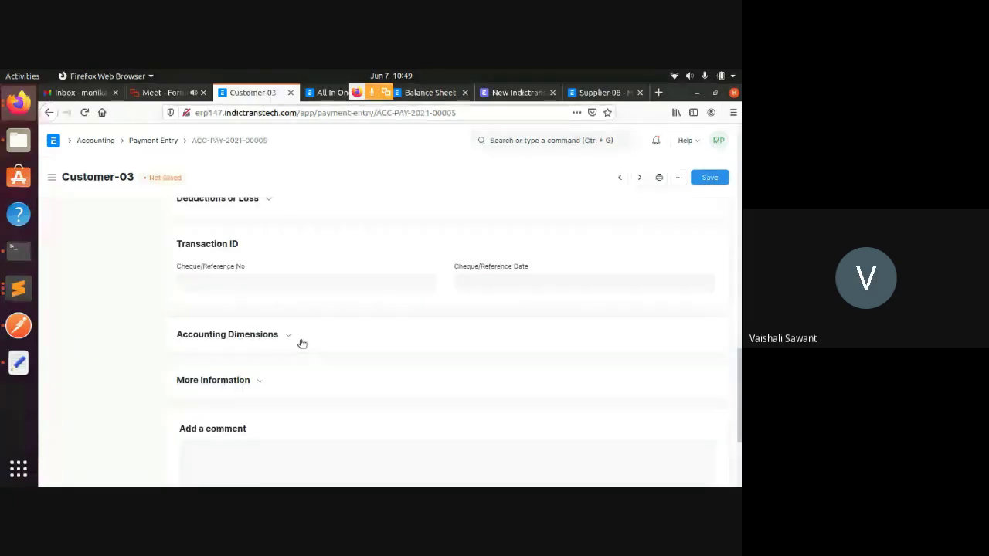
pyautogui.scroll(3, 301, 342)
pyautogui.scroll(3, 300, 345)
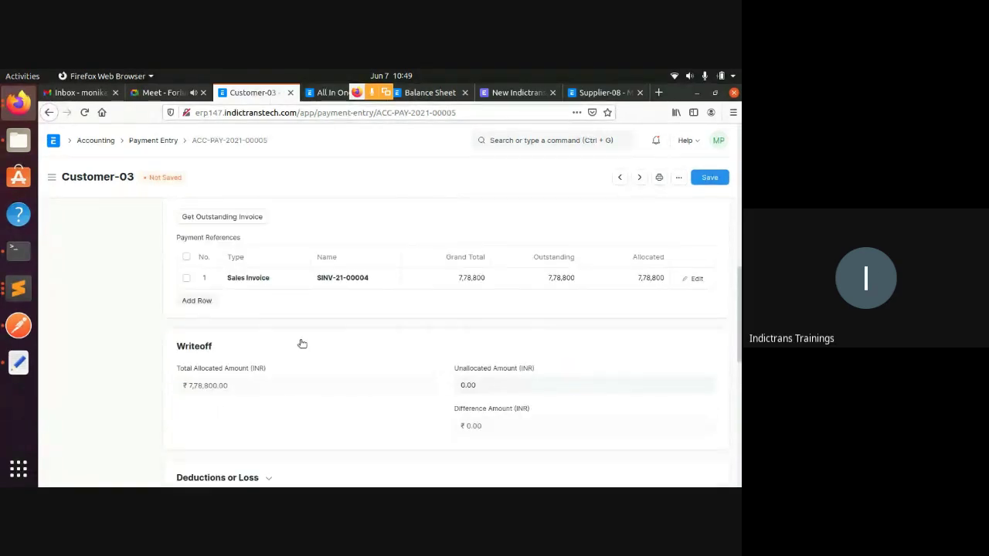
pyautogui.scroll(-3, 300, 344)
pyautogui.scroll(-5, 301, 344)
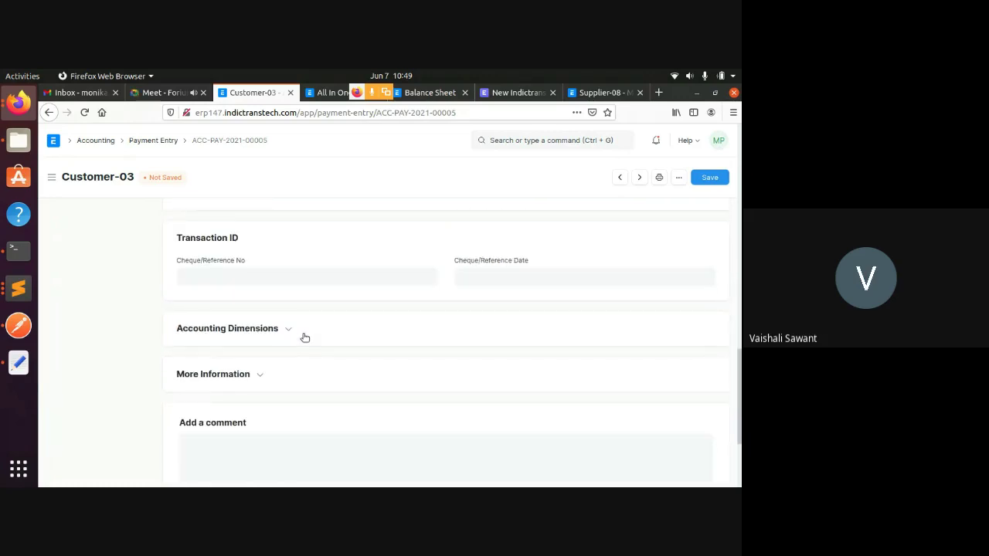
# - Check the Accounting Dimensions fields and the choices offered for the company bank account
pyautogui.click(286, 210)
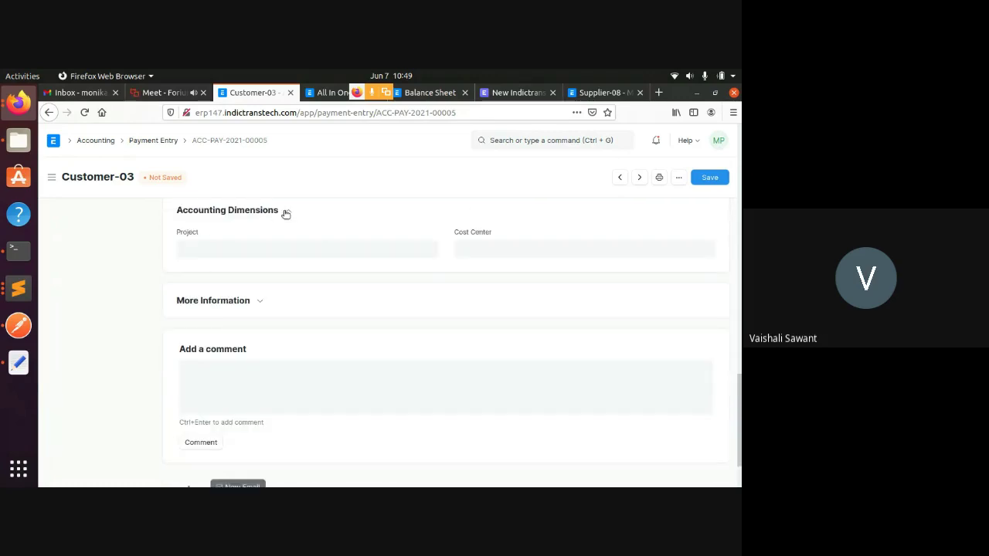
pyautogui.click(286, 210)
pyautogui.scroll(4, 339, 288)
pyautogui.scroll(8, 340, 287)
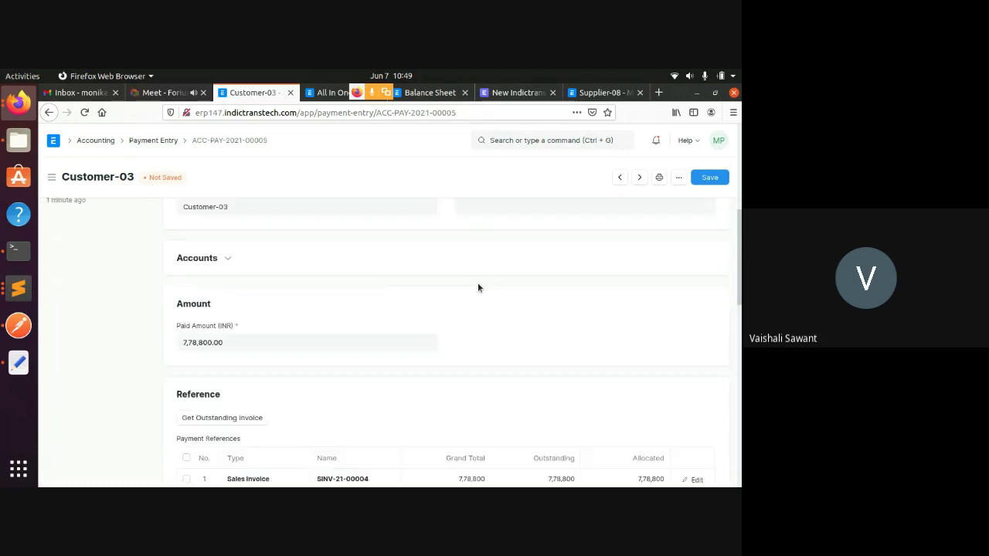
pyautogui.scroll(2, 480, 247)
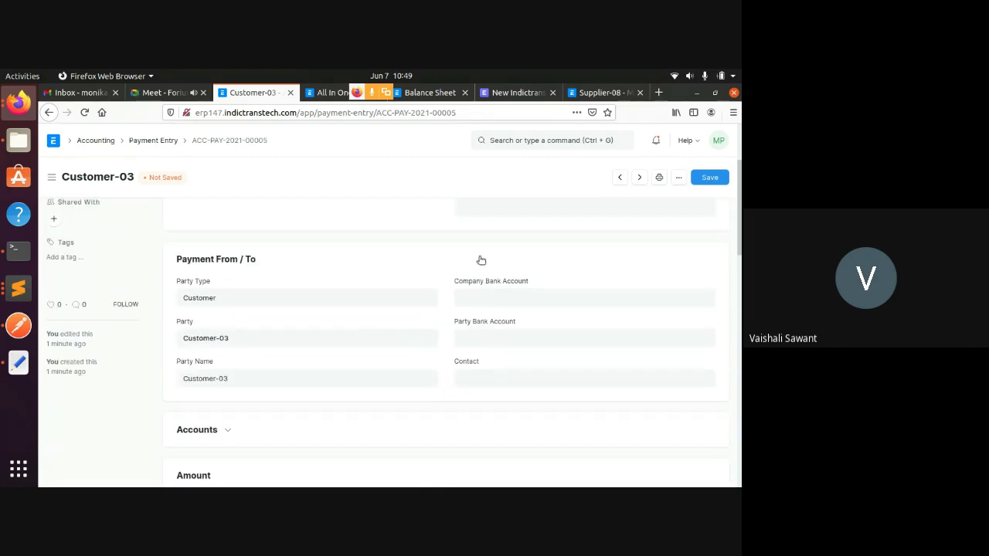
pyautogui.click(488, 292)
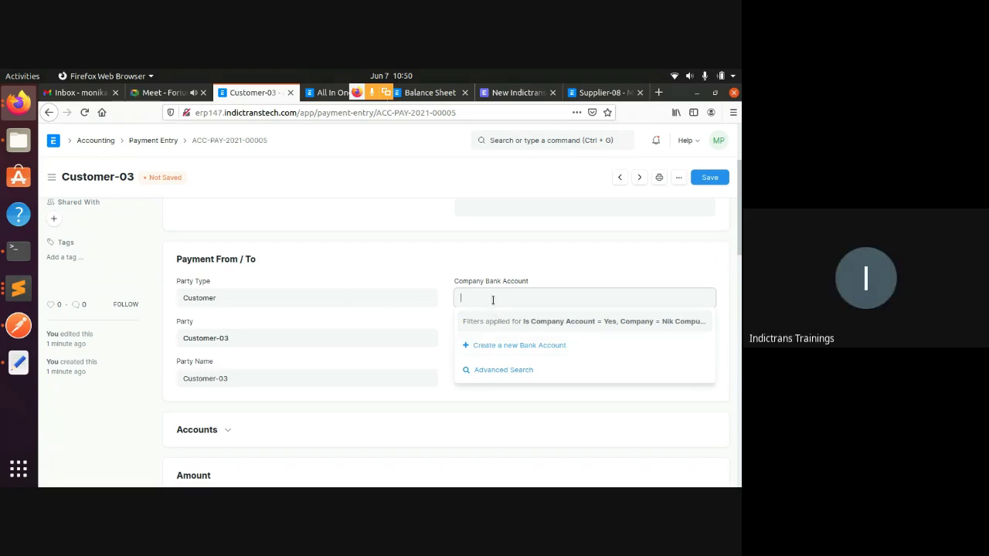
pyautogui.scroll(2, 493, 299)
# - Find the company list from the Balance Sheet page and open the Nik Computers company record
pyautogui.click(421, 93)
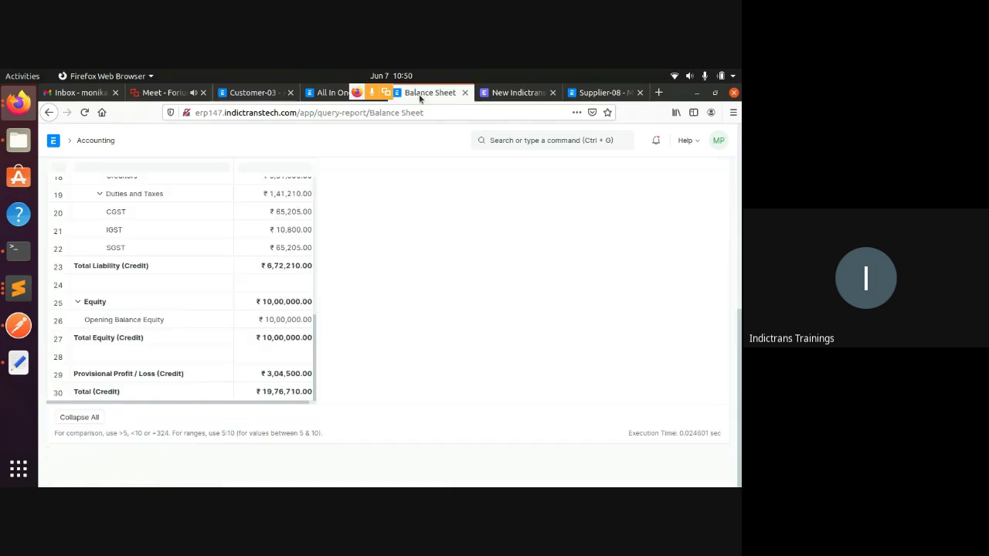
pyautogui.click(510, 139)
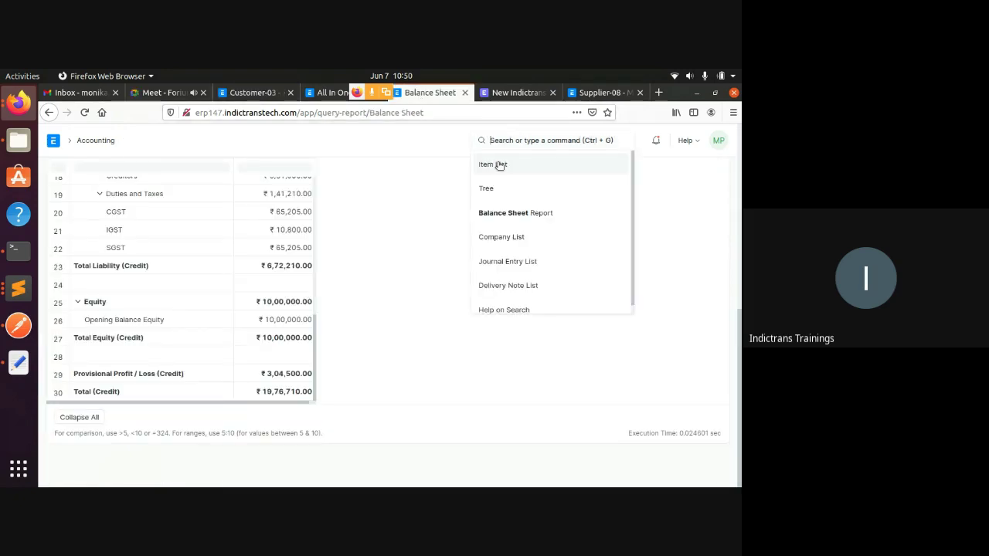
pyautogui.write('compan')
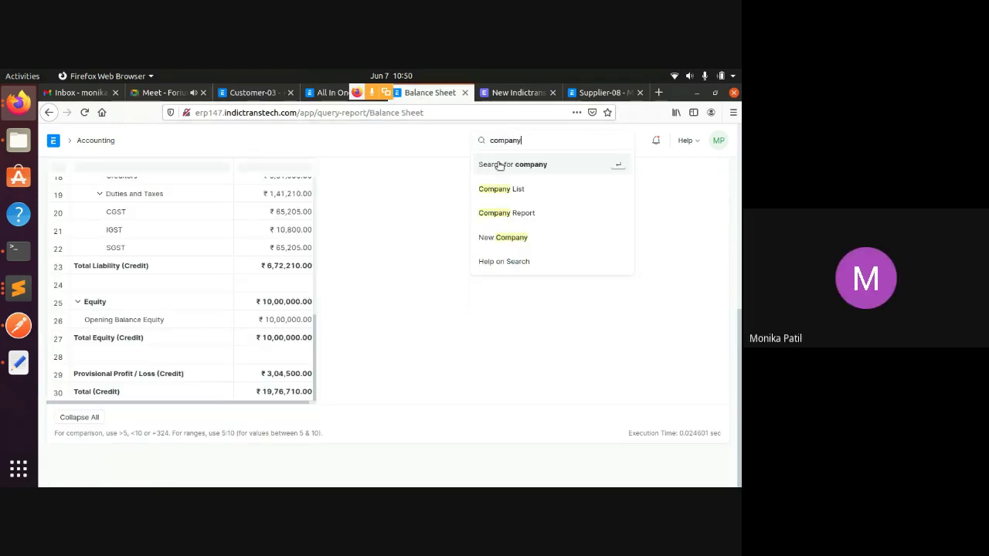
pyautogui.write('y')
pyautogui.click(494, 189)
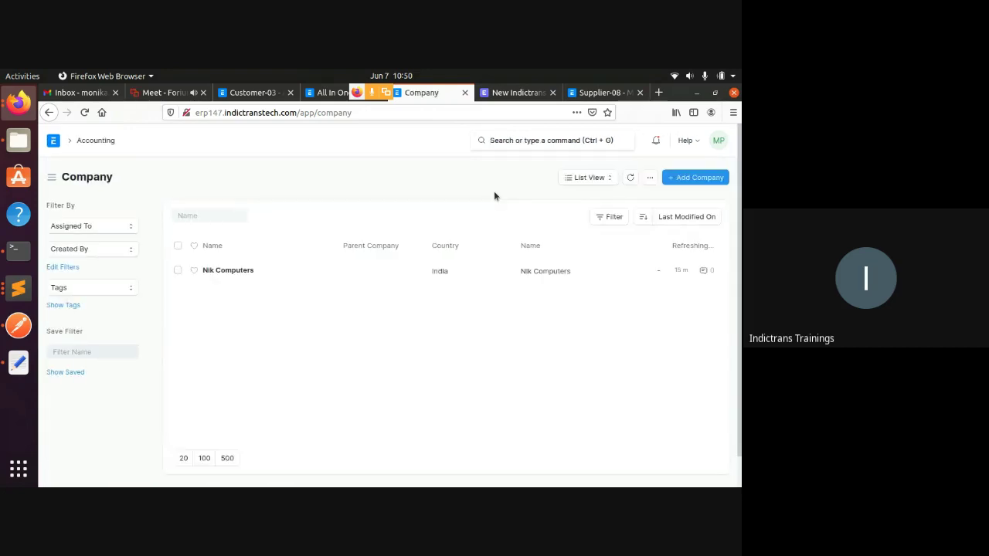
pyautogui.click(255, 274)
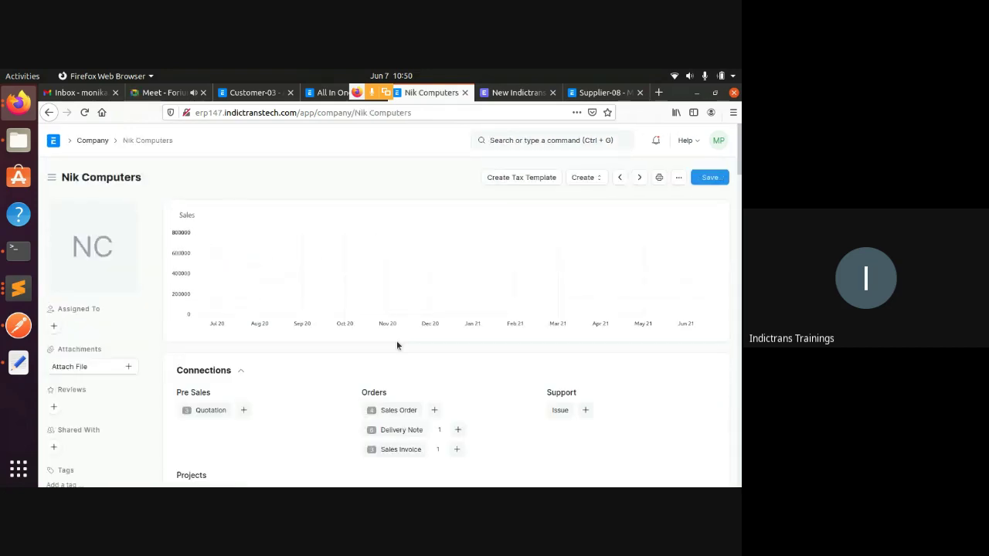
# - Set the Default Bank Account in the company's Accounts Settings to BOM - NC and save the company
pyautogui.scroll(-10, 435, 324)
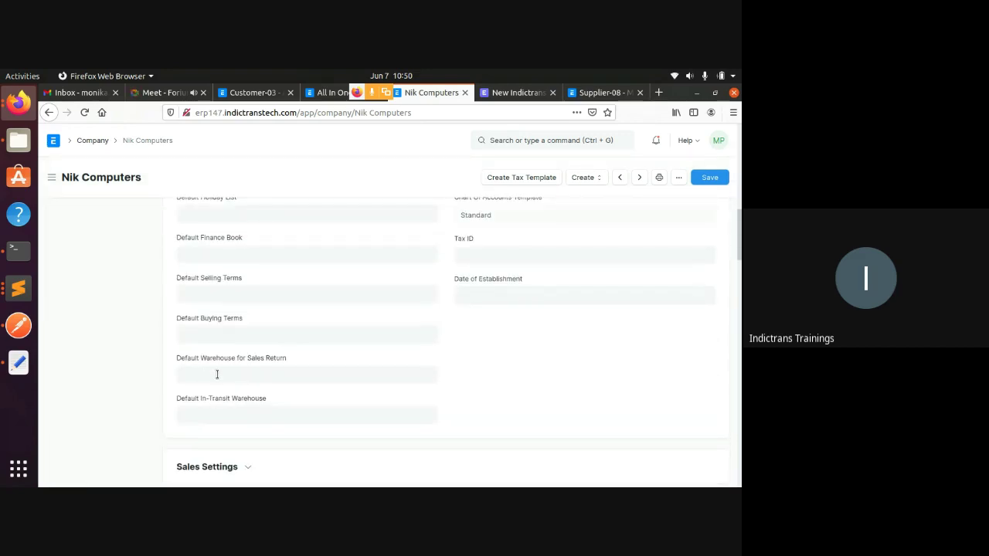
pyautogui.scroll(2, 208, 307)
pyautogui.scroll(2, 208, 307)
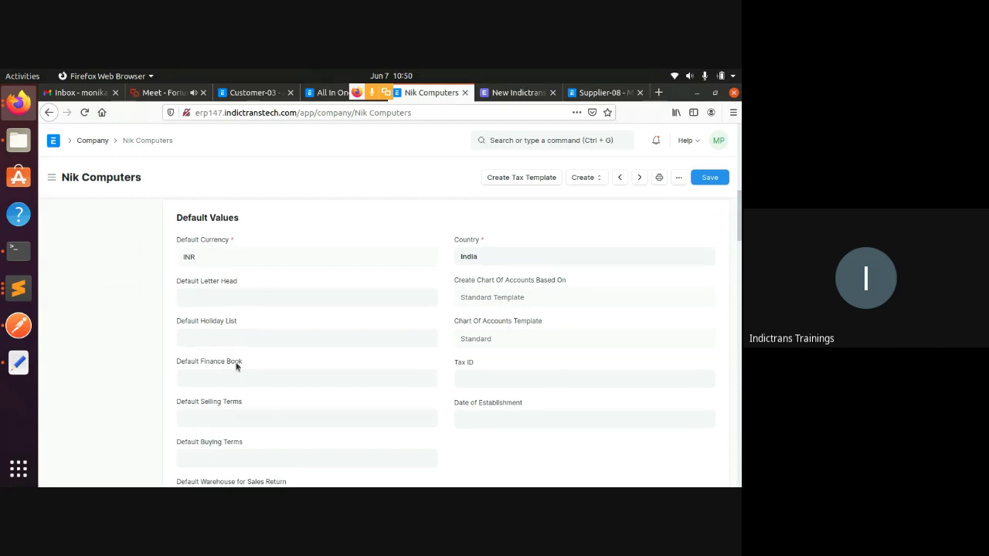
pyautogui.scroll(-2, 231, 427)
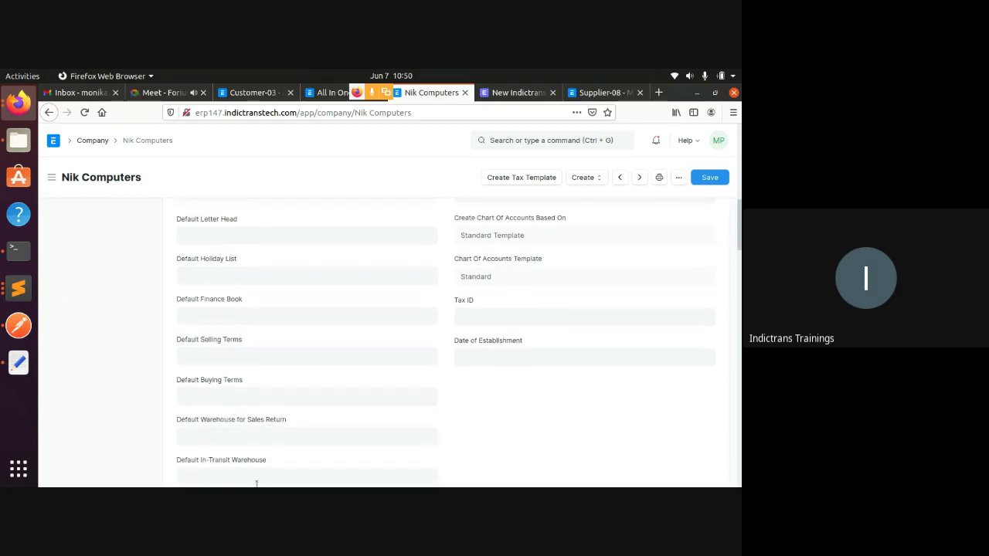
pyautogui.scroll(1, 496, 343)
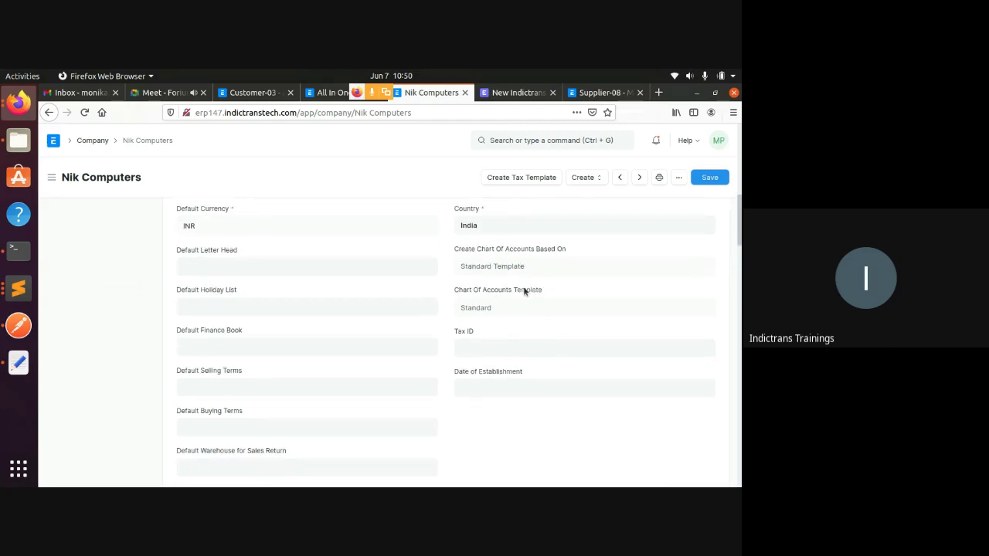
pyautogui.scroll(1, 481, 256)
pyautogui.scroll(-4, 470, 343)
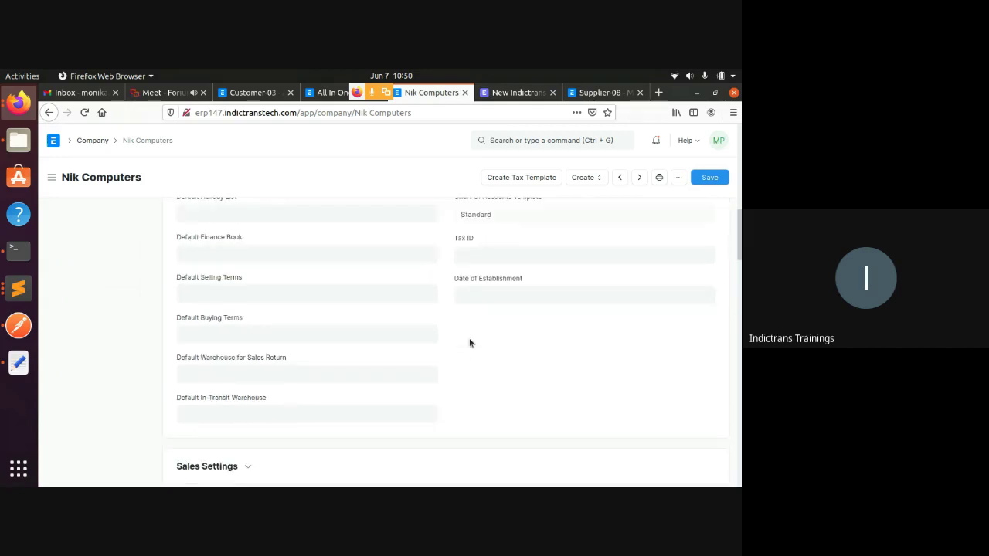
pyautogui.scroll(-6, 470, 343)
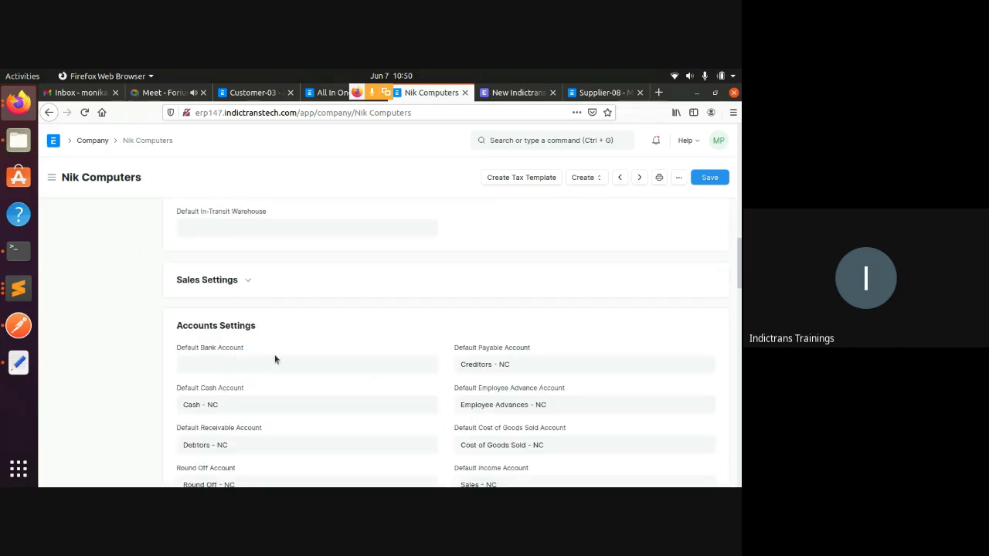
pyautogui.scroll(-2, 275, 359)
pyautogui.click(215, 299)
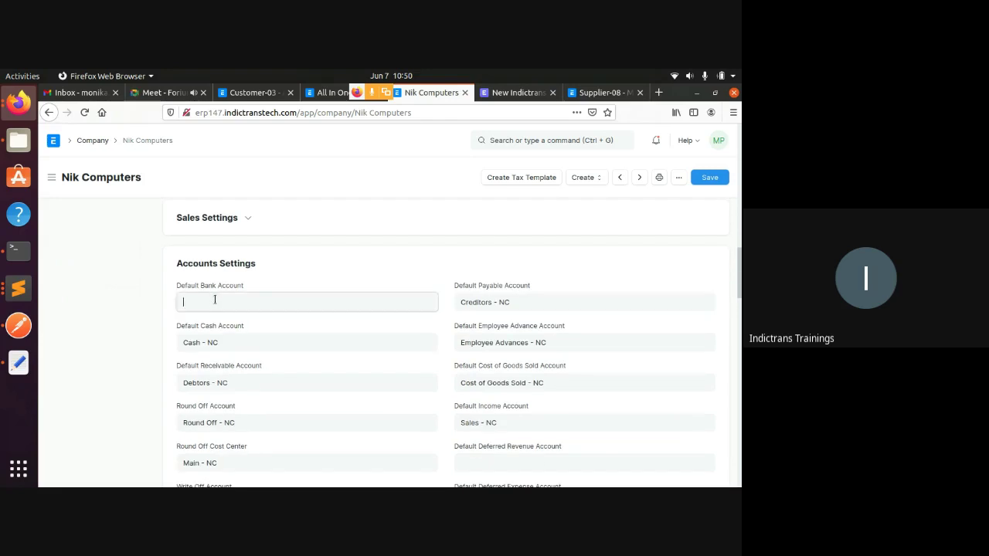
pyautogui.click(214, 333)
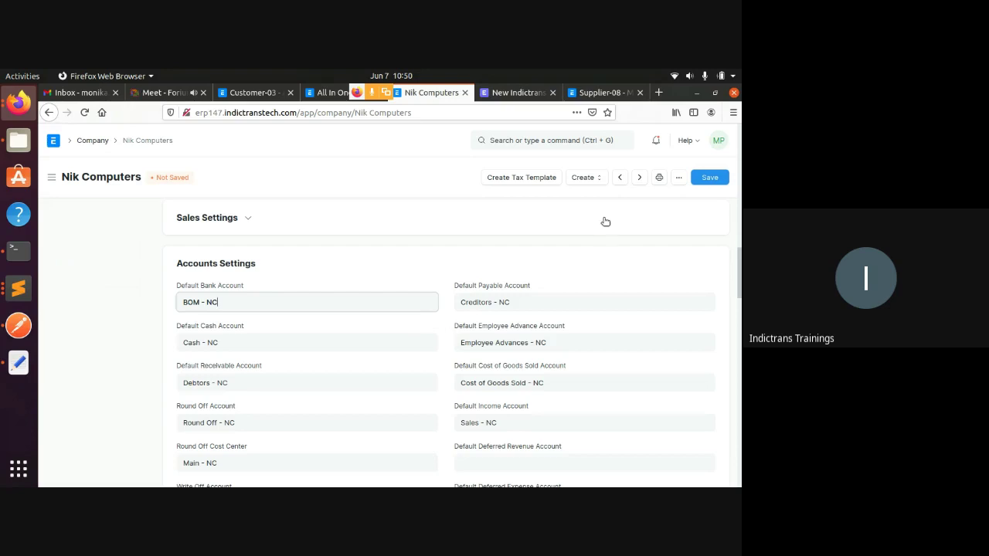
pyautogui.click(717, 179)
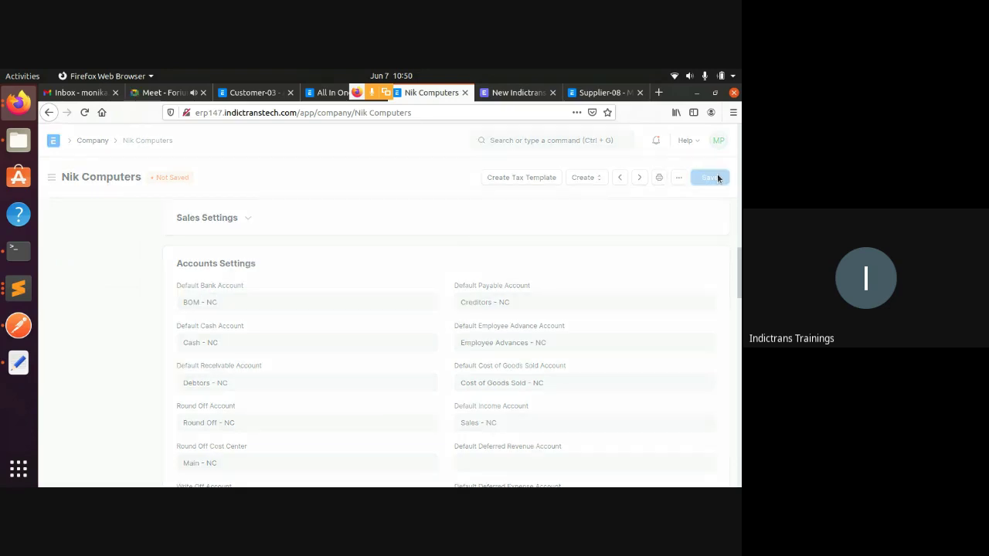
# - Recheck the Company Bank Account choices in the Customer-03 payment entry, and leave the entry
pyautogui.click(239, 95)
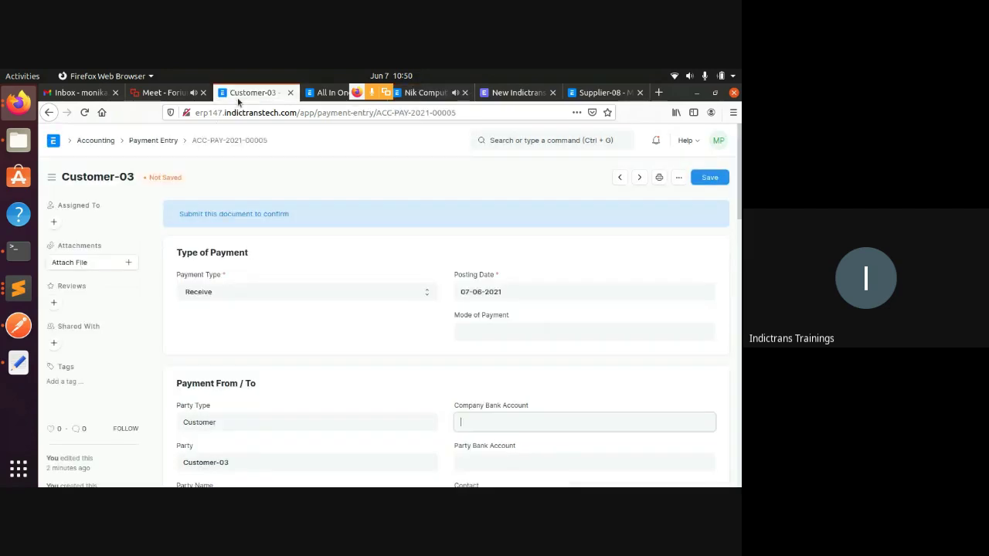
pyautogui.scroll(-2, 391, 284)
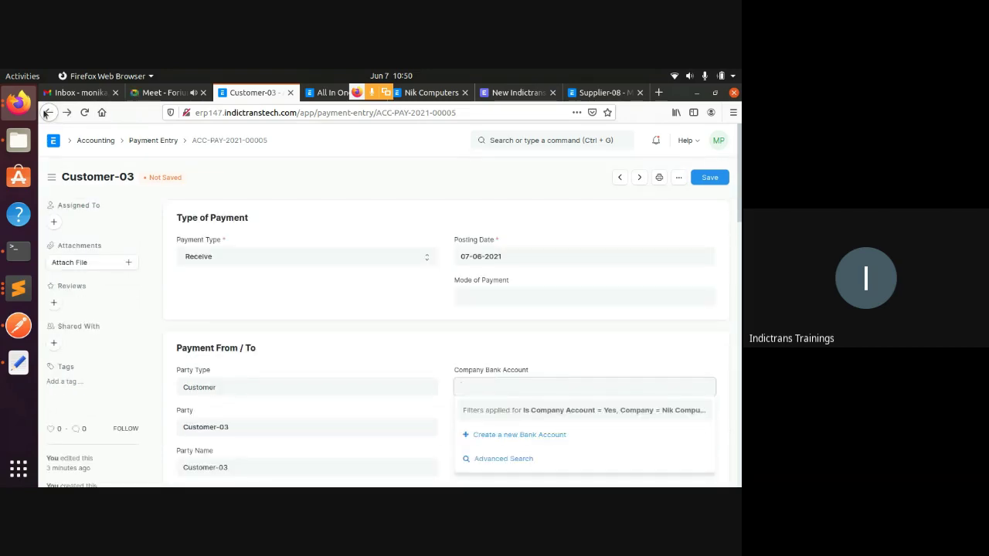
pyautogui.click(47, 113)
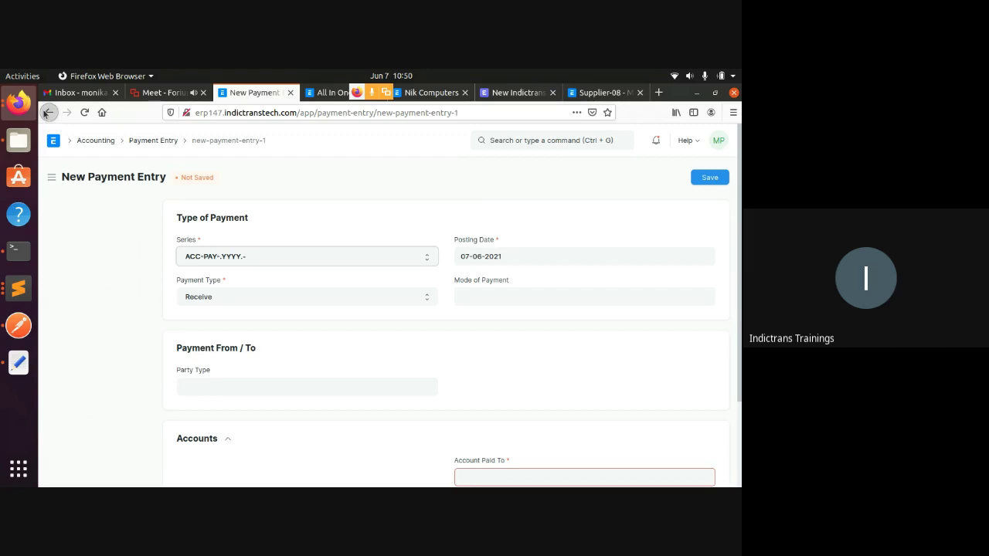
pyautogui.click(46, 113)
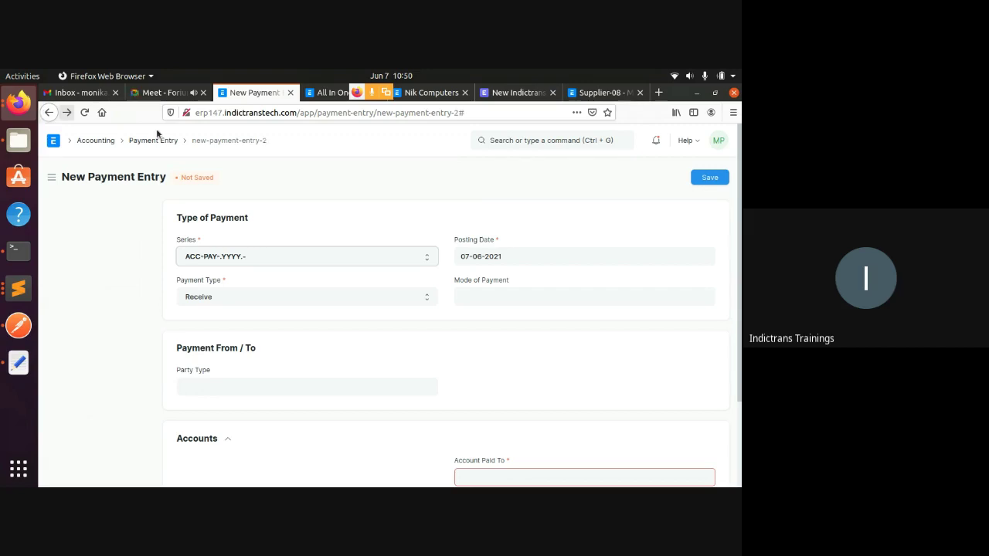
# - Search for the sales invoice list and open the unpaid Customer-03 invoice
pyautogui.click(561, 137)
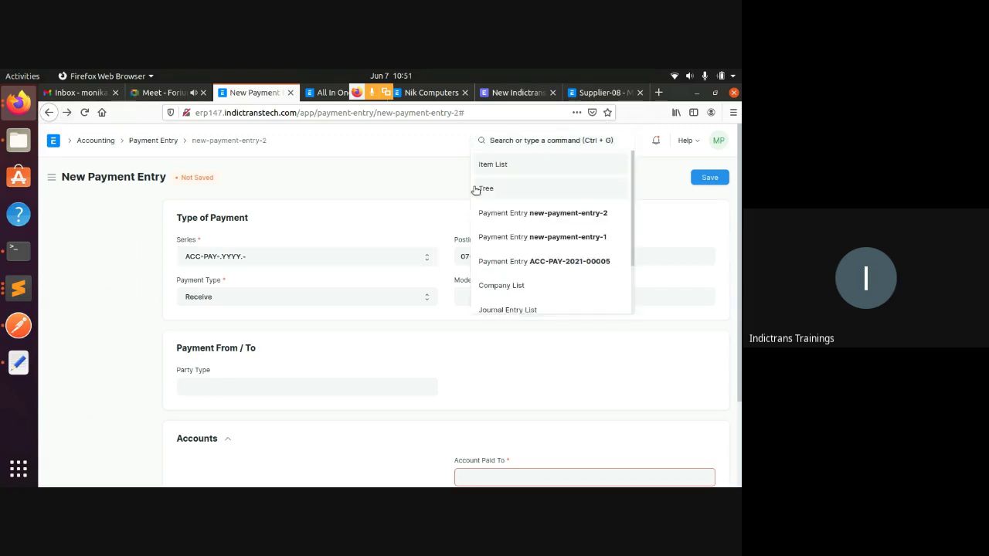
pyautogui.write('sales')
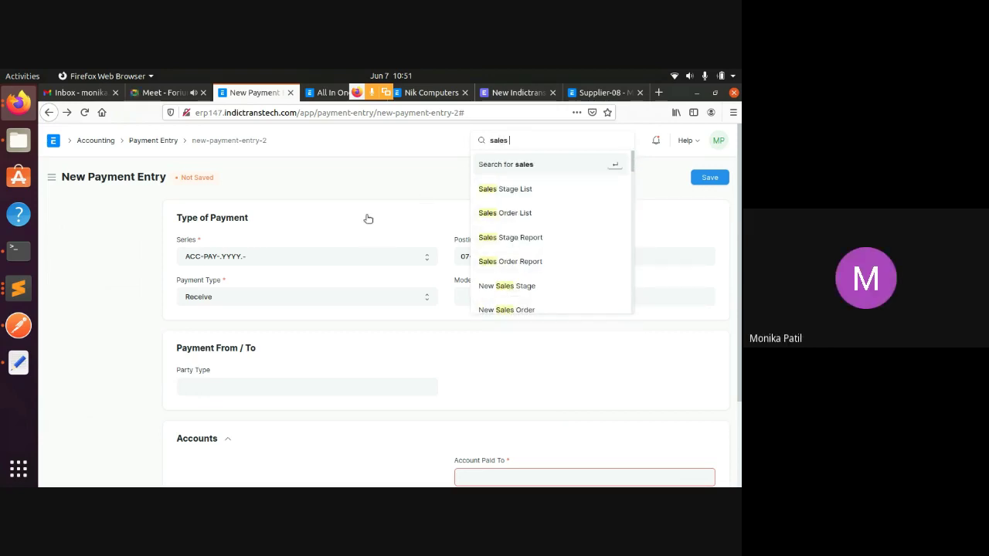
pyautogui.write(' invoi')
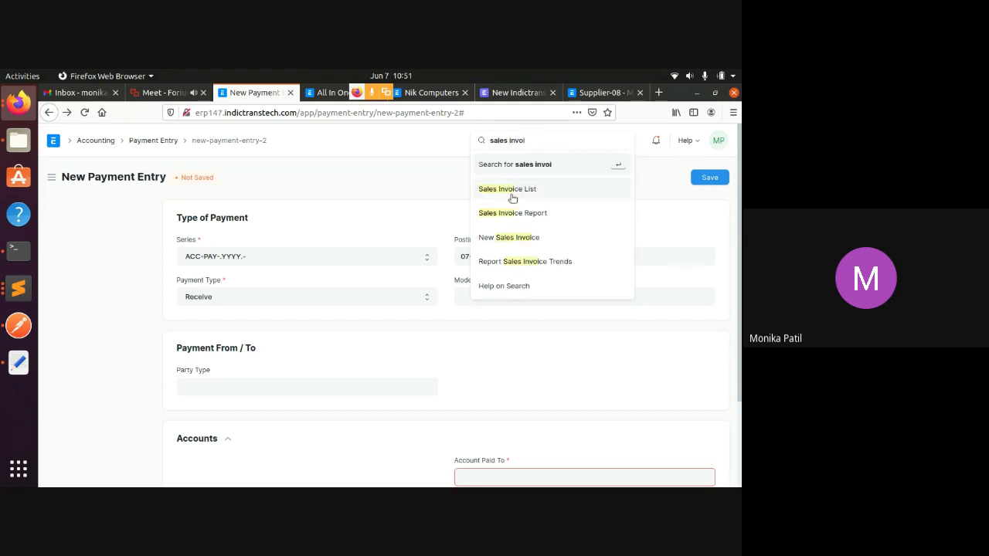
pyautogui.click(508, 193)
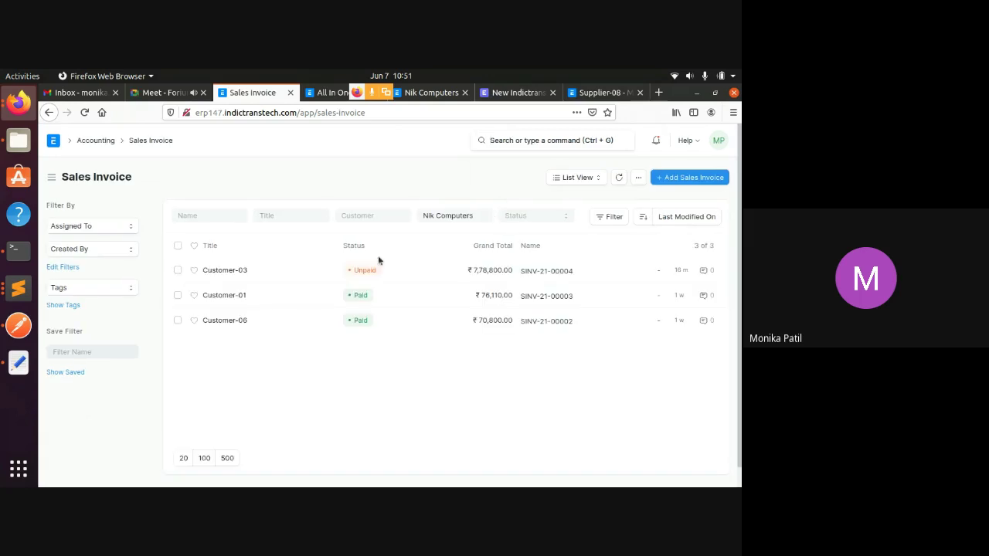
pyautogui.click(218, 272)
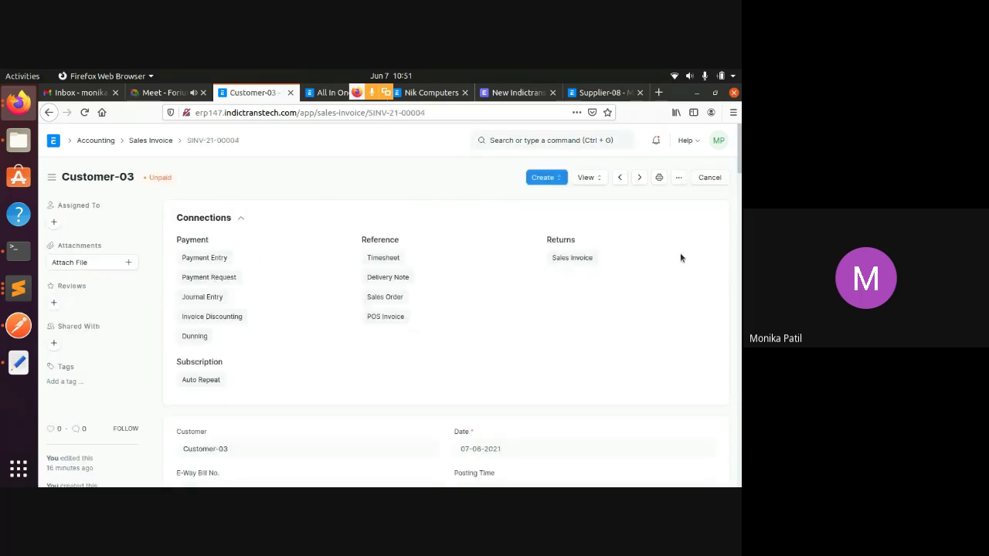
# - Reload the sales invoice and open its linked draft payment entry for Customer-03
pyautogui.hotkey('ctrl', 'shift', 'r')
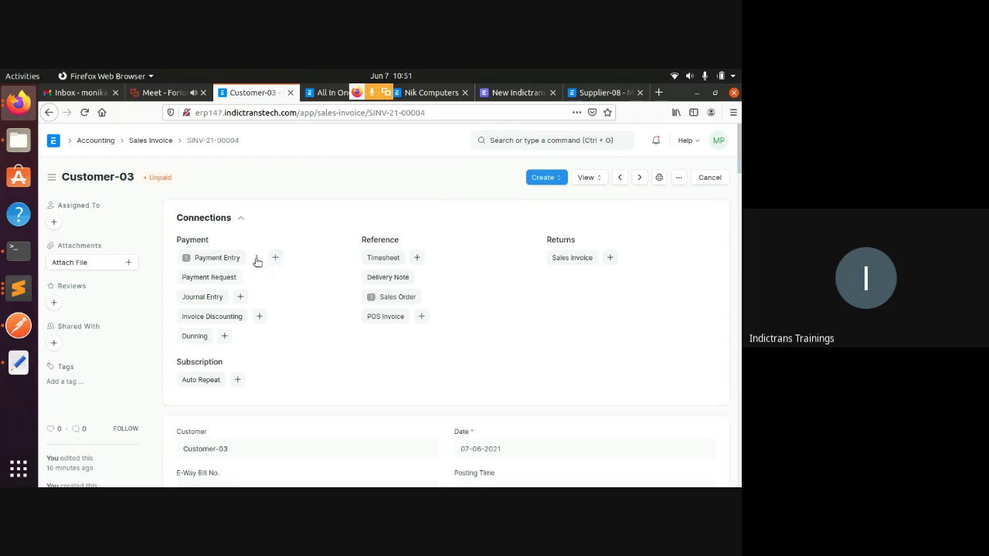
pyautogui.click(257, 260)
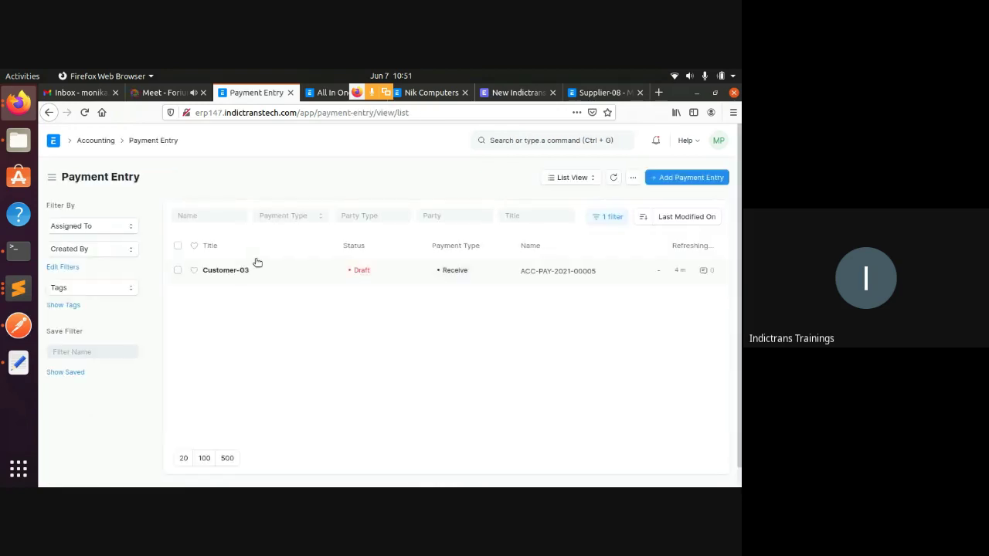
pyautogui.click(222, 271)
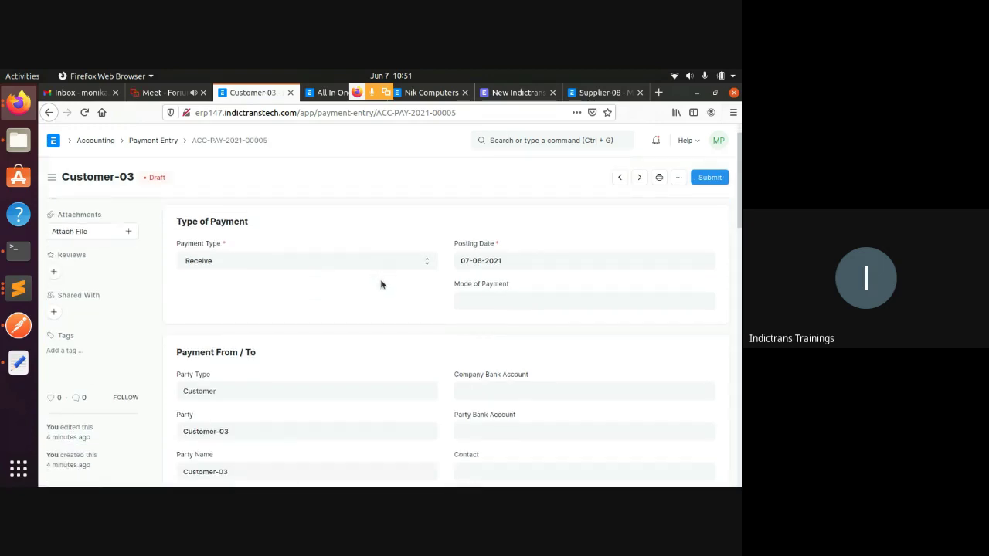
pyautogui.hotkey('alt', 'Left')
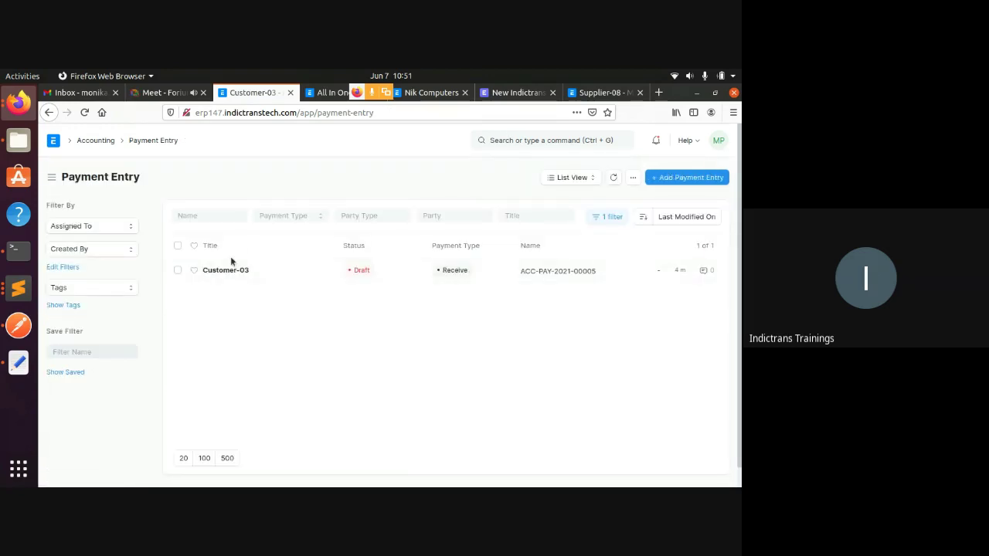
pyautogui.click(223, 272)
# - Set the mode of payment to Cheque in the reopened Customer-03 payment entry
pyautogui.scroll(-2, 477, 314)
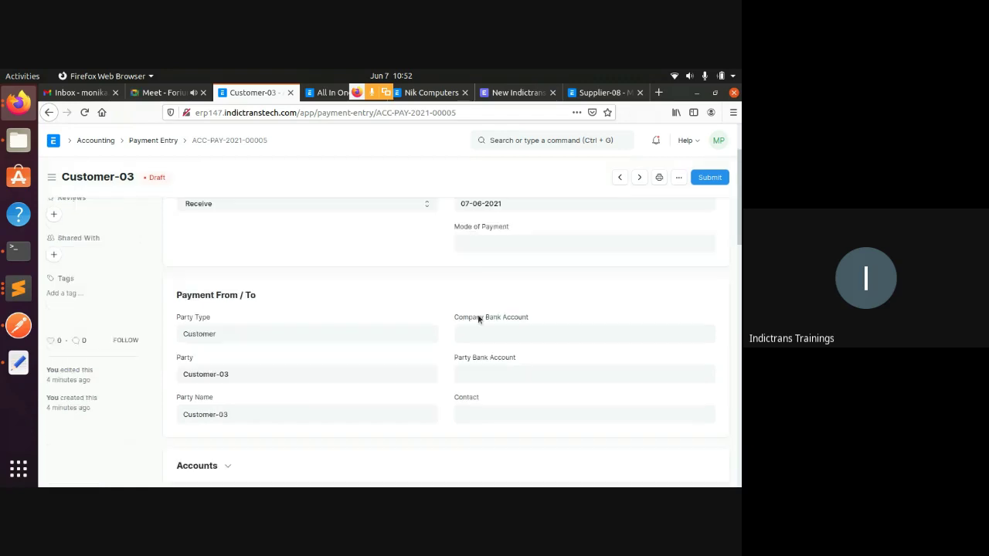
pyautogui.click(462, 239)
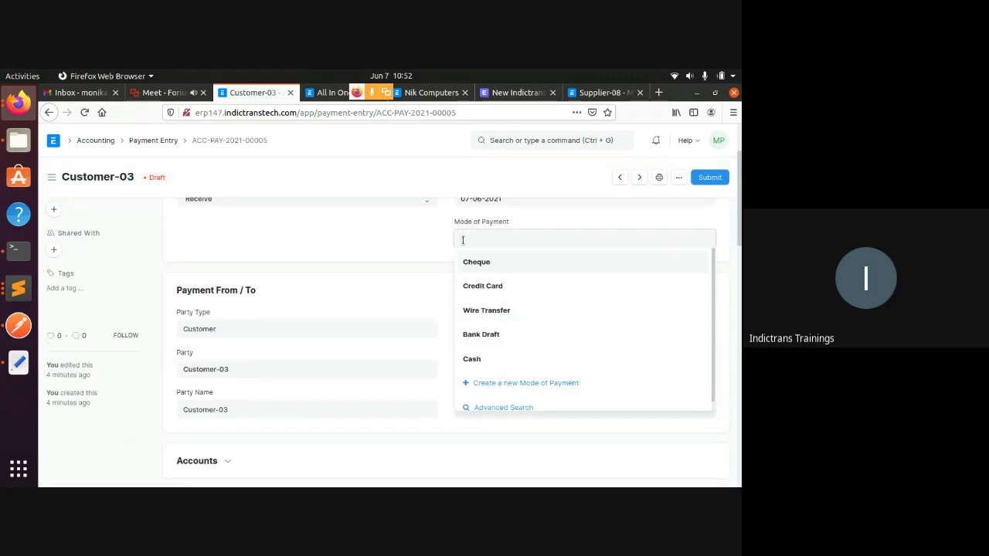
pyautogui.click(489, 266)
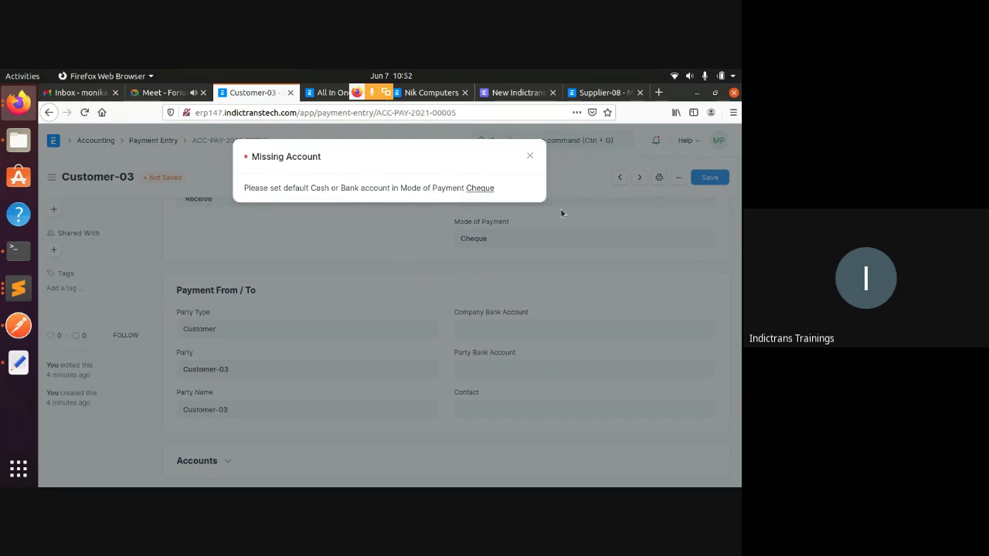
# - Open the Cheque mode of payment, add an accounts row for Nik Computers with default account BOM - NC, and save it
pyautogui.click(481, 188)
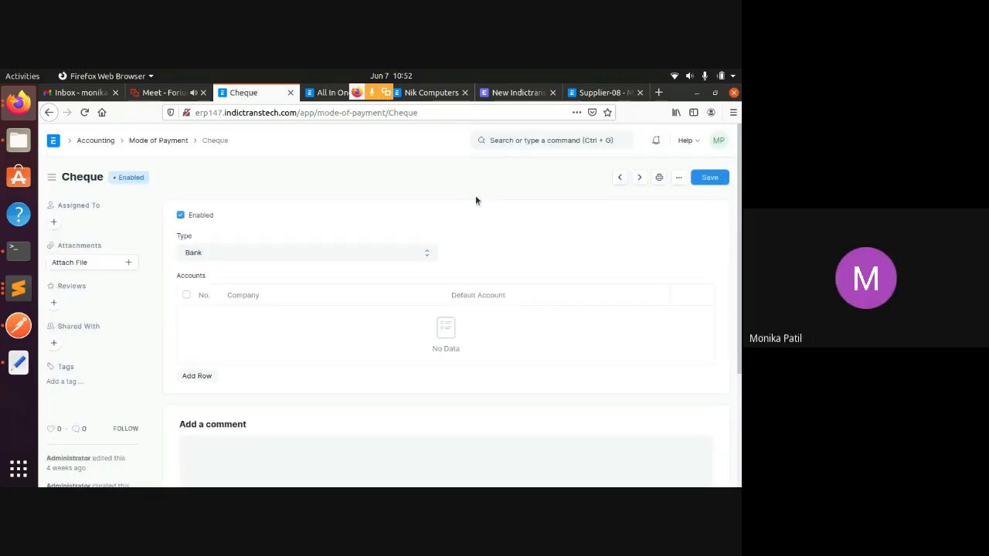
pyautogui.scroll(-1, 340, 266)
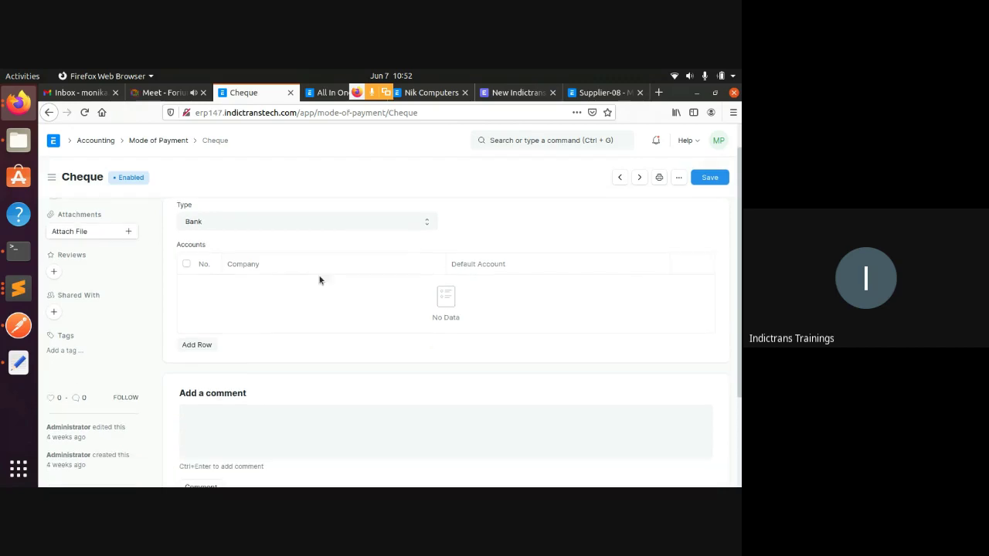
pyautogui.click(195, 346)
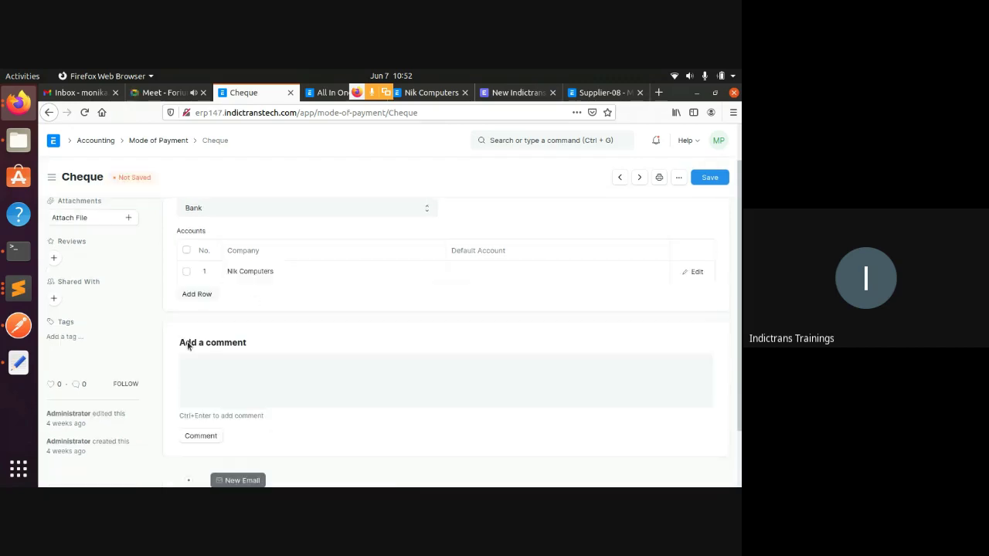
pyautogui.click(464, 242)
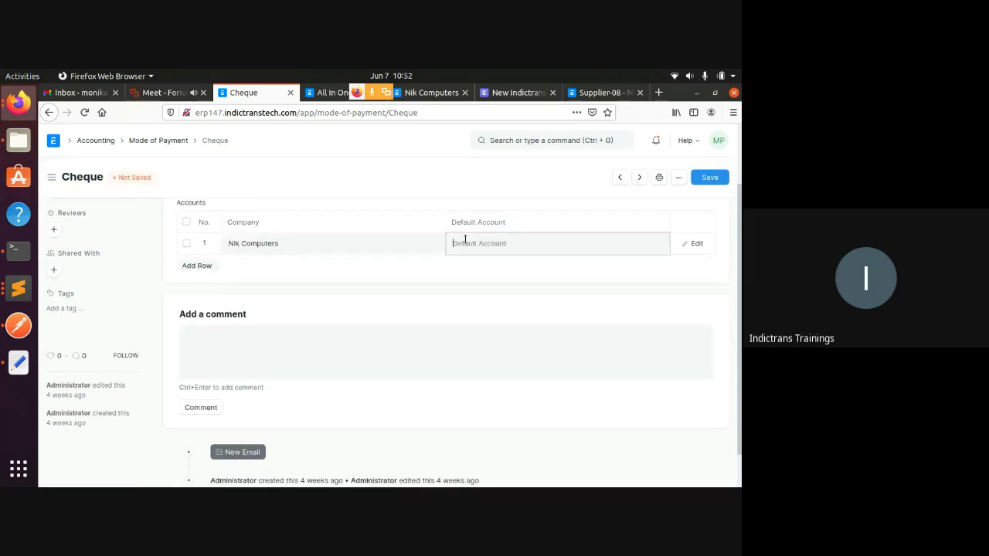
pyautogui.write('bom')
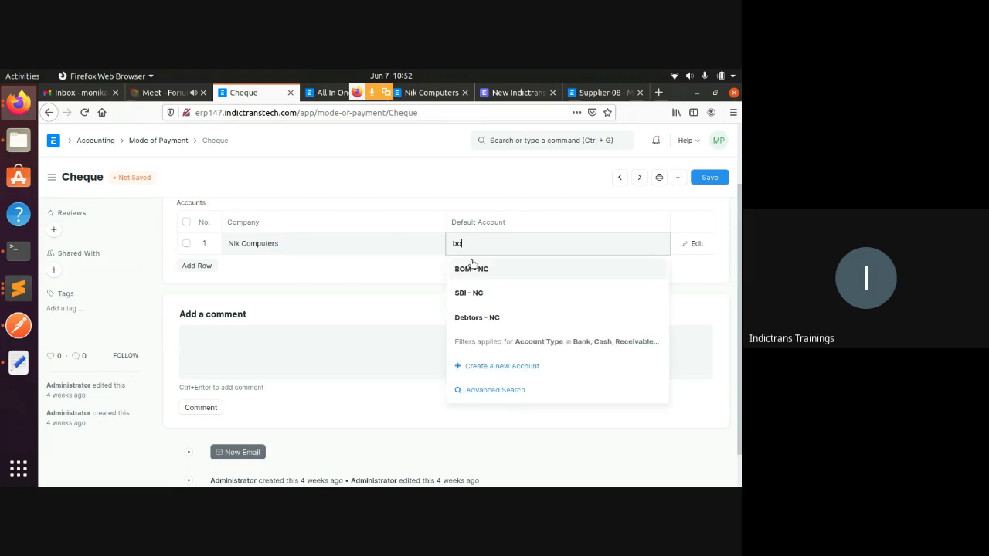
pyautogui.click(471, 267)
pyautogui.scroll(-1, 341, 335)
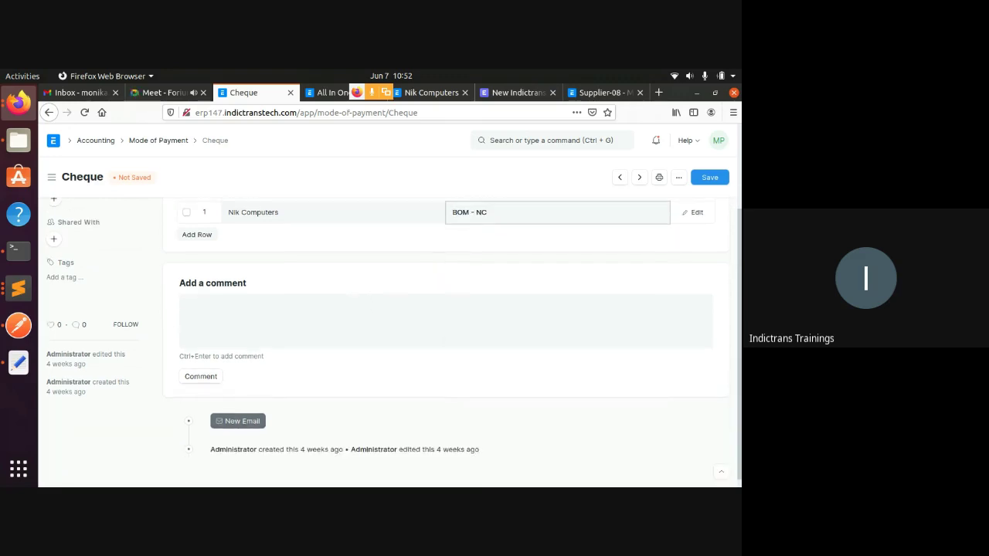
pyautogui.click(710, 178)
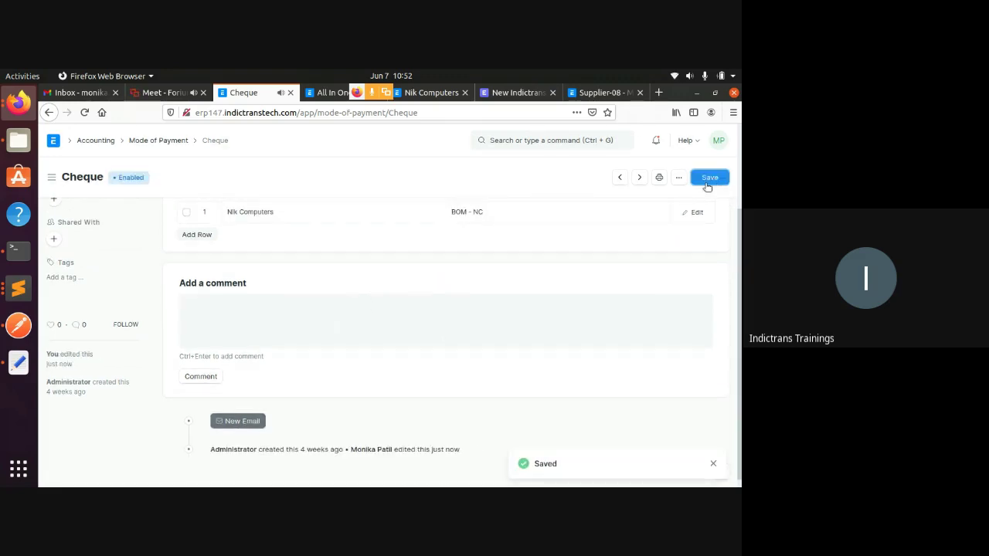
# - Return to the Customer-03 payment entry, check the Company Bank Account choices, and save the entry with Cheque as mode of payment
pyautogui.click(50, 112)
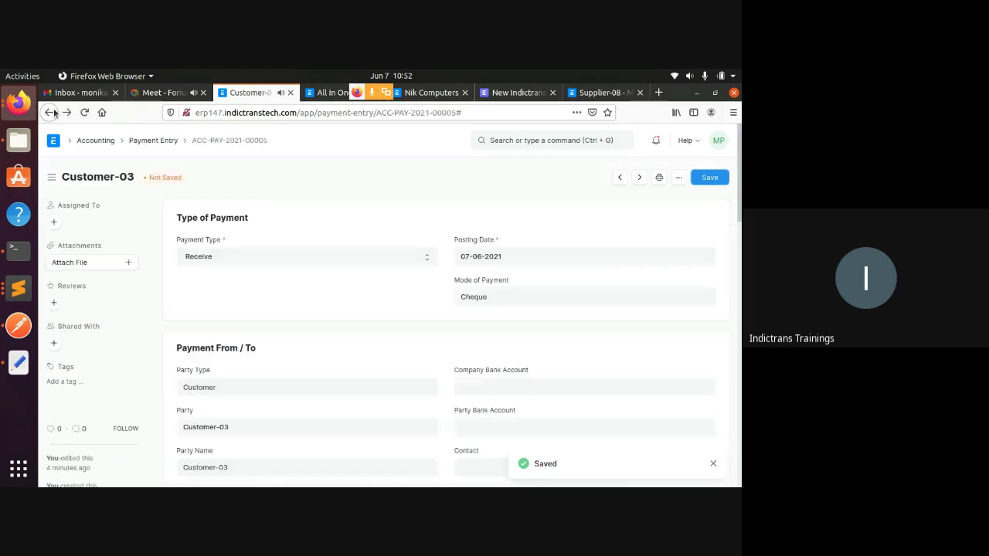
pyautogui.click(506, 299)
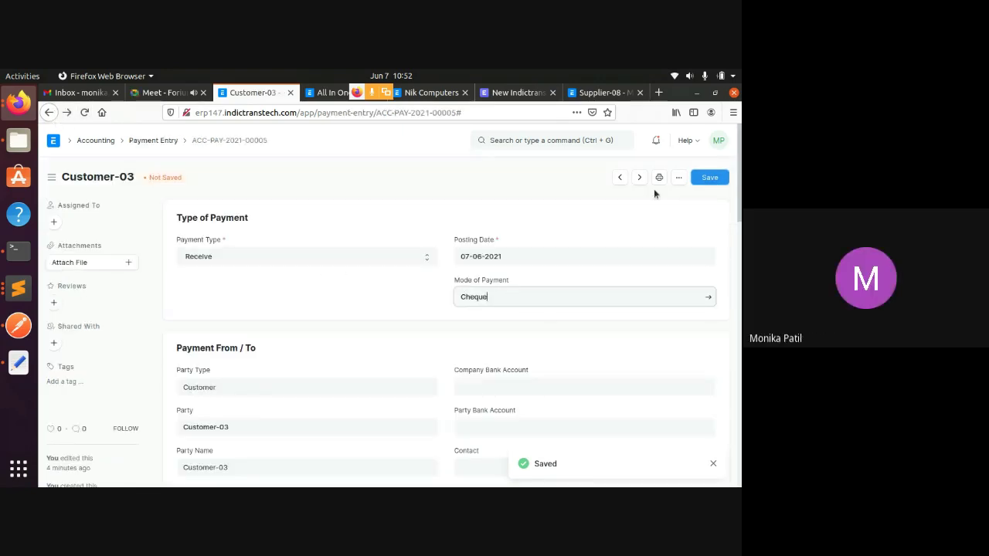
pyautogui.scroll(-5, 410, 349)
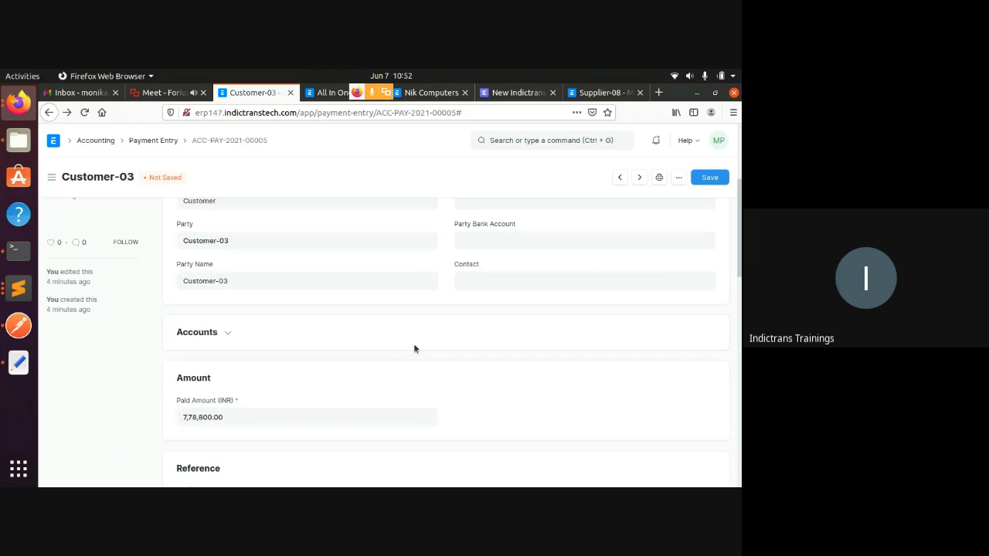
pyautogui.scroll(3, 414, 349)
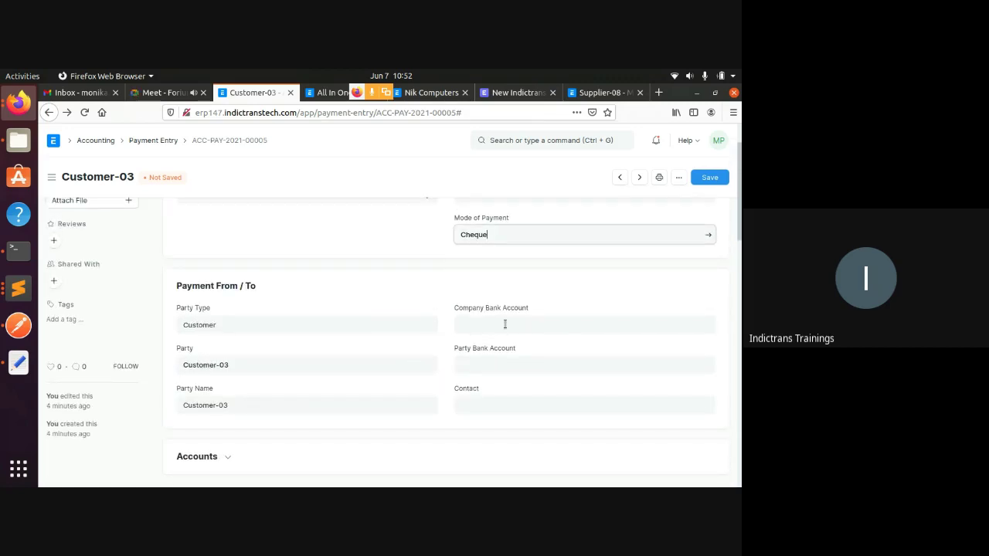
pyautogui.click(505, 325)
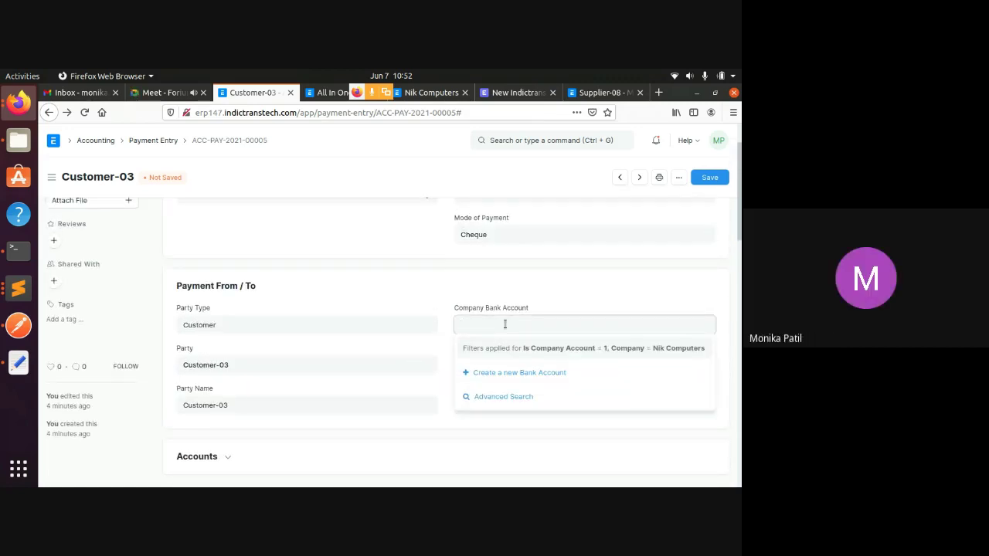
pyautogui.click(561, 259)
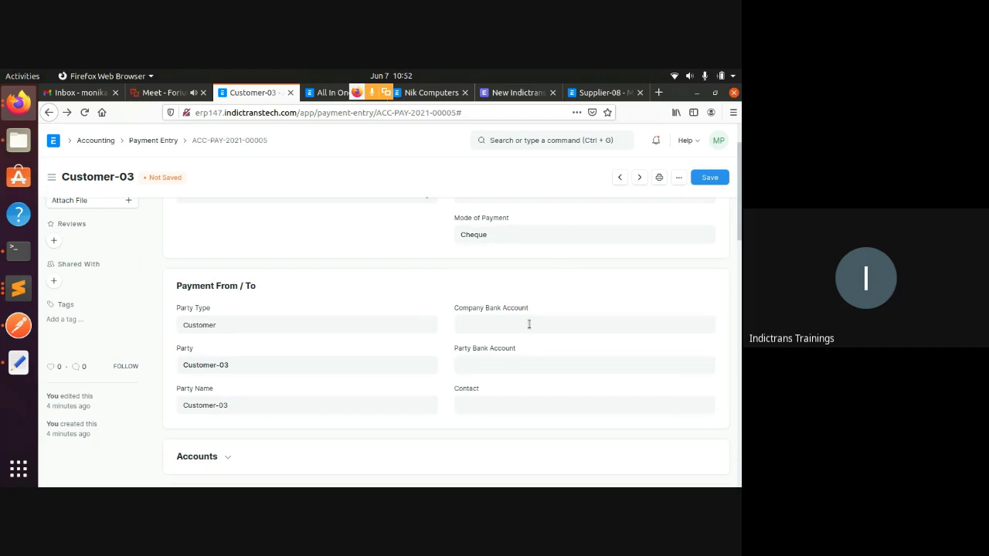
pyautogui.scroll(1, 530, 324)
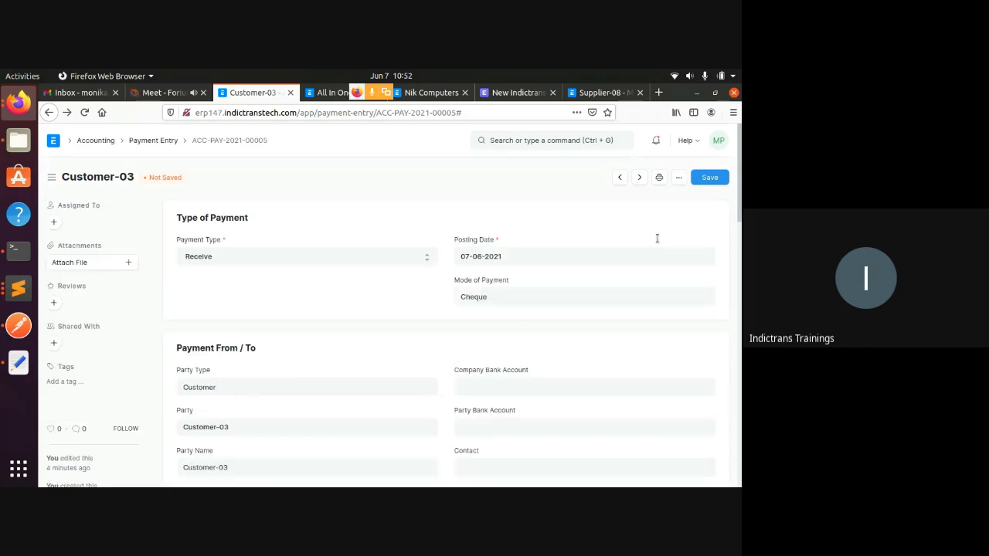
pyautogui.click(719, 178)
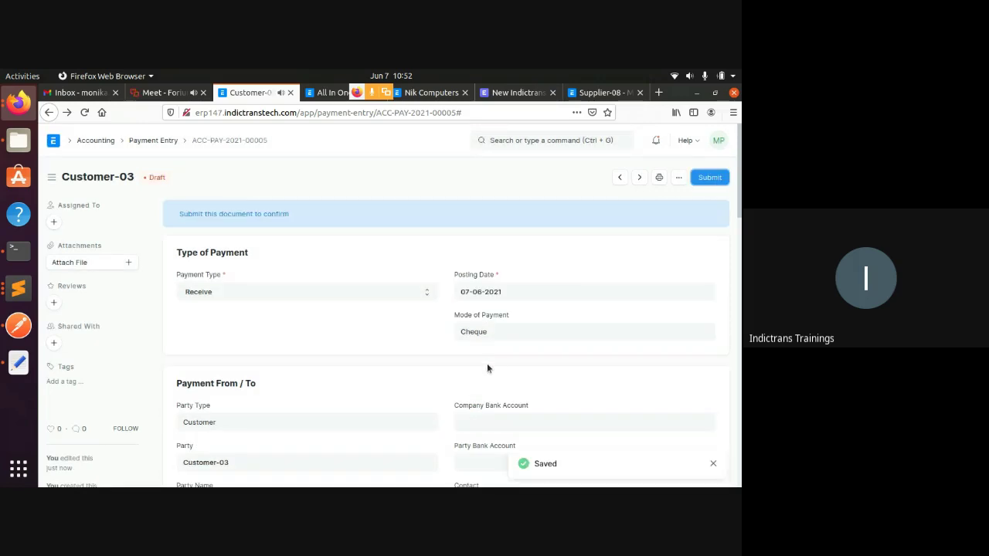
# - Set Account Paid To to BOM - NC in the payment entry's accounts section and try to save the entry
pyautogui.scroll(-5, 510, 356)
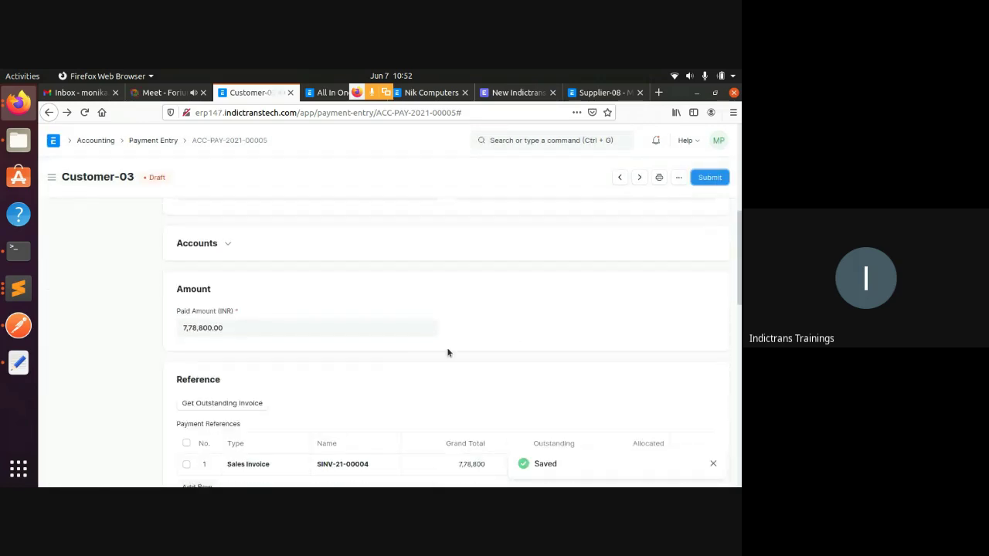
pyautogui.click(222, 245)
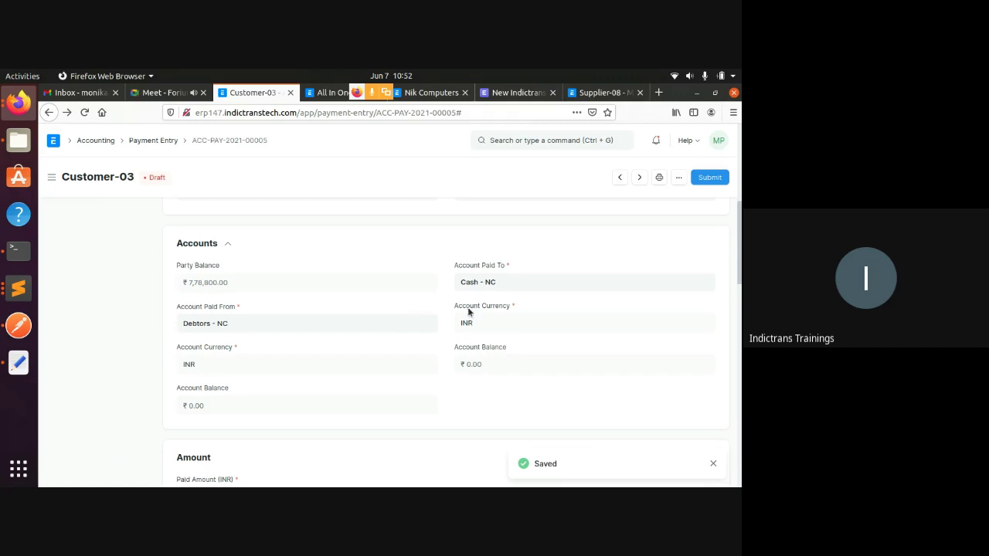
pyautogui.tripleClick(511, 281)
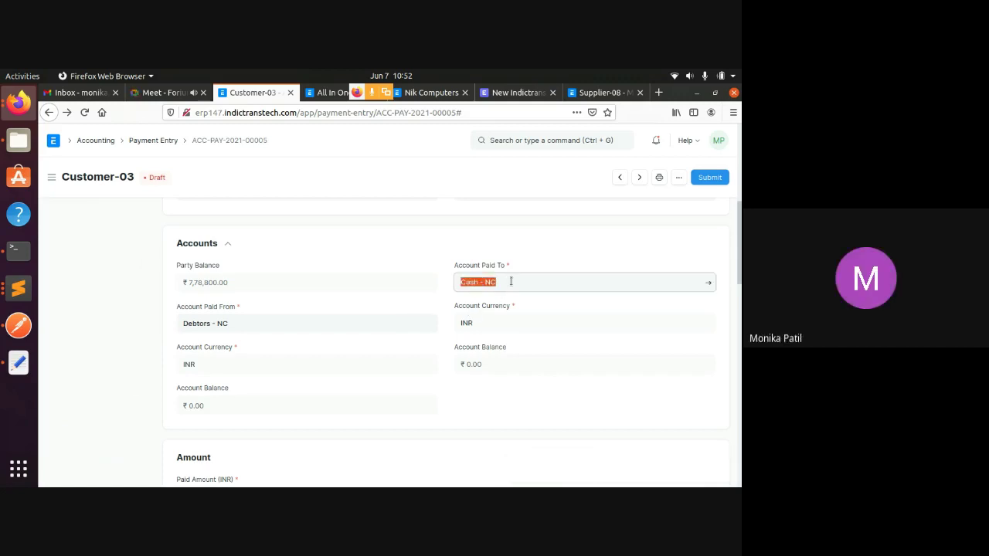
pyautogui.press('BackSpace')
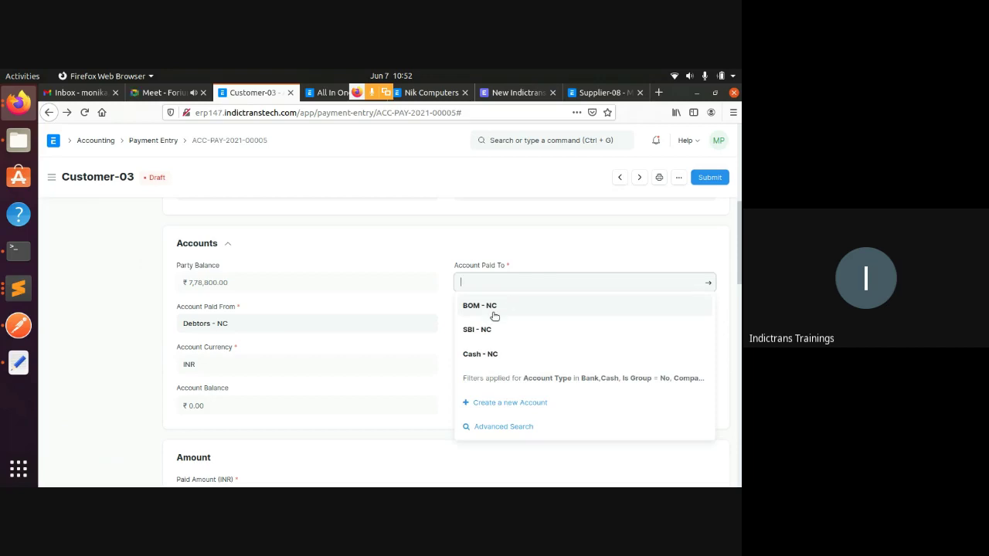
pyautogui.click(491, 310)
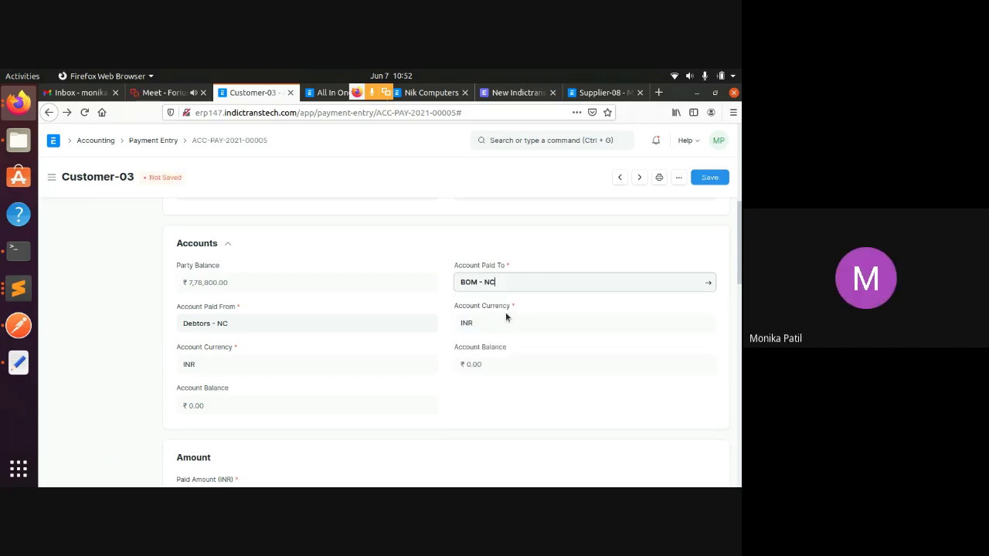
pyautogui.scroll(-3, 508, 301)
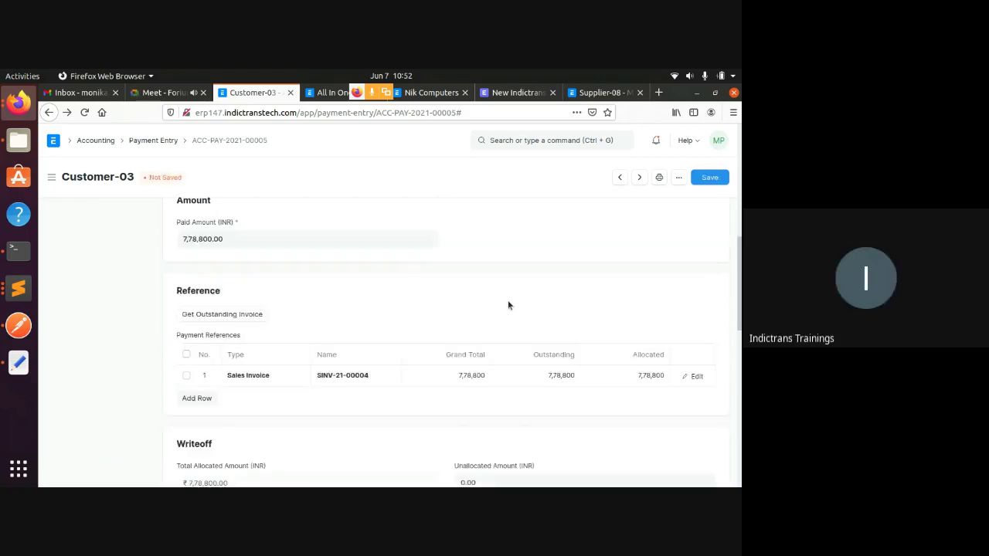
pyautogui.click(710, 177)
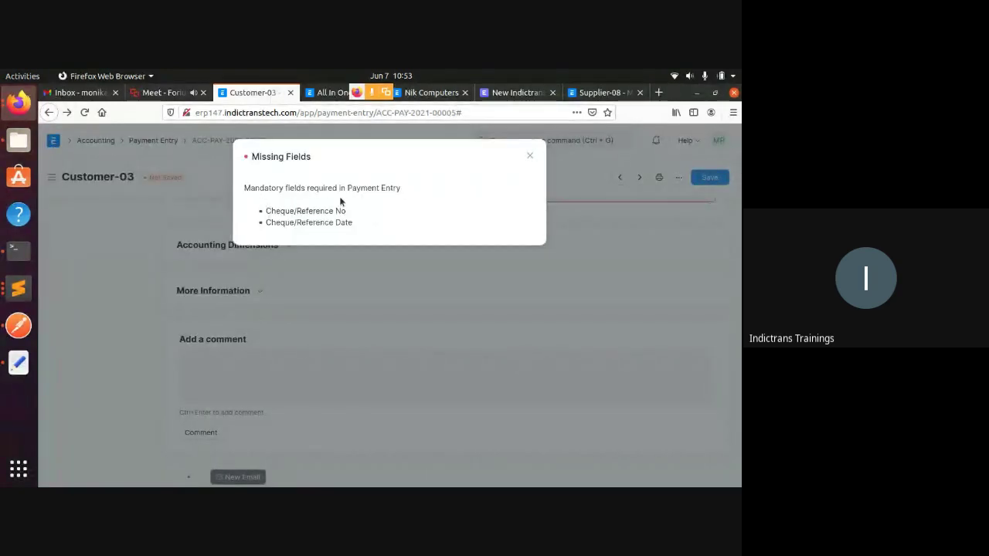
pyautogui.click(530, 157)
# - Set the Cheque/Reference Date of the payment entry to 07-06-2021
pyautogui.scroll(3, 373, 319)
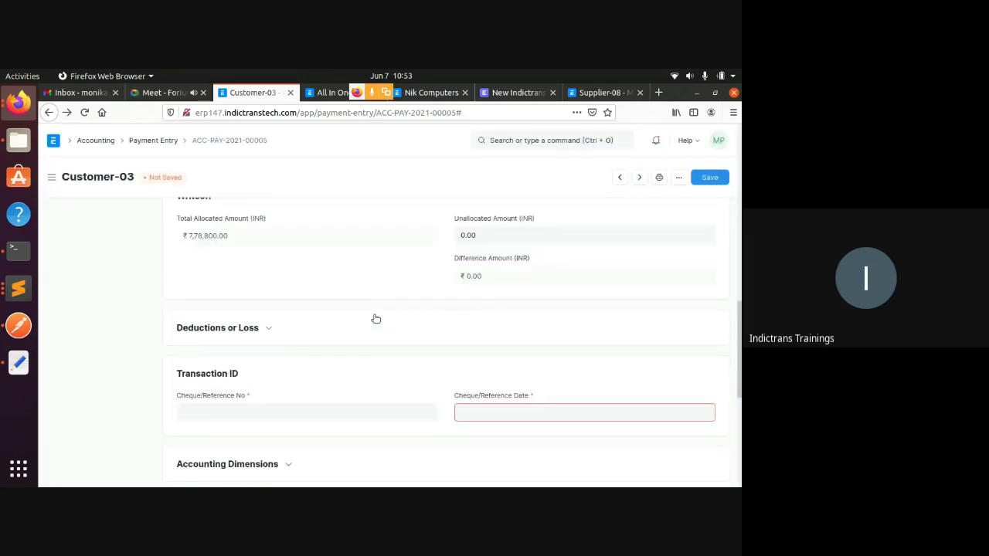
pyautogui.click(489, 412)
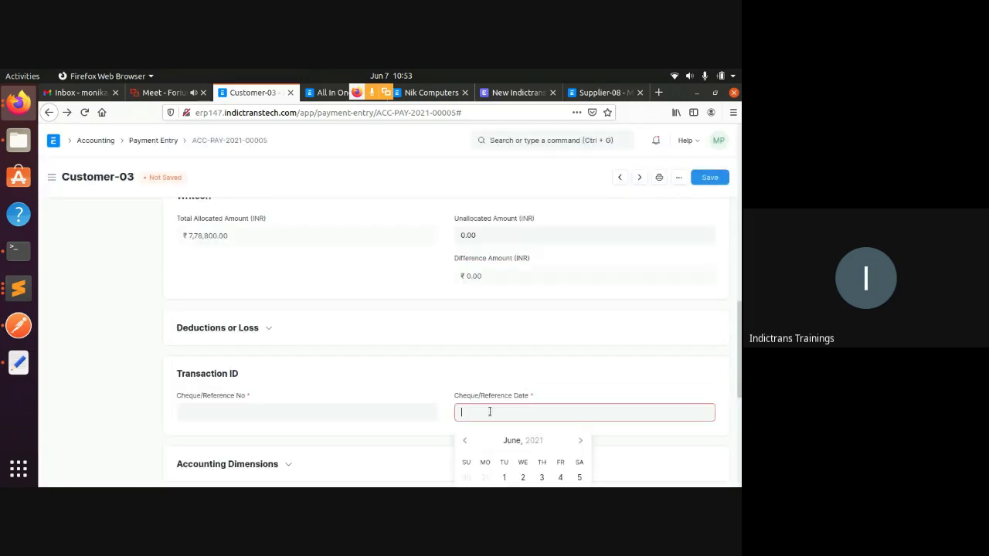
pyautogui.scroll(-1, 490, 412)
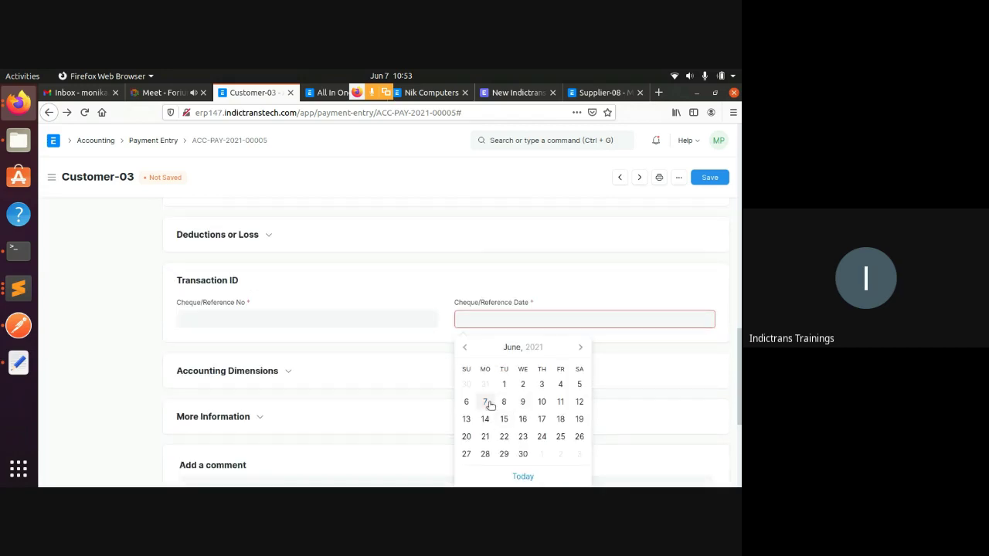
pyautogui.click(485, 404)
# - Enter 123456 as the Cheque/Reference No of the Customer-03 payment entry and save the entry
pyautogui.scroll(3, 250, 309)
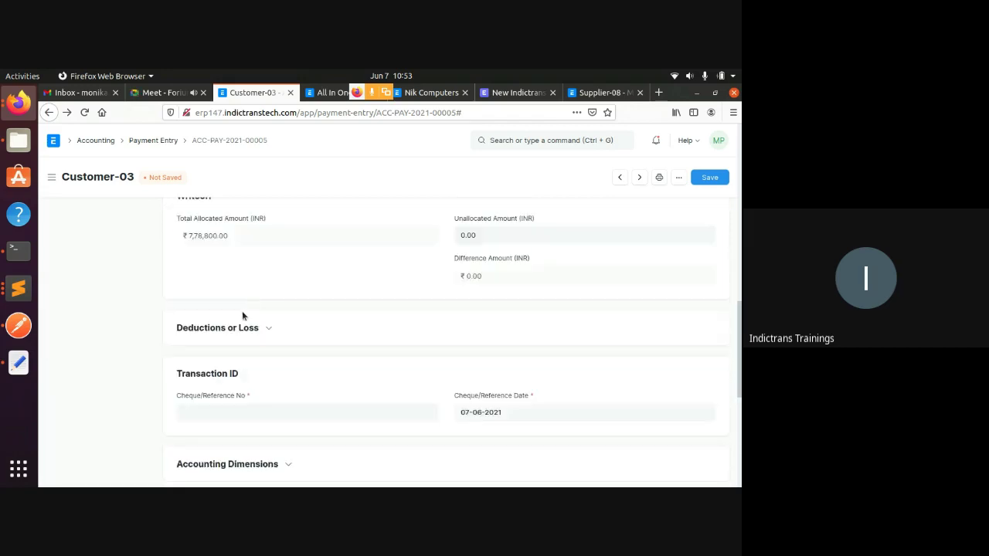
pyautogui.scroll(5, 327, 334)
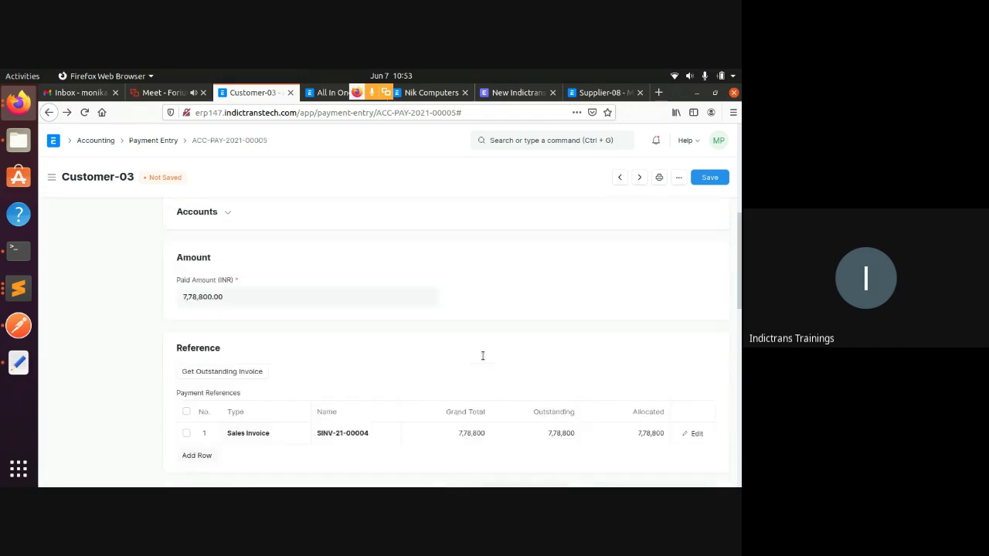
pyautogui.scroll(3, 461, 357)
pyautogui.scroll(3, 457, 346)
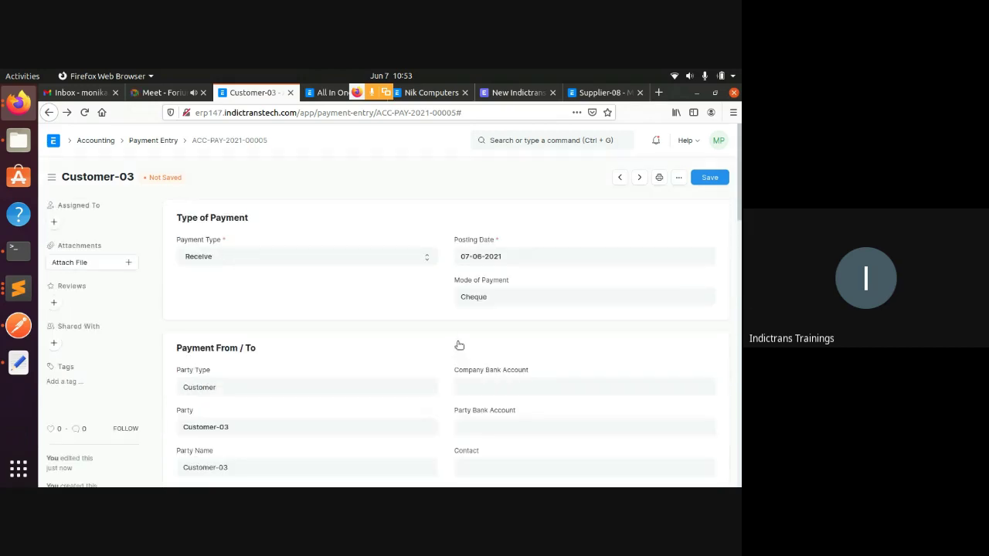
pyautogui.scroll(-7, 453, 321)
pyautogui.scroll(-3, 453, 324)
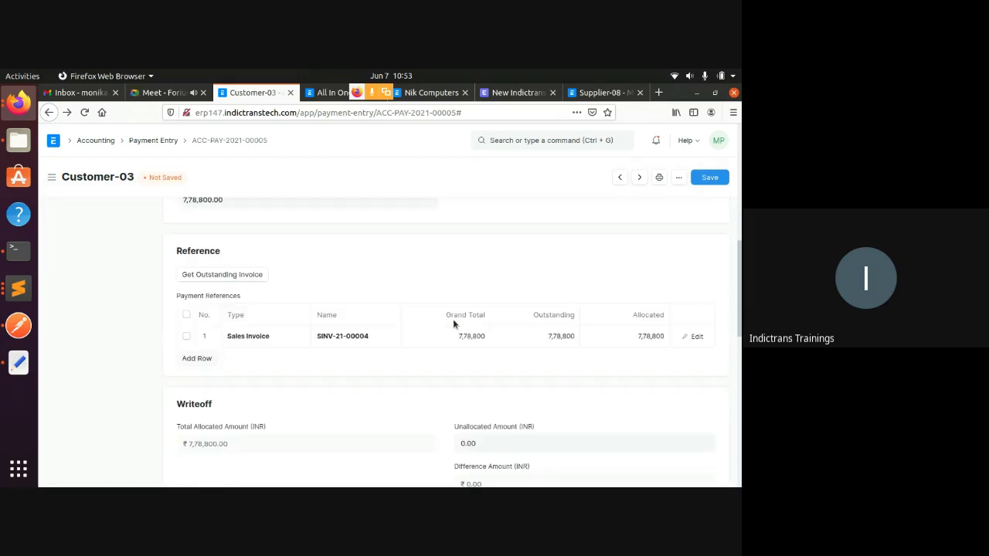
pyautogui.scroll(-3, 568, 375)
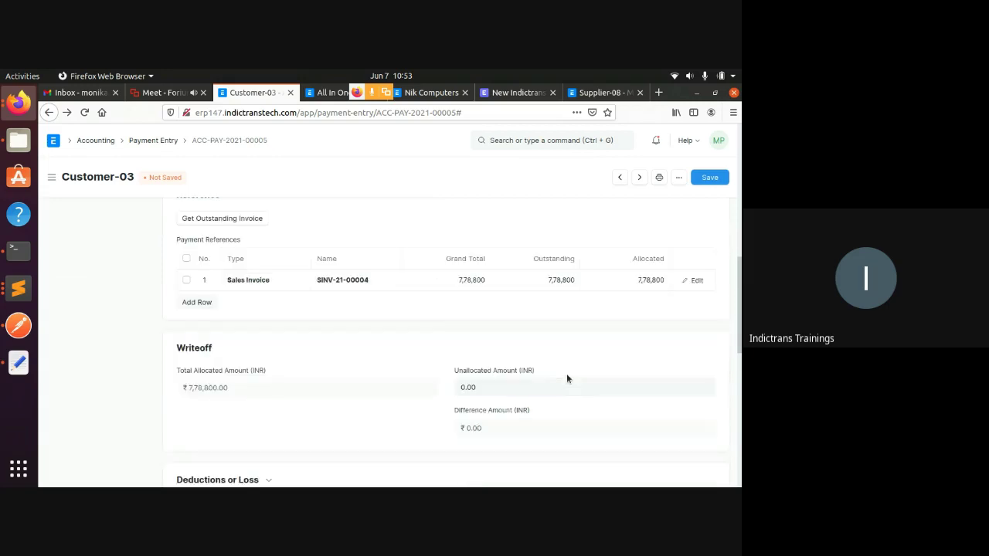
pyautogui.scroll(-3, 567, 377)
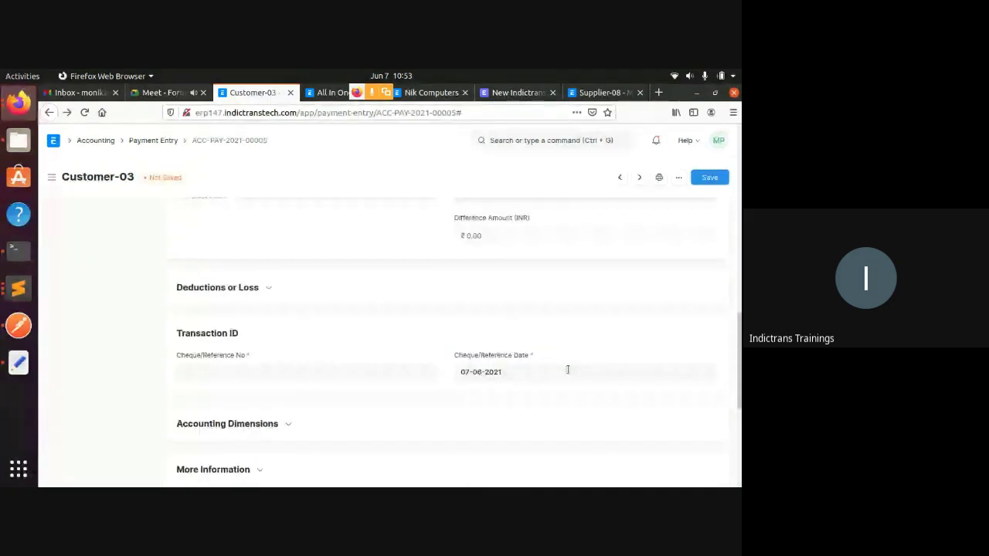
pyautogui.click(233, 373)
pyautogui.write('1234')
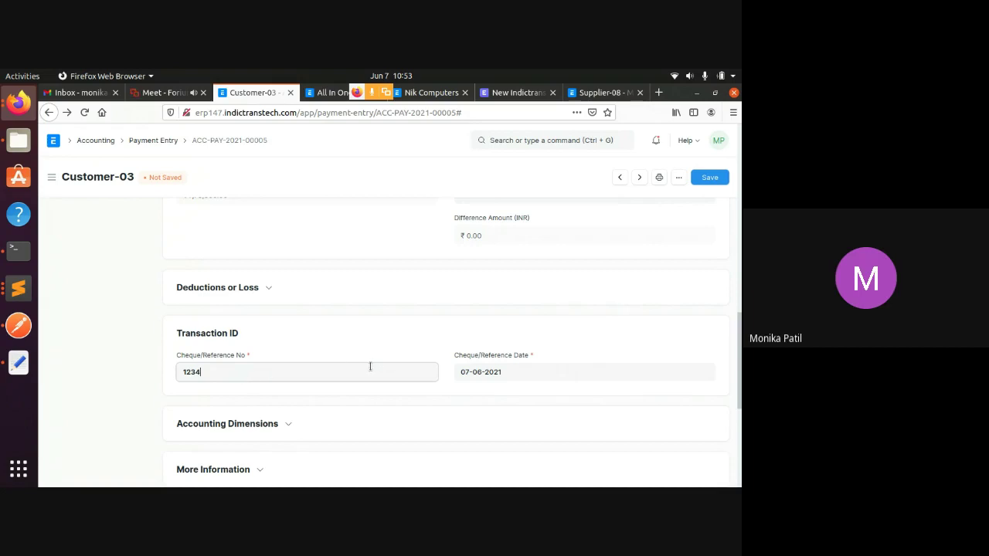
pyautogui.write('56')
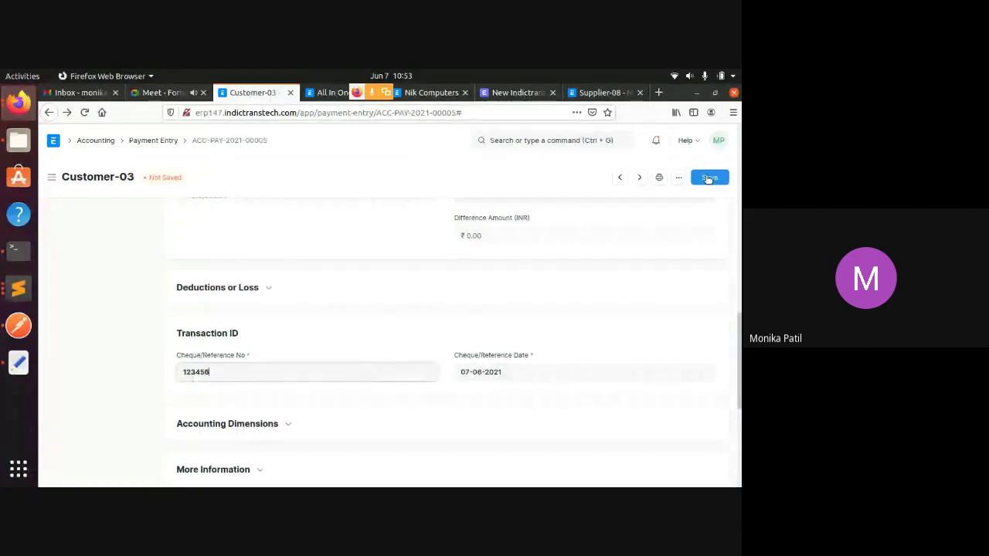
pyautogui.click(707, 177)
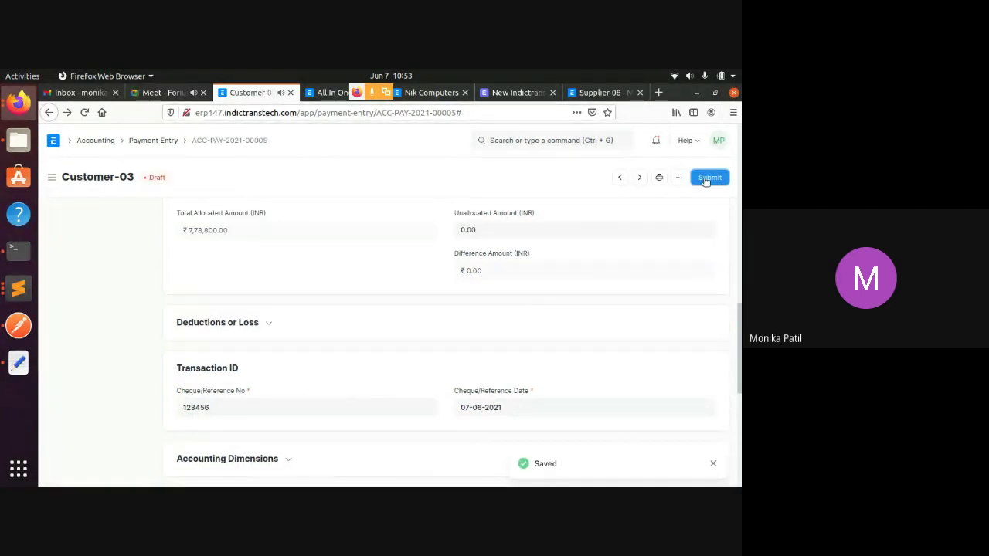
# - Submit the Customer-03 payment entry permanently and review its payment reference and write-off amounts
pyautogui.click(707, 177)
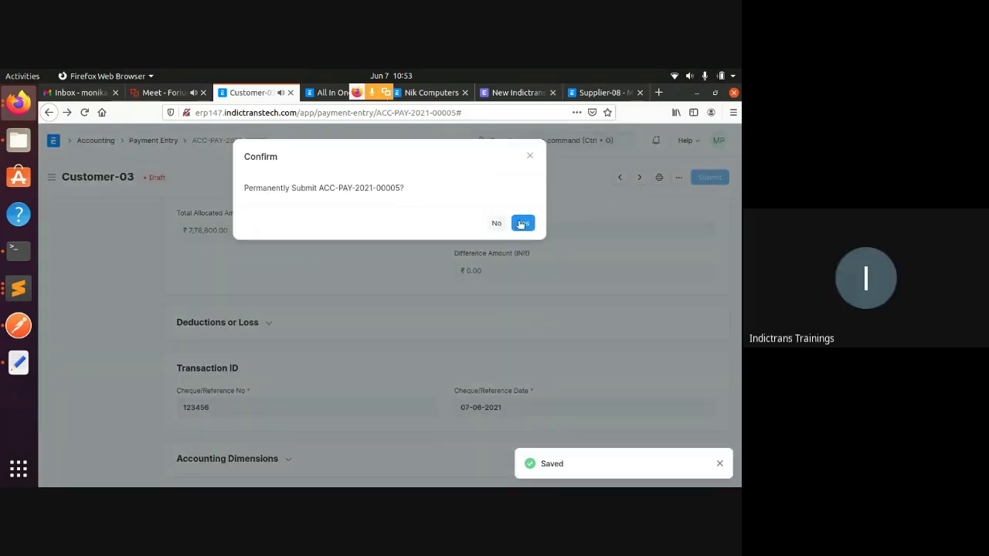
pyautogui.click(522, 224)
pyautogui.scroll(-2, 521, 223)
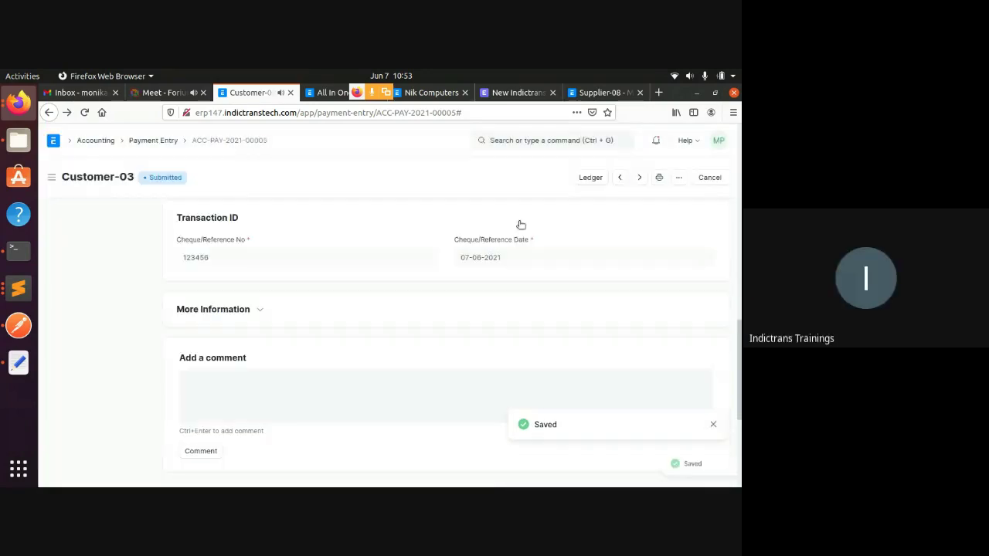
pyautogui.scroll(6, 422, 262)
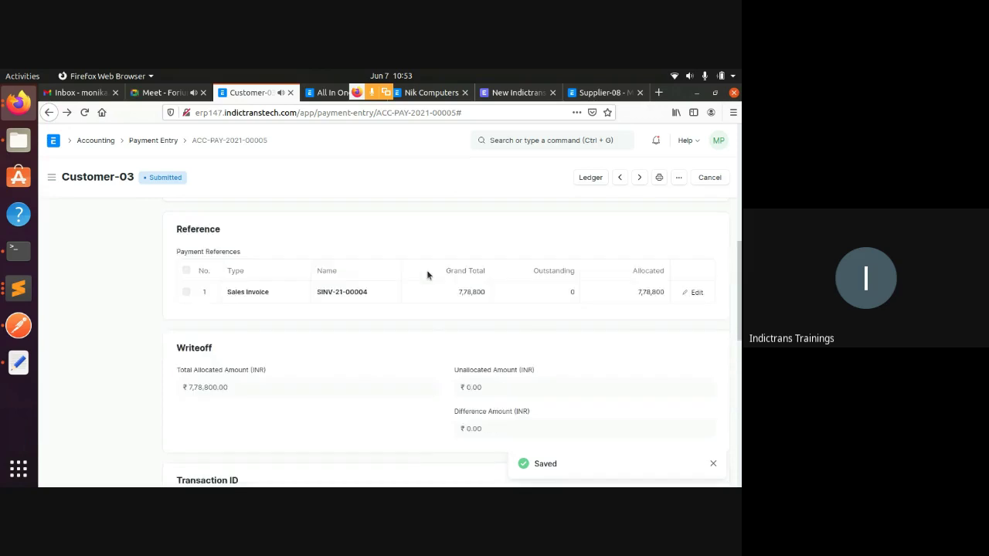
pyautogui.scroll(2, 433, 279)
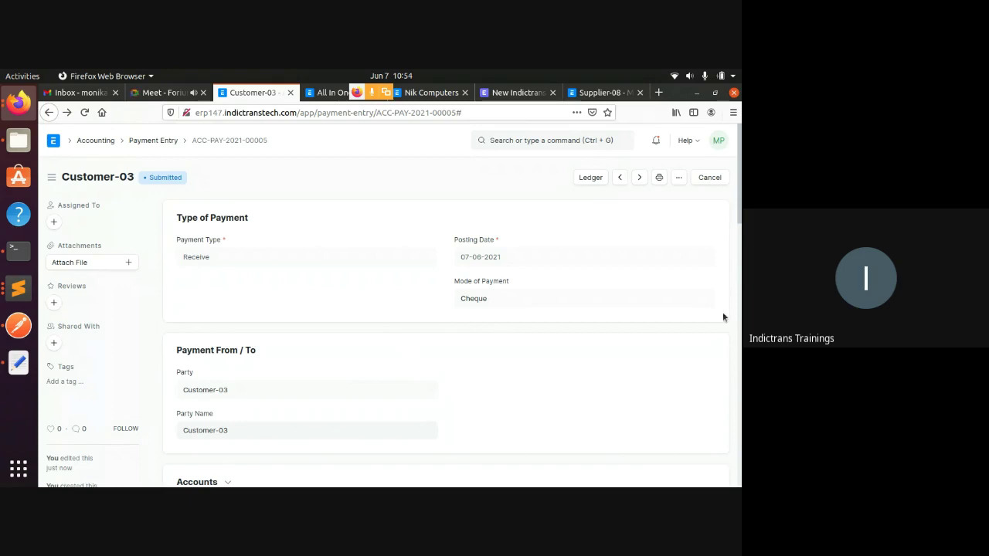
# - Open the Balance Sheet report from the Nik Computers company page and review its asset and liability accounts
pyautogui.click(431, 93)
pyautogui.click(563, 140)
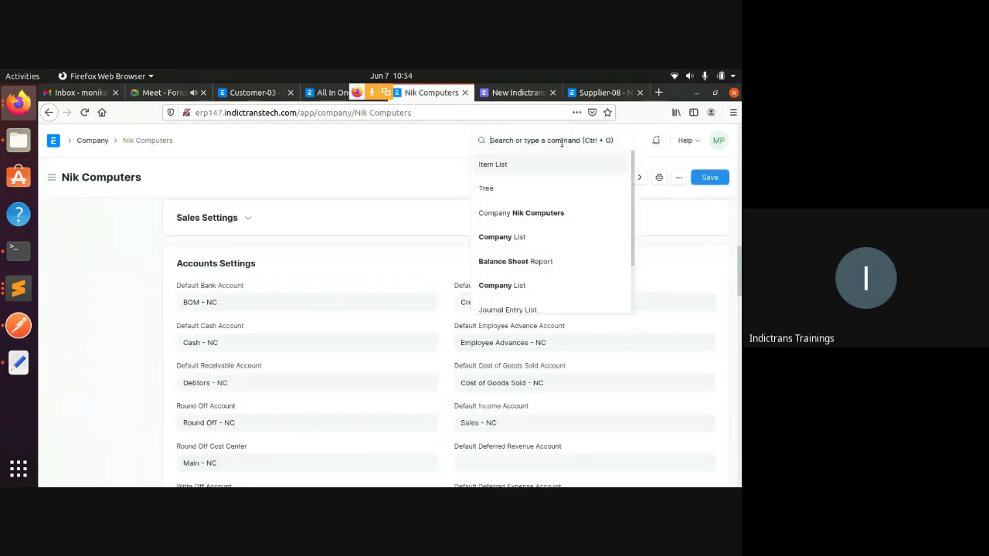
pyautogui.write('balance')
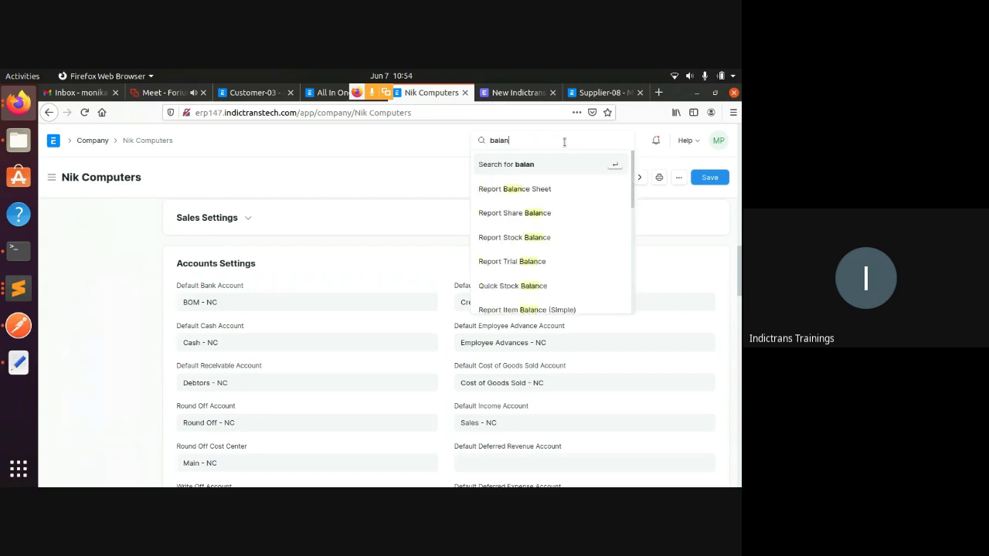
pyautogui.click(551, 190)
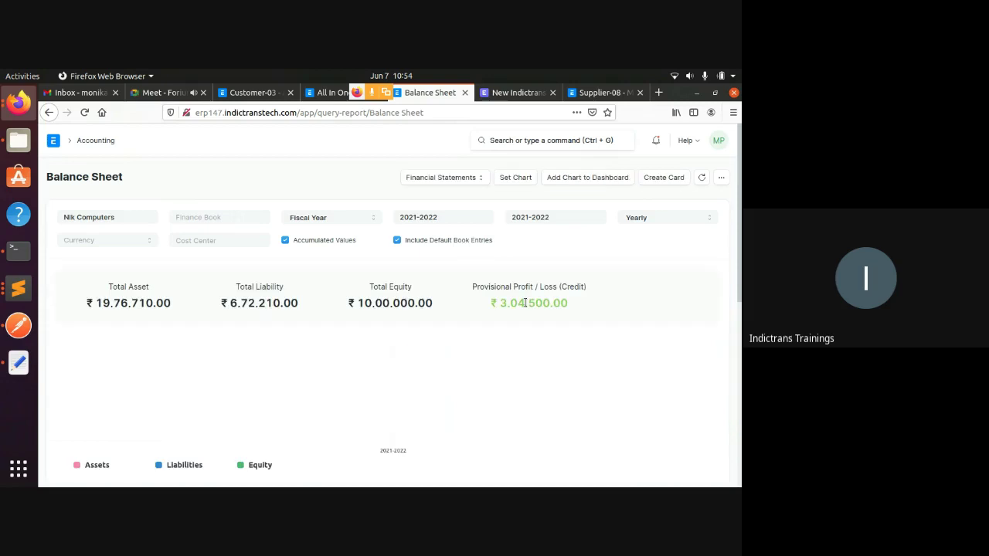
pyautogui.scroll(-3, 508, 306)
pyautogui.scroll(-2, 496, 312)
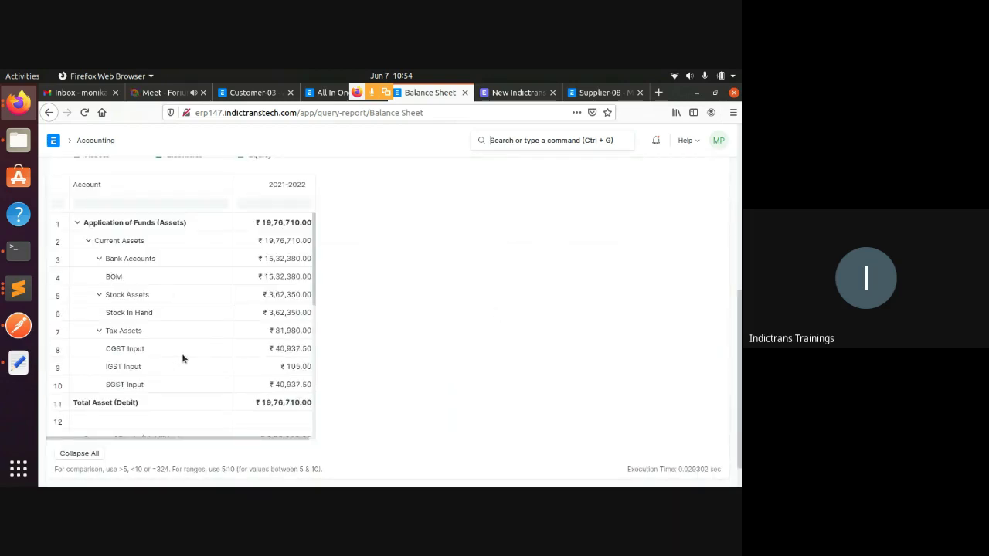
pyautogui.scroll(-1, 182, 358)
pyautogui.scroll(1, 182, 358)
pyautogui.scroll(-5, 187, 357)
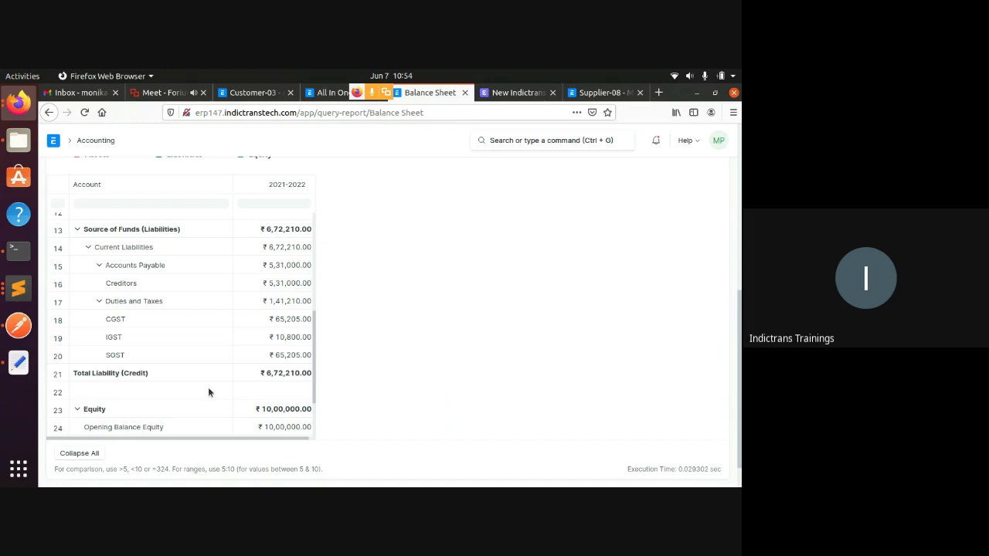
pyautogui.click(255, 92)
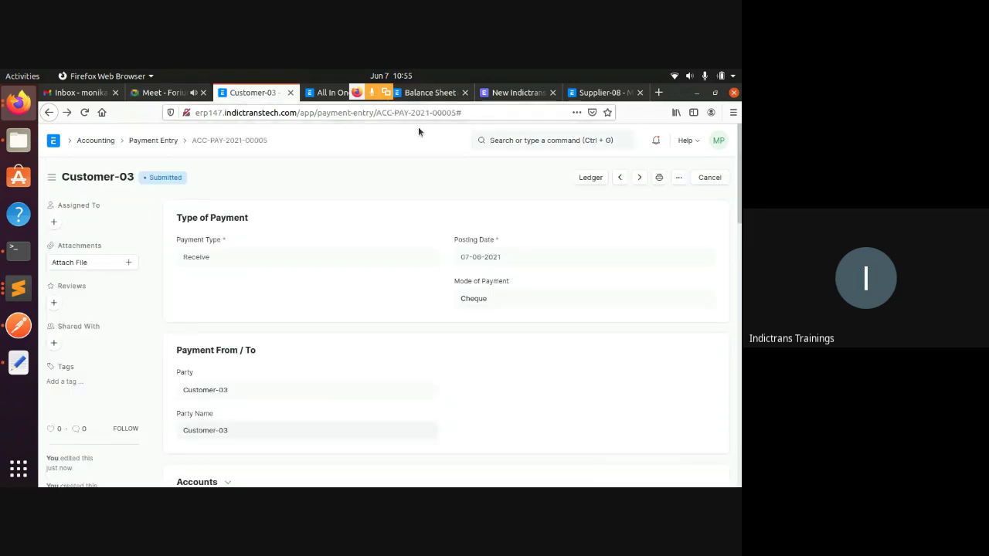
pyautogui.click(512, 142)
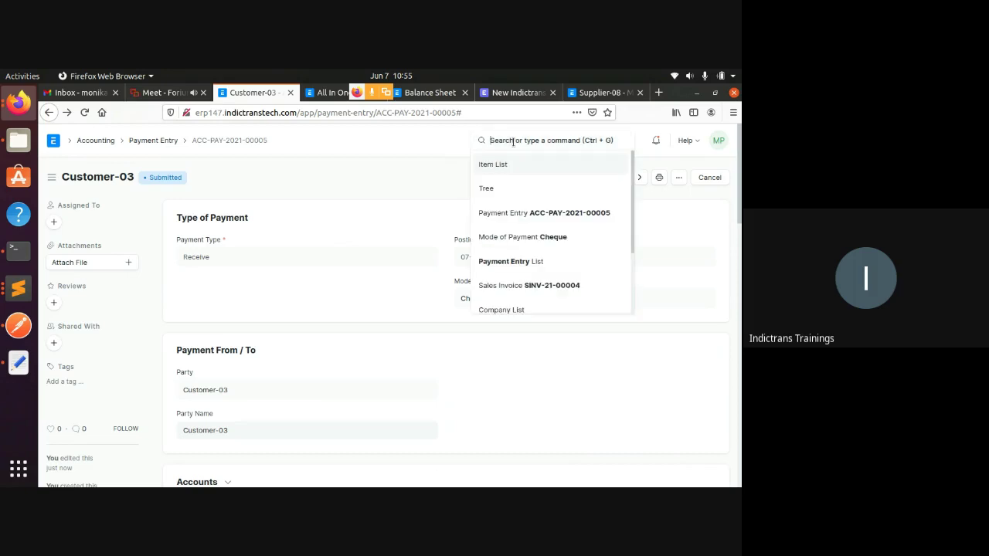
pyautogui.click(443, 98)
pyautogui.click(482, 262)
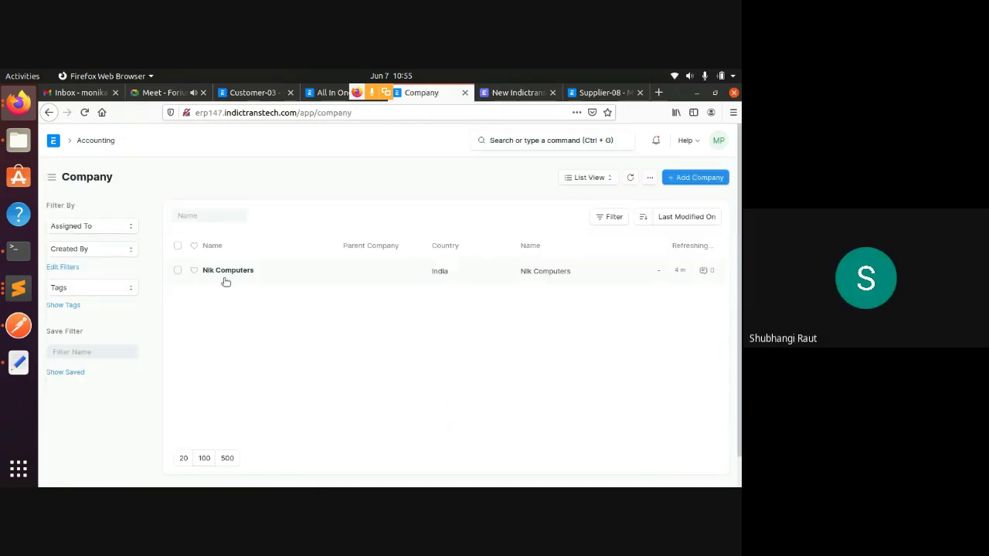
pyautogui.click(48, 112)
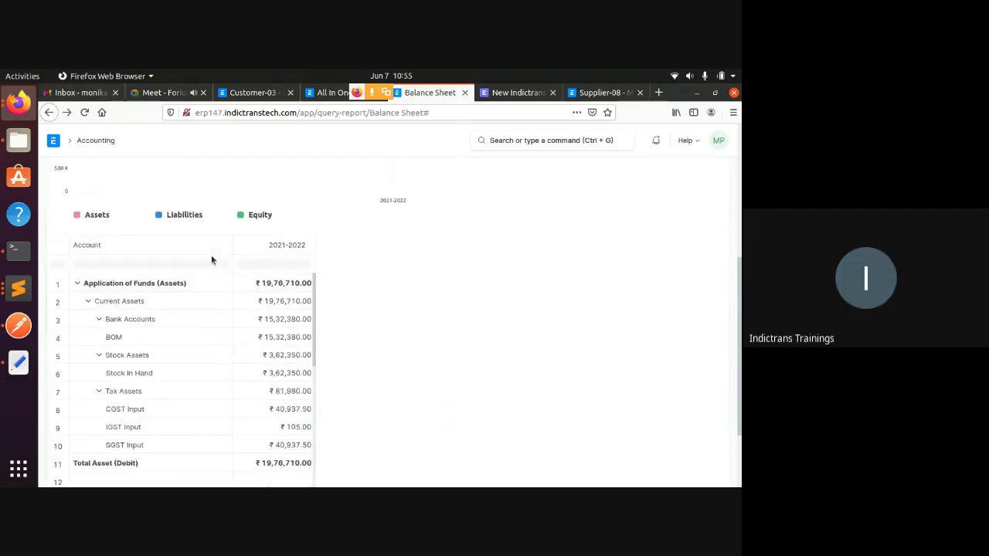
# - Examine the balance sheet again from the bank and tax assets down to Accounts Payable and Duties and Taxes
pyautogui.scroll(-2, 211, 259)
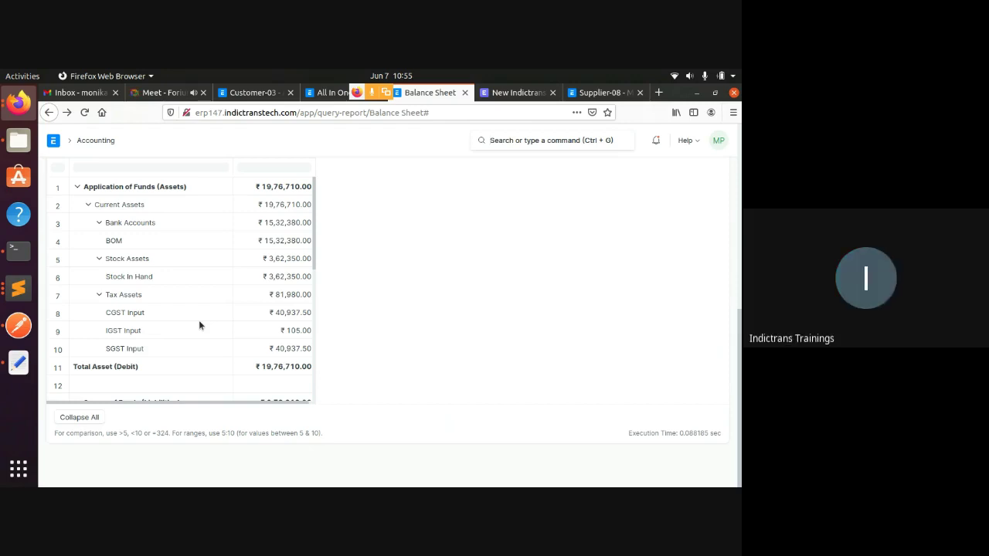
pyautogui.scroll(-3, 201, 319)
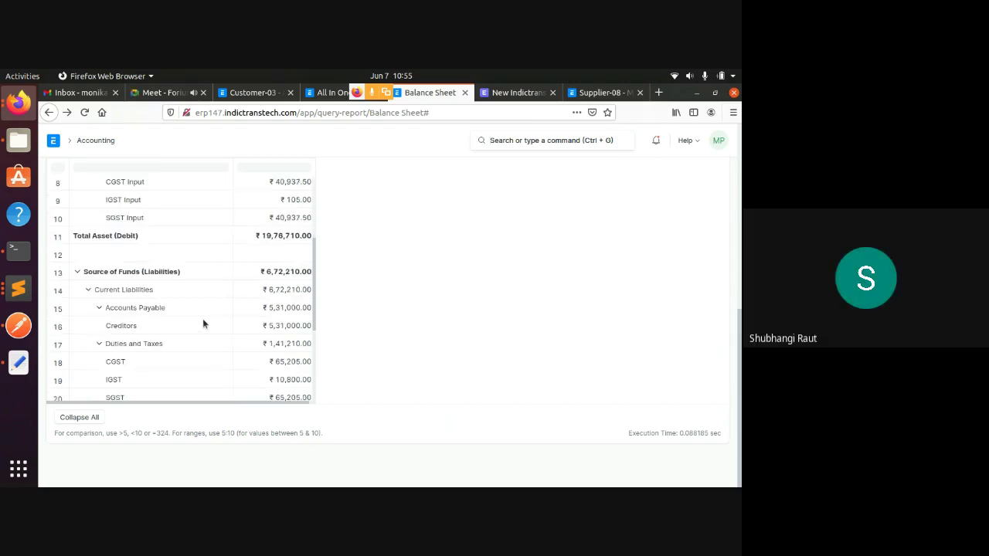
pyautogui.scroll(-1, 203, 324)
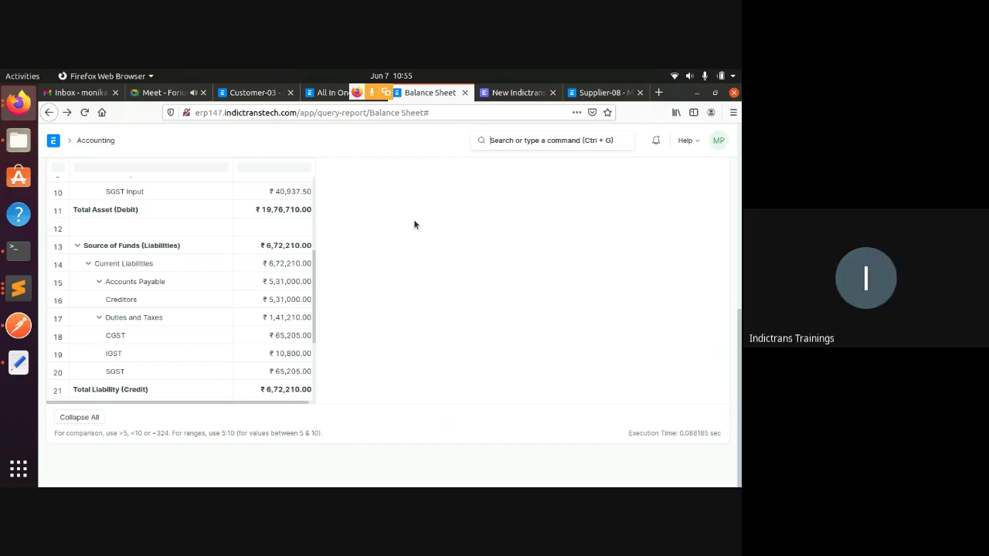
# - Leave the Customer-03 payment entry for the Purchase Invoice list and open Supplier-09's unpaid invoice PINV-21-00003
pyautogui.click(265, 91)
pyautogui.click(283, 183)
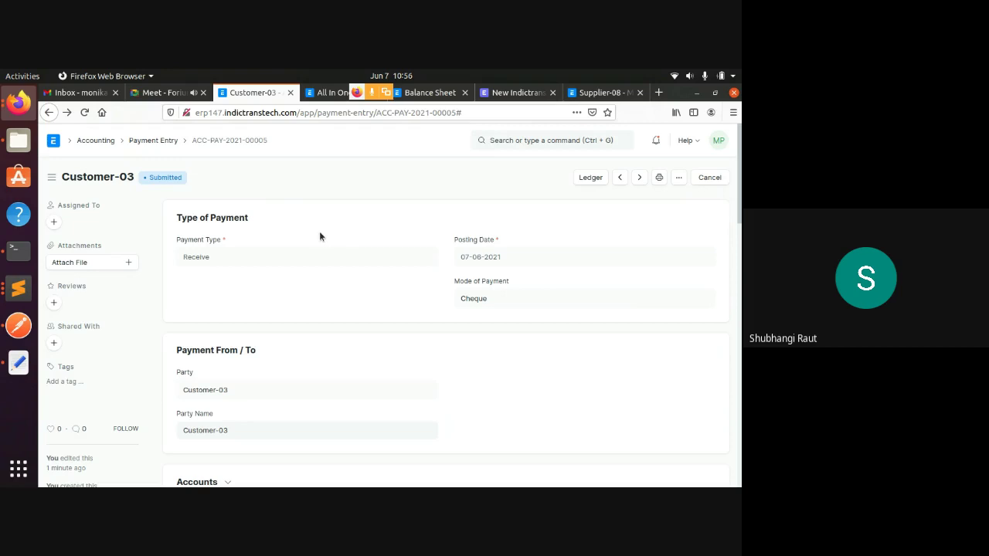
pyautogui.scroll(-2, 226, 275)
pyautogui.scroll(2, 229, 270)
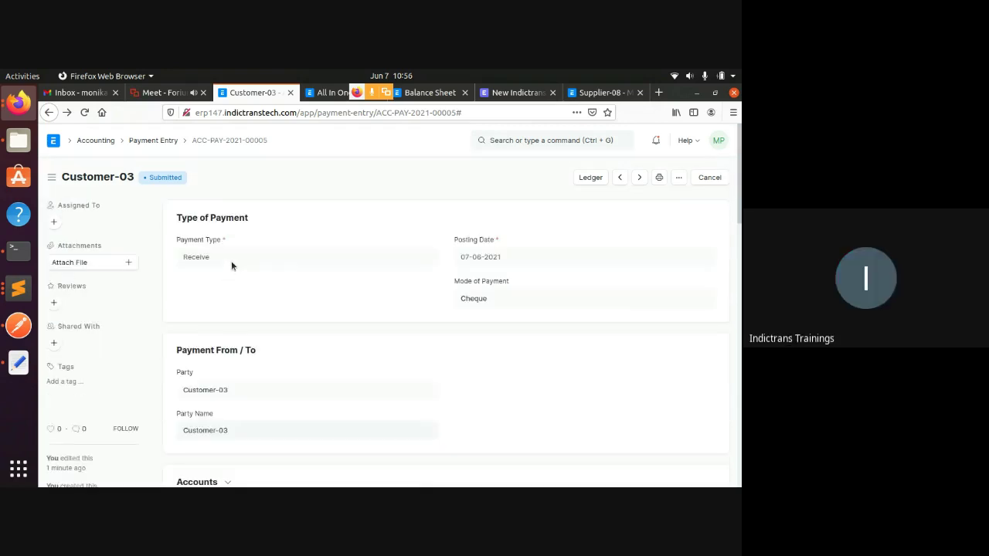
pyautogui.click(535, 139)
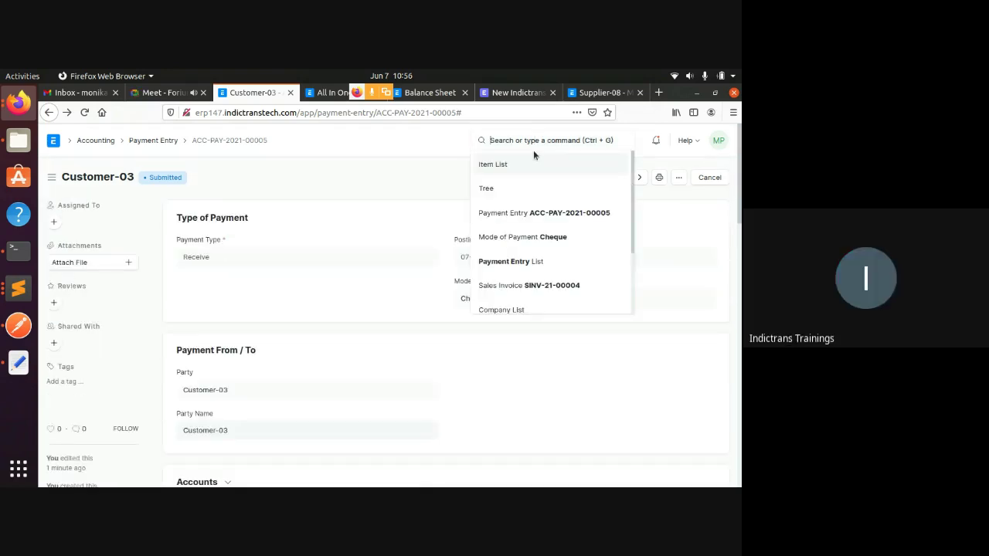
pyautogui.write('purch')
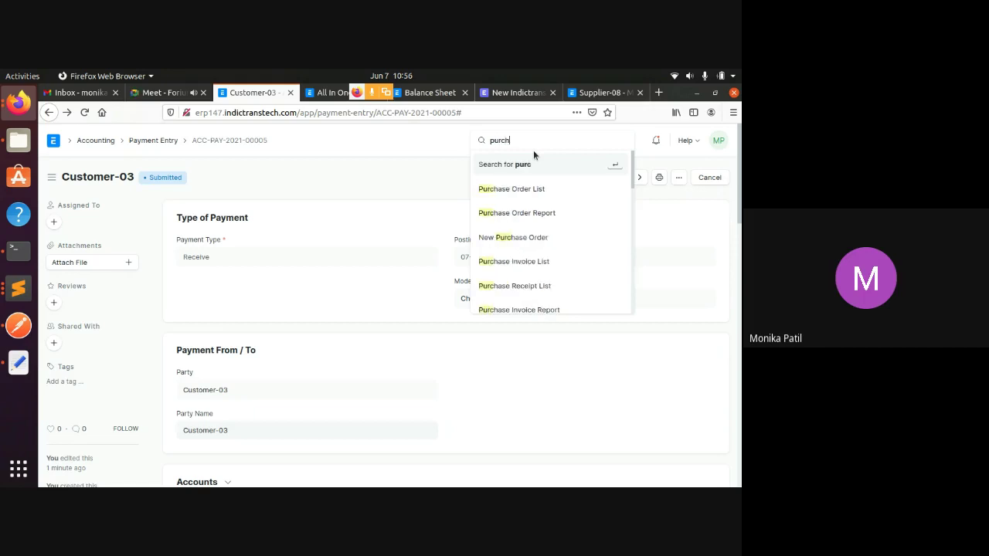
pyautogui.write('ase')
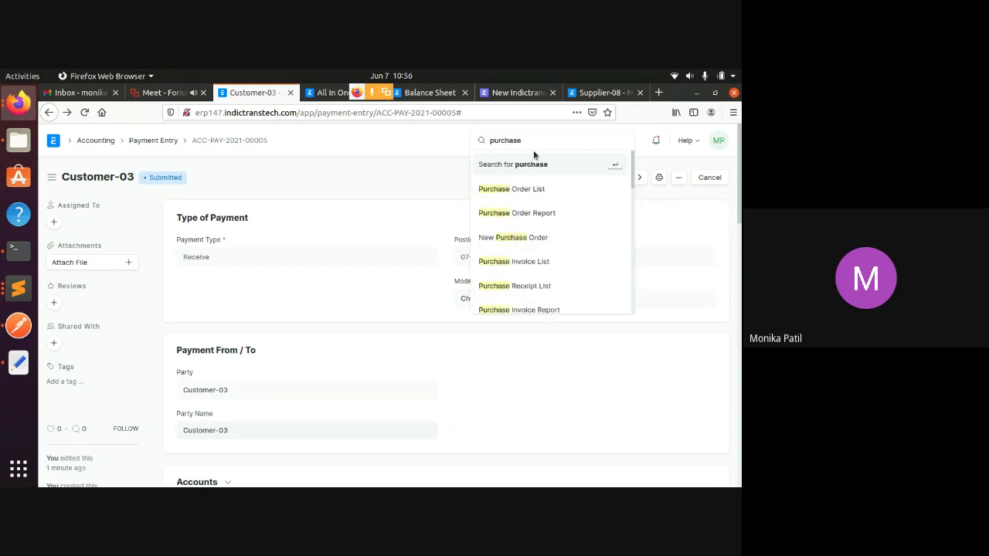
pyautogui.click(551, 263)
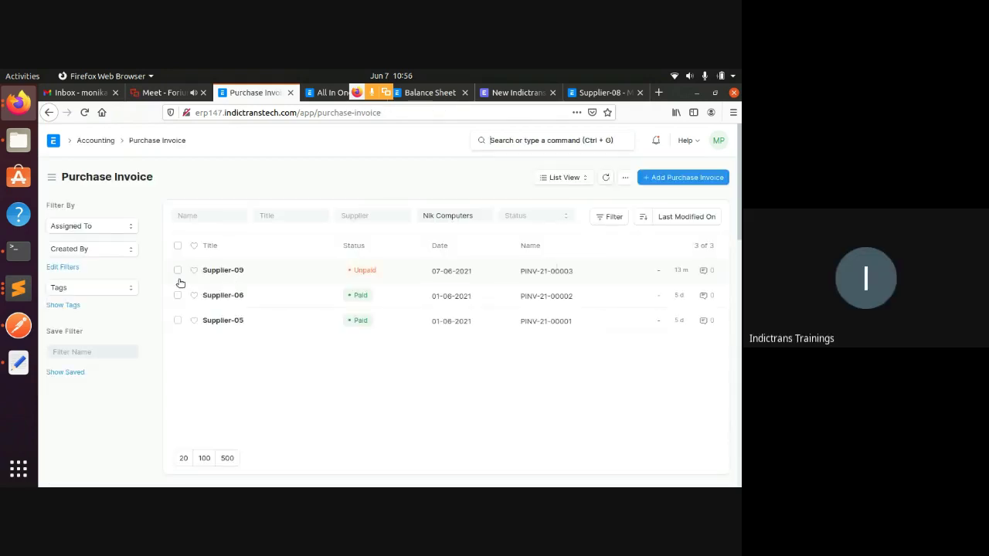
pyautogui.click(226, 270)
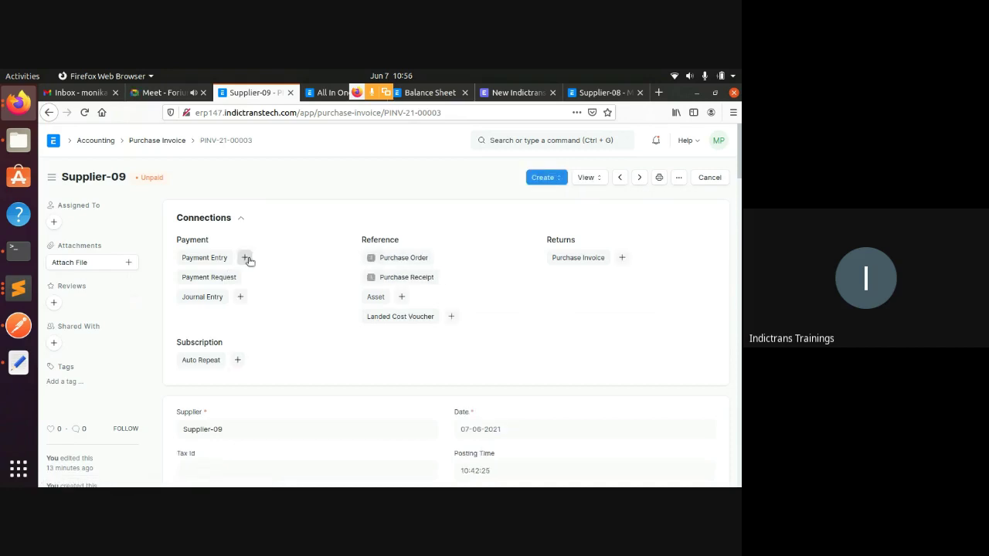
# - Create a payment entry from the Supplier-09 purchase invoice and set its Mode of Payment to Cheque
pyautogui.click(246, 258)
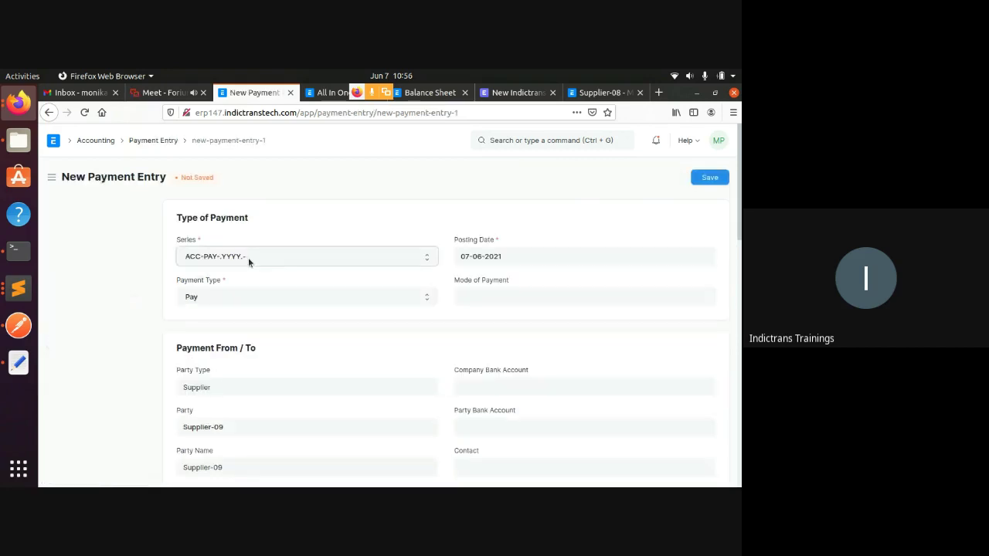
pyautogui.click(593, 294)
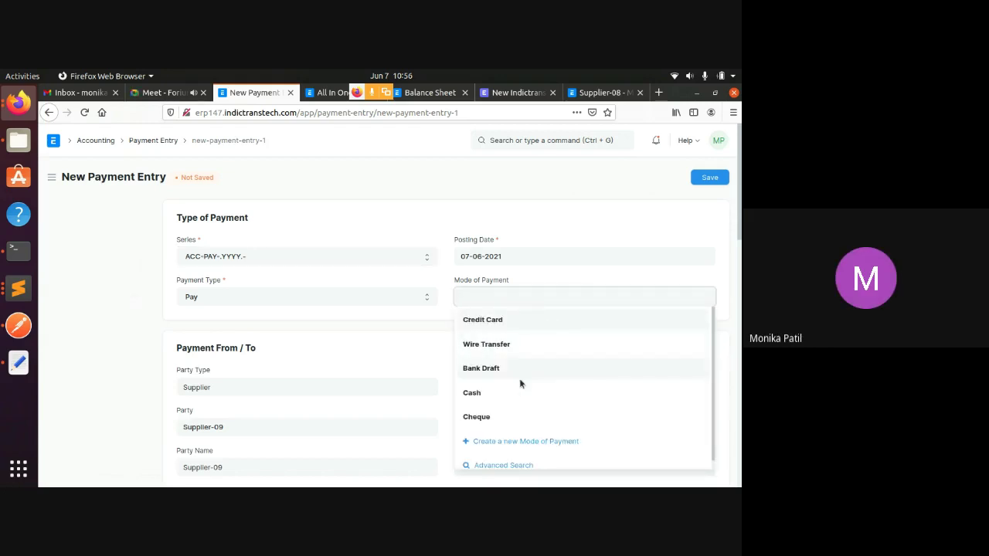
pyautogui.click(504, 417)
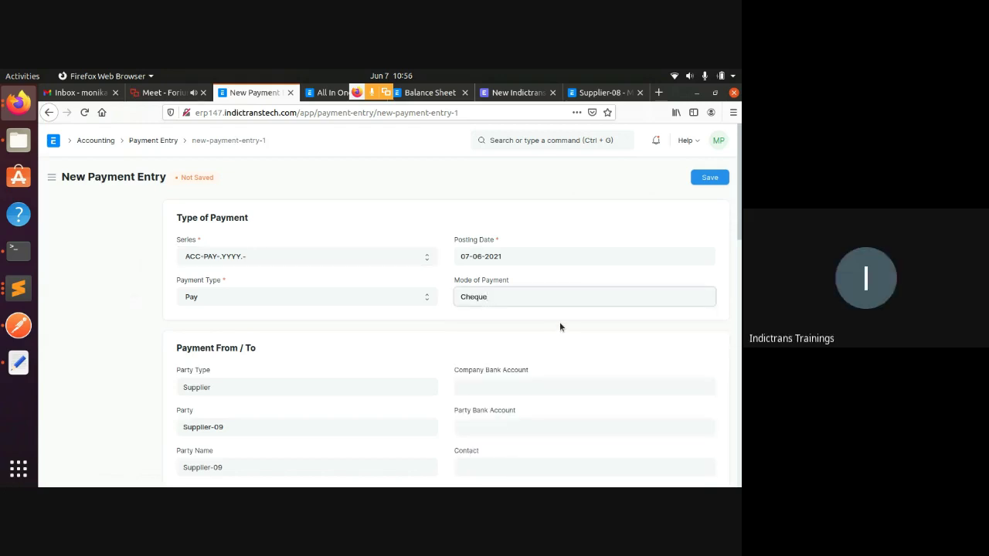
# - Check the Supplier-09 payment entry's company bank account, paid-from and paid-to accounts, paid amount, invoice reference, write-off and transaction fields
pyautogui.click(475, 383)
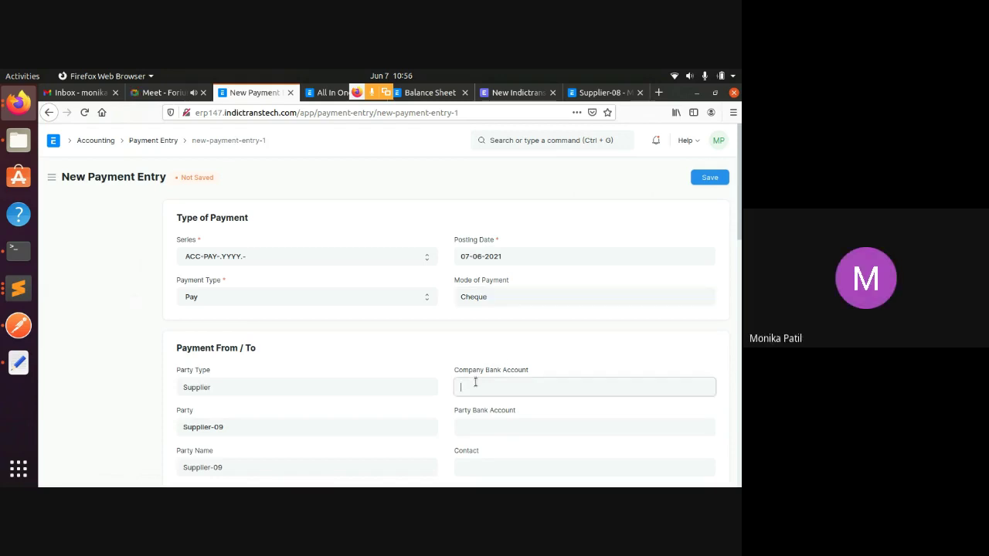
pyautogui.scroll(-2, 476, 382)
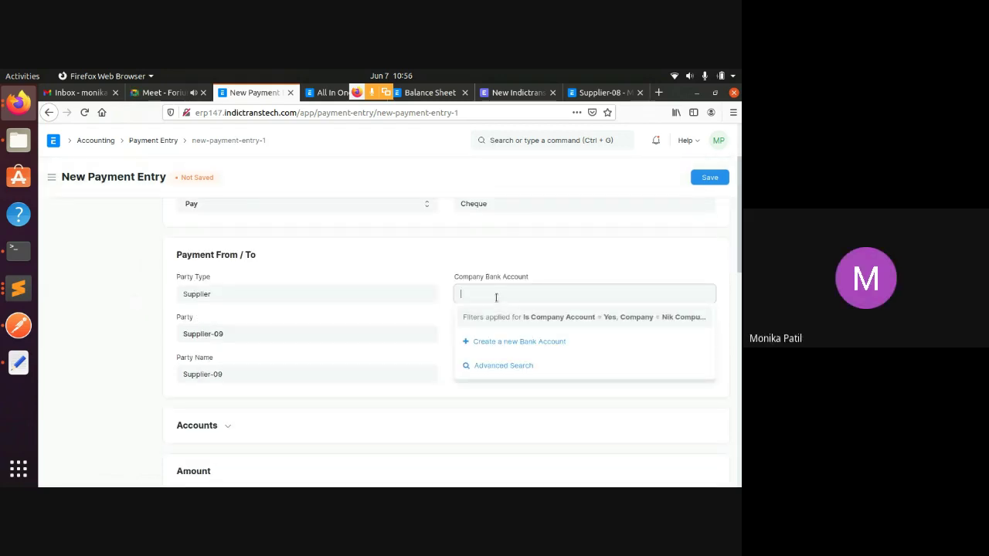
pyautogui.click(342, 260)
pyautogui.scroll(-3, 345, 262)
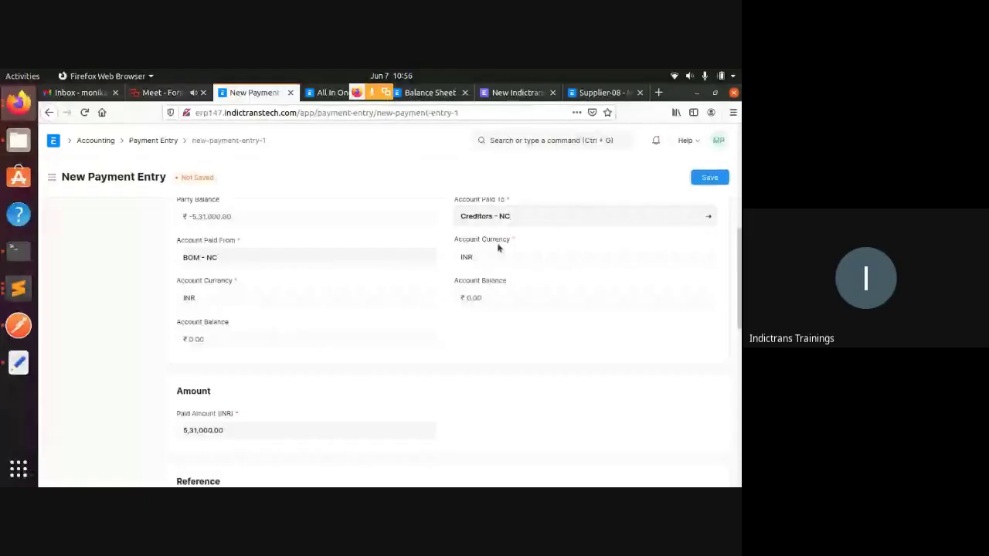
pyautogui.scroll(1, 490, 250)
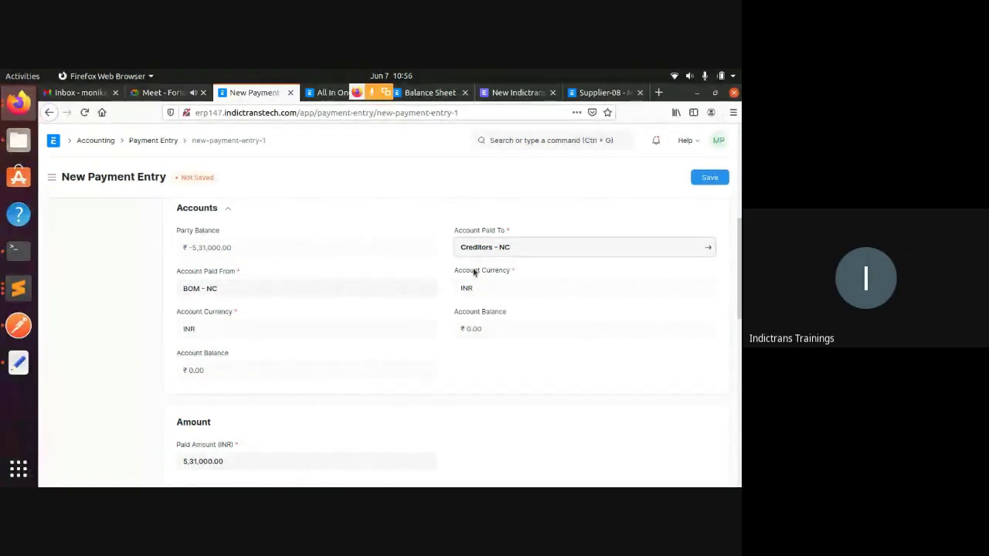
pyautogui.scroll(-3, 473, 272)
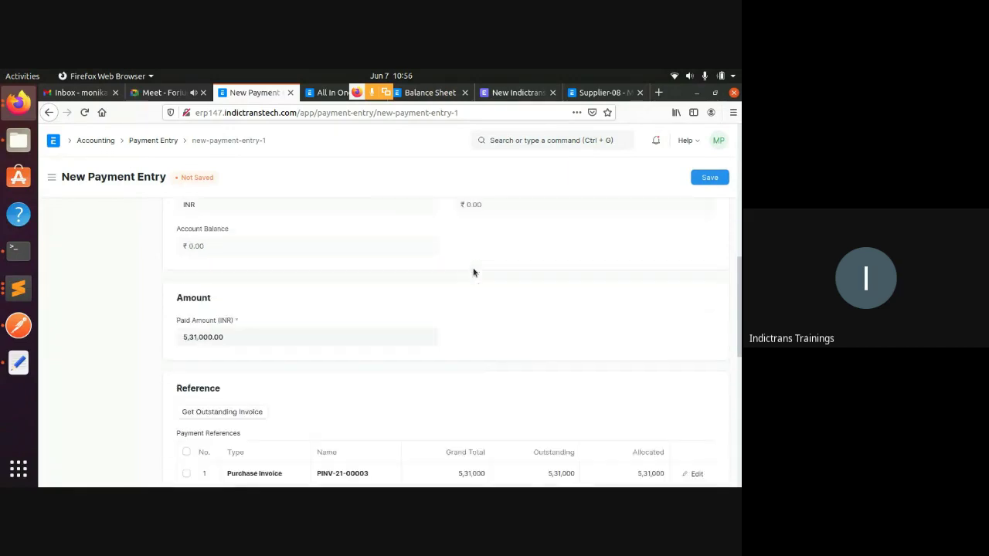
pyautogui.scroll(-2, 471, 275)
pyautogui.scroll(-2, 329, 336)
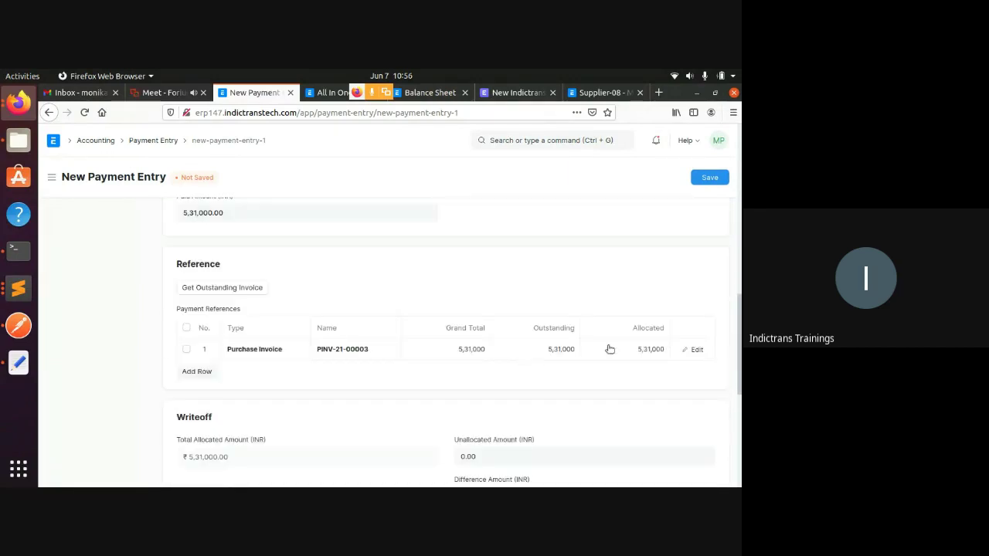
pyautogui.scroll(-2, 180, 393)
pyautogui.scroll(-2, 235, 382)
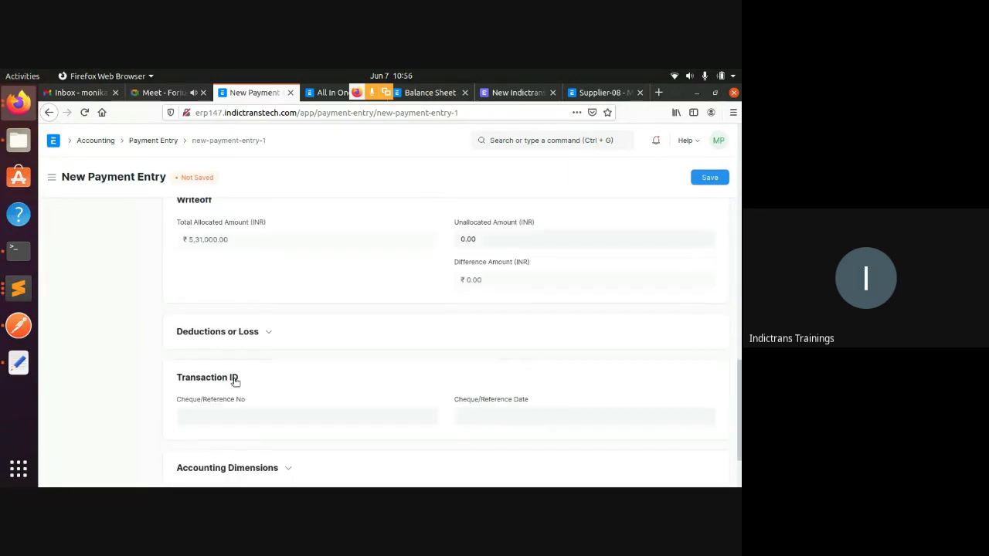
pyautogui.scroll(2, 236, 382)
# - Set the Cheque/Reference No to 1234456 and the Cheque/Reference Date to 07-06-2021, and save the Supplier-09 payment entry
pyautogui.click(707, 178)
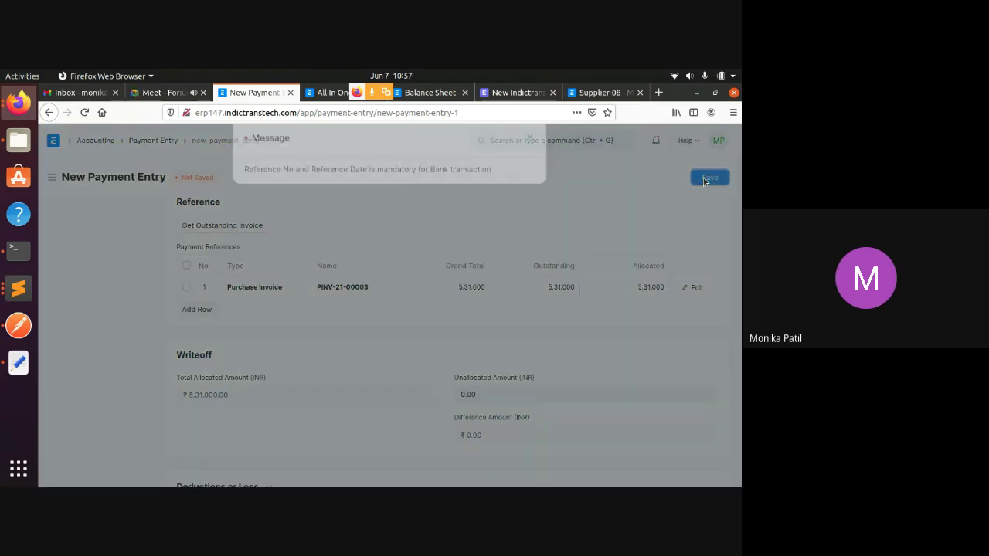
pyautogui.click(339, 209)
pyautogui.scroll(-1, 306, 251)
pyautogui.scroll(-3, 306, 251)
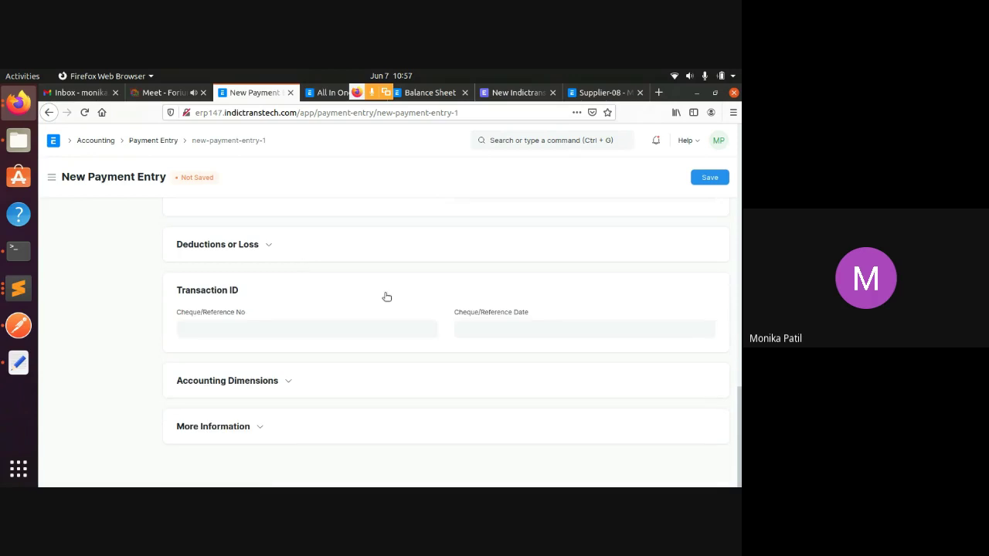
pyautogui.click(316, 330)
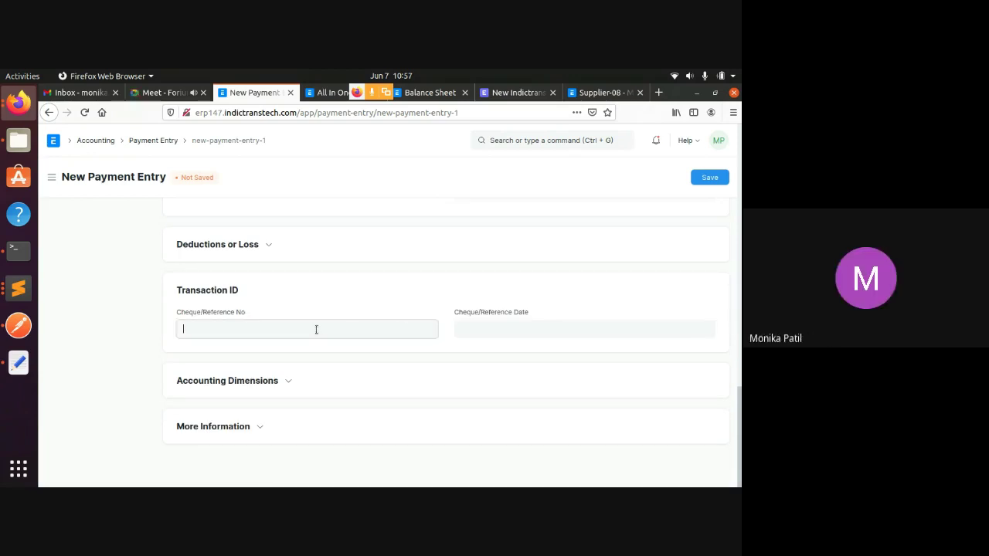
pyautogui.write('1234456')
pyautogui.click(485, 323)
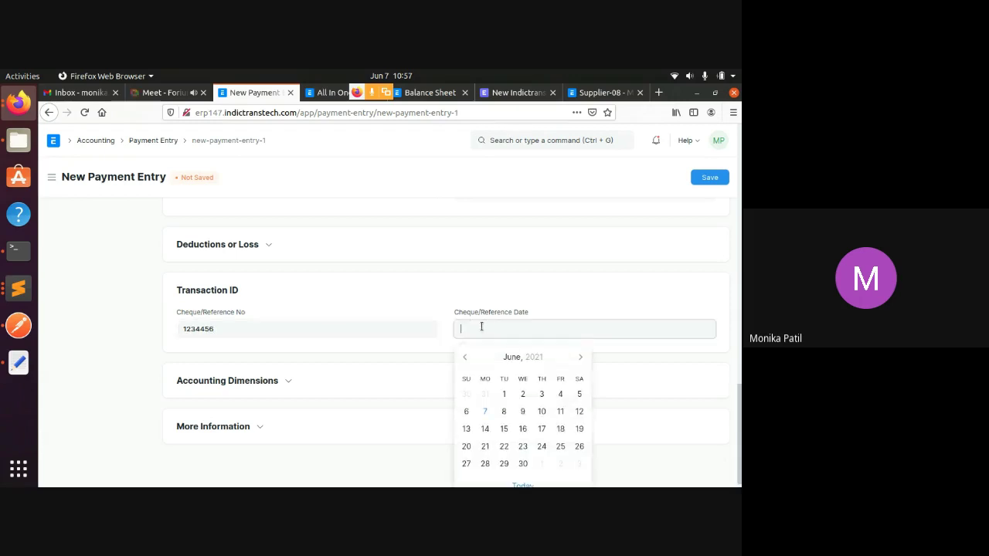
pyautogui.click(485, 412)
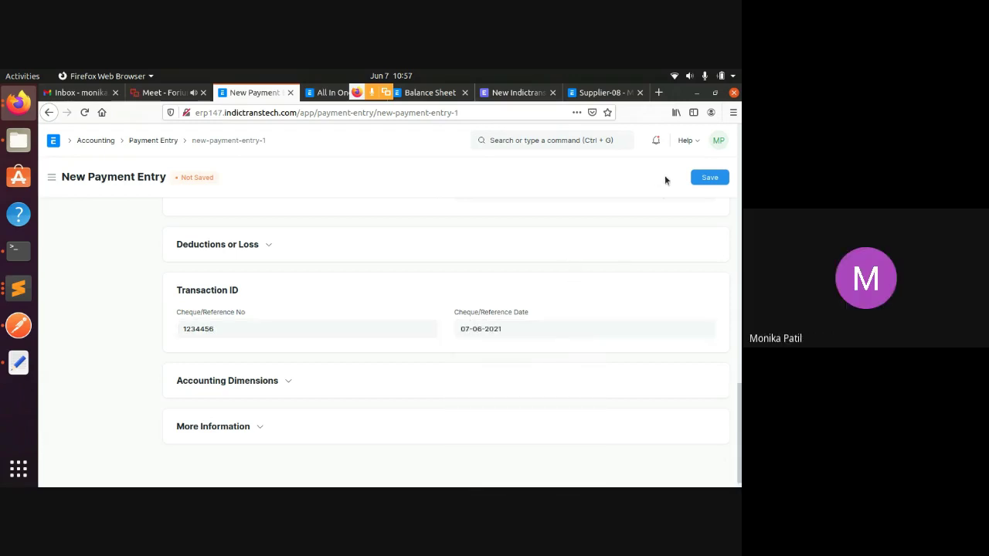
pyautogui.click(709, 177)
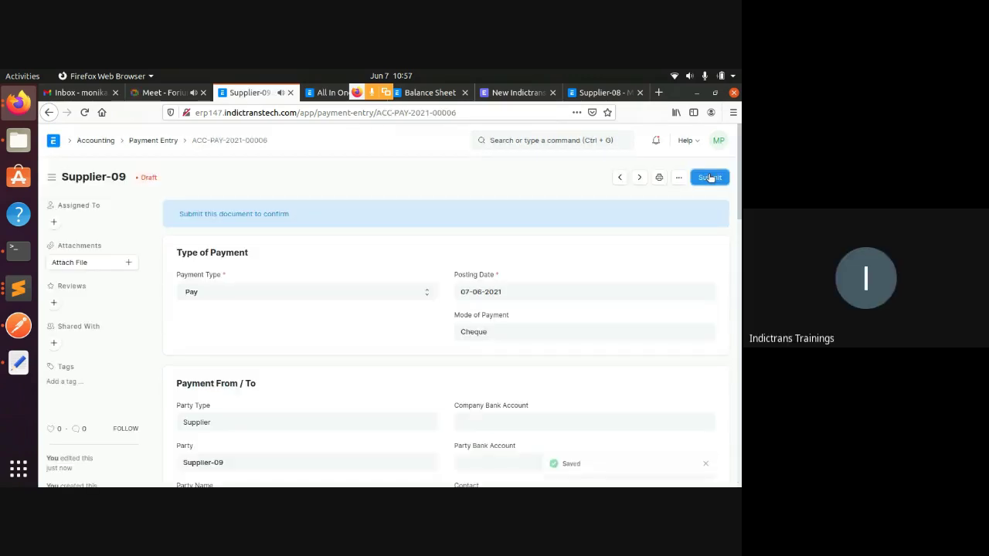
# - Check the draft Supplier-09 payment entry against its purchase invoice reference and permanently submit it
pyautogui.scroll(-2, 533, 334)
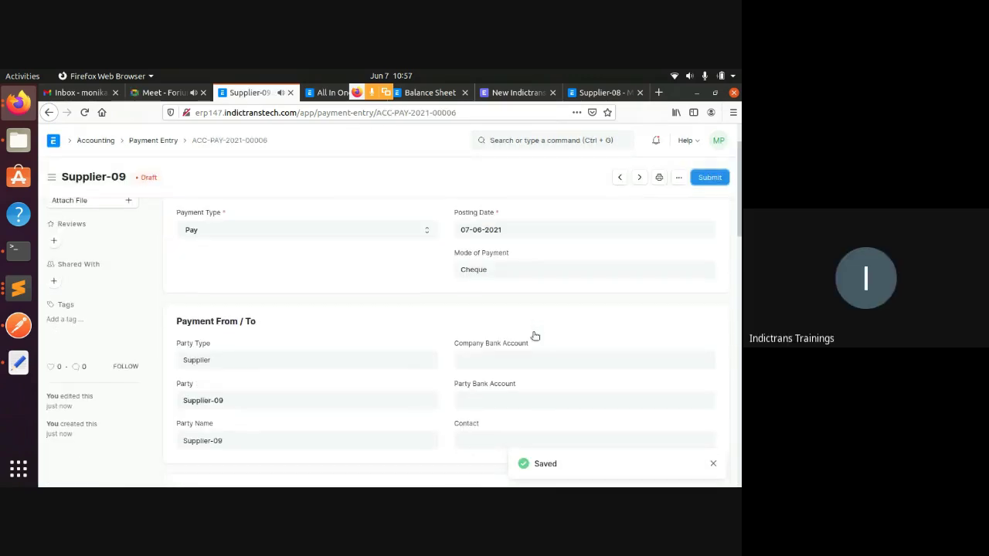
pyautogui.scroll(2, 664, 224)
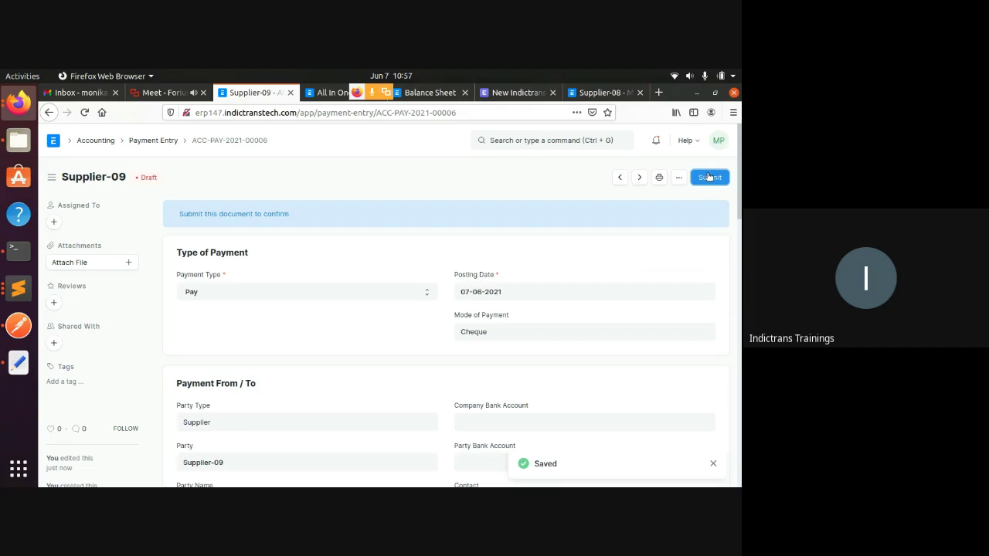
pyautogui.scroll(-6, 618, 270)
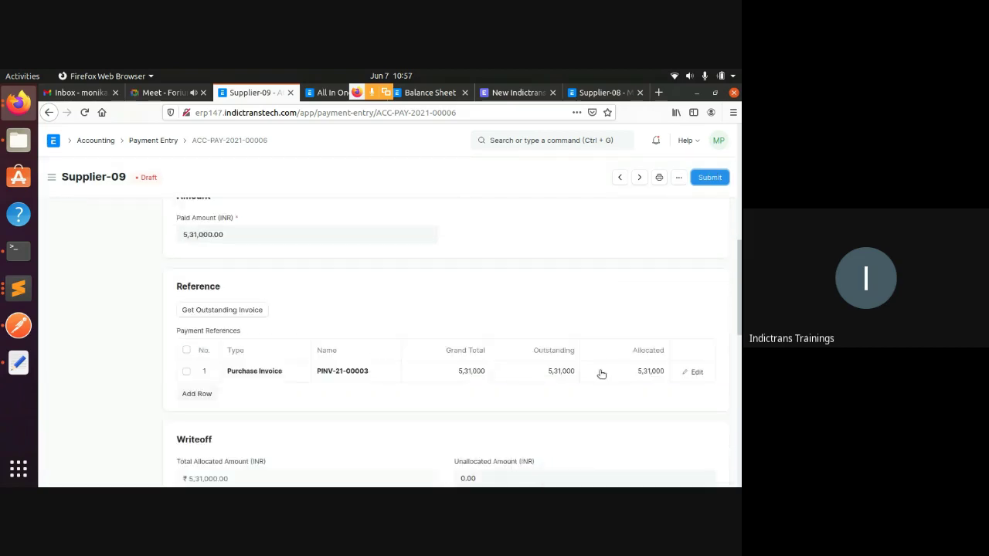
pyautogui.click(703, 179)
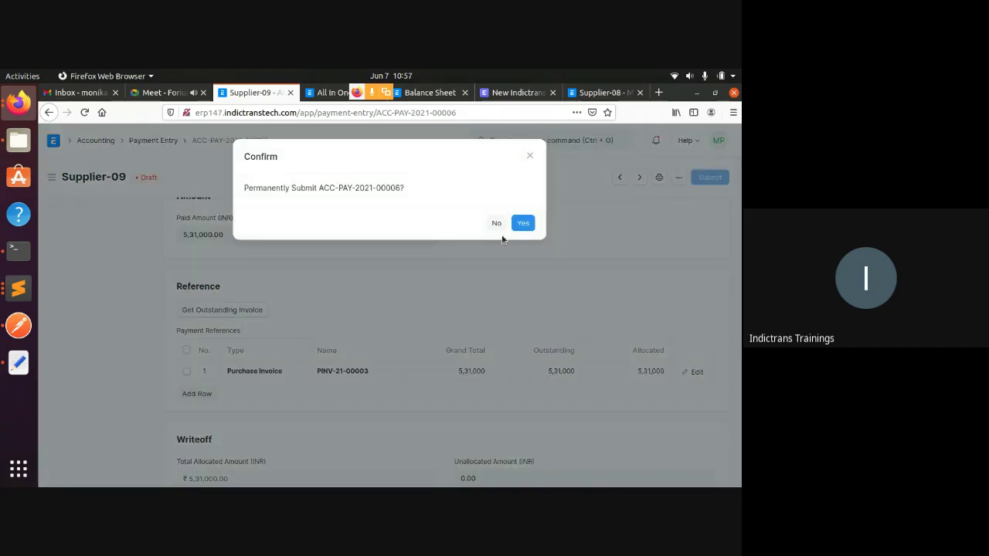
pyautogui.click(523, 223)
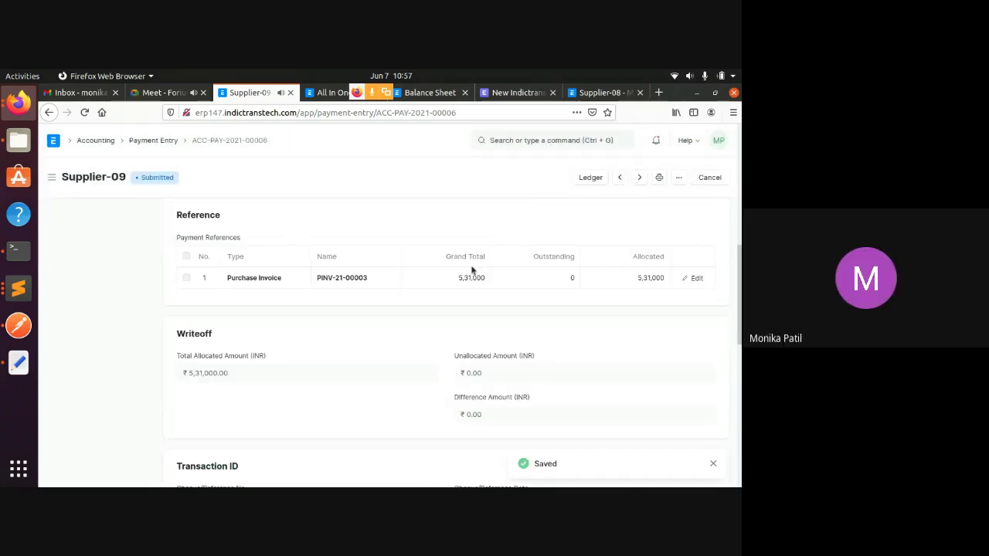
pyautogui.scroll(5, 471, 265)
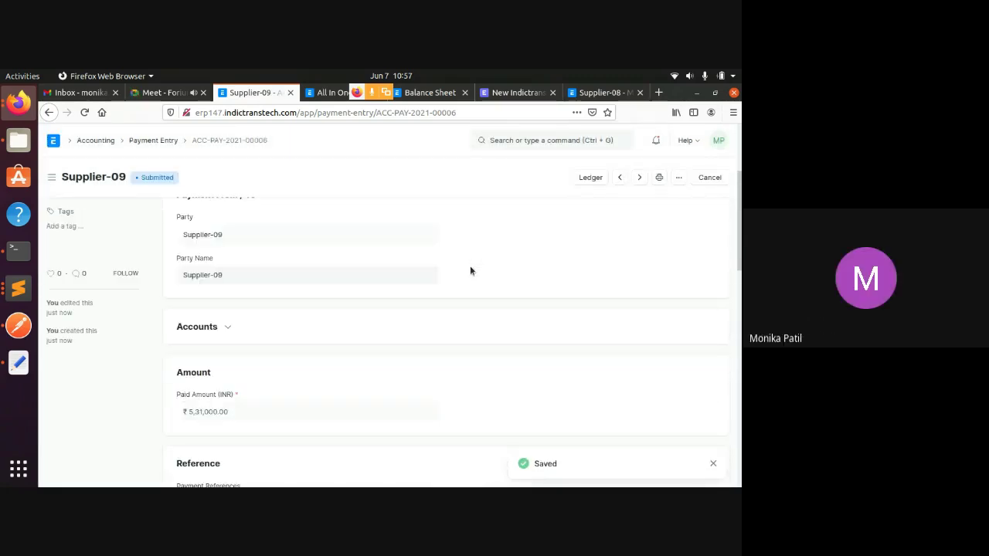
pyautogui.scroll(2, 471, 268)
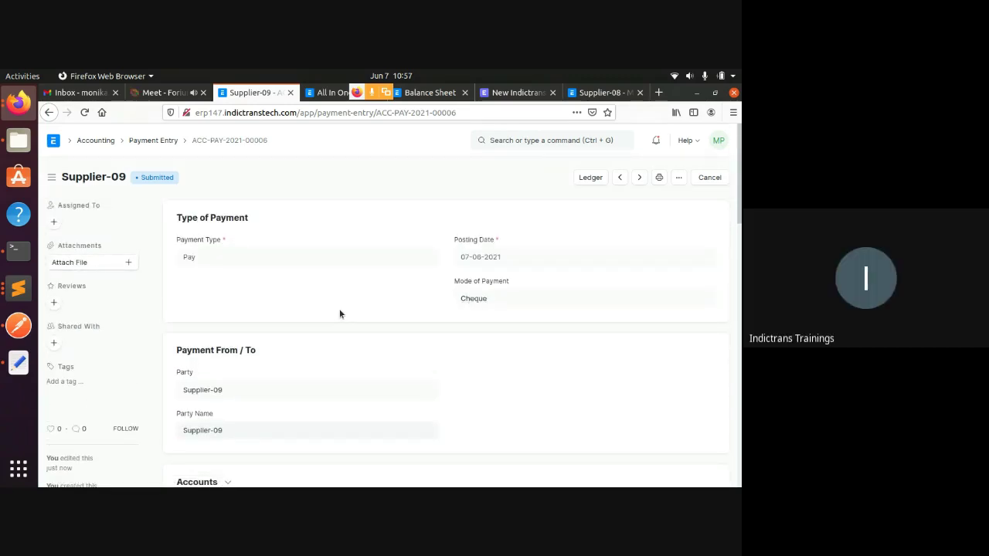
# - Reload the Nik Computers Balance Sheet report and examine its bank, stock, tax, liability and equity accounts
pyautogui.click(430, 93)
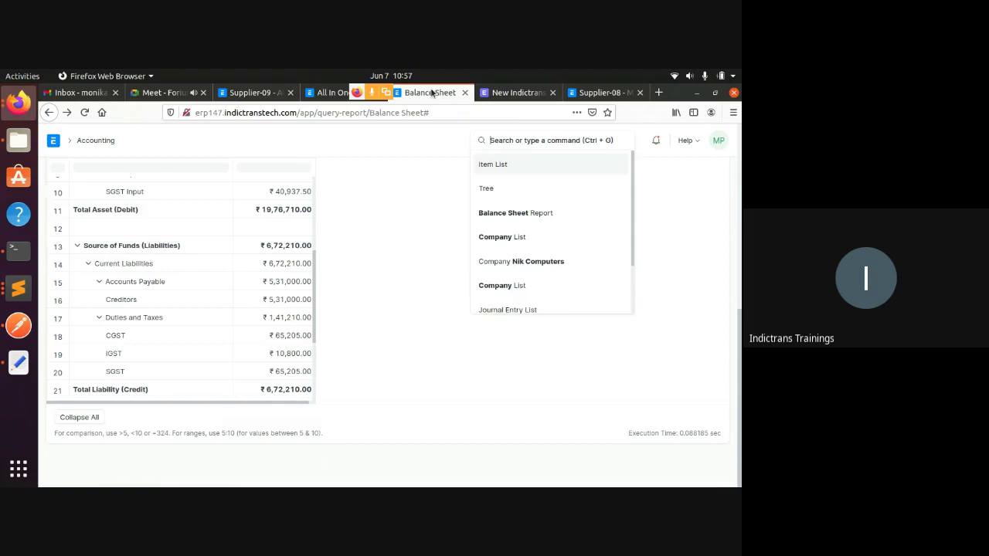
pyautogui.click(85, 113)
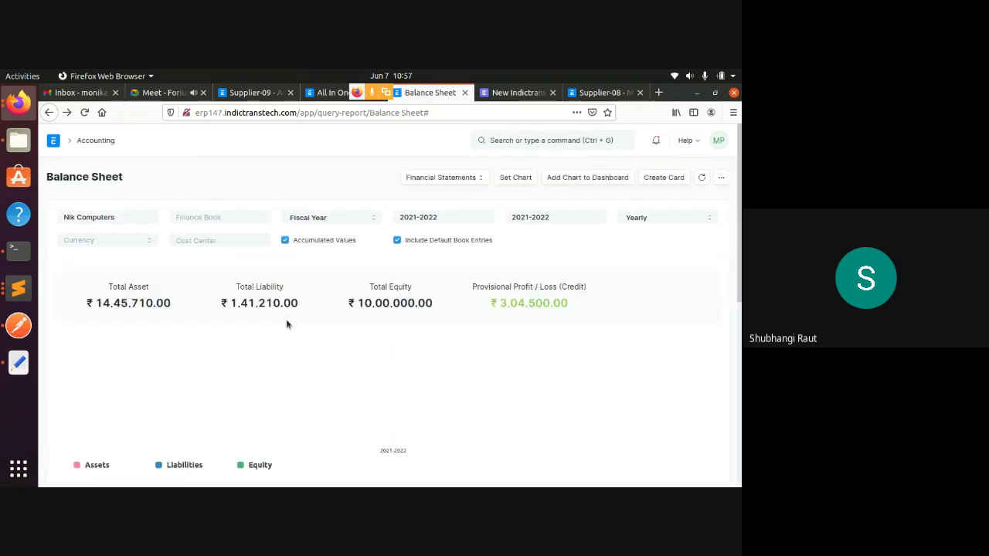
pyautogui.scroll(-5, 285, 325)
pyautogui.scroll(-5, 285, 327)
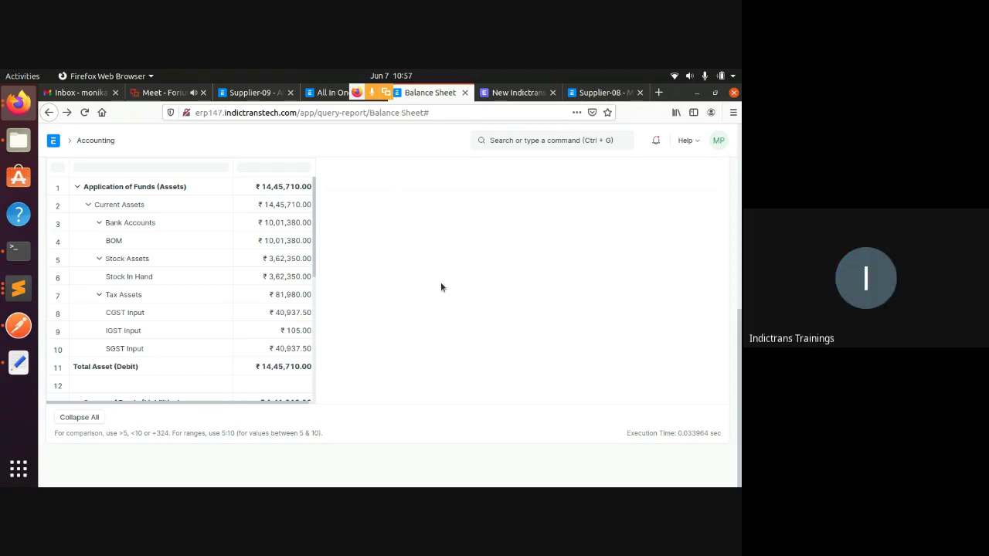
pyautogui.scroll(-3, 133, 310)
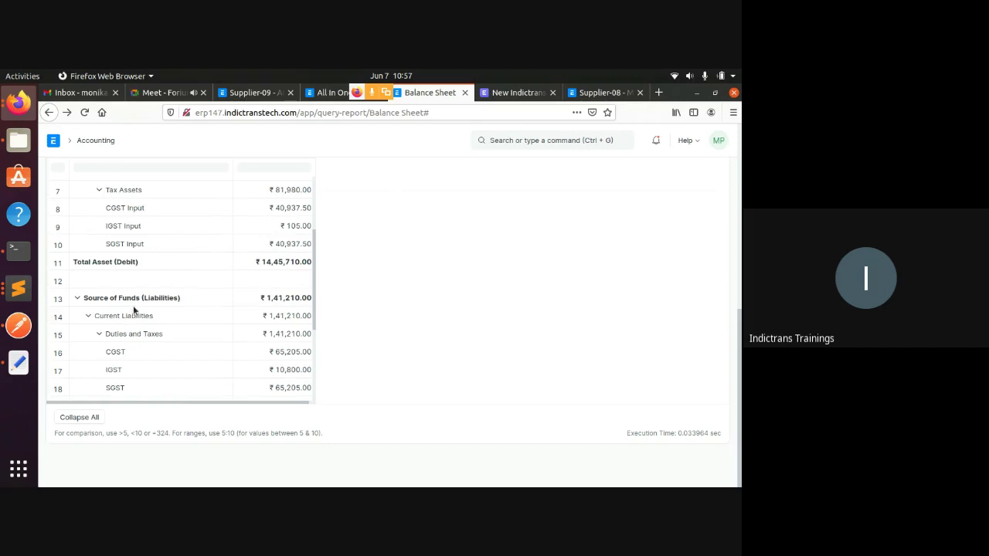
pyautogui.scroll(-2, 133, 310)
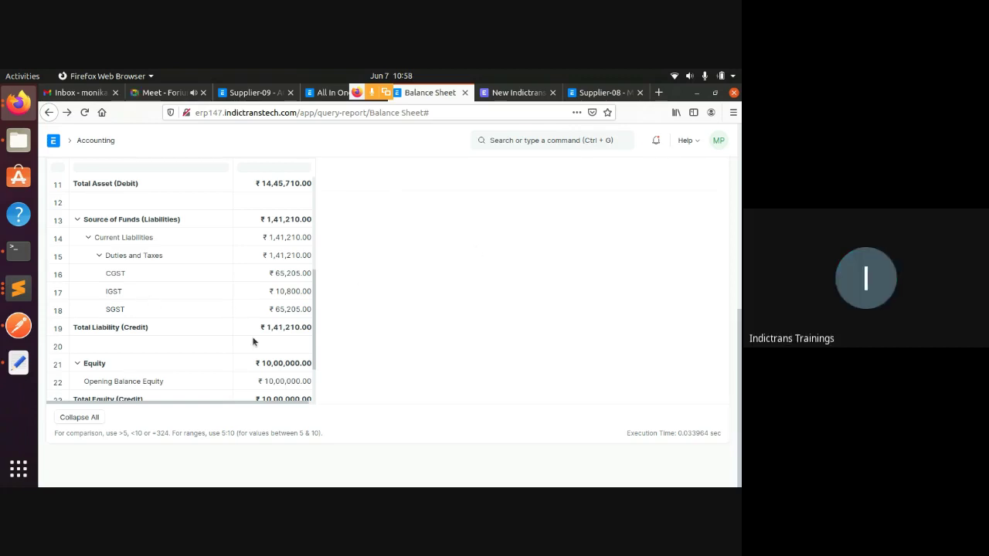
pyautogui.scroll(5, 183, 353)
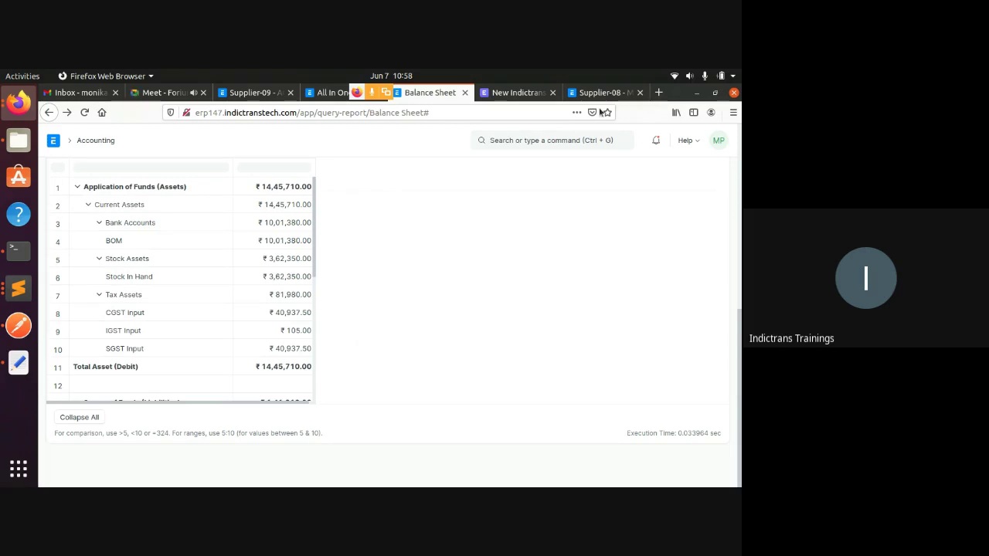
# - Open the Profit and Loss Statement report and review the 2021-2022 income, expenses and profit for the year
pyautogui.click(544, 140)
pyautogui.write('p')
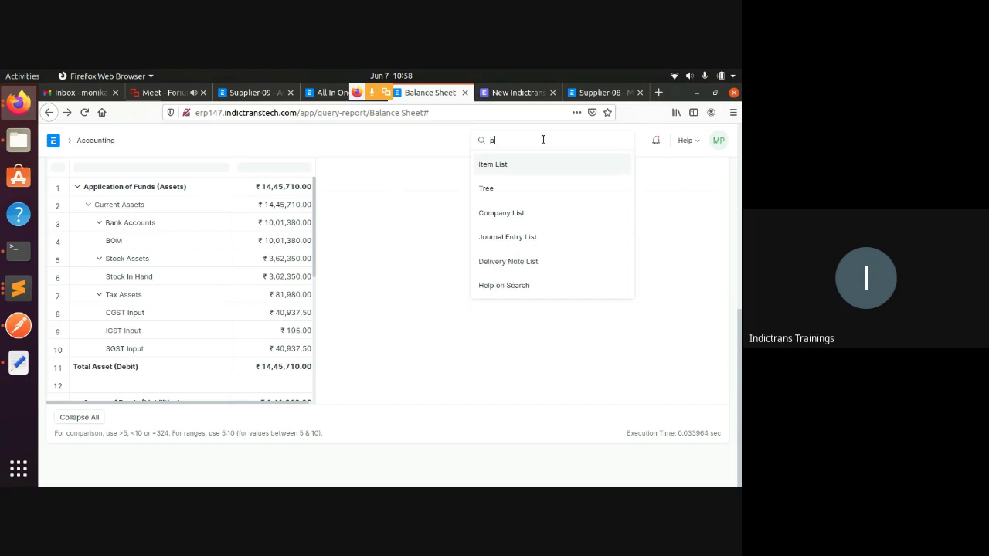
pyautogui.write('rof')
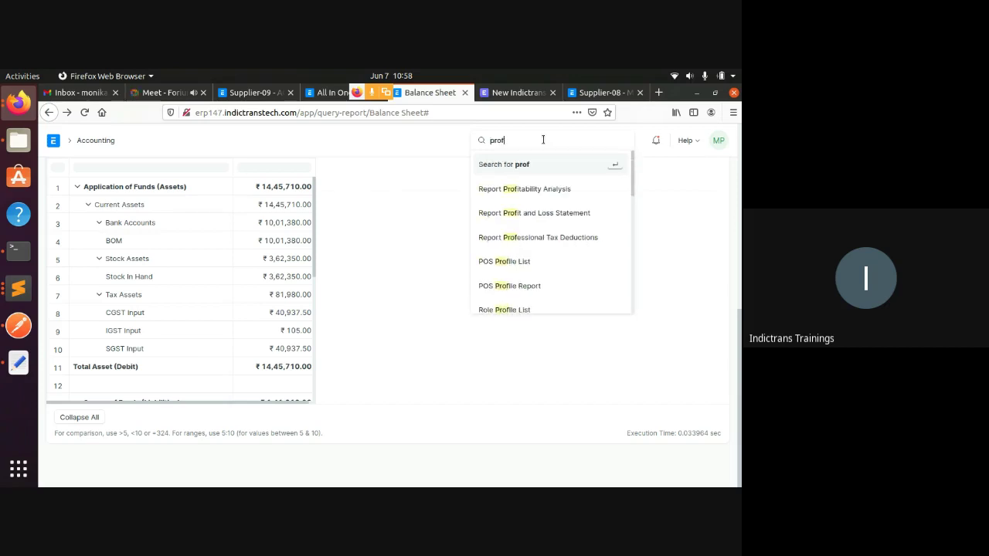
pyautogui.click(530, 218)
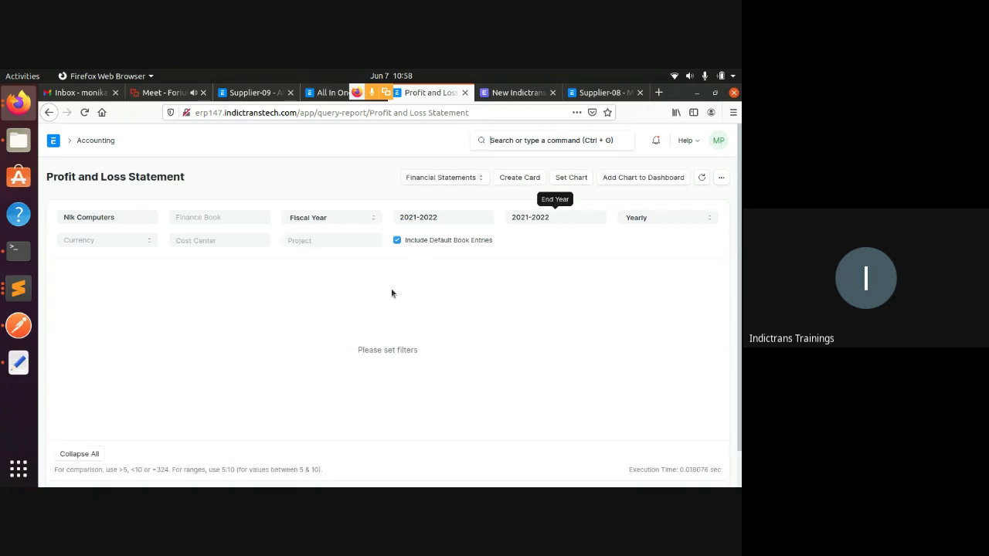
pyautogui.scroll(-4, 291, 322)
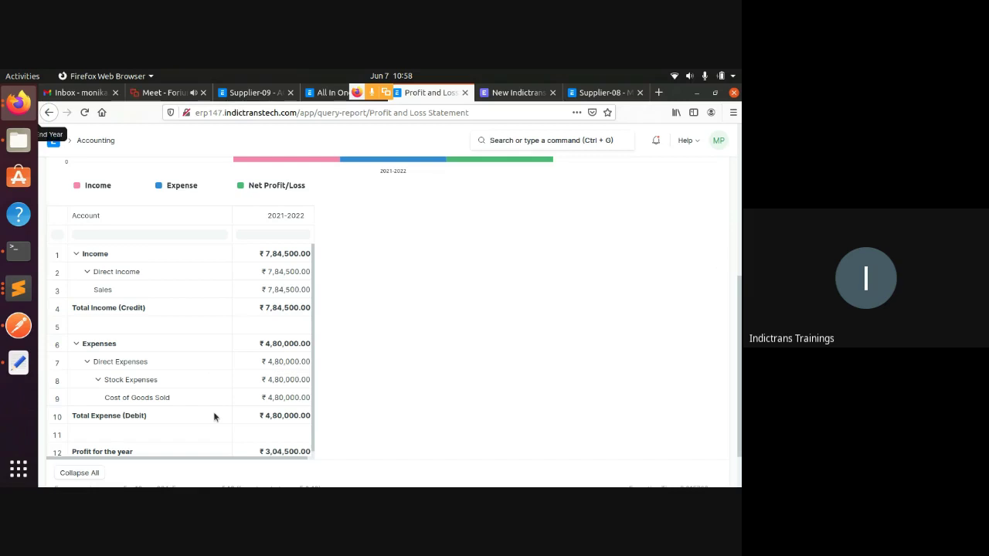
pyautogui.scroll(-1, 216, 417)
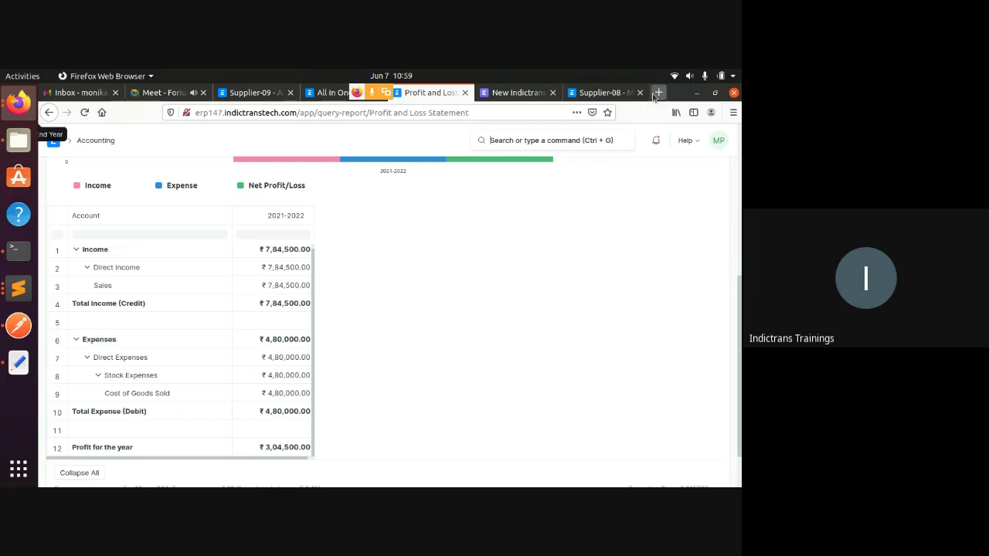
# - Open the Customer-03 opportunity from the Opportunity List and look through its details and Sales section
pyautogui.click(556, 141)
pyautogui.write('opp')
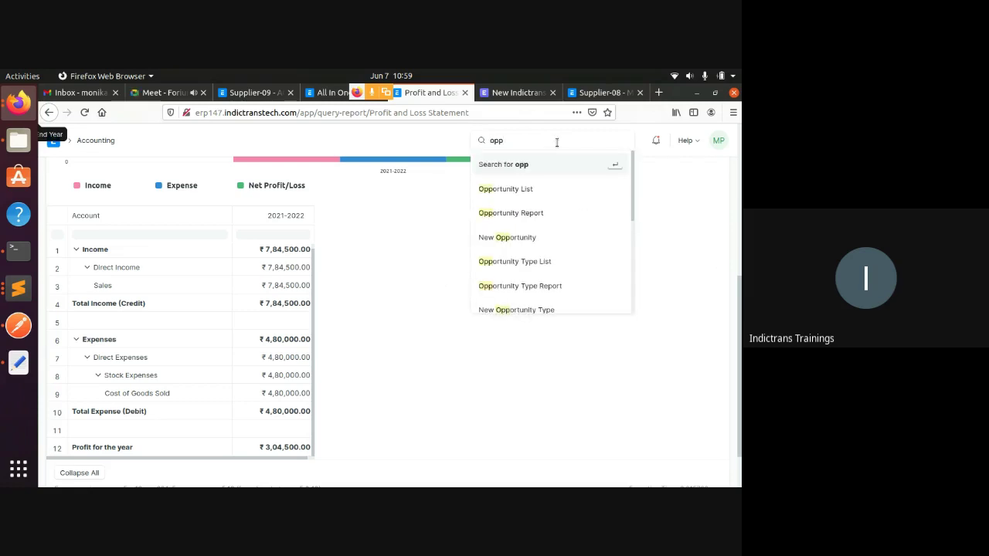
pyautogui.click(533, 193)
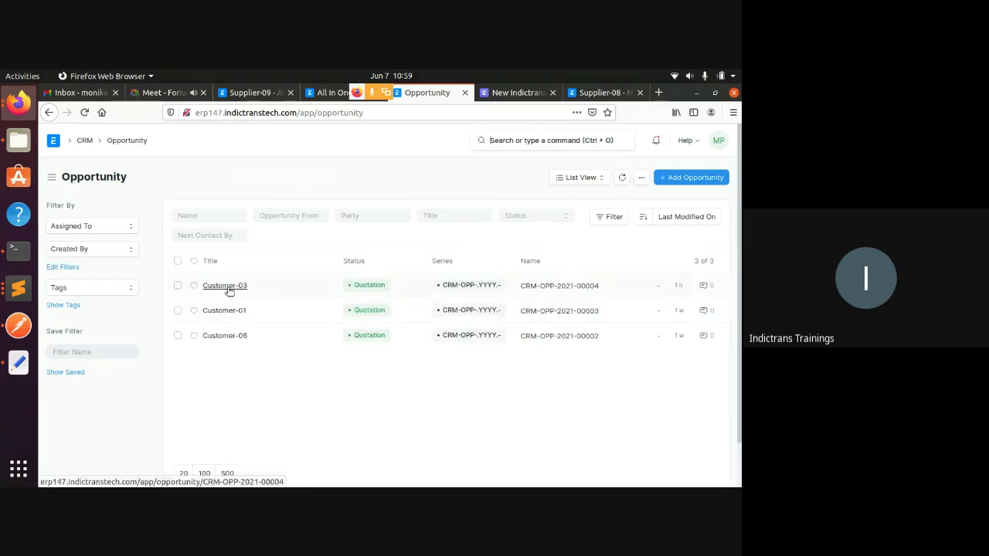
pyautogui.click(227, 288)
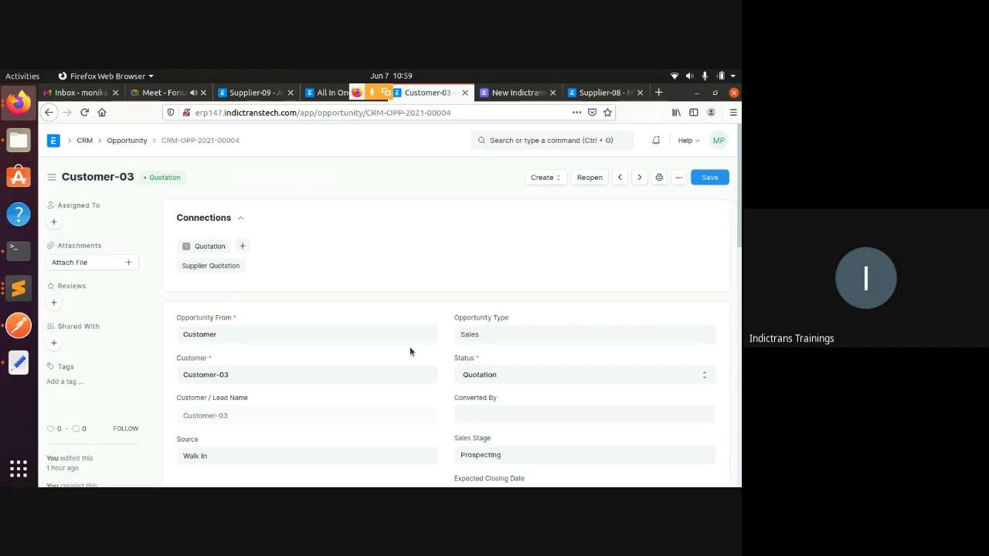
pyautogui.scroll(-5, 411, 351)
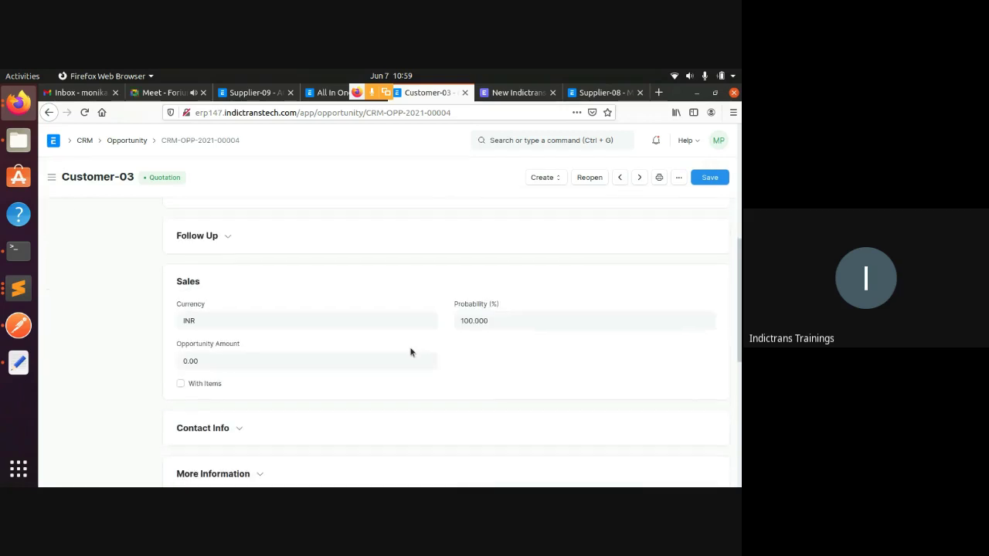
# - Review the Customer-03 opportunity's remaining sections down to the comment area, then return to the Opportunity list
pyautogui.scroll(-5, 411, 353)
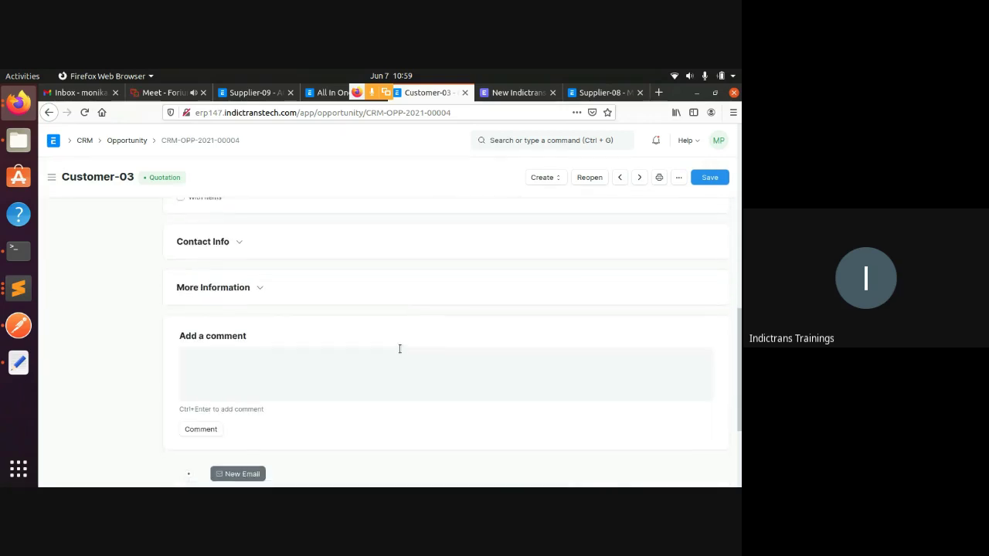
pyautogui.scroll(-2, 400, 349)
pyautogui.scroll(3, 400, 348)
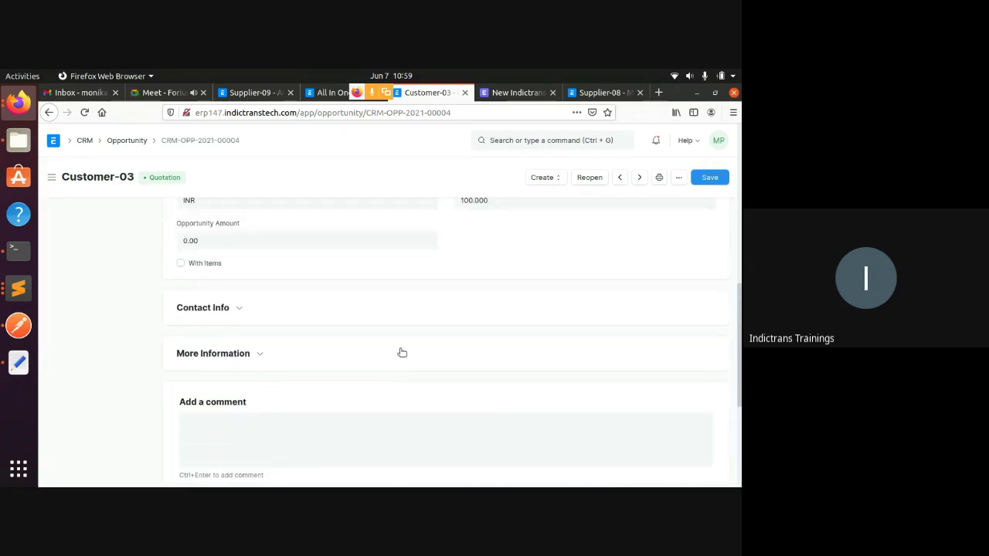
pyautogui.scroll(1, 401, 352)
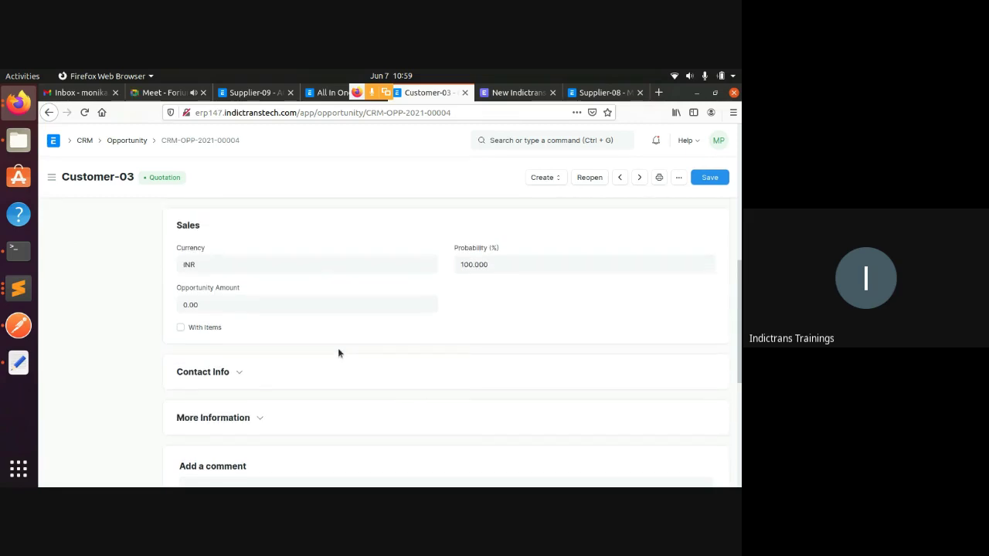
pyautogui.scroll(3, 339, 347)
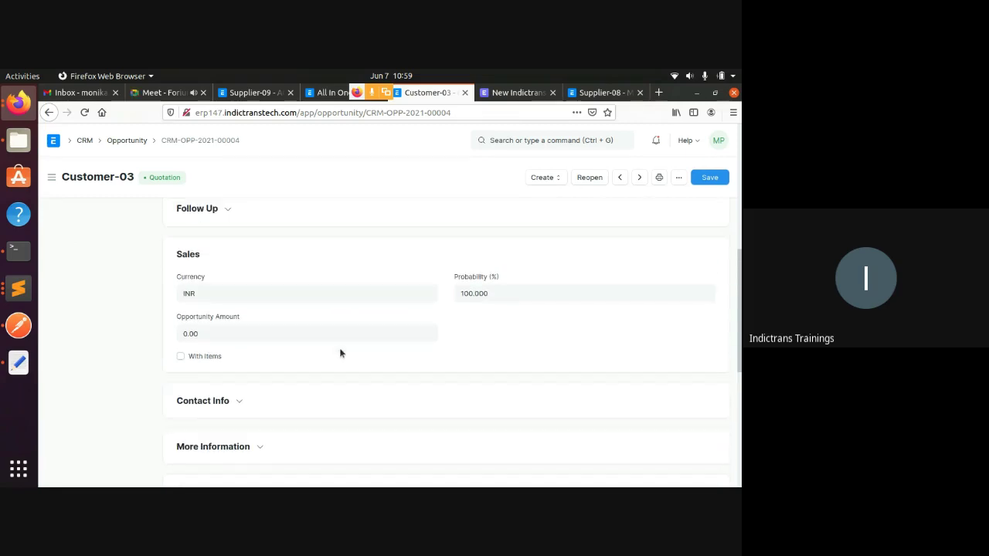
pyautogui.click(117, 142)
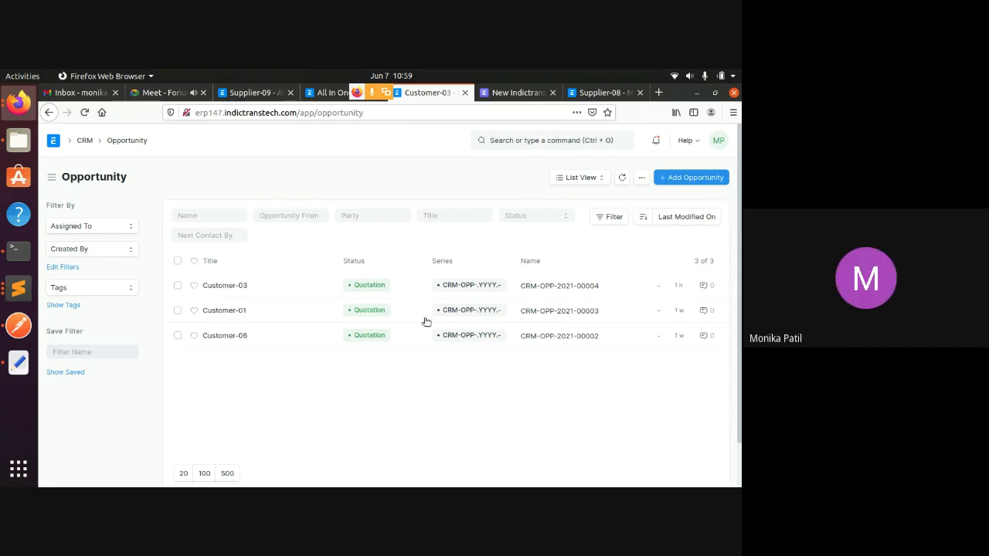
# - Find the Quotation List through the search and open the Customer-03 quotation to review its connections, customer and date details
pyautogui.click(562, 139)
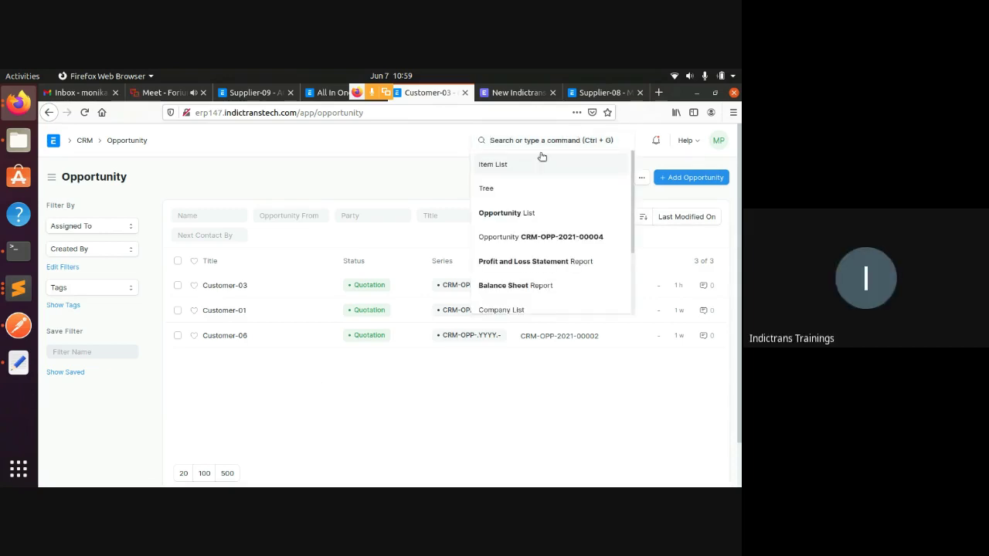
pyautogui.write('quo')
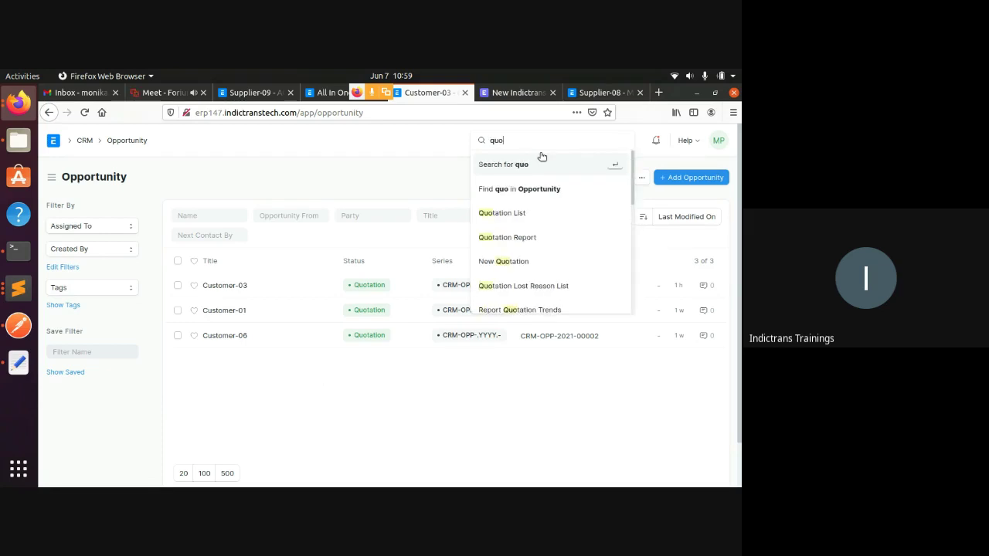
pyautogui.click(520, 214)
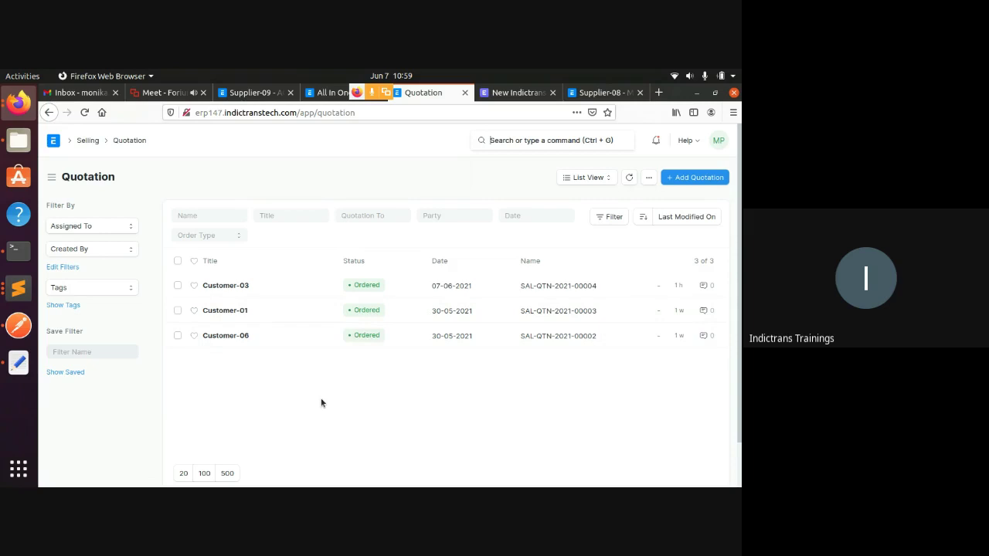
pyautogui.click(227, 286)
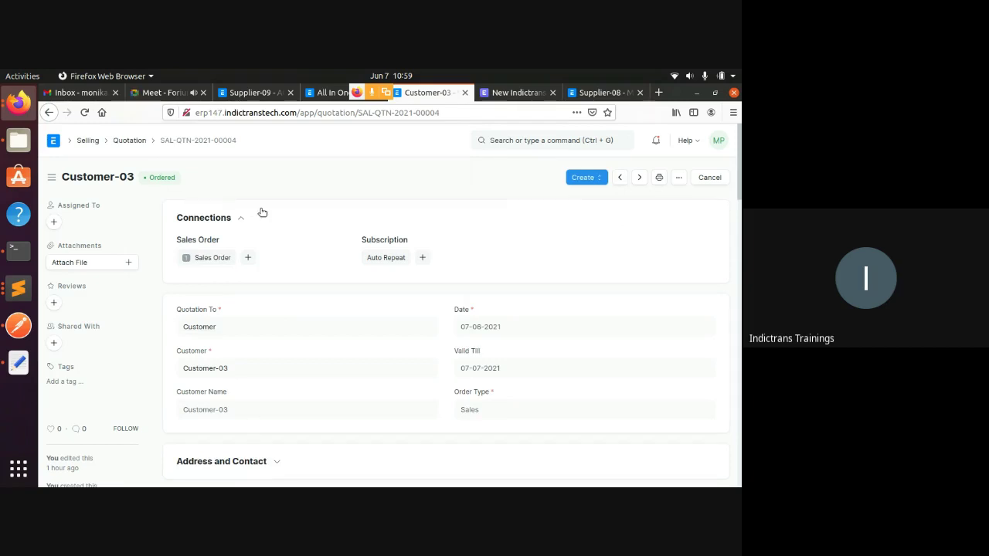
pyautogui.scroll(-3, 267, 216)
pyautogui.scroll(3, 193, 181)
pyautogui.click(116, 140)
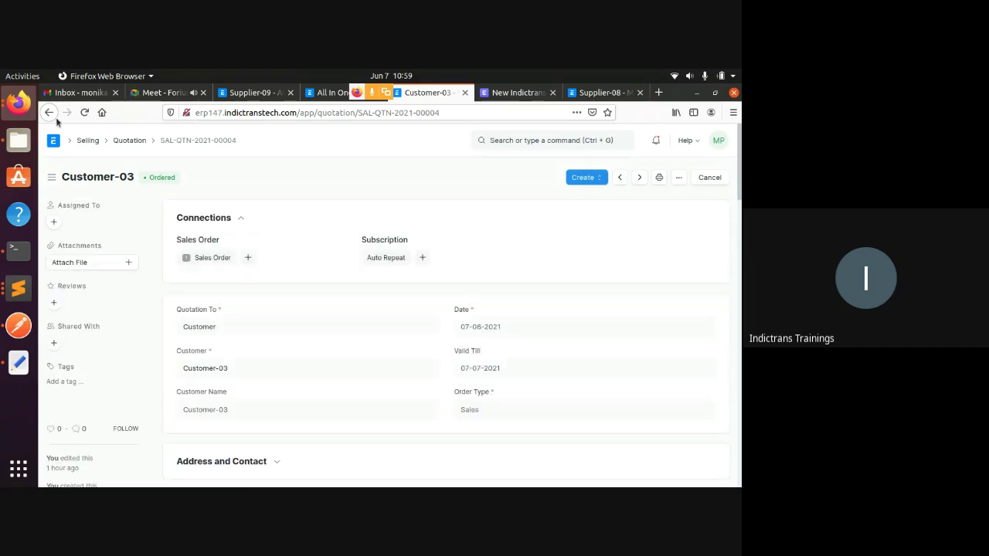